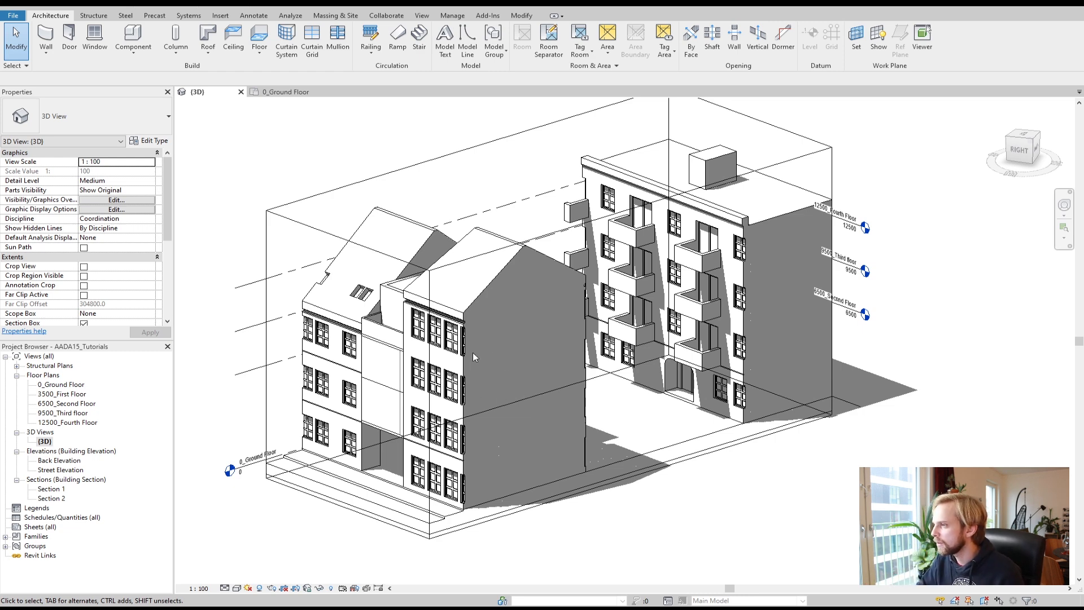
# Step: Orbit and zoom around the building model in the 3D view to examine it from different angles
pyautogui.keyDown('shift'); pyautogui.moveTo(479, 357); pyautogui.dragTo(511, 448, button='middle'); pyautogui.keyUp('shift')
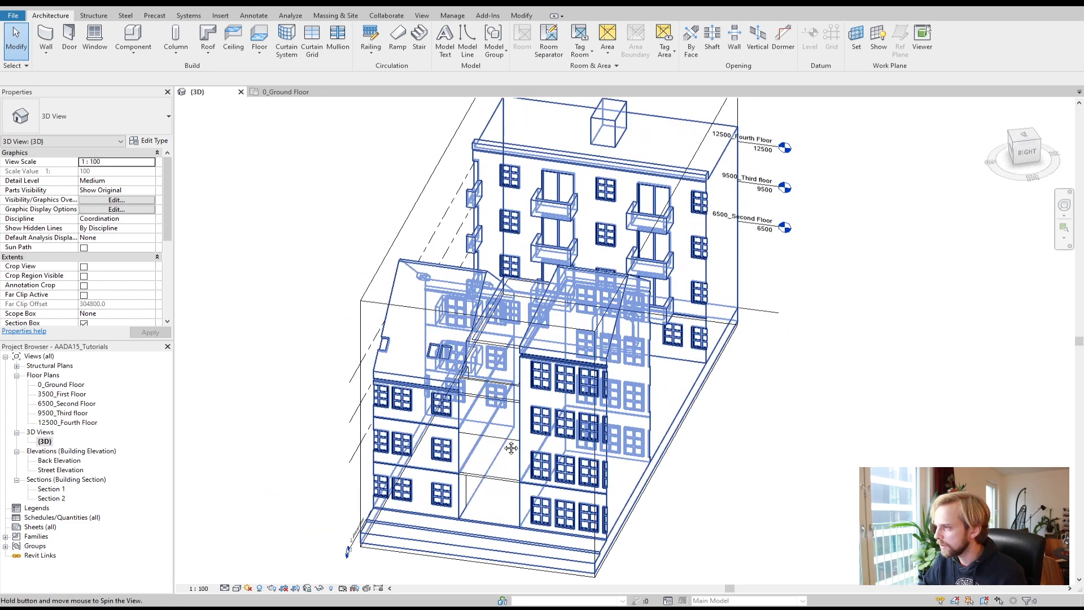
pyautogui.moveTo(232, 424); pyautogui.dragTo(244, 374, button='middle')
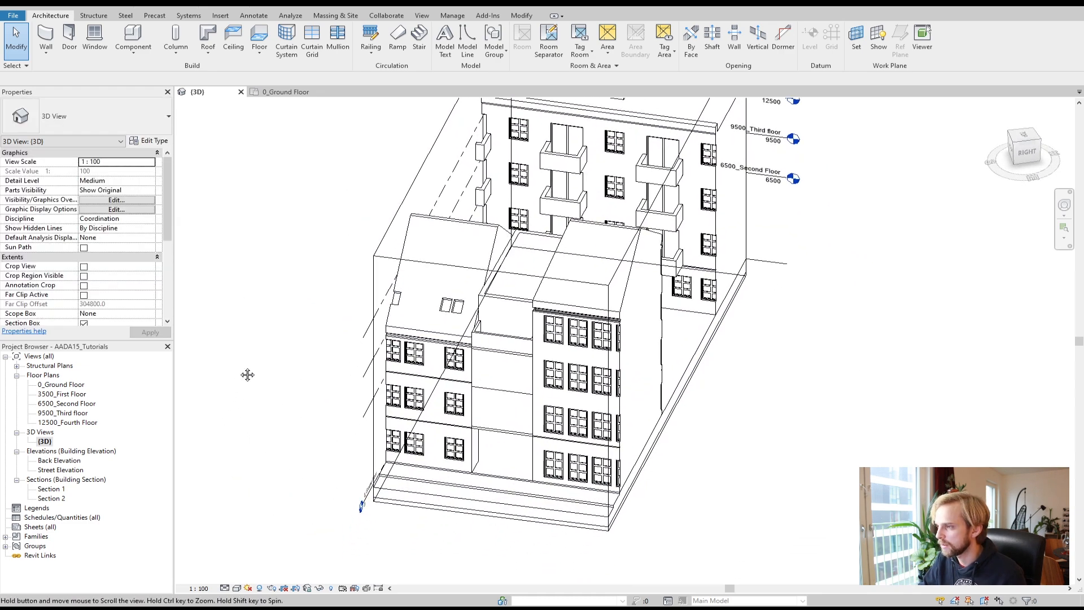
pyautogui.keyDown('shift'); pyautogui.moveTo(294, 423); pyautogui.dragTo(261, 399, button='middle'); pyautogui.keyUp('shift')
pyautogui.scroll(1, 262, 381)
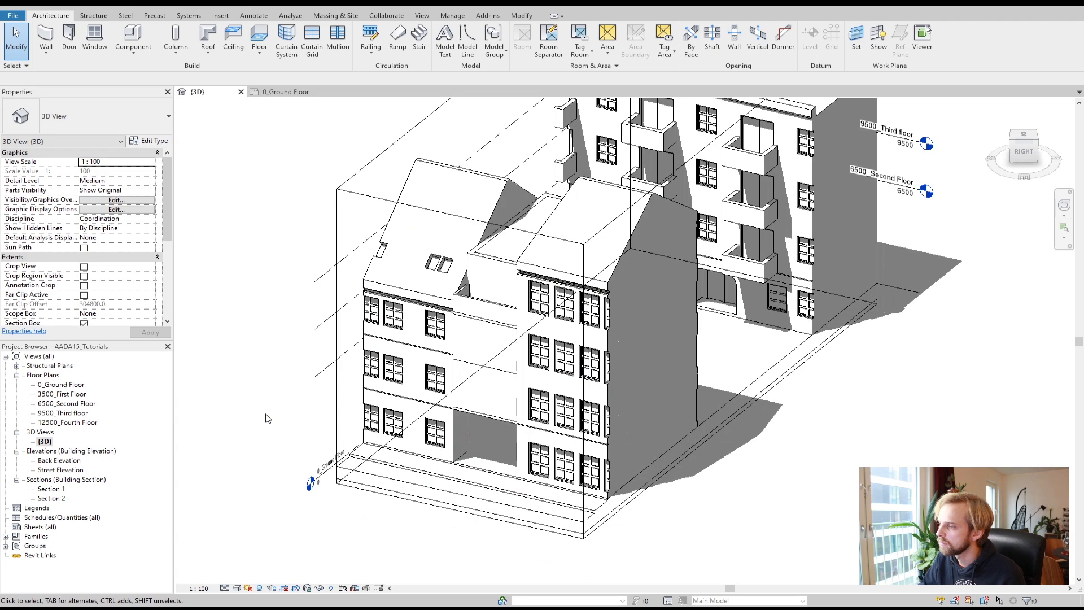
pyautogui.scroll(1, 267, 418)
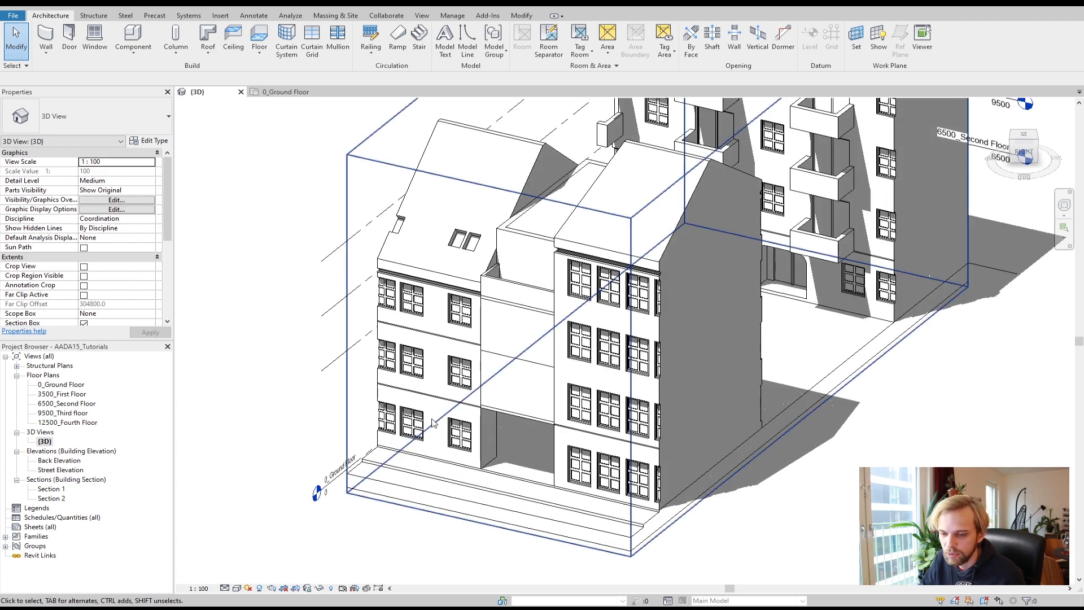
pyautogui.keyDown('shift'); pyautogui.moveTo(855, 486); pyautogui.dragTo(518, 452, button='middle'); pyautogui.keyUp('shift')
pyautogui.scroll(-2, 518, 463)
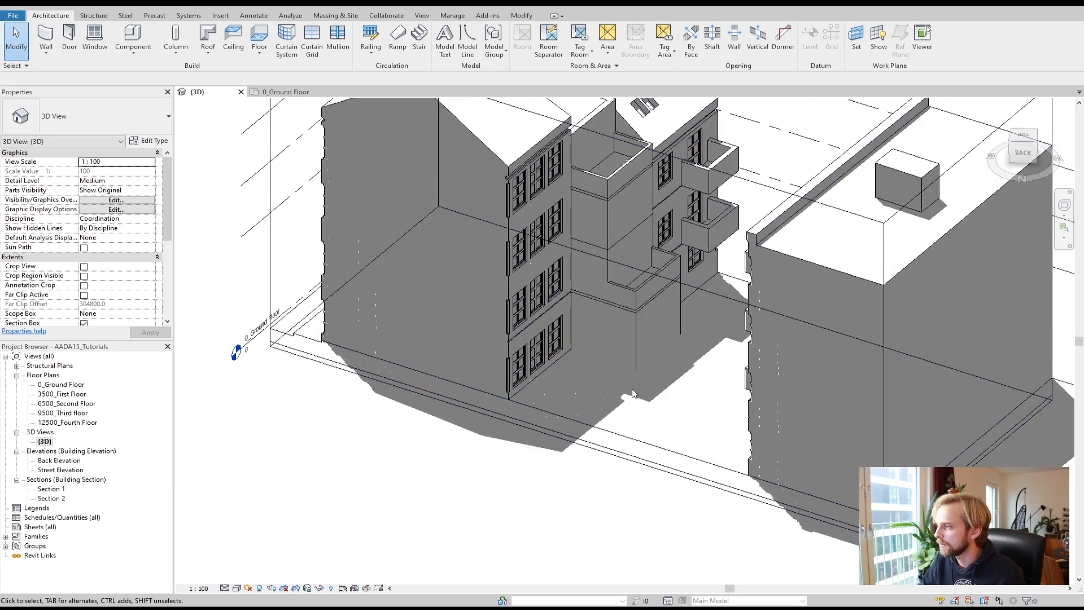
pyautogui.moveTo(579, 415); pyautogui.dragTo(584, 535, button='middle')
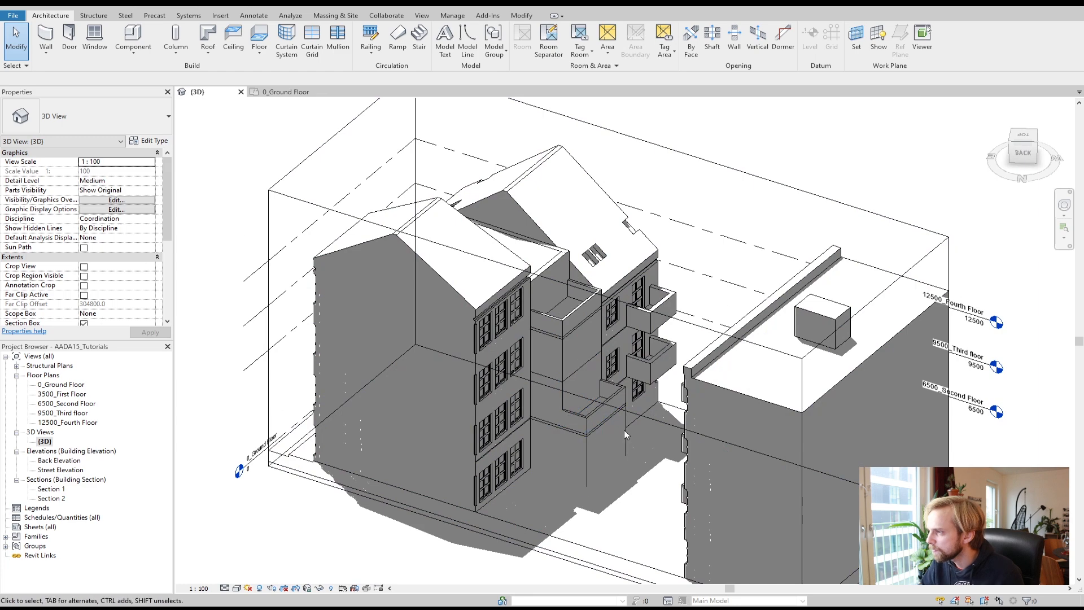
pyautogui.keyDown('shift'); pyautogui.moveTo(325, 512); pyautogui.dragTo(719, 400, button='middle'); pyautogui.keyUp('shift')
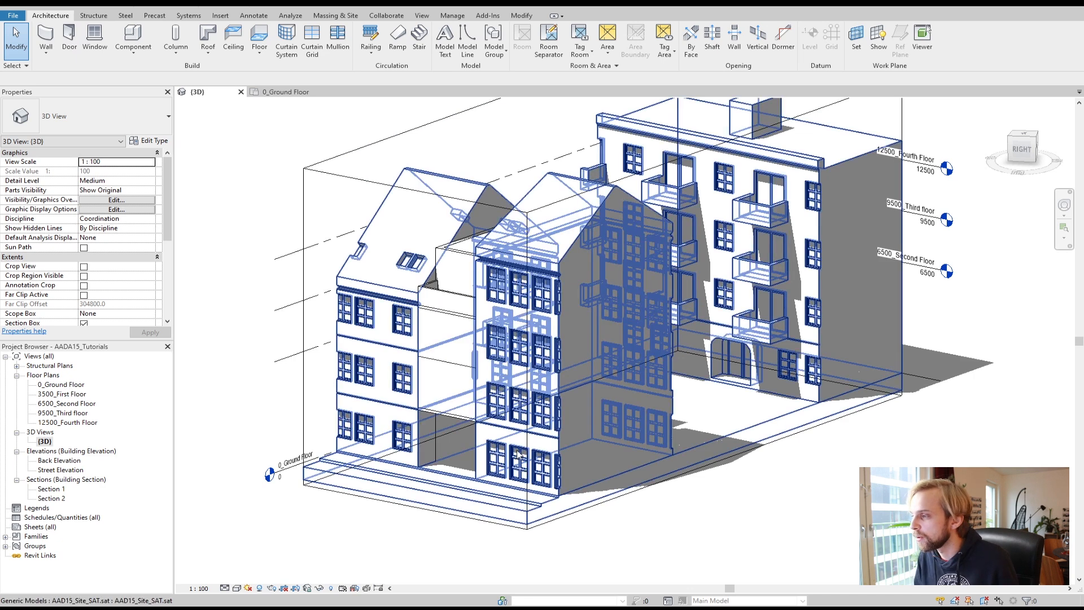
# Step: Switch back and forth between the ground floor plan and the 3D view
pyautogui.doubleClick(67, 385)
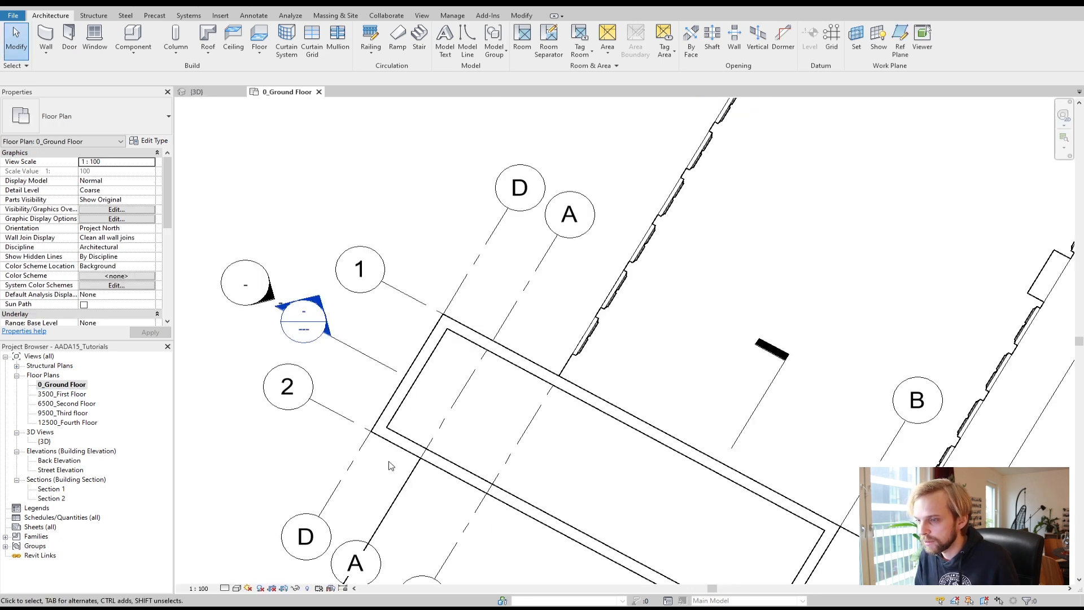
pyautogui.scroll(-3, 544, 446)
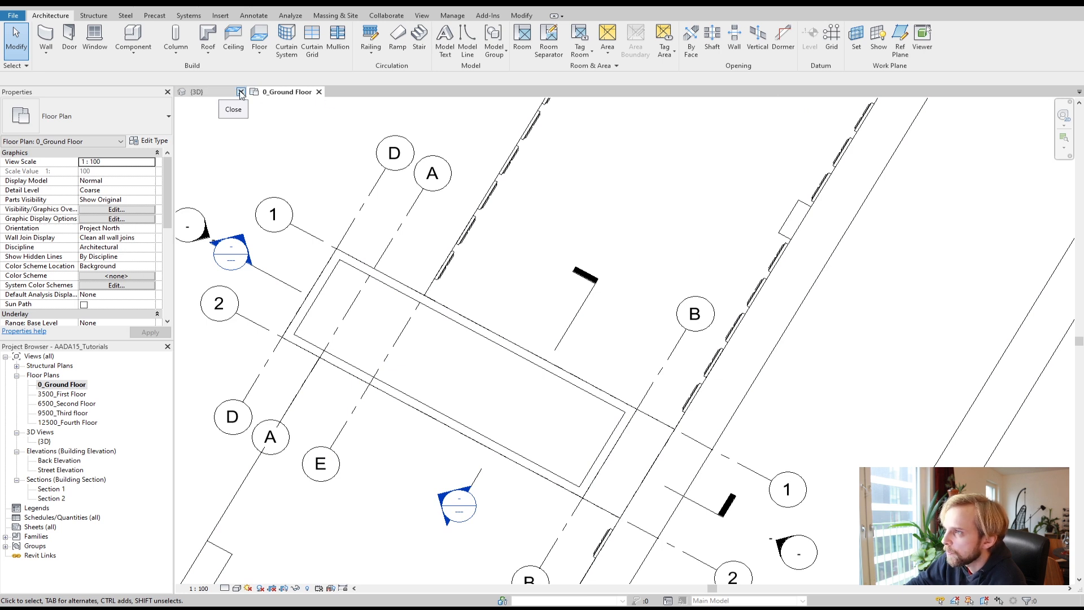
pyautogui.click(198, 92)
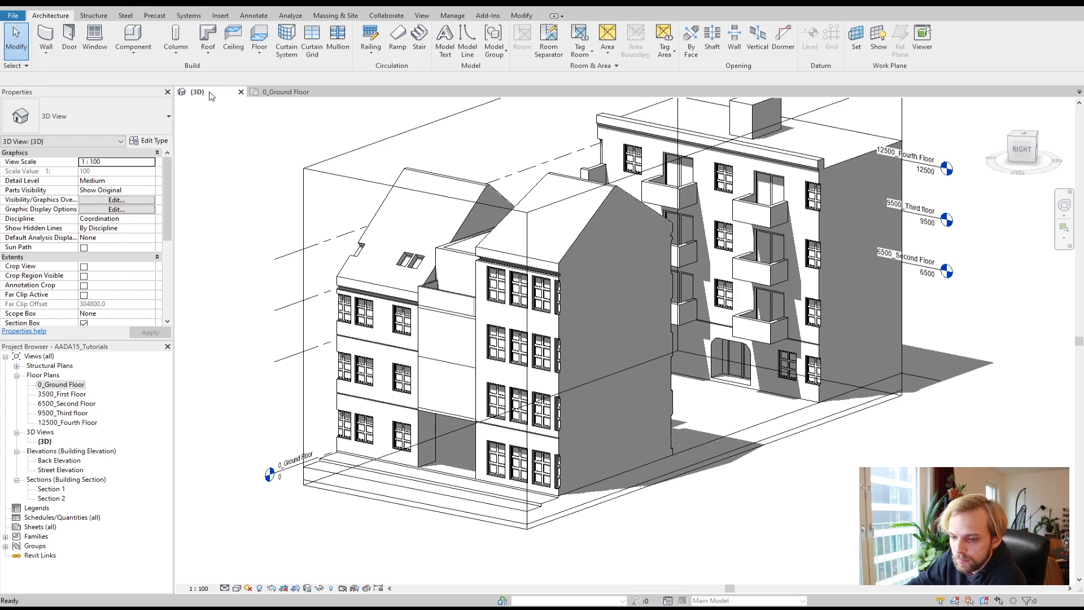
pyautogui.click(273, 92)
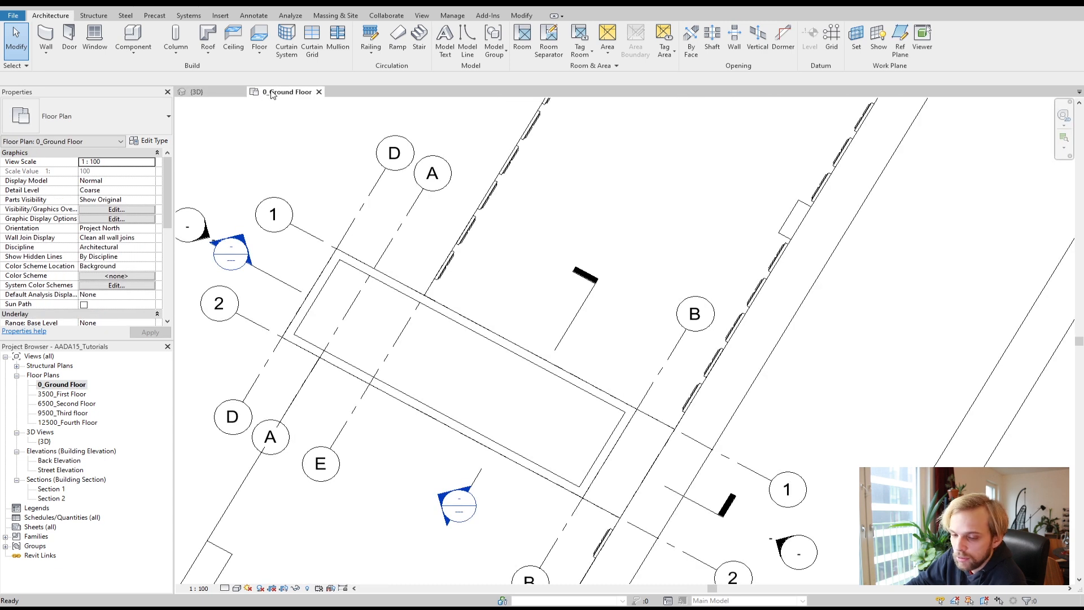
pyautogui.click(197, 92)
pyautogui.click(271, 92)
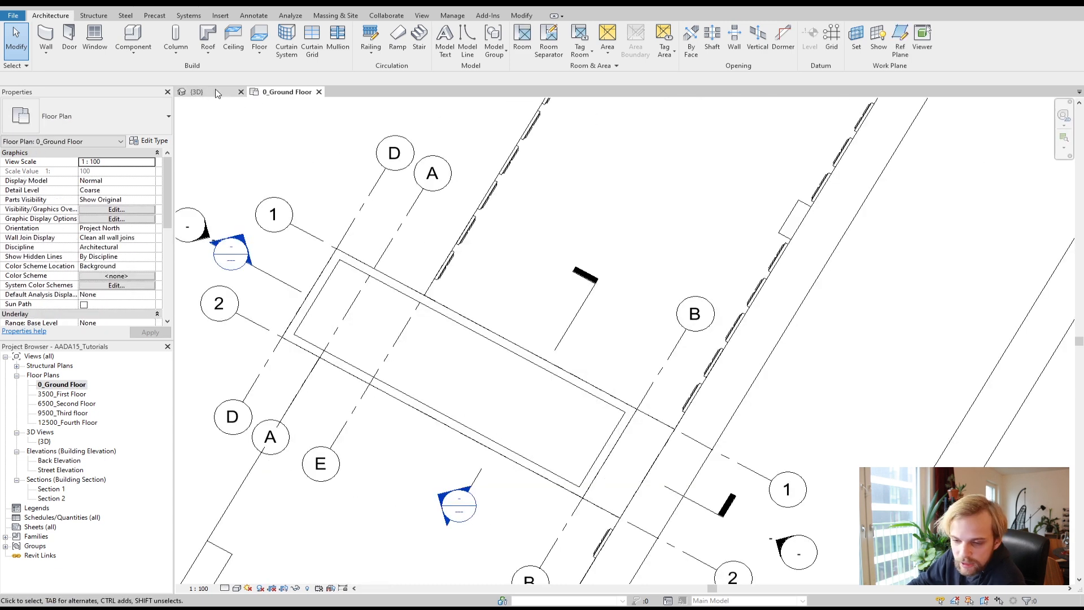
pyautogui.click(44, 442)
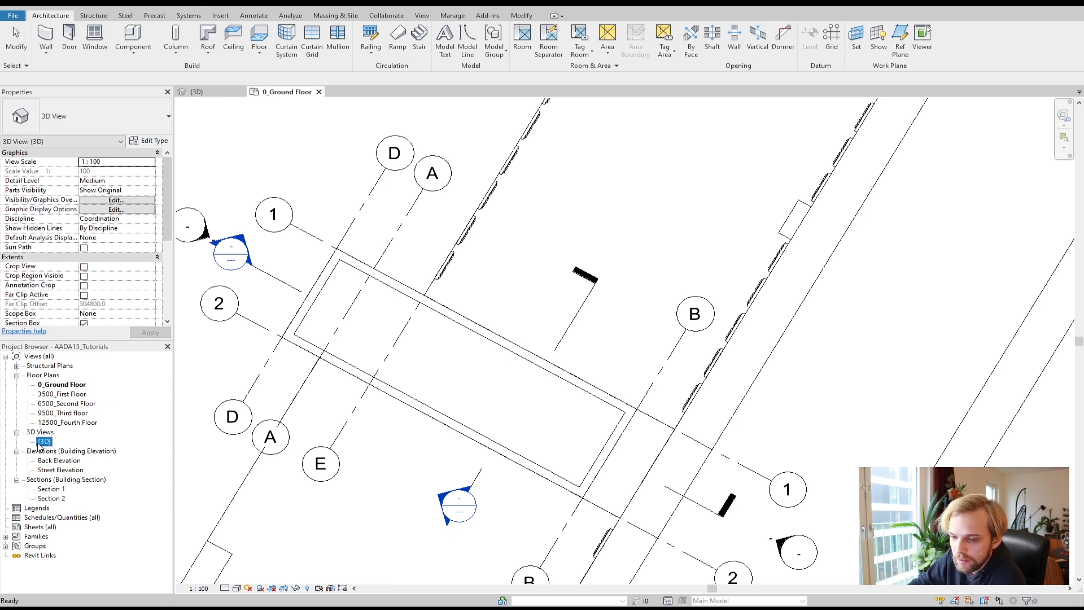
pyautogui.doubleClick(44, 442)
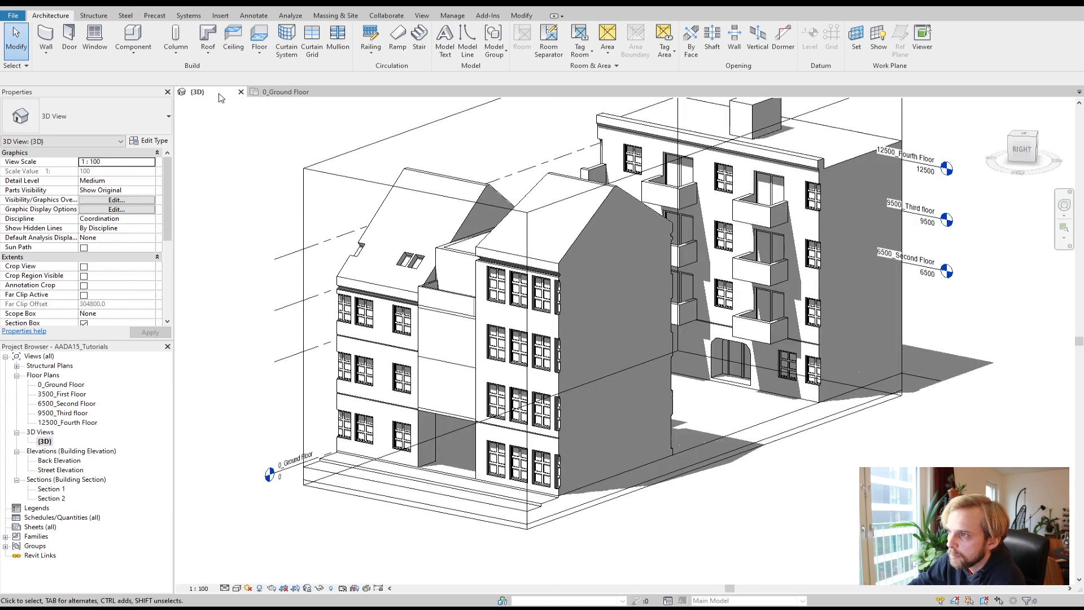
pyautogui.click(267, 92)
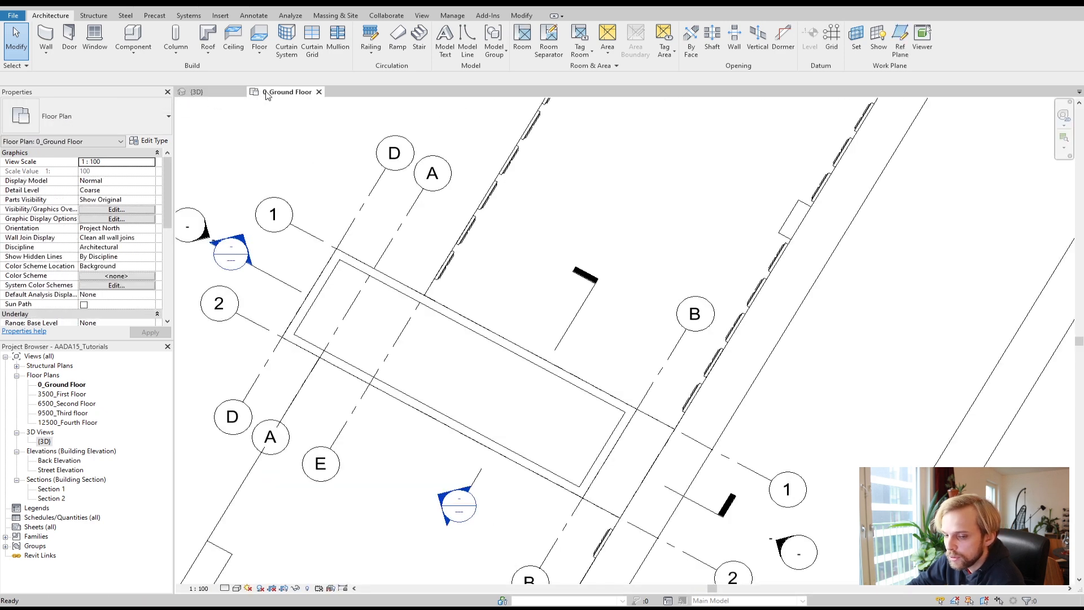
pyautogui.click(196, 93)
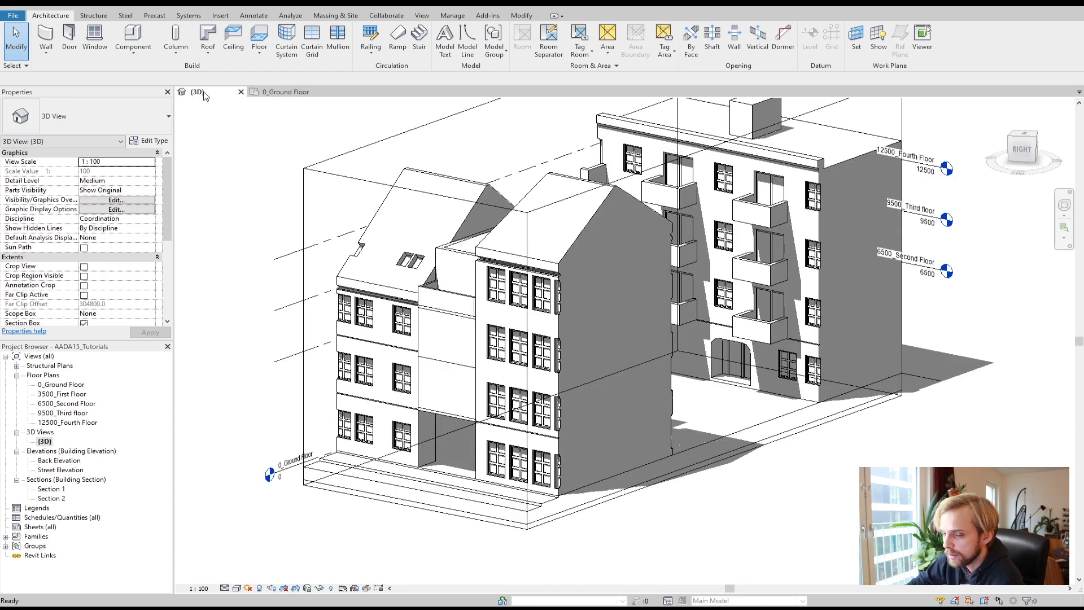
# Step: Undock the 3D view and dock it beside the ground floor plan so both views show side by side
pyautogui.moveTo(199, 96); pyautogui.dragTo(294, 150)
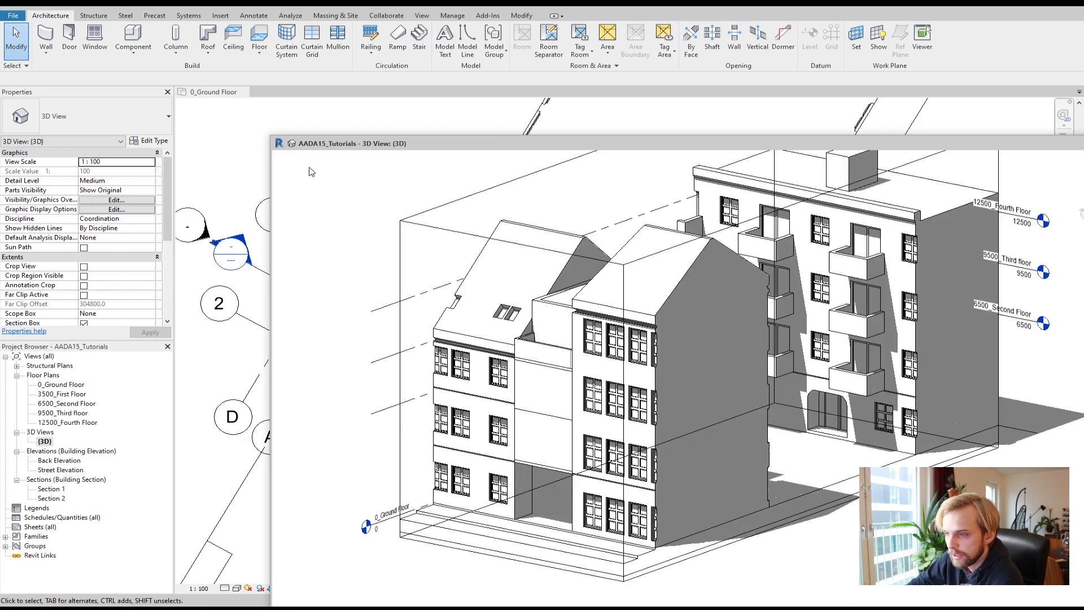
pyautogui.moveTo(377, 149); pyautogui.dragTo(326, 166)
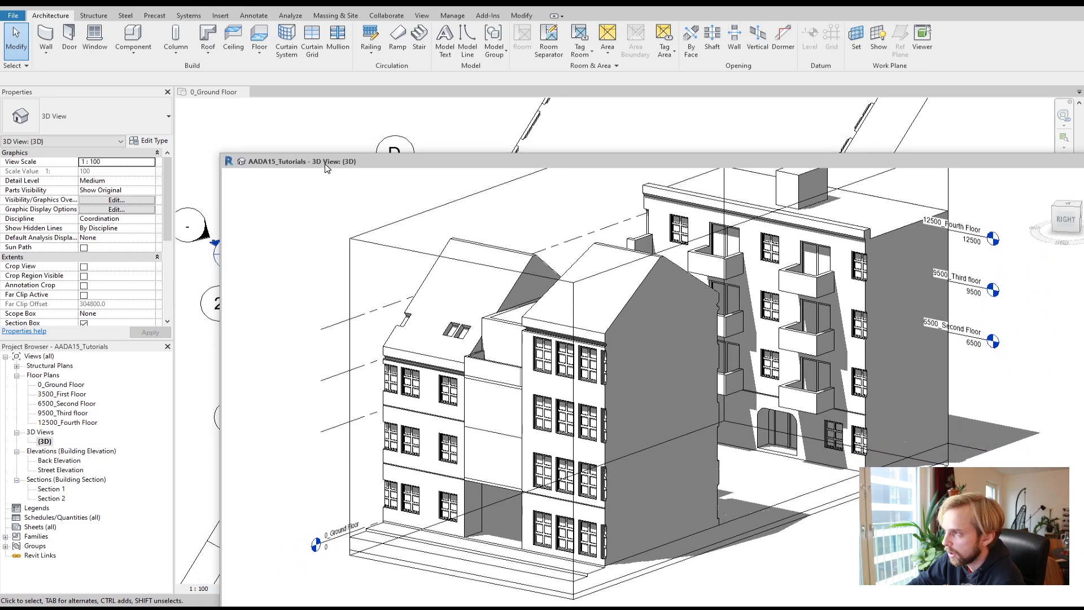
pyautogui.moveTo(279, 166); pyautogui.dragTo(1082, 270)
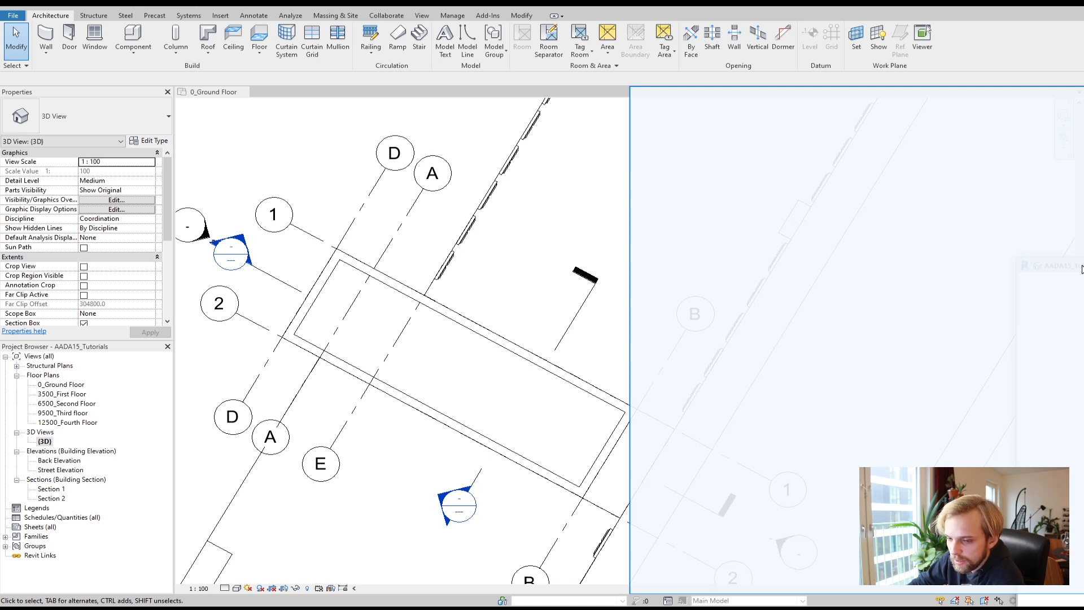
pyautogui.moveTo(1082, 269); pyautogui.dragTo(1083, 270)
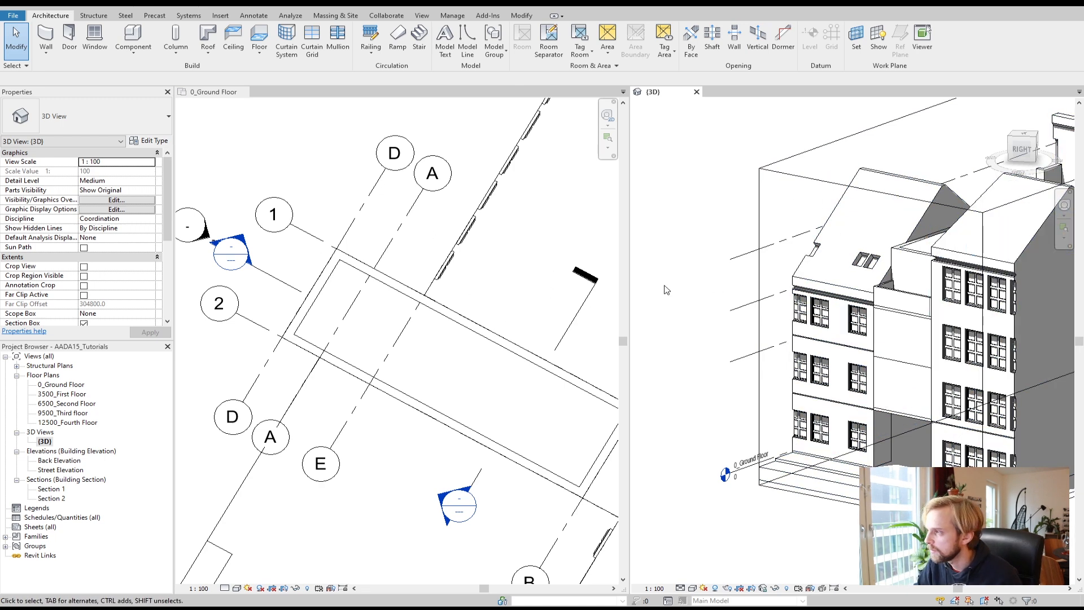
# Step: Pan and zoom the ground floor plan and the 3D view to frame the building in each
pyautogui.scroll(-2, 419, 333)
pyautogui.click(458, 367)
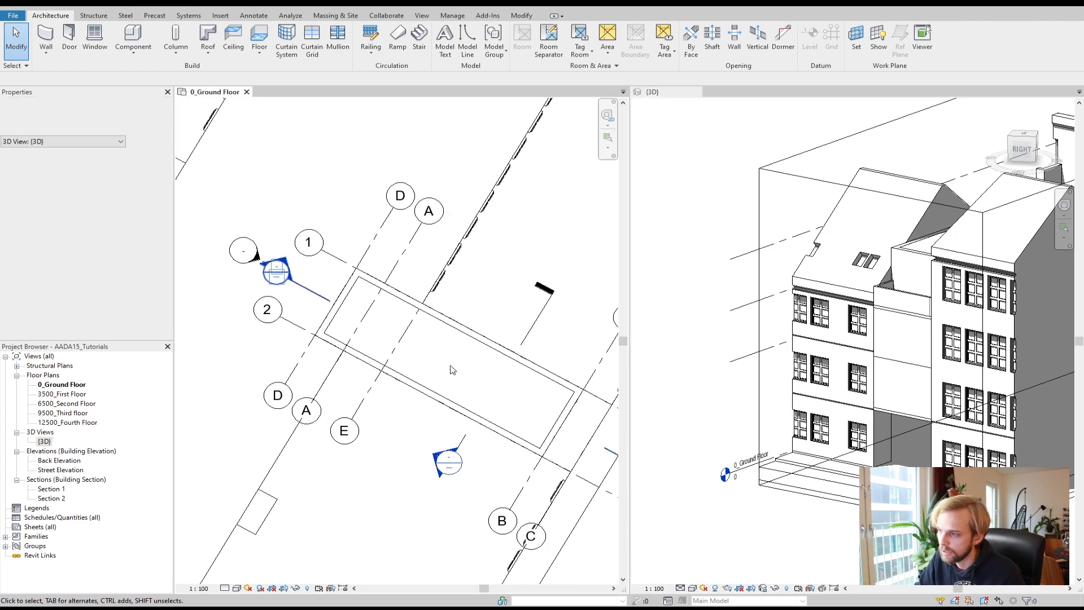
pyautogui.moveTo(492, 441); pyautogui.dragTo(396, 319, button='middle')
pyautogui.scroll(-1, 378, 317)
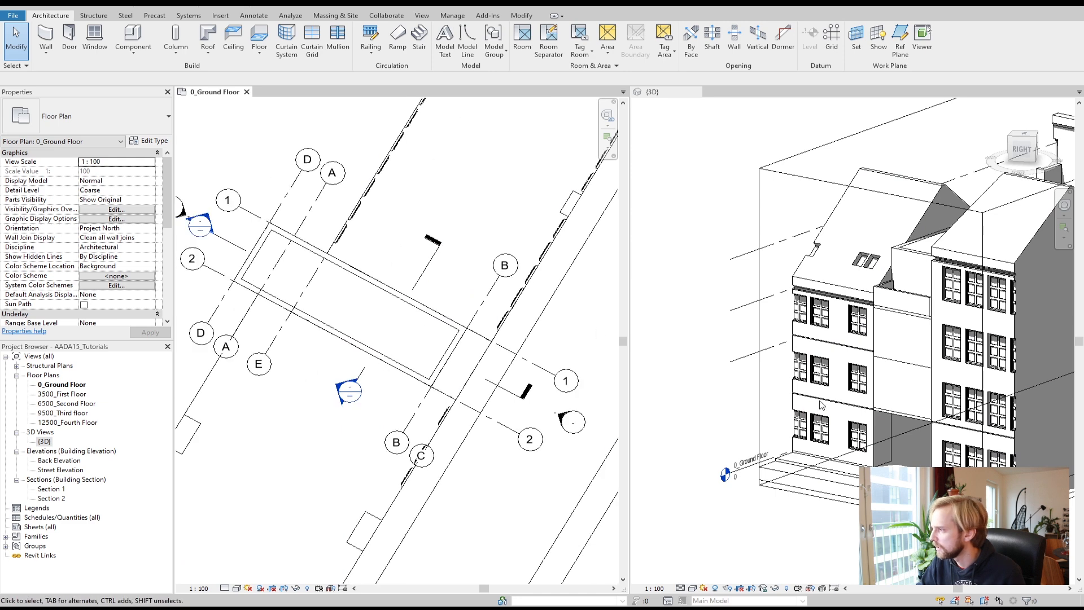
pyautogui.scroll(-3, 826, 403)
pyautogui.click(795, 495)
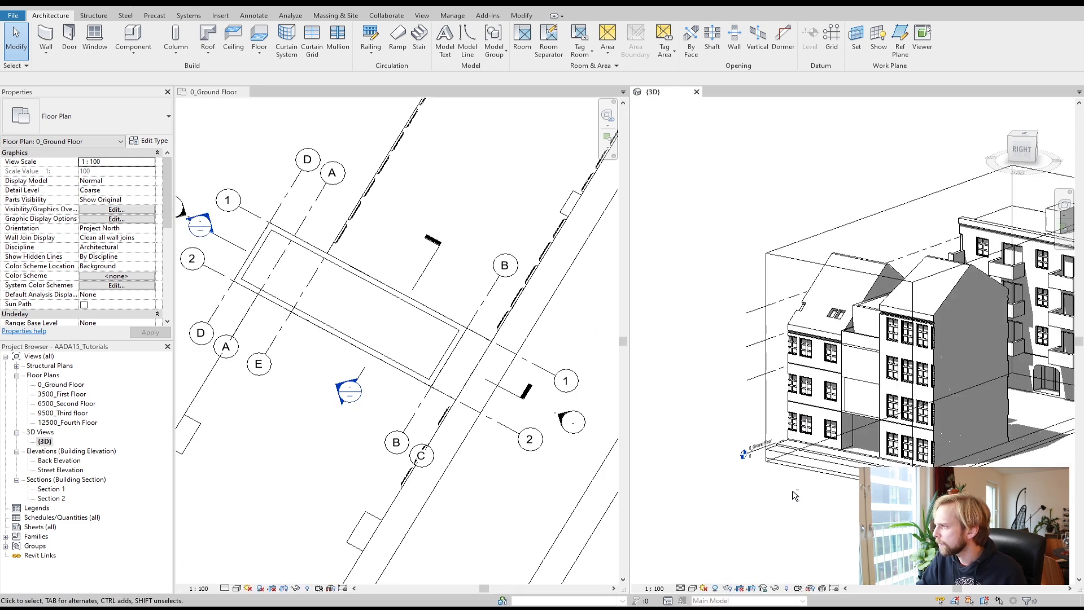
pyautogui.click(927, 332)
pyautogui.scroll(-1, 931, 359)
pyautogui.moveTo(1065, 294); pyautogui.dragTo(994, 333)
# Step: Select the 3D view's section box and drag its faces inward to crop the view to a narrow slice of the front building
pyautogui.click(949, 181)
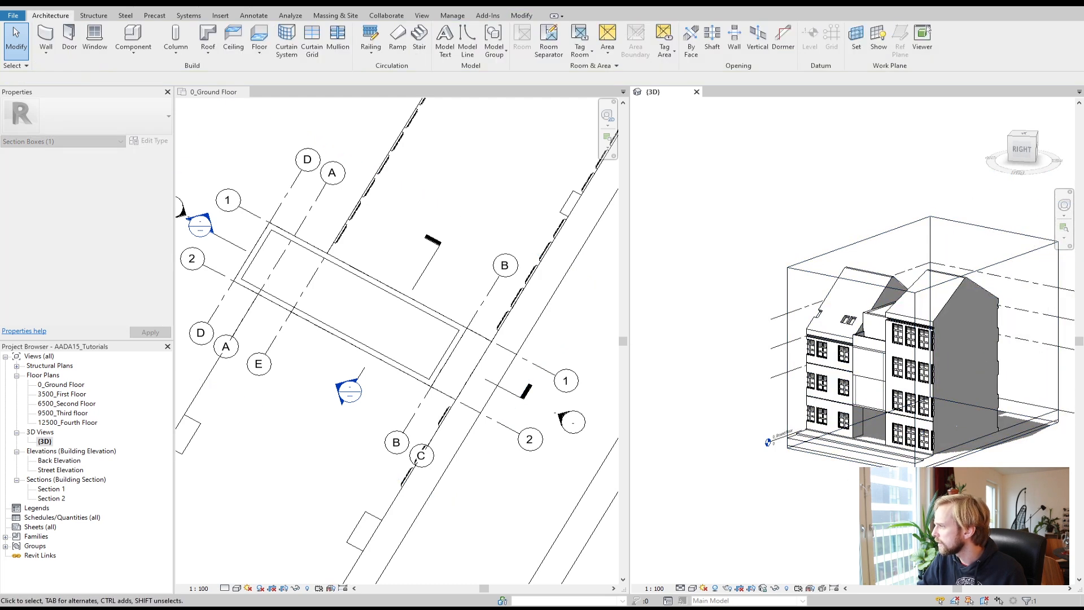
pyautogui.click(876, 237)
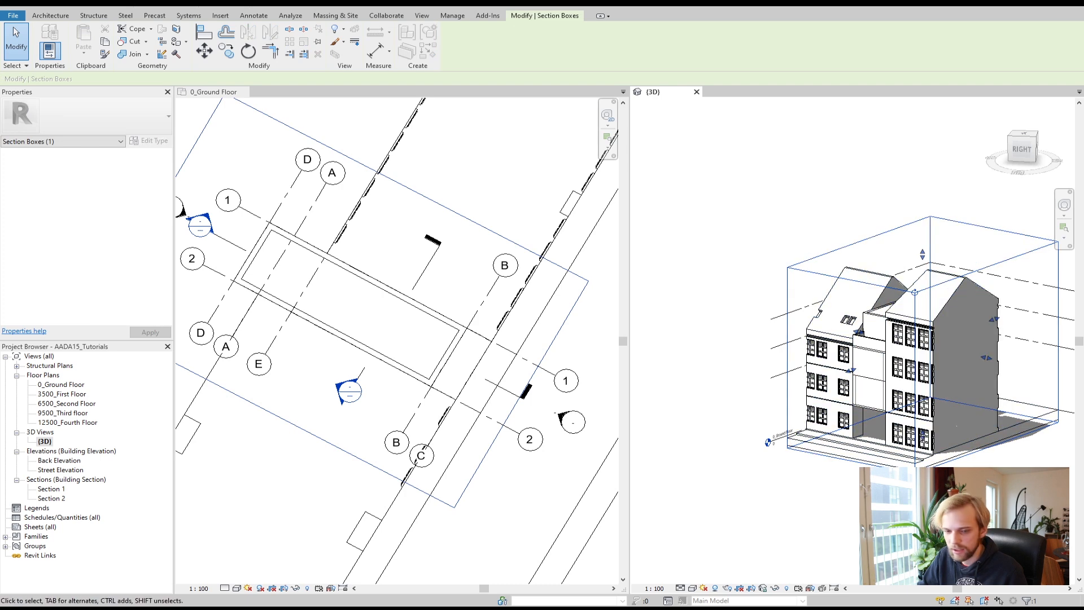
pyautogui.press('Escape')
pyautogui.scroll(-2, 918, 447)
pyautogui.scroll(4, 973, 455)
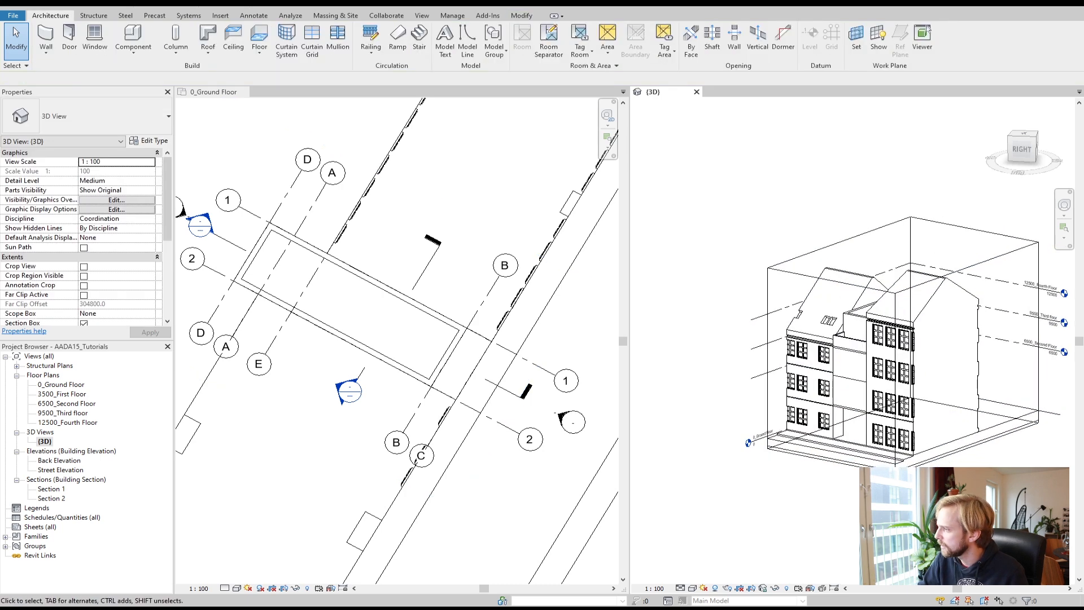
pyautogui.keyDown('shift'); pyautogui.moveTo(974, 455); pyautogui.dragTo(994, 464, button='middle'); pyautogui.keyUp('shift')
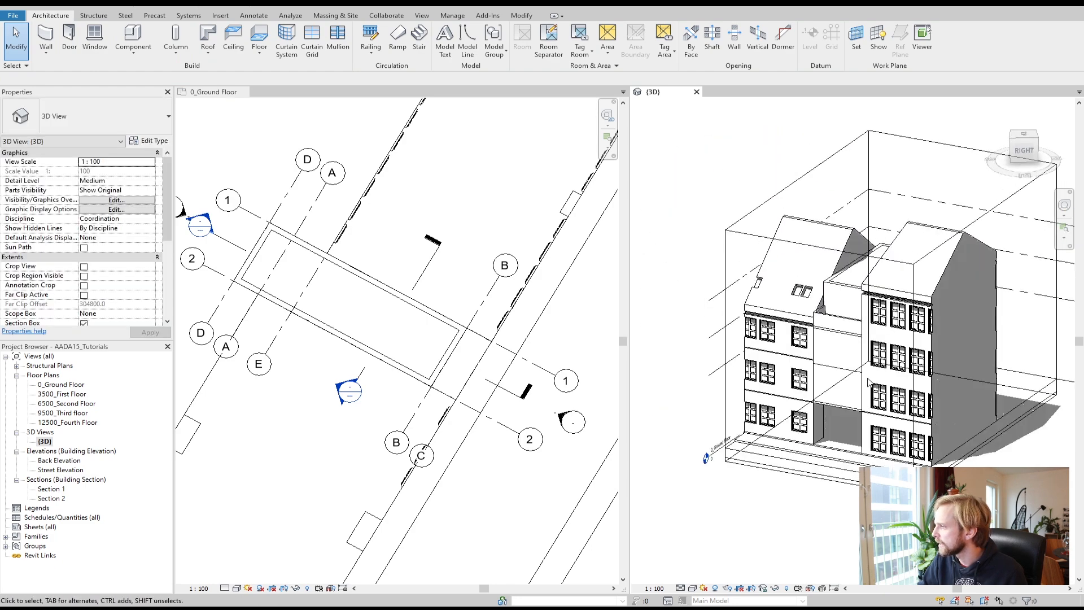
pyautogui.click(752, 215)
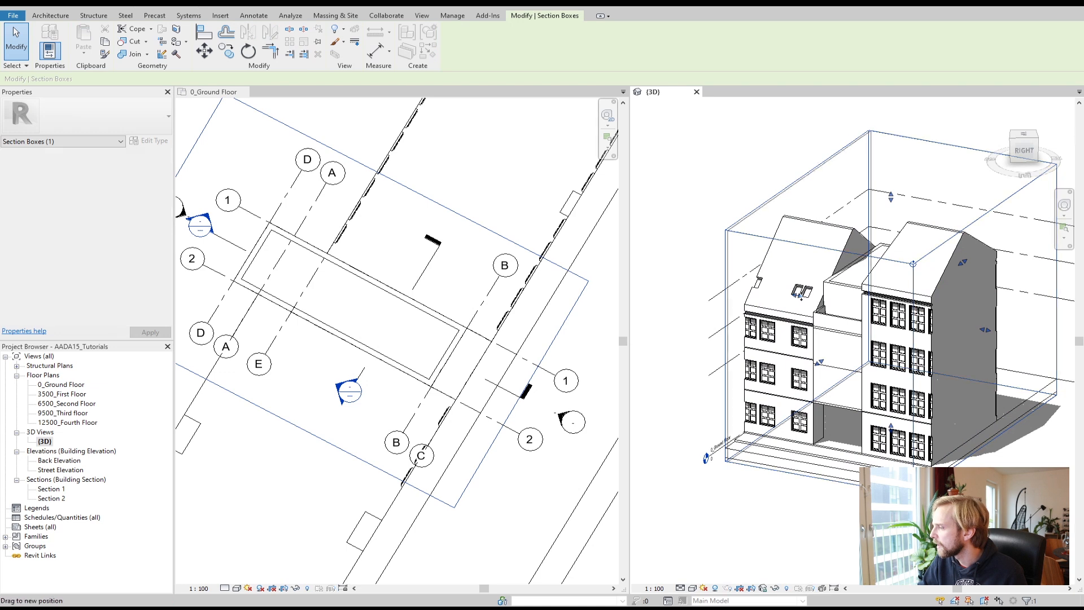
pyautogui.moveTo(842, 314); pyautogui.dragTo(844, 314)
pyautogui.moveTo(986, 329); pyautogui.dragTo(923, 322)
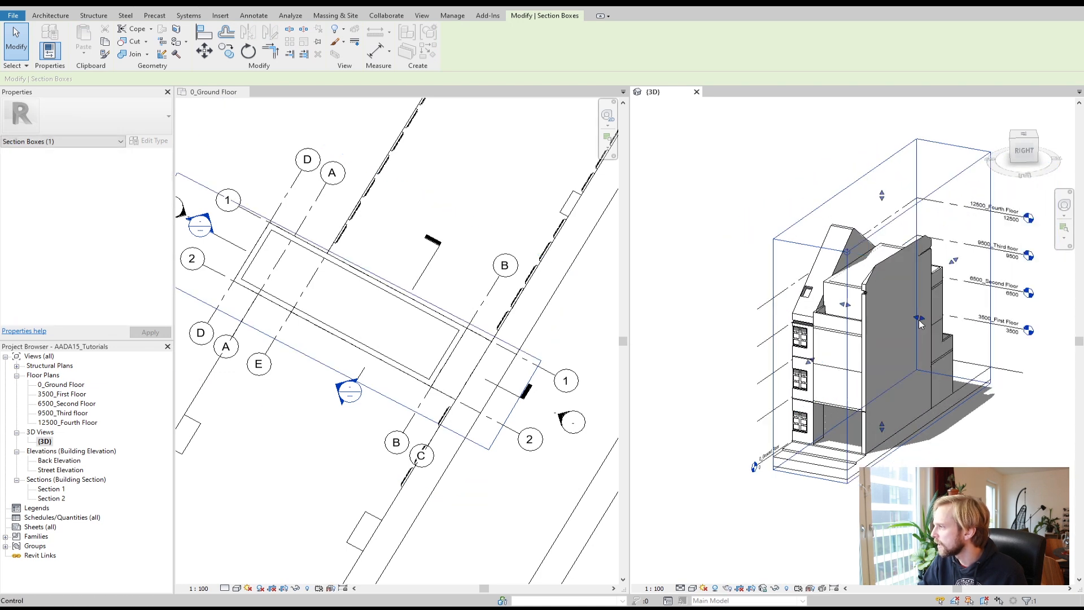
pyautogui.moveTo(955, 449)
pyautogui.keyDown('shift'); pyautogui.mouseDown(button='middle')
pyautogui.moveTo(814, 459)
pyautogui.moveTo(740, 407)
pyautogui.moveTo(847, 310)
pyautogui.moveTo(878, 350)
pyautogui.mouseUp(button='middle'); pyautogui.keyUp('shift')
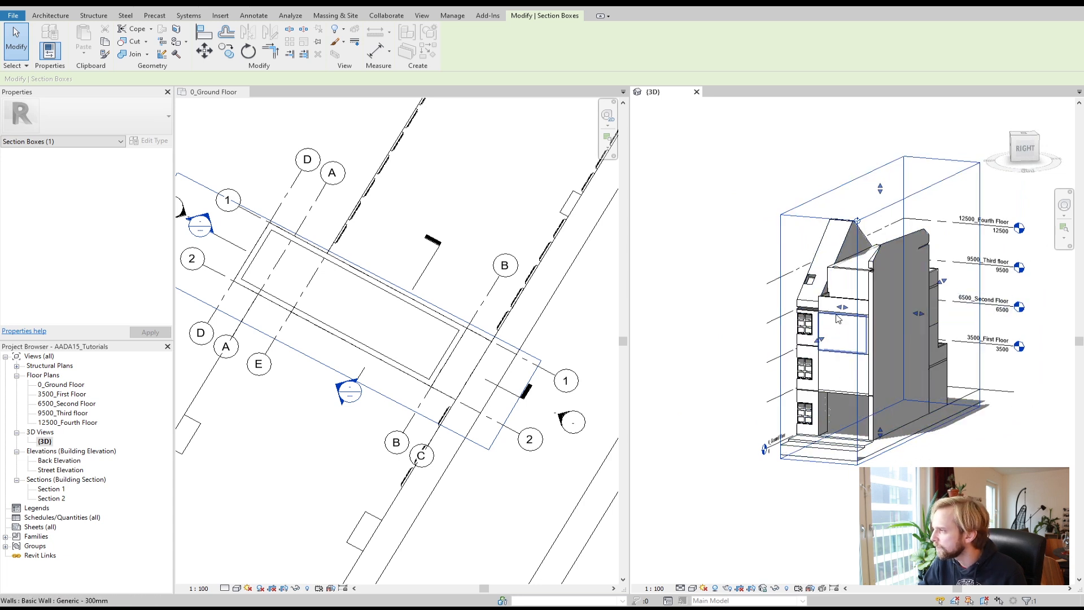
pyautogui.moveTo(844, 306); pyautogui.dragTo(855, 307)
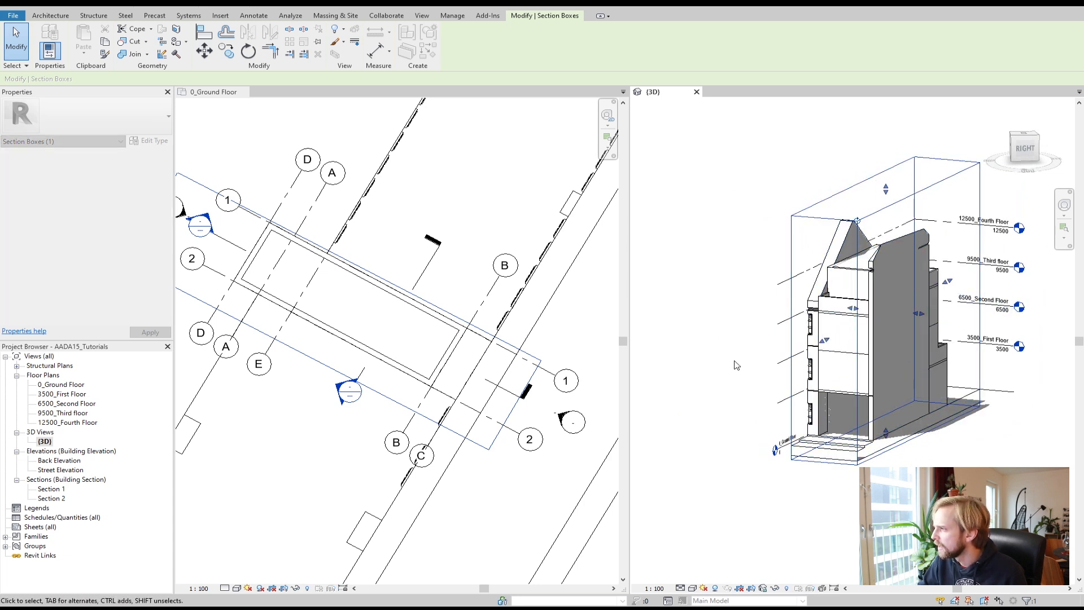
pyautogui.press('Escape')
# Step: Zoom into the cropped 3D view, select the ground-floor wall at grid B in plan, and zoom the plan onto it
pyautogui.scroll(2, 877, 417)
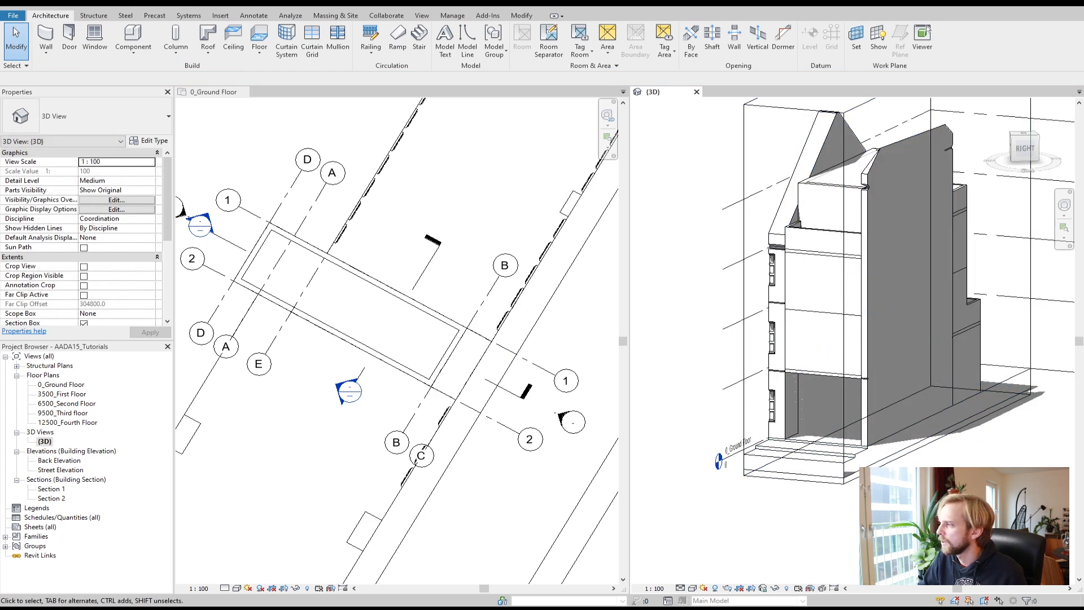
pyautogui.scroll(2, 877, 417)
pyautogui.moveTo(877, 416)
pyautogui.keyDown('shift'); pyautogui.mouseDown(button='middle')
pyautogui.moveTo(944, 426)
pyautogui.moveTo(921, 462)
pyautogui.moveTo(876, 449)
pyautogui.mouseUp(button='middle'); pyautogui.keyUp('shift')
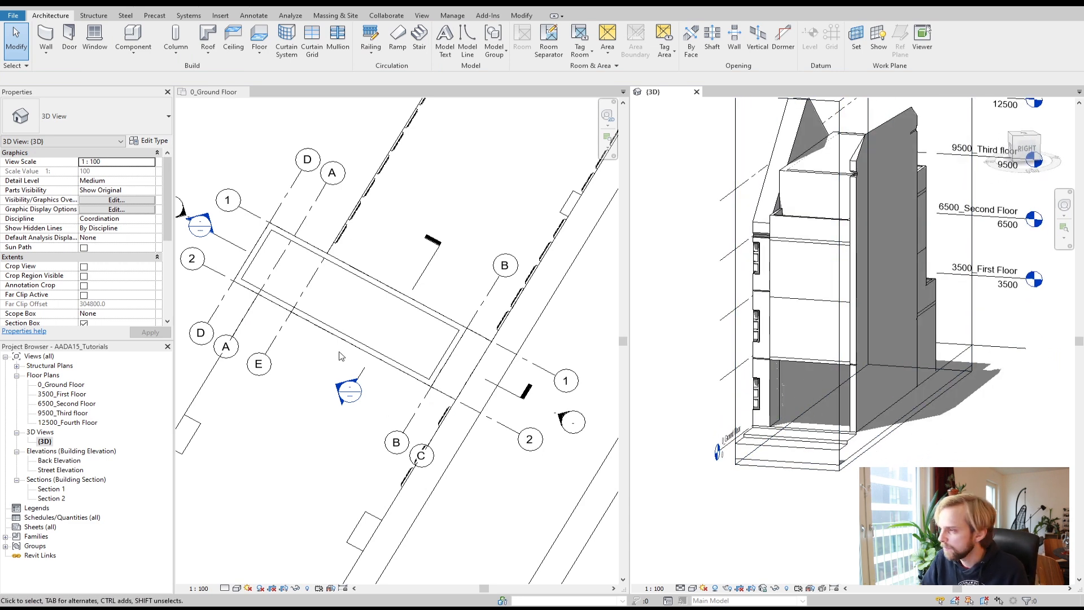
pyautogui.click(446, 361)
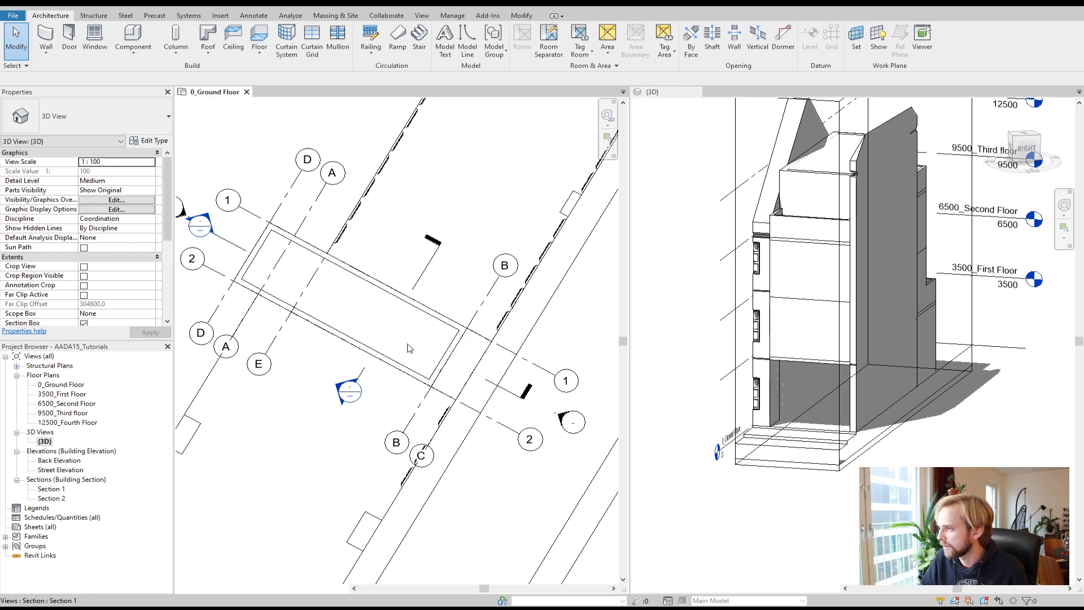
pyautogui.click(451, 356)
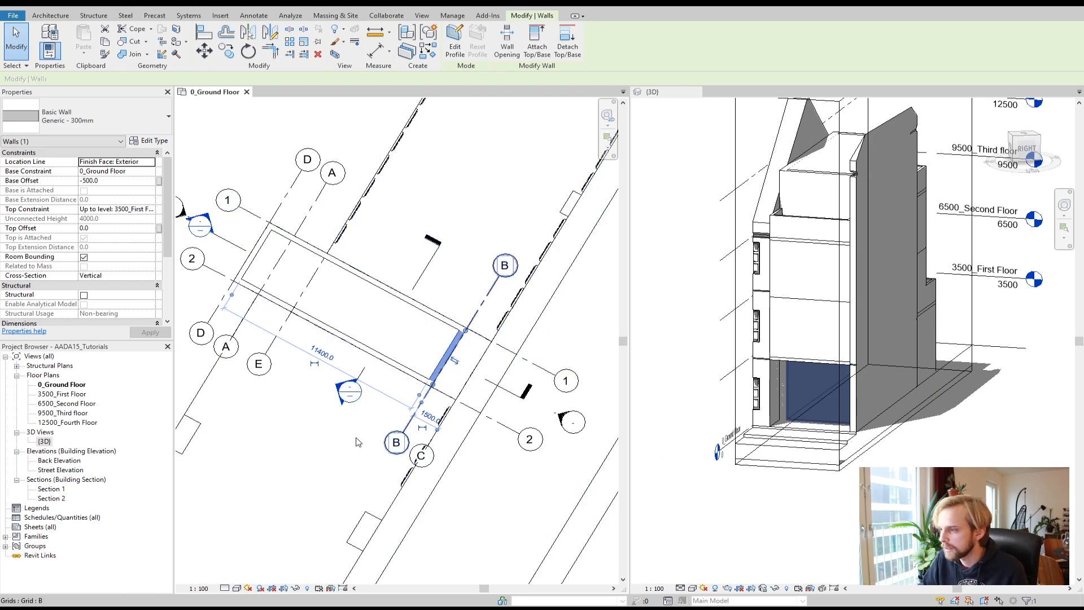
pyautogui.click(381, 438)
pyautogui.scroll(4, 462, 342)
pyautogui.scroll(2, 457, 378)
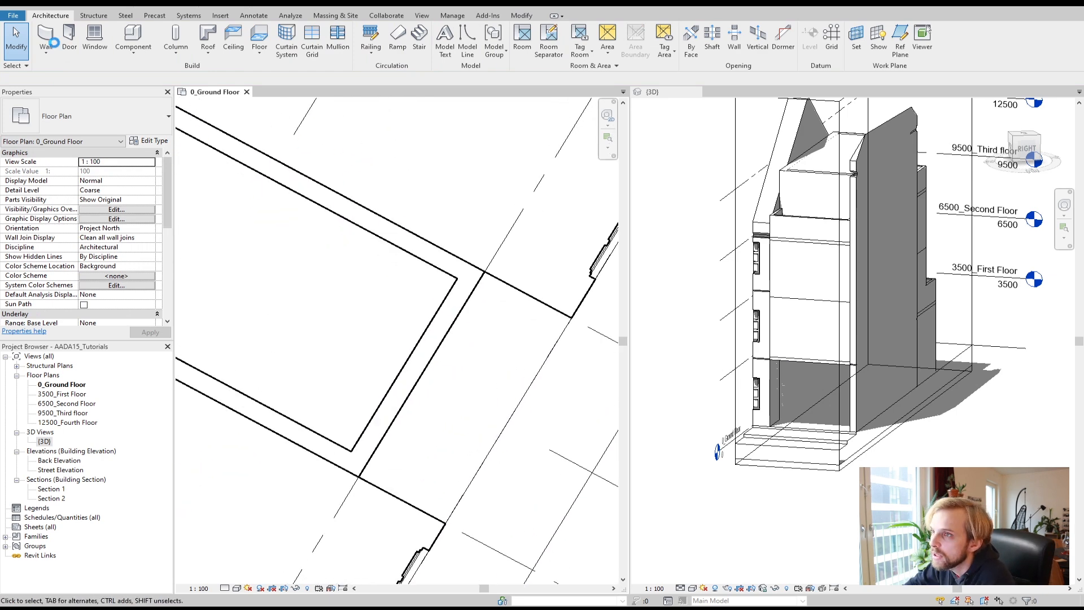
# Step: Place an M_Single-Flush 0915 x 2134mm door in the ground-floor wall near grid B
pyautogui.click(73, 43)
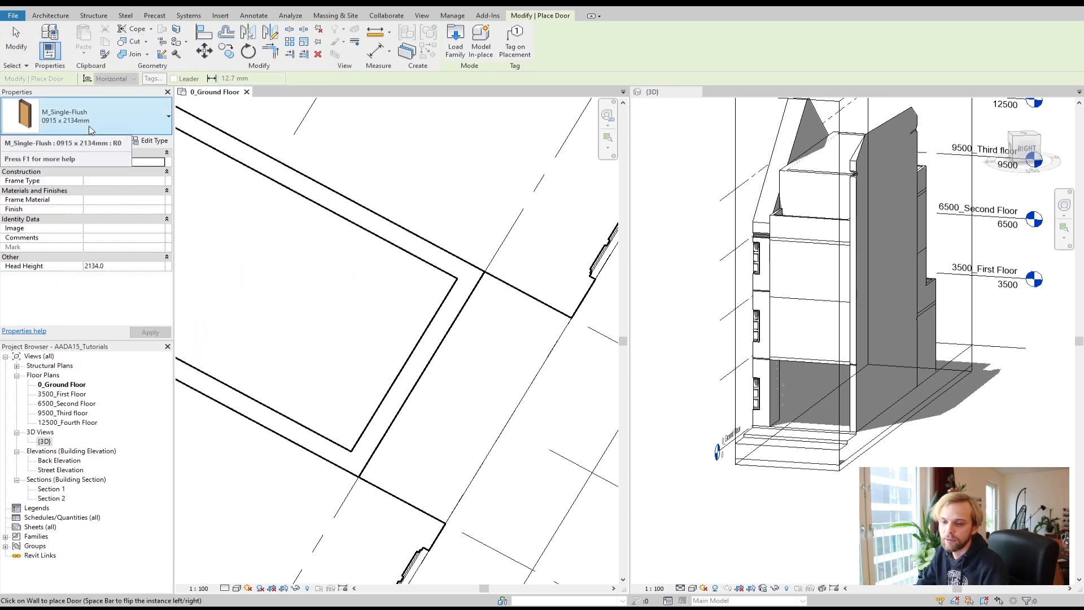
pyautogui.click(62, 120)
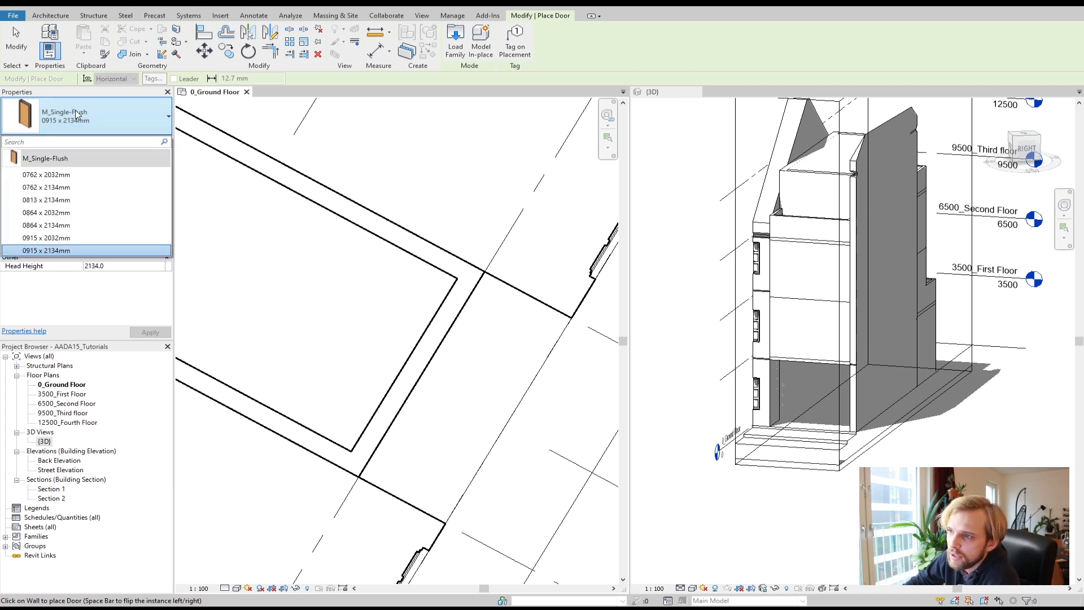
pyautogui.click(81, 288)
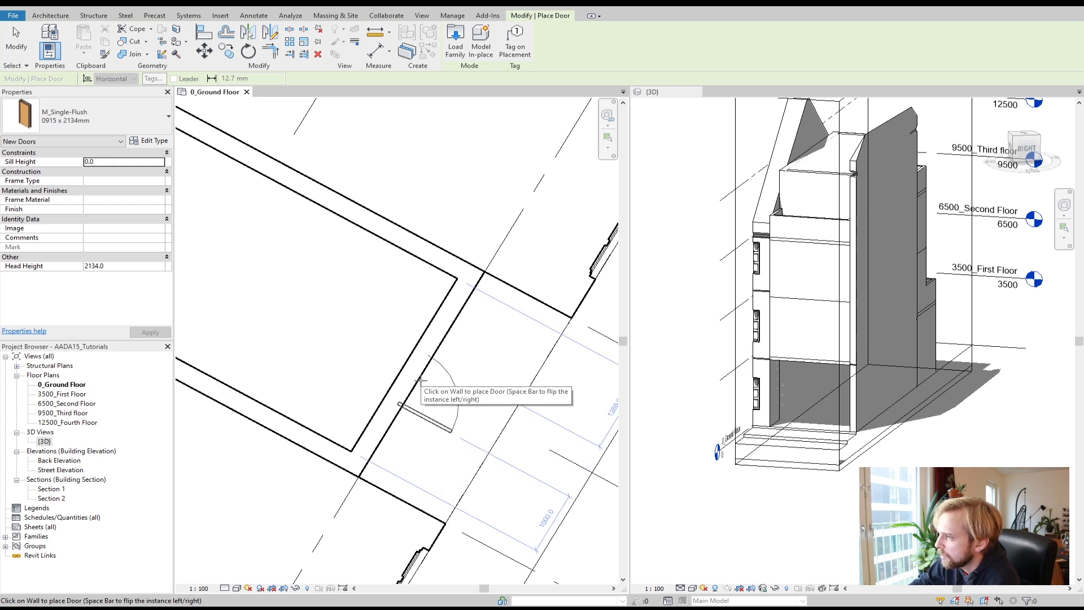
pyautogui.click(383, 439)
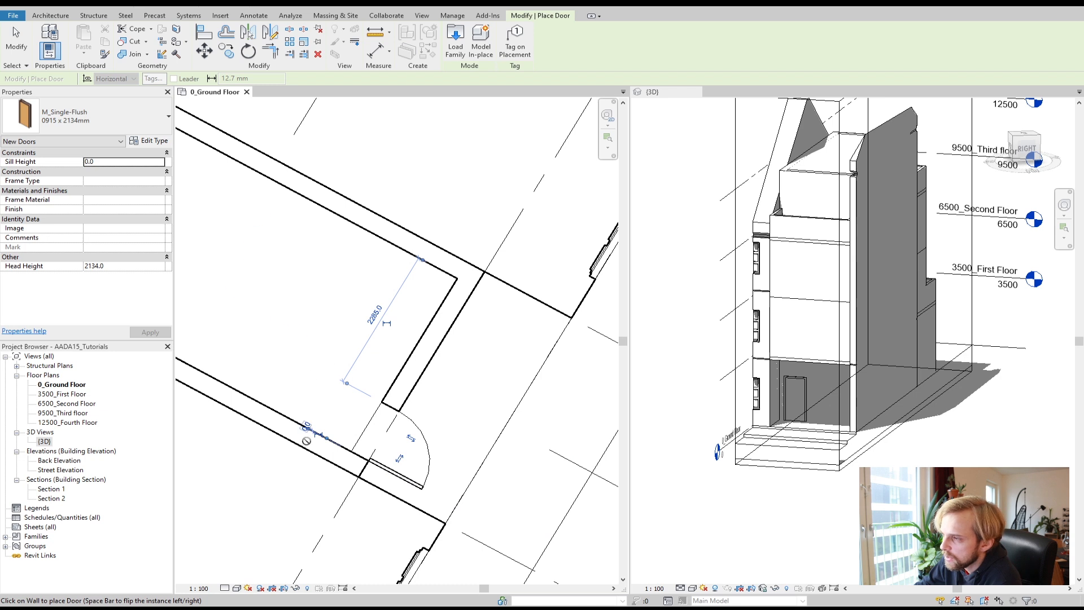
pyautogui.scroll(1, 308, 398)
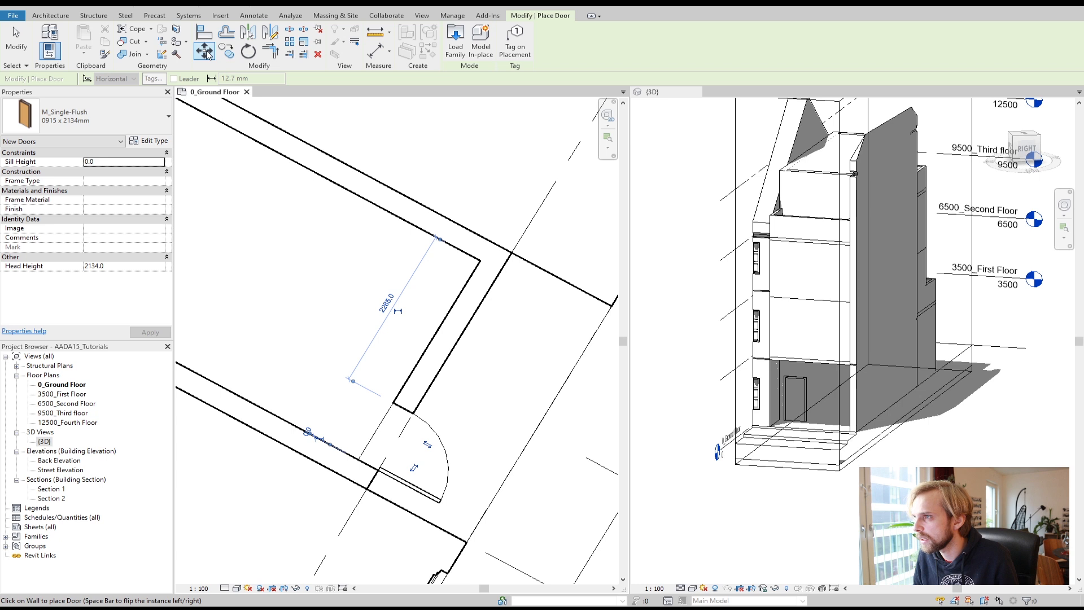
pyautogui.moveTo(329, 389); pyautogui.dragTo(336, 325, button='middle')
pyautogui.scroll(2, 321, 369)
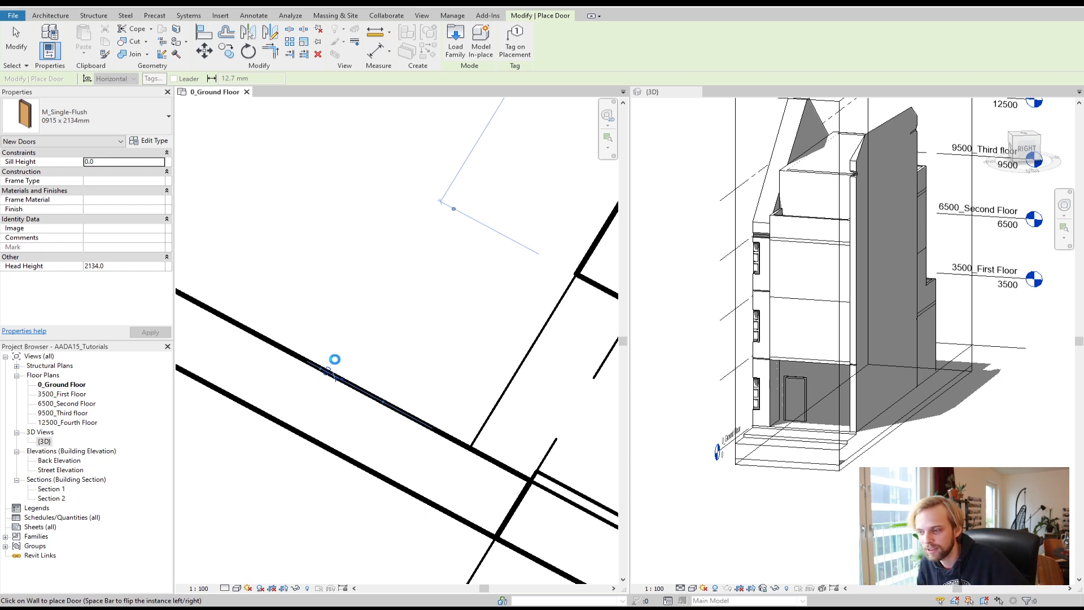
pyautogui.scroll(-1, 335, 359)
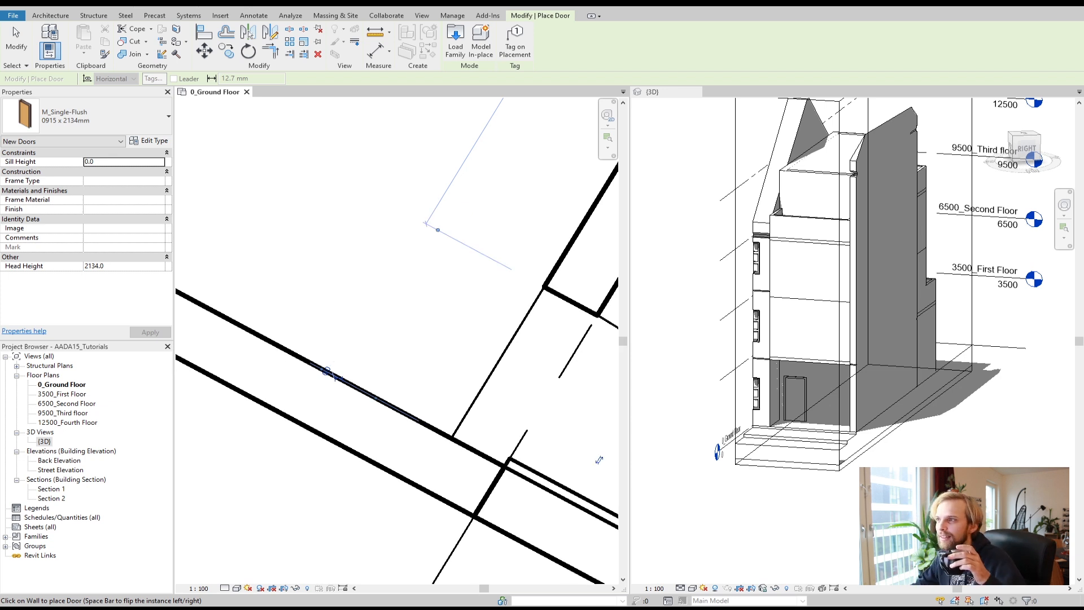
pyautogui.scroll(-2, 424, 220)
pyautogui.scroll(-1, 422, 220)
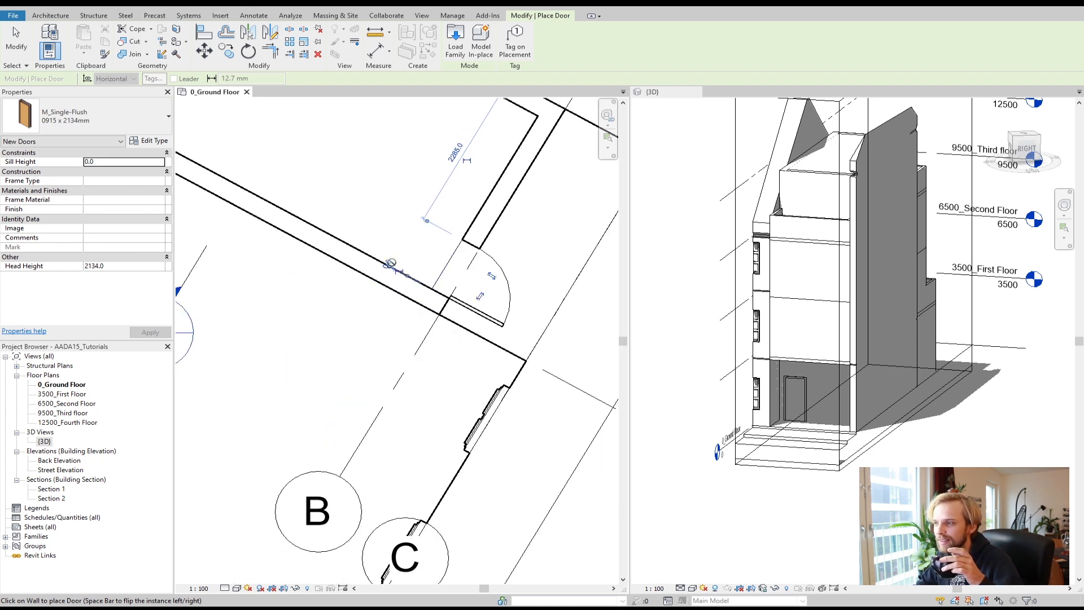
pyautogui.click(21, 46)
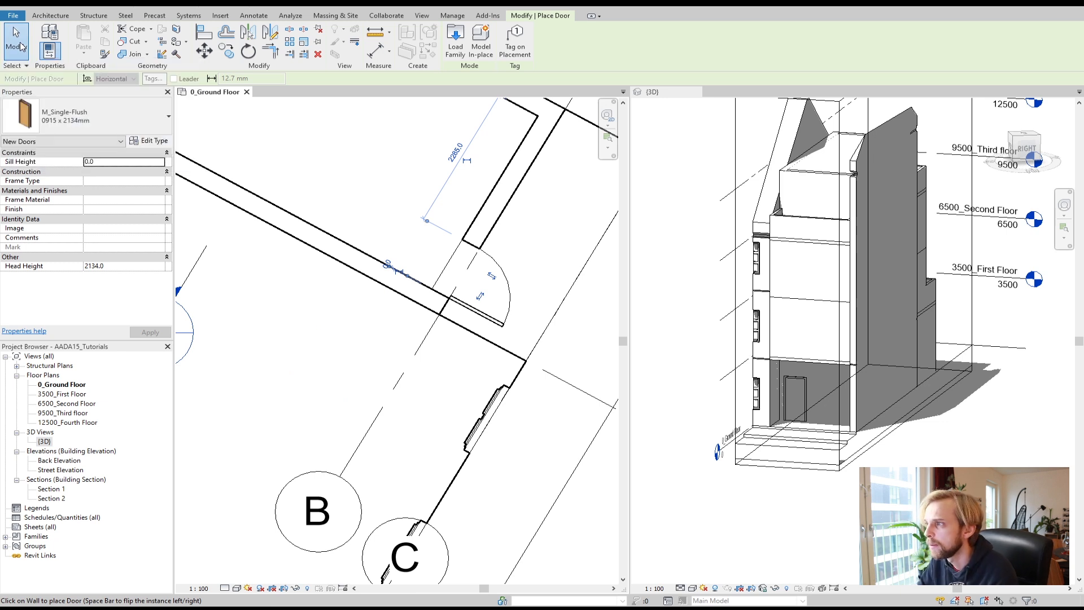
# Step: Select the door and move it to 600 mm from the wall corner using its temporary dimension
pyautogui.click(507, 279)
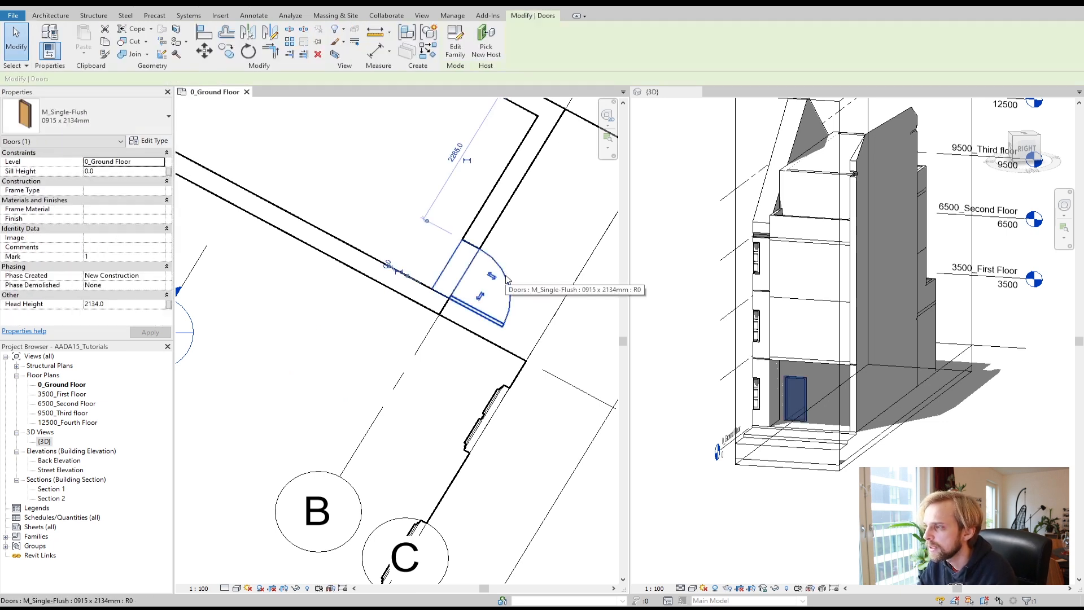
pyautogui.click(387, 267)
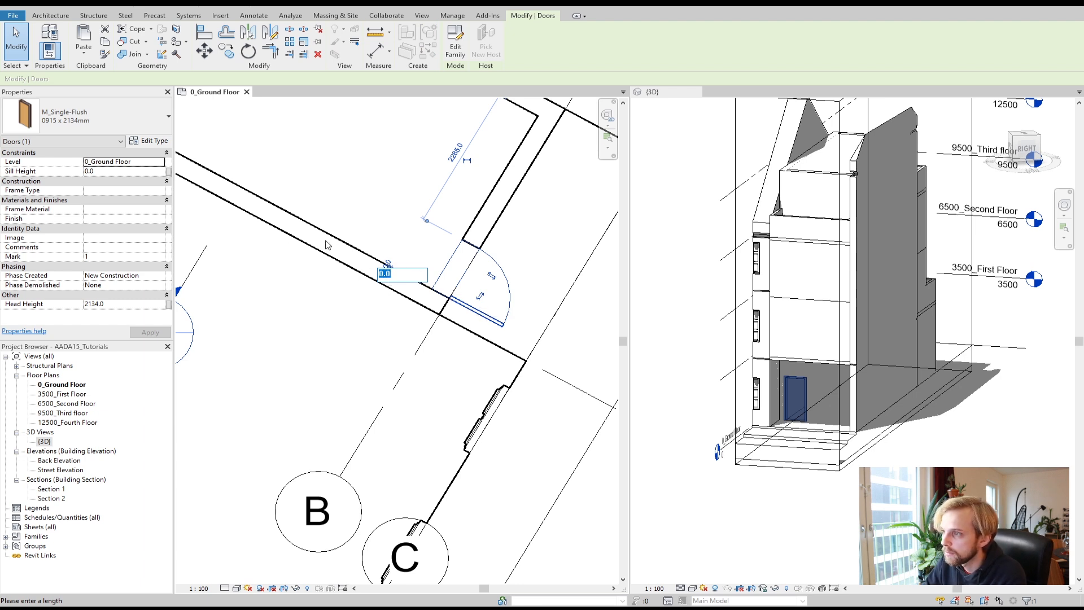
pyautogui.write('600')
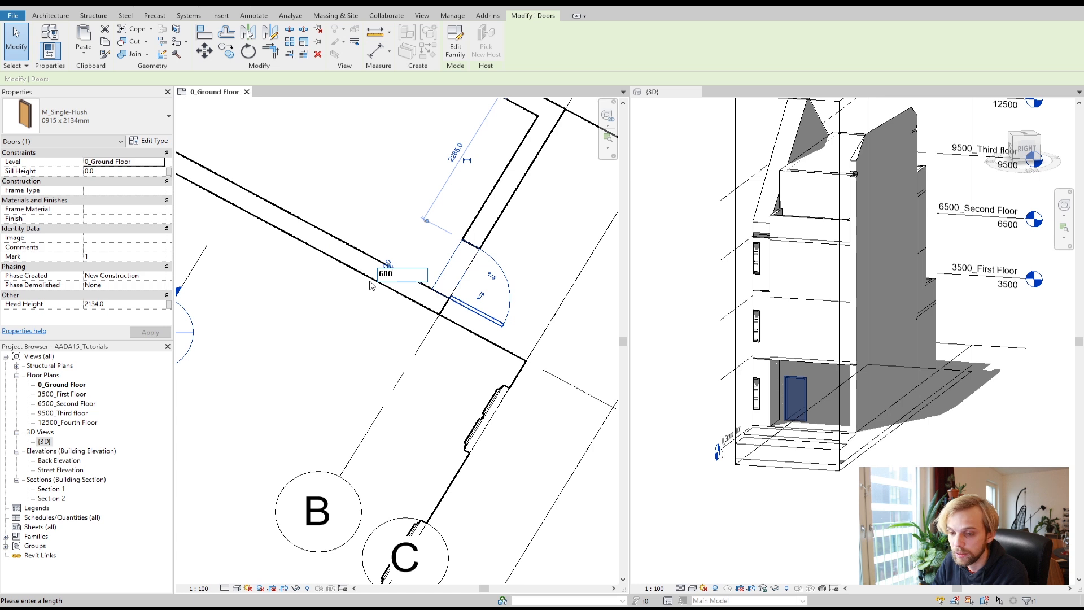
pyautogui.press('Return')
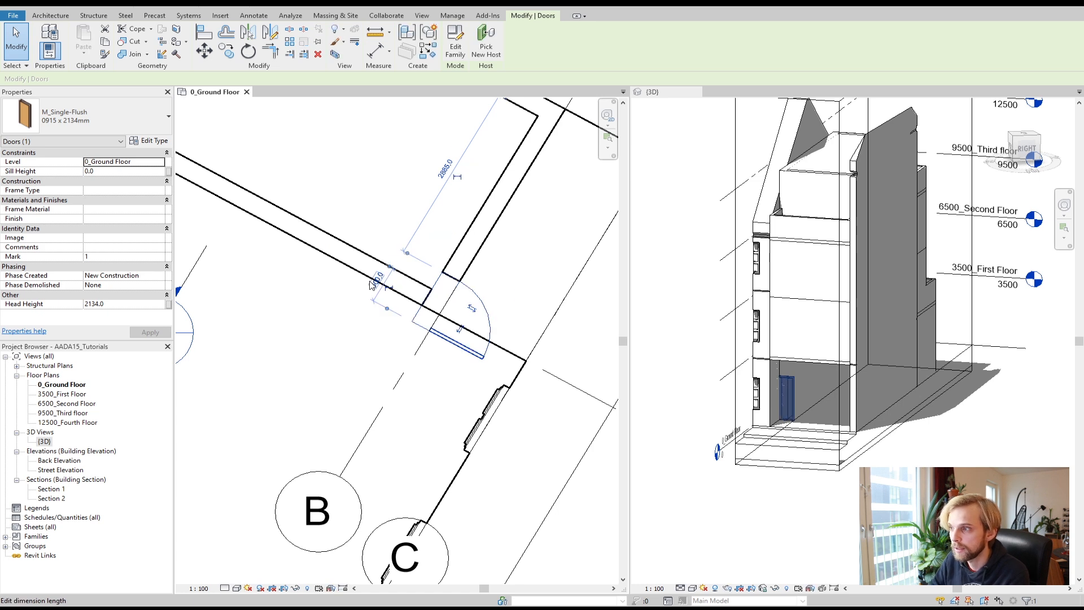
pyautogui.click(375, 284)
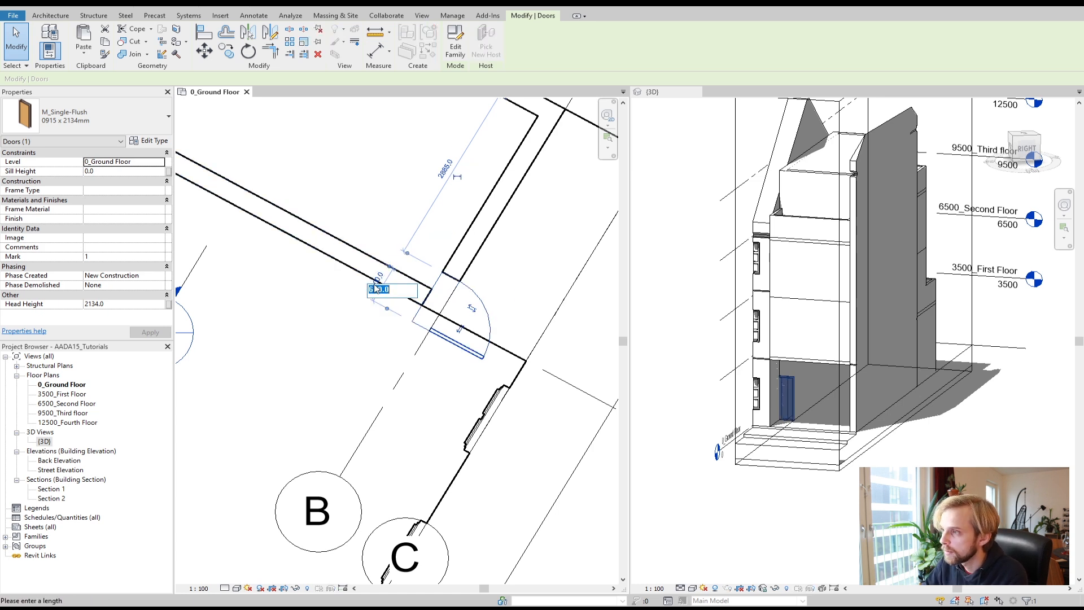
pyautogui.write('-600')
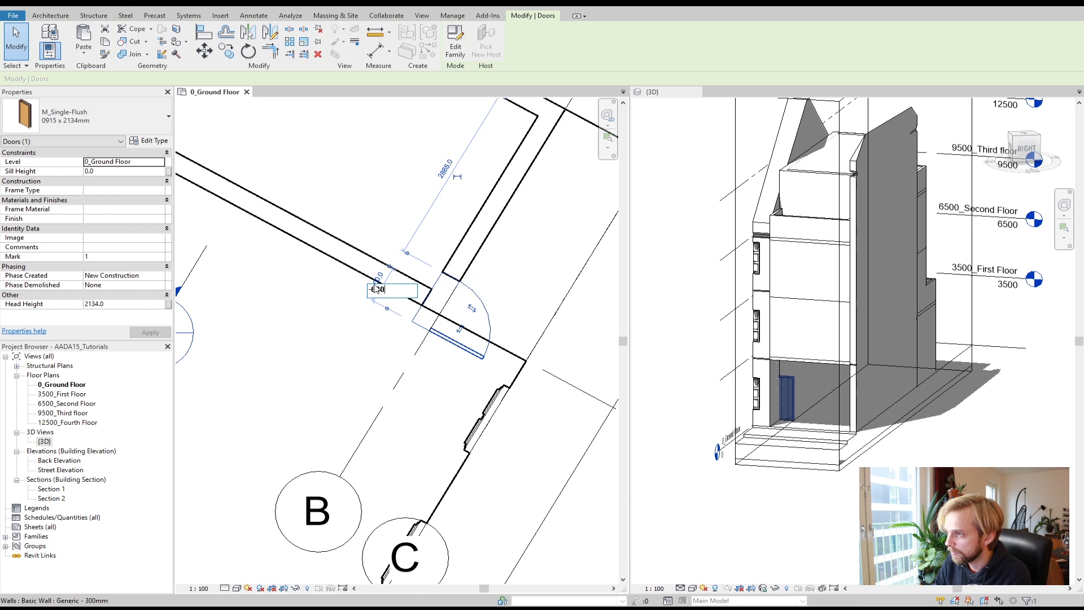
pyautogui.press('Return')
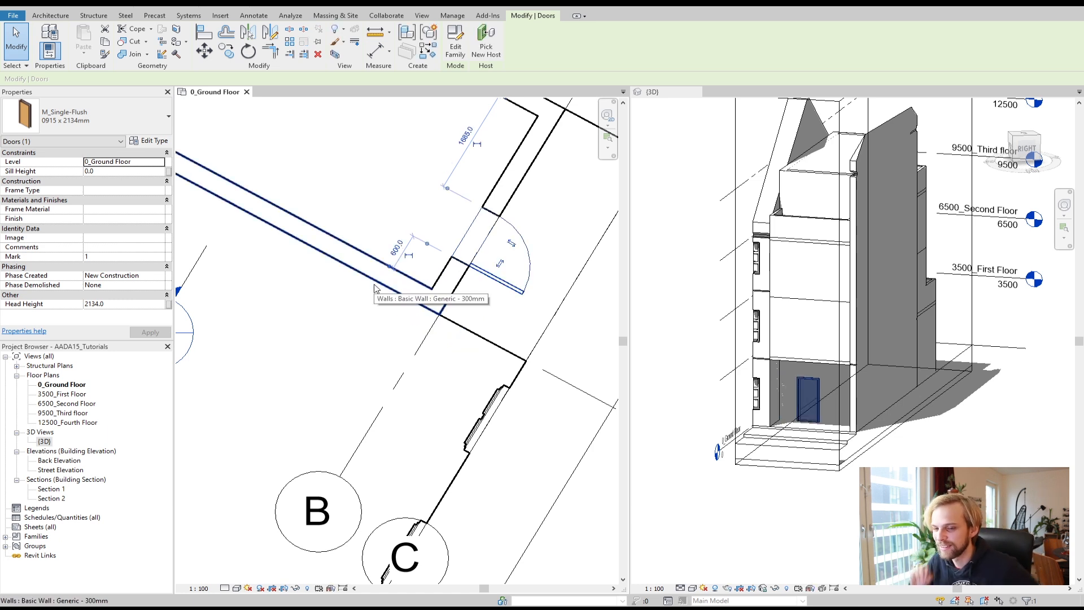
pyautogui.click(354, 366)
# Step: Place an M_Fixed 0406 x 1830mm window in the wall just beside the door
pyautogui.scroll(-1, 500, 305)
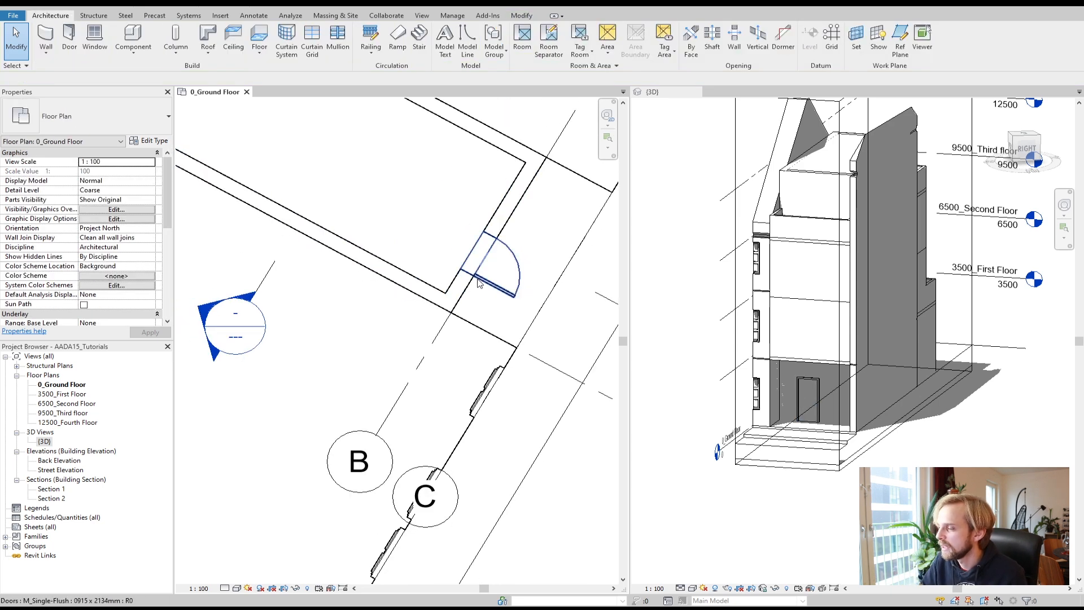
pyautogui.scroll(1, 446, 290)
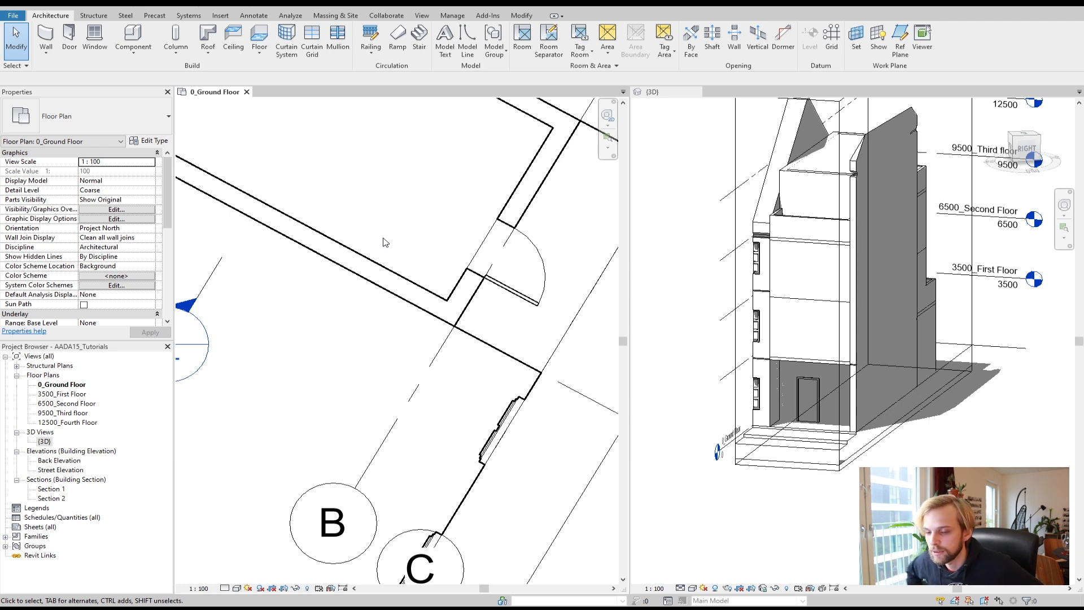
pyautogui.scroll(-3, 395, 246)
pyautogui.scroll(1, 451, 238)
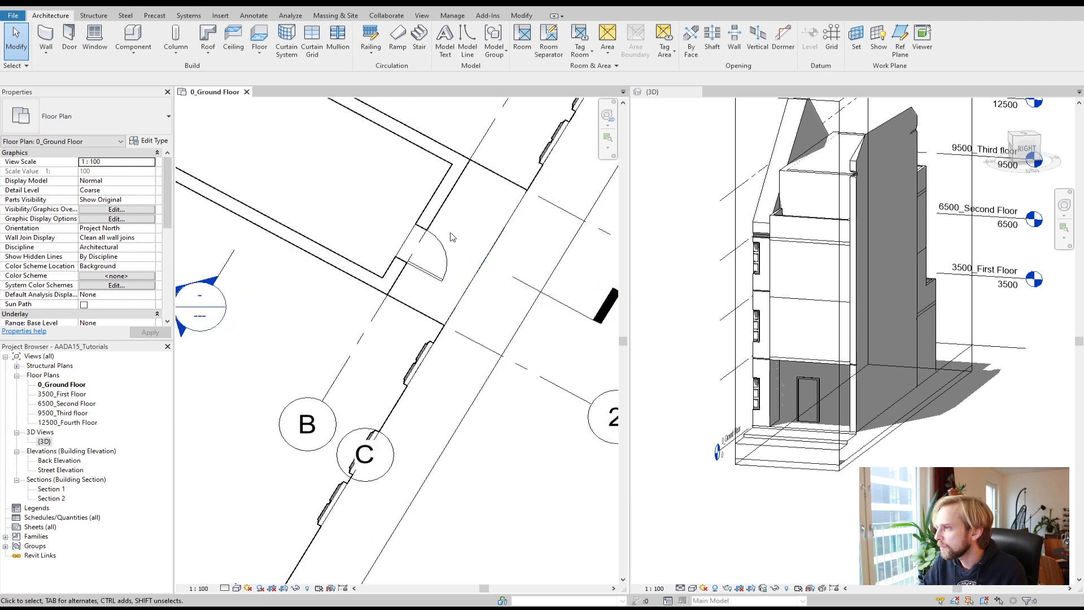
pyautogui.scroll(1, 451, 238)
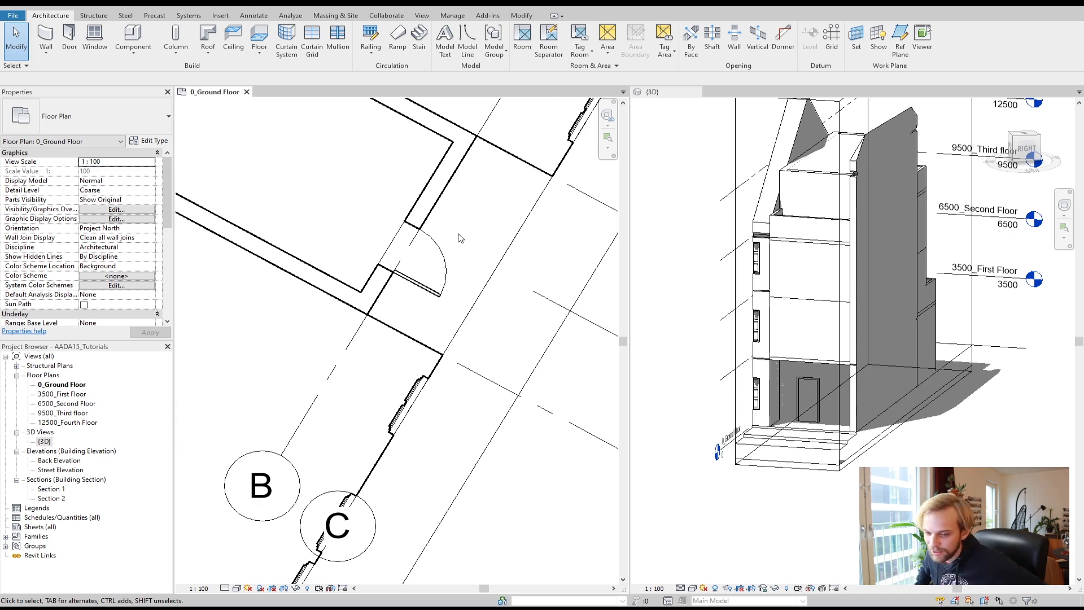
pyautogui.scroll(-1, 473, 215)
pyautogui.moveTo(473, 215); pyautogui.dragTo(418, 277, button='middle')
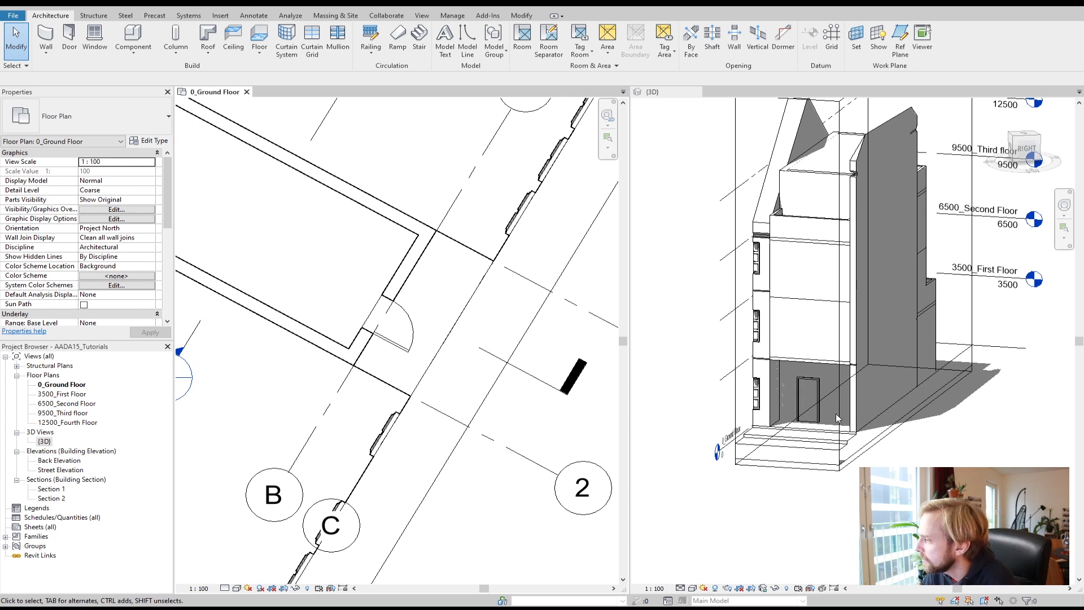
pyautogui.scroll(1, 397, 308)
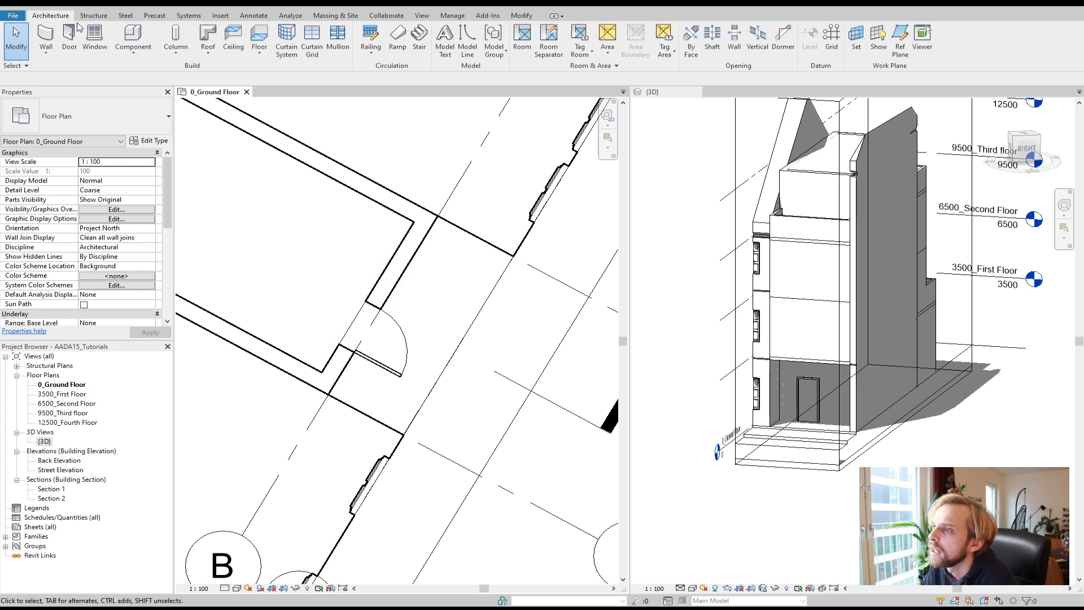
pyautogui.click(94, 45)
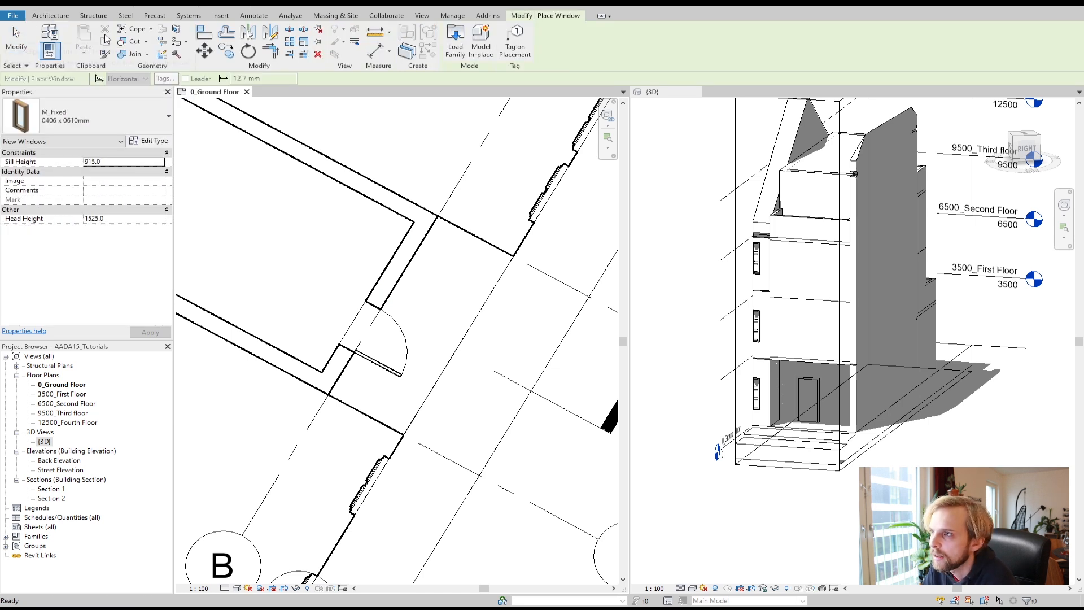
pyautogui.click(53, 120)
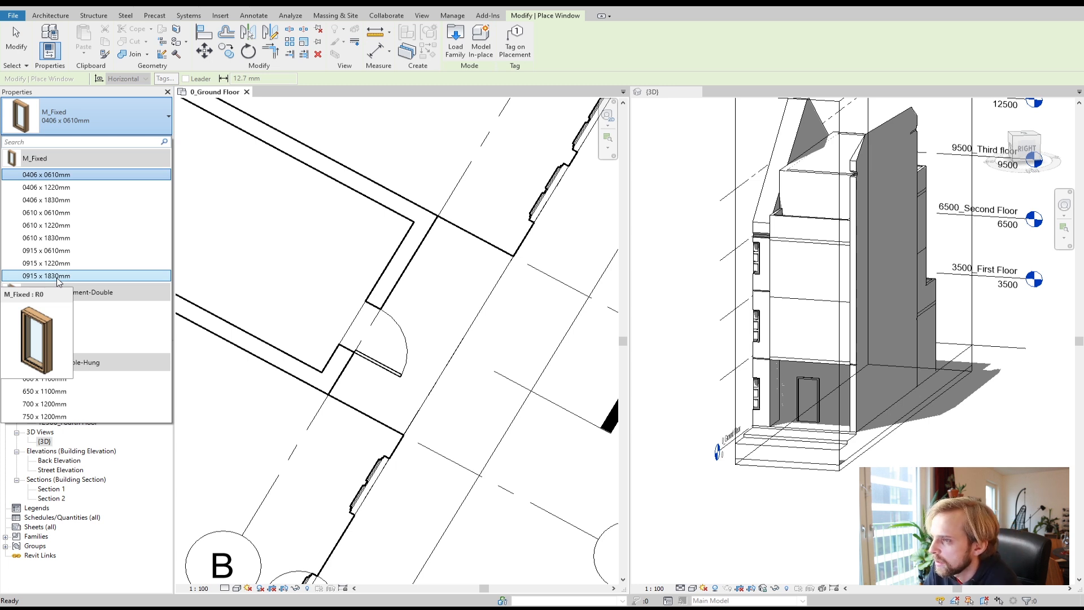
pyautogui.click(42, 200)
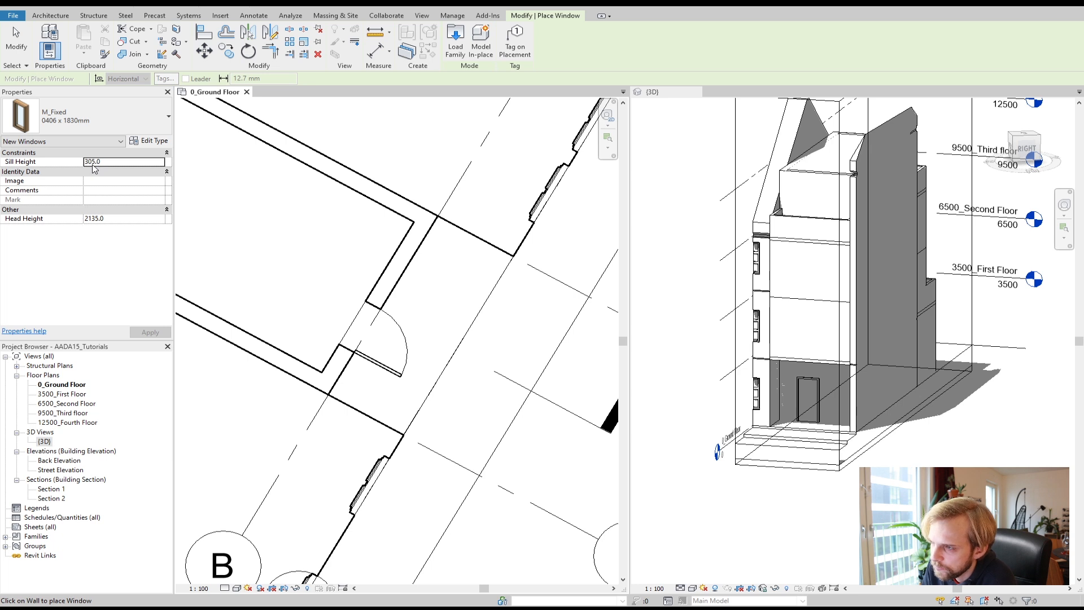
pyautogui.click(394, 282)
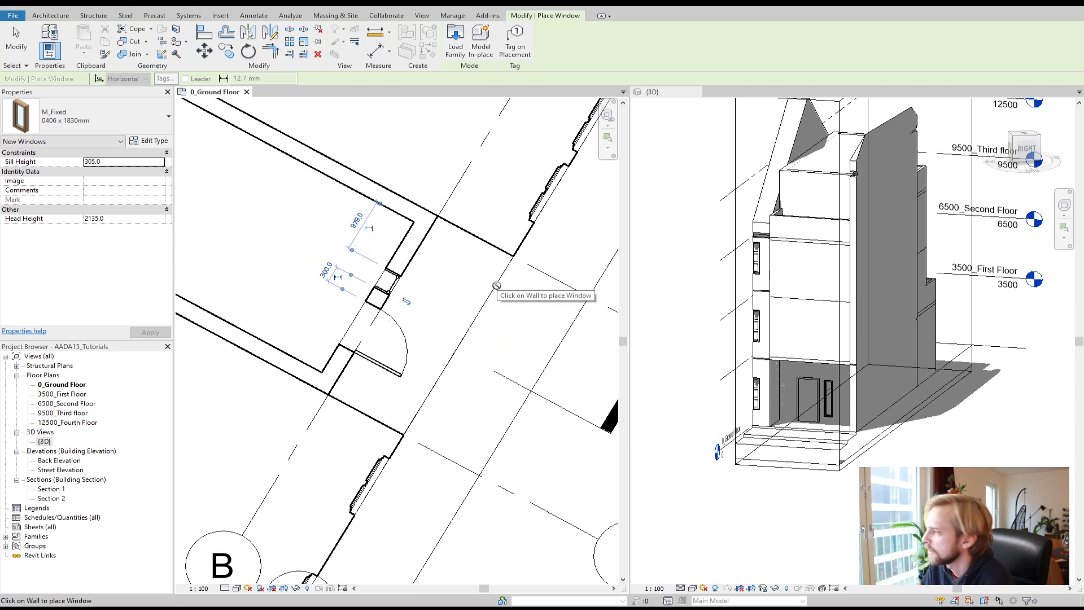
# Step: Select the new window and set its sill height to 500 mm
pyautogui.scroll(1, 855, 413)
pyautogui.scroll(5, 855, 413)
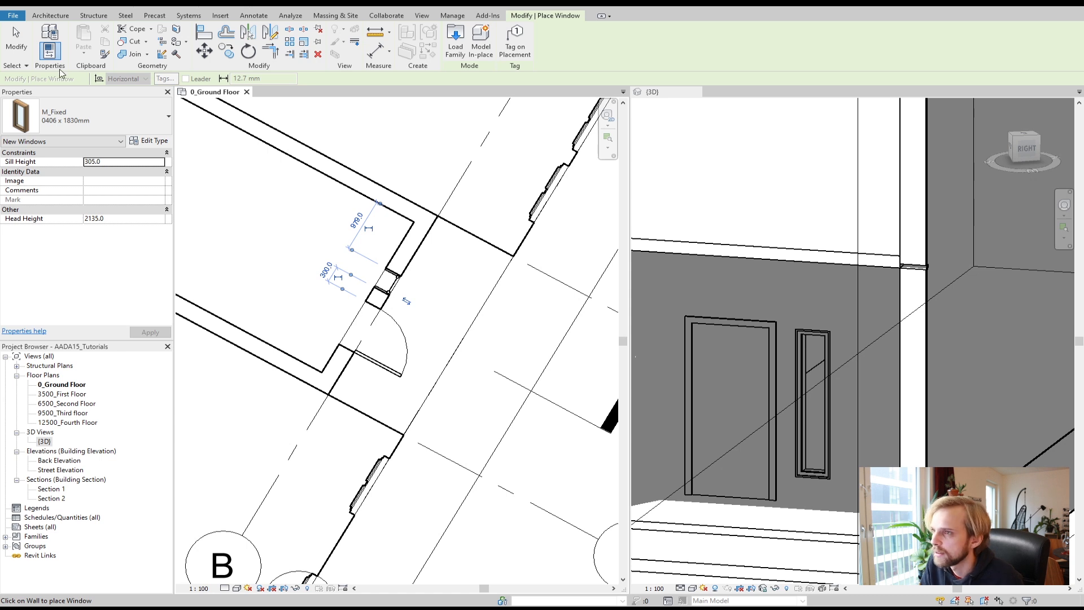
pyautogui.click(16, 39)
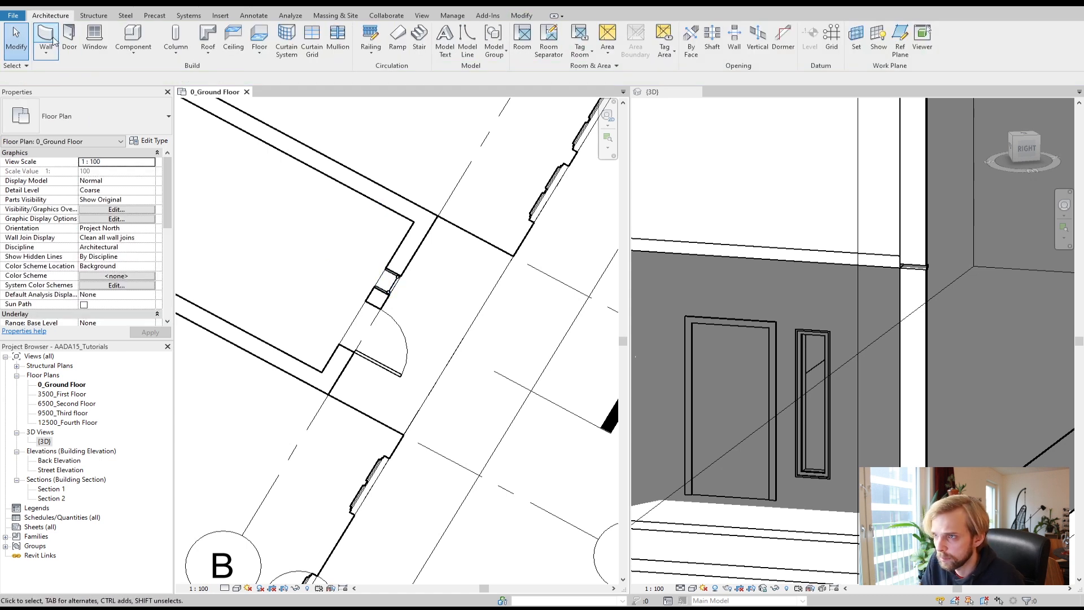
pyautogui.click(390, 287)
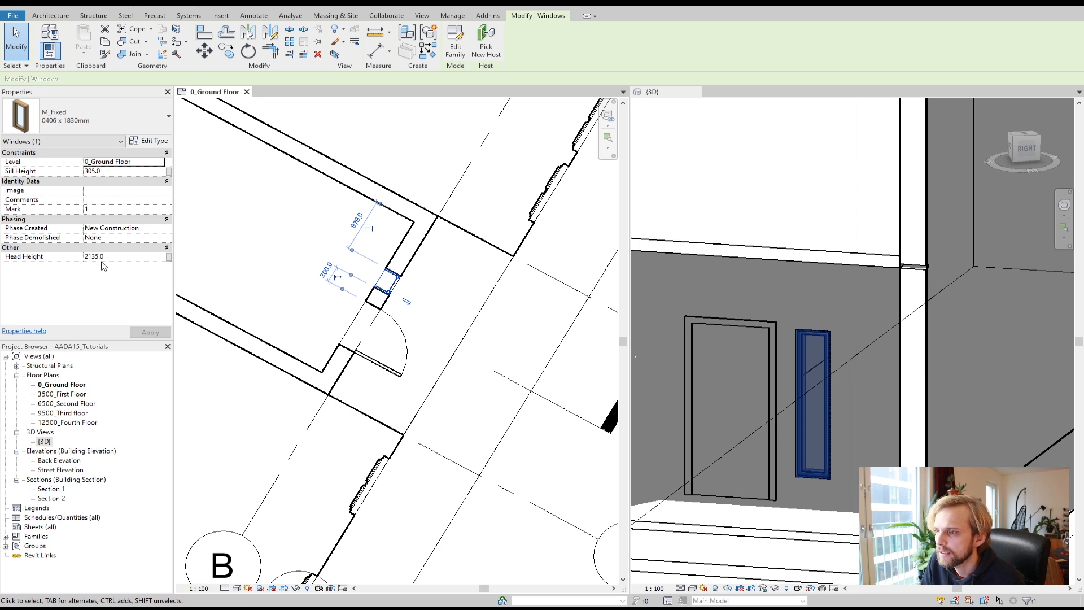
pyautogui.click(101, 172)
pyautogui.moveTo(102, 172); pyautogui.dragTo(67, 172)
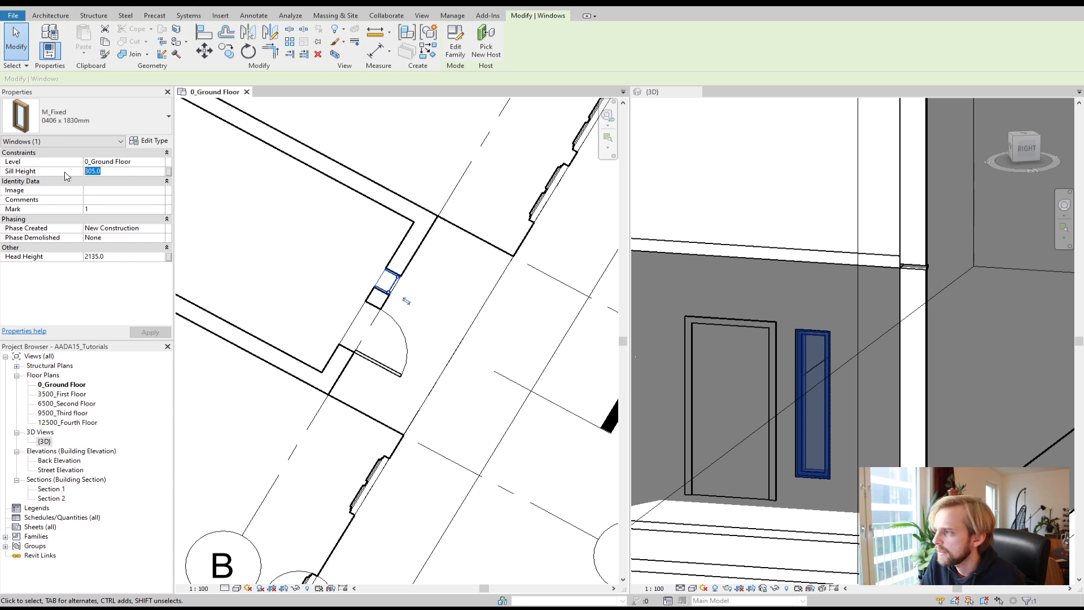
pyautogui.write('500')
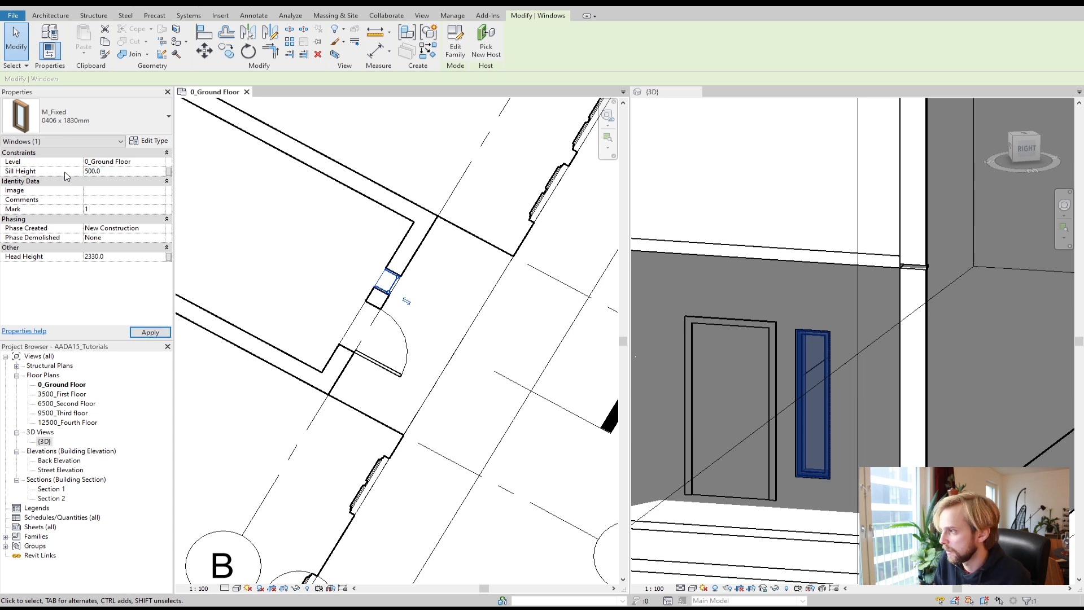
pyautogui.click(150, 333)
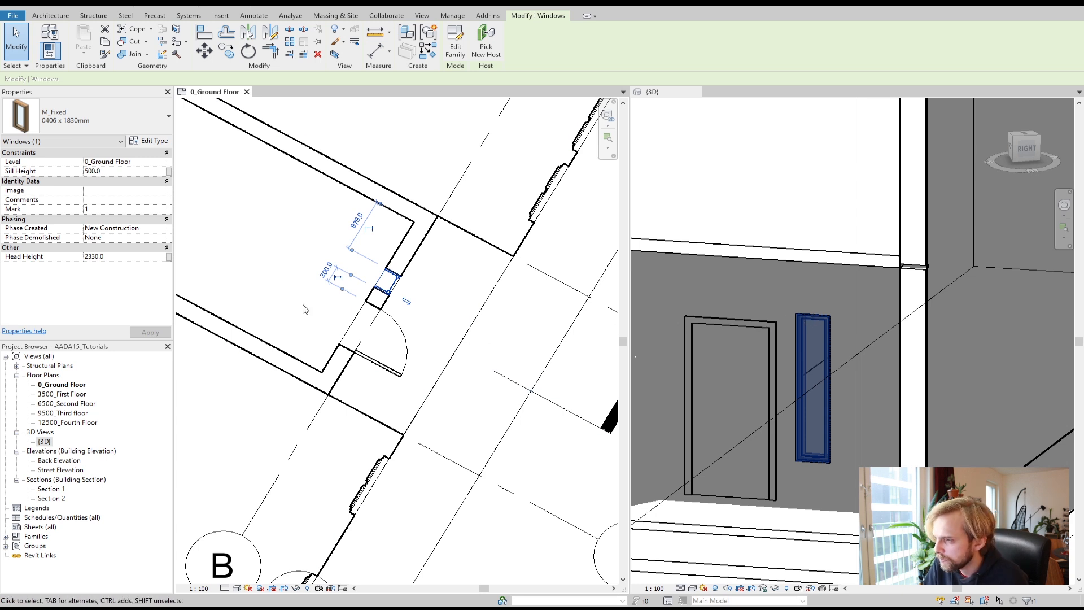
# Step: Check the door's head height, then set the window's head height to 2134 mm to match it
pyautogui.click(374, 363)
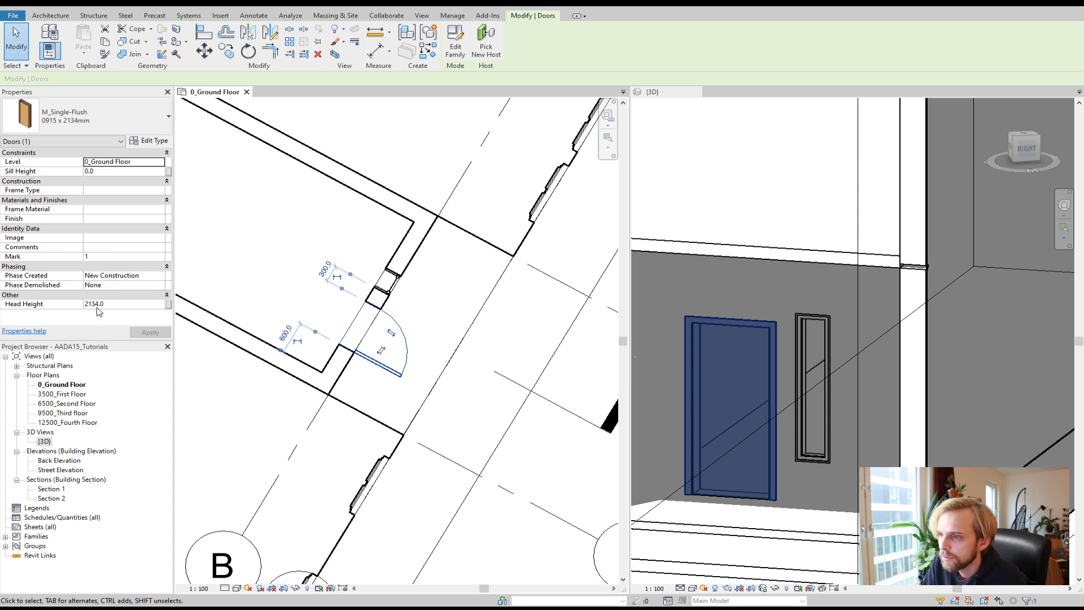
pyautogui.click(390, 288)
pyautogui.click(71, 257)
pyautogui.write('2134')
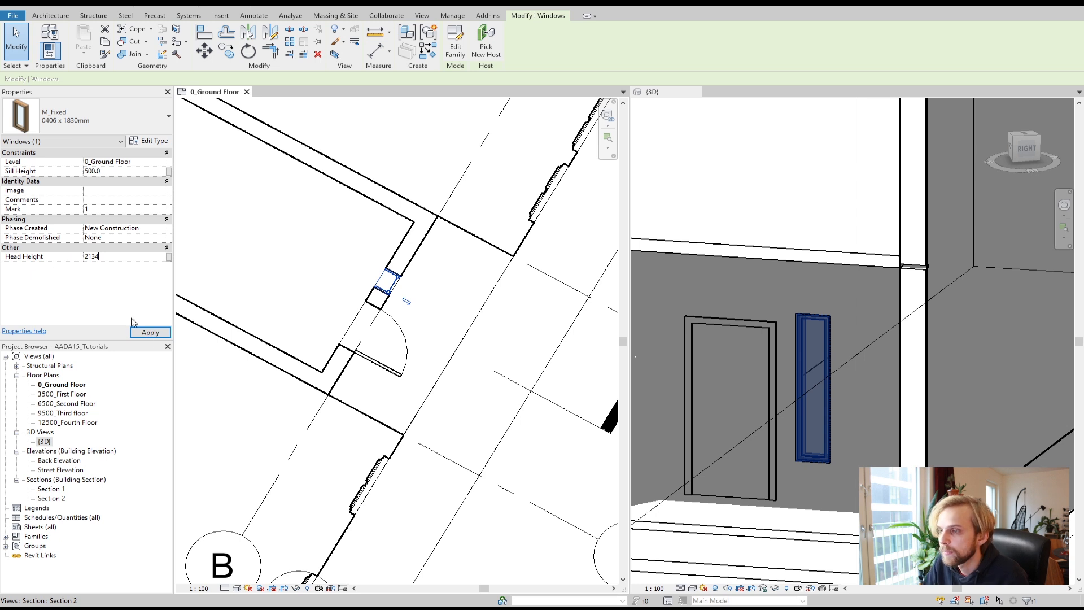
pyautogui.click(147, 332)
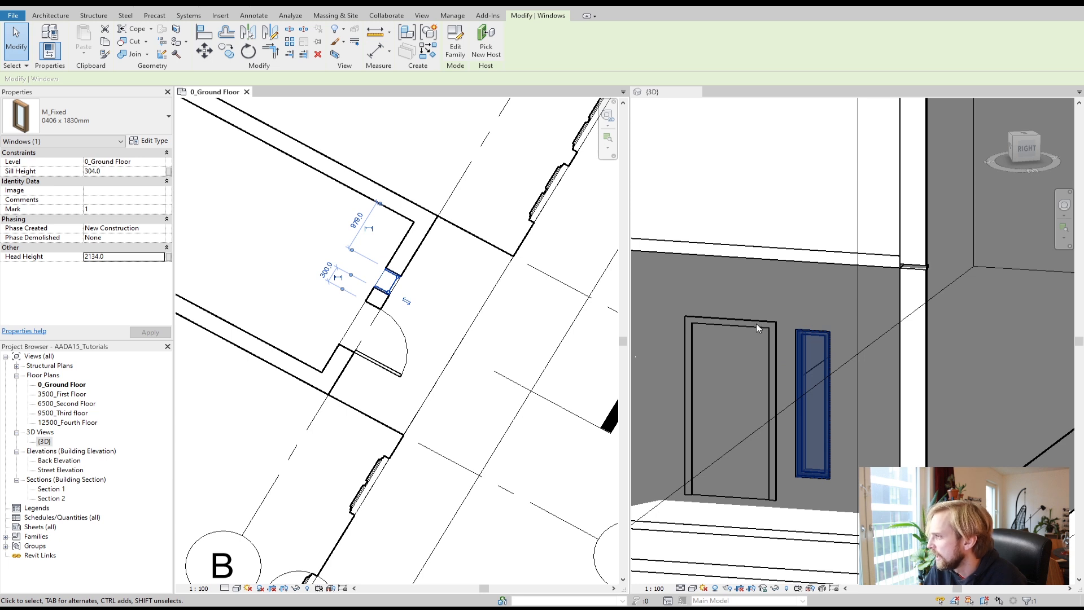
# Step: Set the window's head height to 2184 mm
pyautogui.click(93, 257)
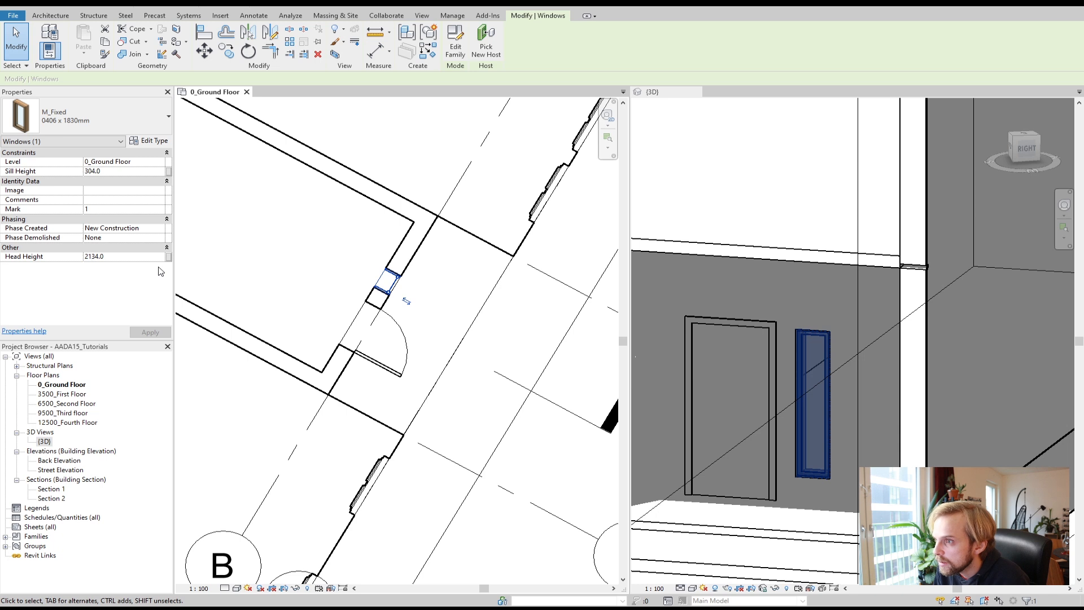
pyautogui.press('Delete')
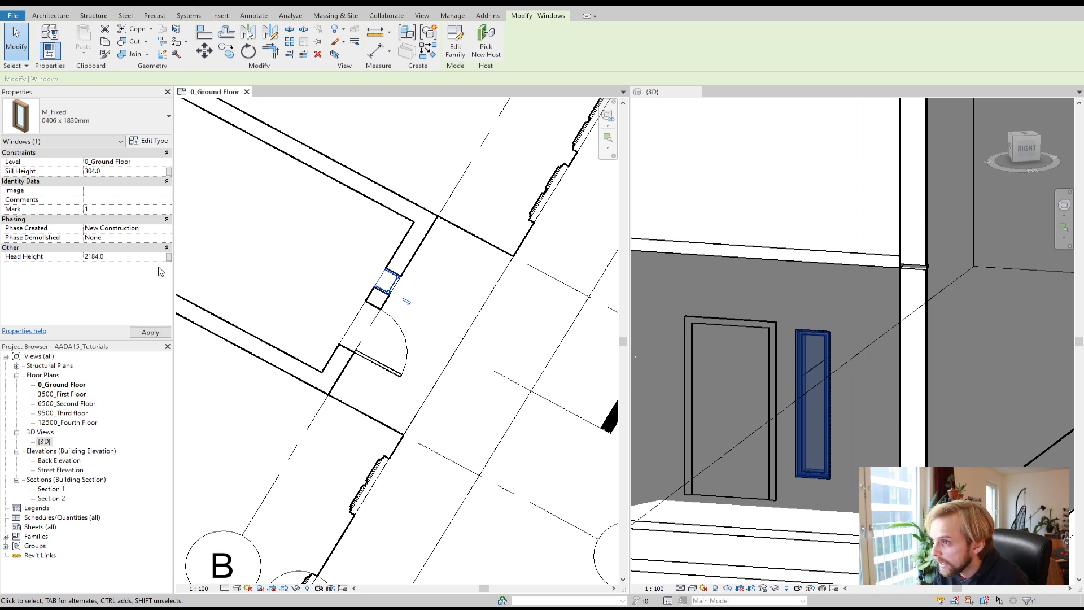
pyautogui.click(151, 332)
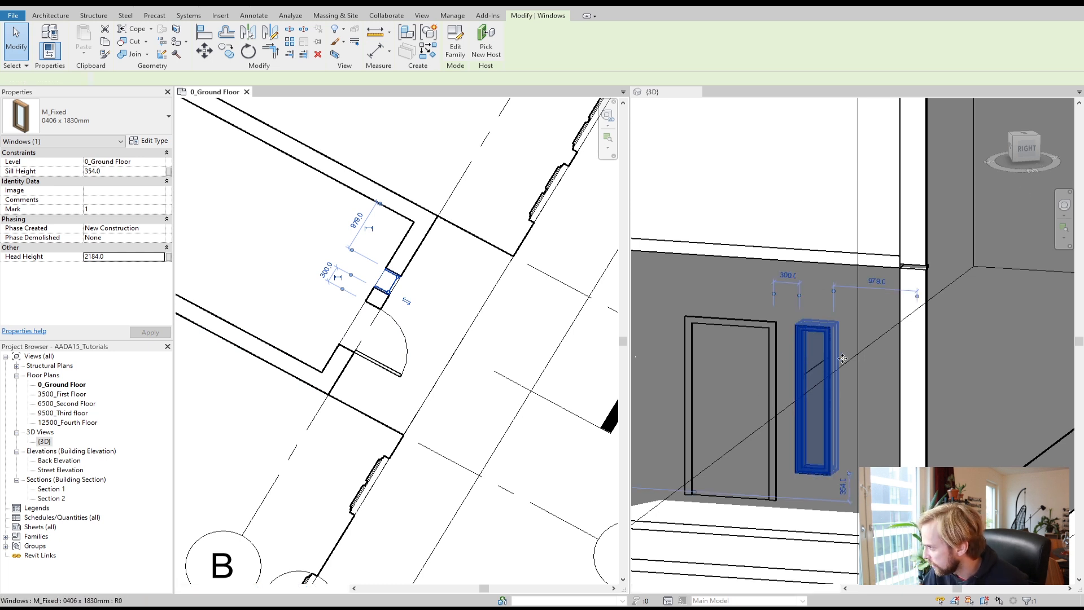
# Step: Zoom in on the window in the 3D view and set its head height to 2194 mm
pyautogui.moveTo(863, 363); pyautogui.dragTo(915, 350, button='middle')
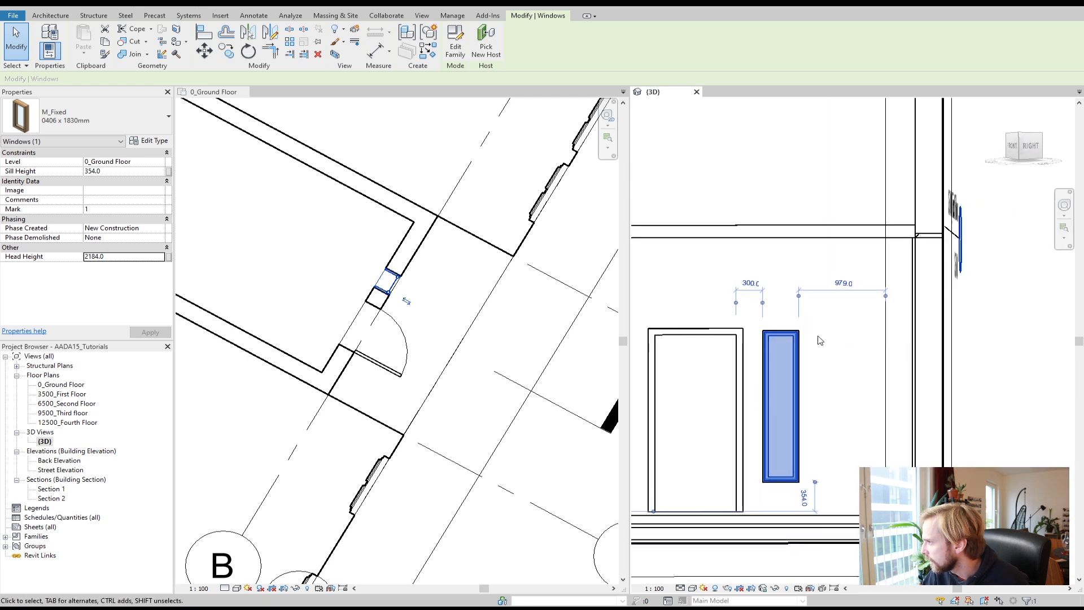
pyautogui.scroll(5, 757, 337)
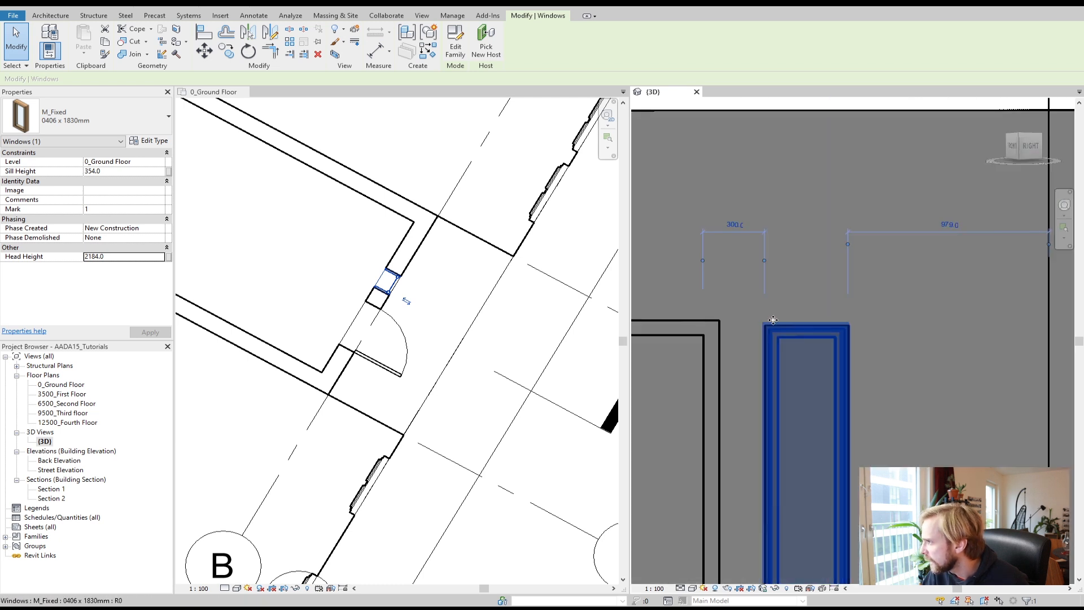
pyautogui.click(96, 256)
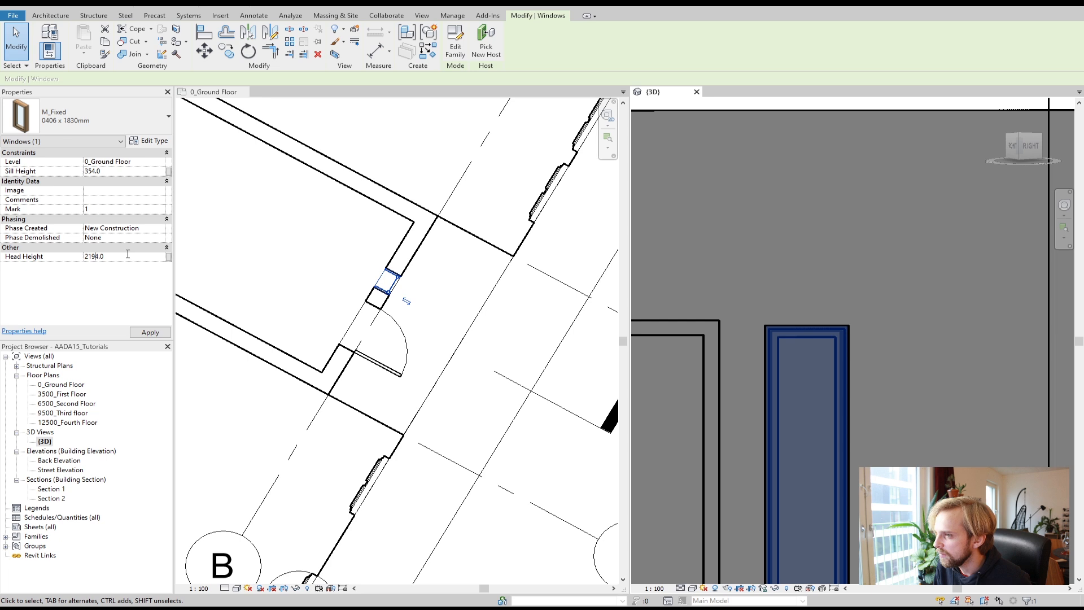
pyautogui.click(145, 335)
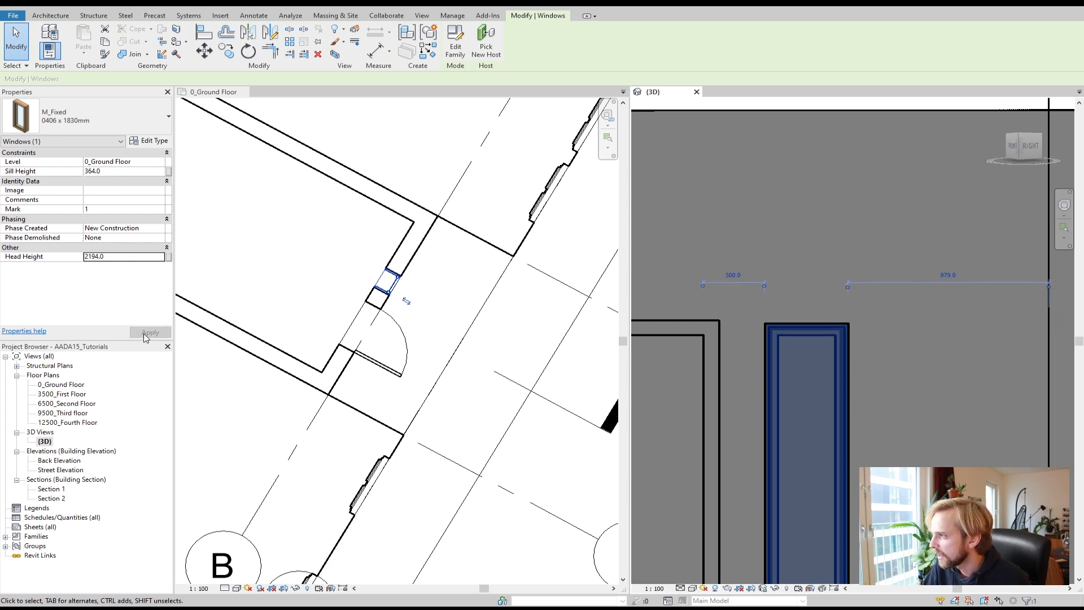
# Step: Select the door and set its type's trim width to 50 mm in the type properties
pyautogui.click(692, 320)
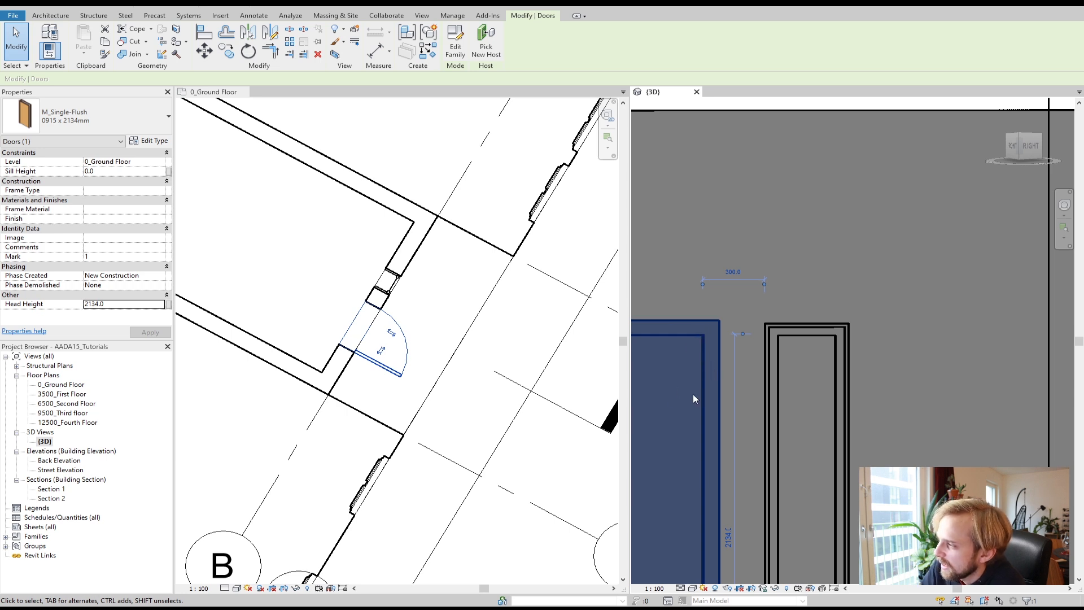
pyautogui.click(151, 141)
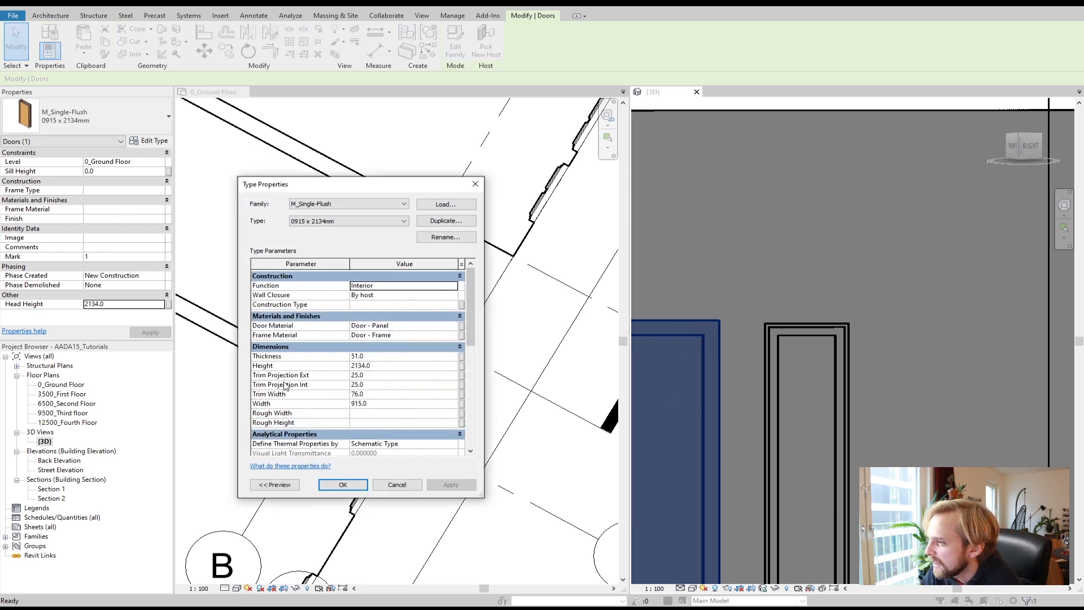
pyautogui.click(358, 395)
pyautogui.write('50')
pyautogui.click(371, 385)
pyautogui.click(461, 486)
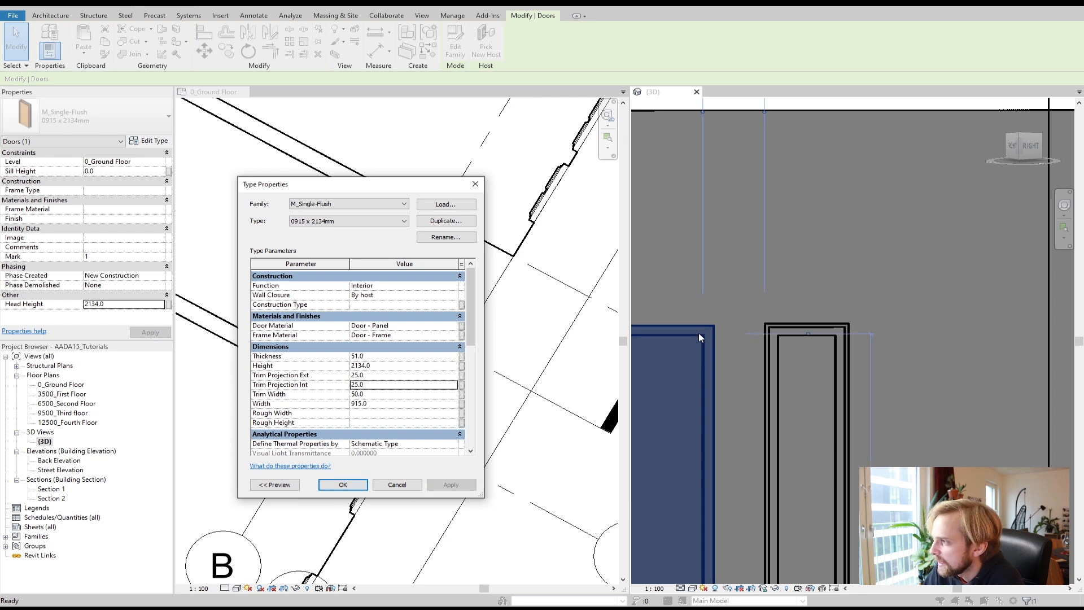
pyautogui.press('Return')
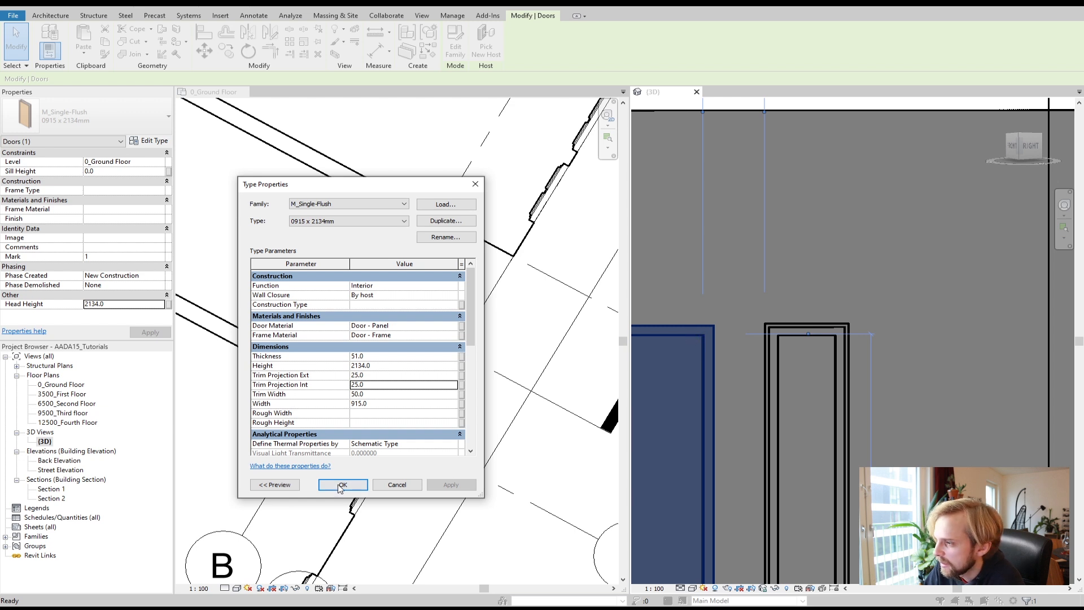
# Step: Undo the window's last head height change
pyautogui.click(783, 330)
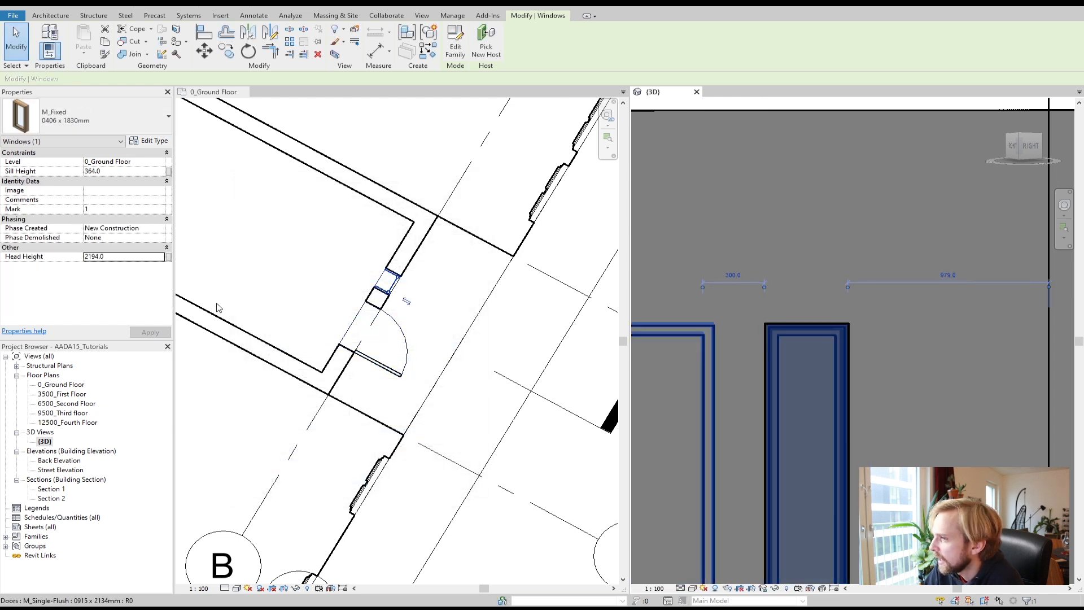
pyautogui.write('8')
pyautogui.click(151, 333)
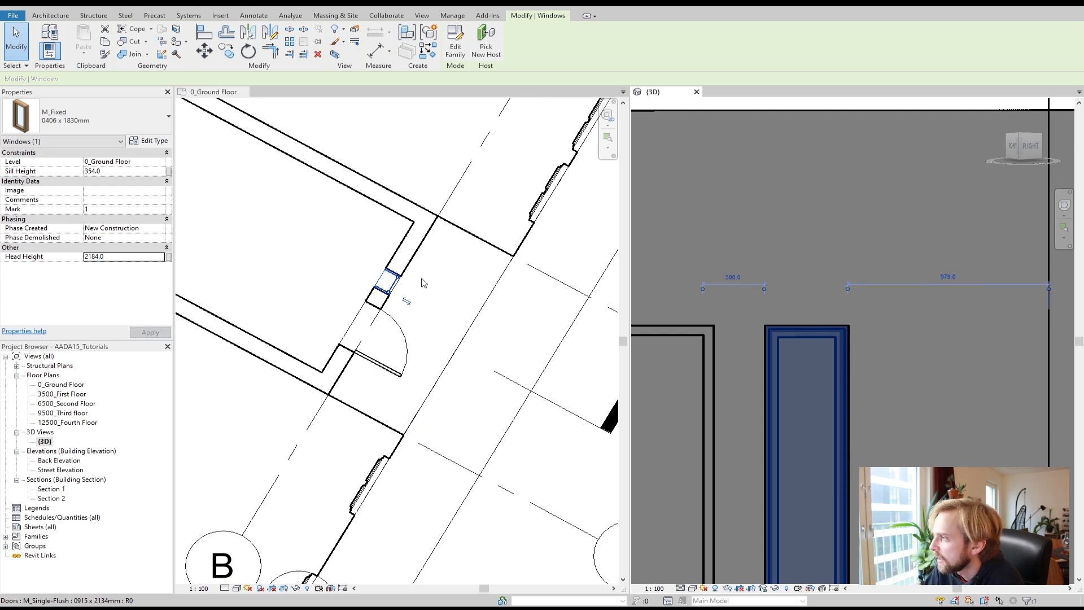
# Step: Orbit and zoom the 3D view to examine the door and window on the ground-floor wall
pyautogui.click(436, 304)
pyautogui.scroll(-2, 676, 340)
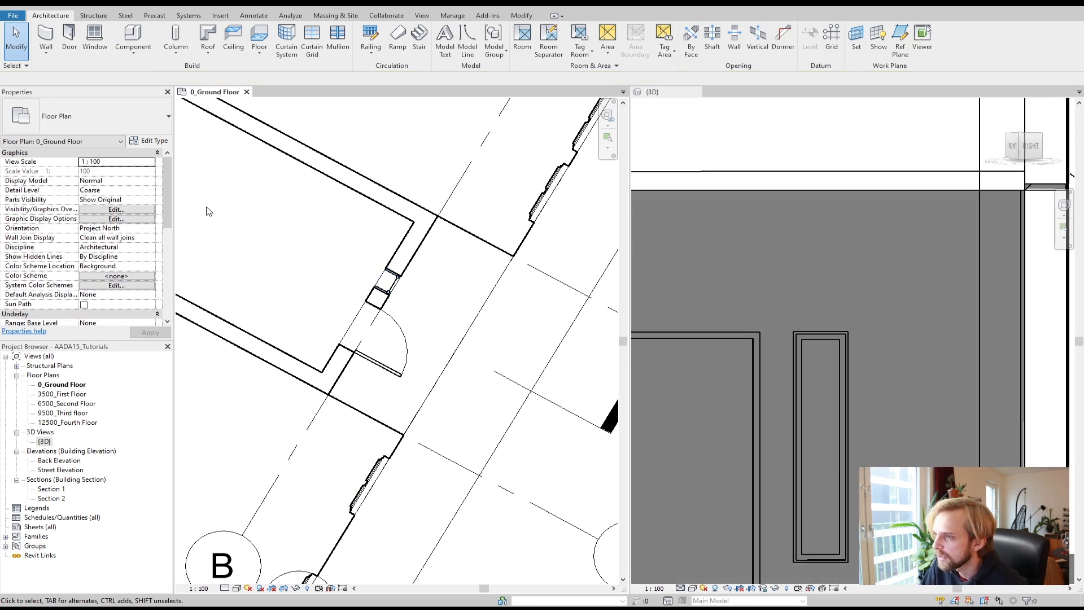
pyautogui.click(403, 326)
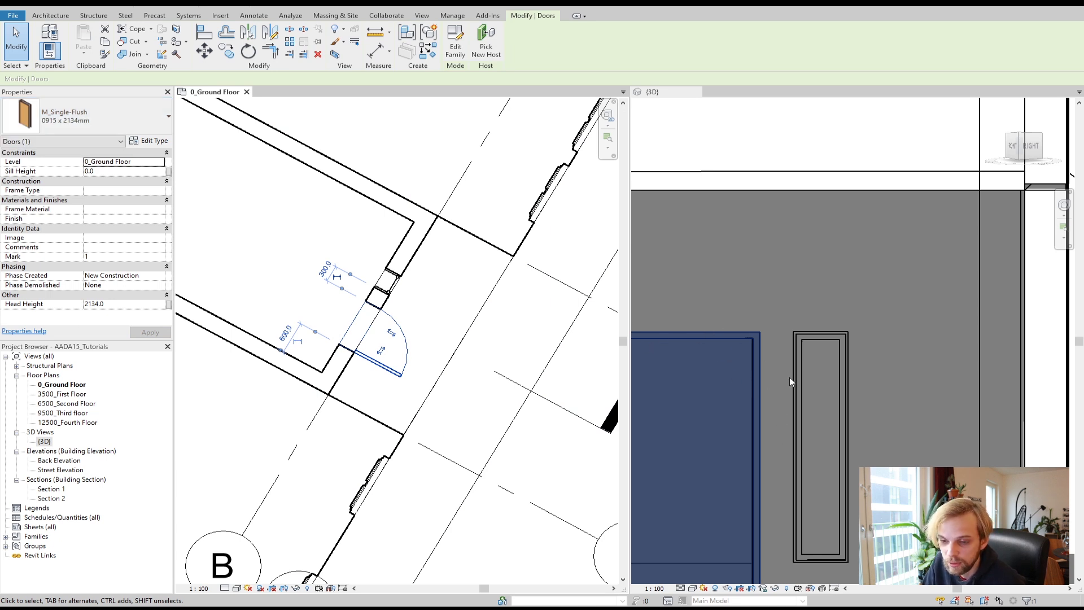
pyautogui.click(295, 235)
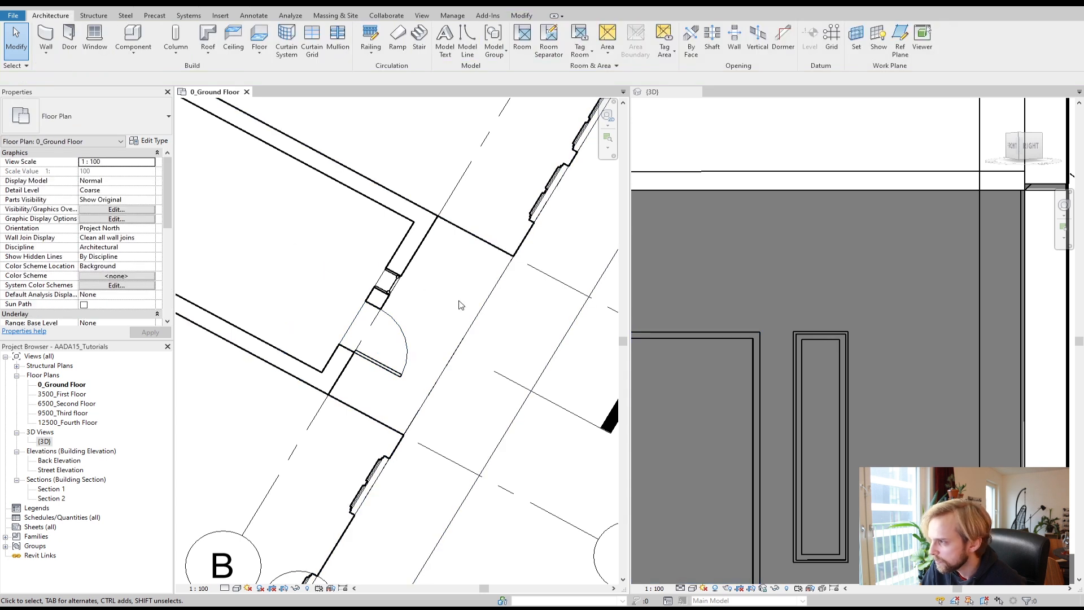
pyautogui.scroll(-4, 826, 403)
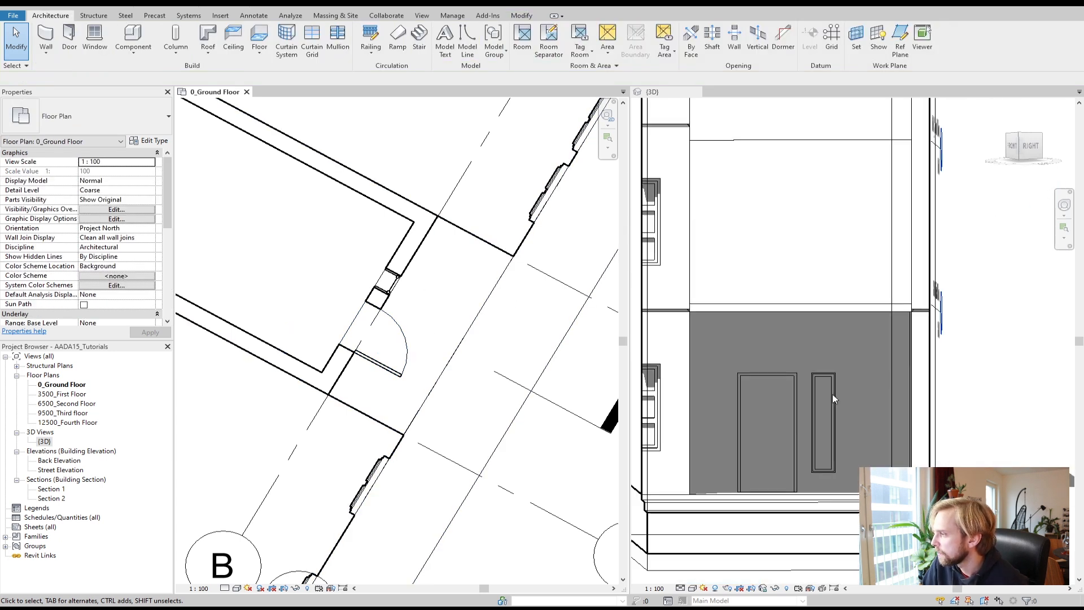
pyautogui.moveTo(846, 470)
pyautogui.mouseDown(button='middle')
pyautogui.moveTo(857, 453)
pyautogui.moveTo(827, 468)
pyautogui.moveTo(988, 436)
pyautogui.mouseUp(button='middle')
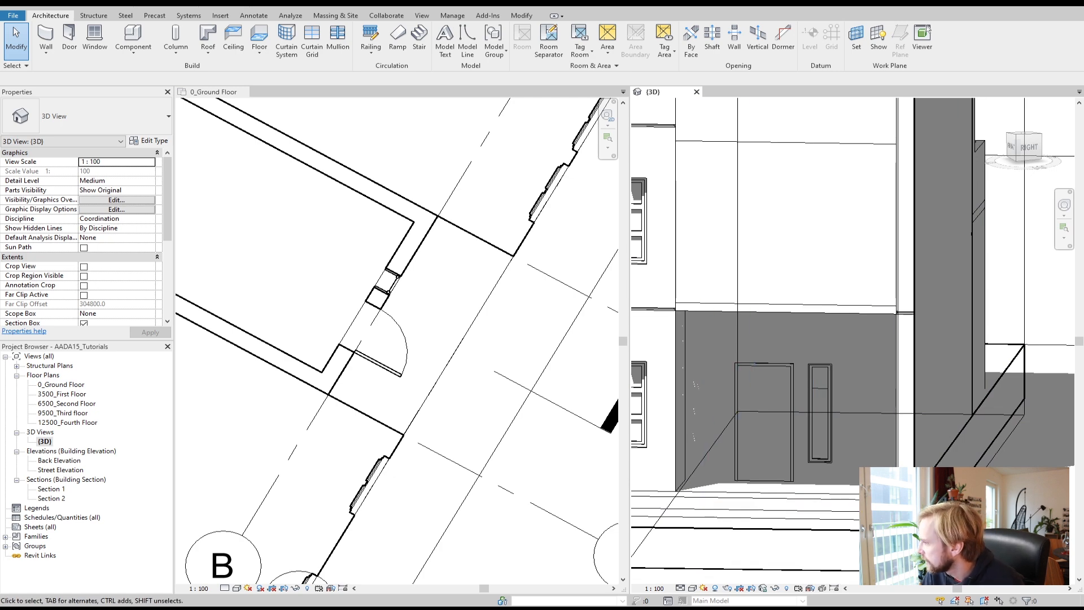
pyautogui.keyDown('shift'); pyautogui.moveTo(842, 428); pyautogui.dragTo(798, 430, button='middle'); pyautogui.keyUp('shift')
pyautogui.scroll(-2, 826, 408)
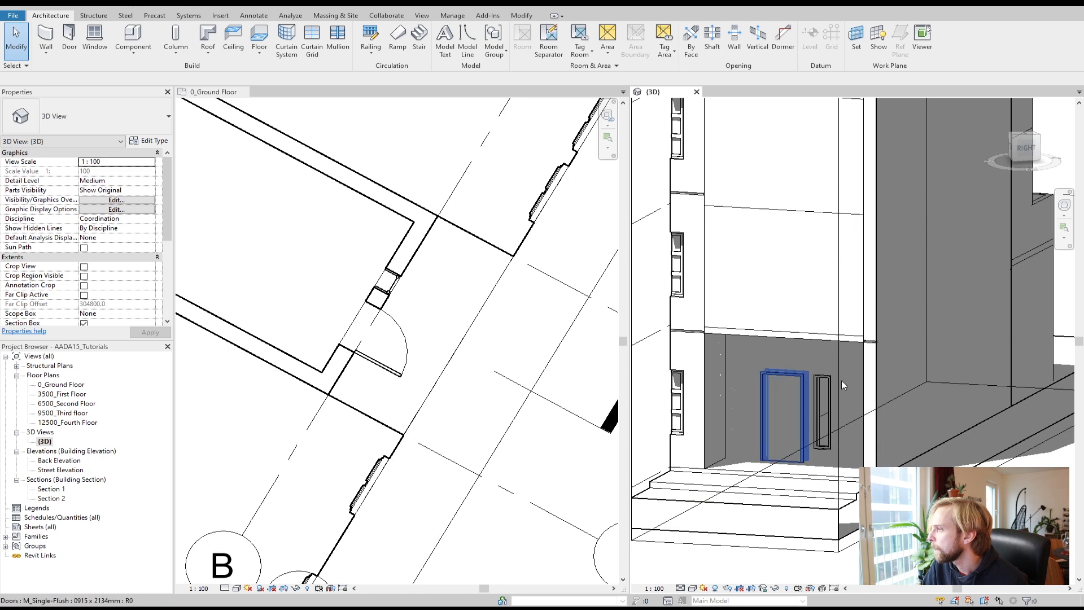
# Step: Zoom around the 3D view and pan the plan to review the openings in the building
pyautogui.scroll(5, 836, 344)
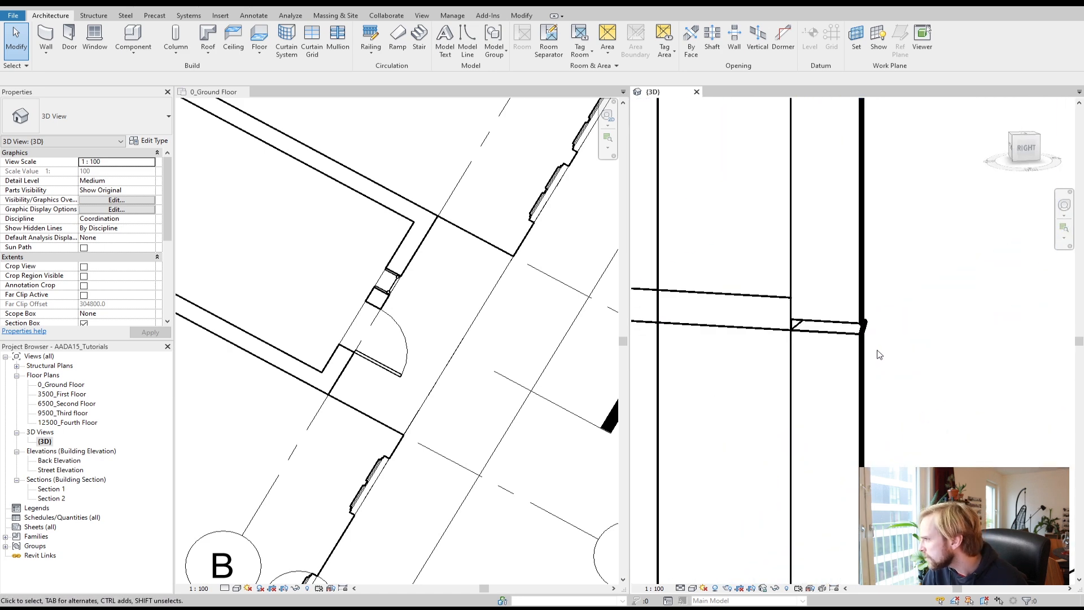
pyautogui.scroll(-5, 829, 370)
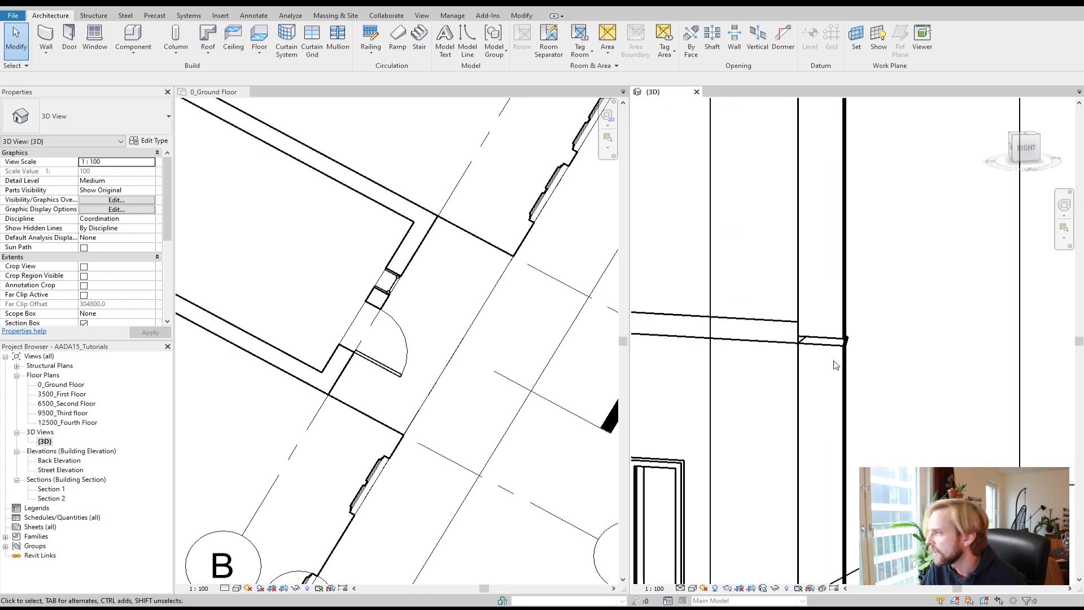
pyautogui.scroll(-1, 829, 367)
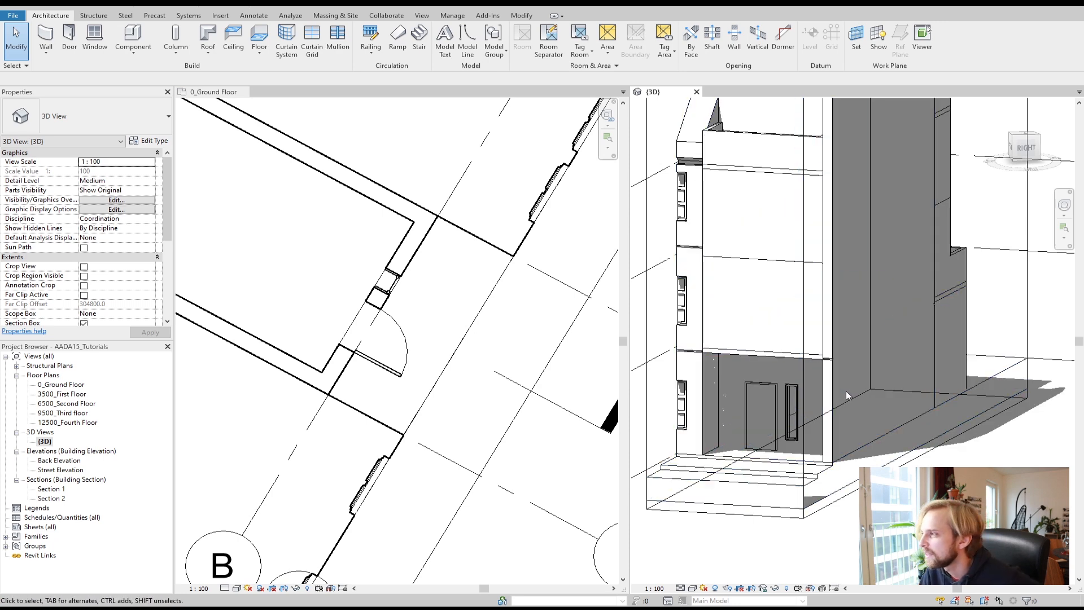
pyautogui.scroll(4, 847, 357)
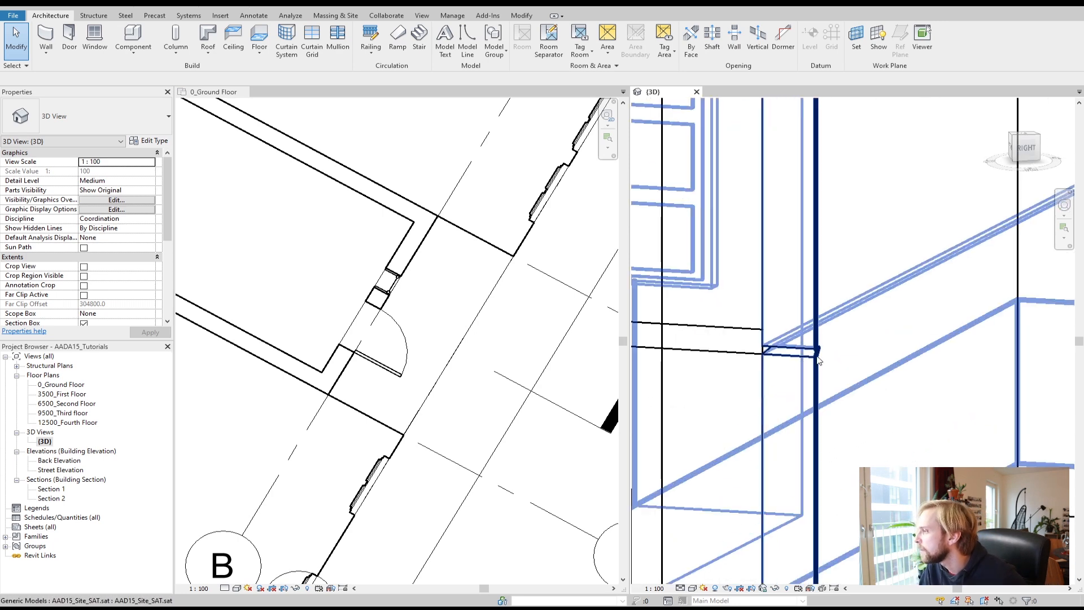
pyautogui.scroll(-4, 854, 355)
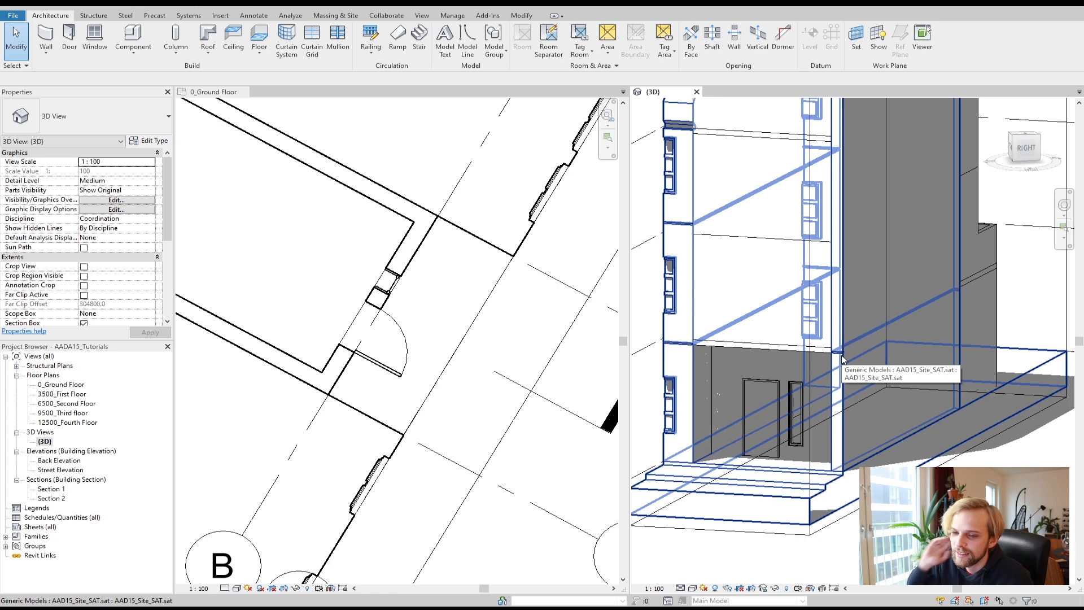
pyautogui.scroll(-1, 766, 340)
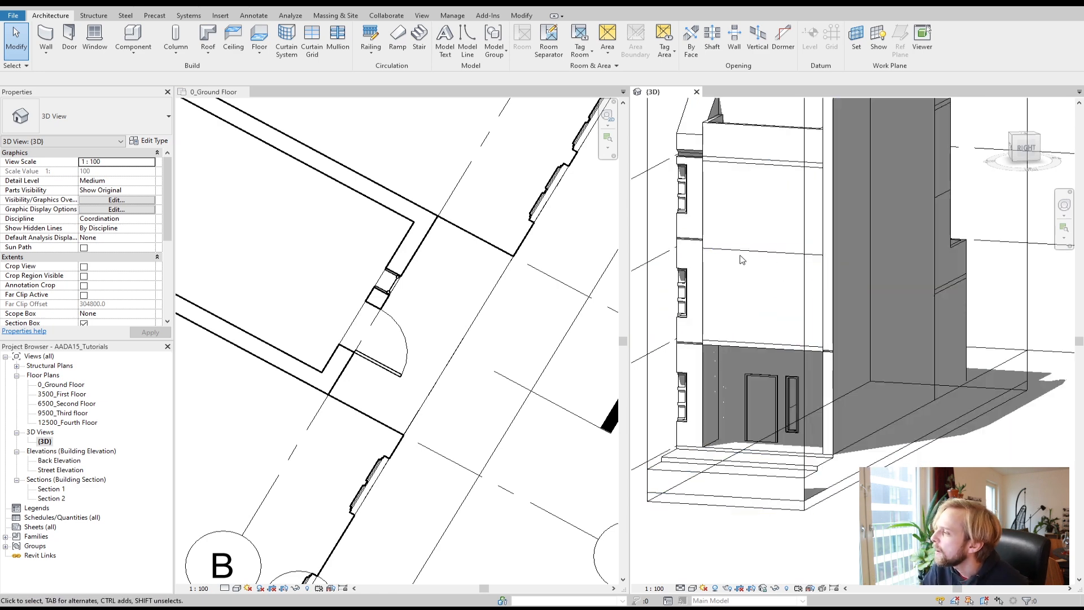
pyautogui.click(331, 258)
pyautogui.scroll(-1, 331, 259)
pyautogui.moveTo(313, 242); pyautogui.dragTo(450, 319, button='middle')
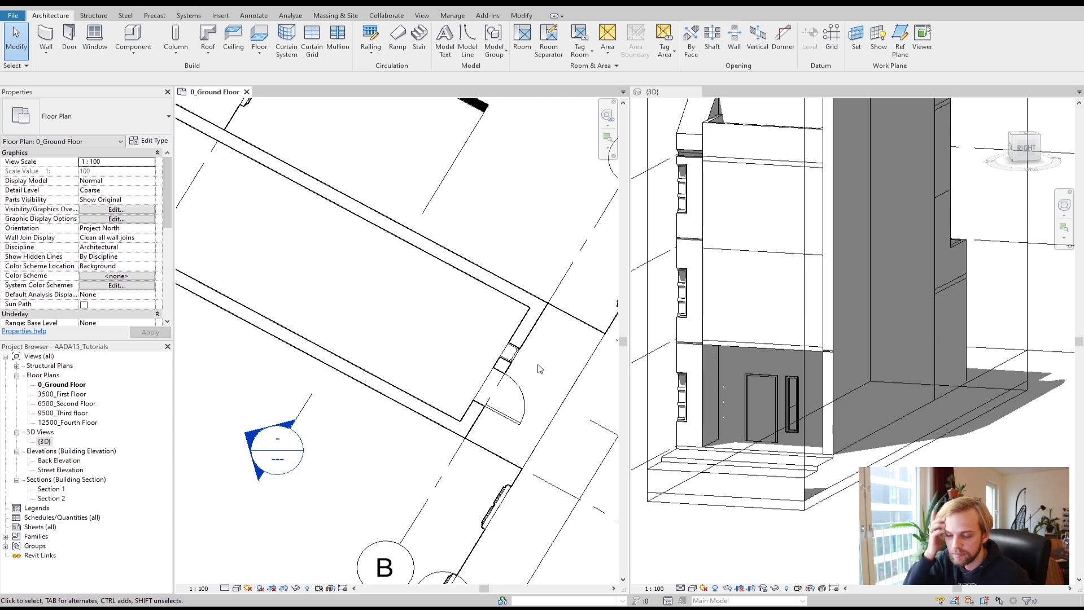
pyautogui.scroll(2, 534, 364)
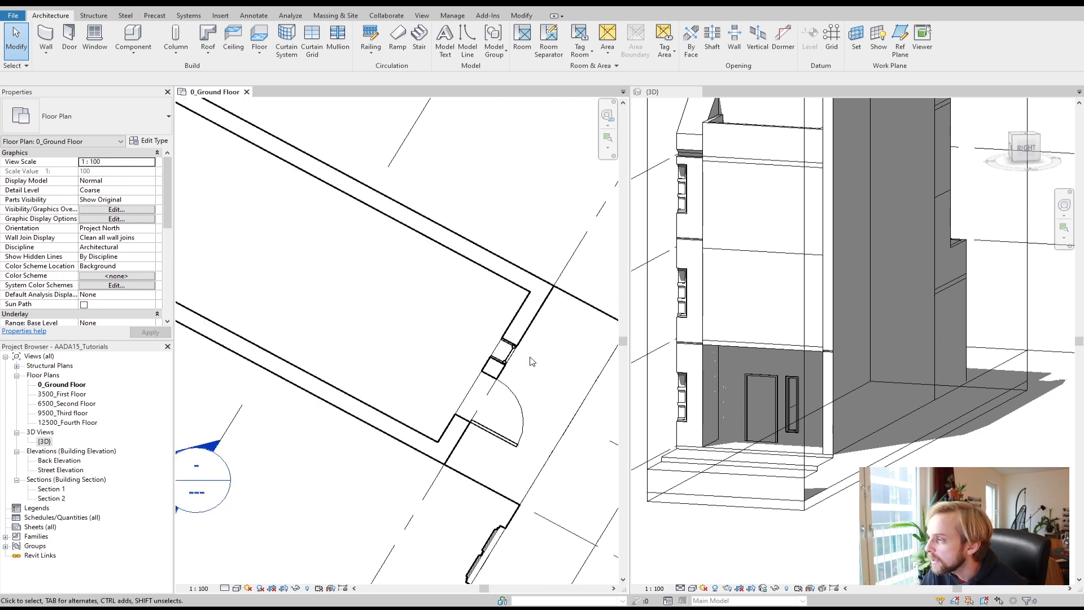
# Step: Select the window and change its type to M_Fixed 0610 x 1220mm
pyautogui.click(494, 354)
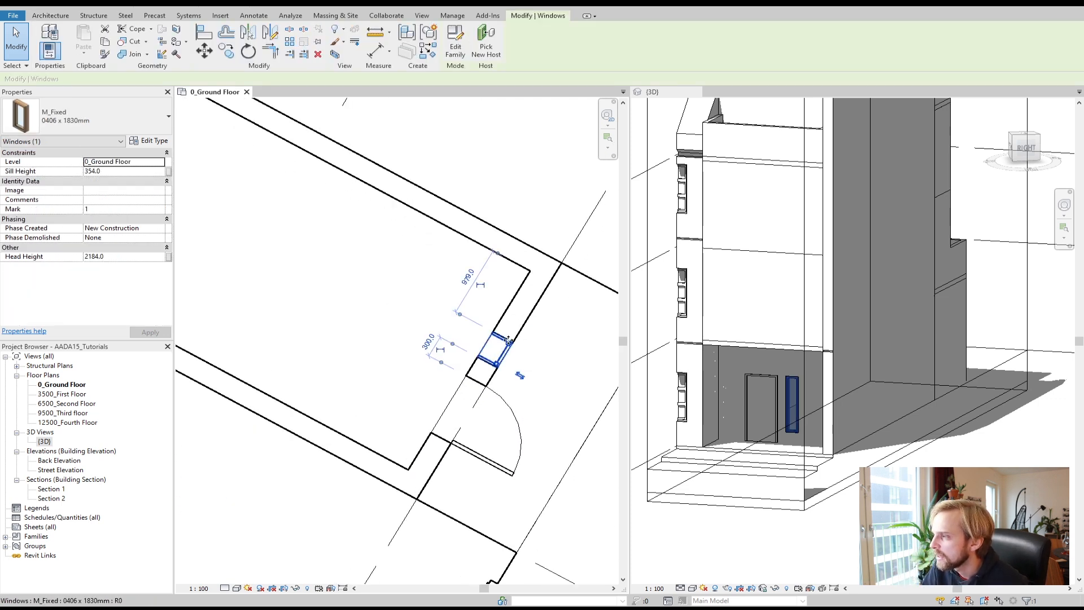
pyautogui.scroll(1, 496, 355)
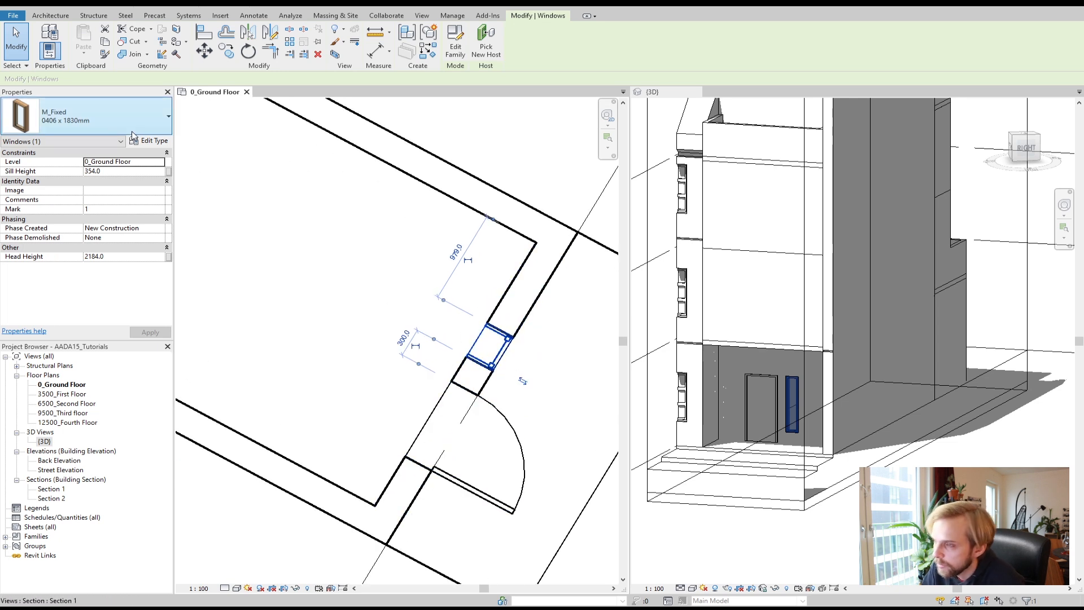
pyautogui.click(93, 114)
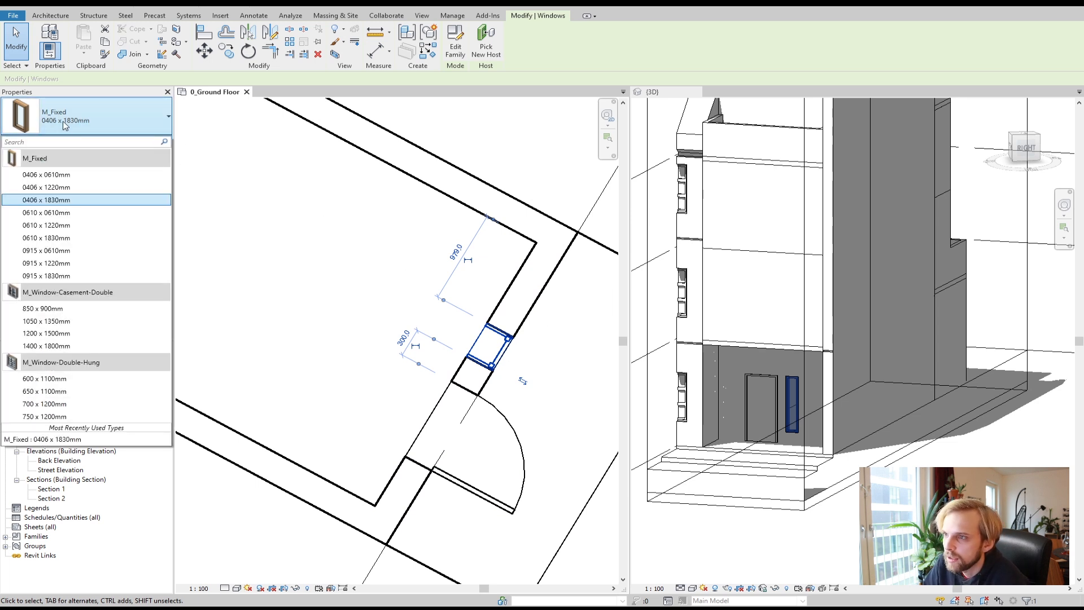
pyautogui.click(59, 225)
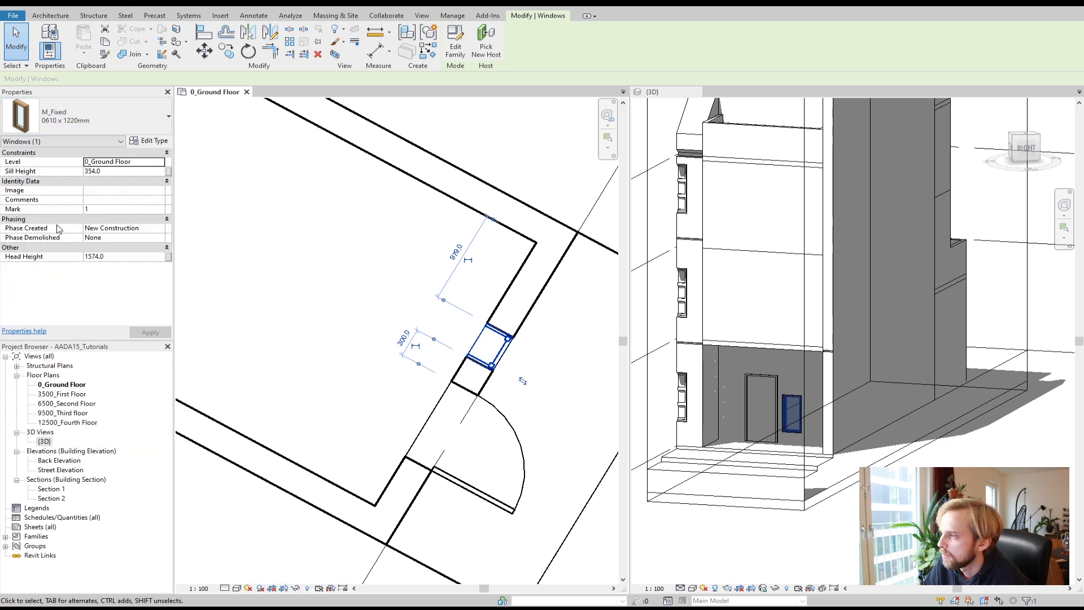
pyautogui.click(85, 119)
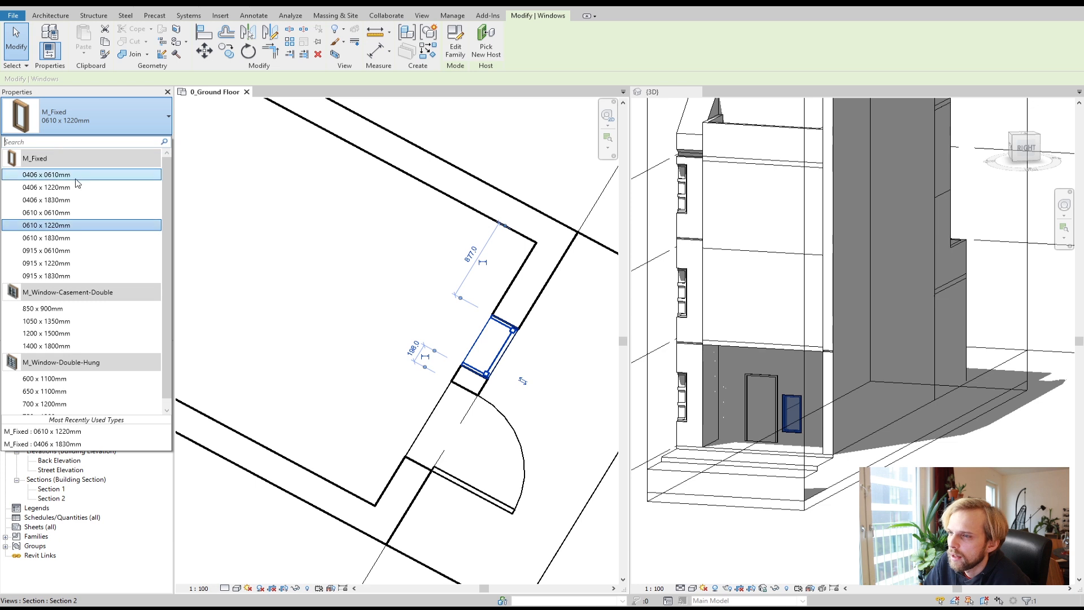
pyautogui.click(74, 200)
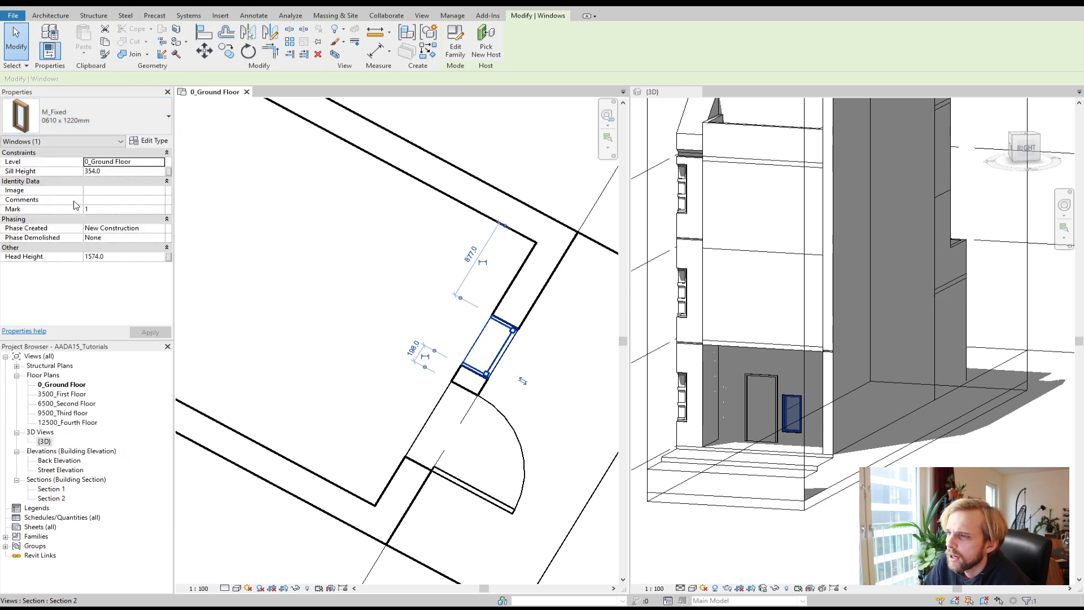
pyautogui.click(286, 279)
pyautogui.scroll(-3, 313, 287)
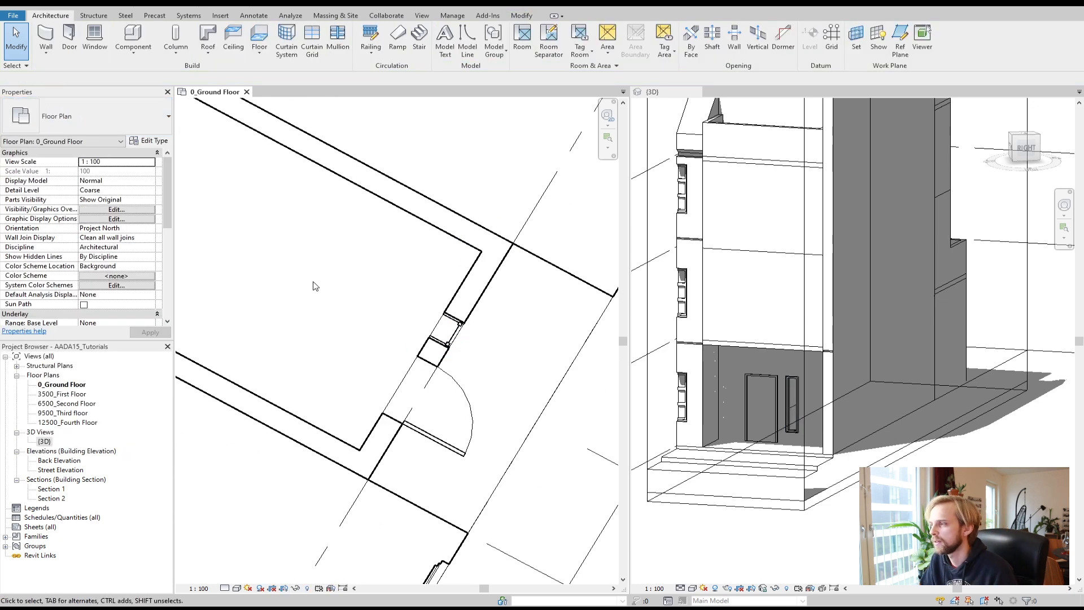
pyautogui.scroll(-1, 317, 292)
pyautogui.moveTo(317, 304); pyautogui.dragTo(486, 430, button='middle')
pyautogui.scroll(-2, 480, 418)
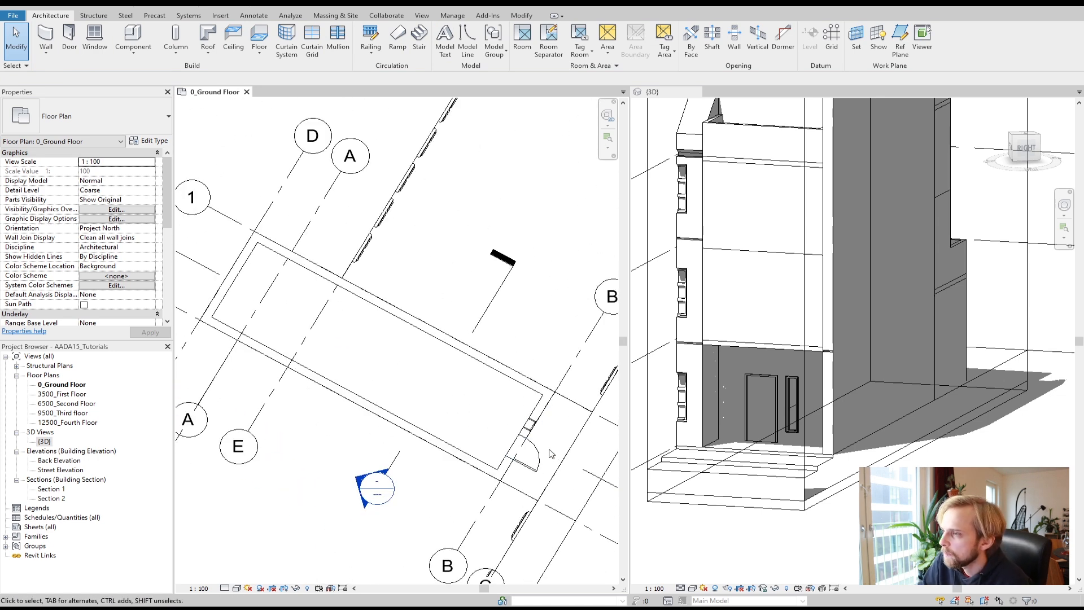
# Step: Pan and zoom the plan and orbit the 3D view to examine the rear ground-floor wall near grids 1 and 2
pyautogui.moveTo(346, 357); pyautogui.dragTo(412, 371, button='middle')
pyautogui.scroll(2, 344, 330)
pyautogui.scroll(-2, 354, 335)
pyautogui.scroll(3, 396, 339)
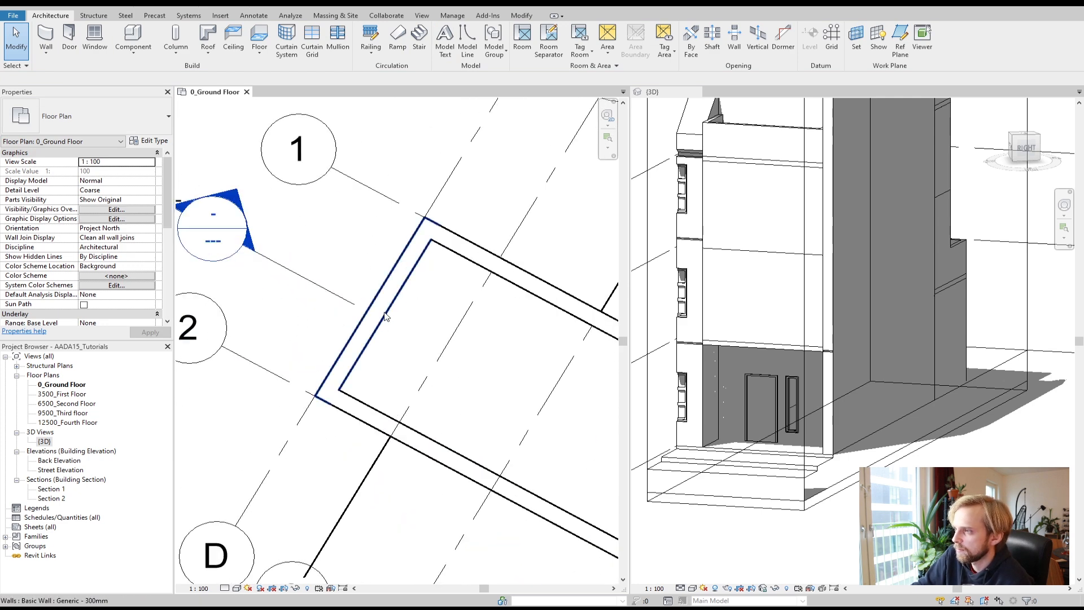
pyautogui.click(844, 417)
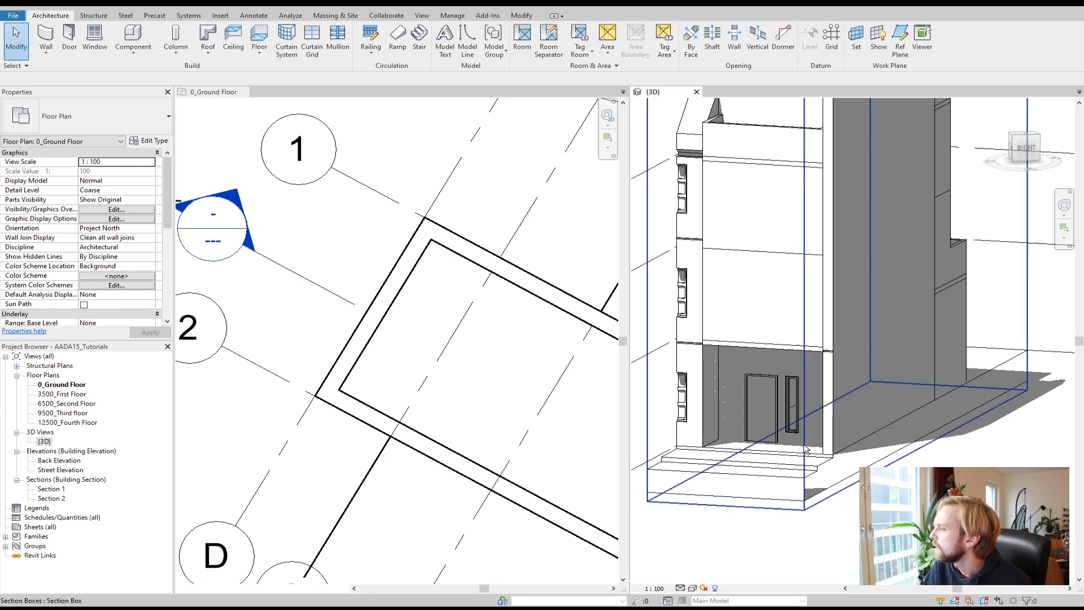
pyautogui.moveTo(844, 417); pyautogui.dragTo(829, 386, button='middle')
pyautogui.moveTo(858, 496); pyautogui.dragTo(666, 483, button='middle')
pyautogui.scroll(-3, 785, 449)
pyautogui.keyDown('shift'); pyautogui.moveTo(909, 460); pyautogui.dragTo(811, 484, button='middle'); pyautogui.keyUp('shift')
pyautogui.scroll(2, 863, 478)
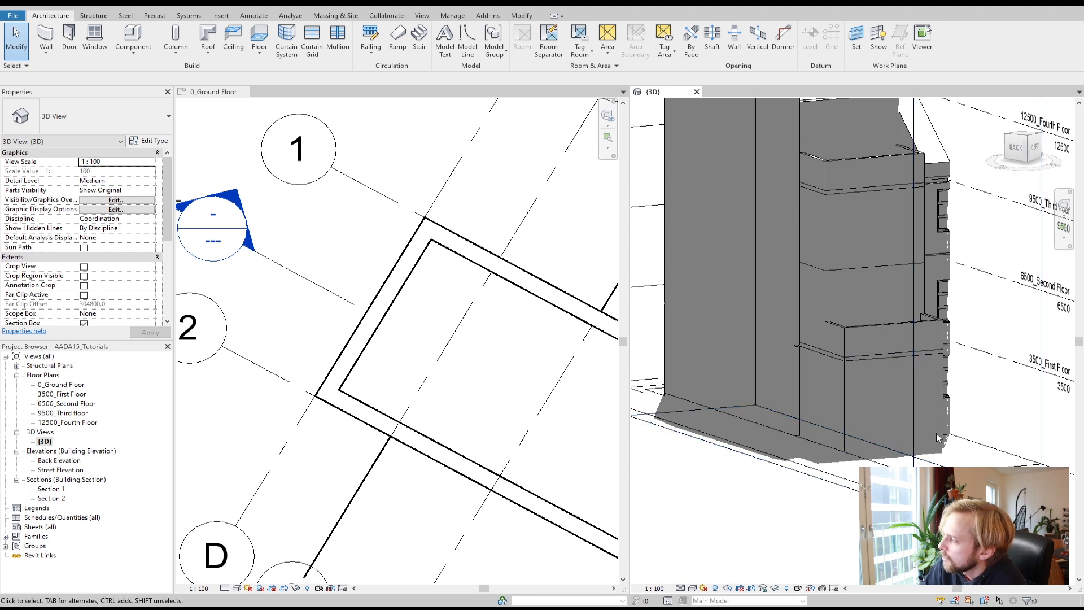
pyautogui.click(846, 405)
pyautogui.click(782, 522)
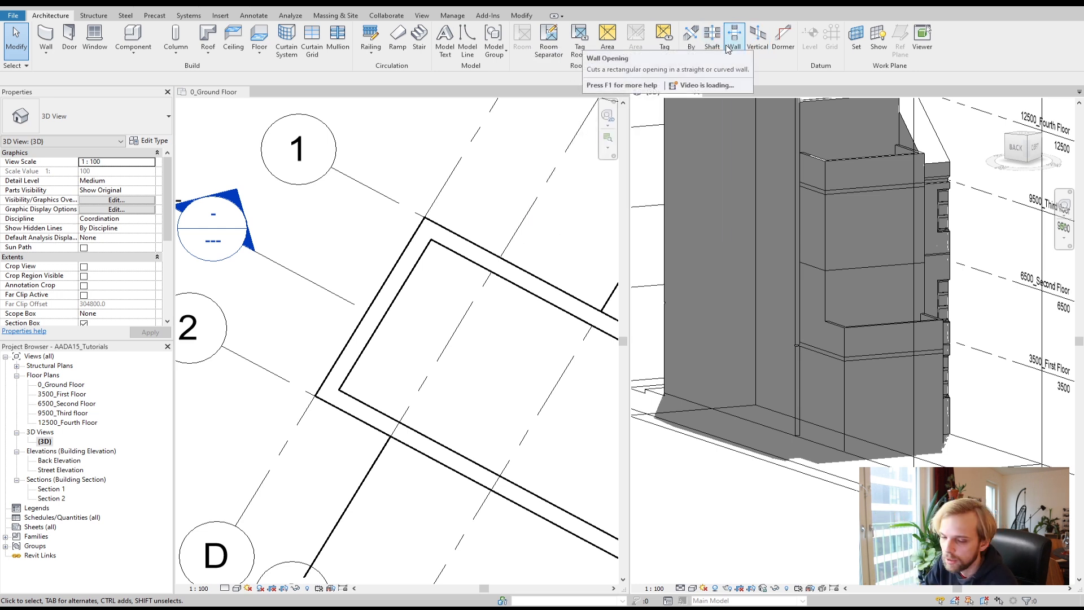
pyautogui.click(733, 48)
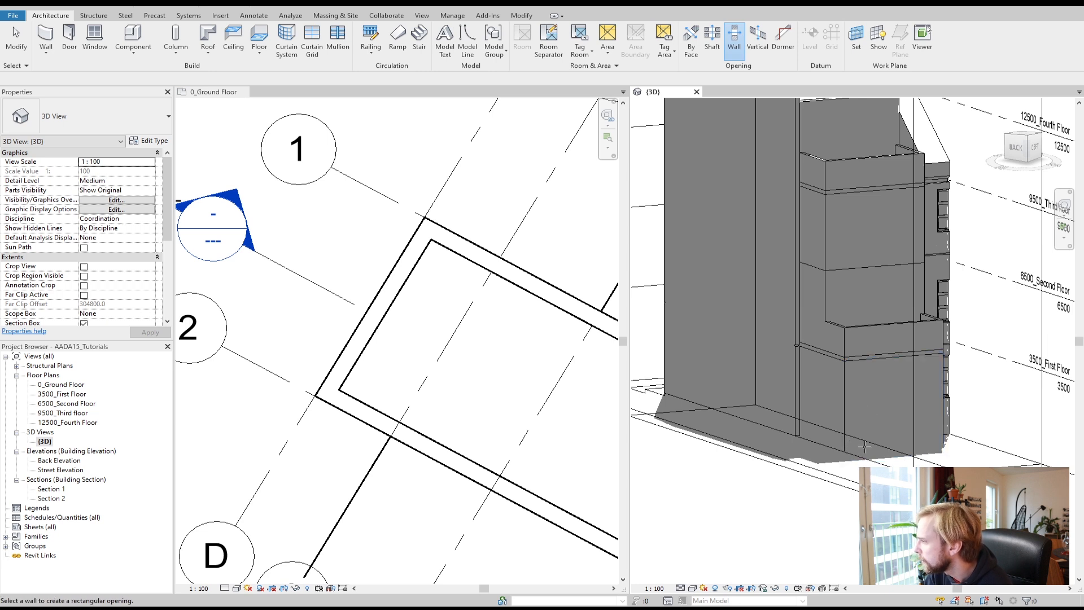
pyautogui.click(343, 382)
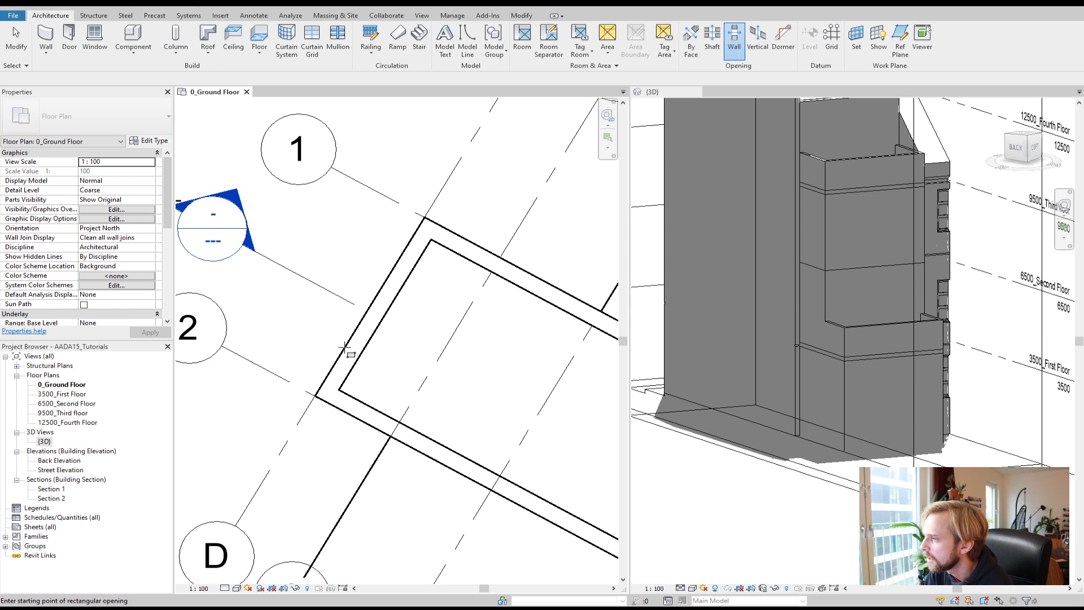
pyautogui.click(345, 355)
pyautogui.click(330, 370)
pyautogui.click(363, 357)
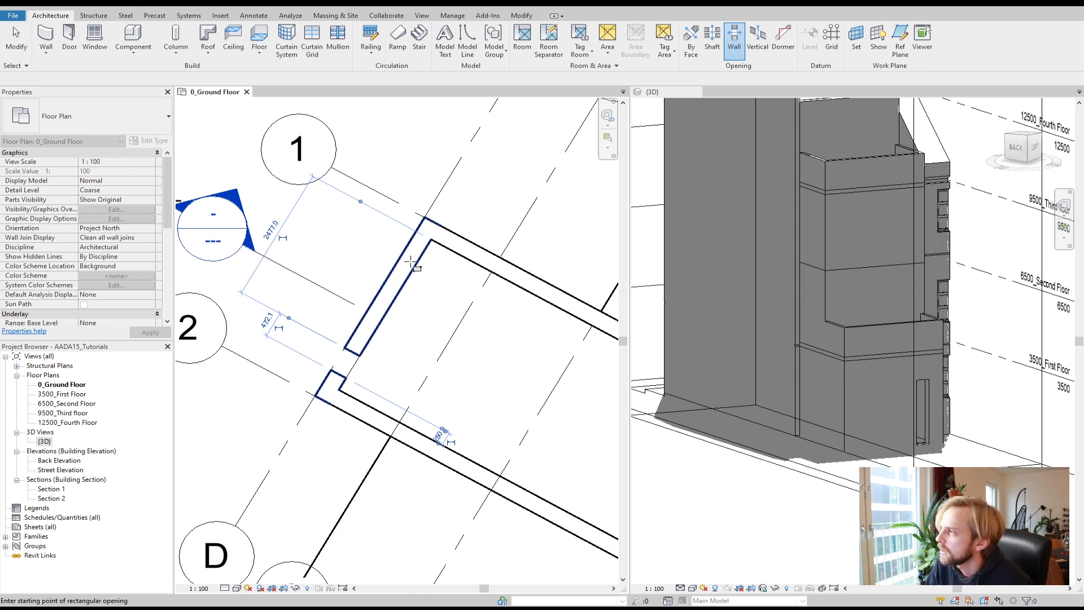
pyautogui.press('Escape')
pyautogui.click(354, 363)
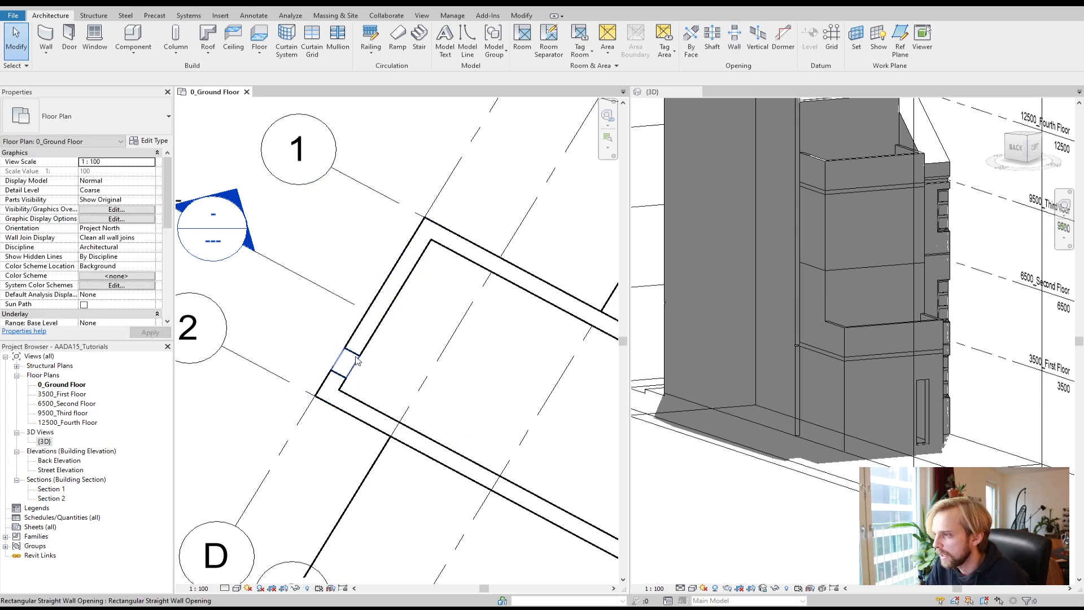
pyautogui.press('Escape')
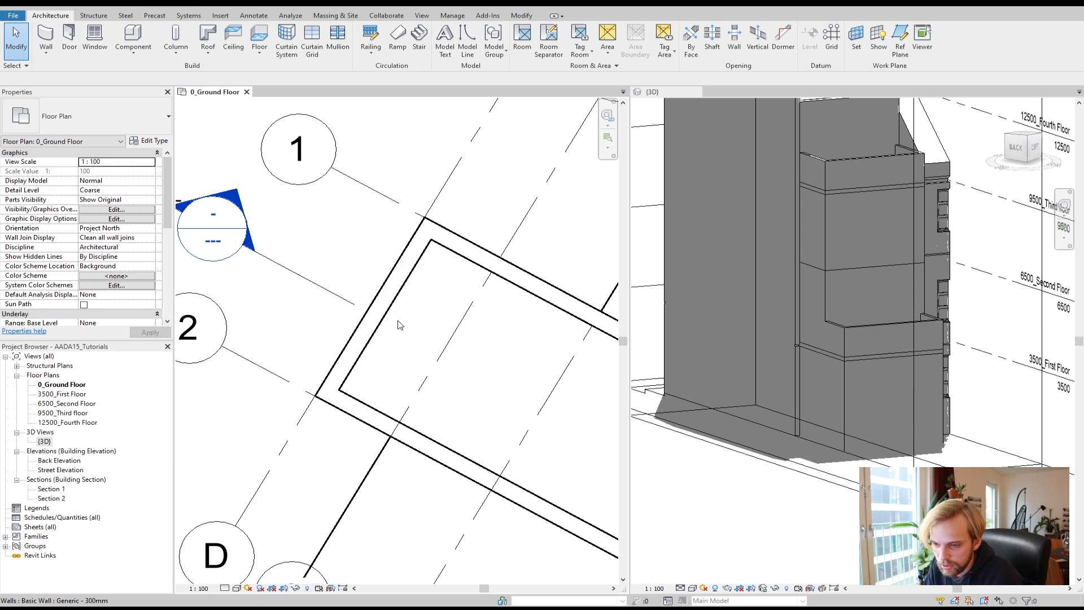
# Step: Cut a rectangular wall opening into the rear ground-floor wall between grids 1 and 2 with the Wall Opening tool
pyautogui.click(734, 38)
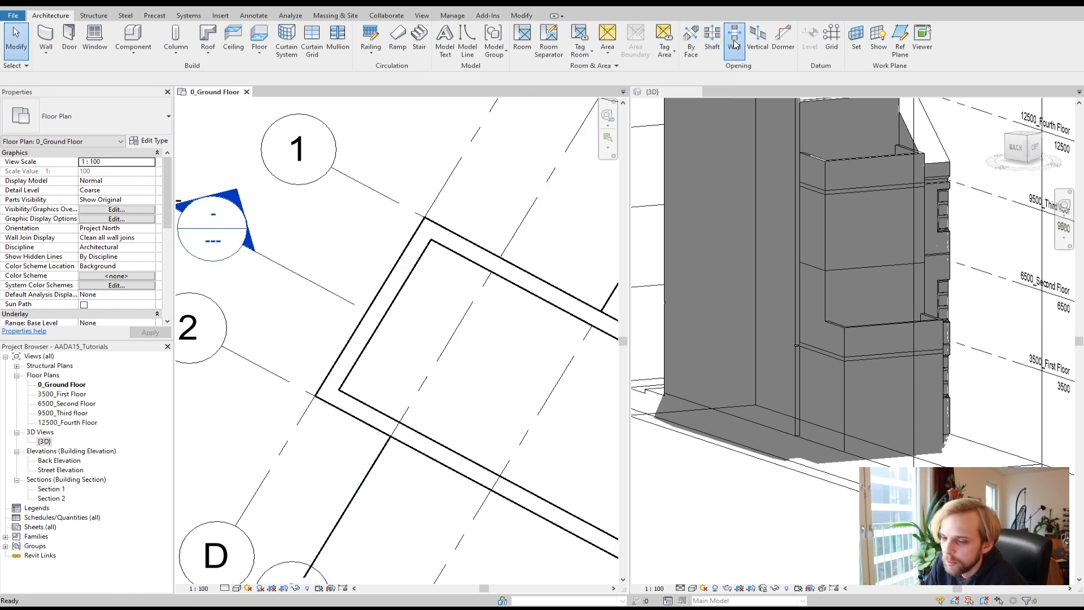
pyautogui.click(347, 379)
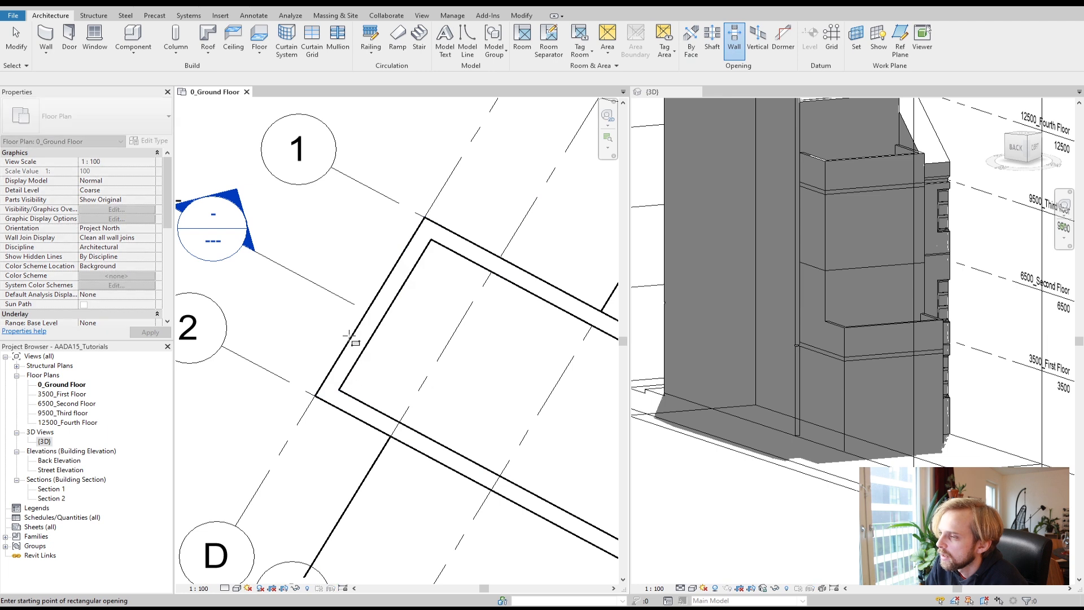
pyautogui.click(411, 244)
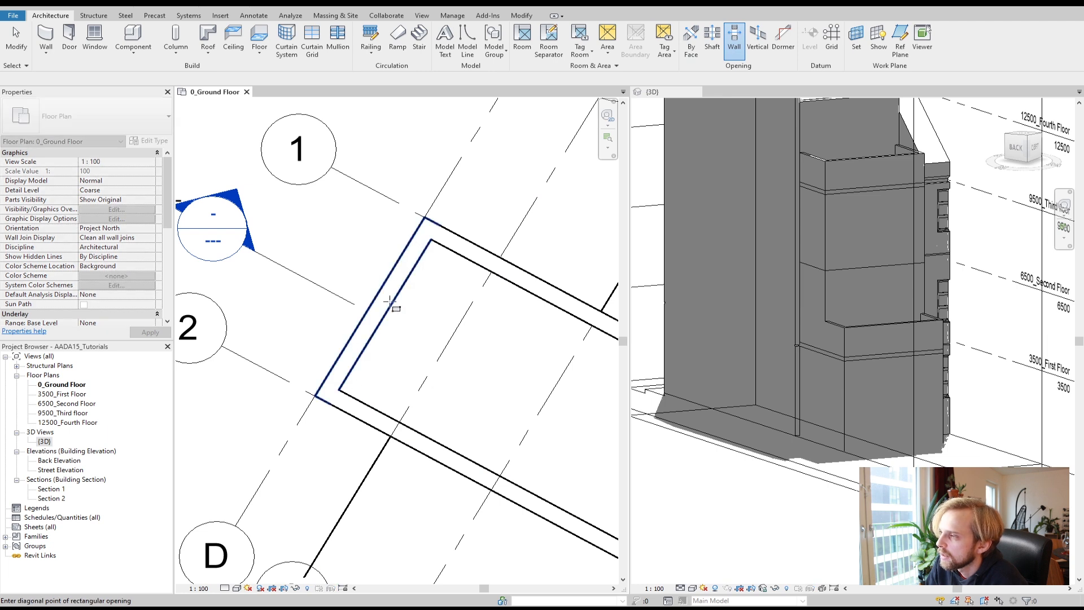
pyautogui.click(346, 379)
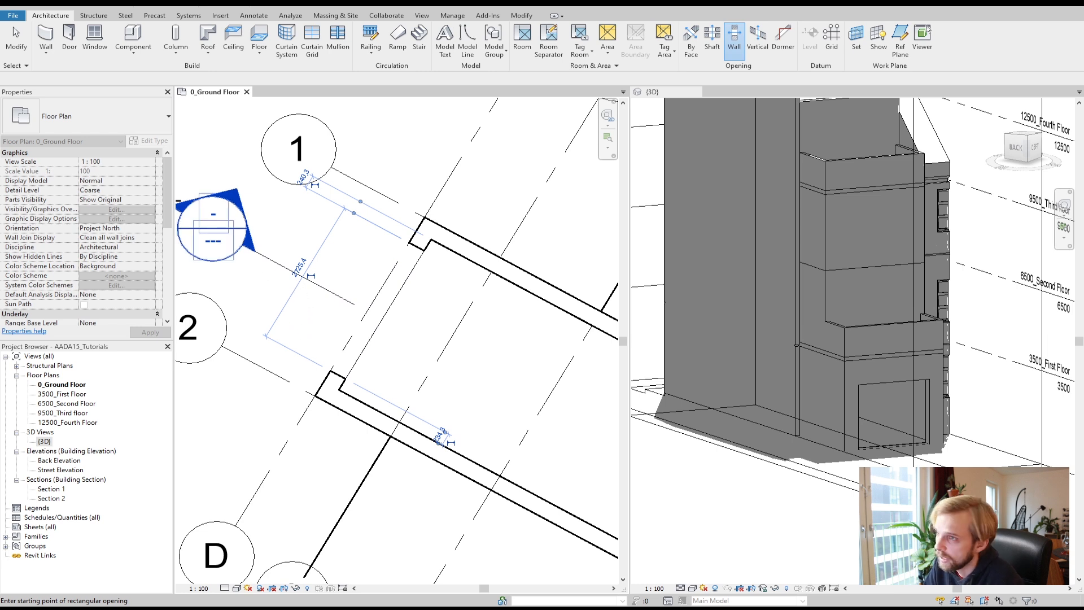
pyautogui.click(17, 39)
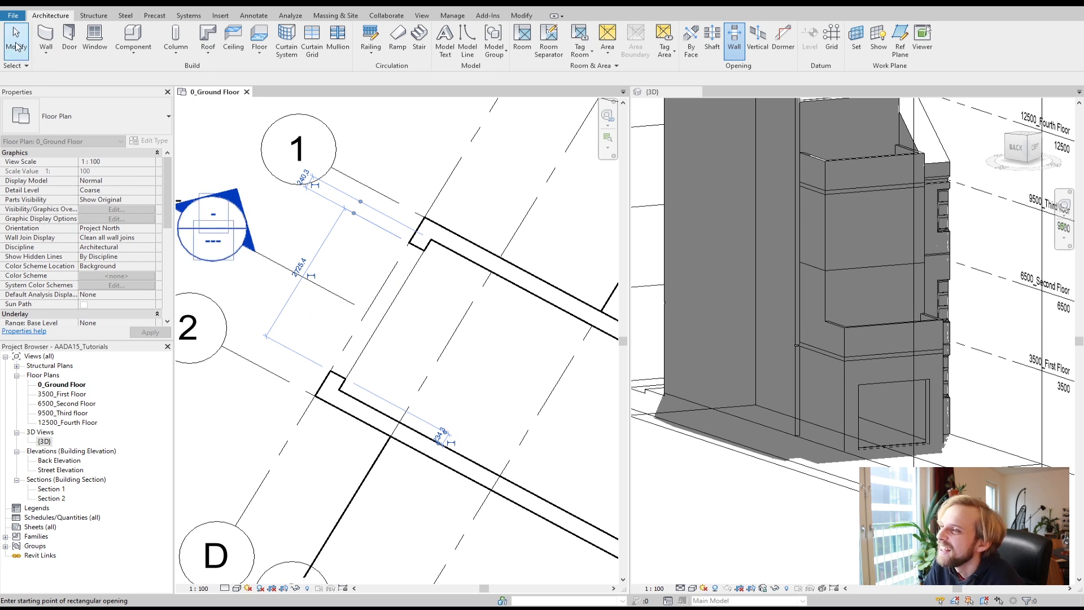
# Step: Select the wall opening and set its width to 3000 mm
pyautogui.click(394, 307)
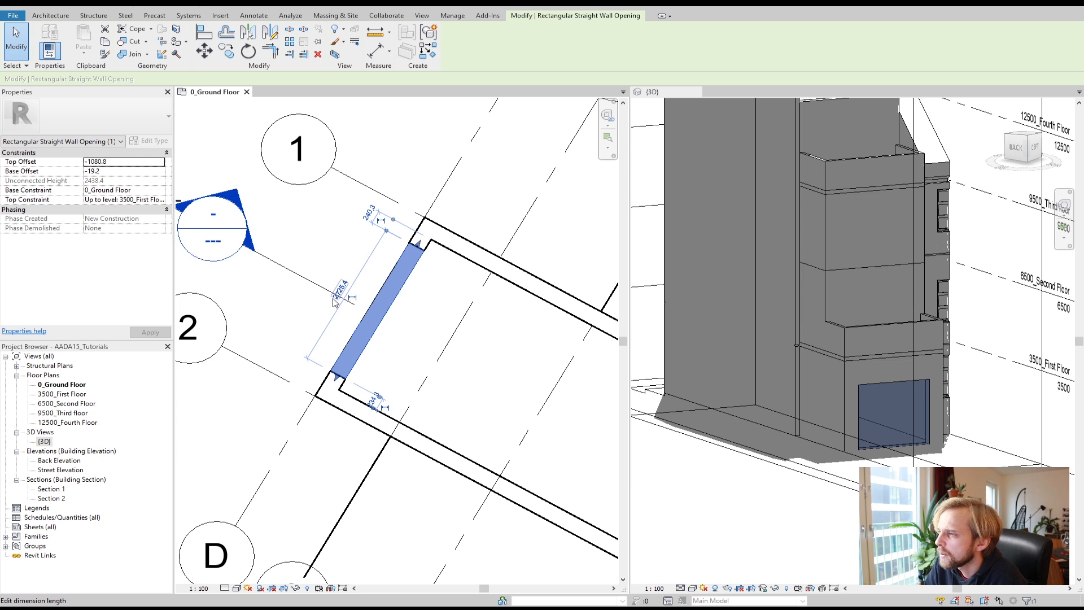
pyautogui.click(334, 299)
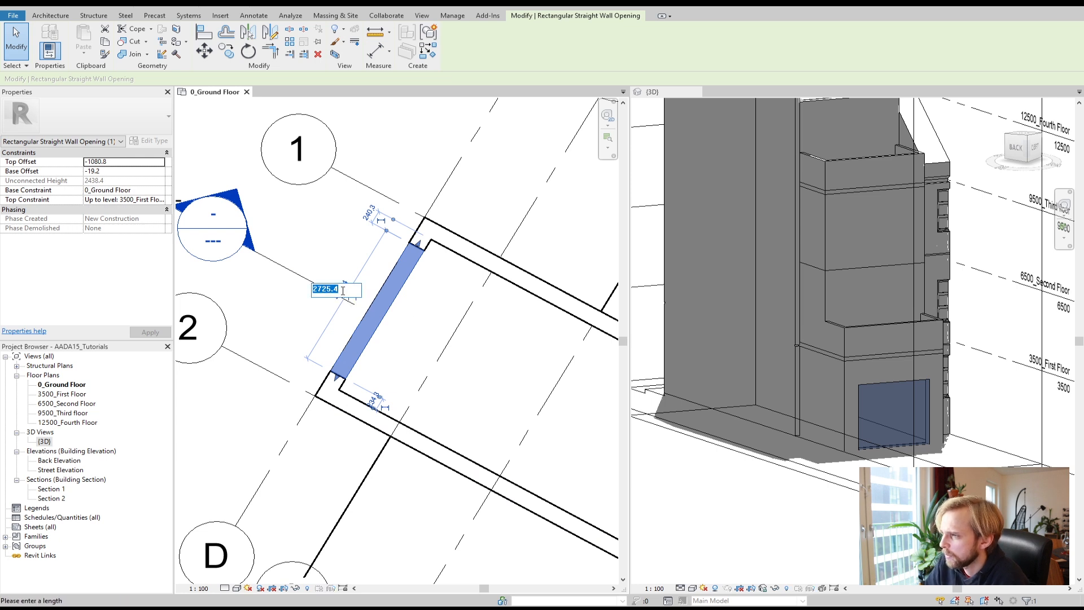
pyautogui.write('3000')
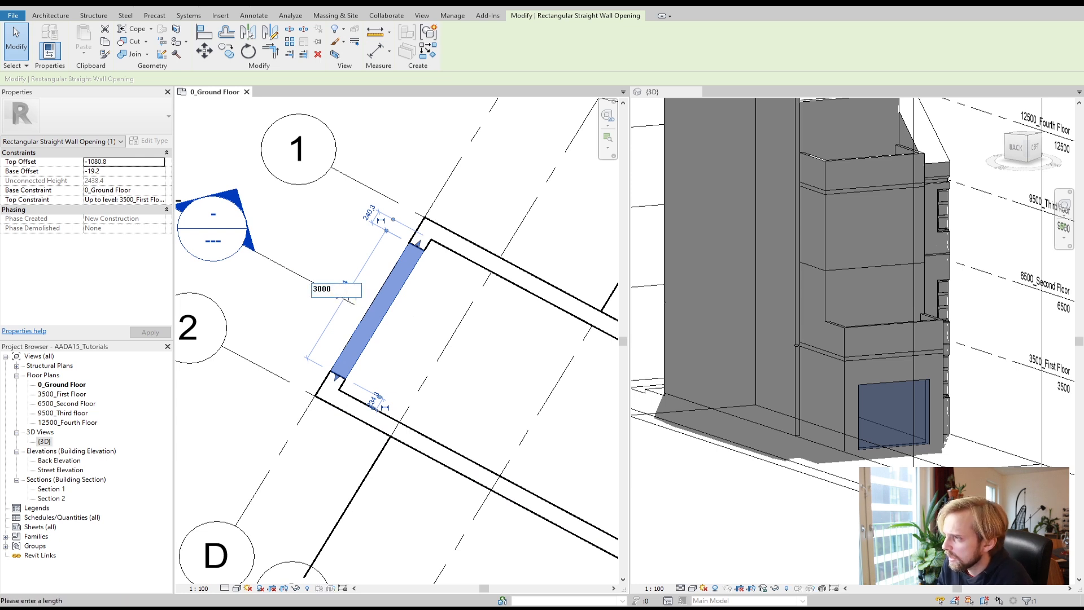
pyautogui.press('Return')
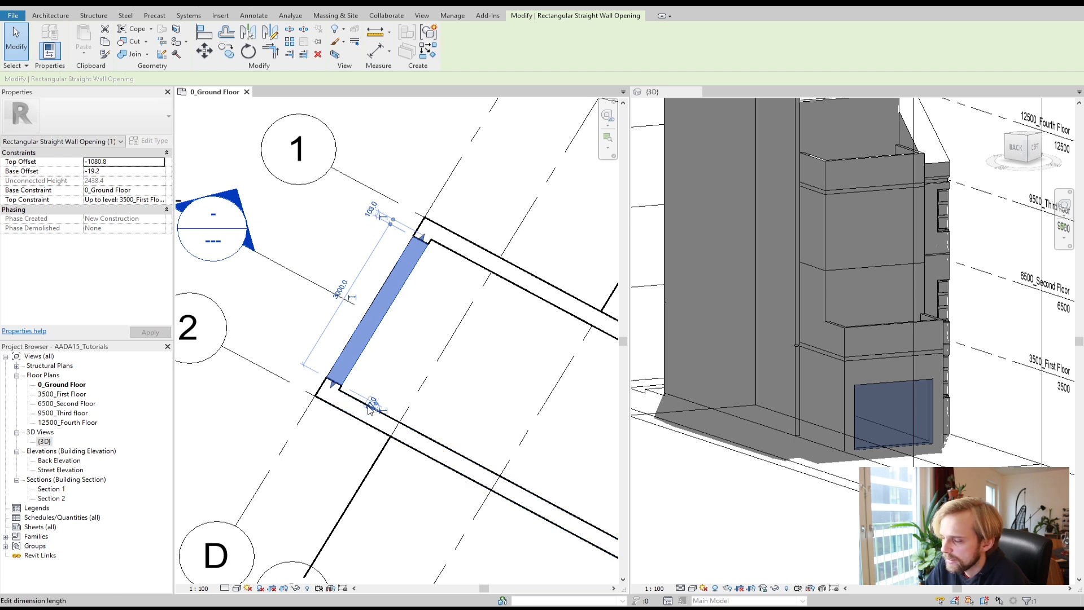
# Step: Set the opening's distance from the wall corner near grid 1 to 100 mm
pyautogui.click(372, 211)
pyautogui.write('100')
pyautogui.press('Return')
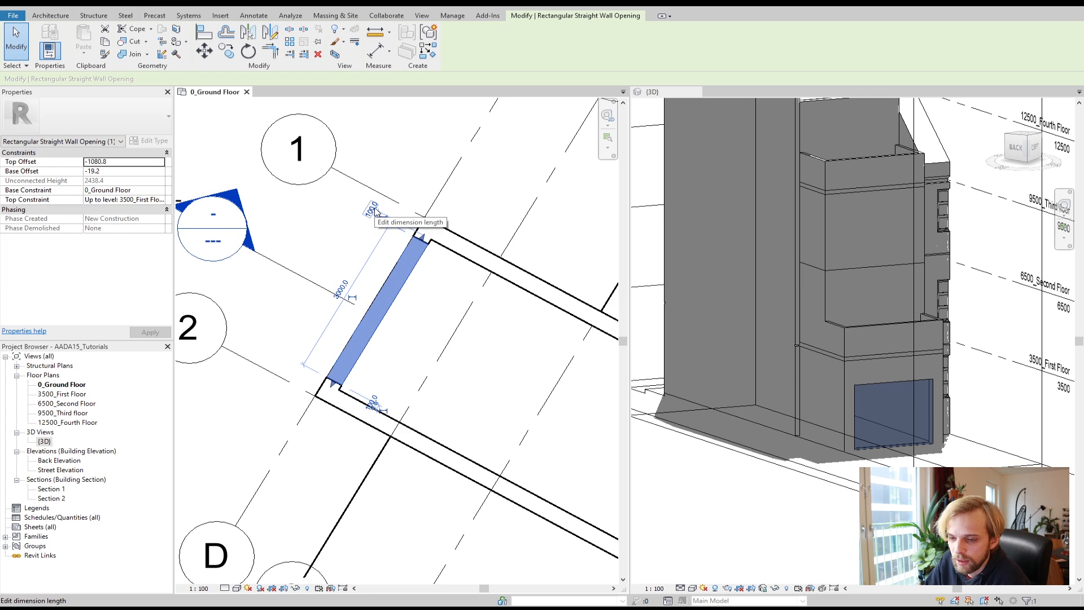
# Step: Select the opening in the 3D view and set its base offset to 0
pyautogui.click(405, 359)
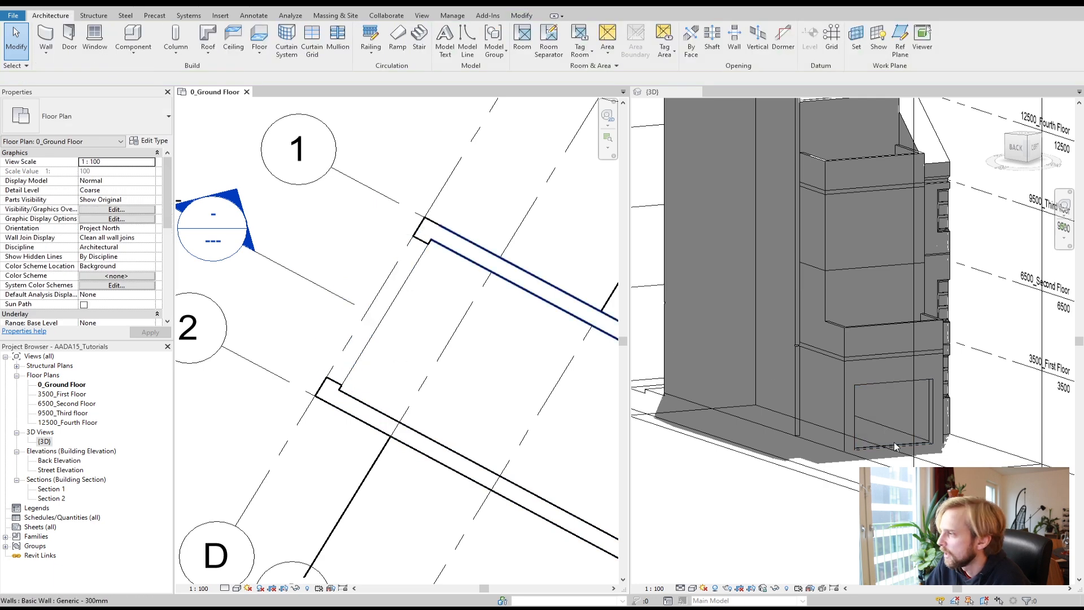
pyautogui.click(896, 392)
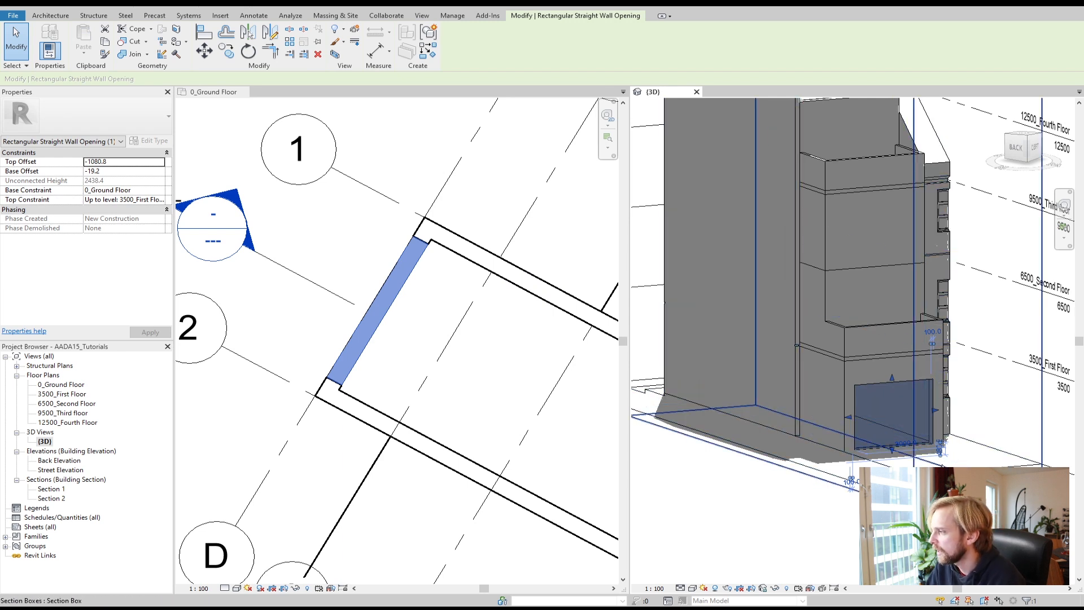
pyautogui.scroll(5, 836, 463)
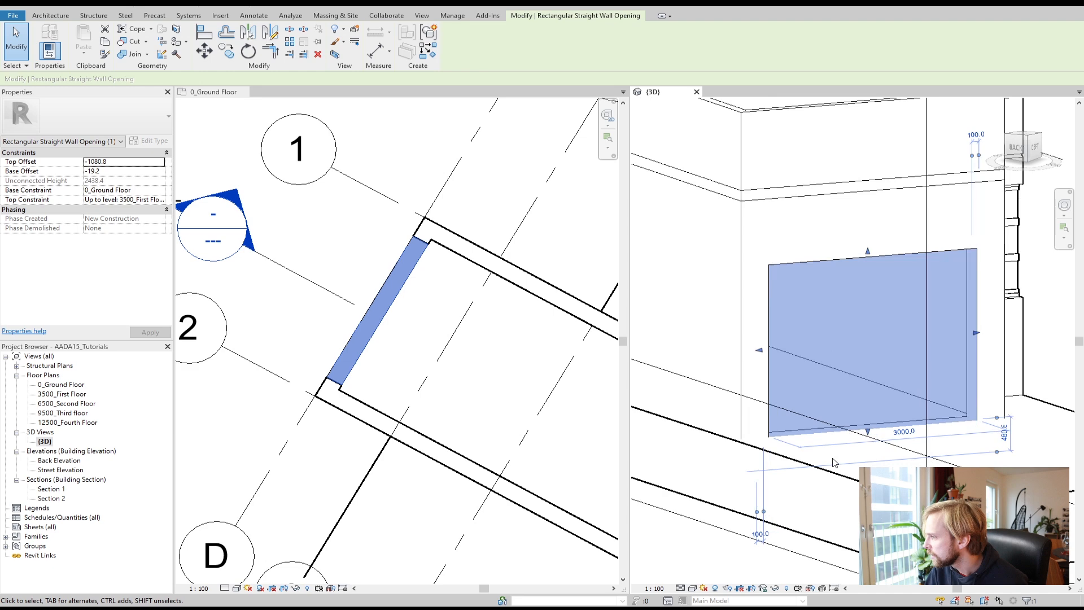
pyautogui.scroll(3, 836, 463)
pyautogui.press('Escape')
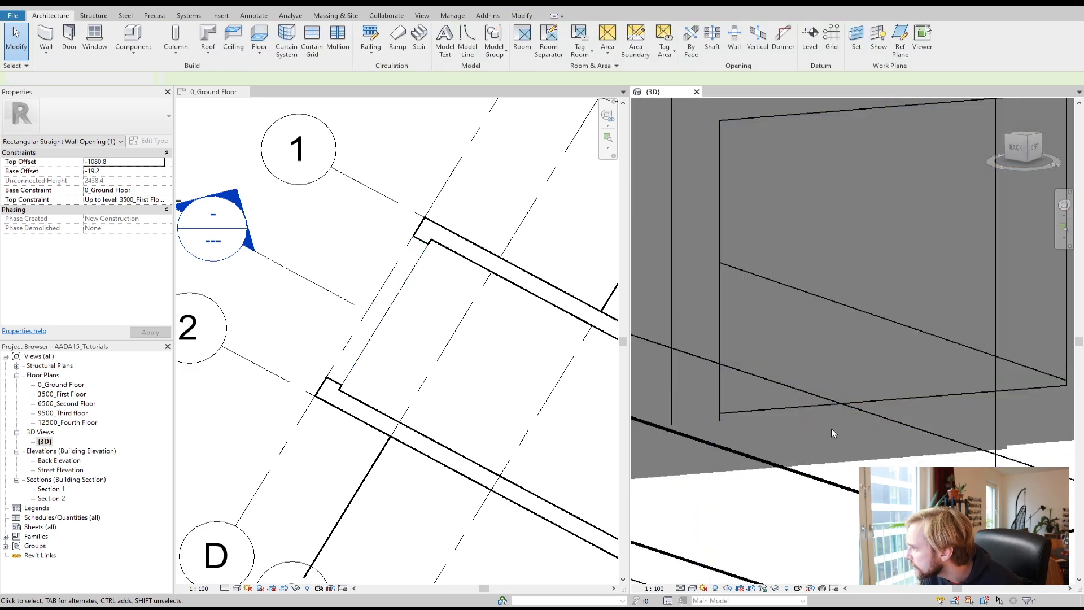
pyautogui.click(722, 408)
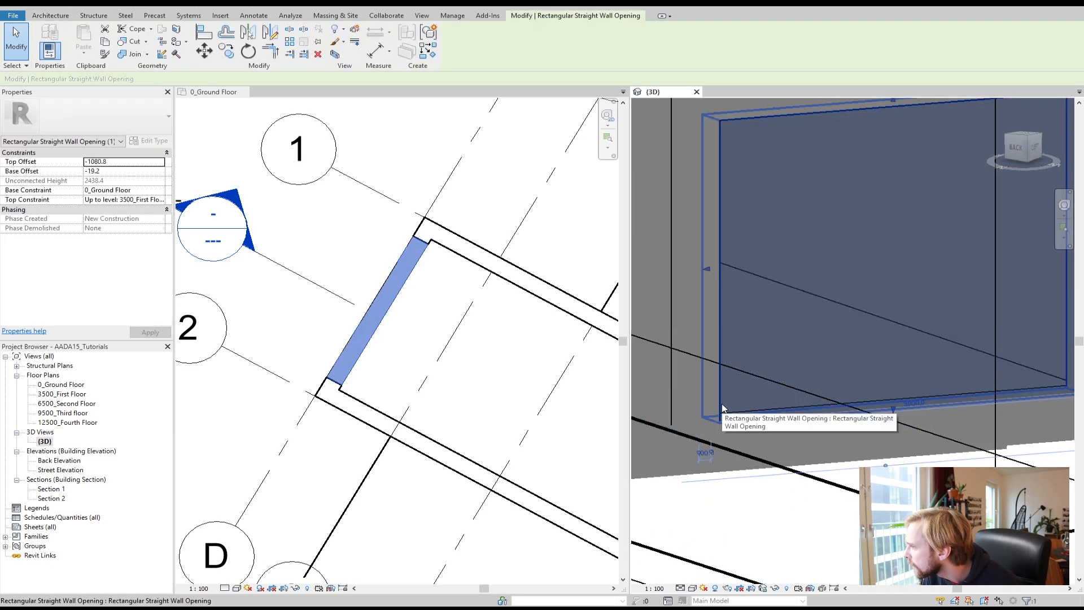
pyautogui.click(106, 171)
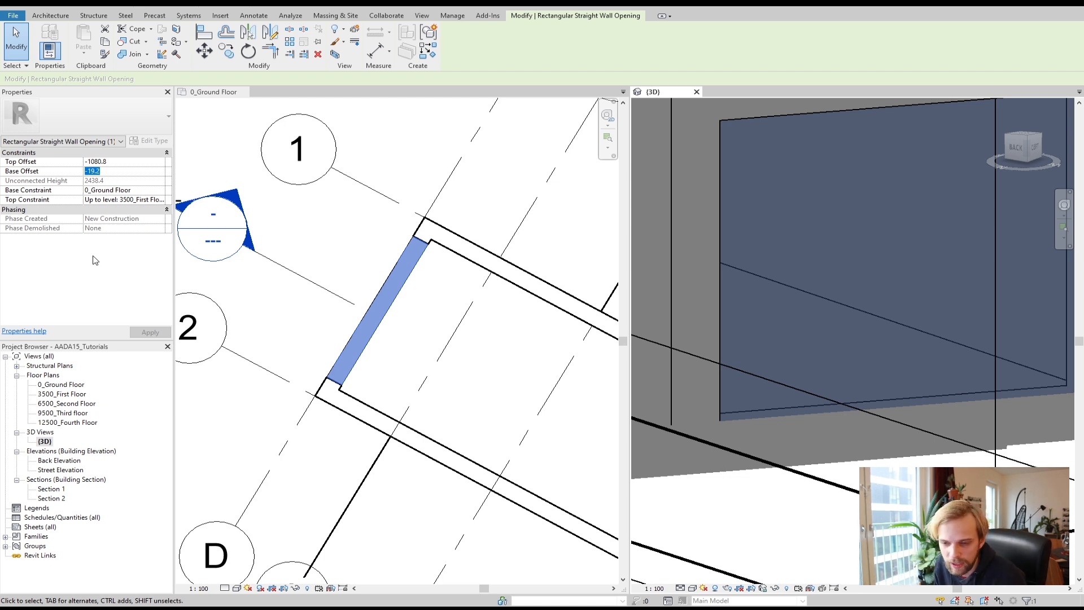
pyautogui.write('0')
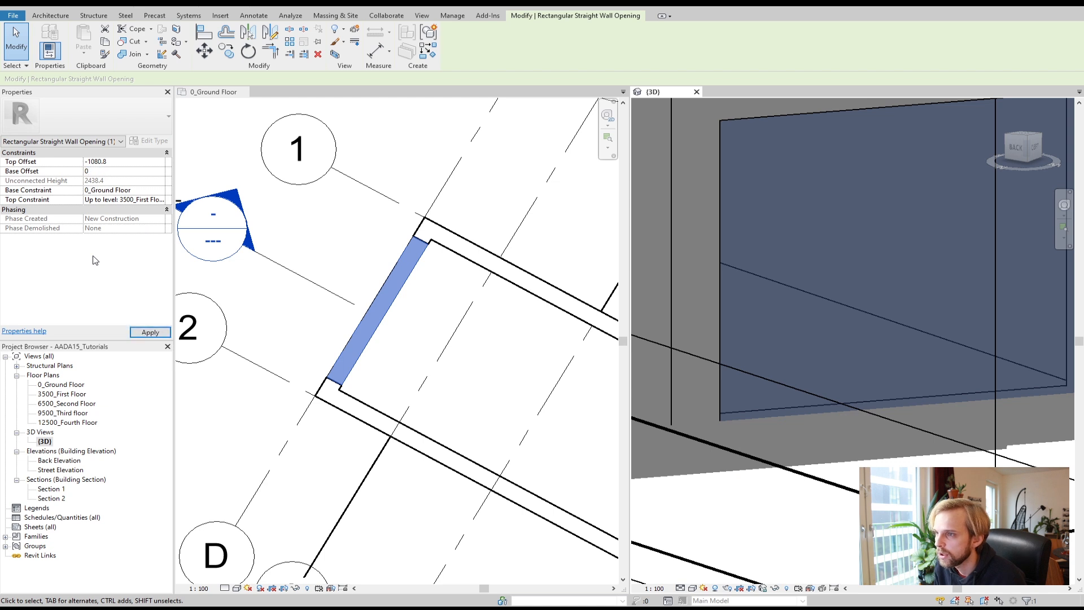
pyautogui.click(137, 331)
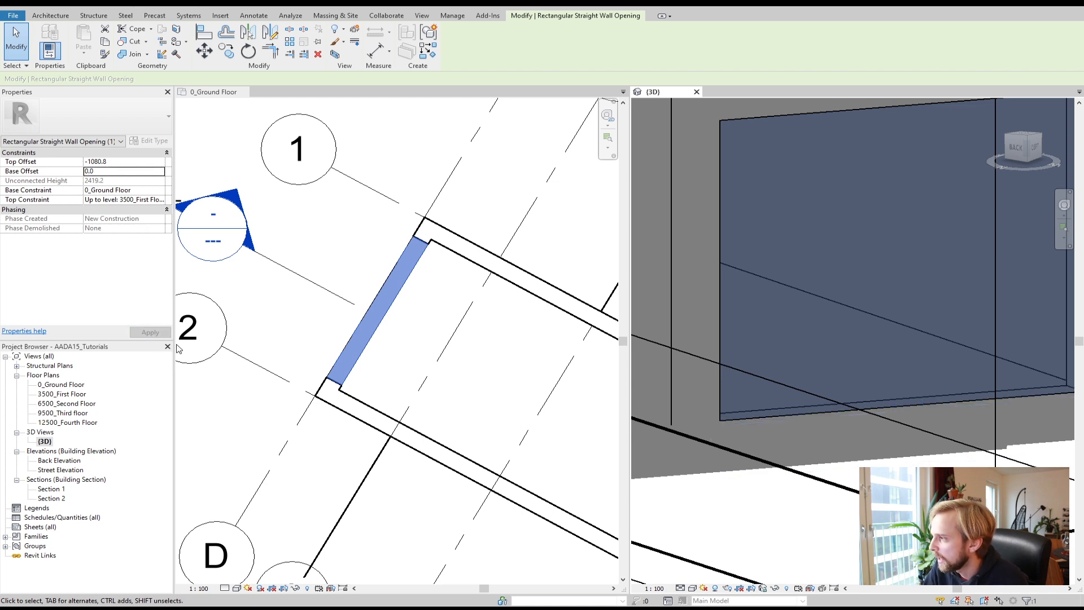
# Step: Set the opening's top offset to -500 mm
pyautogui.click(895, 392)
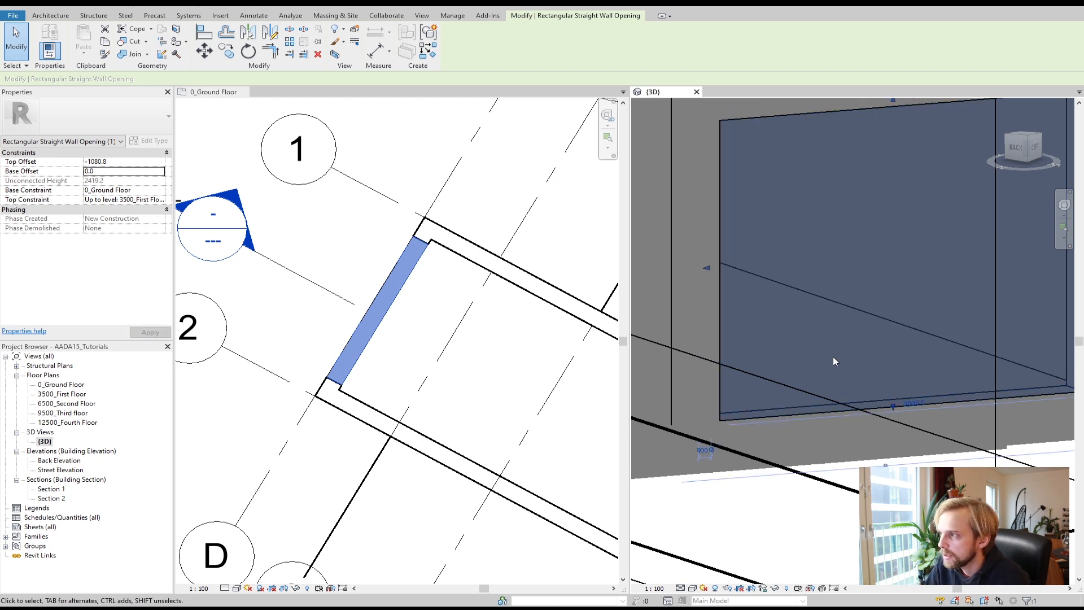
pyautogui.scroll(-3, 836, 361)
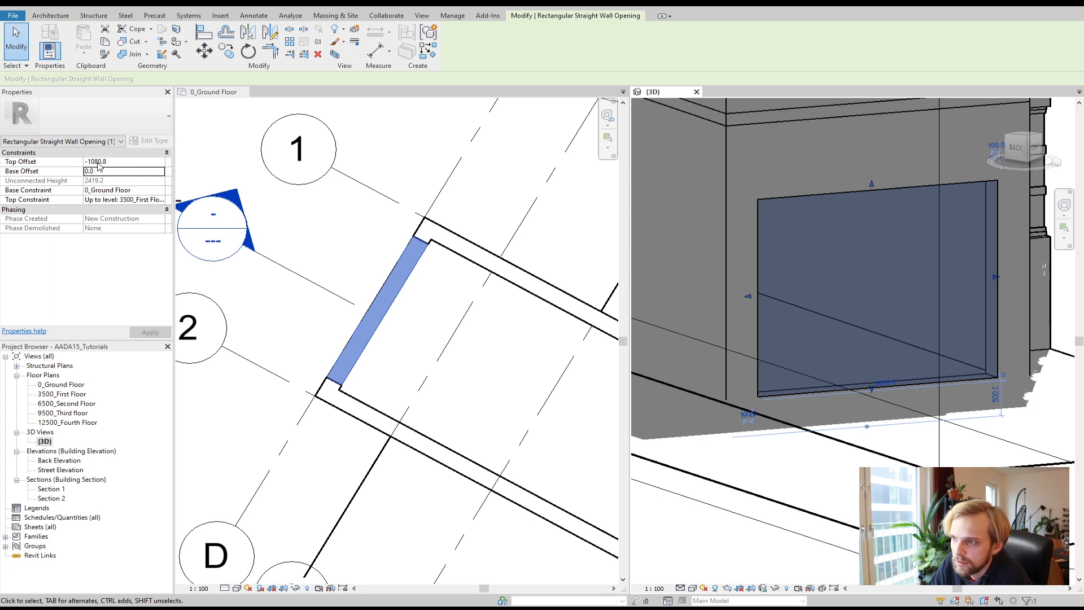
pyautogui.hotkey('shift', 'Tab')
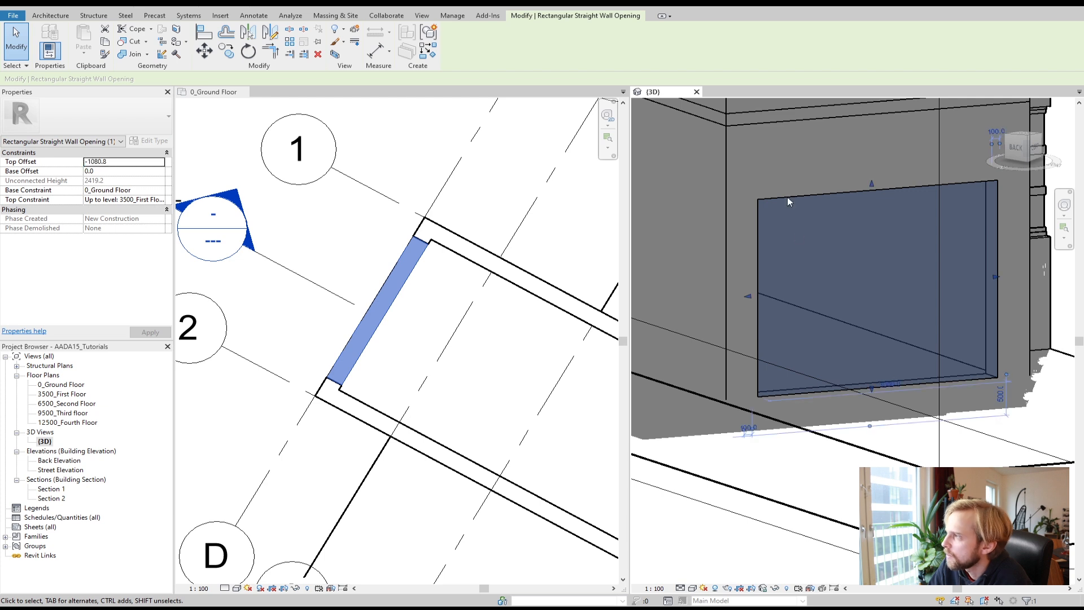
pyautogui.click(71, 162)
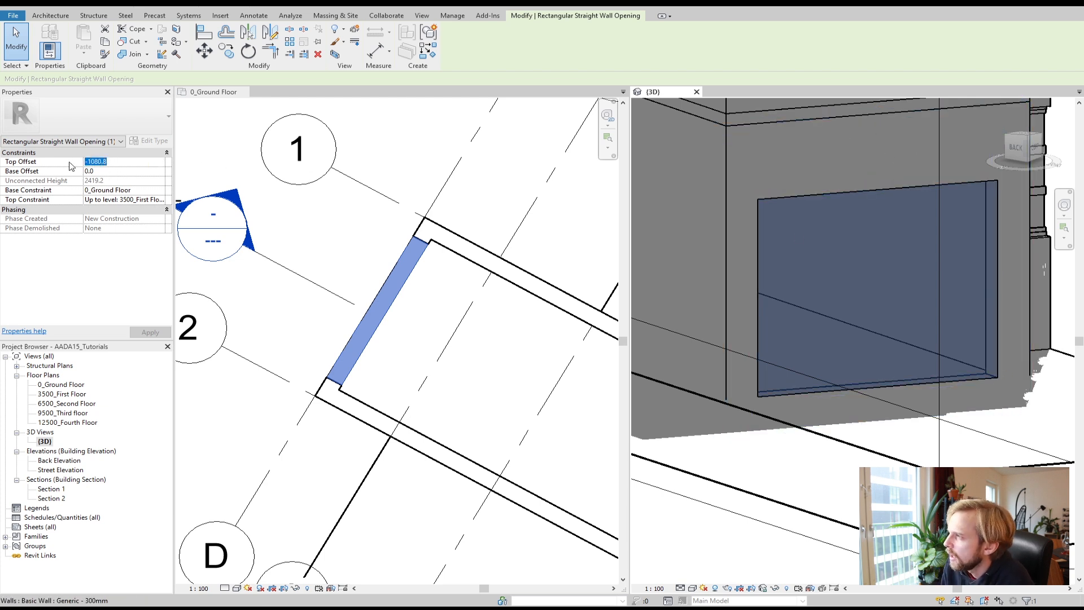
pyautogui.write('-')
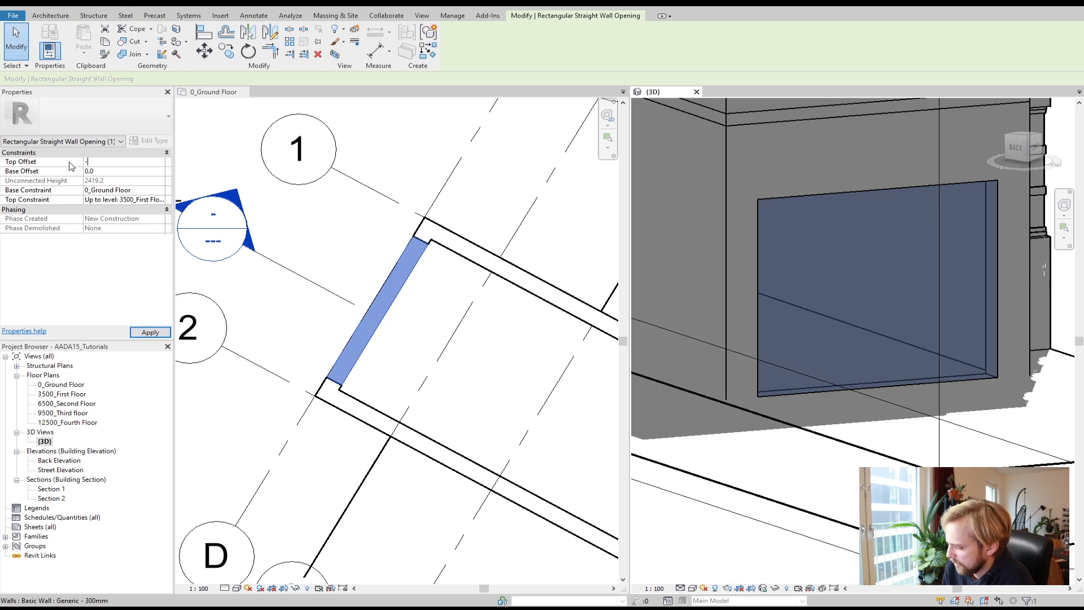
pyautogui.write('500')
pyautogui.press('Return')
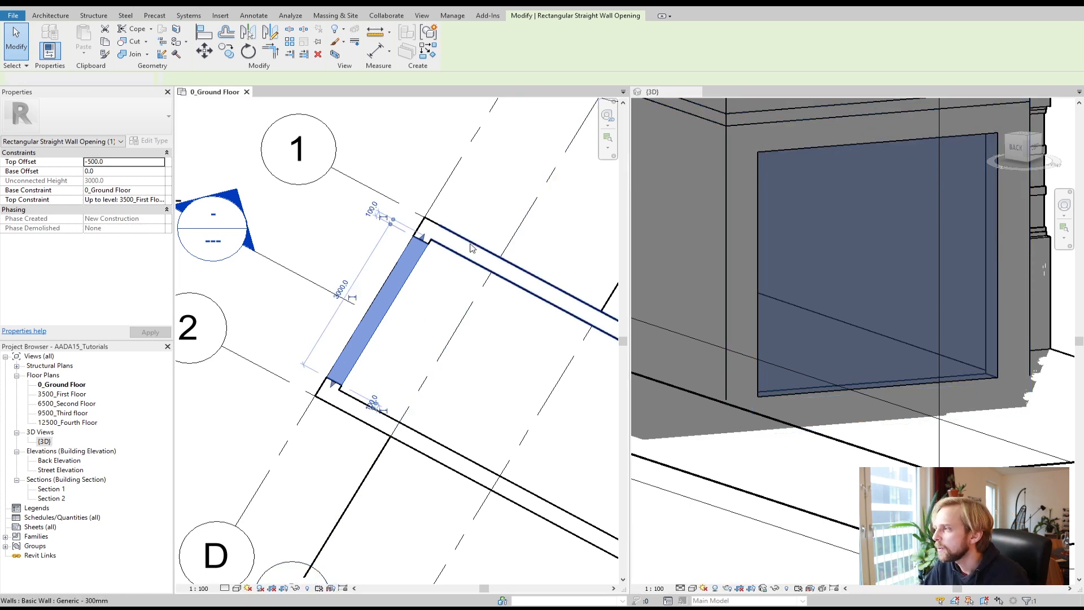
pyautogui.press('Escape')
pyautogui.scroll(-3, 778, 310)
pyautogui.click(899, 338)
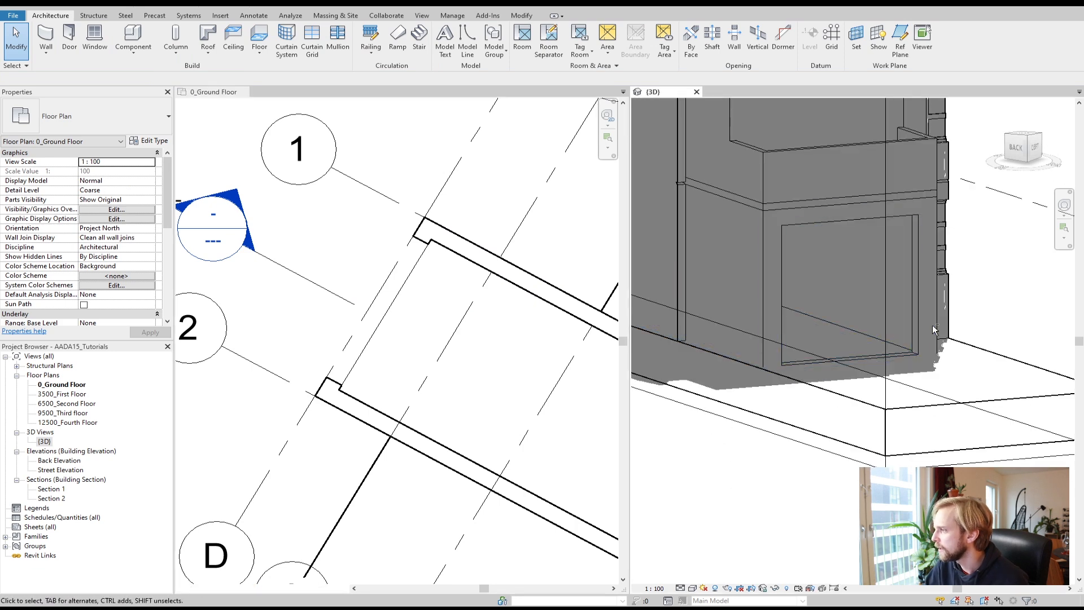
pyautogui.moveTo(922, 392); pyautogui.dragTo(984, 413, button='middle')
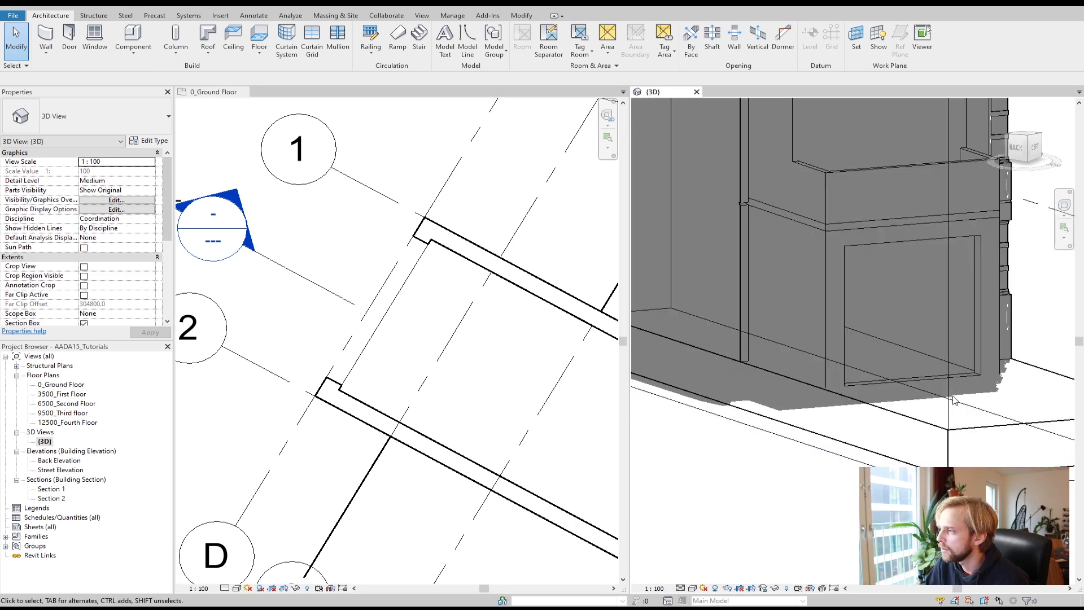
# Step: Draw a Curtain Wall along the ground-floor wall, spanning the rectangular opening from one side to the other
pyautogui.keyDown('shift'); pyautogui.moveTo(870, 510); pyautogui.dragTo(894, 502, button='middle'); pyautogui.keyUp('shift')
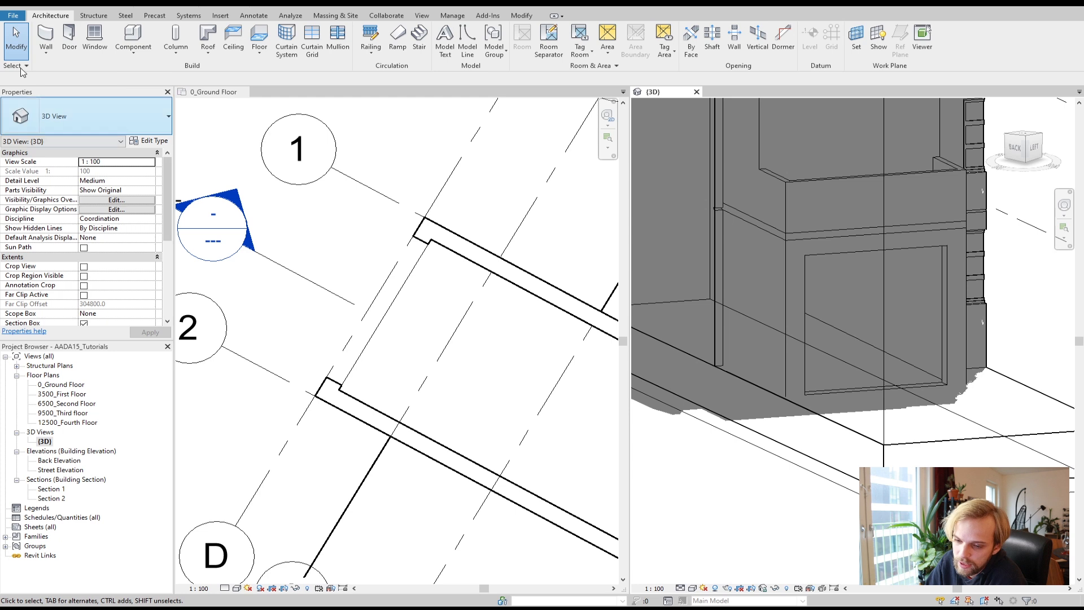
pyautogui.click(45, 35)
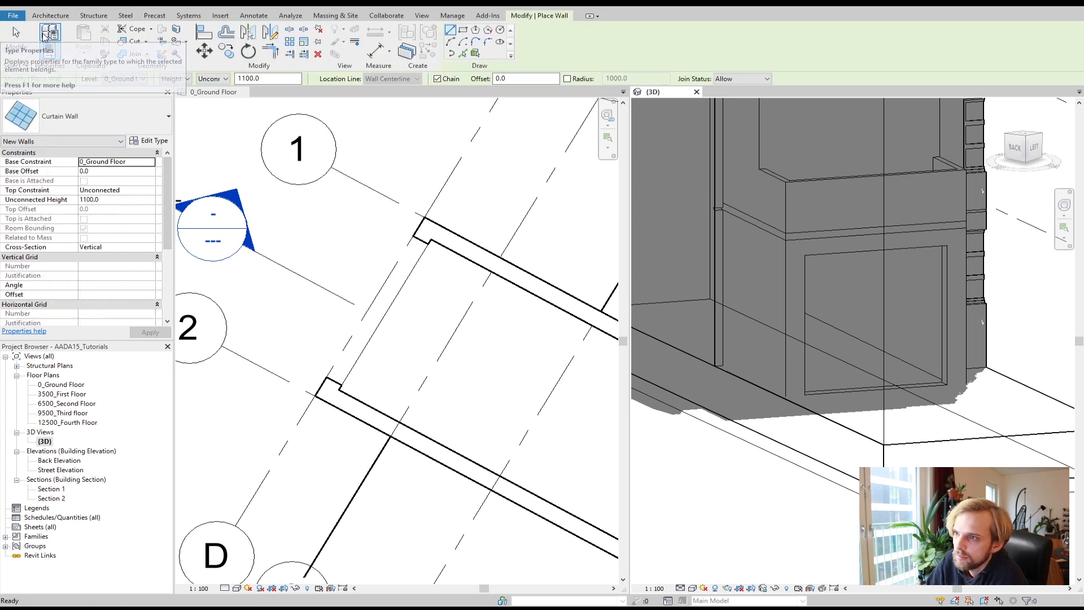
pyautogui.click(73, 119)
pyautogui.scroll(3, 74, 258)
pyautogui.scroll(-3, 74, 257)
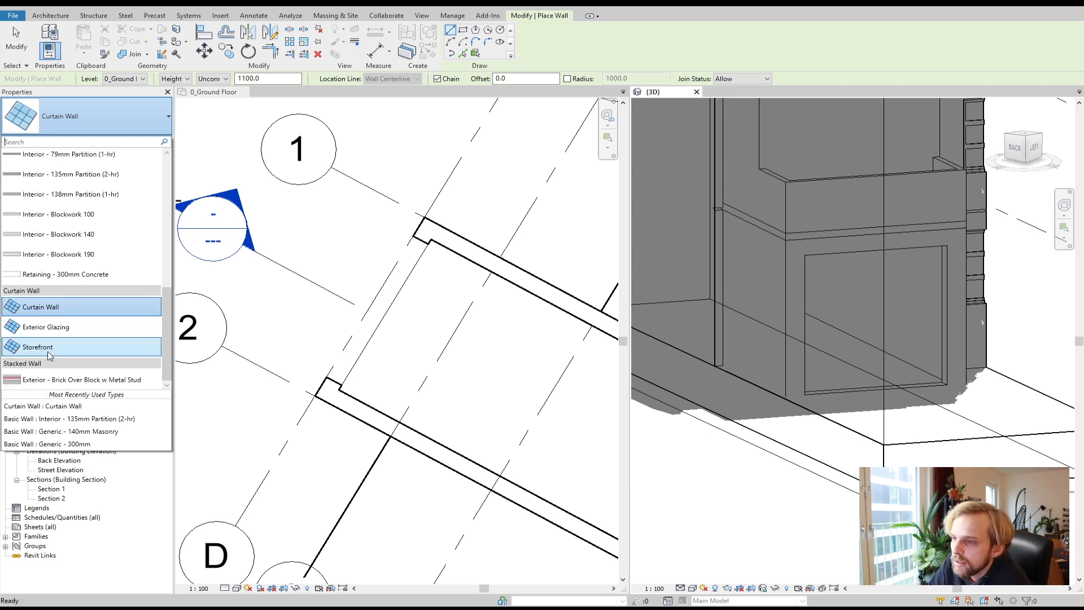
pyautogui.moveTo(50, 313)
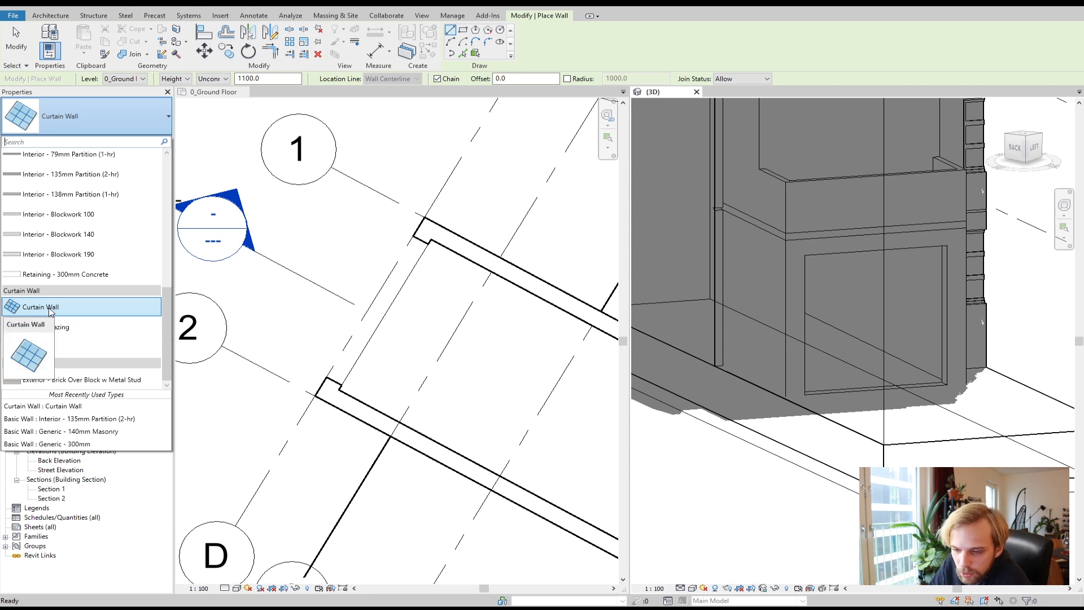
pyautogui.click(51, 312)
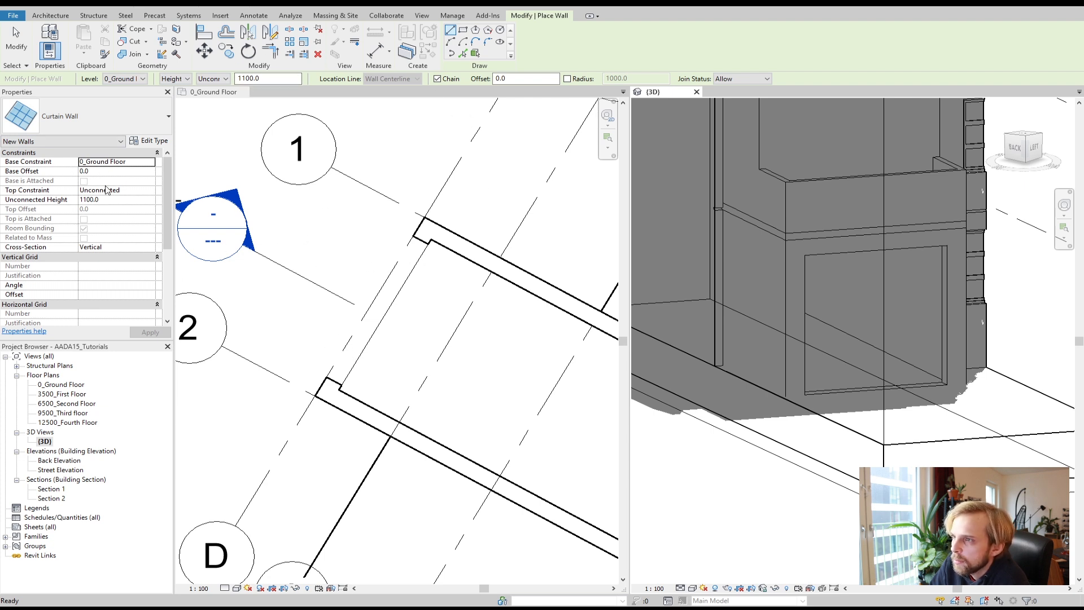
pyautogui.click(326, 382)
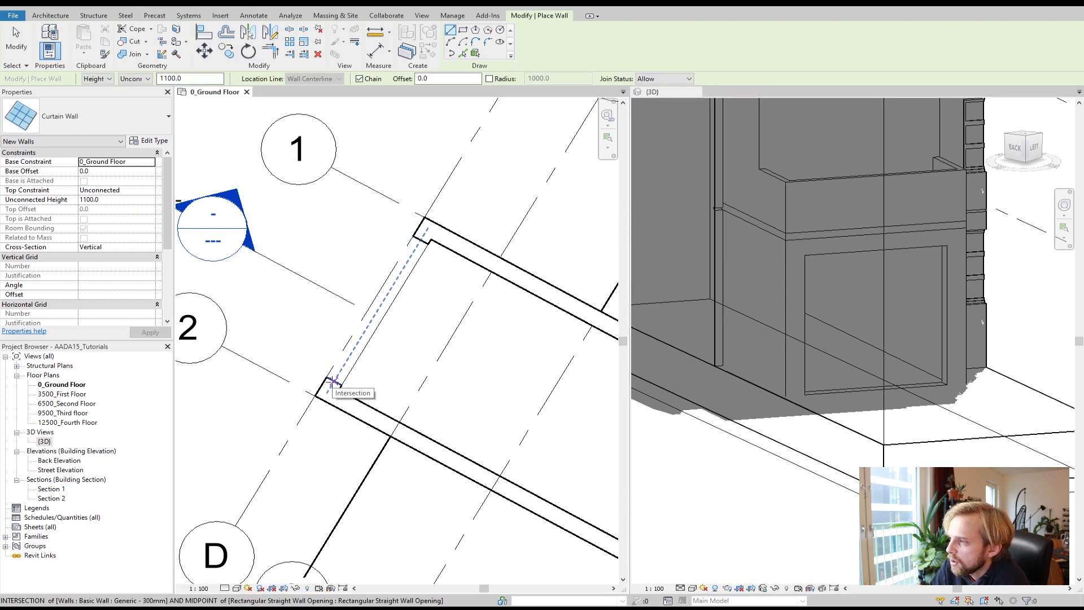
pyautogui.scroll(1, 334, 382)
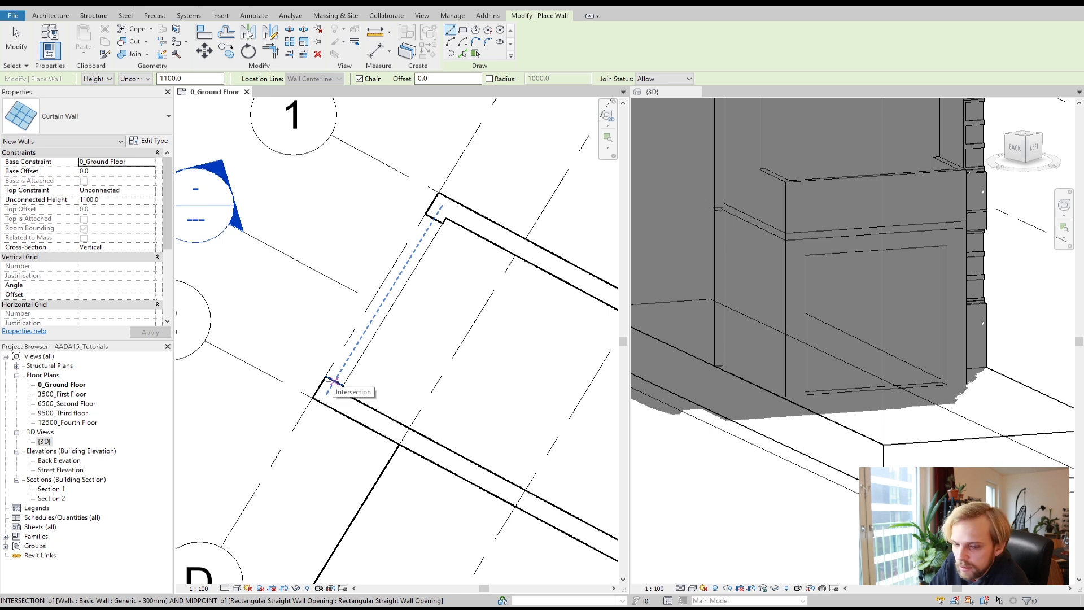
pyautogui.click(333, 382)
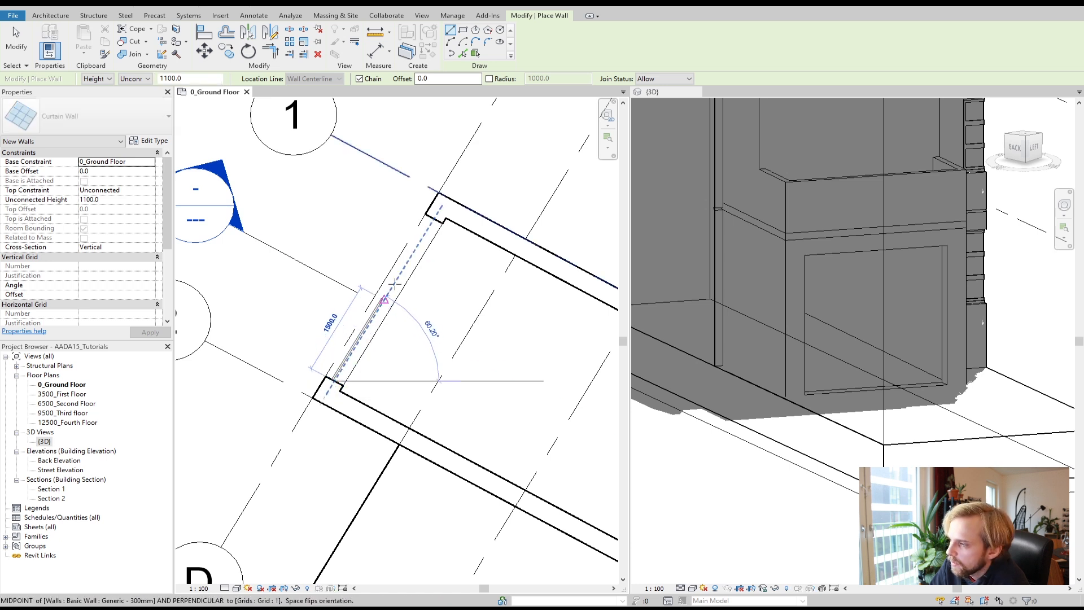
pyautogui.click(431, 223)
pyautogui.press('Escape')
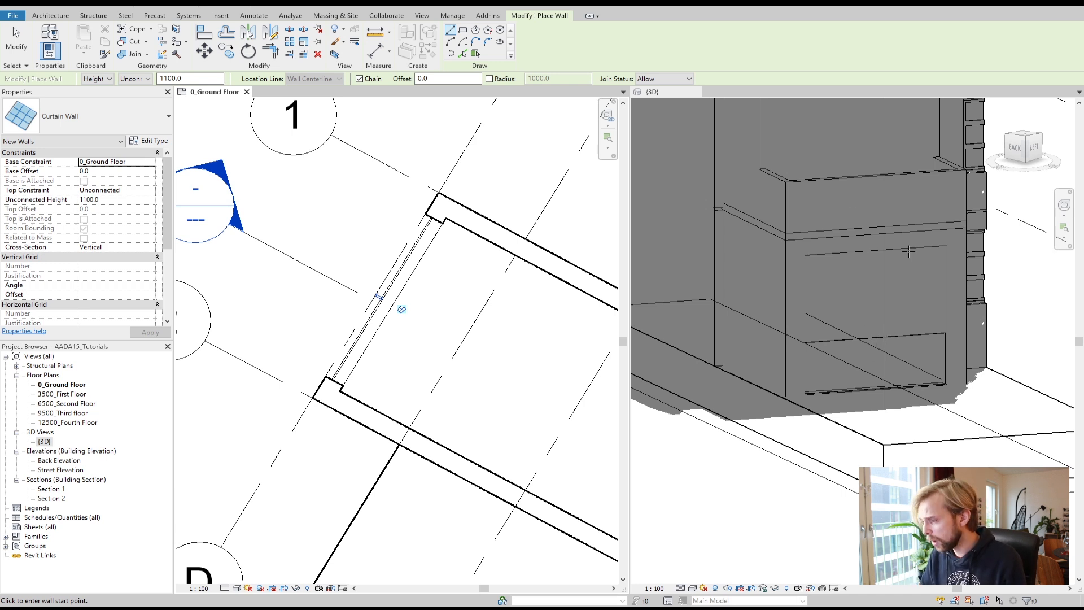
# Step: Set the top constraint for new curtain walls to Up to level: 3500_First Floor with a top offset of -500 mm
pyautogui.click(125, 192)
pyautogui.click(151, 191)
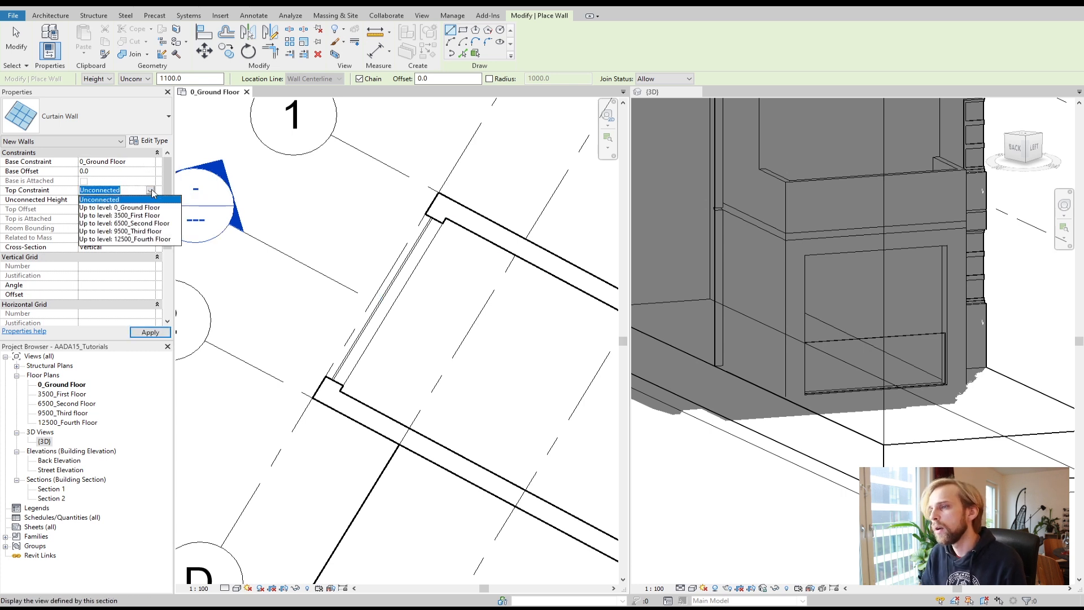
pyautogui.click(105, 216)
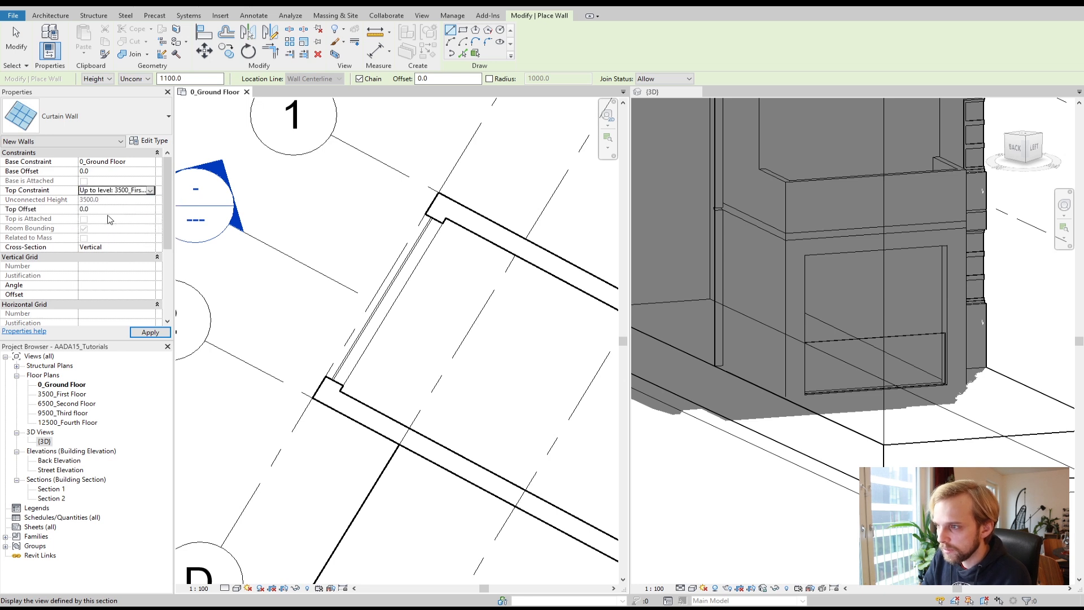
pyautogui.click(97, 212)
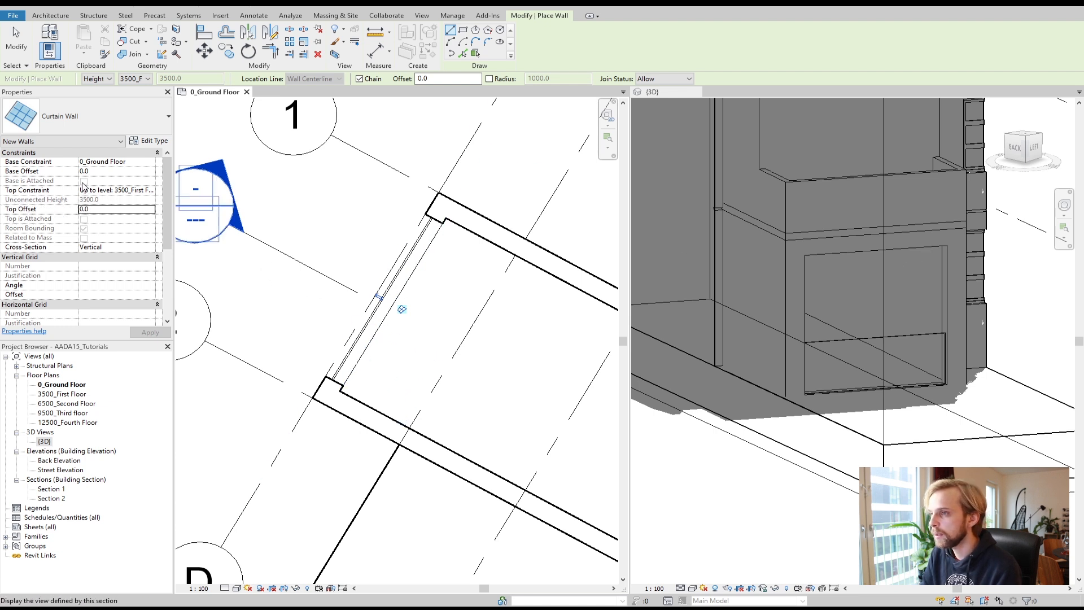
pyautogui.click(100, 209)
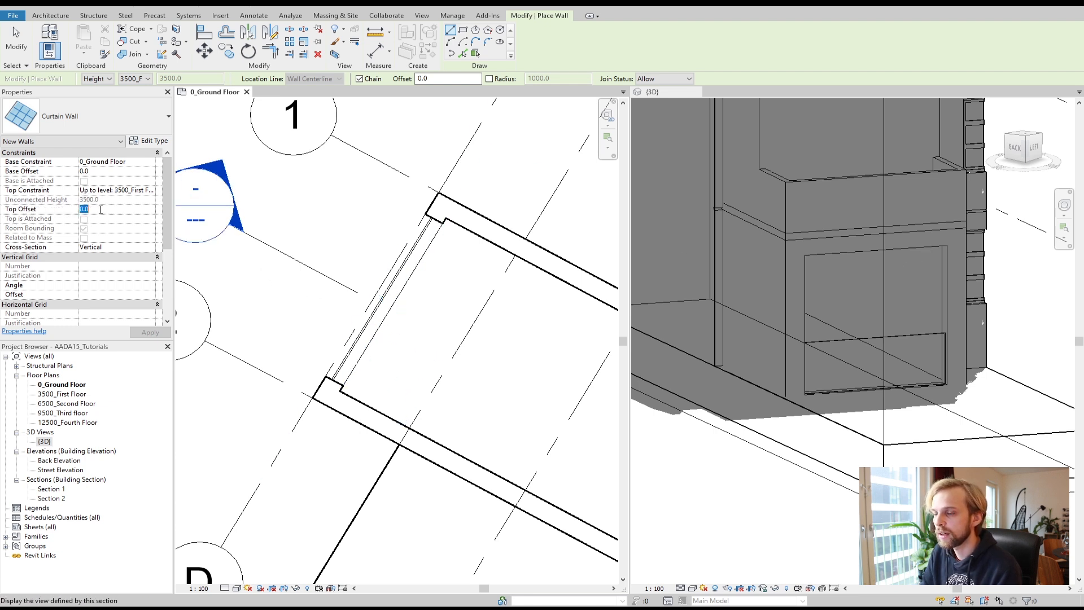
pyautogui.write('-')
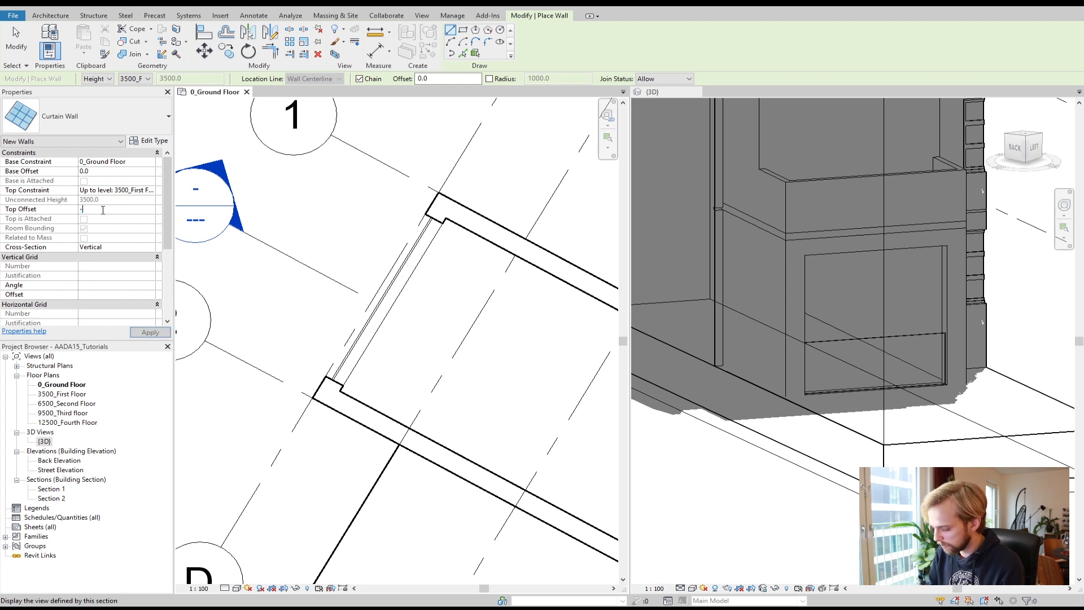
pyautogui.write('500')
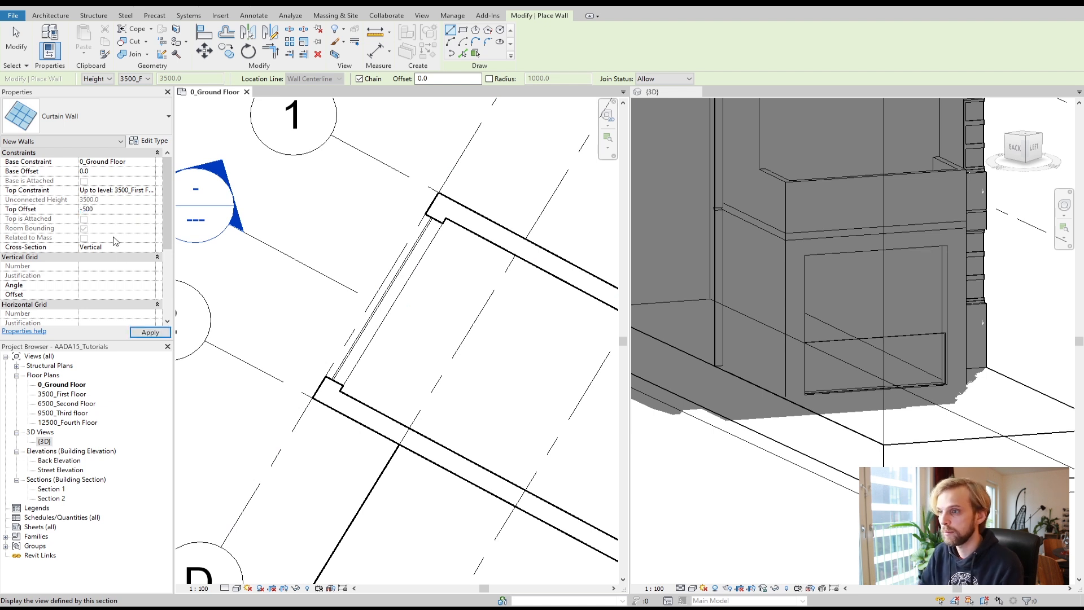
pyautogui.click(146, 332)
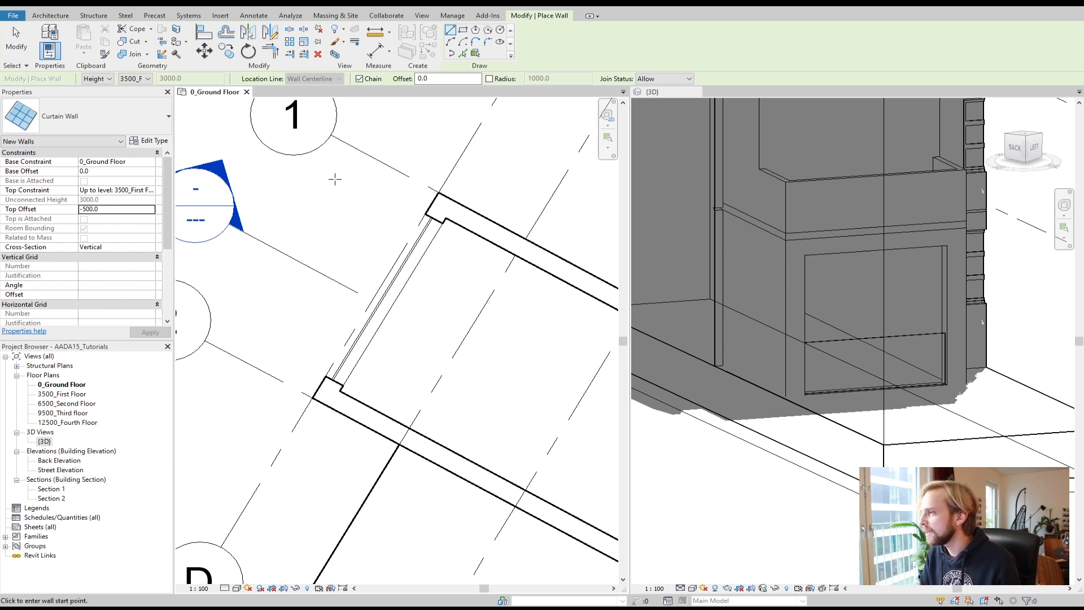
pyautogui.press('Escape')
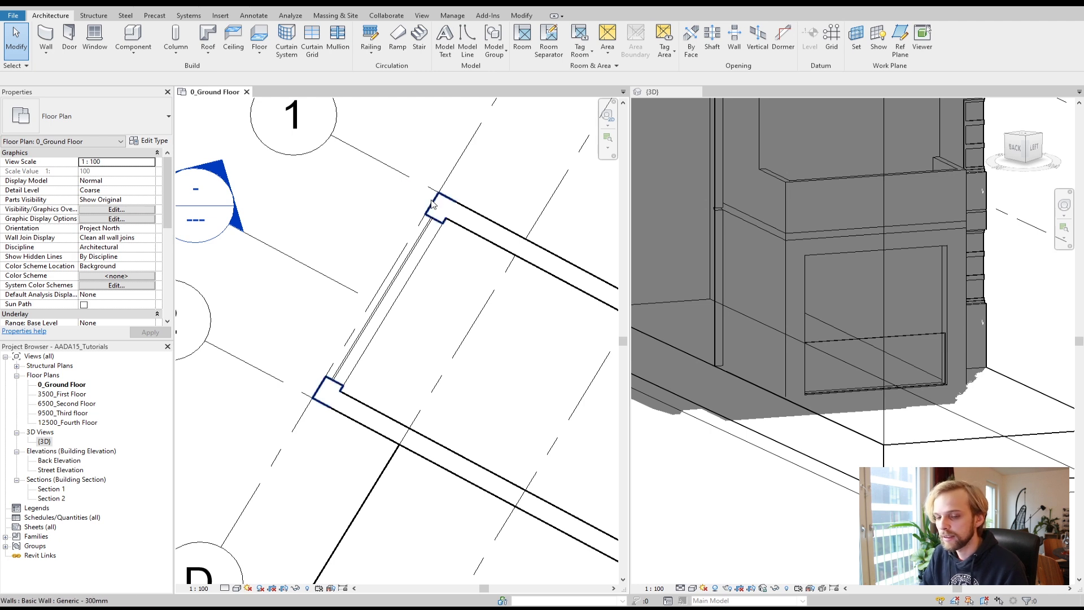
# Step: Select the placed curtain wall and constrain its top to level 3500_First Floor with a -500 mm top offset
pyautogui.click(874, 339)
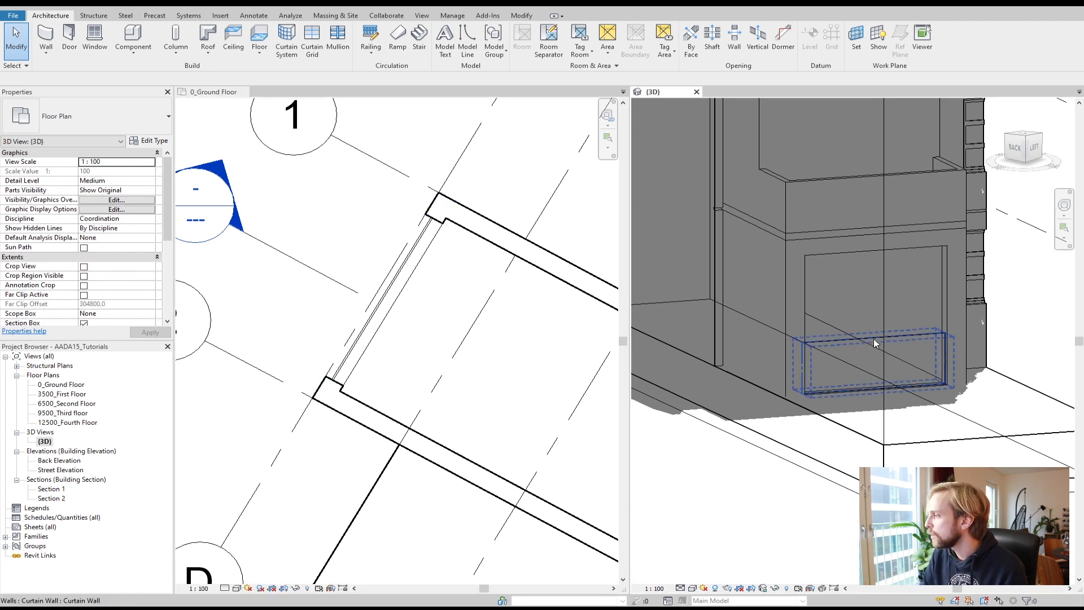
pyautogui.click(876, 337)
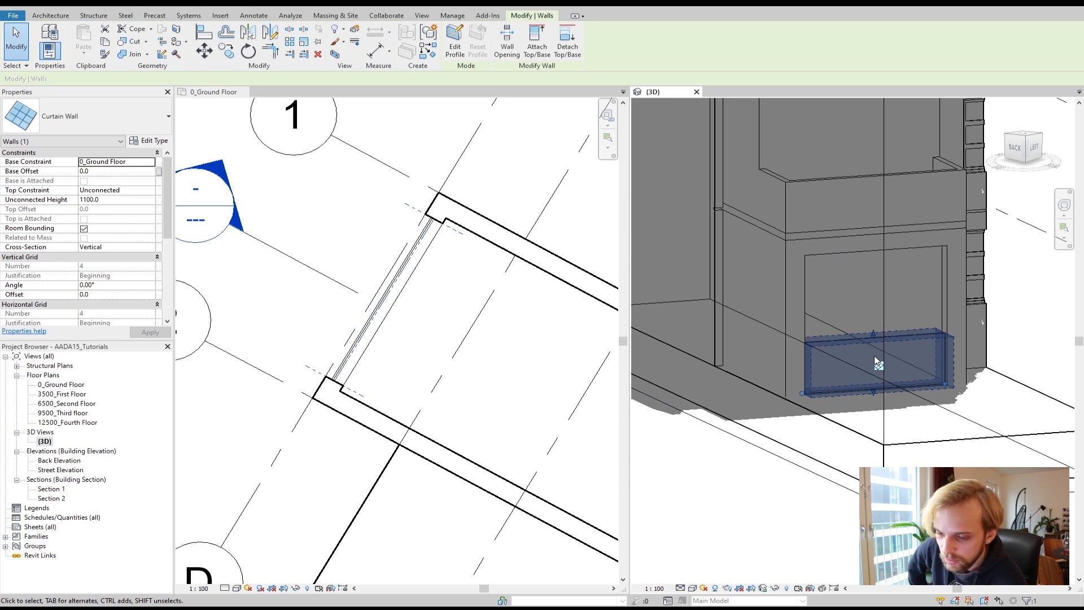
pyautogui.click(146, 192)
pyautogui.click(150, 191)
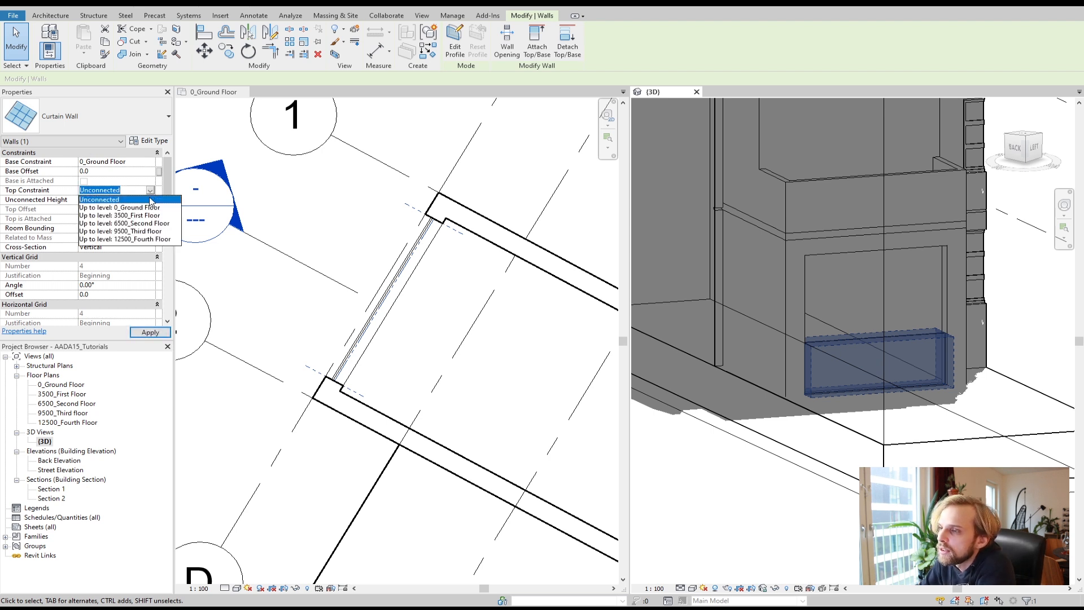
pyautogui.click(143, 216)
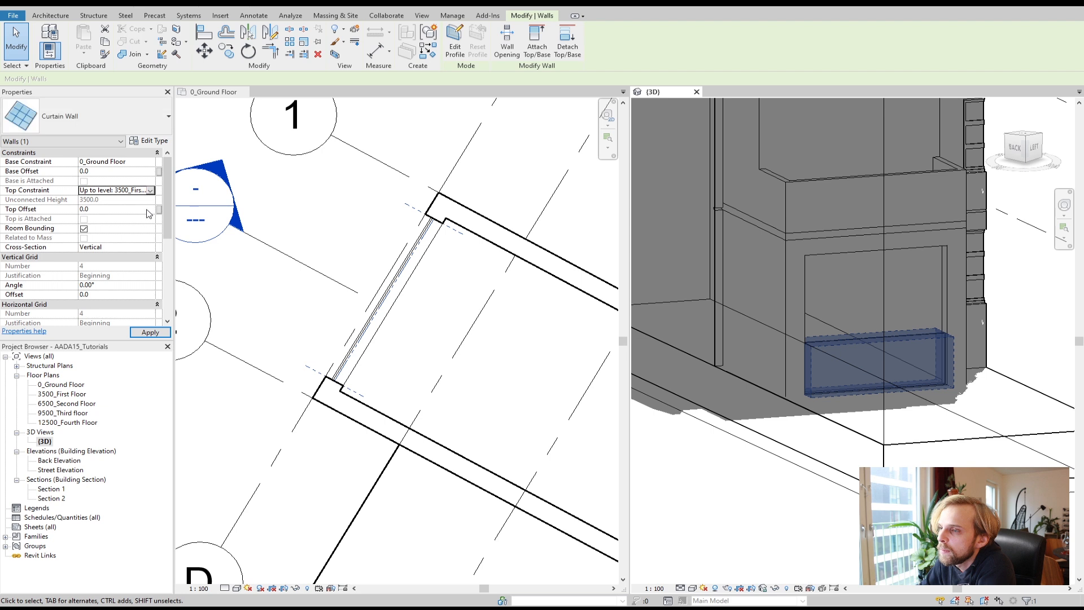
pyautogui.click(98, 209)
pyautogui.write('-500')
pyautogui.click(136, 332)
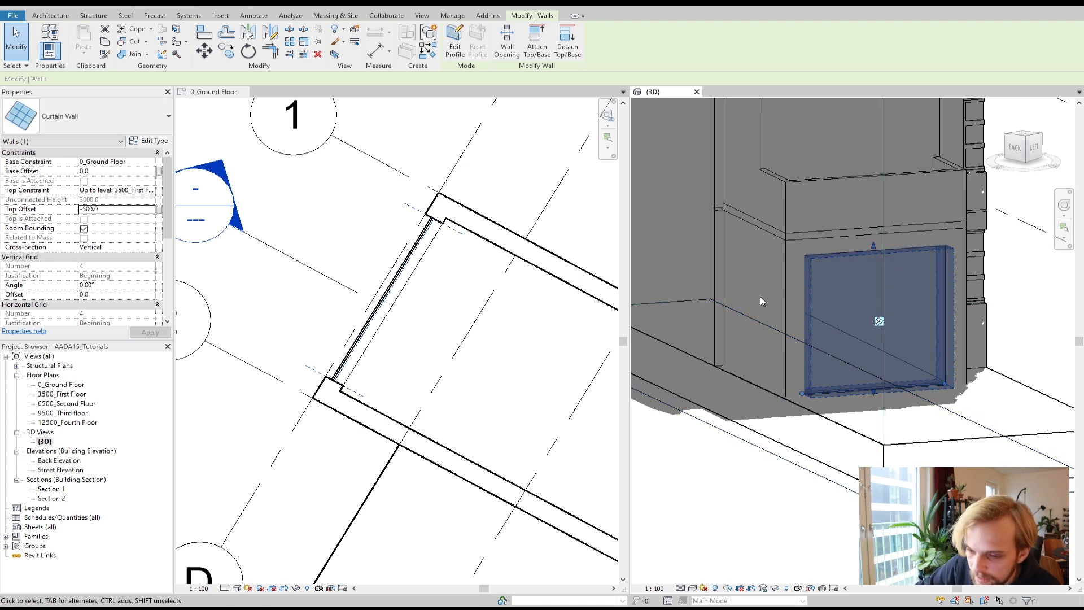
# Step: Add two vertical curtain grid lines dividing the curtain wall into three equal panels
pyautogui.click(378, 198)
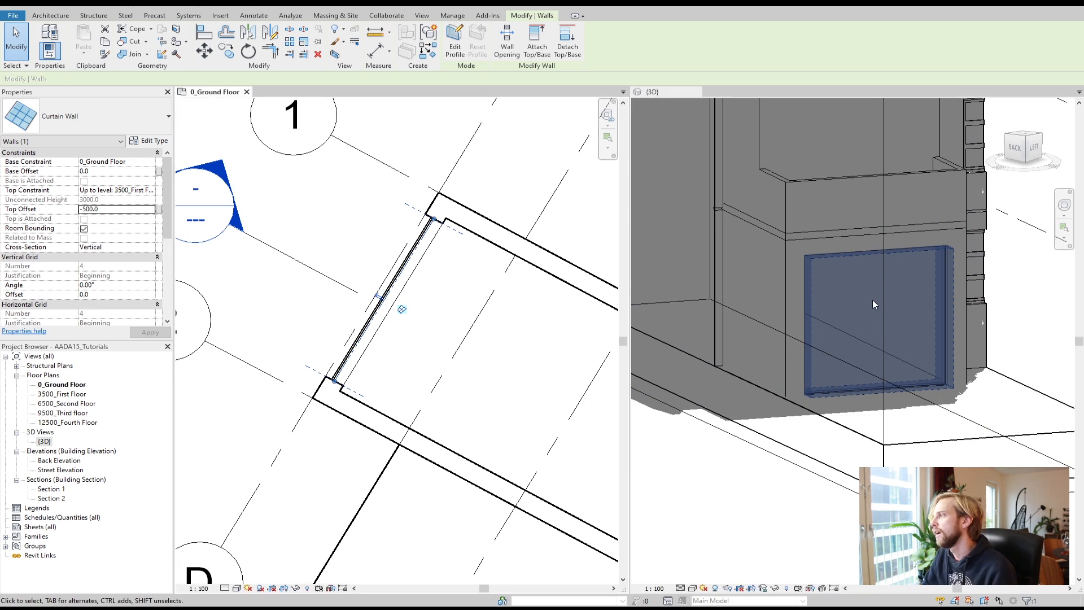
pyautogui.click(460, 284)
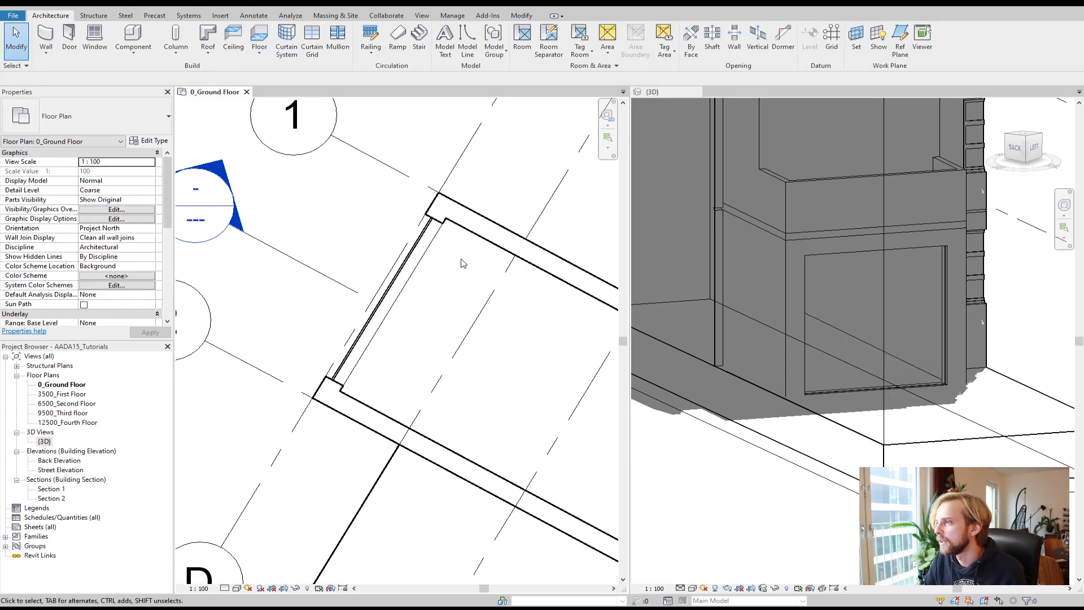
pyautogui.click(403, 274)
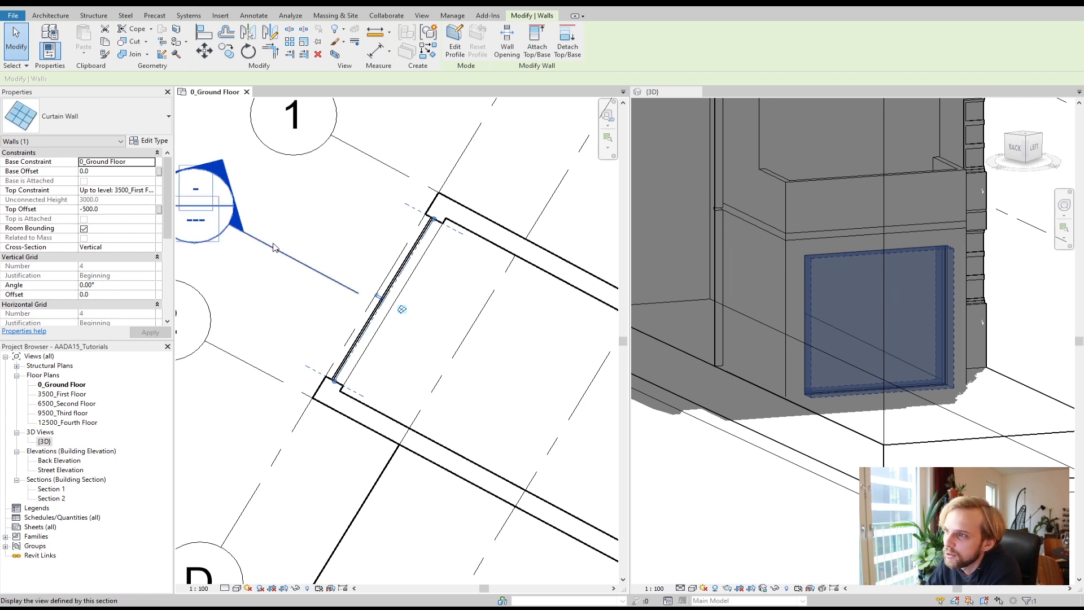
pyautogui.click(326, 242)
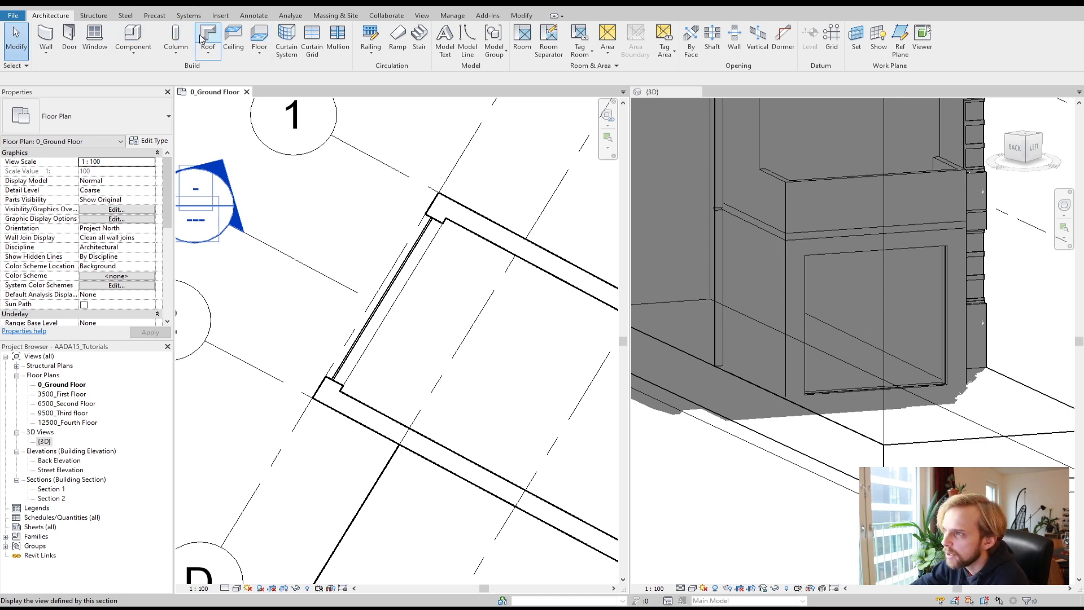
pyautogui.click(310, 44)
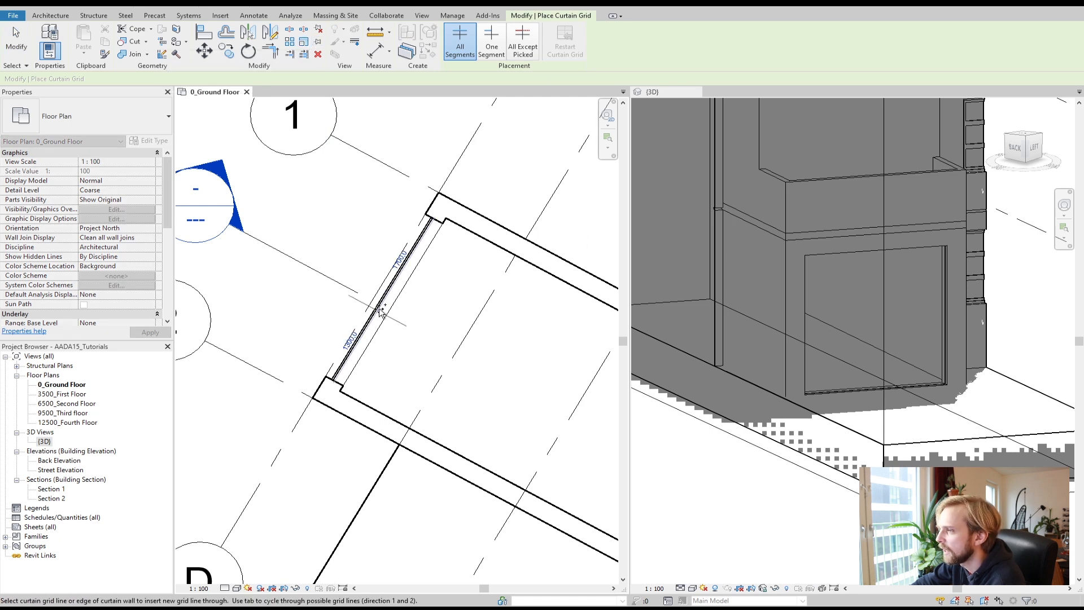
pyautogui.scroll(1, 379, 302)
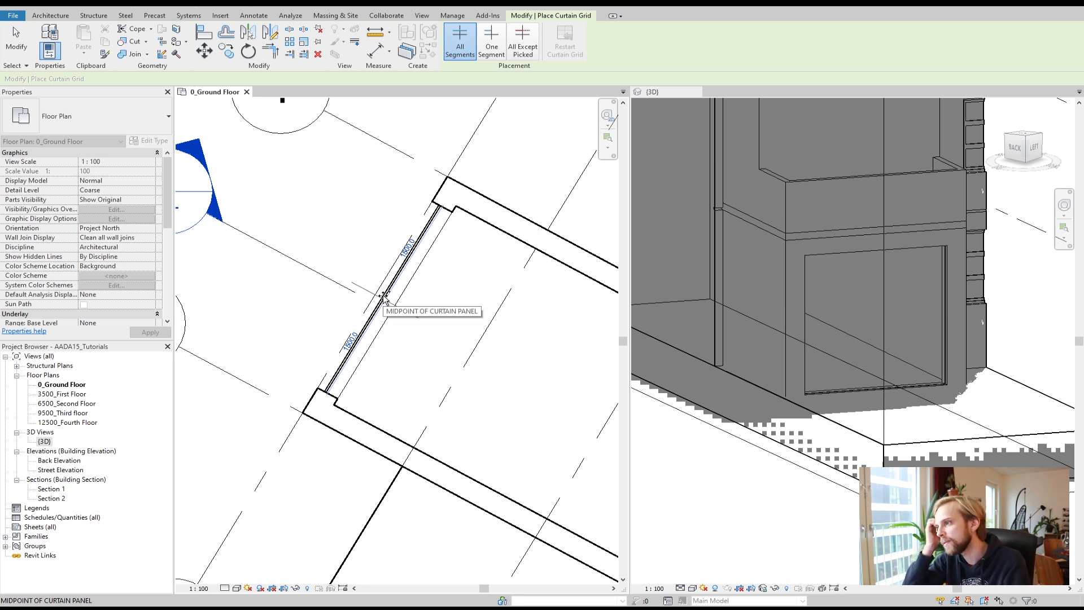
pyautogui.click(368, 331)
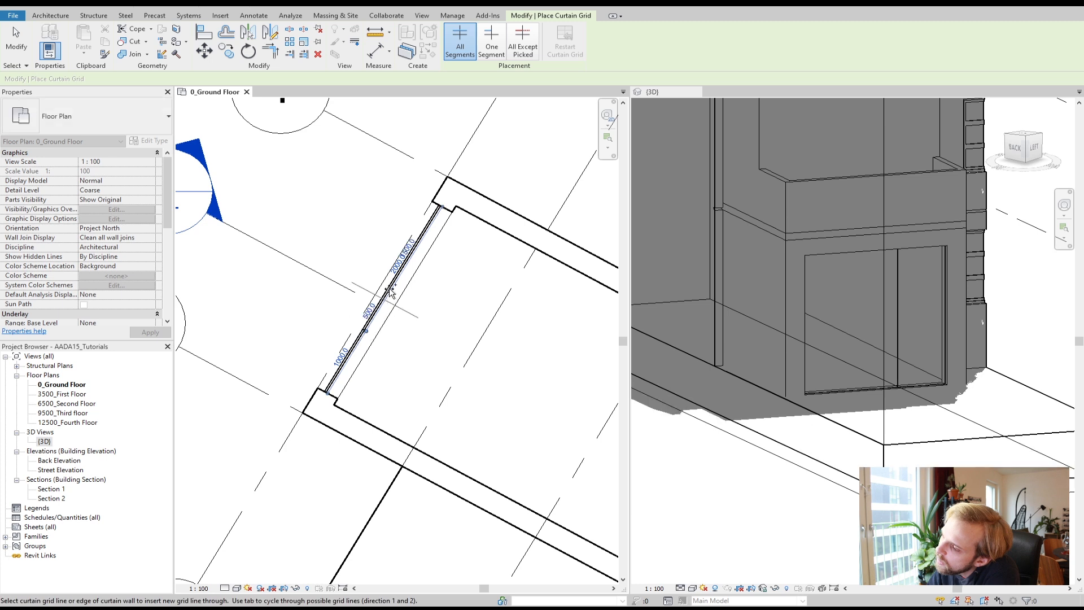
pyautogui.click(404, 270)
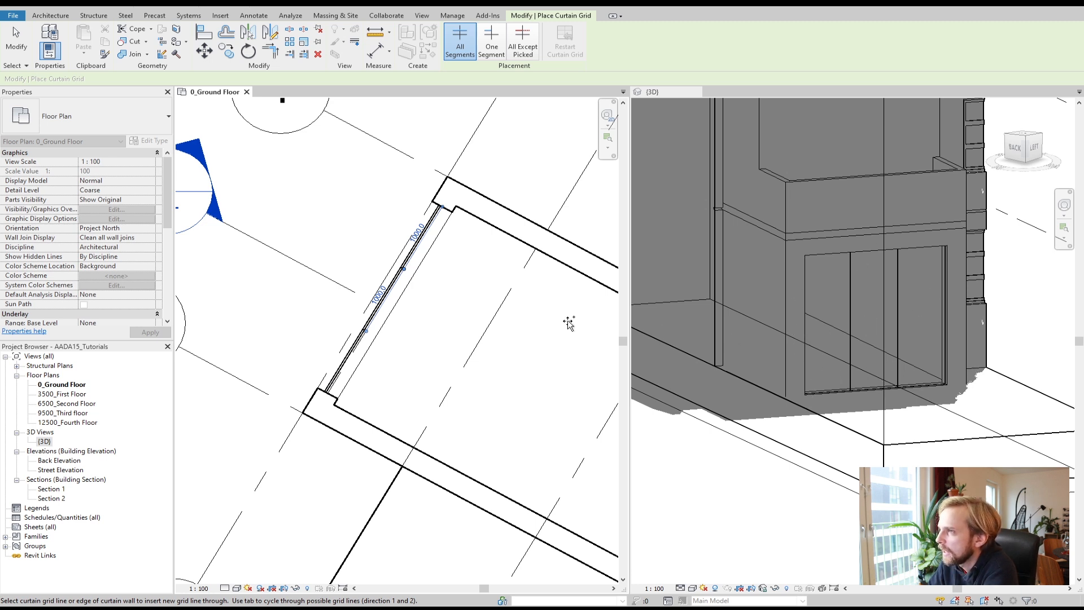
# Step: Add a horizontal curtain grid line across the curtain wall's upper part
pyautogui.scroll(-1, 480, 306)
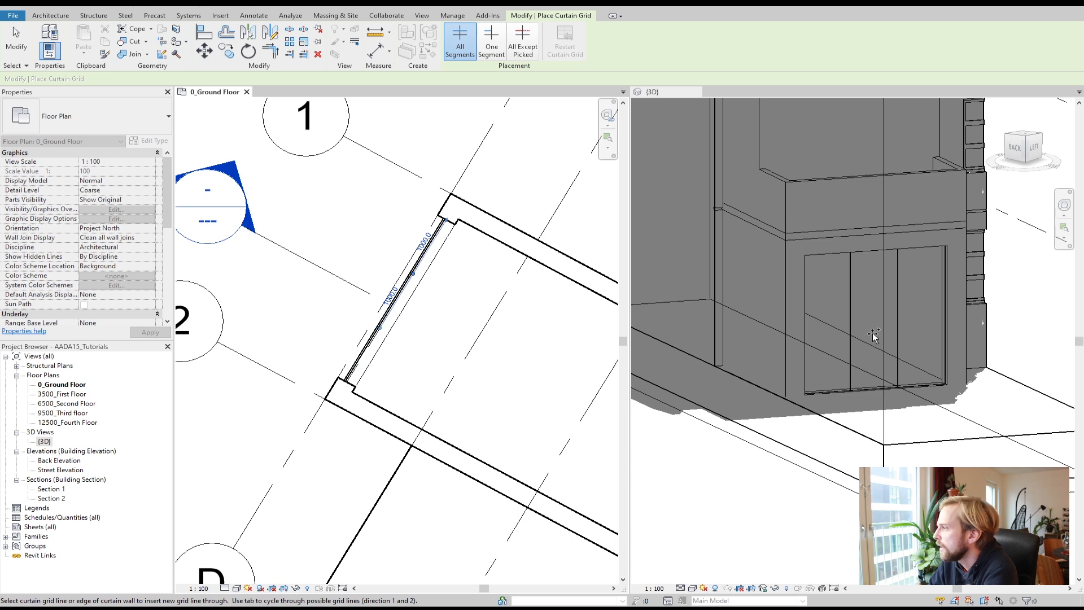
pyautogui.click(938, 317)
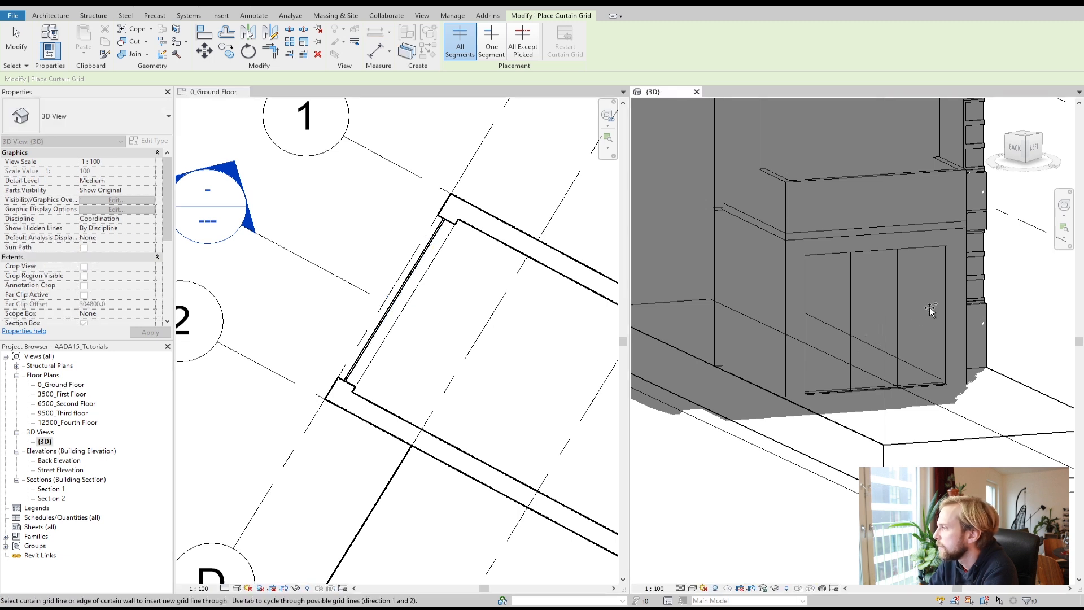
pyautogui.scroll(1, 942, 309)
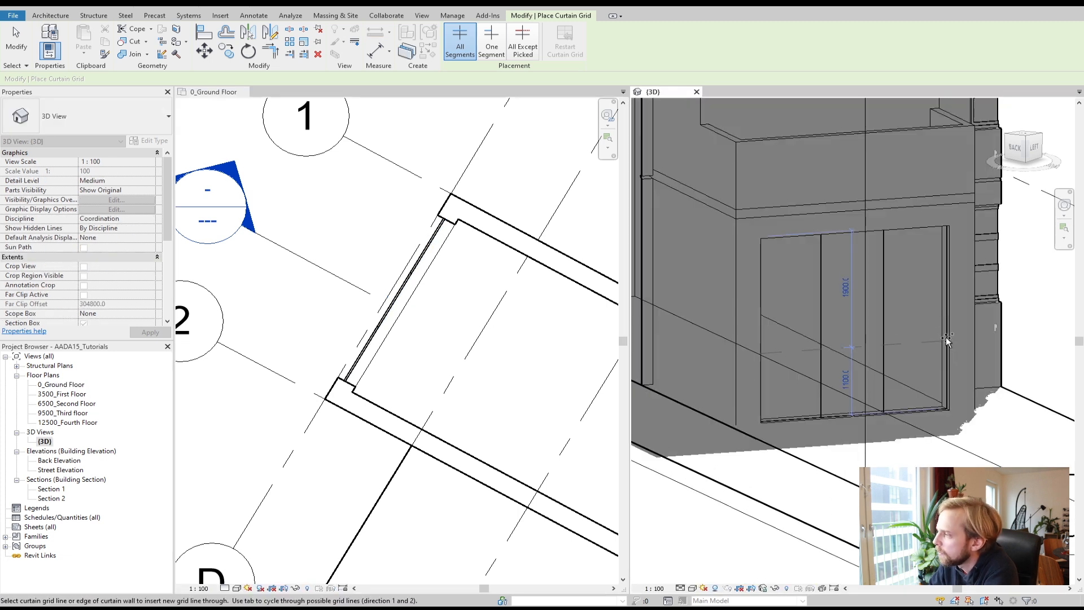
pyautogui.click(948, 274)
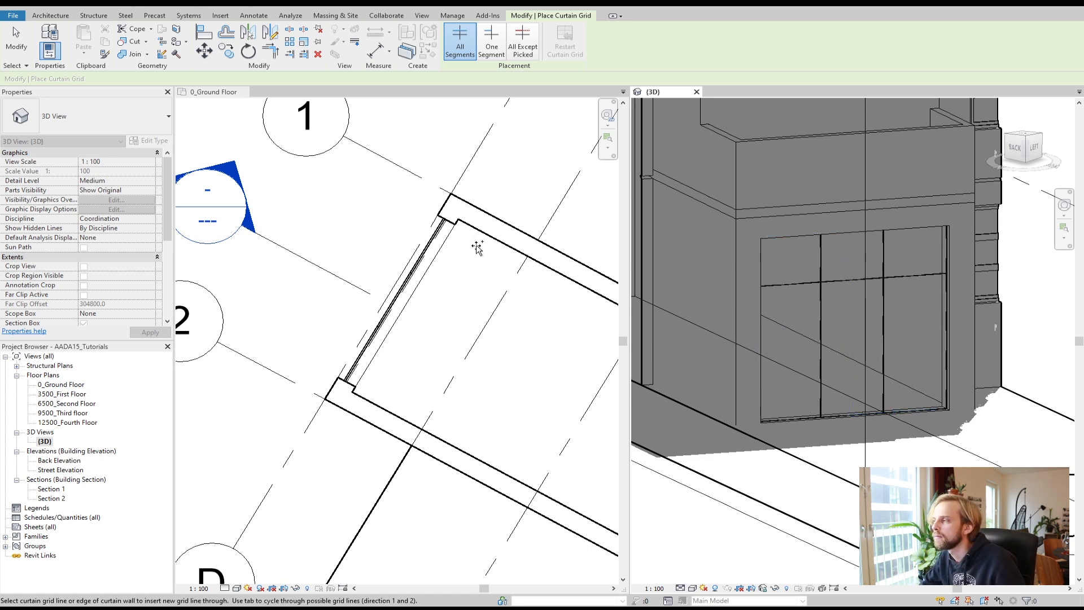
pyautogui.press('Escape')
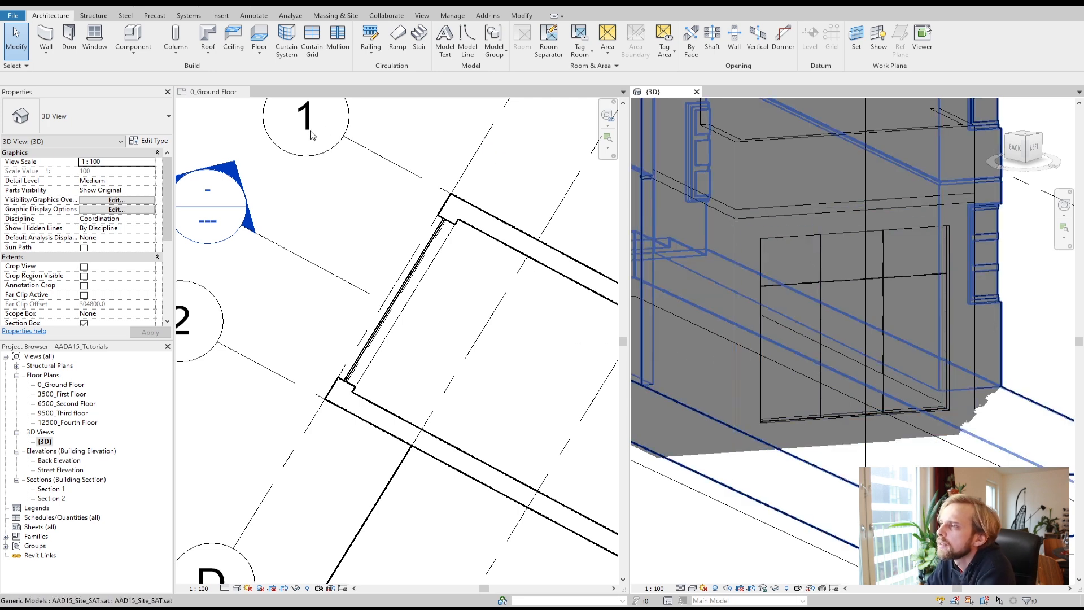
# Step: Start the Mullion tool with the 30mm Square rectangular mullion type and place a mullion on the curtain wall's horizontal grid line
pyautogui.click(339, 50)
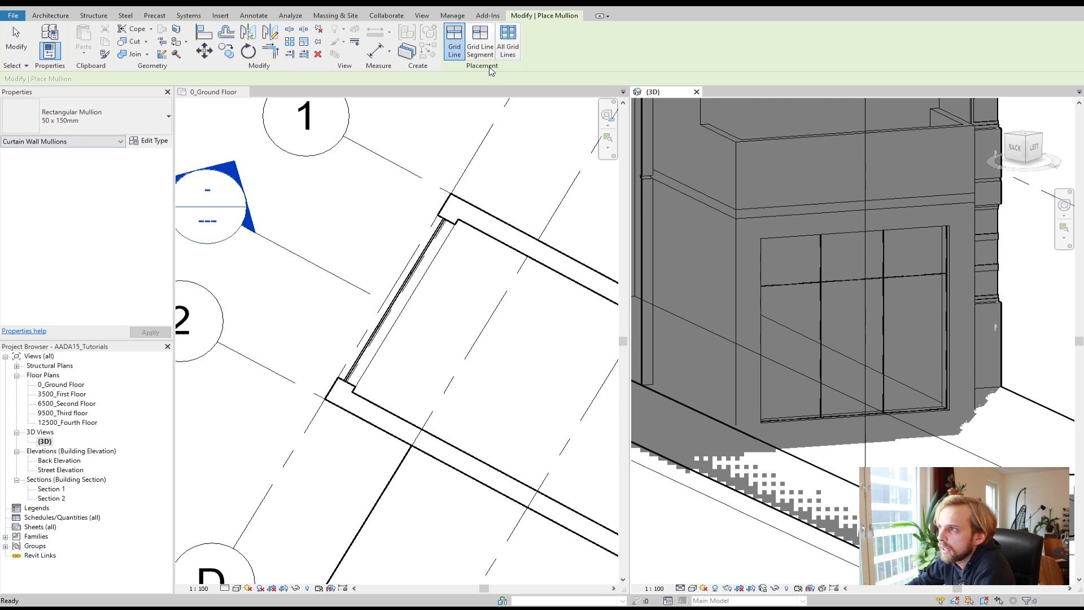
pyautogui.click(90, 116)
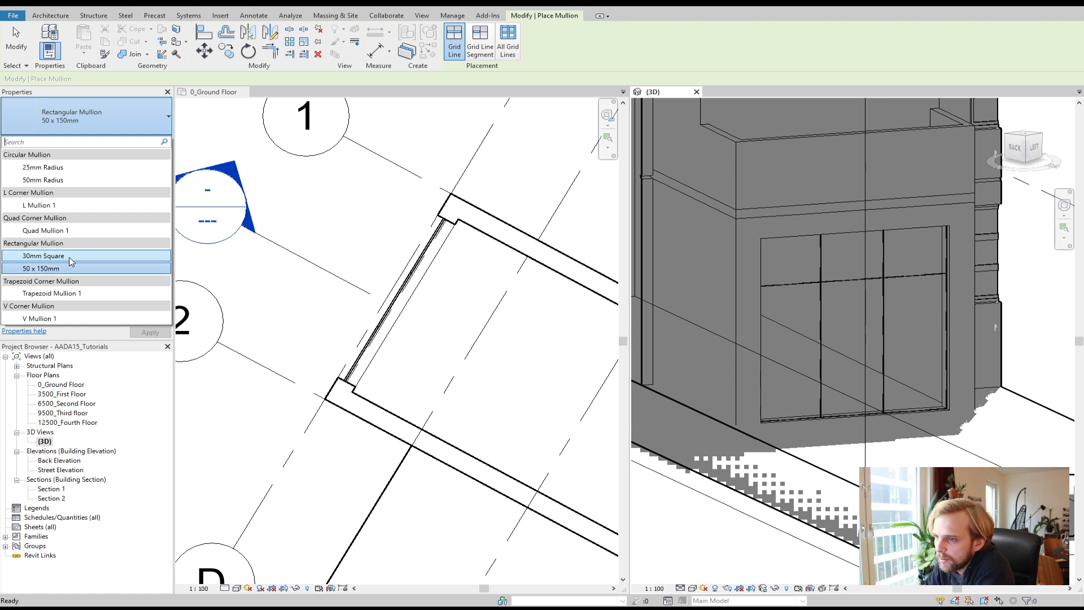
pyautogui.click(31, 260)
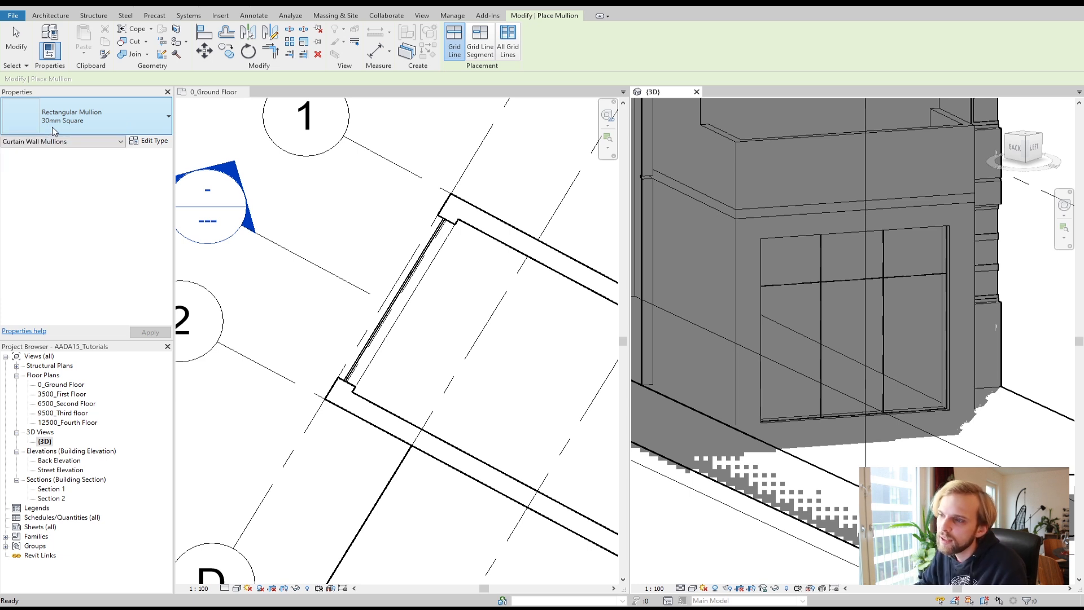
pyautogui.click(160, 144)
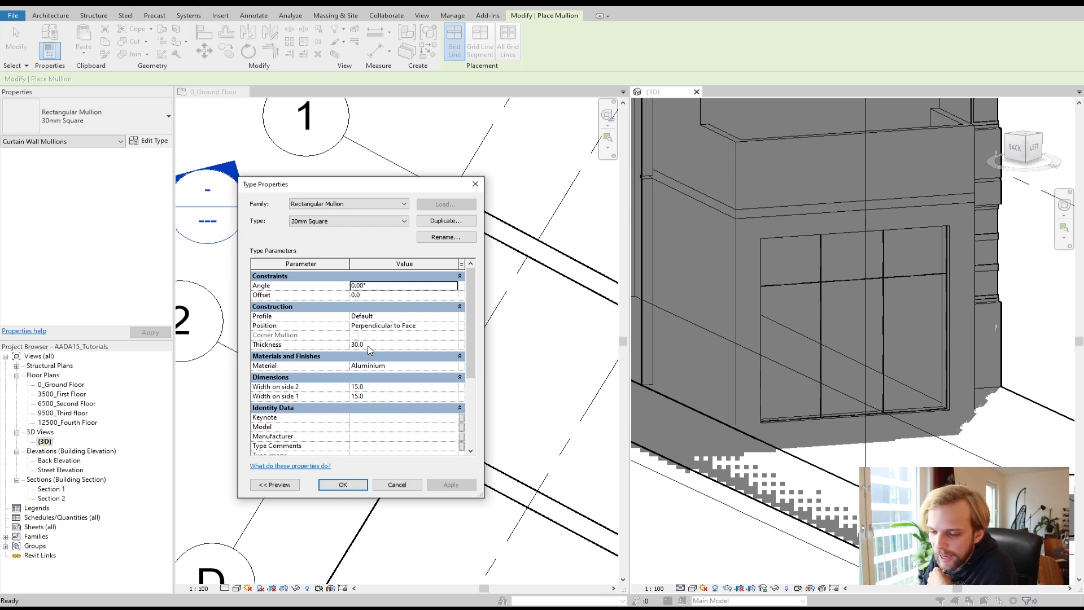
pyautogui.click(398, 485)
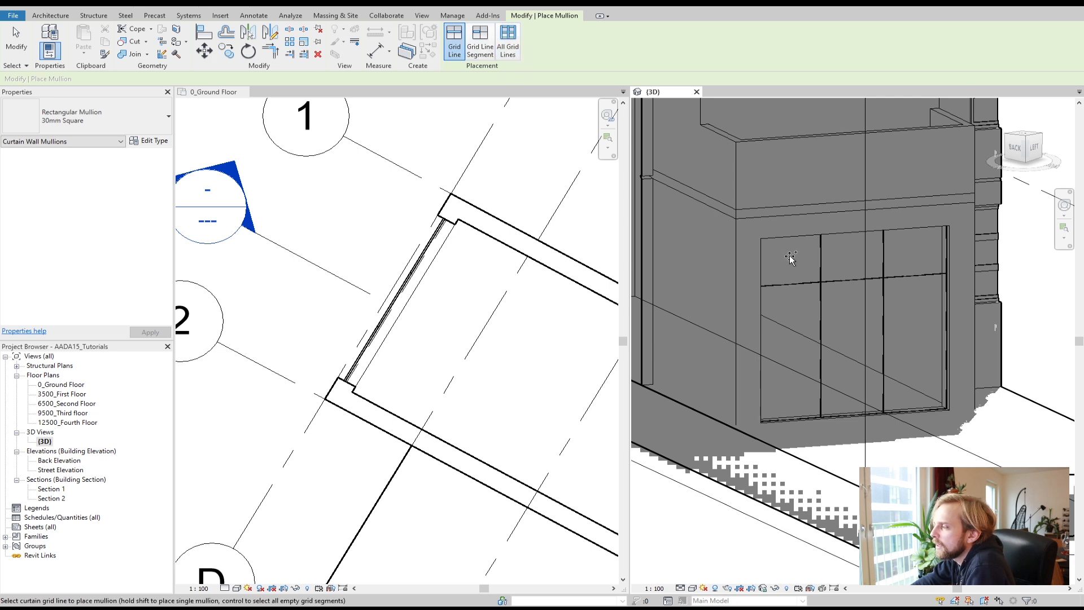
pyautogui.click(823, 259)
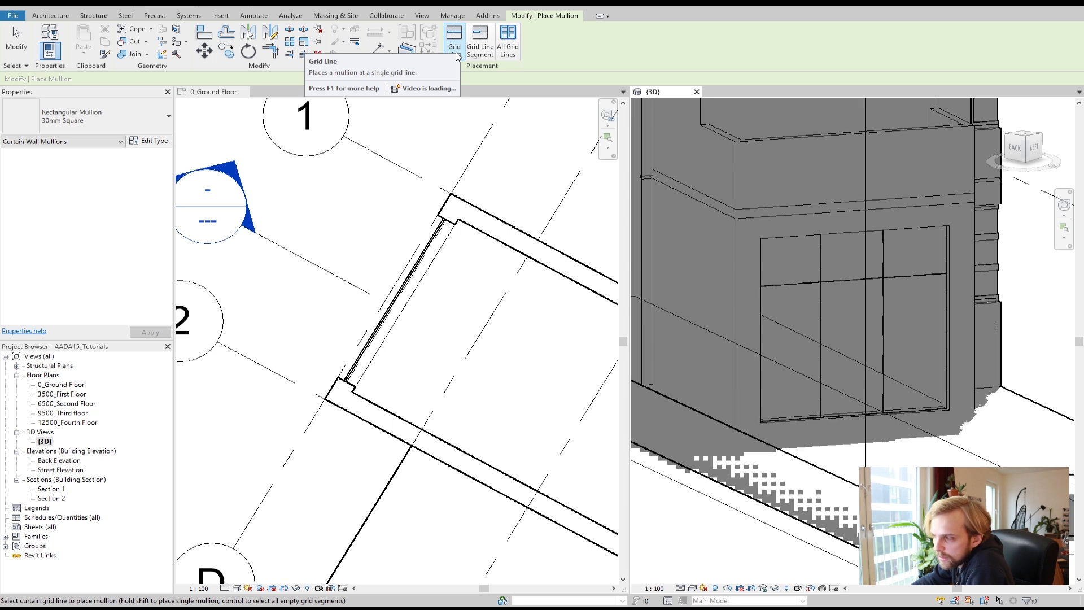
pyautogui.click(842, 284)
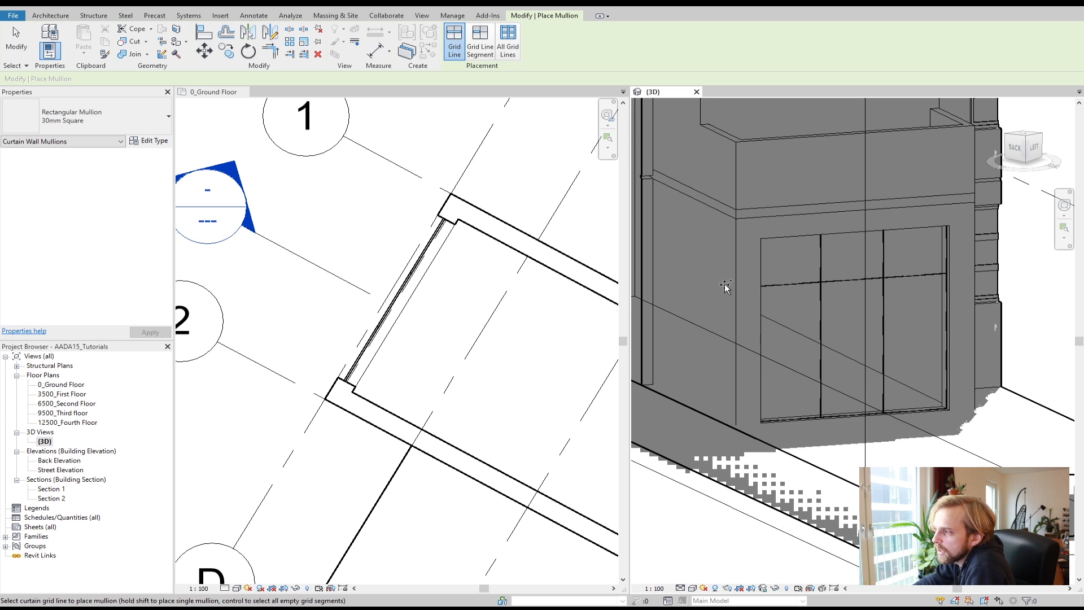
# Step: Try adding 30mm Square mullions on all curtain grid lines, then undo that placement
pyautogui.click(511, 47)
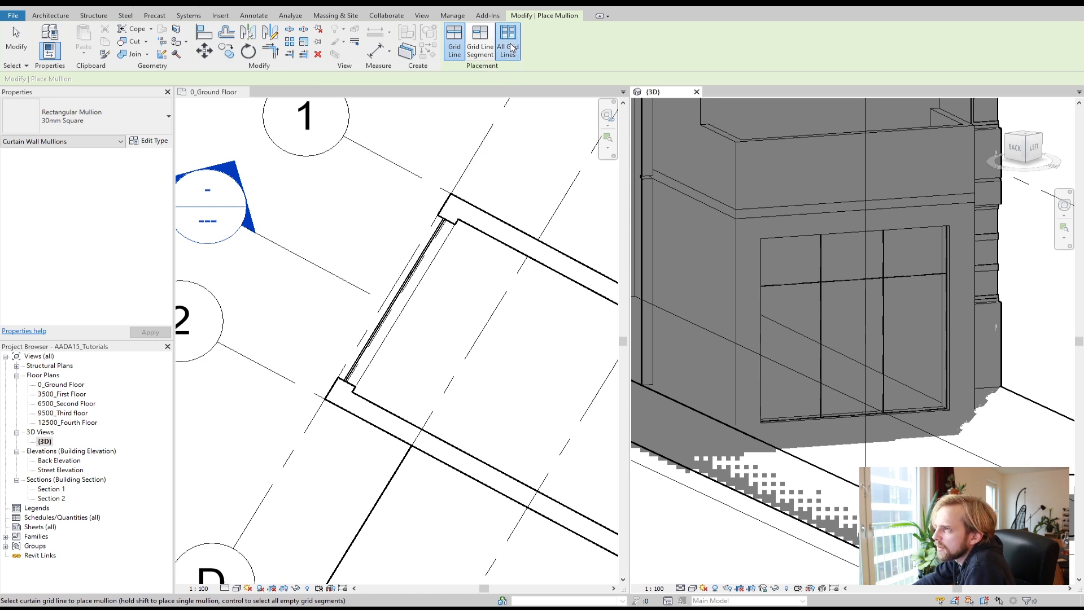
pyautogui.click(822, 267)
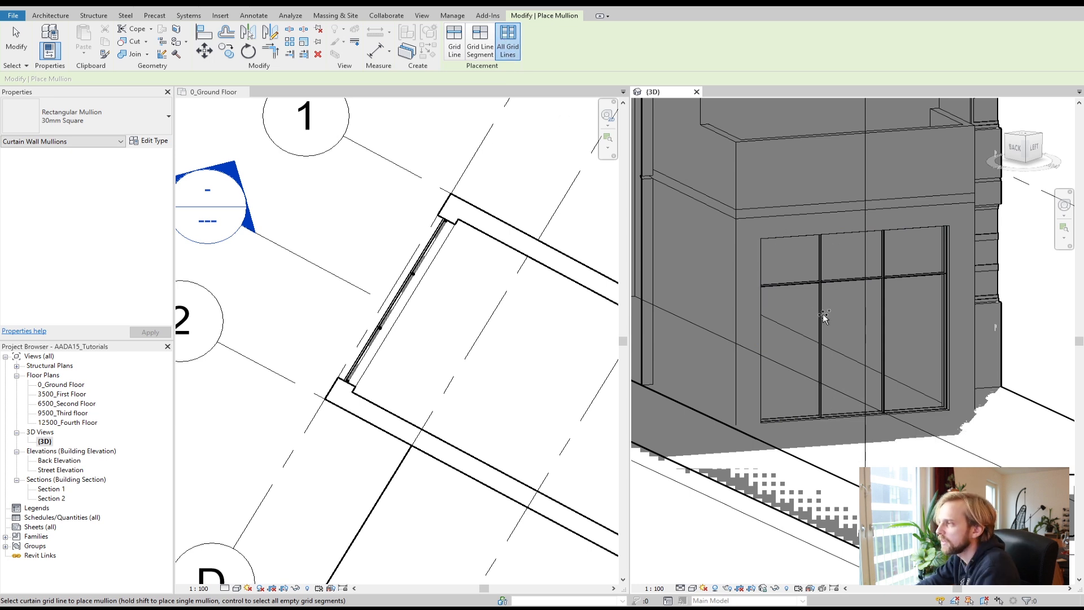
pyautogui.scroll(2, 859, 305)
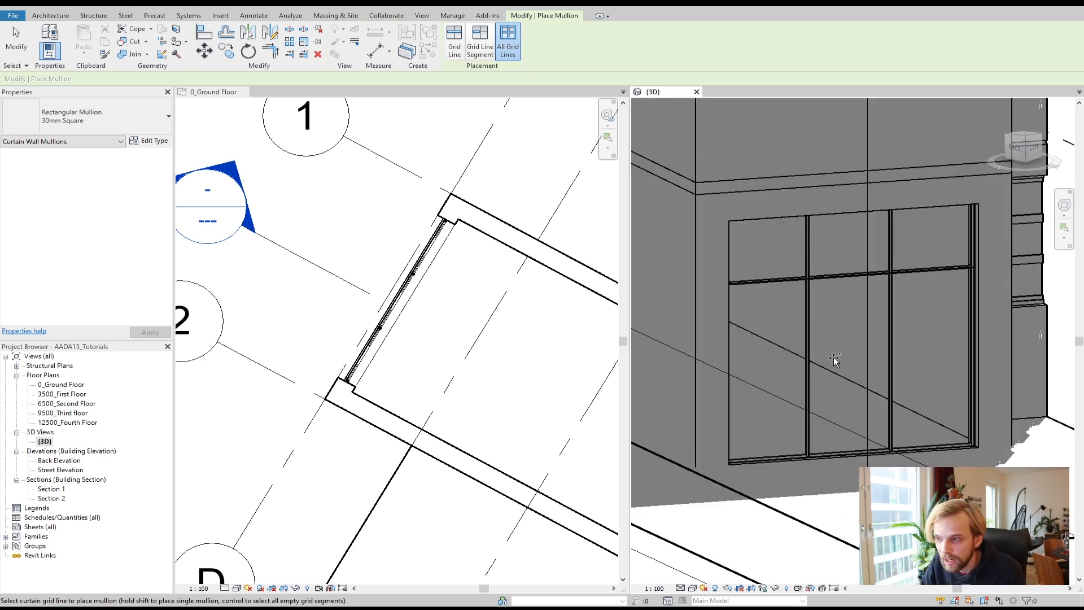
pyautogui.scroll(2, 379, 338)
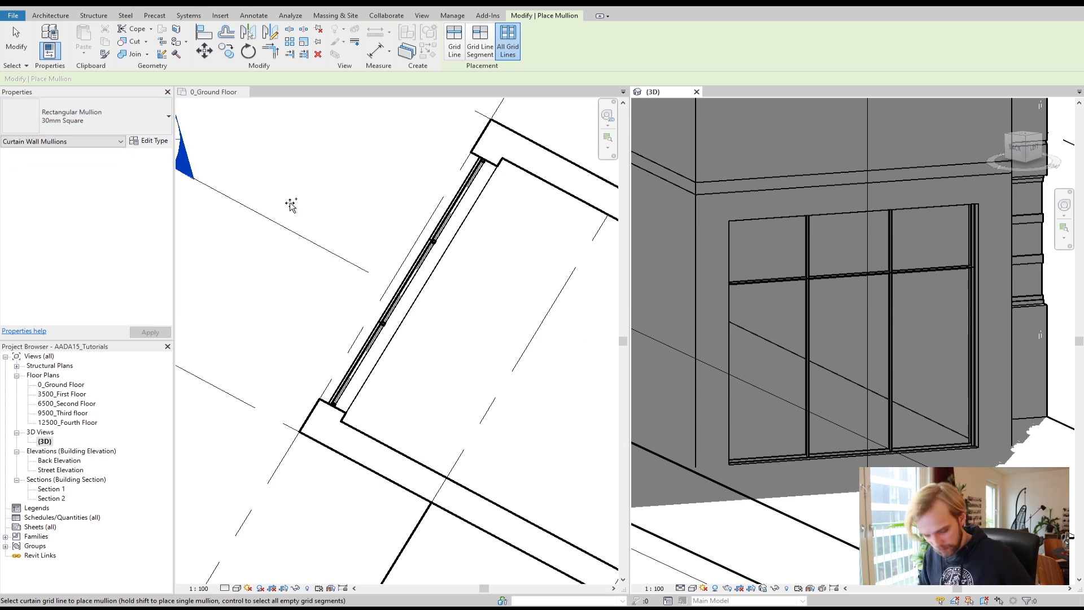
pyautogui.hotkey('ctrl', 'z')
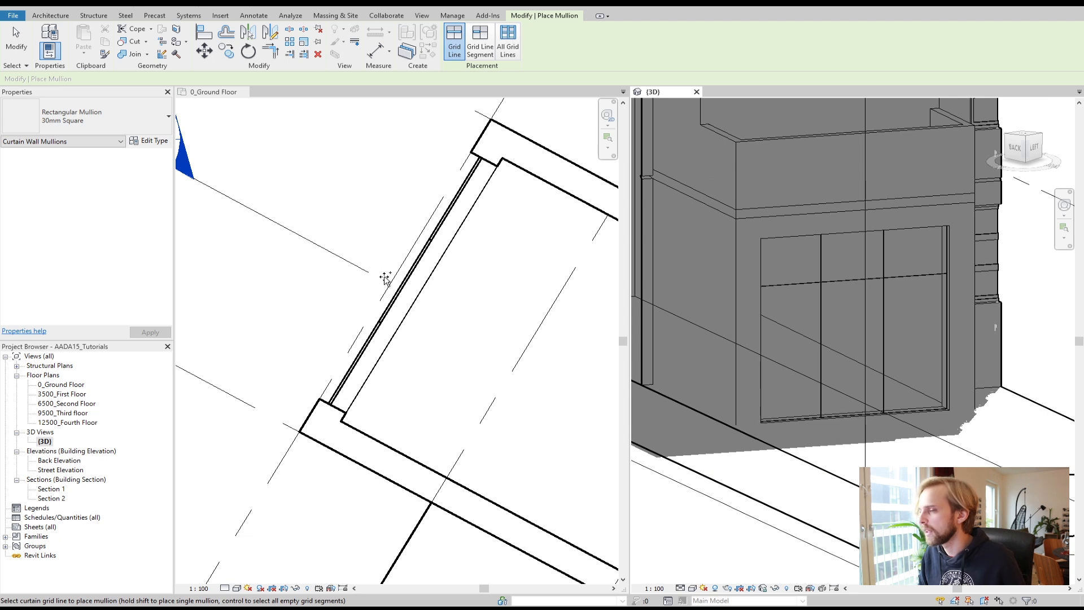
# Step: Switch the mullion type to 50 x 150mm and place mullions on all grid lines of the curtain wall
pyautogui.click(97, 125)
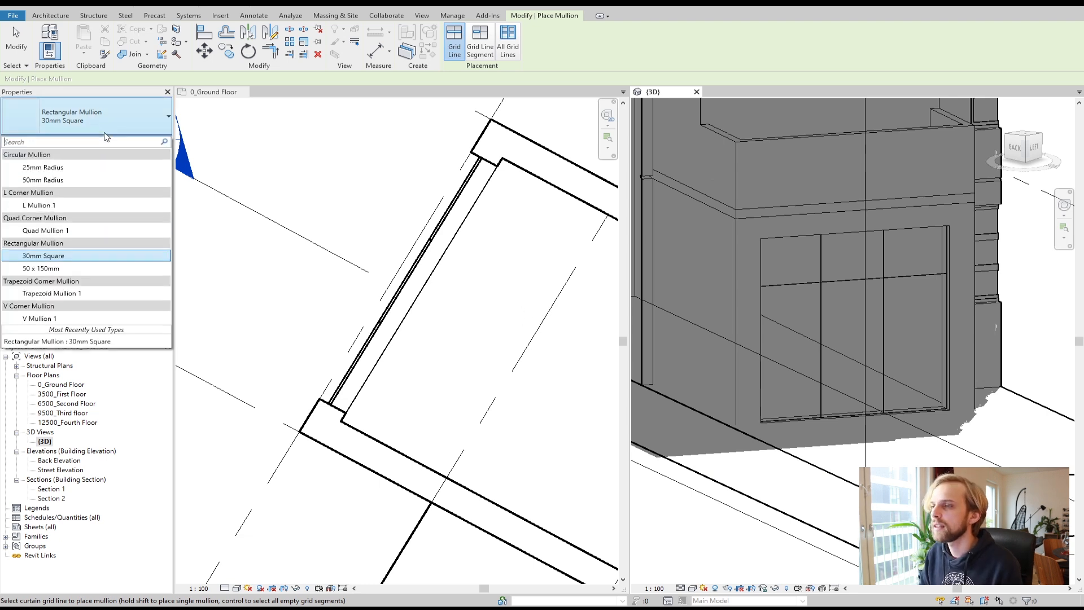
pyautogui.click(85, 270)
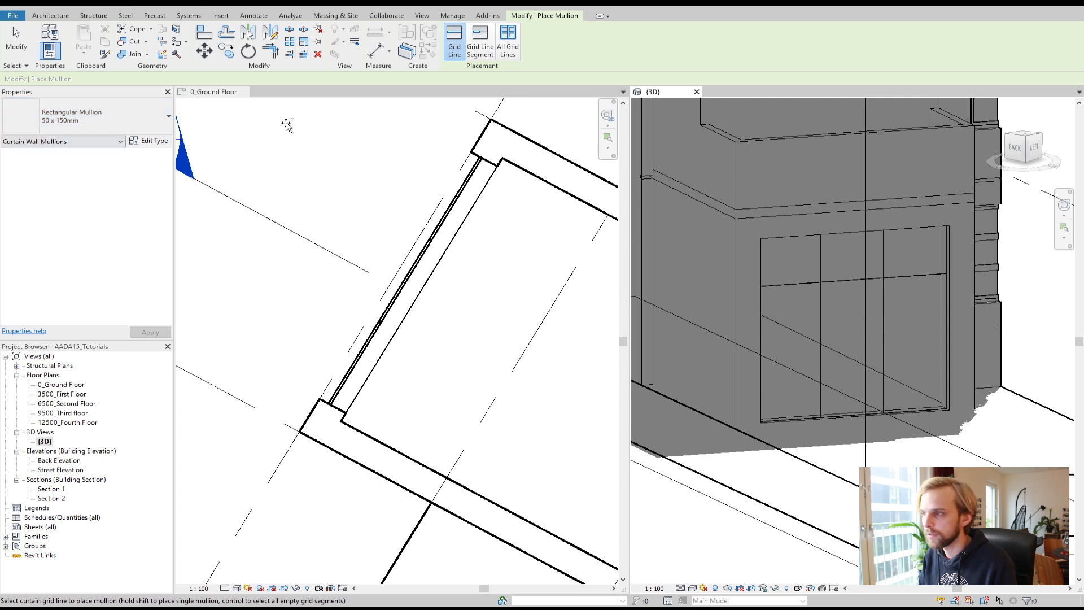
pyautogui.click(515, 52)
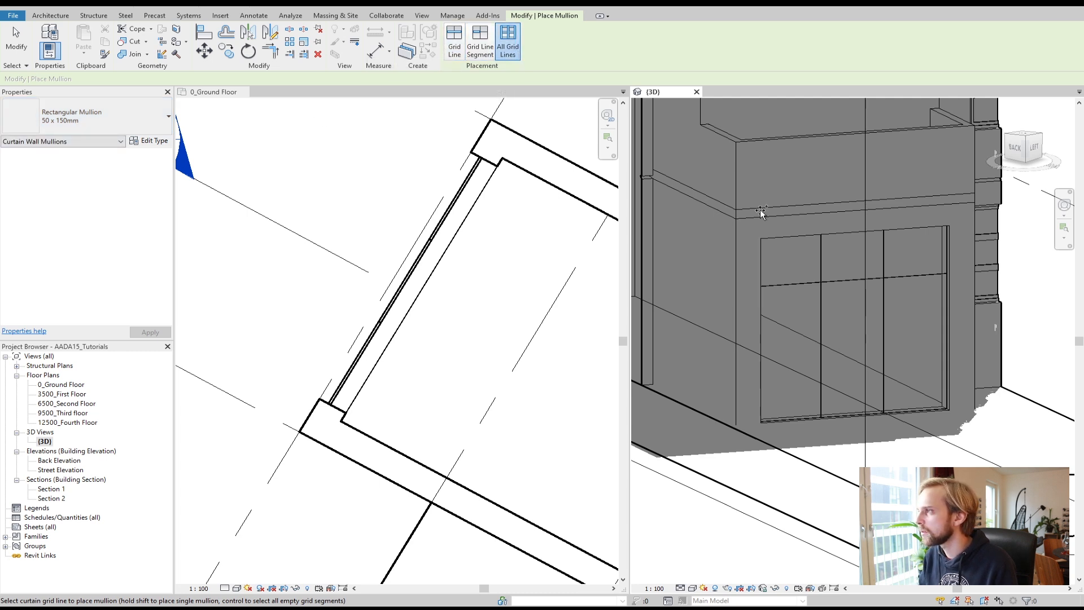
pyautogui.click(822, 259)
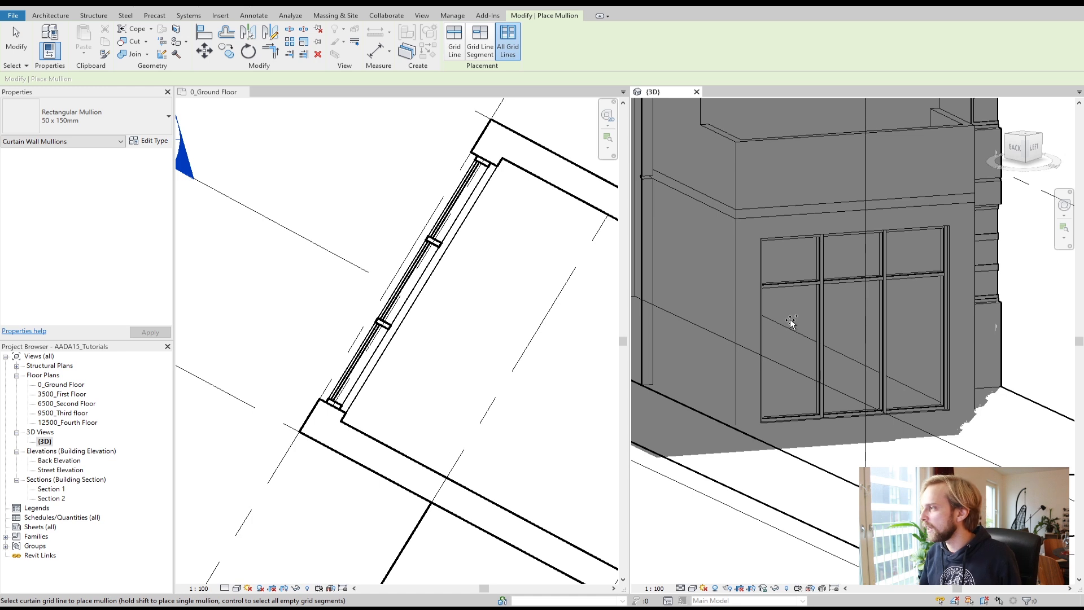
pyautogui.scroll(-1, 790, 321)
pyautogui.scroll(-3, 791, 321)
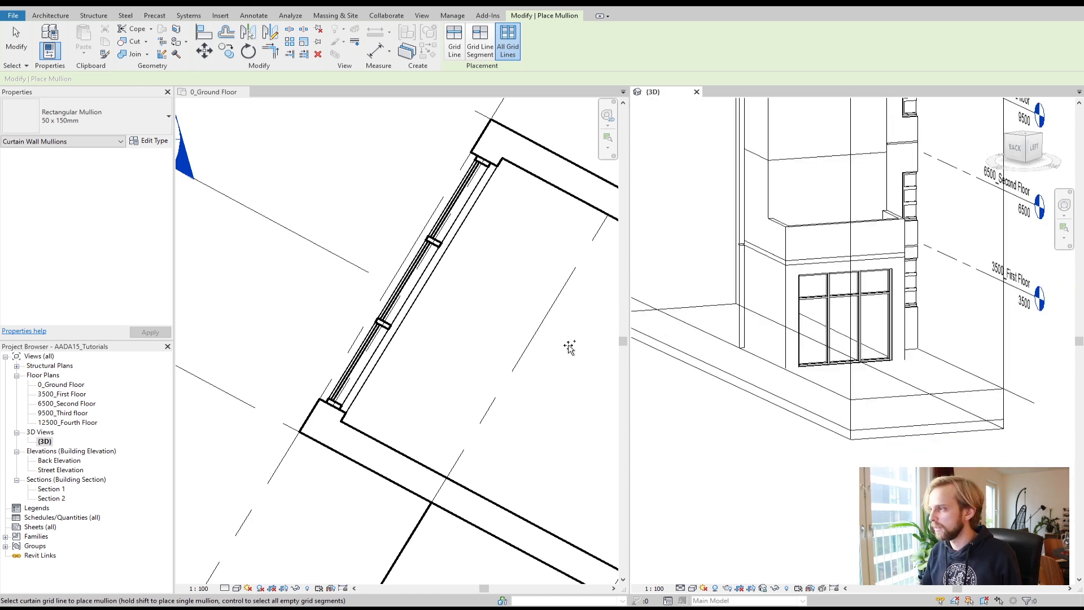
pyautogui.press('Escape')
pyautogui.press('Escape')
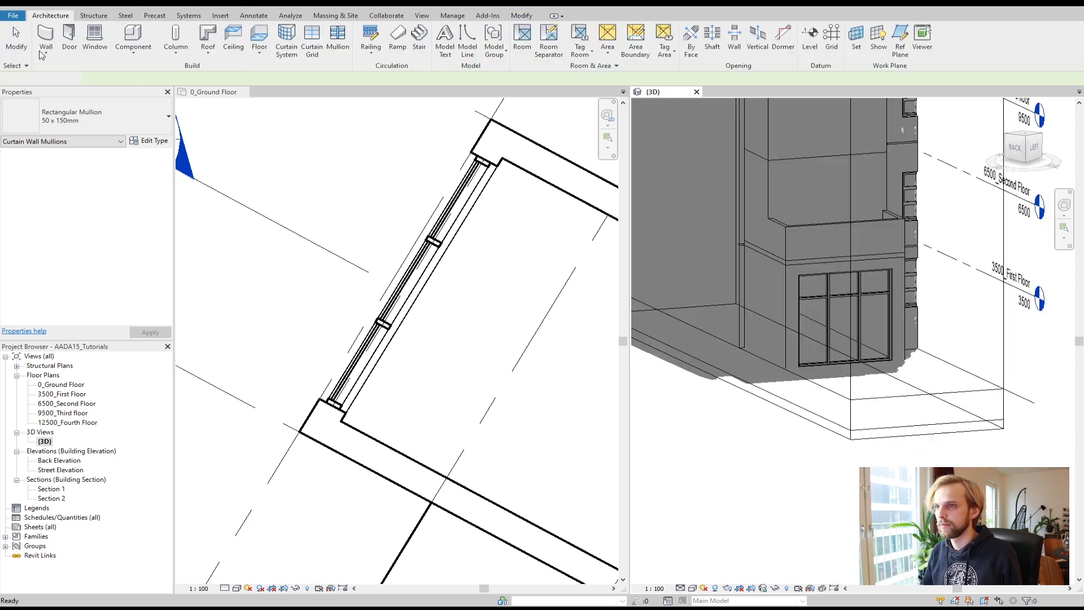
# Step: Open the 3500_First Floor plan view and dock its tab beside the ground-floor plan
pyautogui.scroll(-1, 511, 293)
pyautogui.scroll(-2, 860, 313)
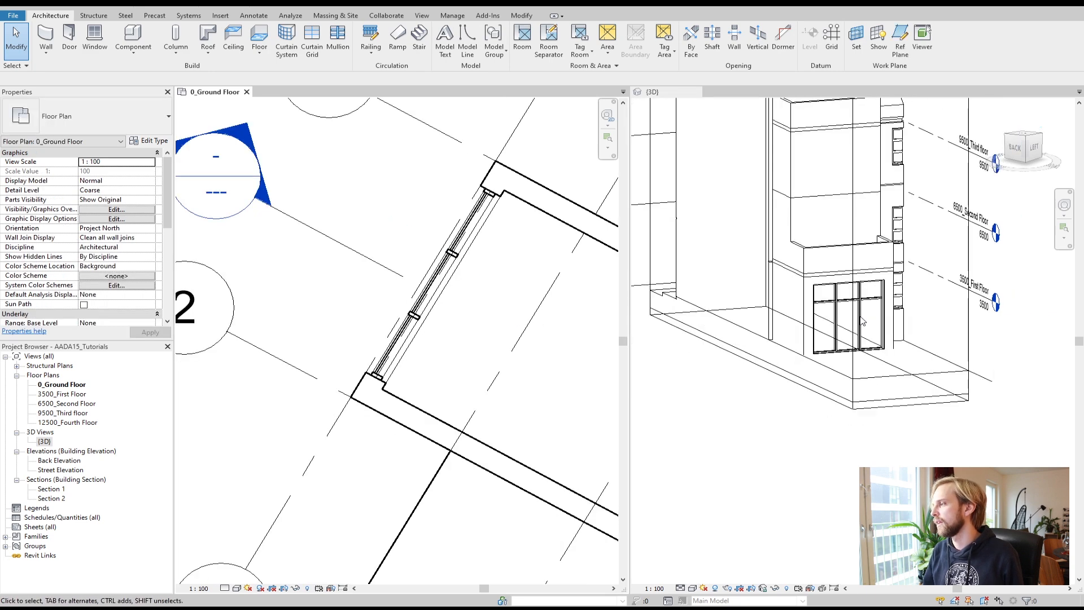
pyautogui.click(781, 466)
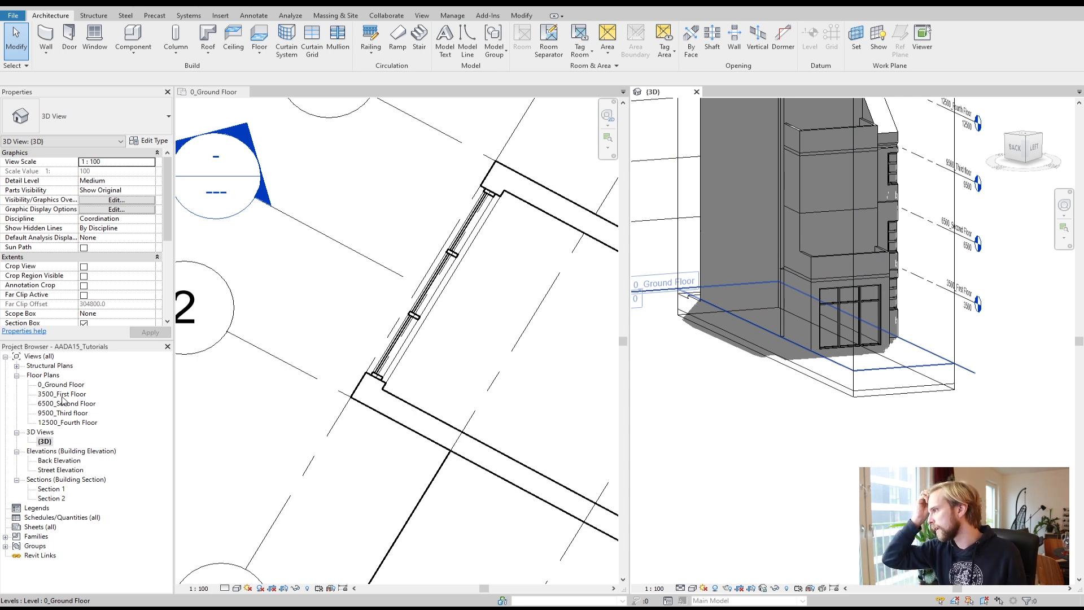
pyautogui.moveTo(745, 419)
pyautogui.keyDown('shift'); pyautogui.mouseDown(button='middle')
pyautogui.moveTo(869, 443)
pyautogui.moveTo(847, 375)
pyautogui.moveTo(870, 417)
pyautogui.moveTo(875, 328)
pyautogui.moveTo(868, 382)
pyautogui.mouseUp(button='middle'); pyautogui.keyUp('shift')
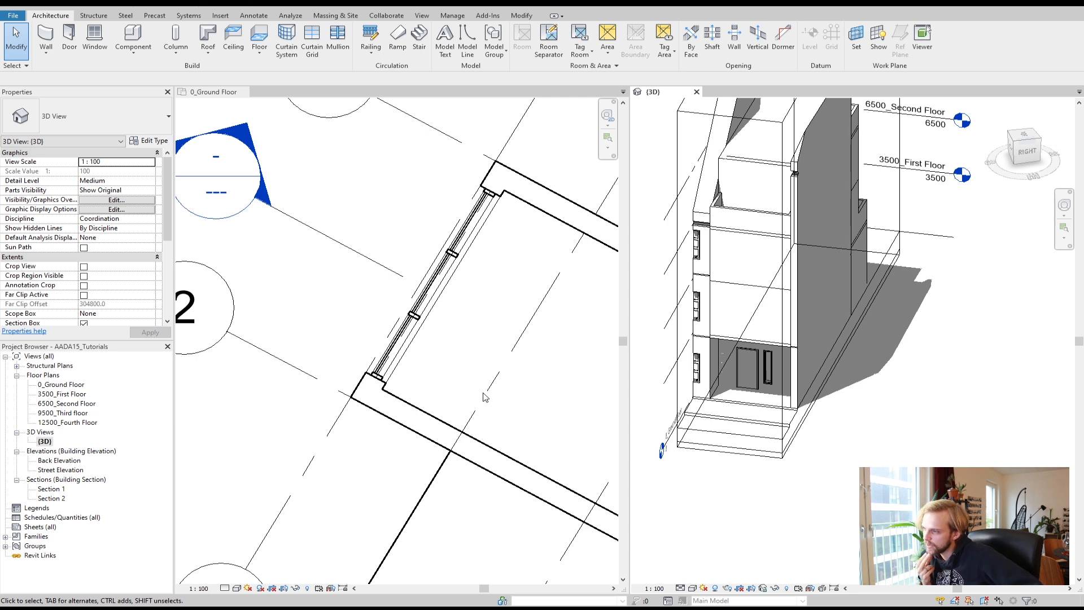
pyautogui.doubleClick(49, 396)
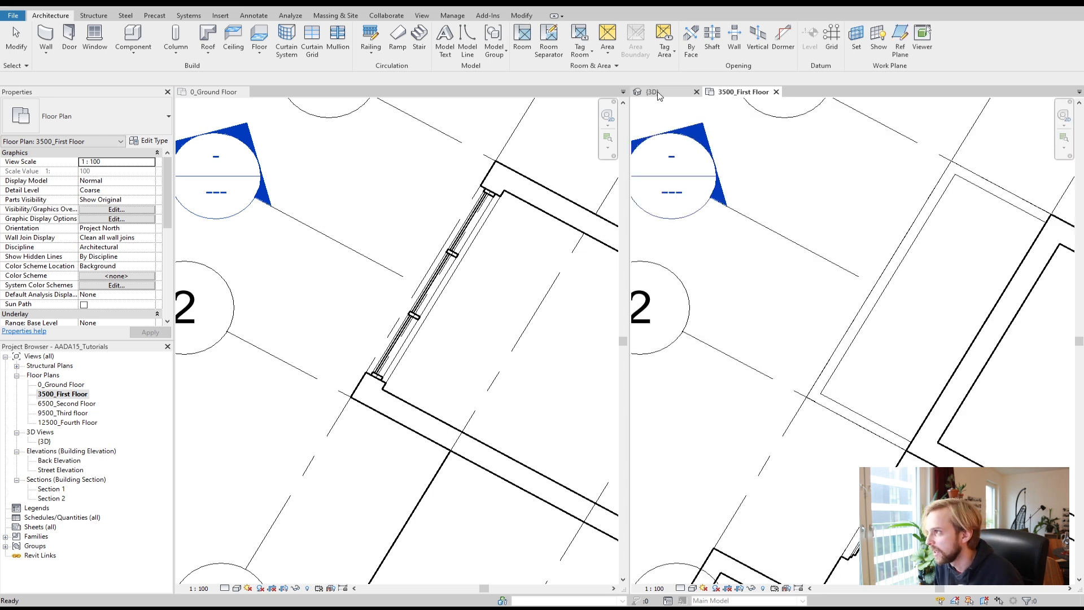
pyautogui.moveTo(741, 91); pyautogui.dragTo(288, 98)
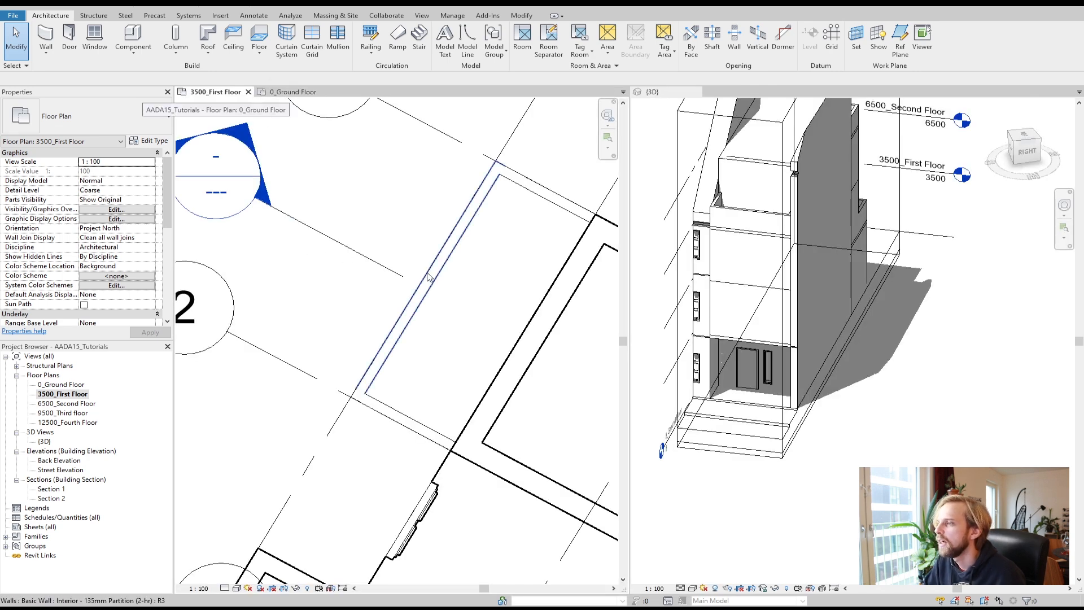
# Step: Cut a rectangular Wall Opening into the first-floor front wall above the storefront, spanning most of the wall
pyautogui.scroll(-3, 446, 291)
pyautogui.moveTo(500, 331); pyautogui.dragTo(186, 250, button='middle')
pyautogui.moveTo(562, 413); pyautogui.dragTo(400, 298, button='middle')
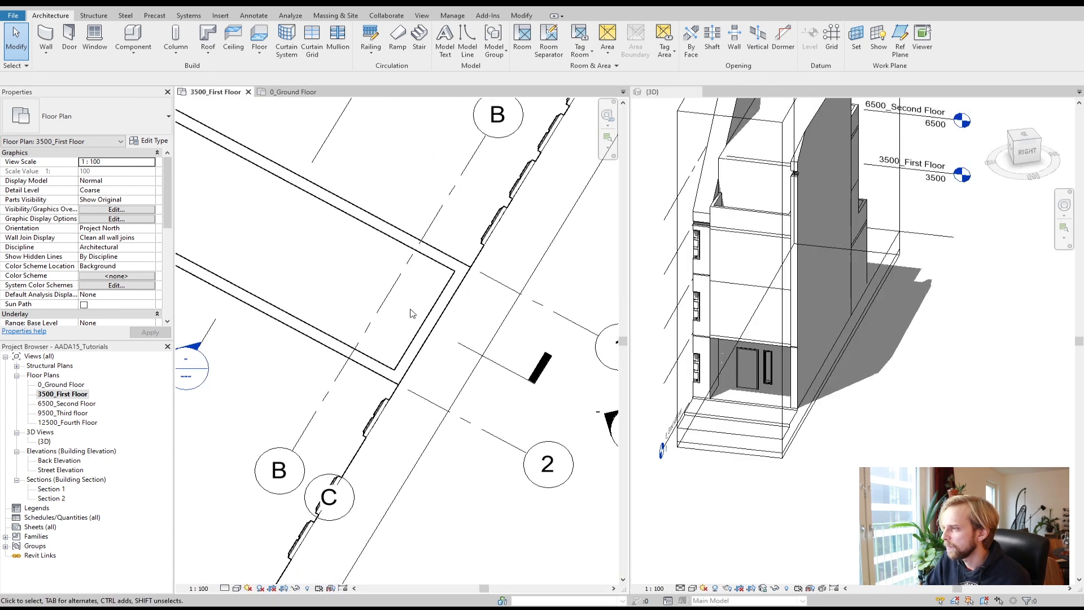
pyautogui.click(377, 373)
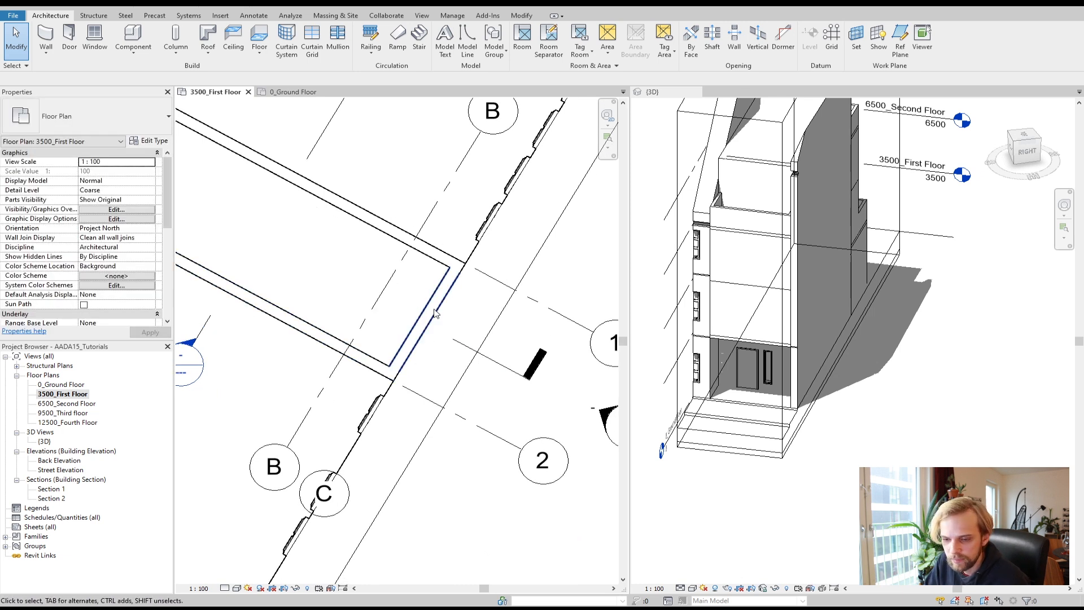
pyautogui.click(734, 37)
pyautogui.scroll(2, 404, 359)
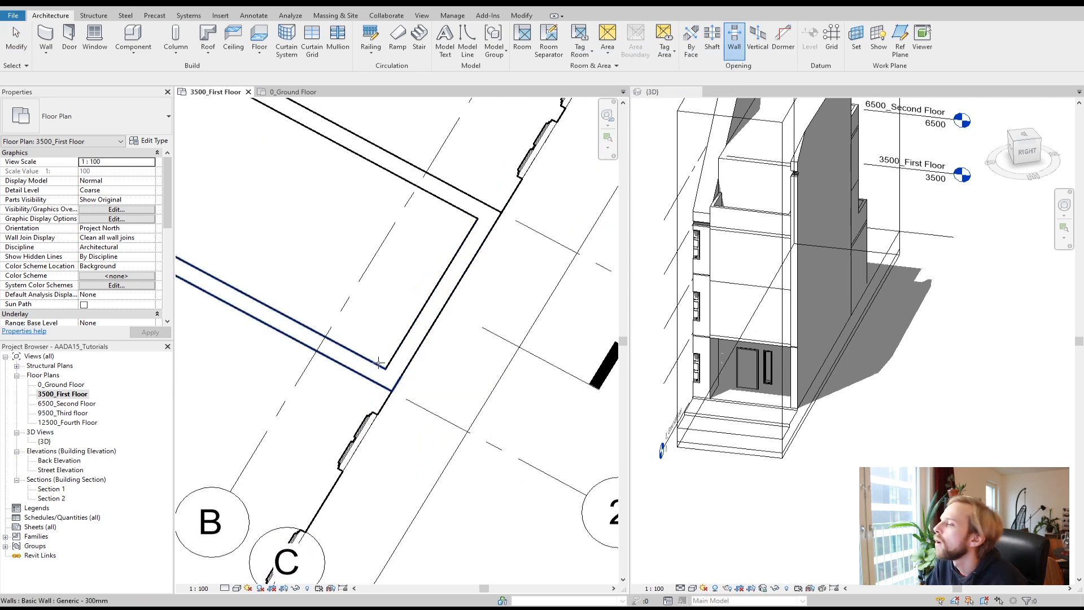
pyautogui.click(388, 370)
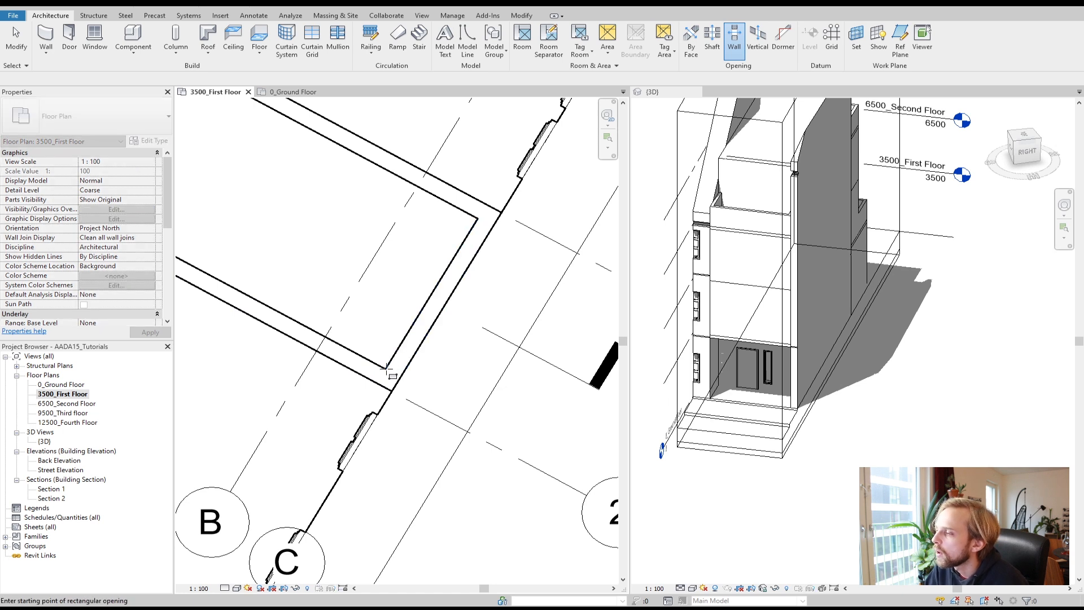
pyautogui.click(390, 367)
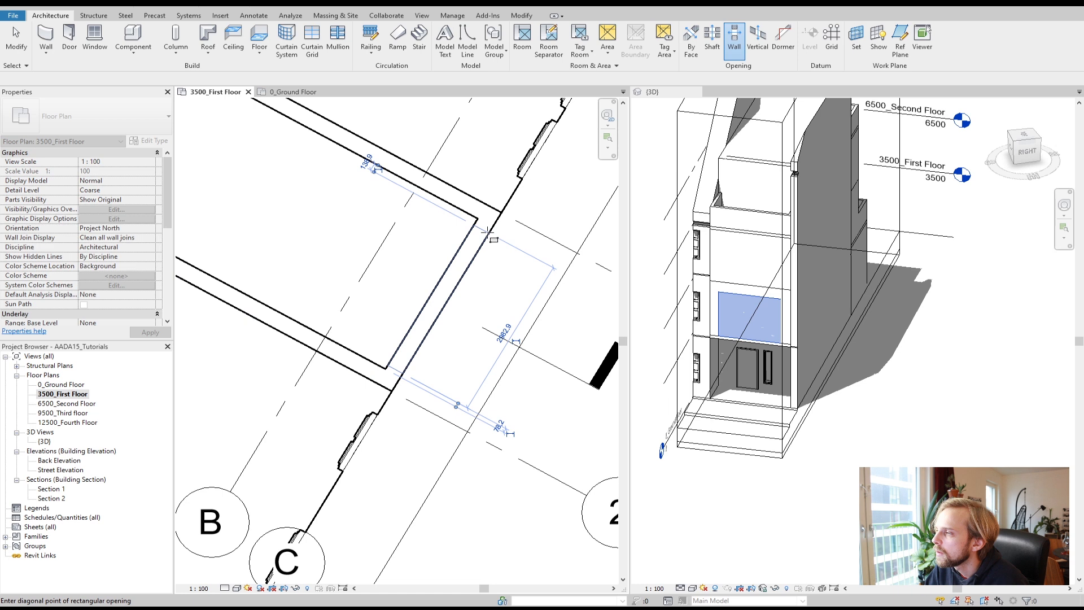
pyautogui.click(489, 230)
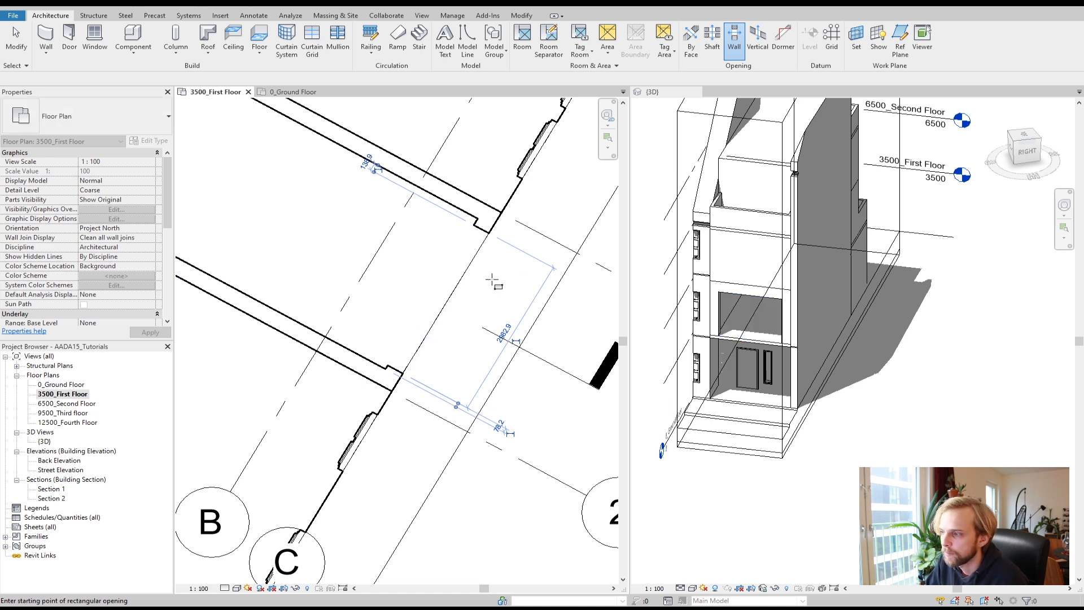
# Step: Select the wall opening and drag its end to make it narrower
pyautogui.click(16, 40)
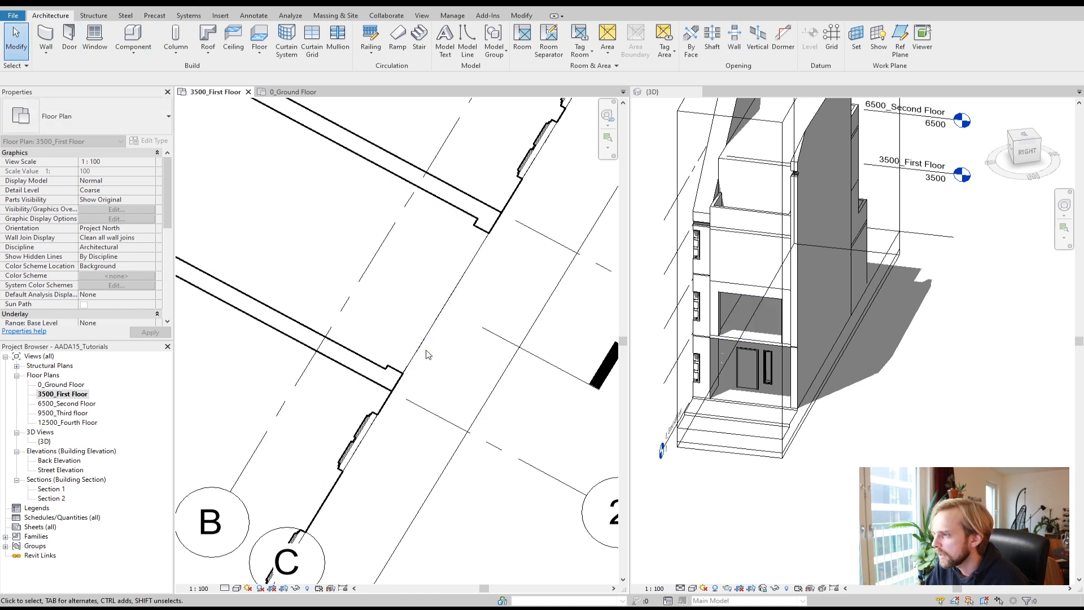
pyautogui.click(438, 299)
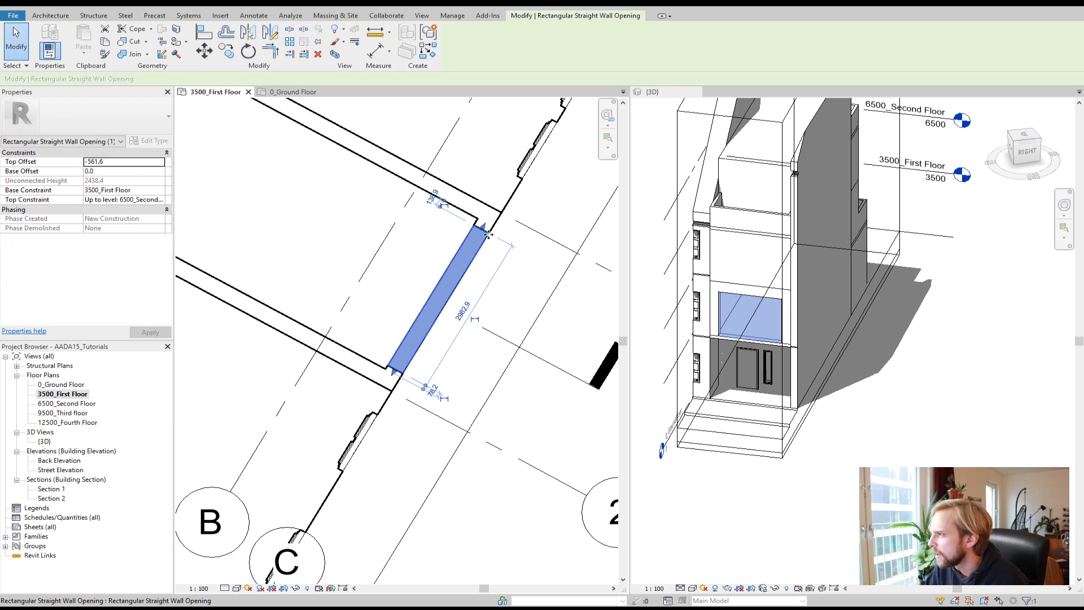
pyautogui.moveTo(488, 234); pyautogui.dragTo(449, 291)
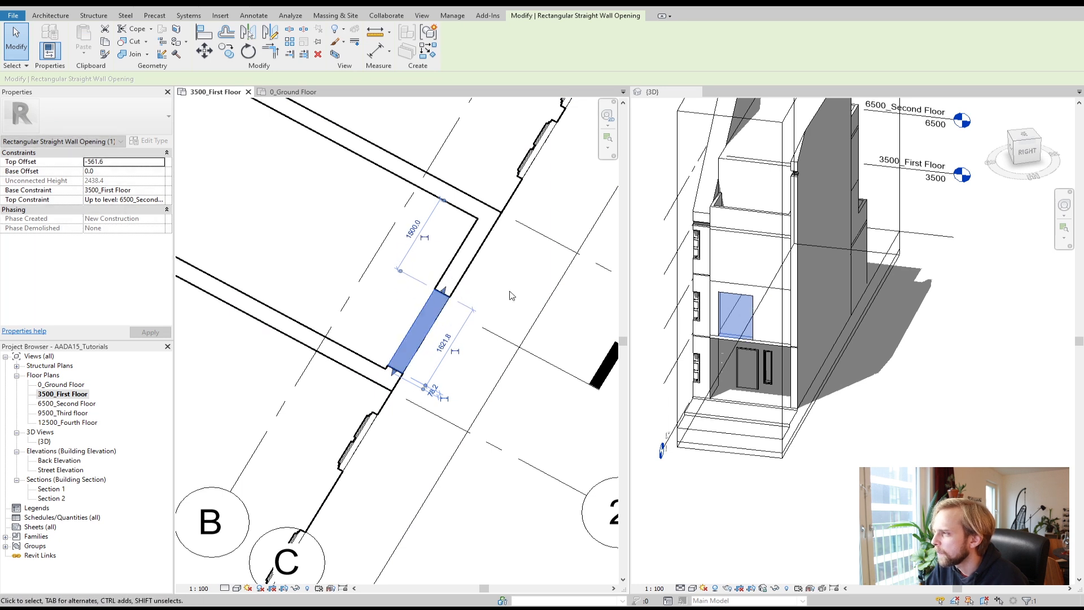
# Step: Set the wall opening's width dimension to 1.5
pyautogui.click(442, 342)
pyautogui.write('1')
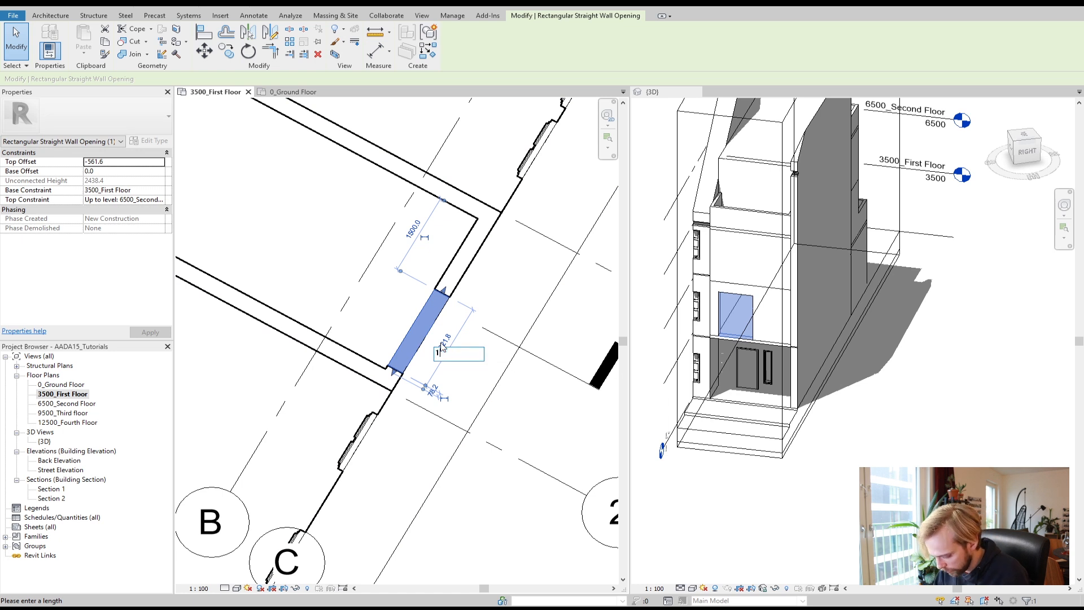
pyautogui.write('.5')
pyautogui.press('Return')
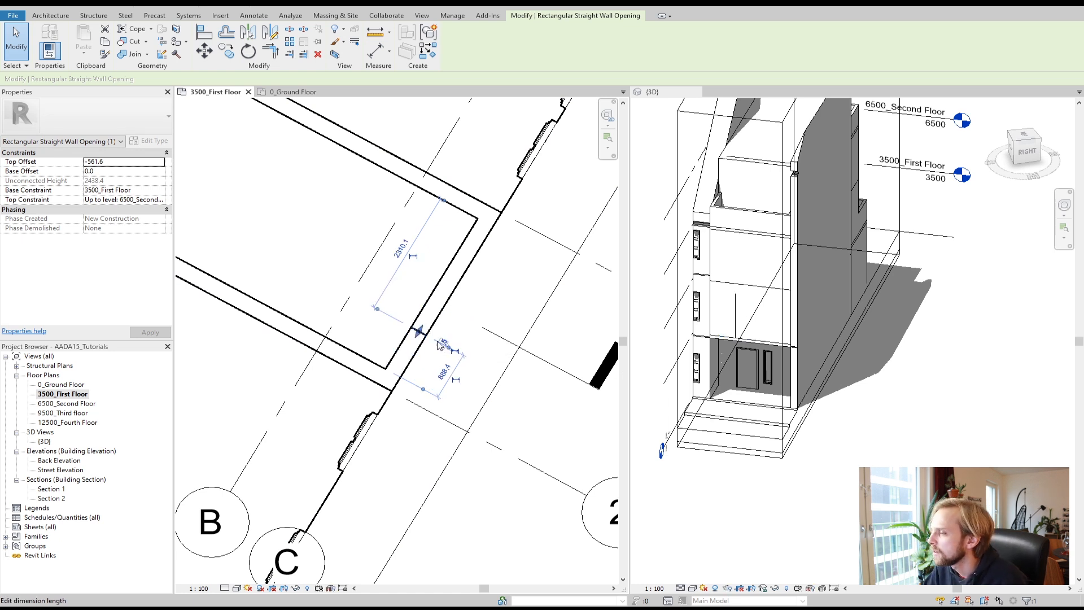
pyautogui.scroll(3, 440, 347)
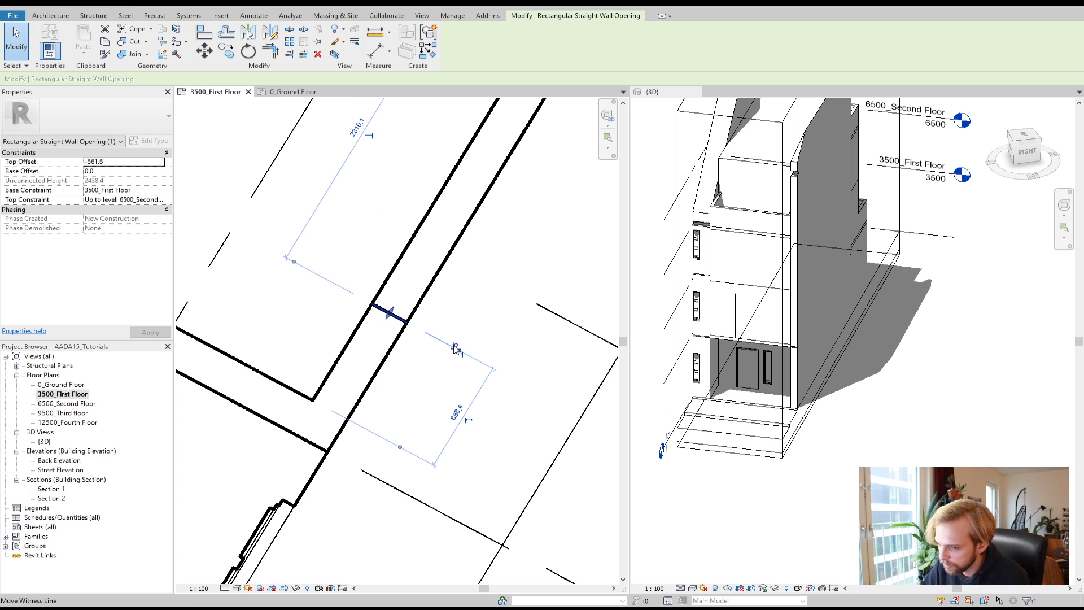
# Step: Set the first-floor wall opening's width to 1500
pyautogui.click(456, 348)
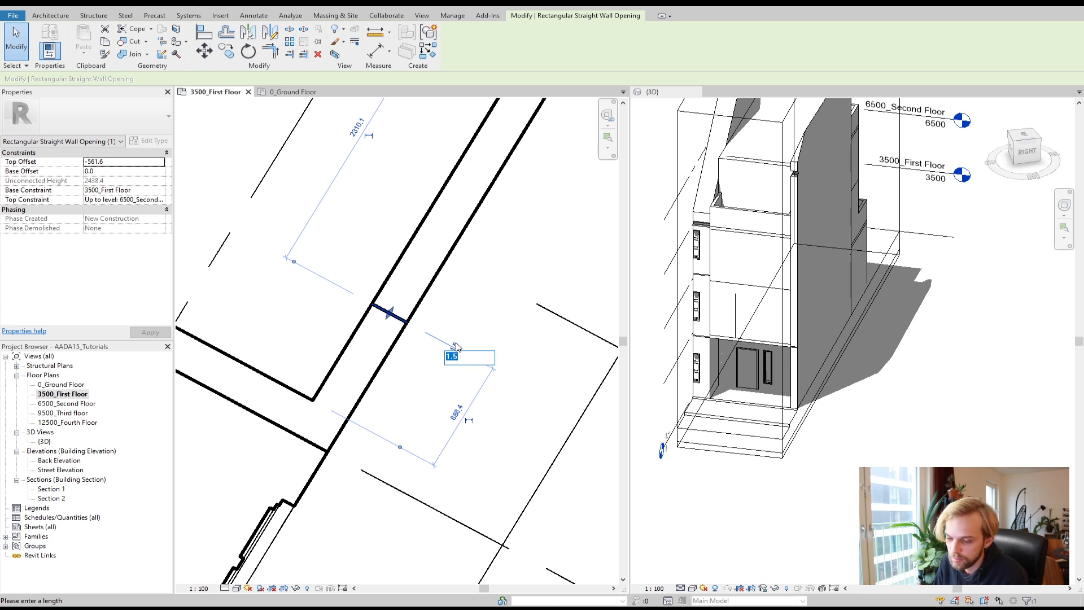
pyautogui.write('1500')
pyautogui.press('Return')
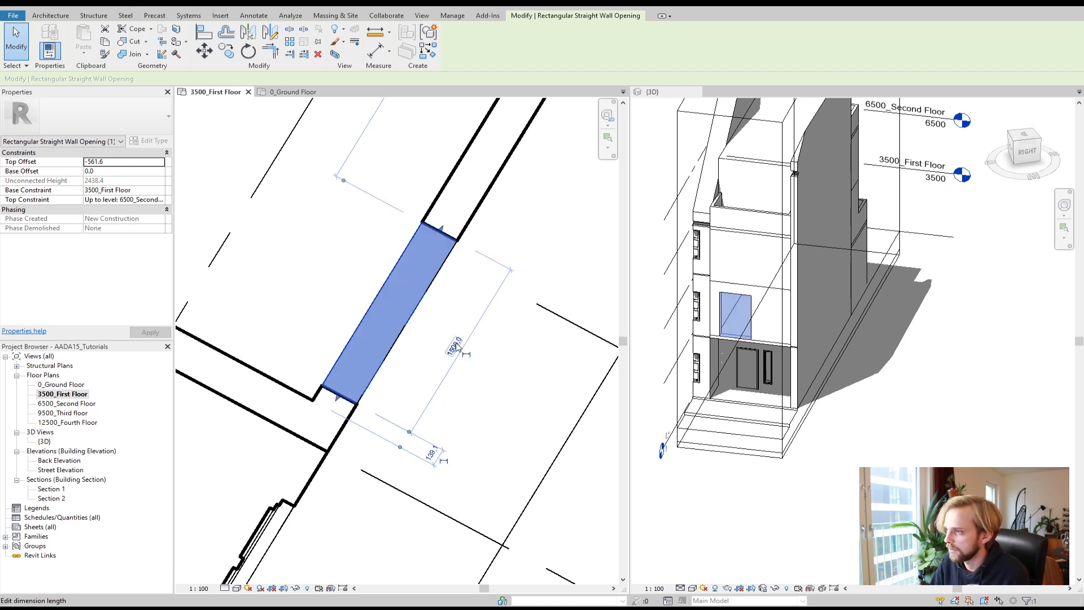
# Step: Try to set the opening's offset from the wall end to 0 and unjoin the walls, then undo it
pyautogui.click(435, 461)
pyautogui.write('0')
pyautogui.press('Return')
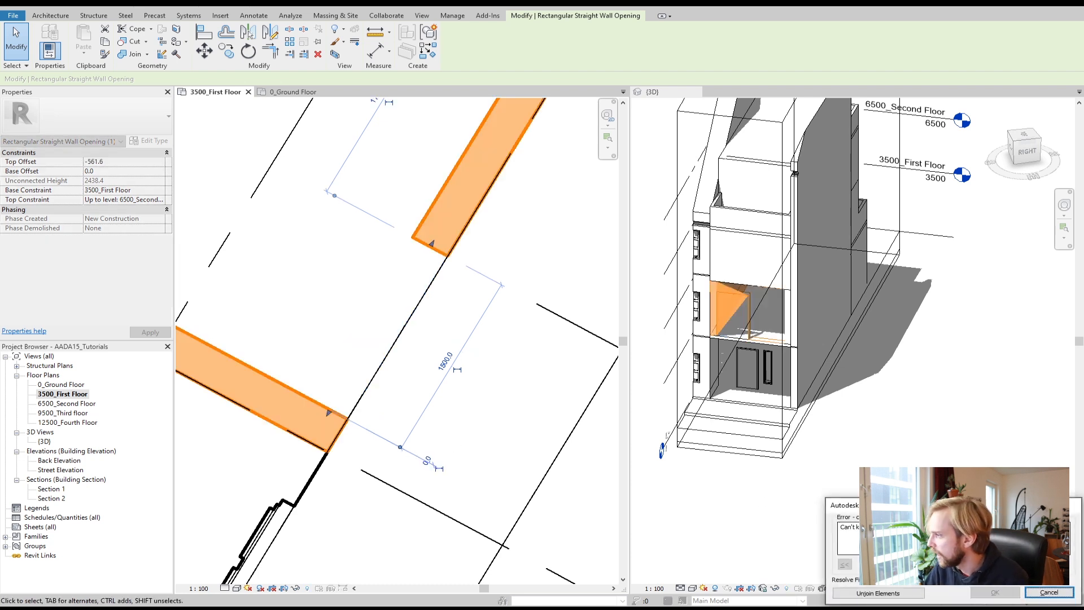
pyautogui.moveTo(884, 505); pyautogui.dragTo(382, 307)
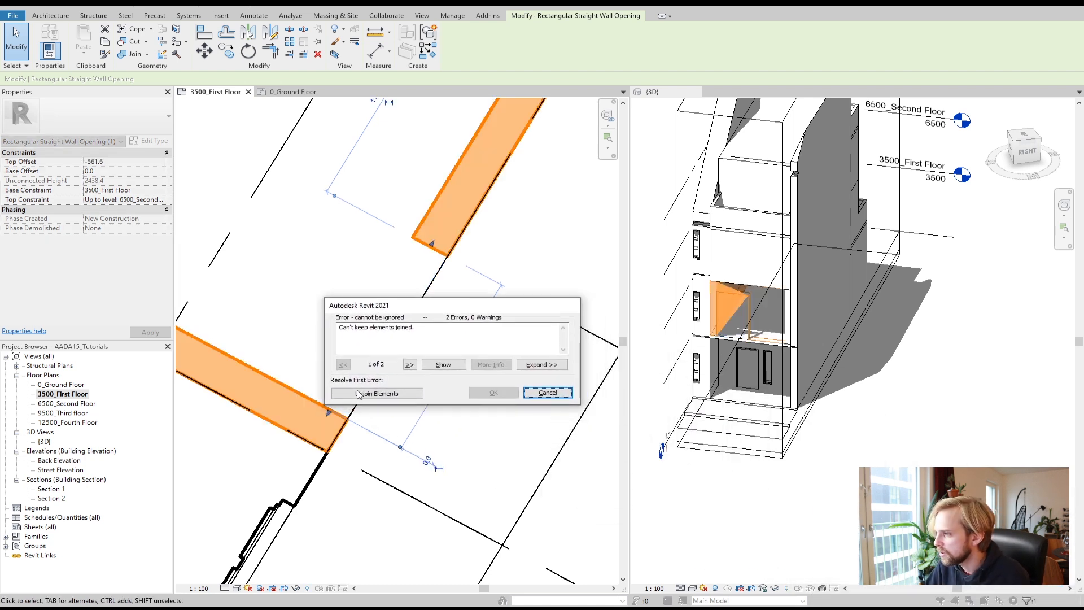
pyautogui.click(386, 393)
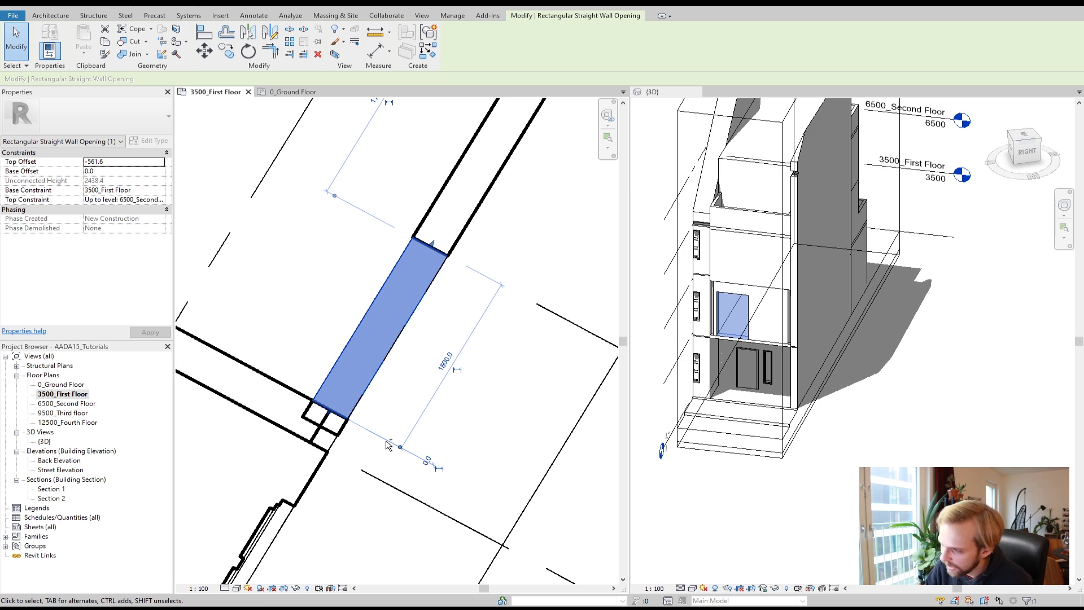
pyautogui.hotkey('ctrl', 'z')
# Step: Set the wall opening's offset from the lower wall corner to 500
pyautogui.click(332, 392)
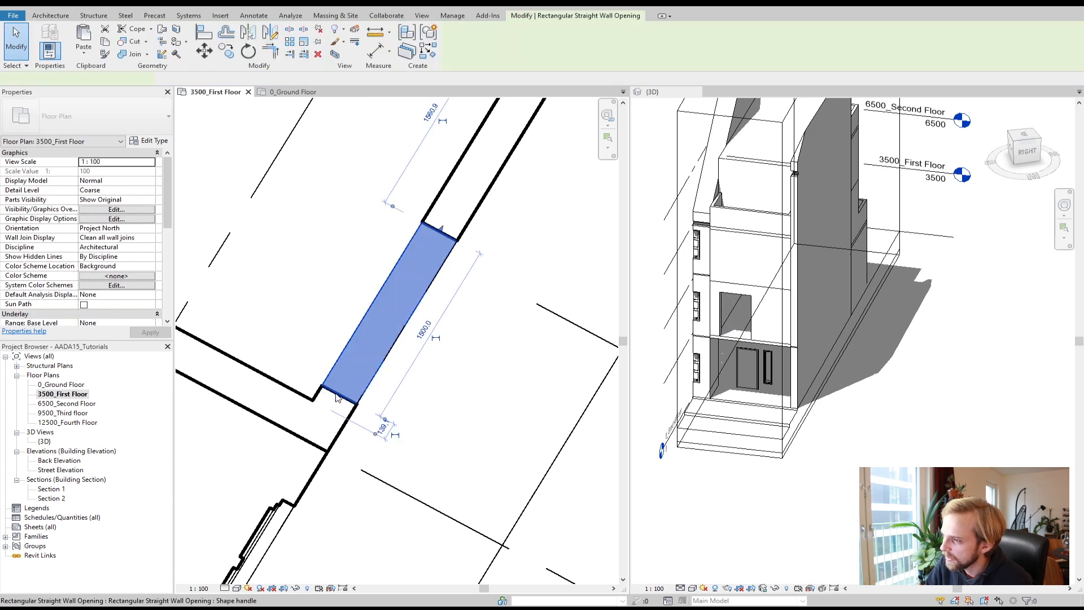
pyautogui.click(384, 433)
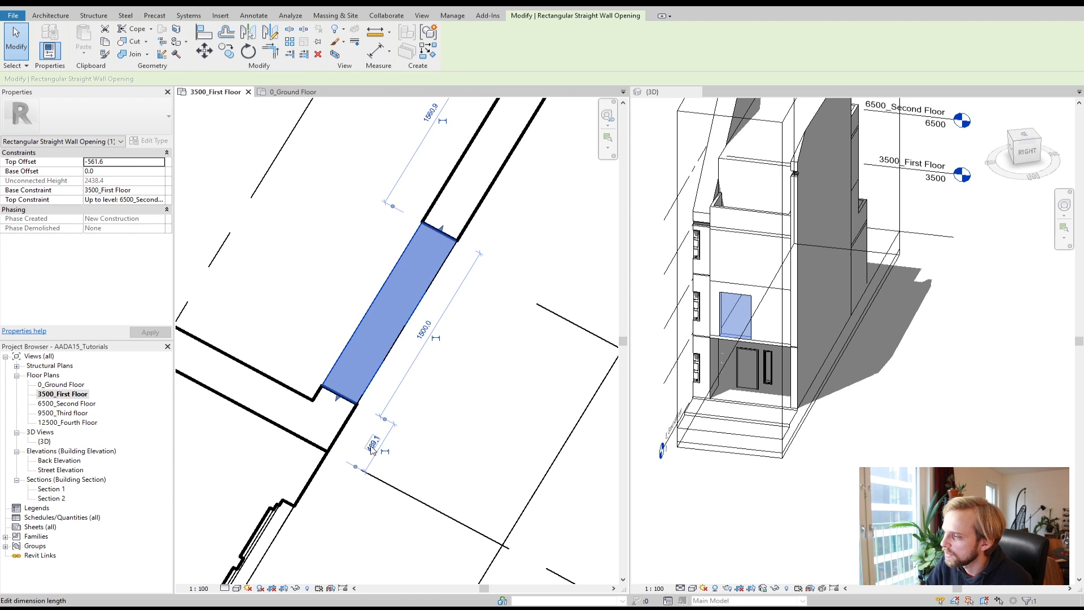
pyautogui.press('Escape')
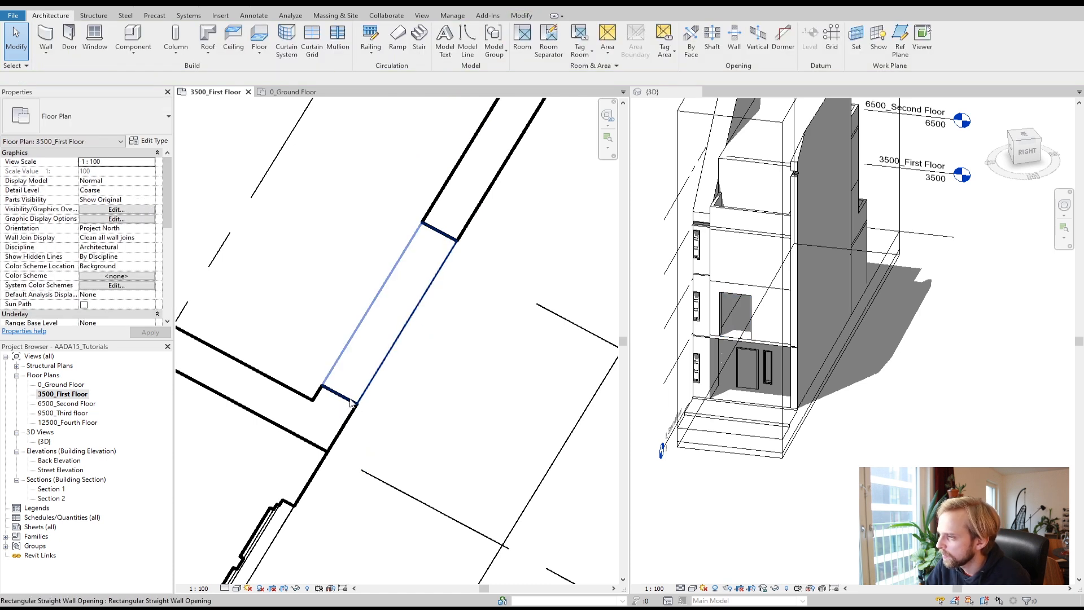
pyautogui.click(350, 400)
pyautogui.click(373, 445)
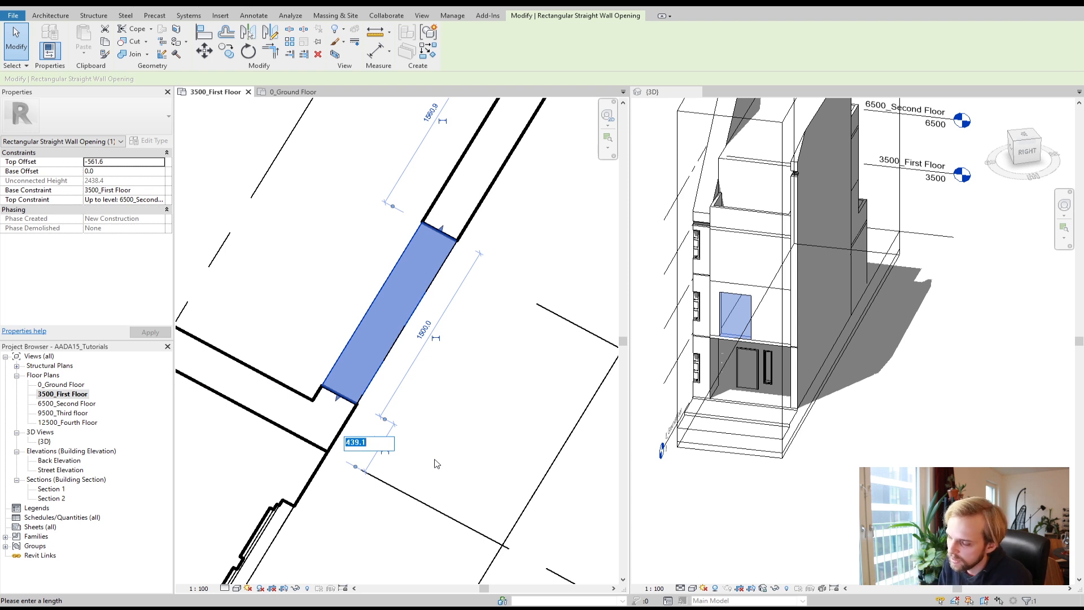
pyautogui.write('500')
pyautogui.press('Return')
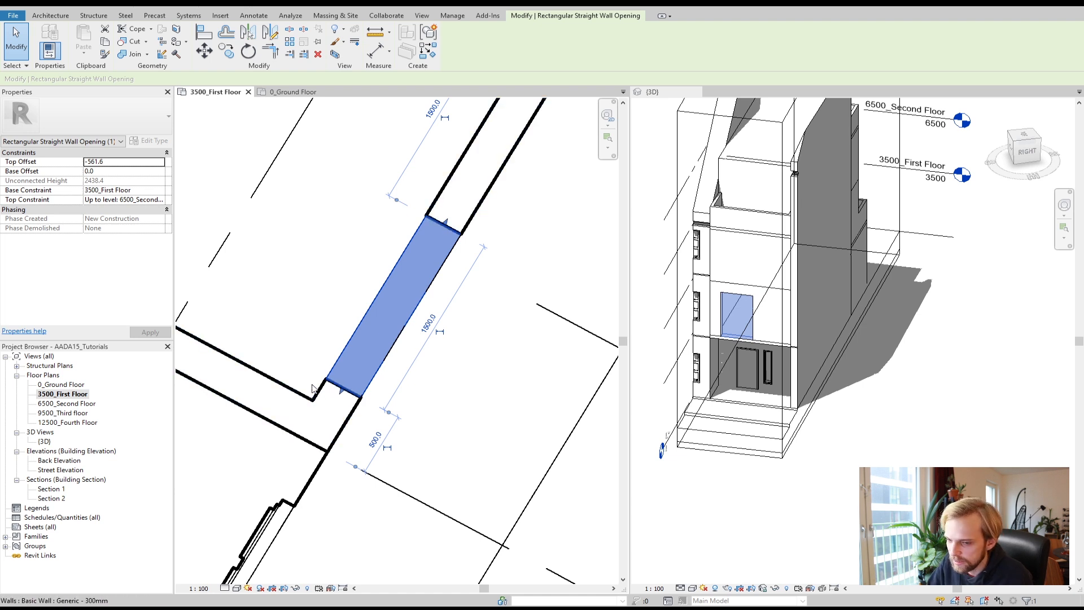
# Step: Sketch and finish a small rectangular Shaft opening in the recess of the first-floor wall
pyautogui.click(496, 418)
pyautogui.moveTo(480, 338); pyautogui.dragTo(475, 362, button='middle')
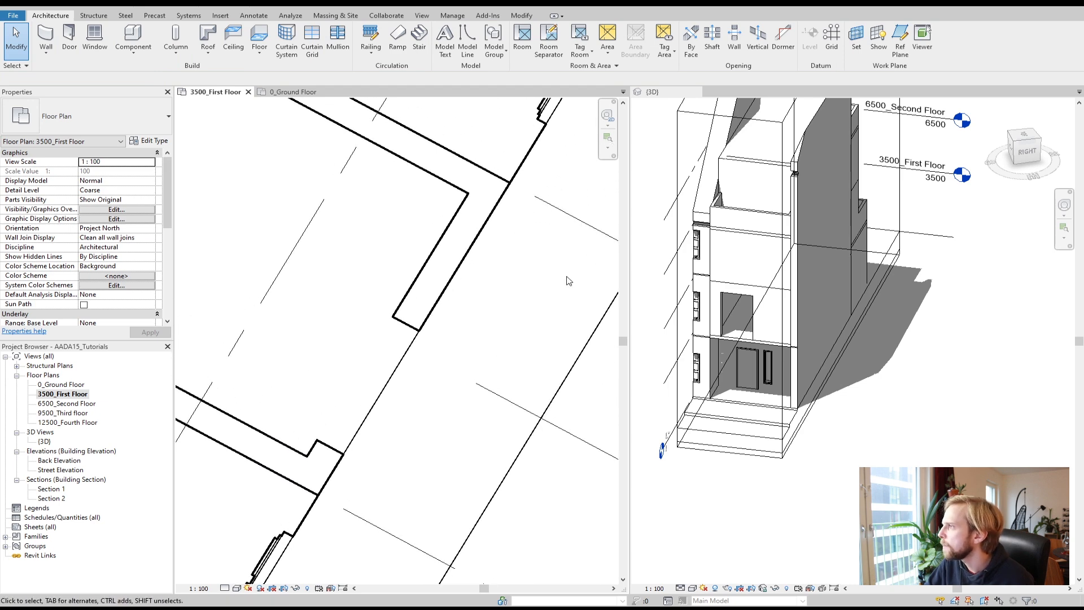
pyautogui.click(714, 56)
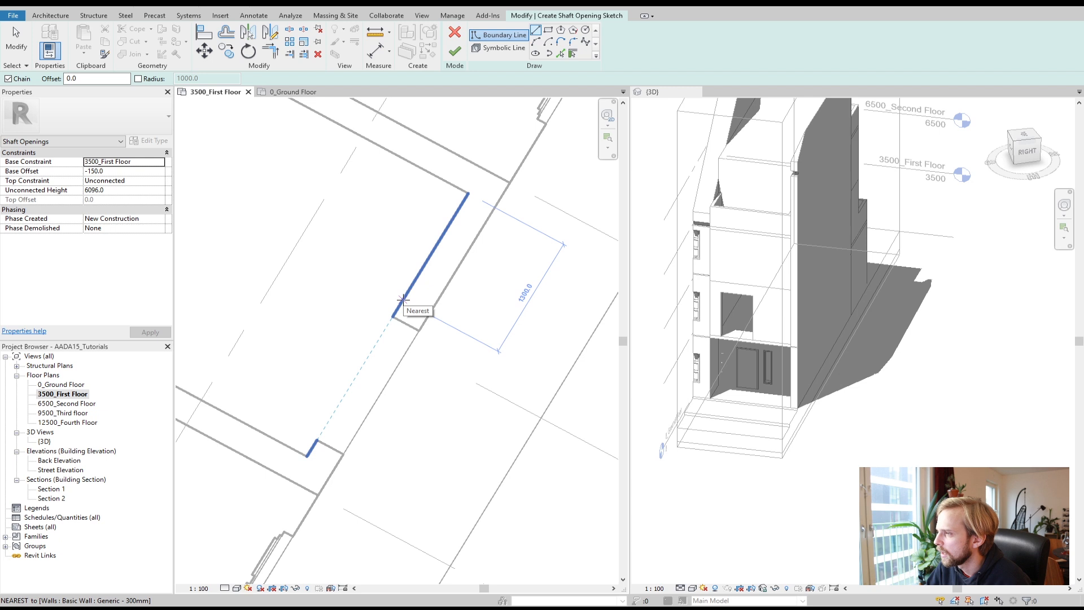
pyautogui.click(395, 315)
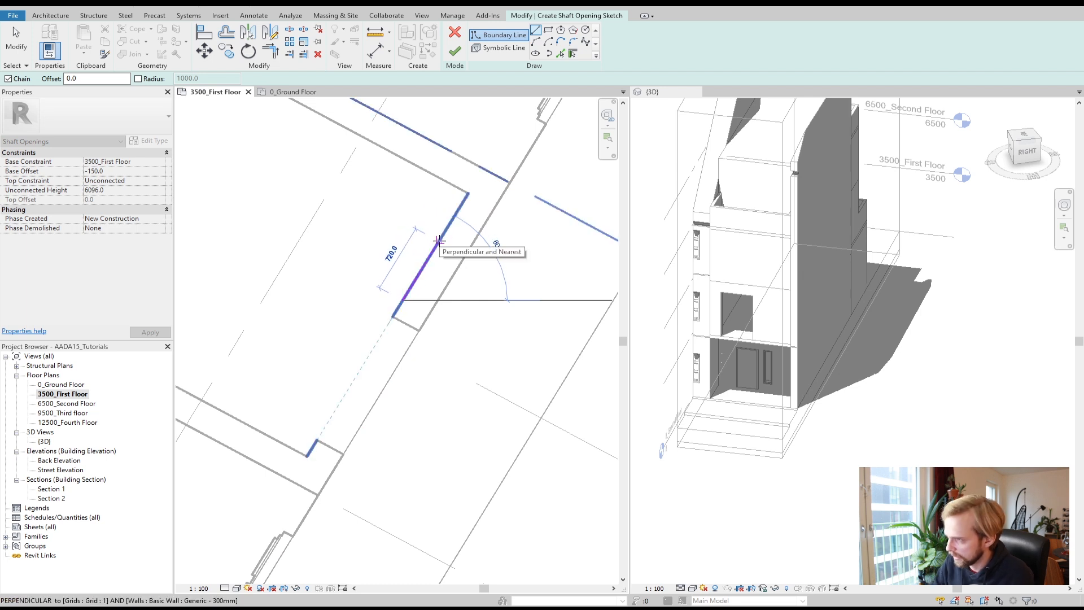
pyautogui.write('720')
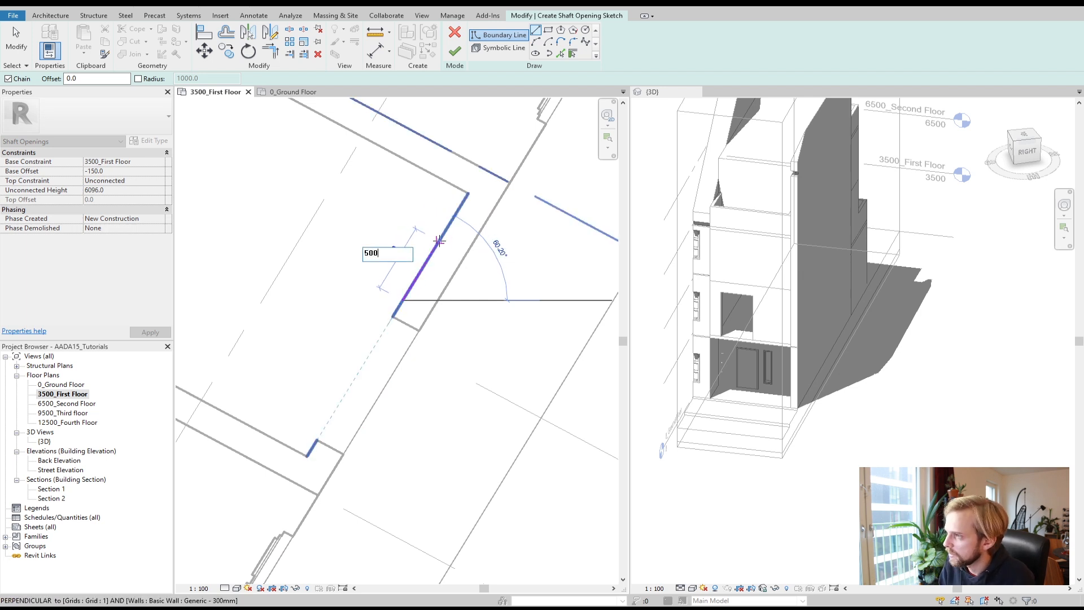
pyautogui.press('Return')
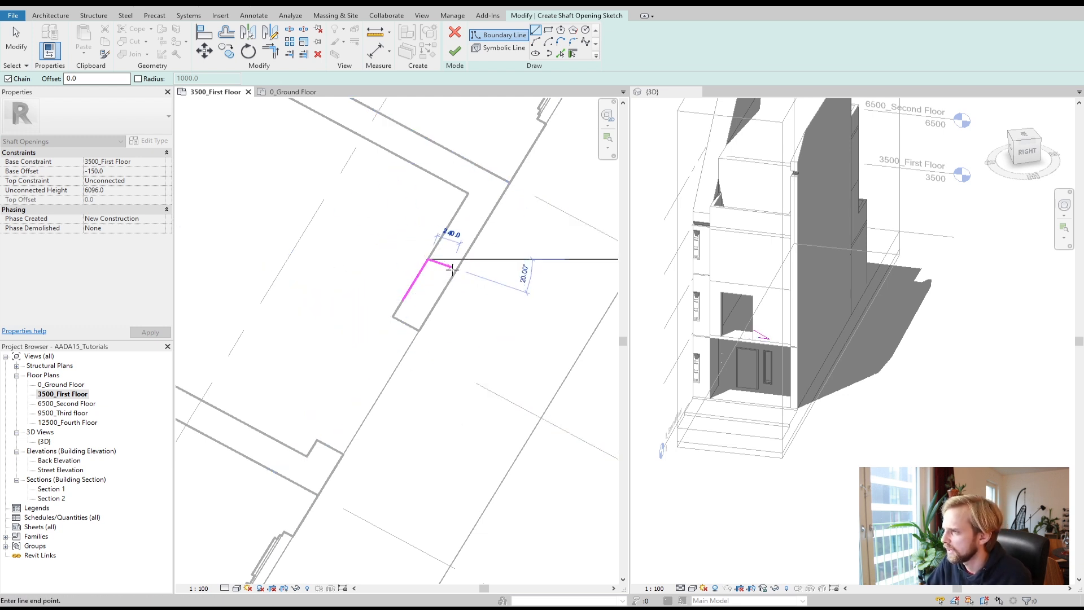
pyautogui.click(453, 274)
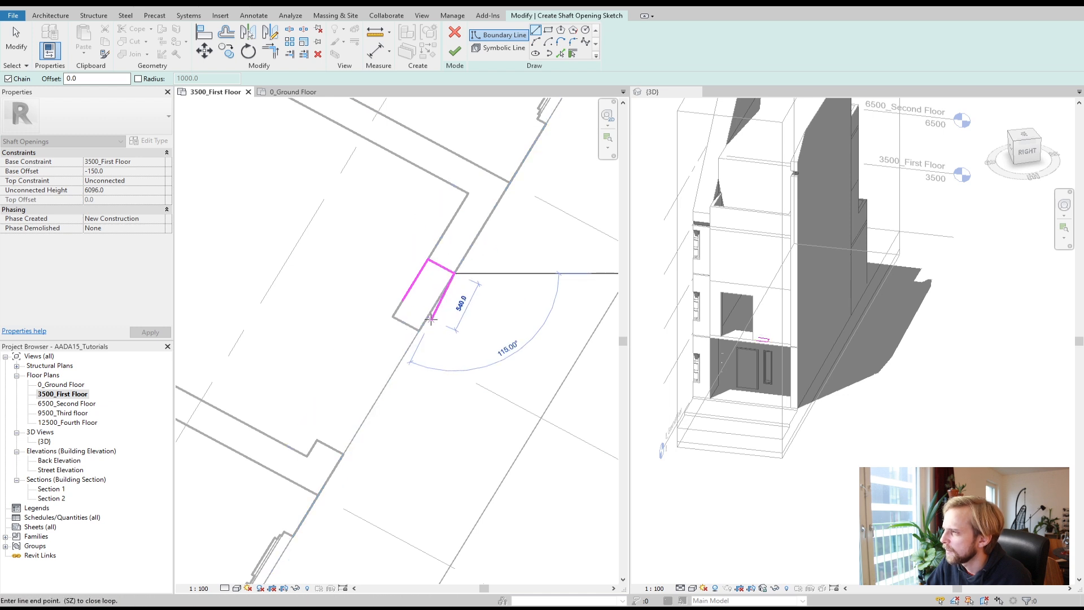
pyautogui.click(430, 314)
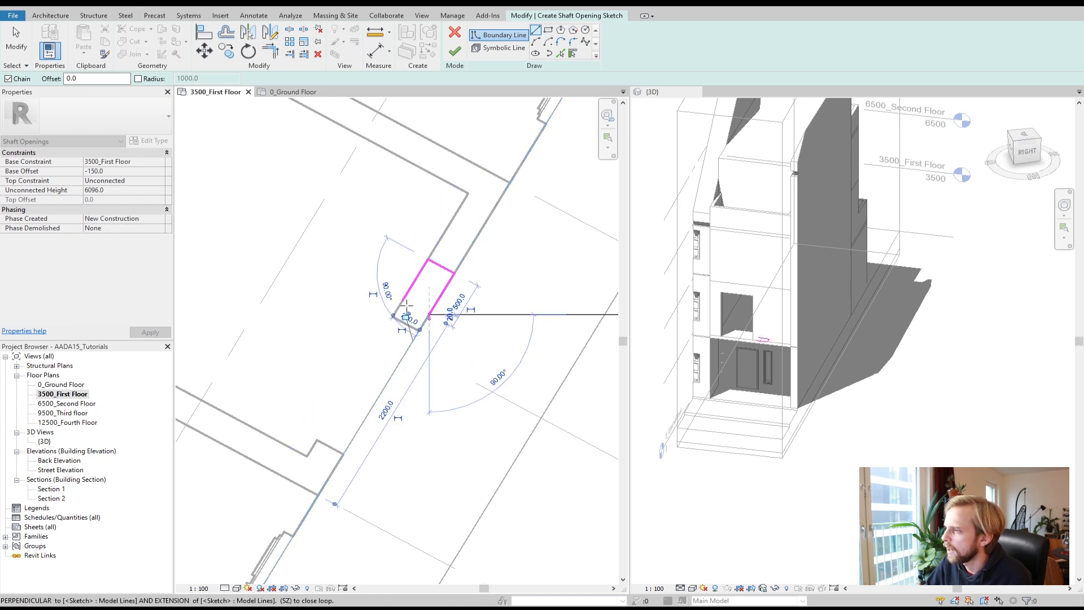
pyautogui.click(390, 309)
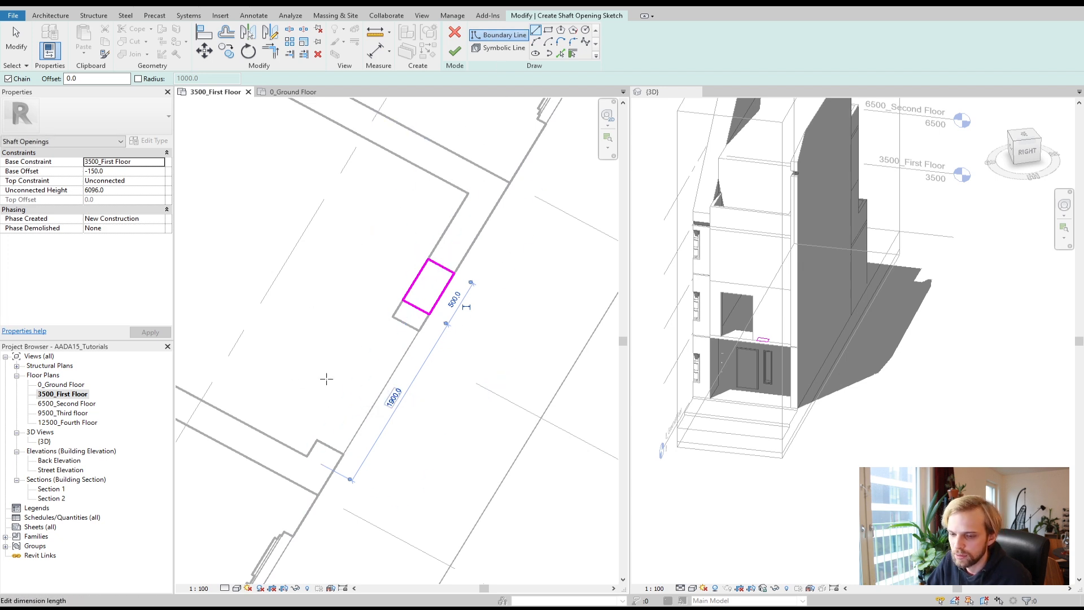
pyautogui.click(455, 51)
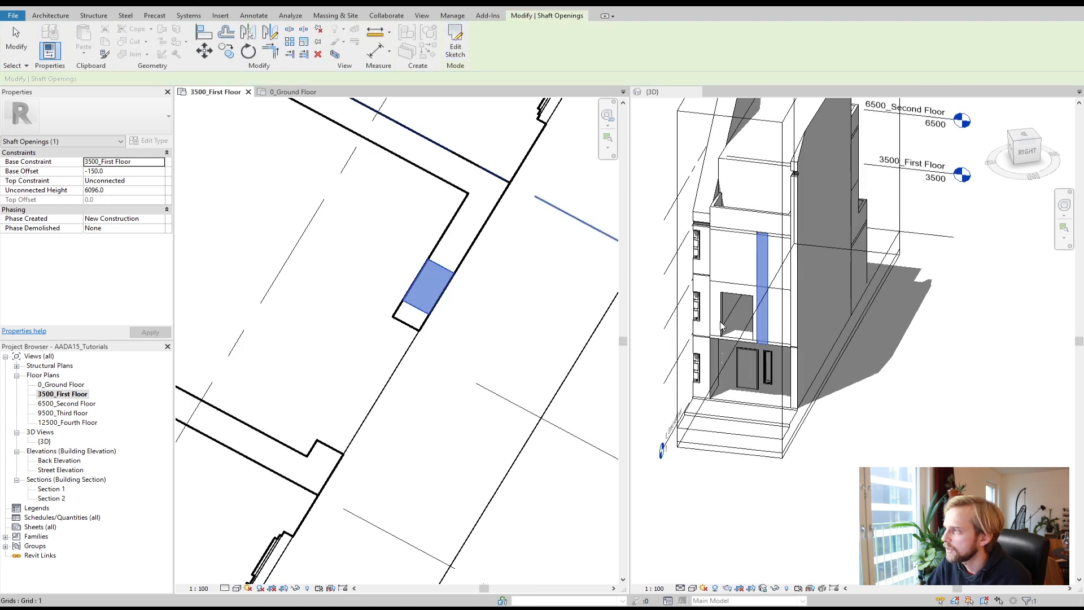
# Step: Undo the shaft opening and discard its sketch
pyautogui.click(436, 409)
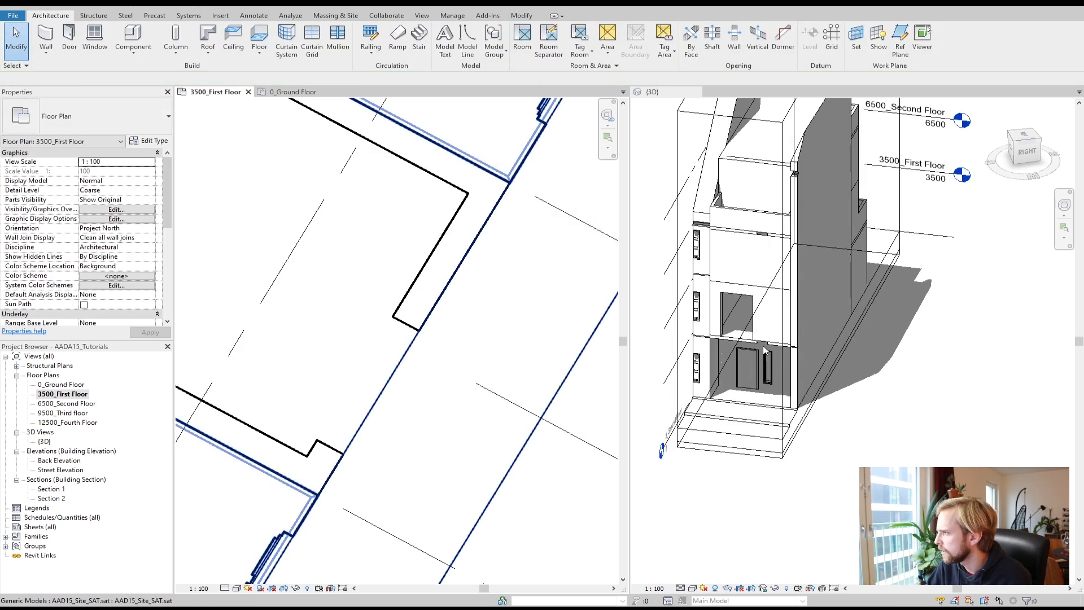
pyautogui.scroll(5, 764, 349)
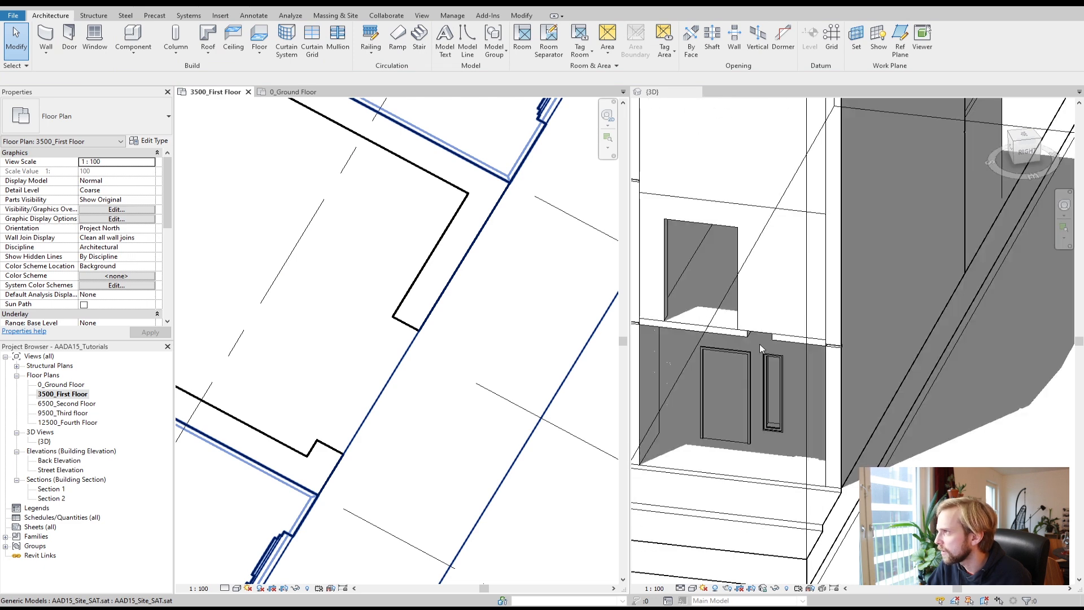
pyautogui.scroll(-6, 760, 348)
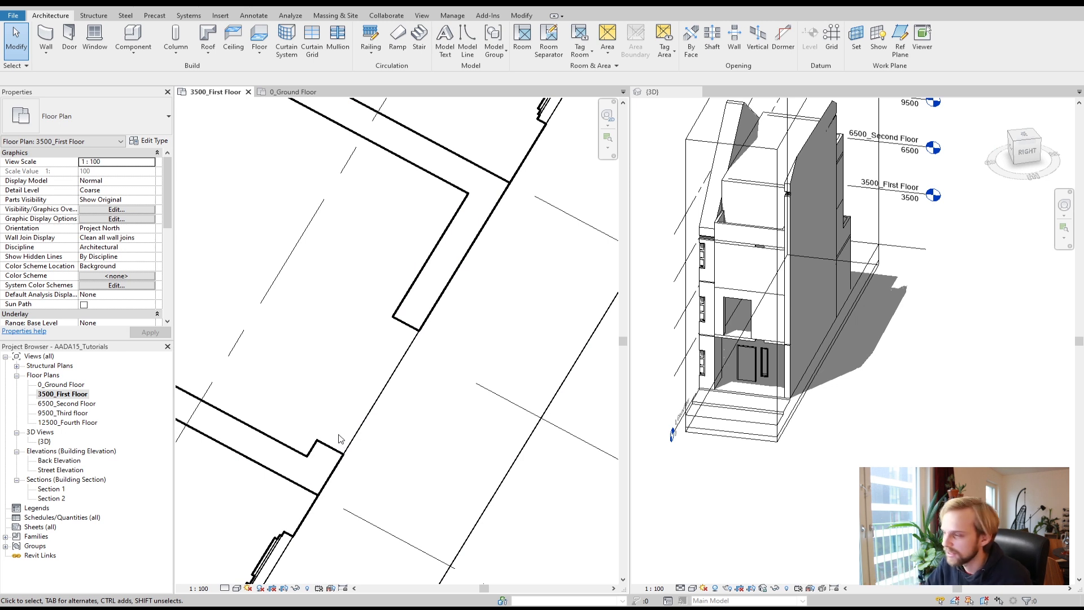
pyautogui.scroll(2, 770, 247)
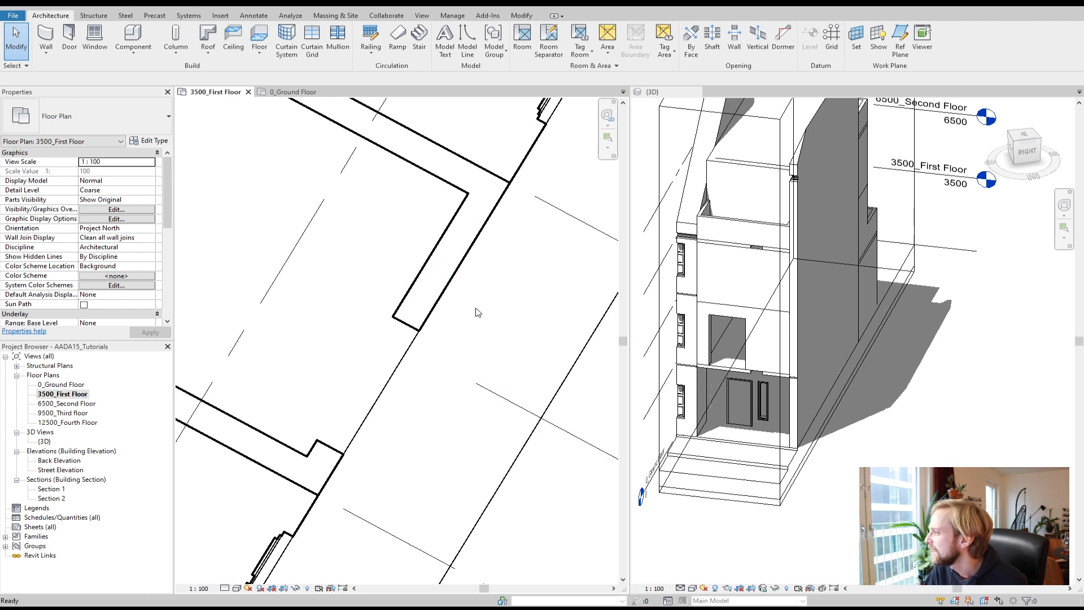
pyautogui.hotkey('ctrl', 'z')
pyautogui.click(455, 32)
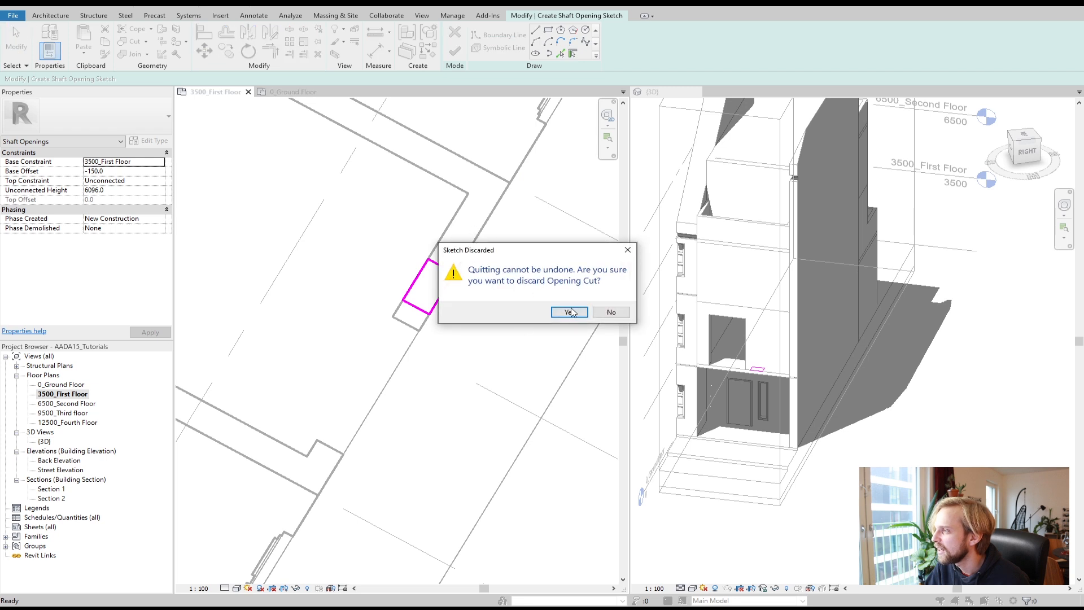
pyautogui.click(570, 312)
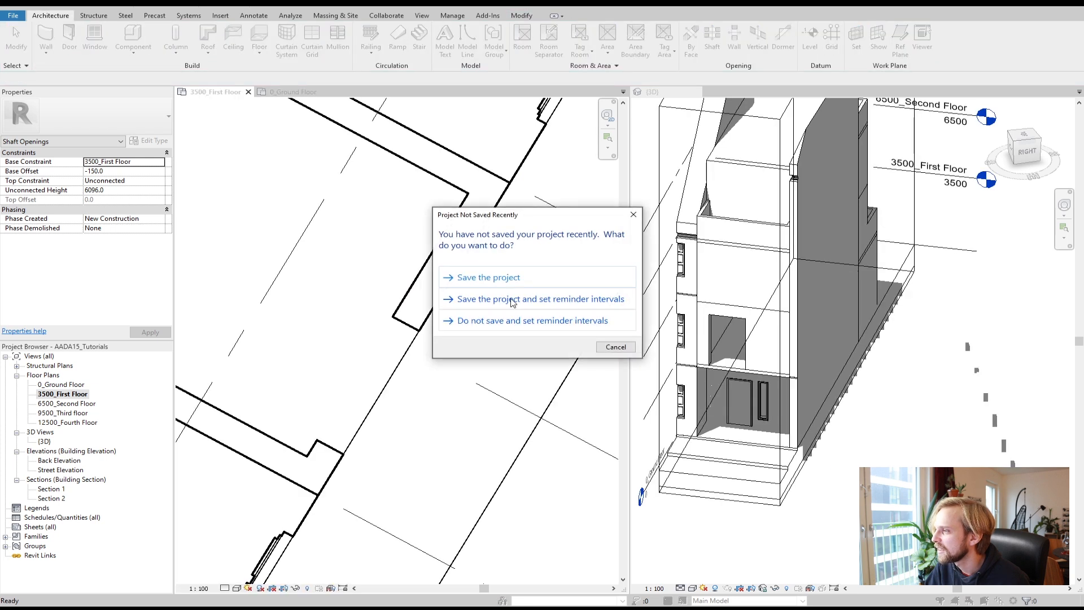
# Step: Save the project and cut a small rectangular Wall Opening into the recessed first-floor wall segment
pyautogui.click(531, 278)
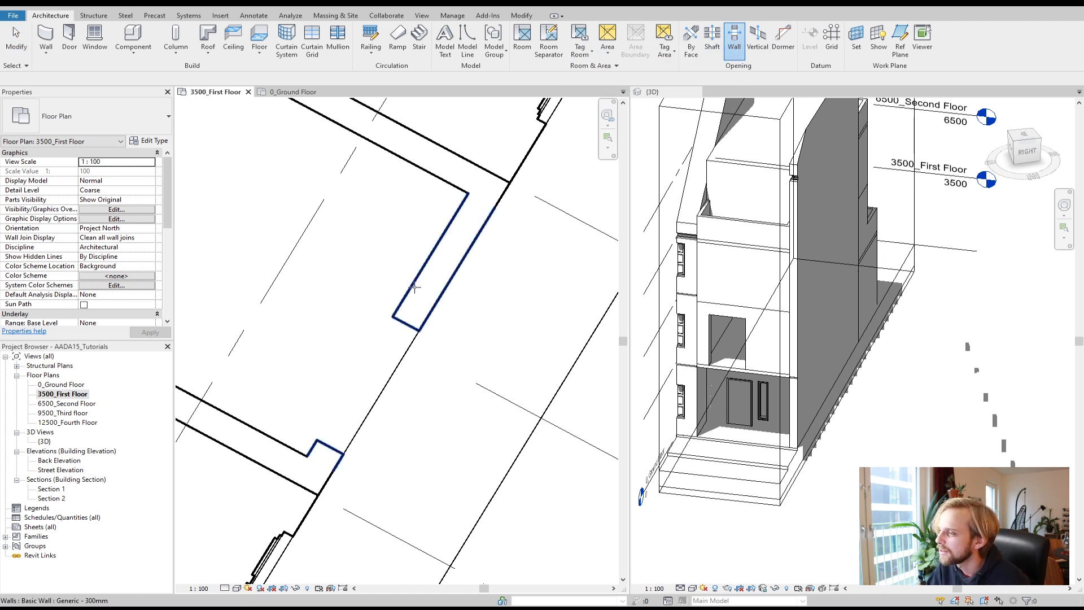
pyautogui.click(414, 287)
pyautogui.click(410, 290)
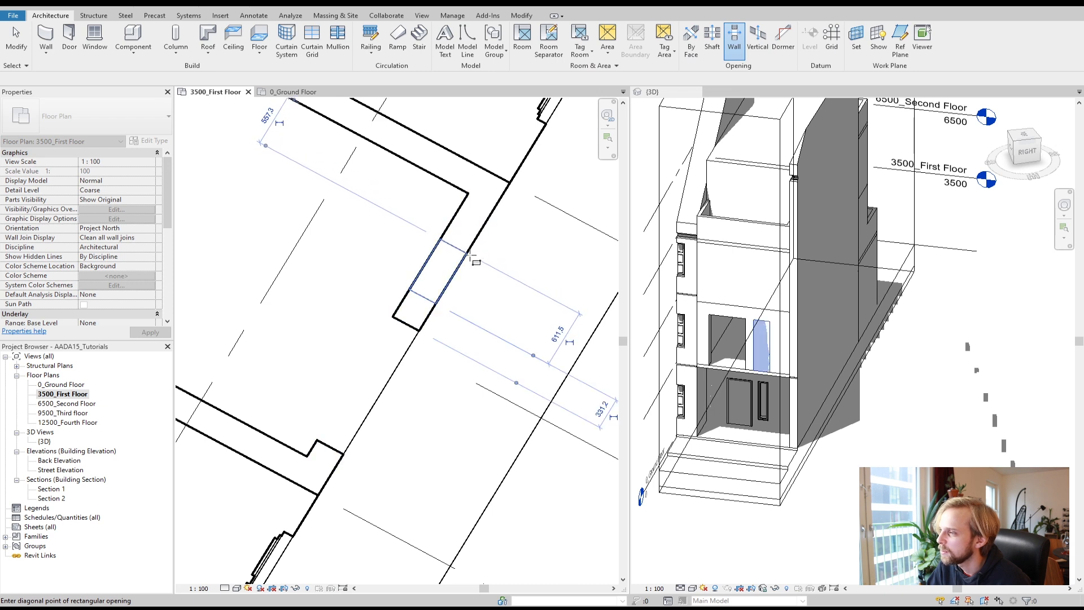
pyautogui.click(472, 257)
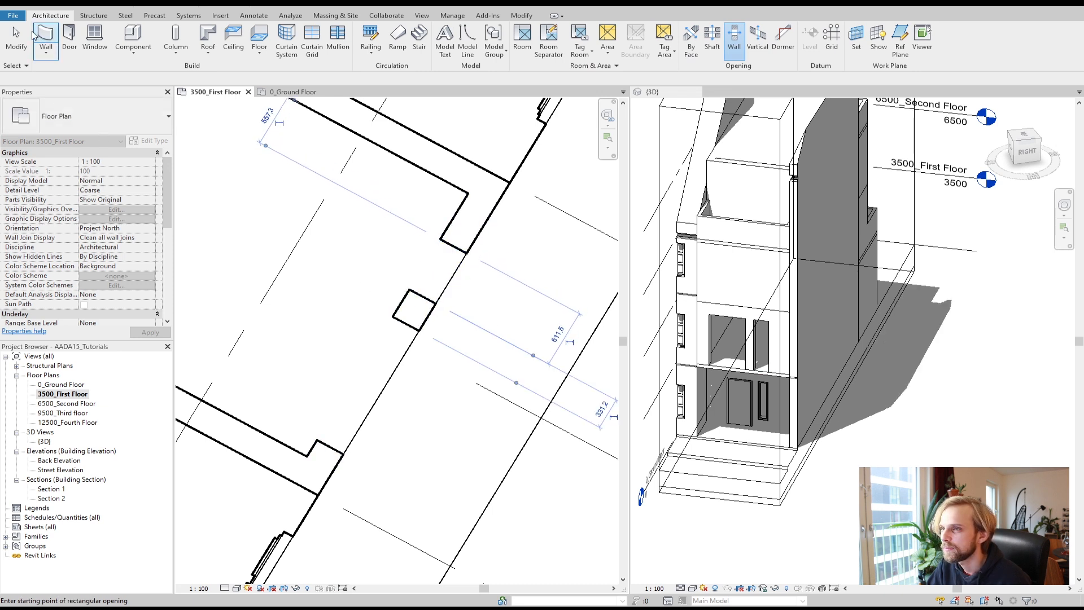
# Step: Set the new wall opening's width to 600
pyautogui.click(17, 39)
pyautogui.click(446, 268)
pyautogui.click(467, 290)
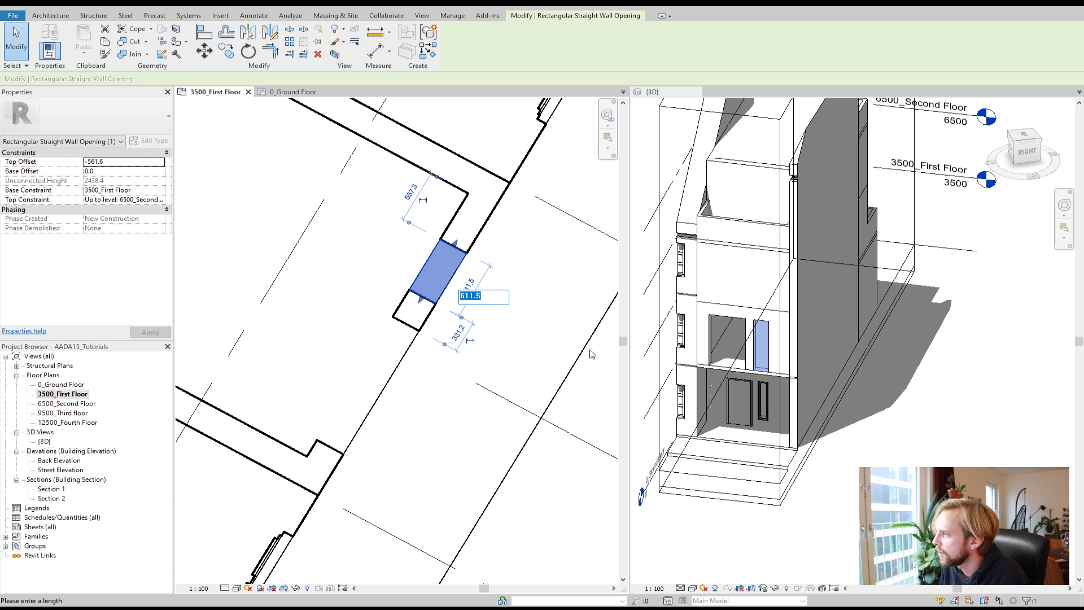
pyautogui.write('600')
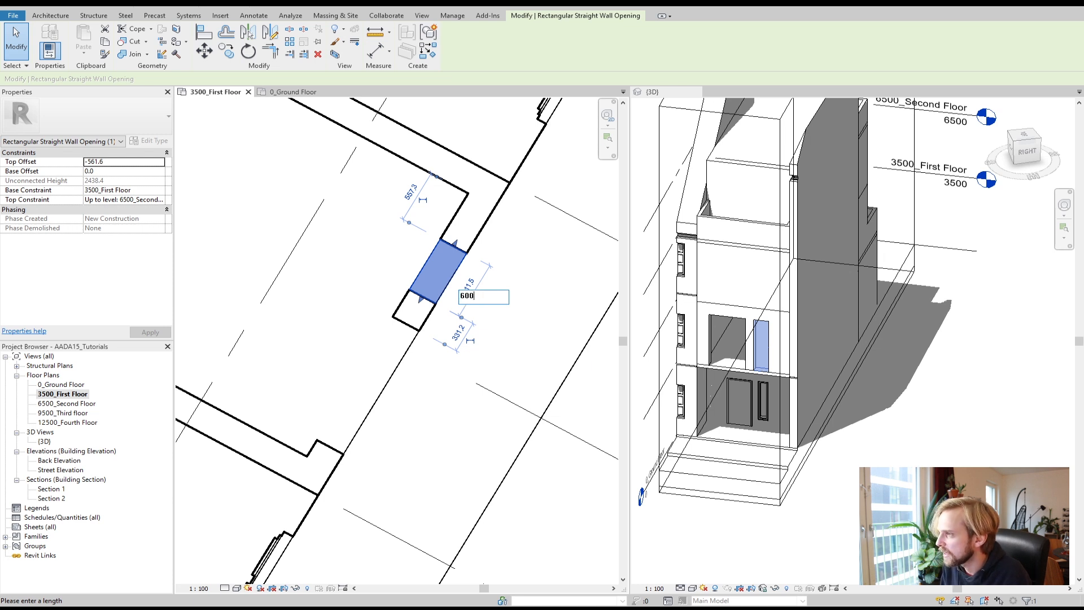
pyautogui.press('Return')
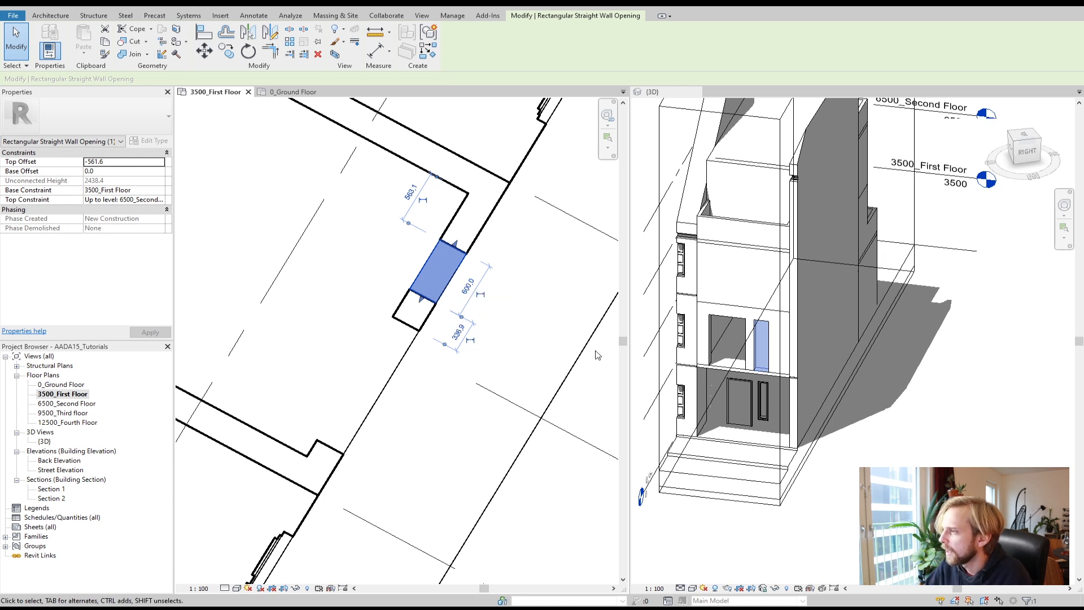
# Step: Set the opening's distance from the upper wall corner to 200
pyautogui.click(456, 341)
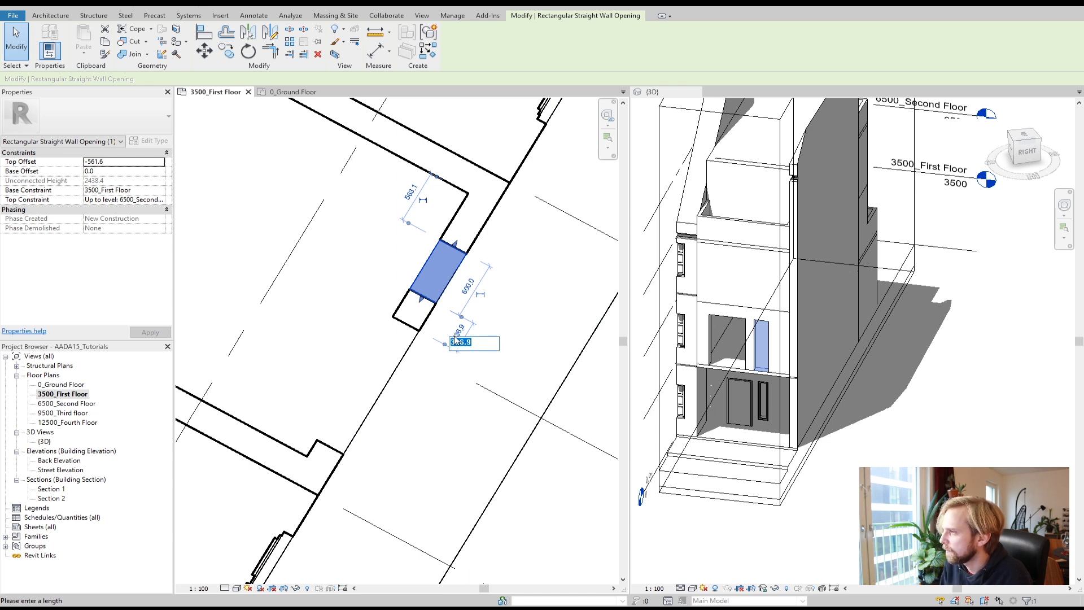
pyautogui.click(411, 197)
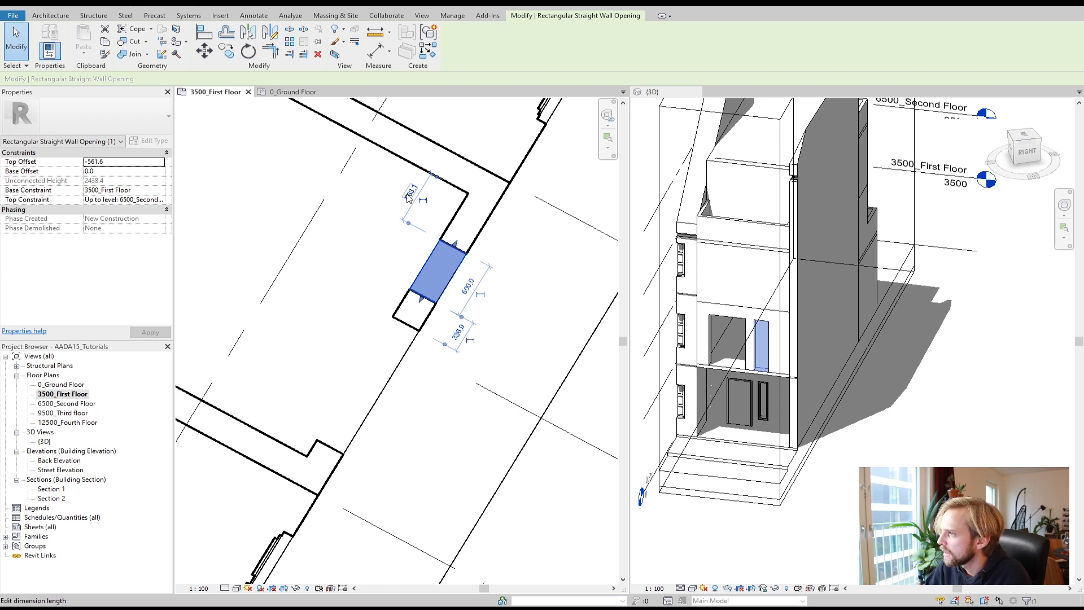
pyautogui.write('200')
pyautogui.press('Return')
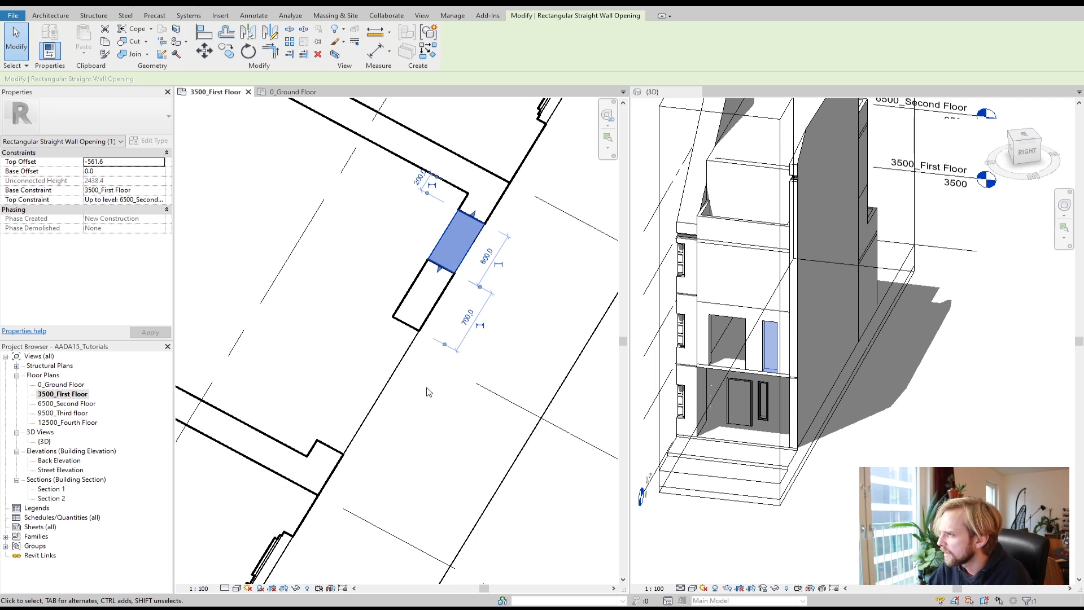
pyautogui.click(324, 306)
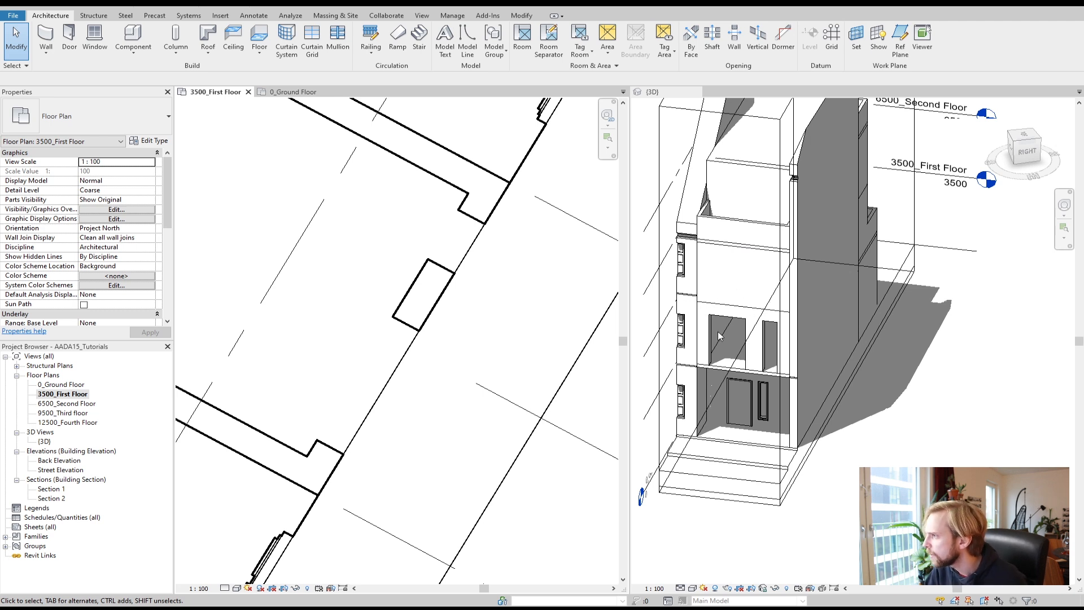
# Step: Select the rectangular wall opening and set its top constraint to Up to level: 9500_Third floor
pyautogui.click(731, 320)
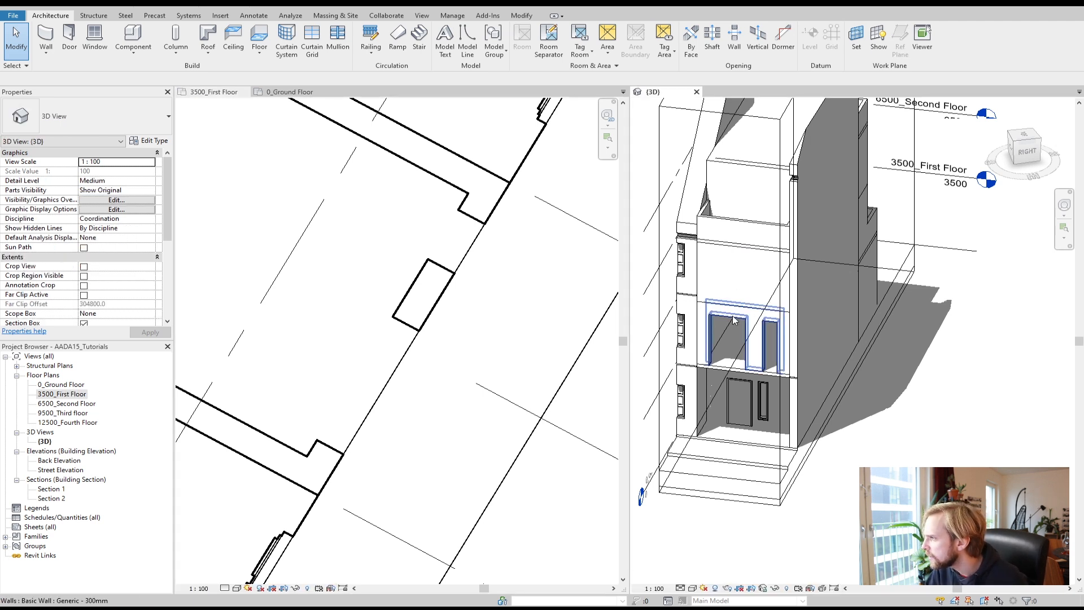
pyautogui.click(405, 339)
pyautogui.click(410, 331)
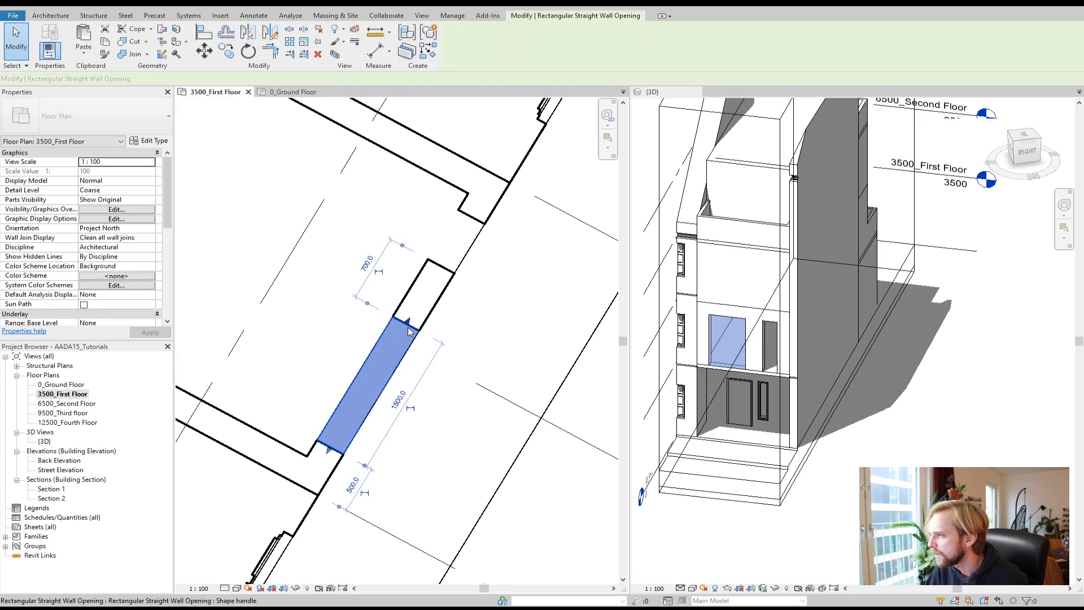
pyautogui.click(140, 201)
pyautogui.click(161, 200)
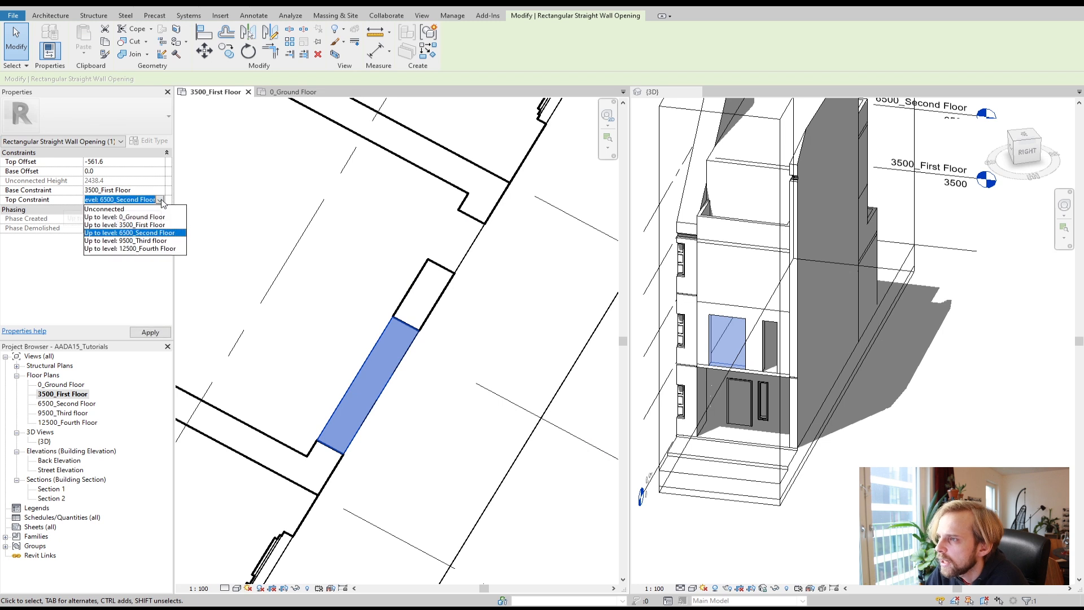
pyautogui.click(142, 241)
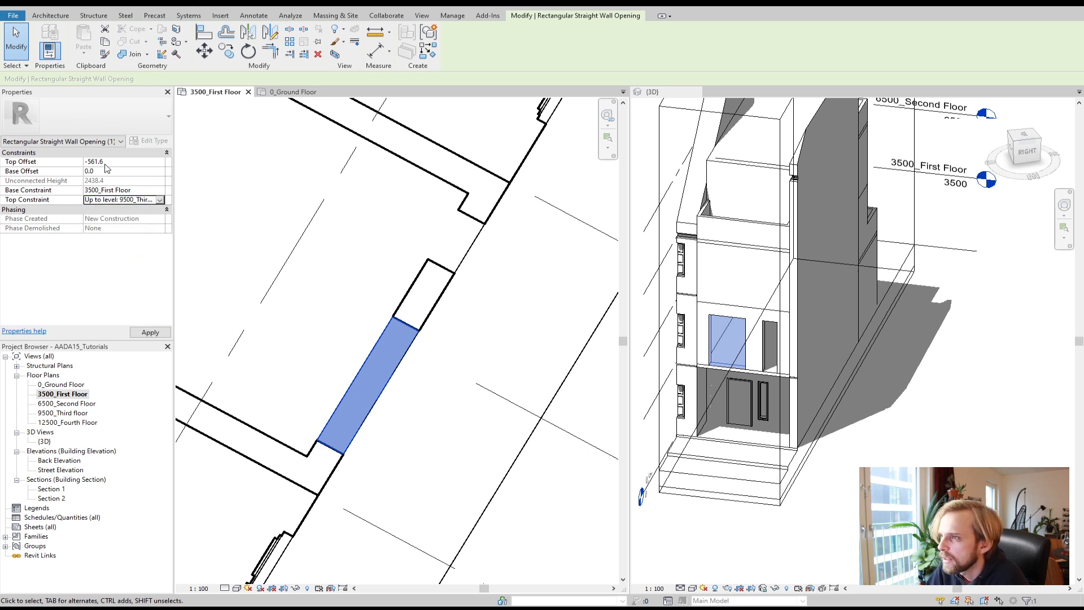
# Step: Set the opening's top offset to 0
pyautogui.click(66, 161)
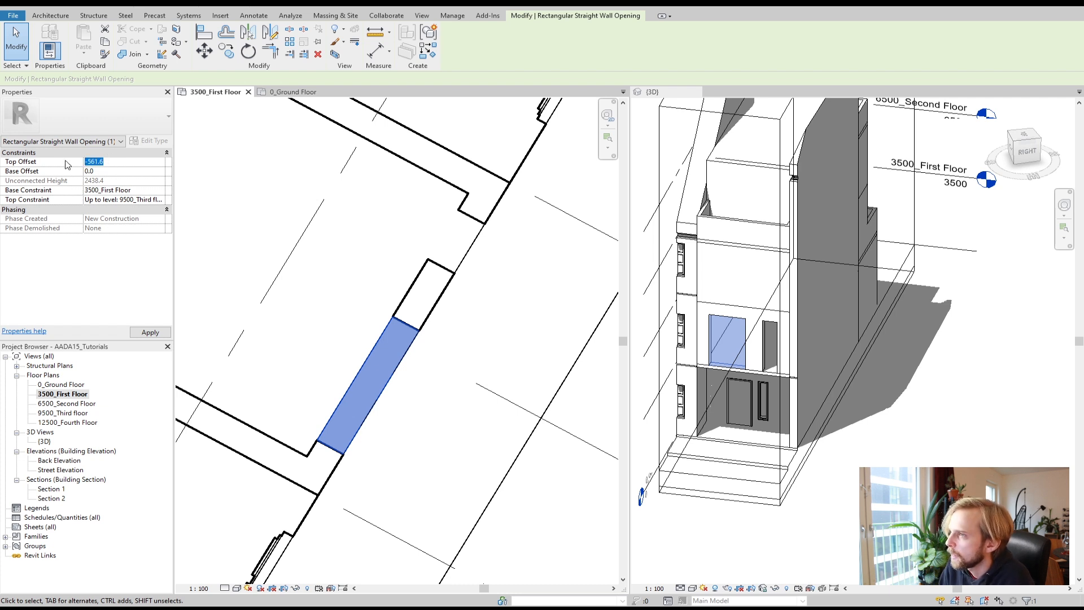
pyautogui.write('0')
pyautogui.click(148, 334)
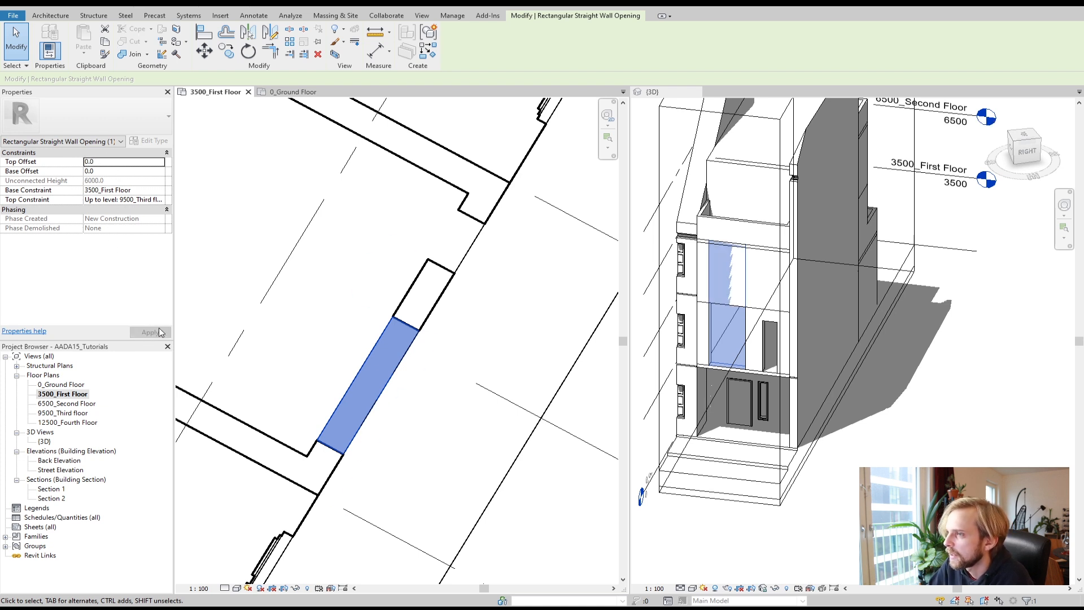
# Step: Lower the opening's top edge in the 3D view to a top offset of about -2100
pyautogui.click(325, 269)
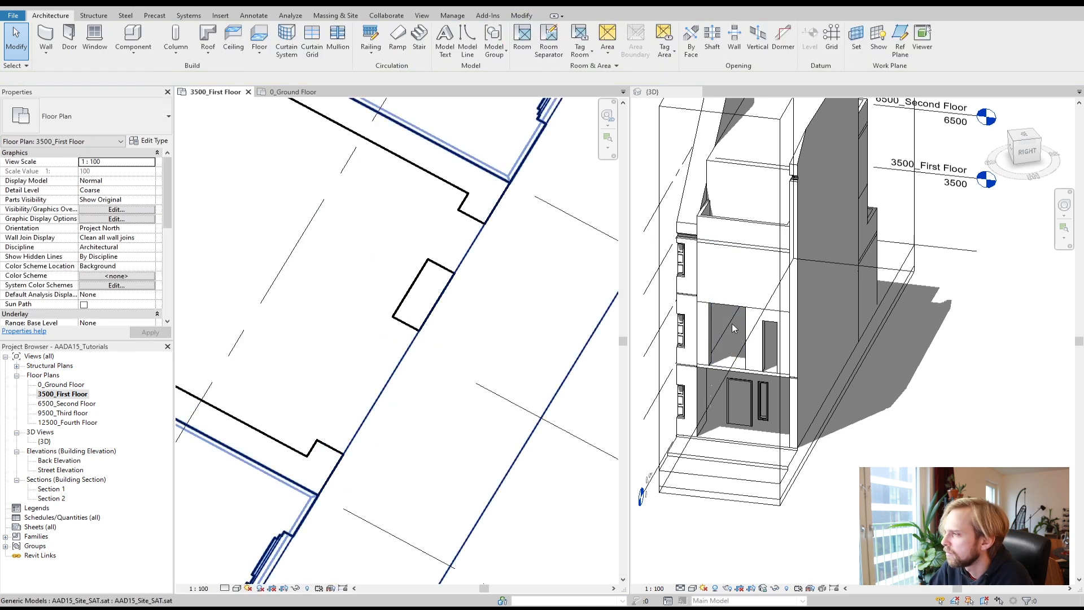
pyautogui.click(748, 318)
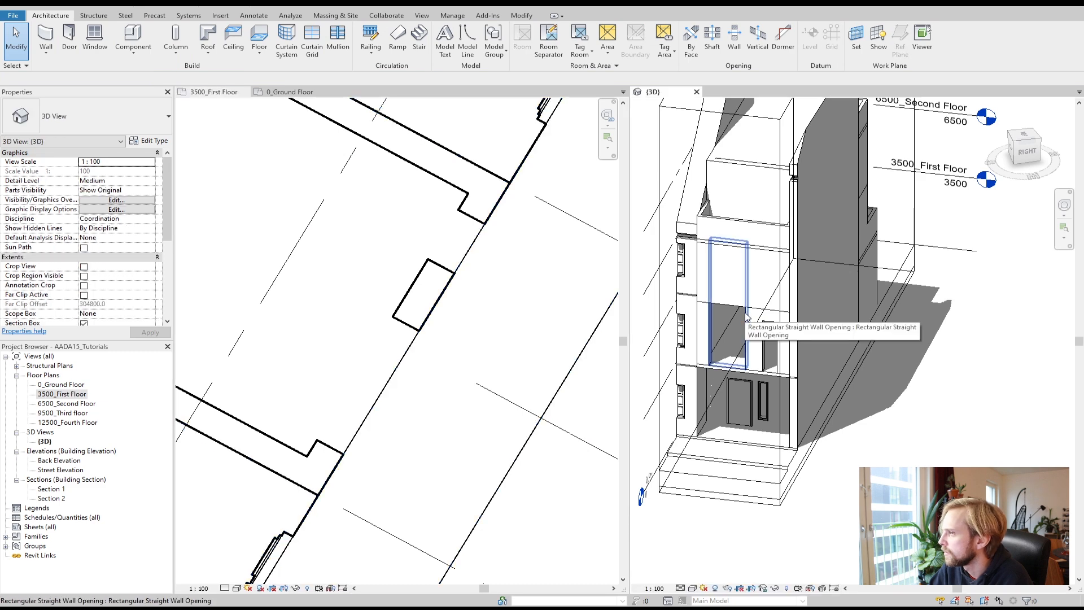
pyautogui.click(748, 318)
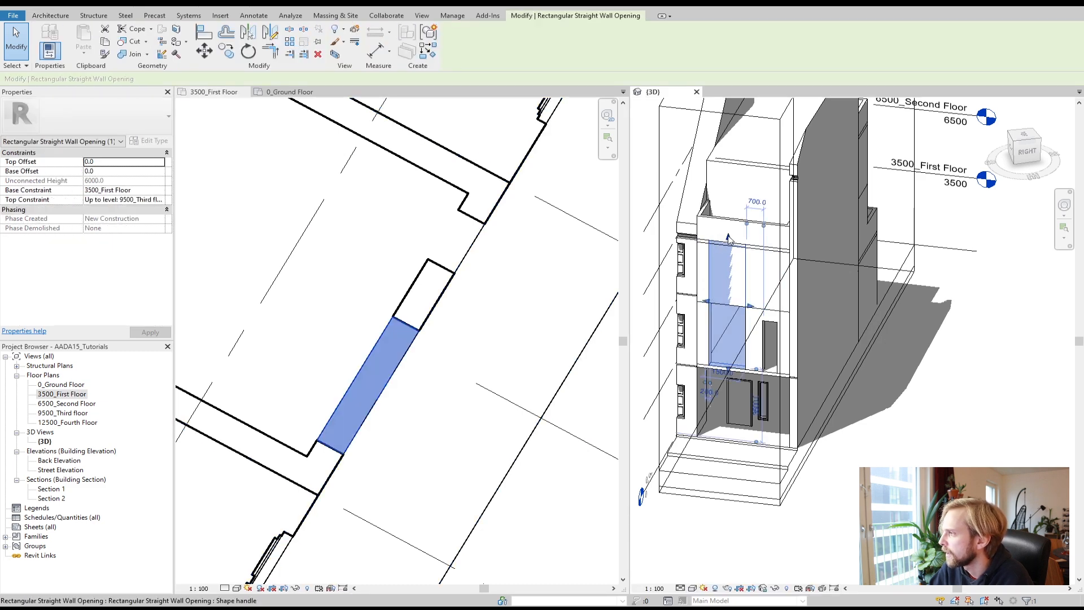
pyautogui.moveTo(733, 297)
pyautogui.mouseDown()
pyautogui.moveTo(735, 309)
pyautogui.moveTo(733, 251)
pyautogui.mouseUp()
pyautogui.scroll(4, 729, 305)
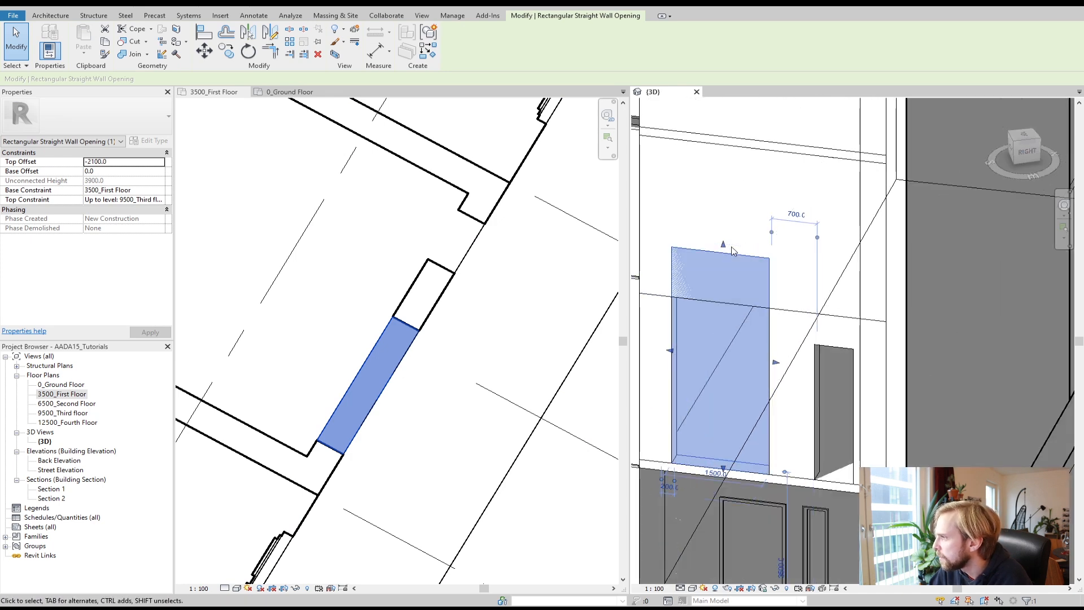
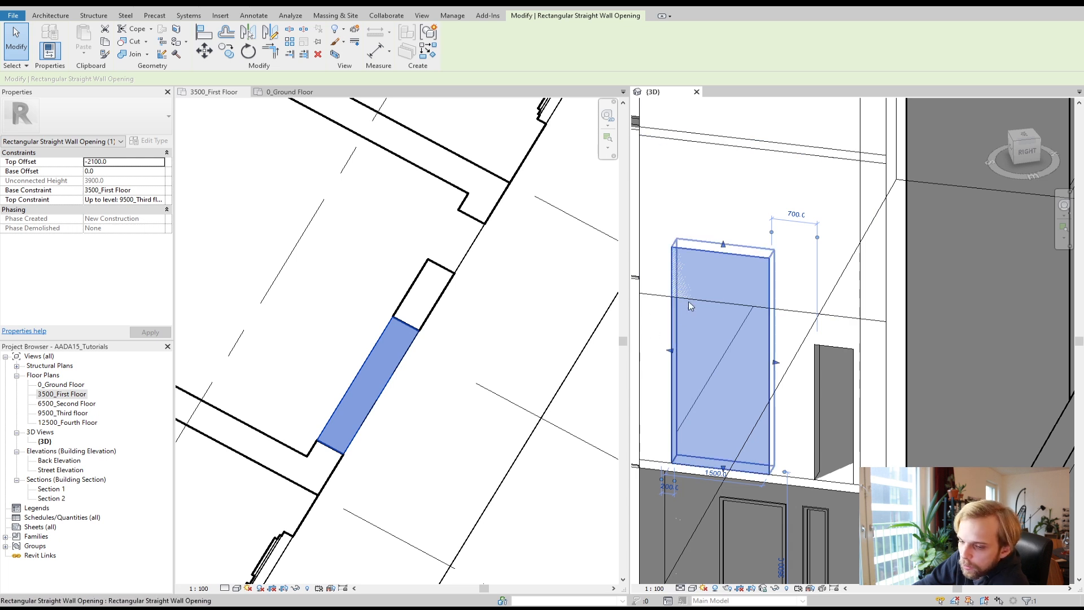
# Step: Set the opening's top constraint to Up to level: 6500_Second Floor with a top offset of 0
pyautogui.moveTo(724, 247); pyautogui.dragTo(725, 326)
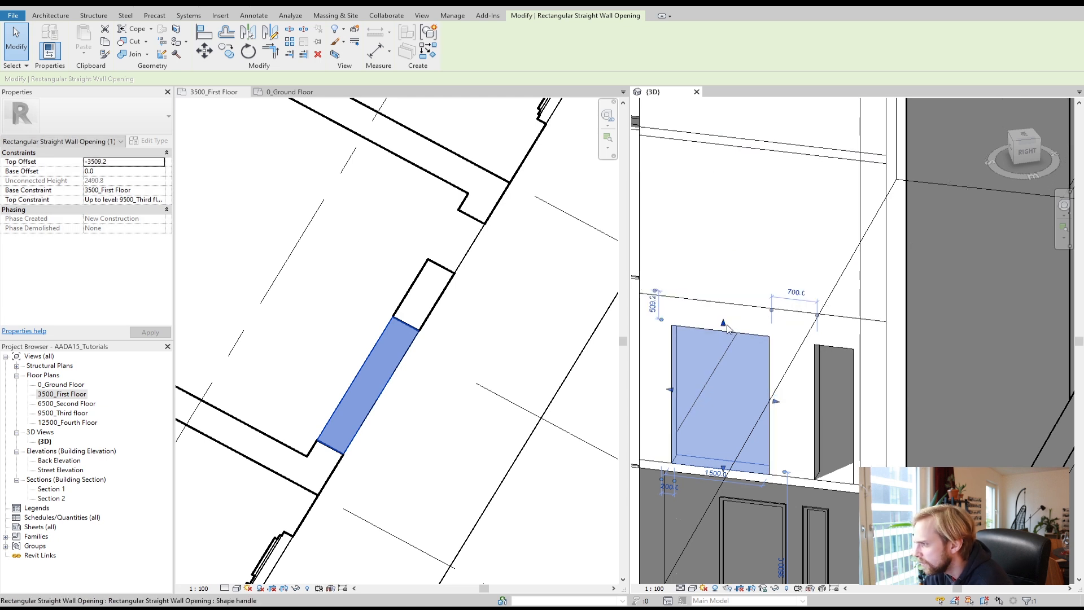
pyautogui.click(138, 200)
pyautogui.click(160, 200)
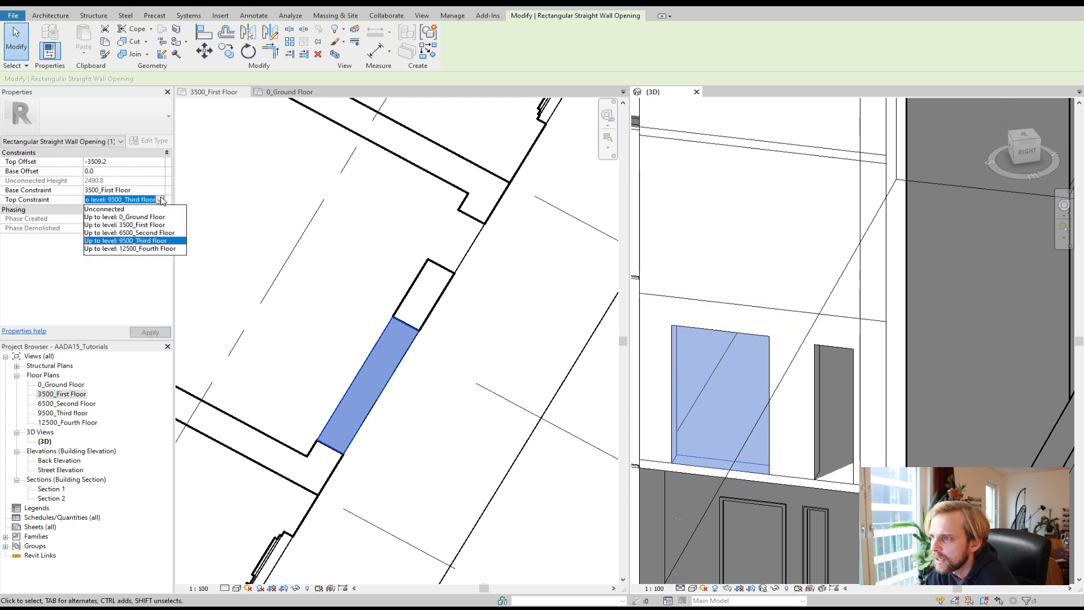
pyautogui.click(144, 232)
pyautogui.click(106, 162)
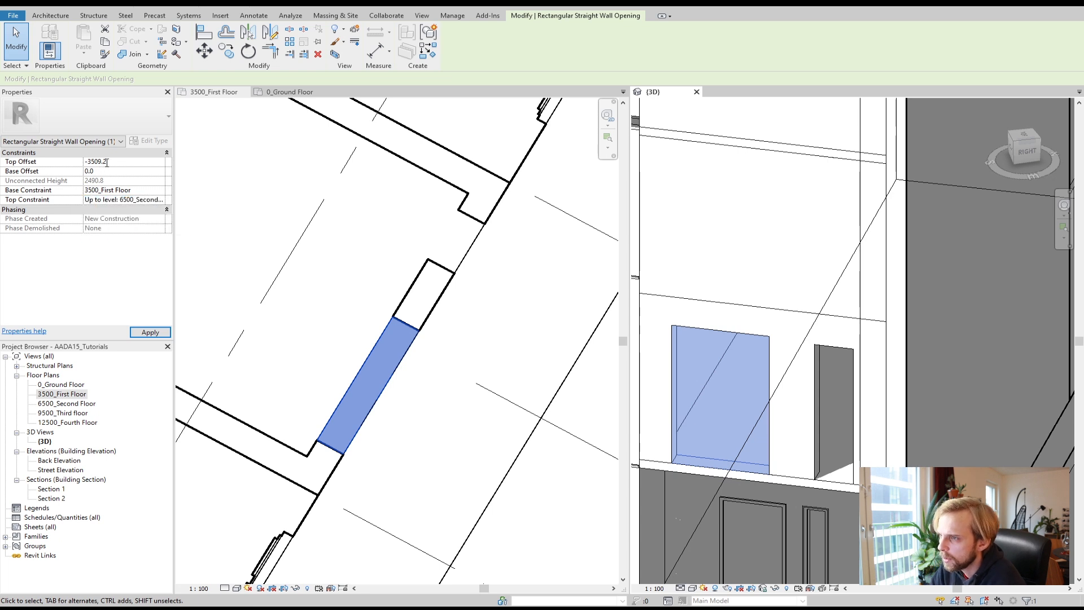
pyautogui.moveTo(106, 161); pyautogui.dragTo(63, 168)
pyautogui.write('0')
pyautogui.click(149, 332)
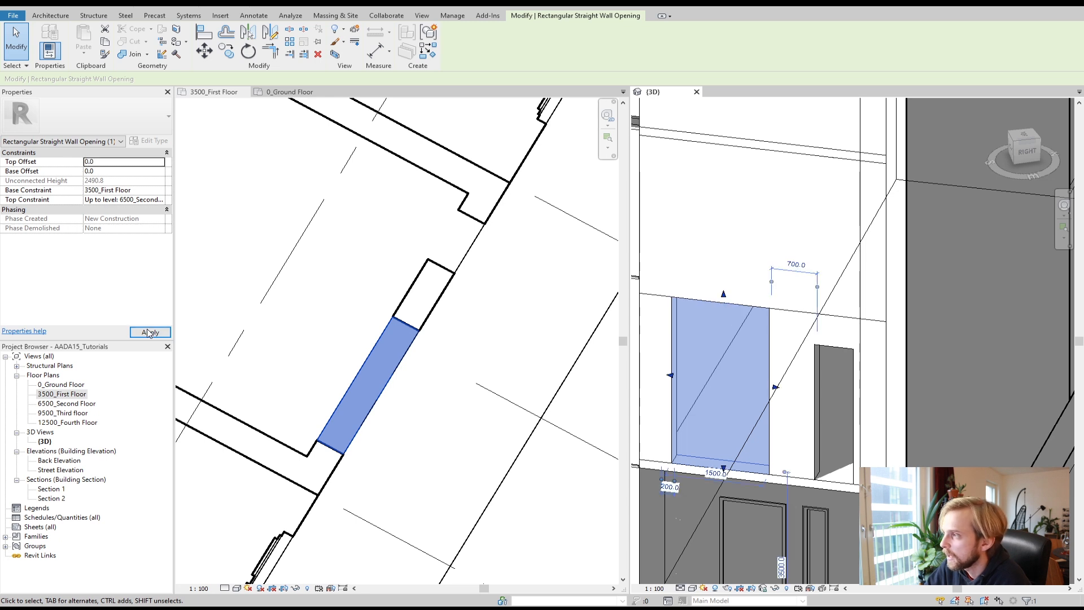
# Step: Select the other wall opening on the first floor and set its top offset to 0
pyautogui.click(836, 346)
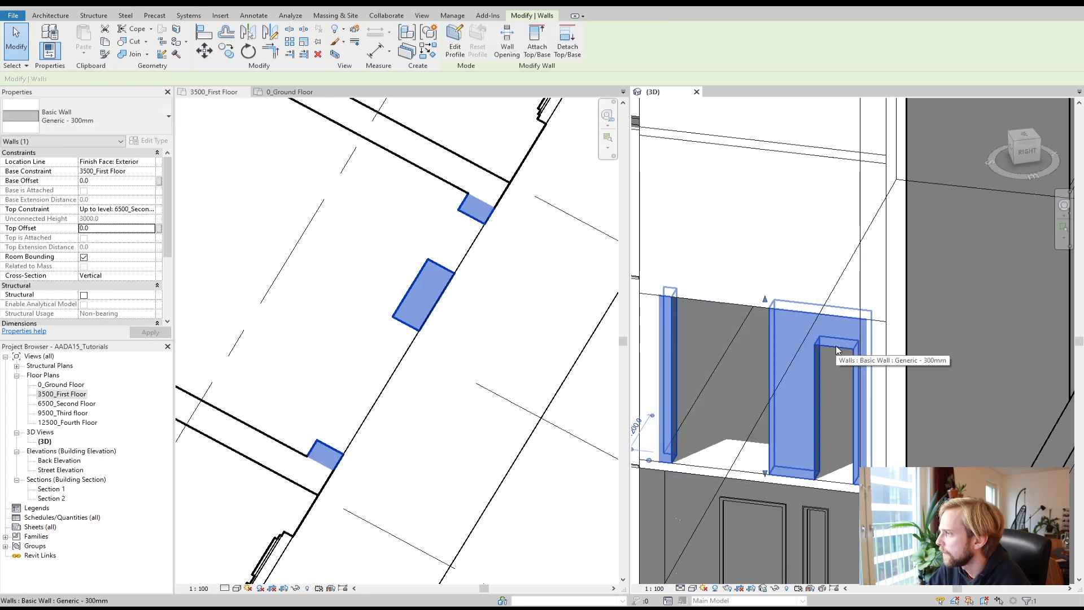
pyautogui.click(388, 249)
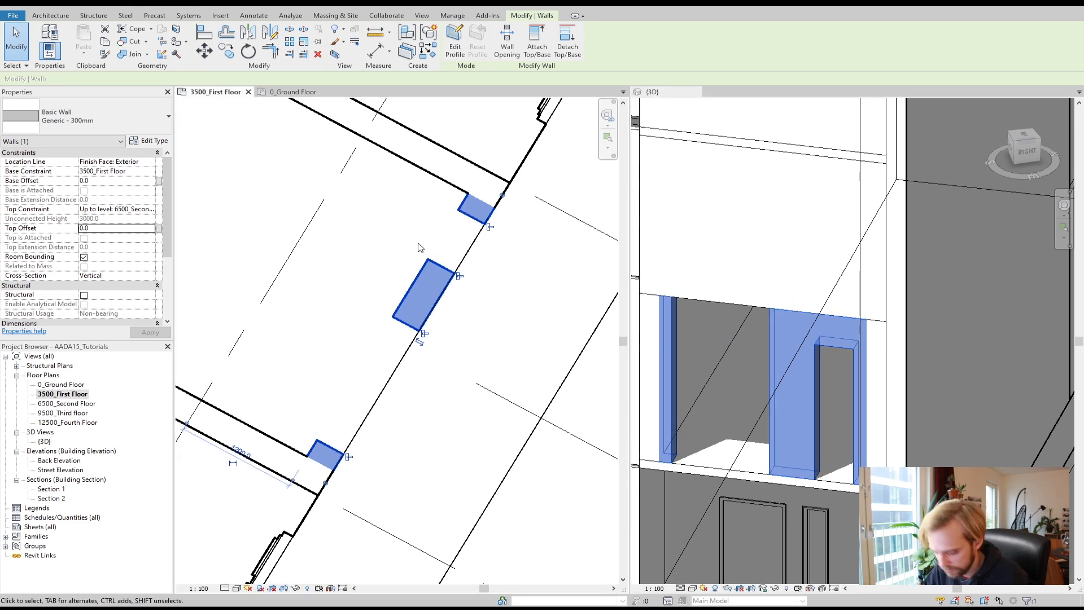
pyautogui.click(420, 248)
pyautogui.click(448, 270)
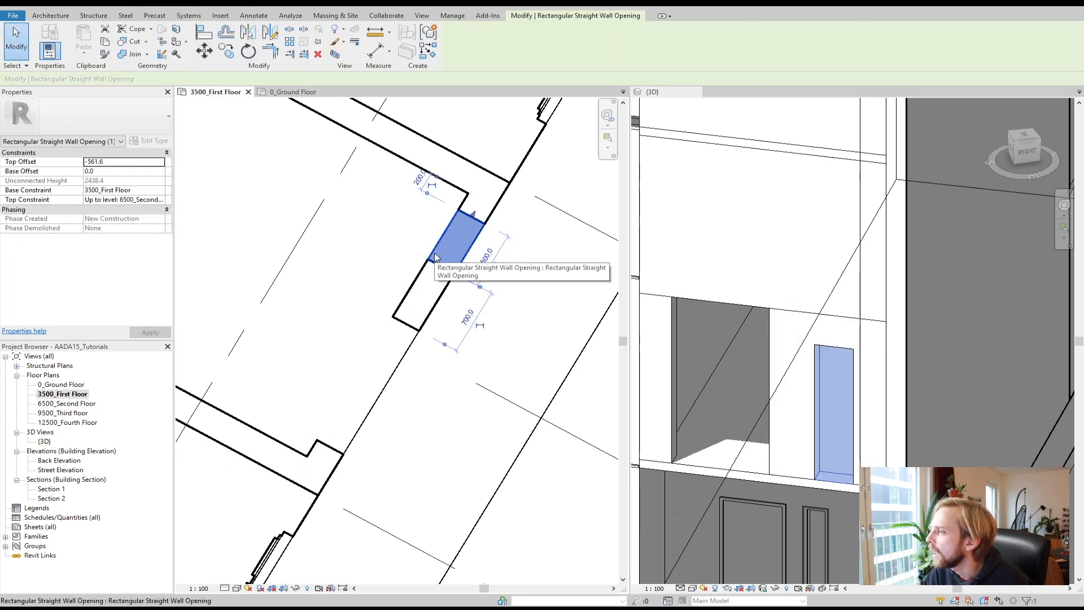
pyautogui.click(106, 162)
pyautogui.moveTo(102, 162); pyautogui.dragTo(60, 172)
pyautogui.write('0')
pyautogui.press('Return')
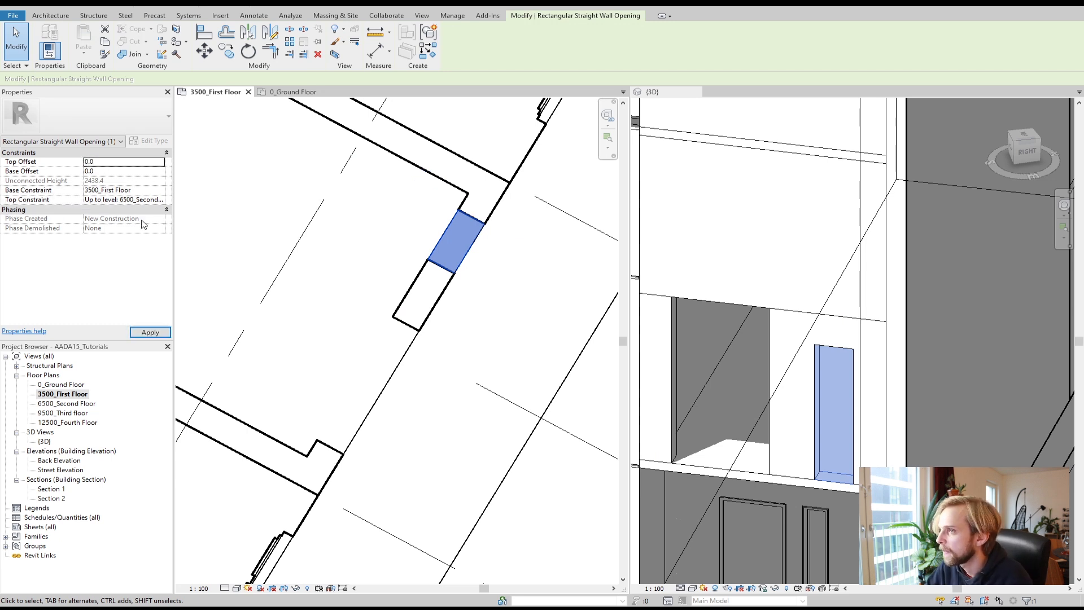
pyautogui.click(150, 332)
pyautogui.click(241, 247)
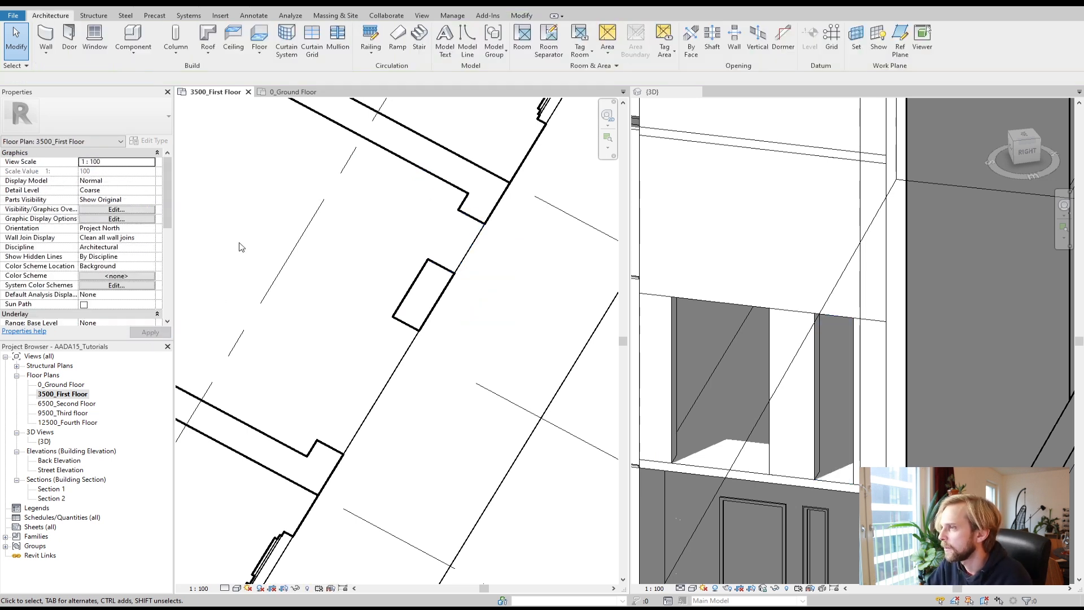
# Step: In the 6500_Second Floor plan, draw a rectangular wall opening in the exterior wall near the corner
pyautogui.click(743, 306)
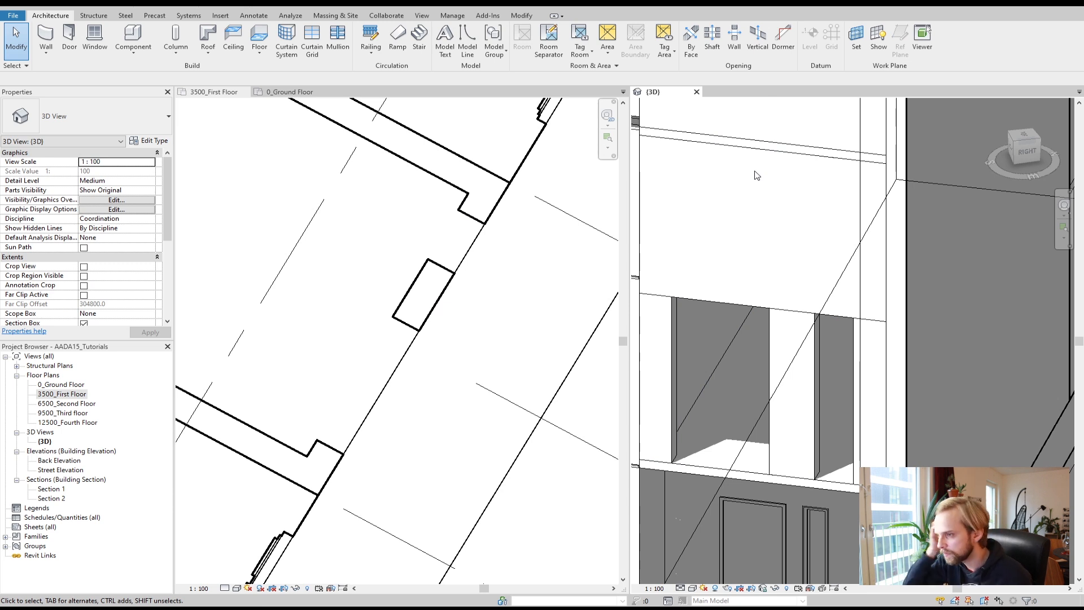
pyautogui.doubleClick(69, 404)
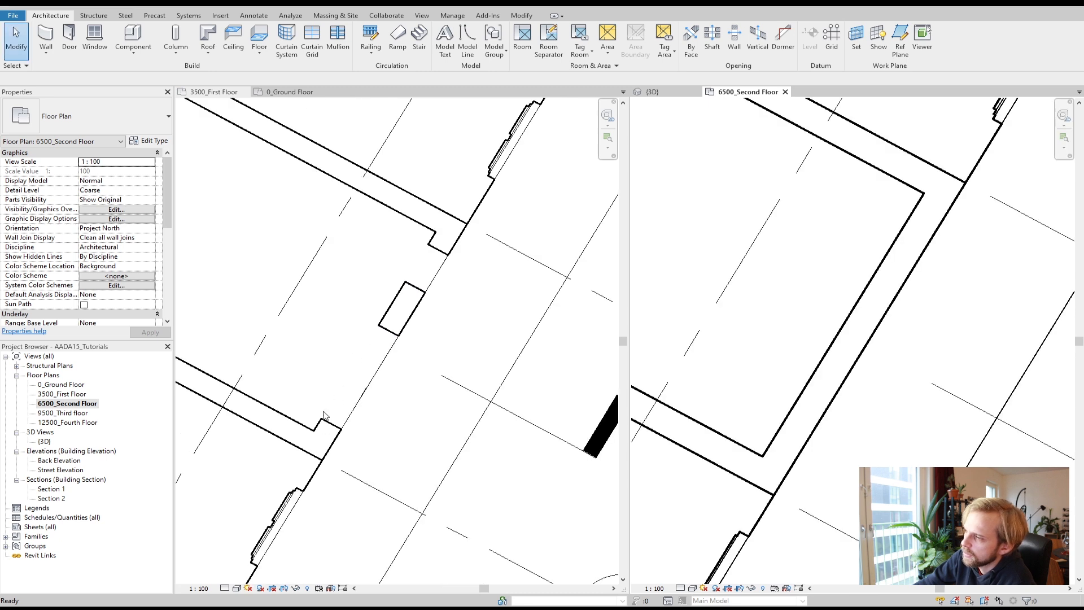
pyautogui.moveTo(749, 92); pyautogui.dragTo(360, 99)
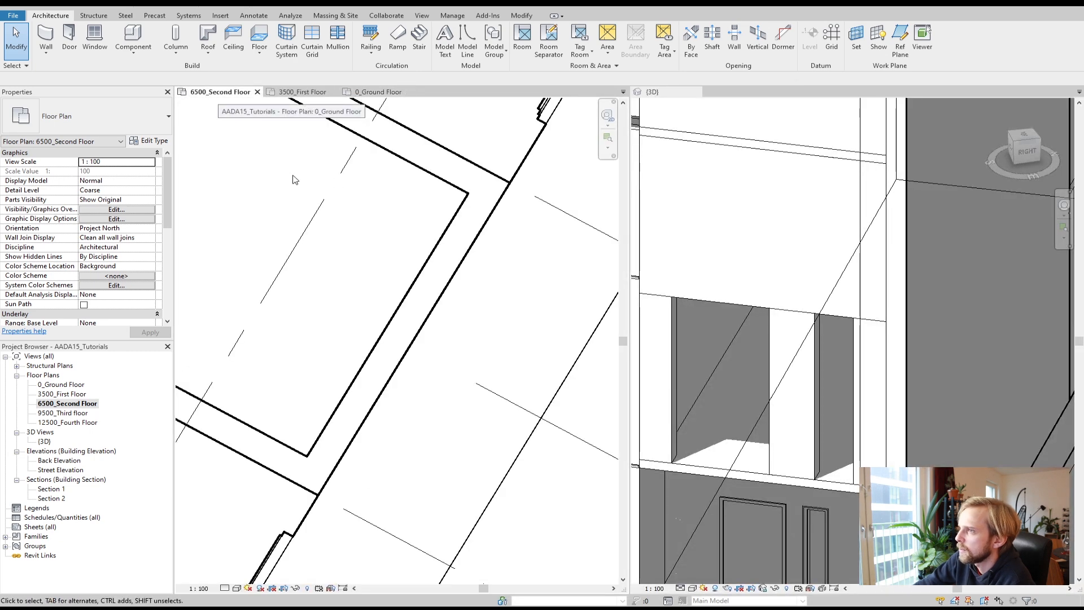
pyautogui.scroll(-2, 300, 223)
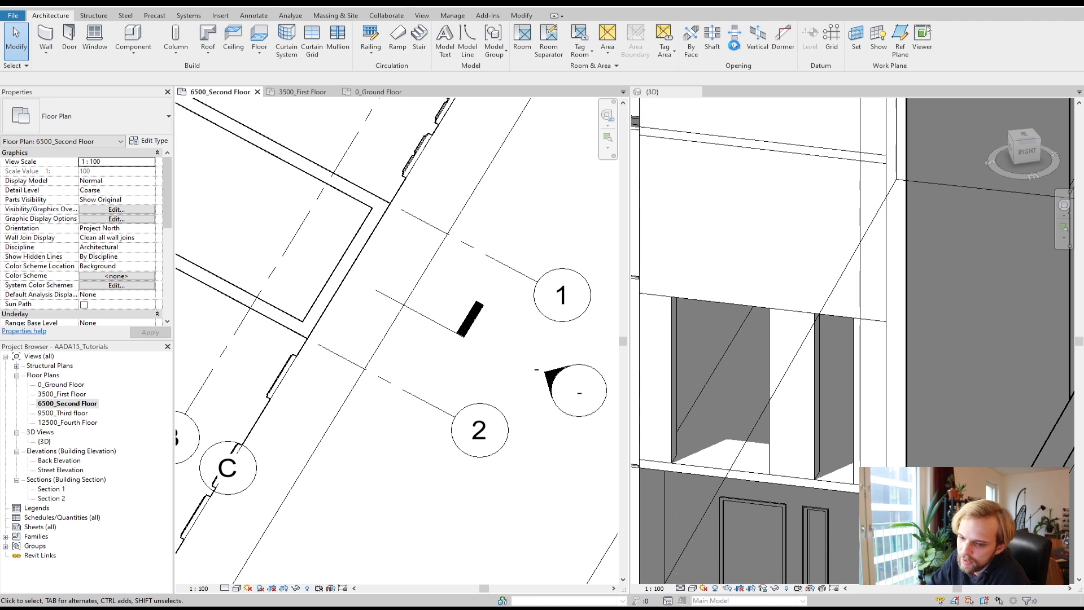
pyautogui.click(735, 40)
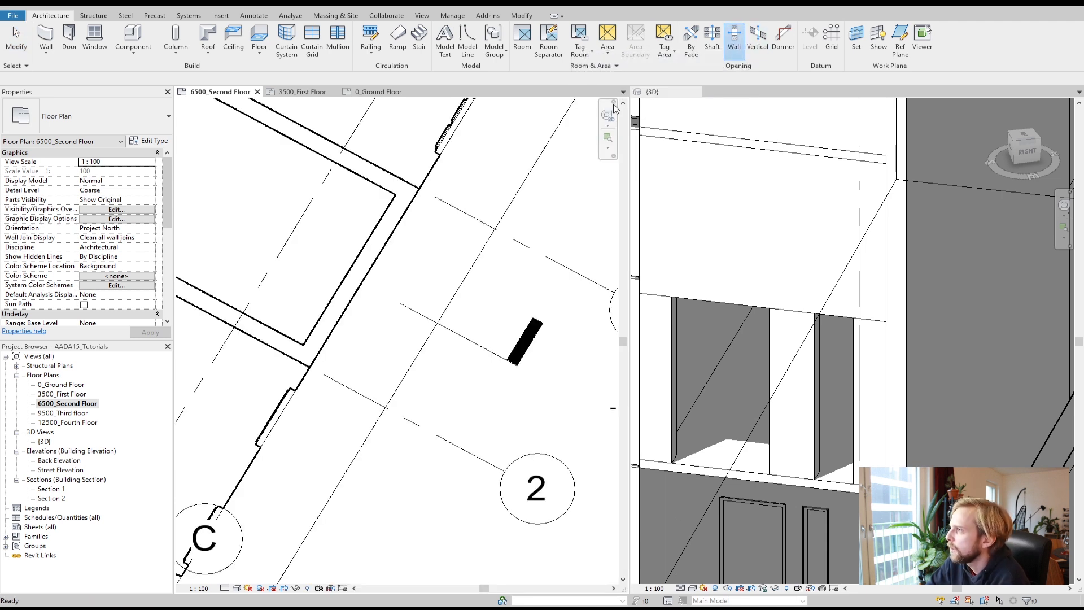
pyautogui.click(326, 317)
pyautogui.click(312, 346)
pyautogui.click(363, 282)
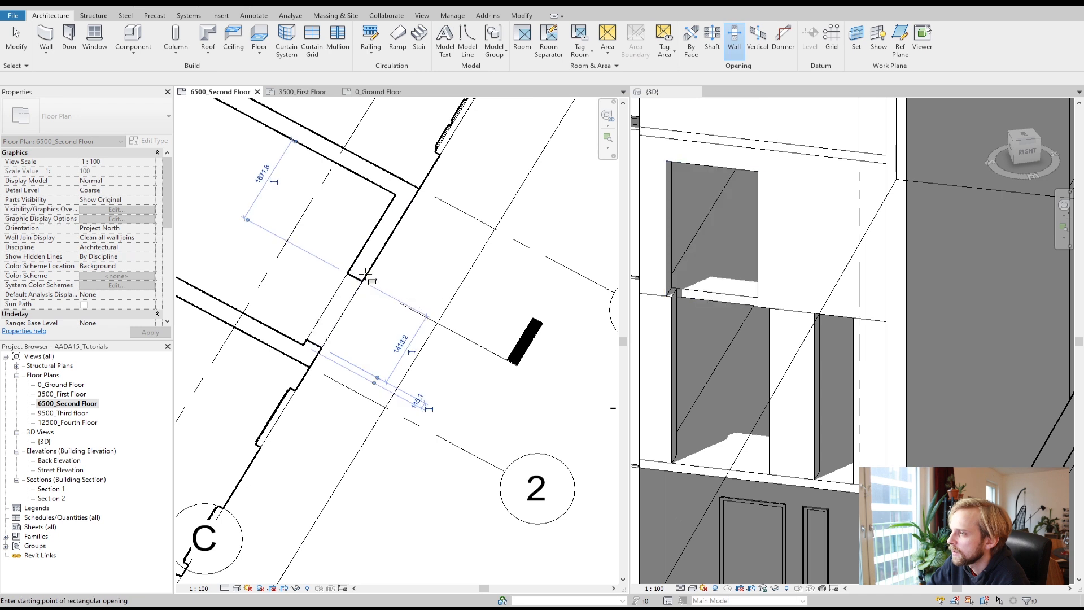
pyautogui.click(367, 247)
pyautogui.click(402, 218)
pyautogui.click(16, 43)
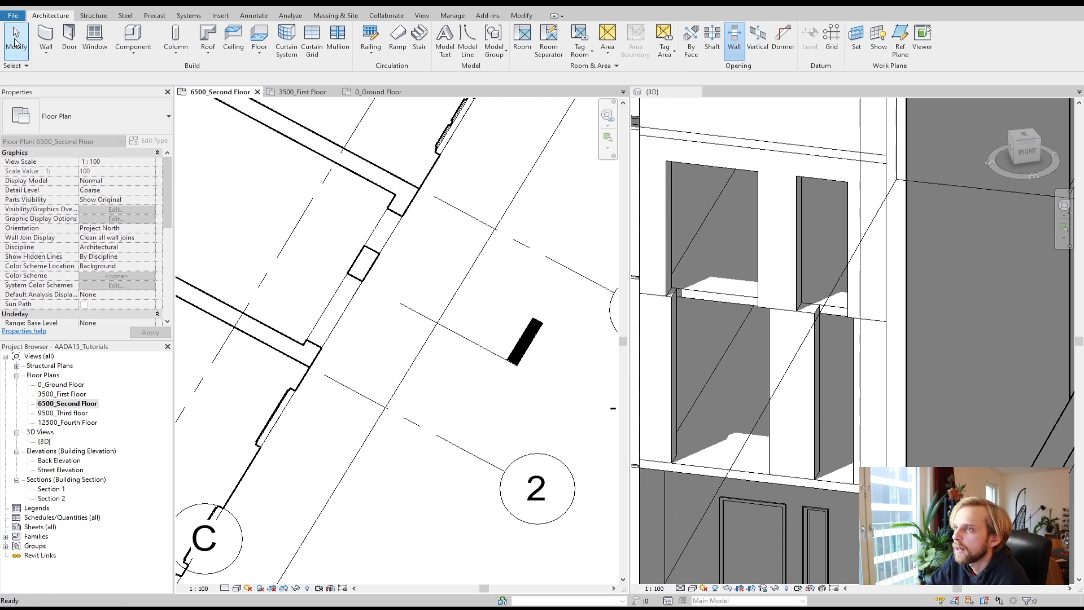
# Step: Set the new opening's distance from the wall corner to 200 and its width to 1500
pyautogui.click(330, 314)
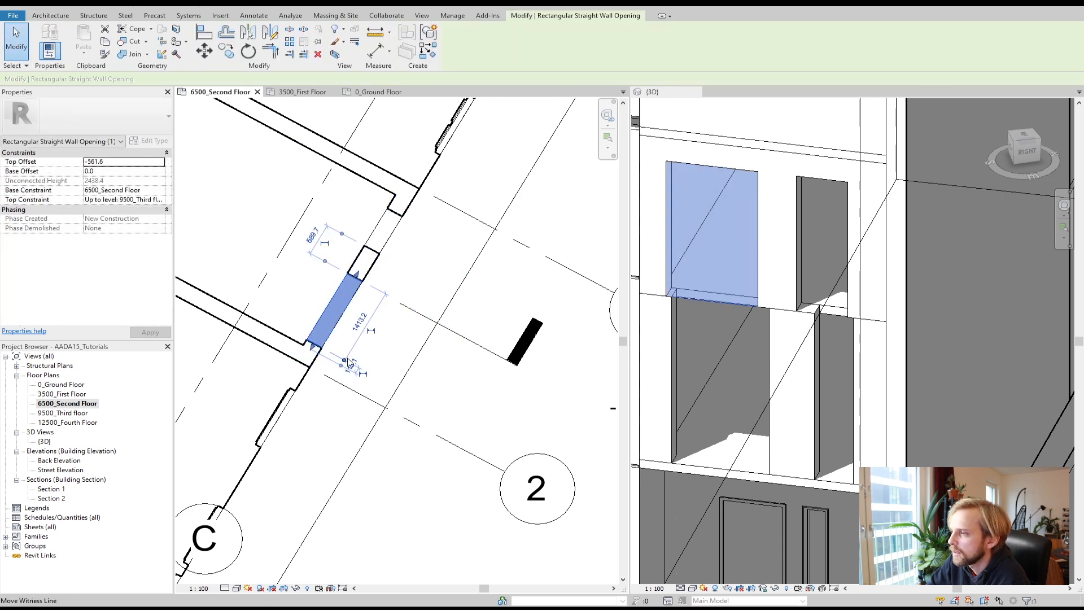
pyautogui.click(351, 366)
pyautogui.write('200')
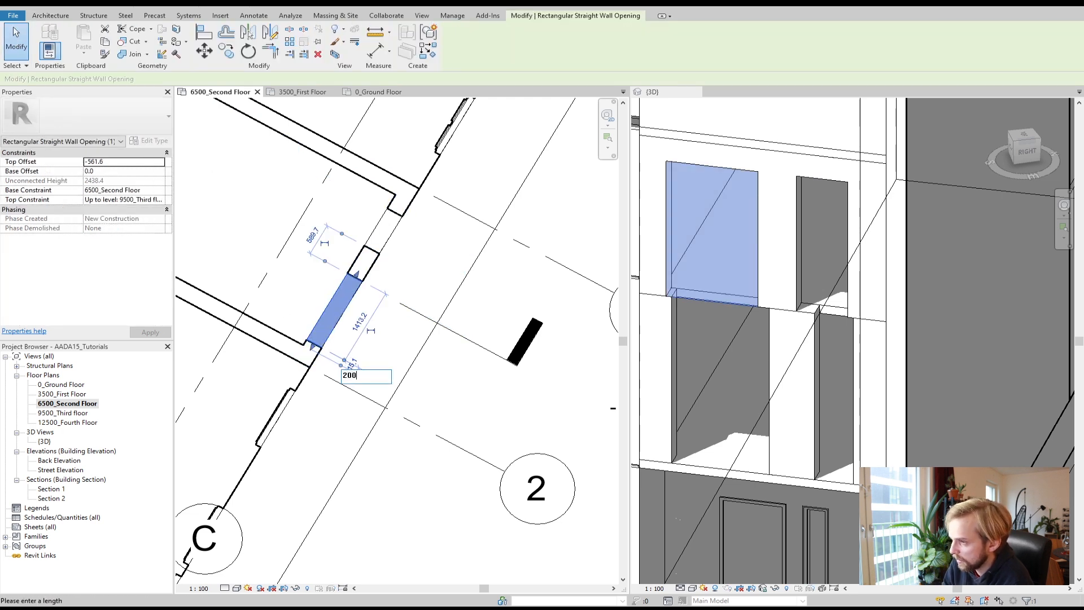
pyautogui.press('Return')
pyautogui.click(362, 318)
pyautogui.write('15')
pyautogui.press('Return')
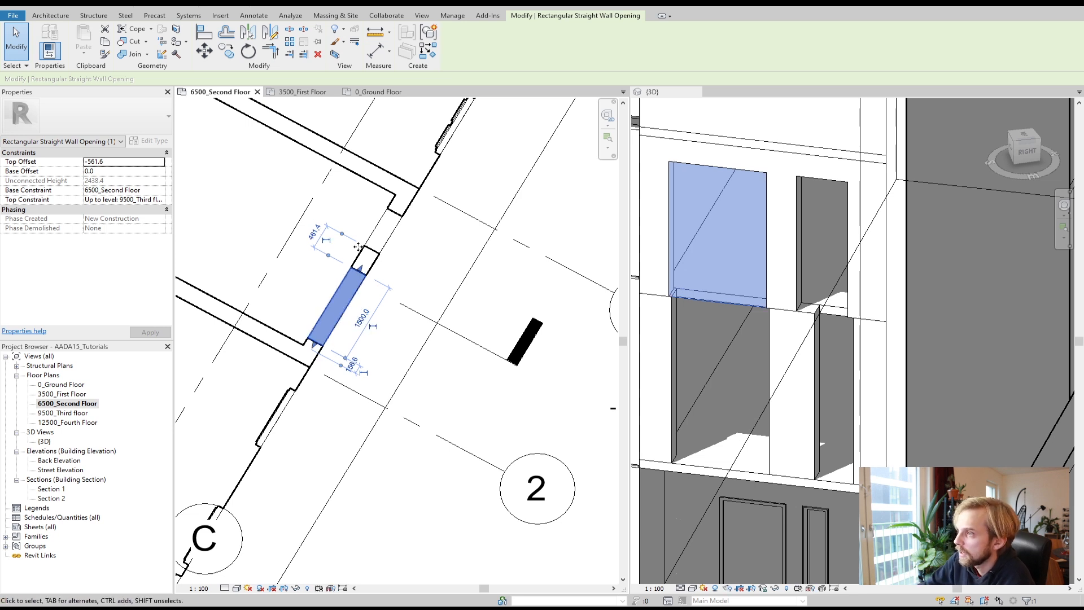
# Step: Reset the opening's distance from the wall corner to 200
pyautogui.scroll(2, 350, 372)
pyautogui.click(357, 366)
pyautogui.write('200')
pyautogui.press('Return')
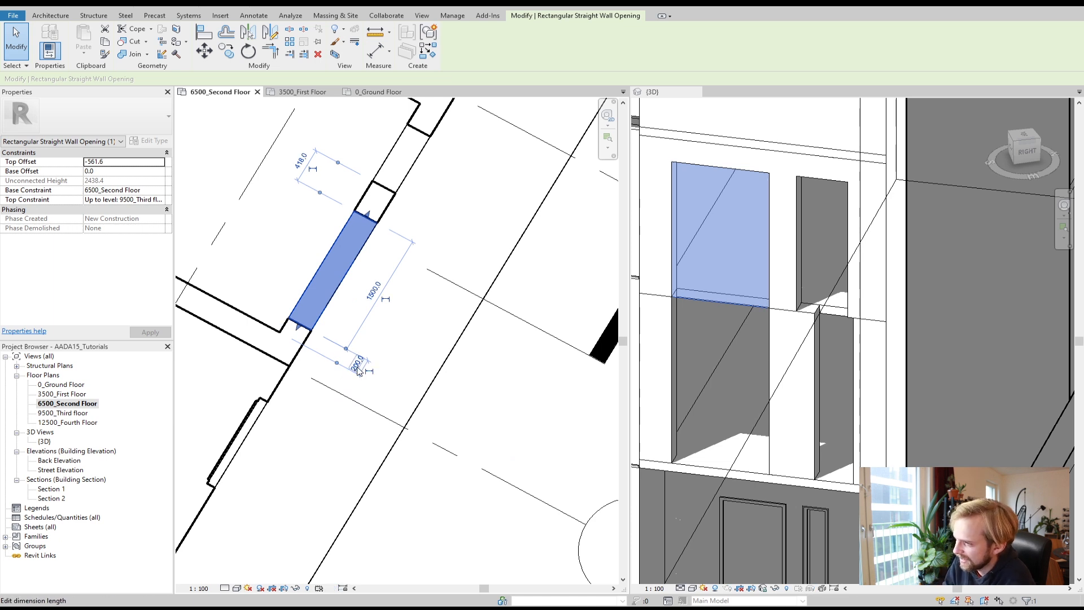
pyautogui.click(301, 161)
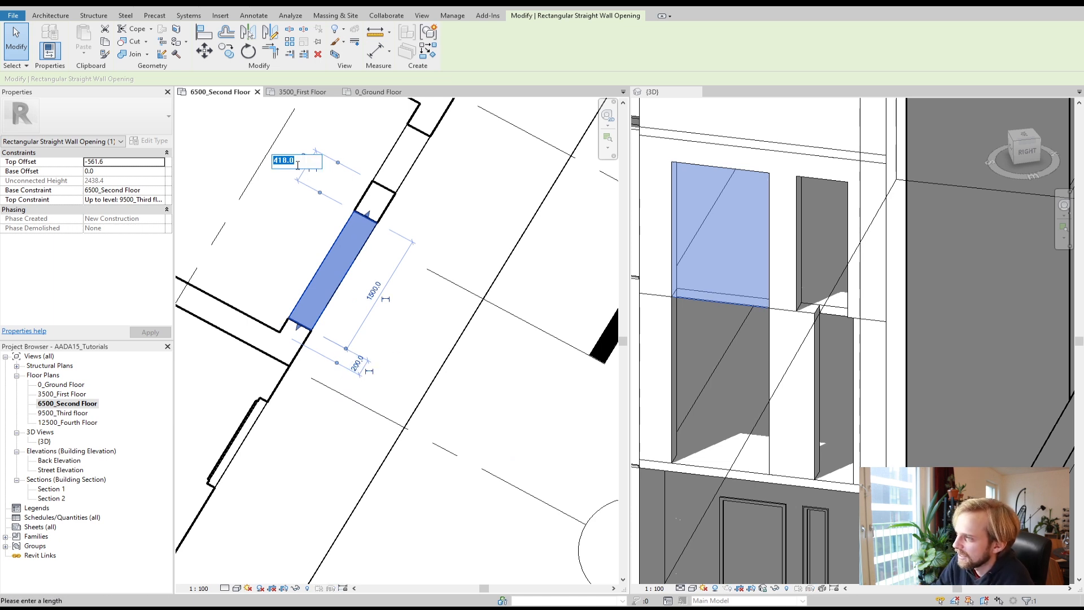
pyautogui.press('Escape')
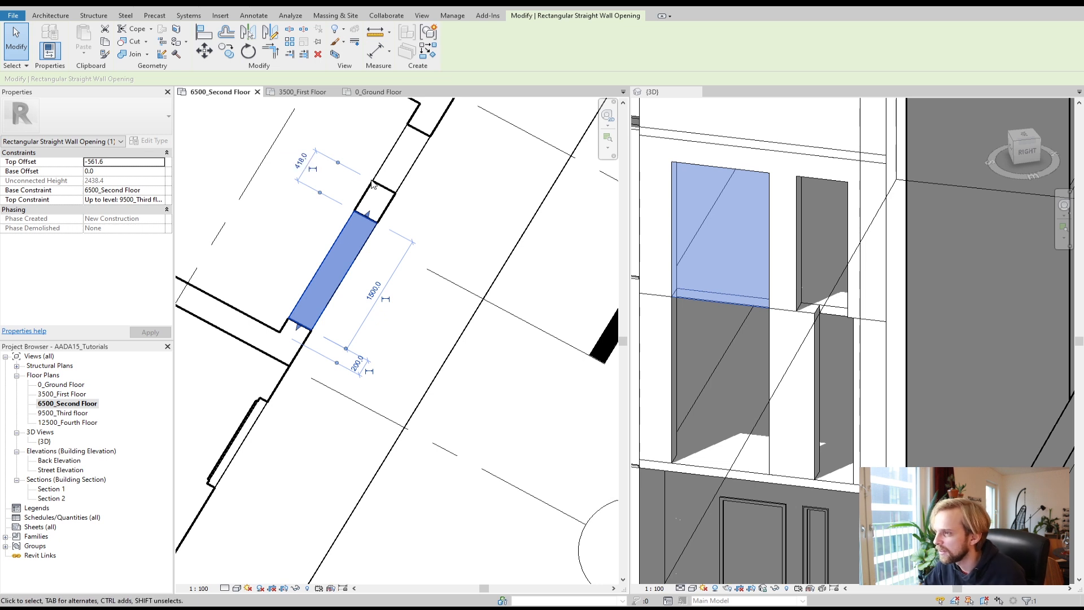
# Step: Select the smaller second-floor opening and set its width to 600 and its distance from the wall corner to 200
pyautogui.click(394, 155)
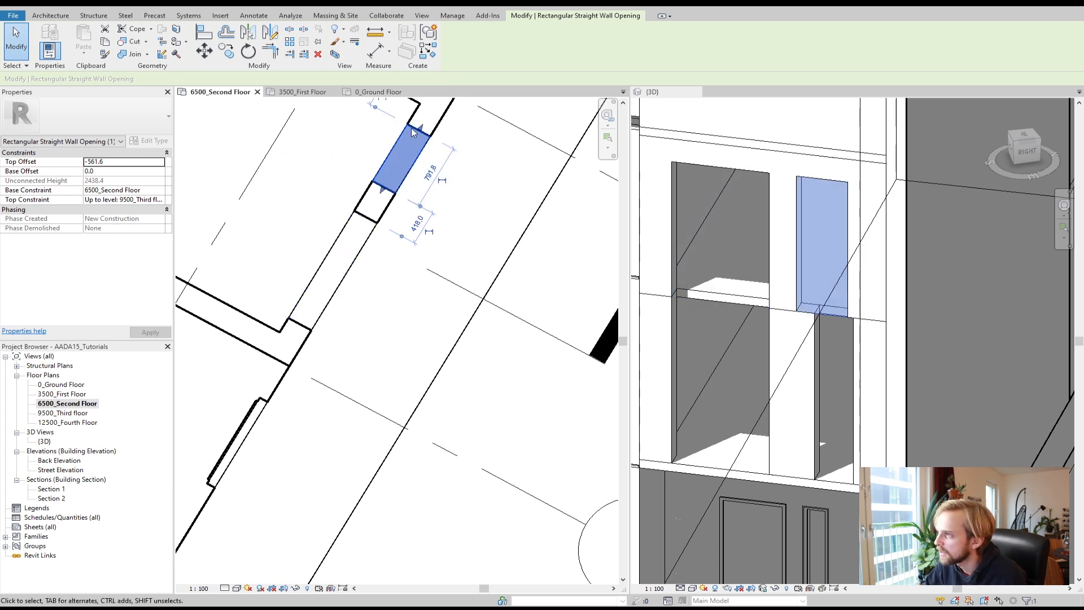
pyautogui.scroll(-1, 505, 190)
pyautogui.moveTo(513, 186); pyautogui.dragTo(496, 275, button='middle')
pyautogui.scroll(3, 388, 211)
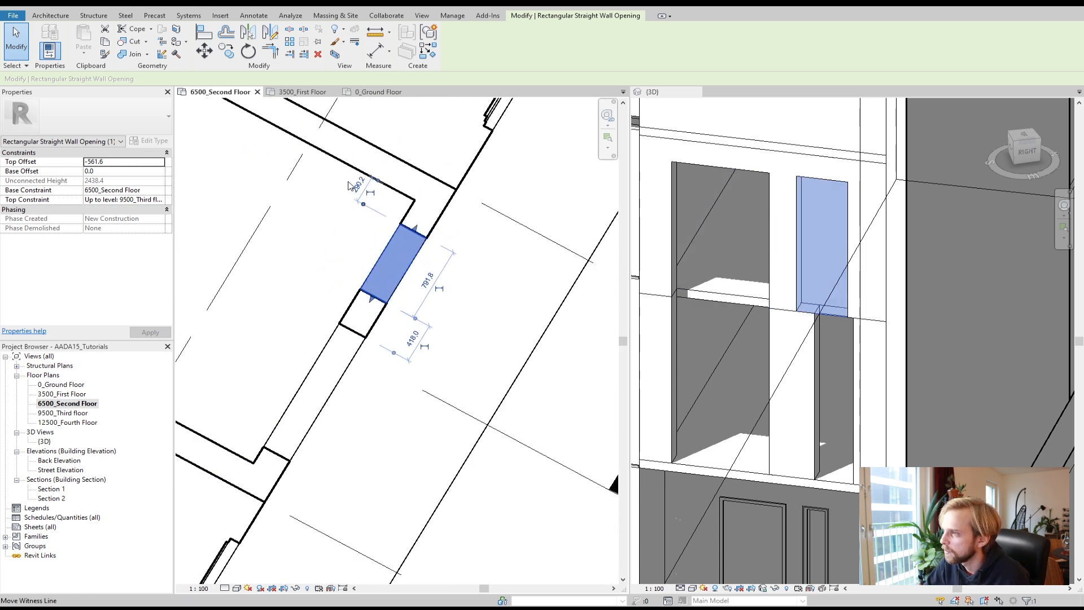
pyautogui.click(360, 185)
pyautogui.click(439, 296)
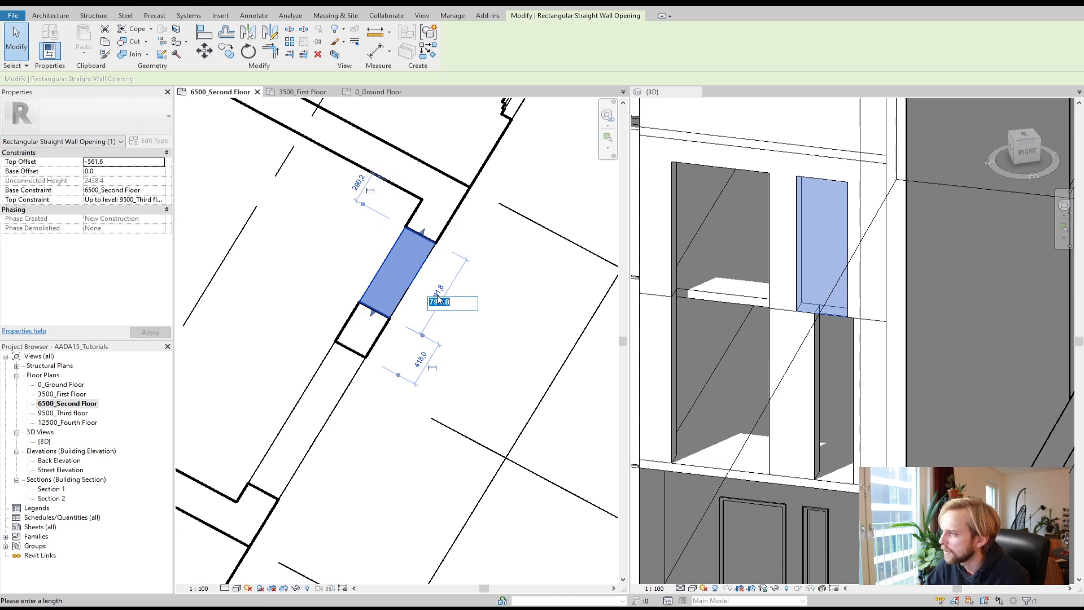
pyautogui.write('600')
pyautogui.press('Return')
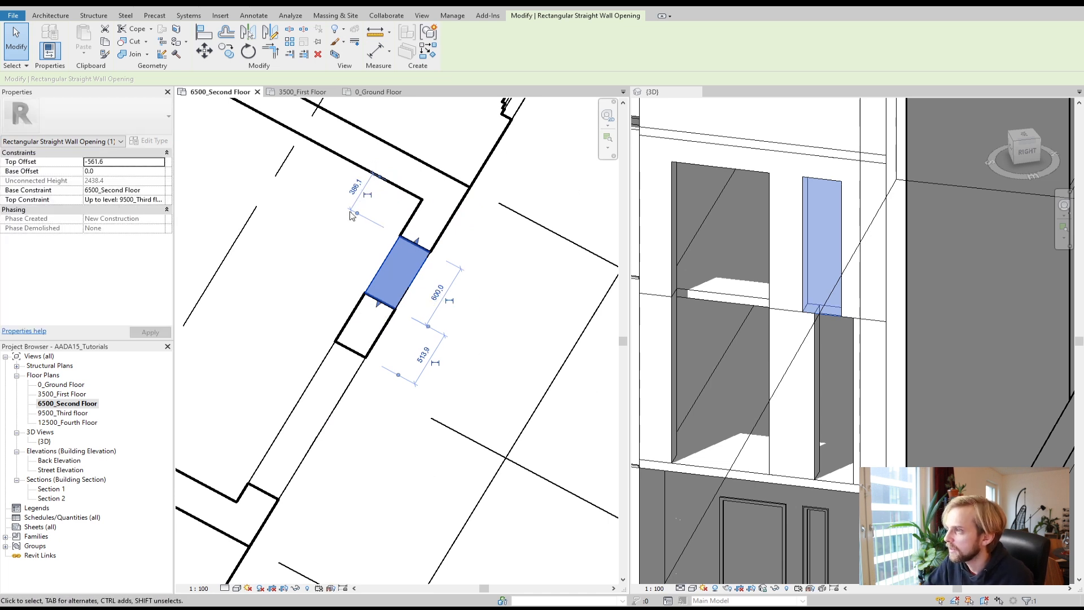
pyautogui.click(357, 190)
pyautogui.write('200')
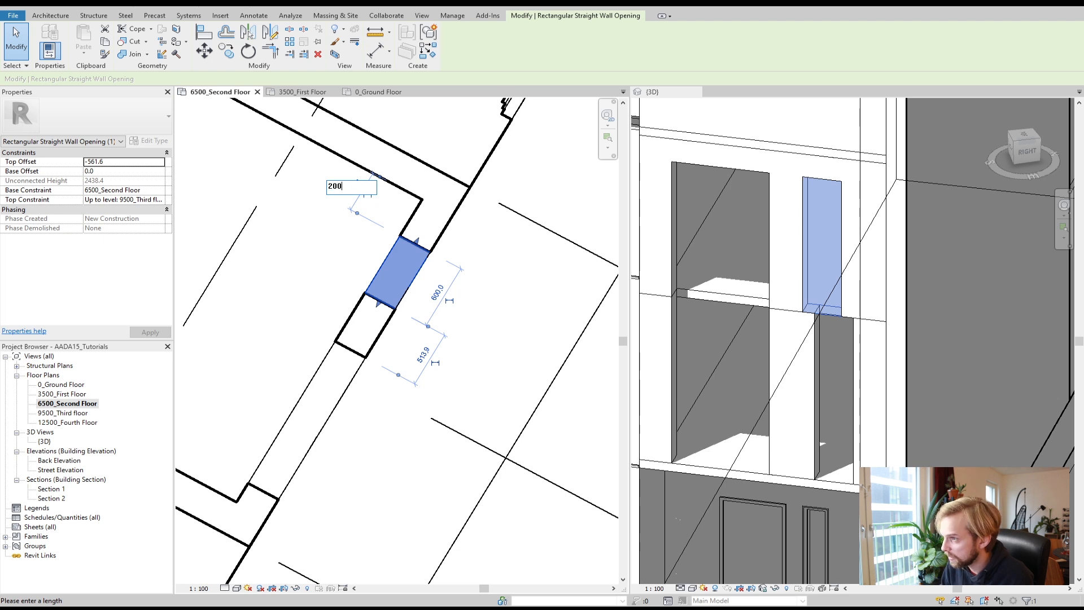
pyautogui.press('Return')
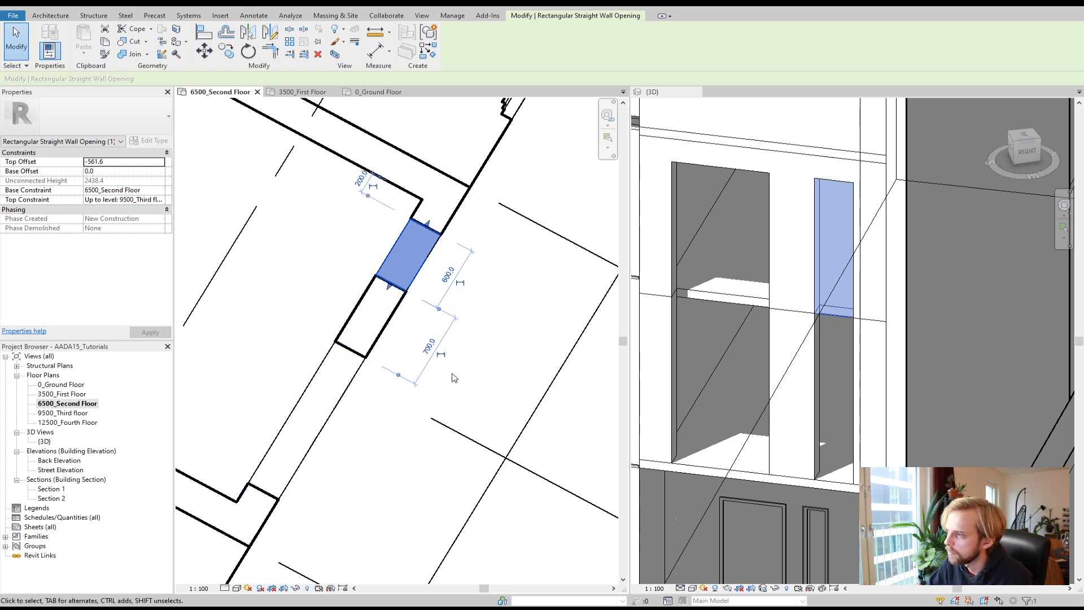
# Step: Select the smaller opening in the 3D view and set its top offset to 0
pyautogui.click(511, 368)
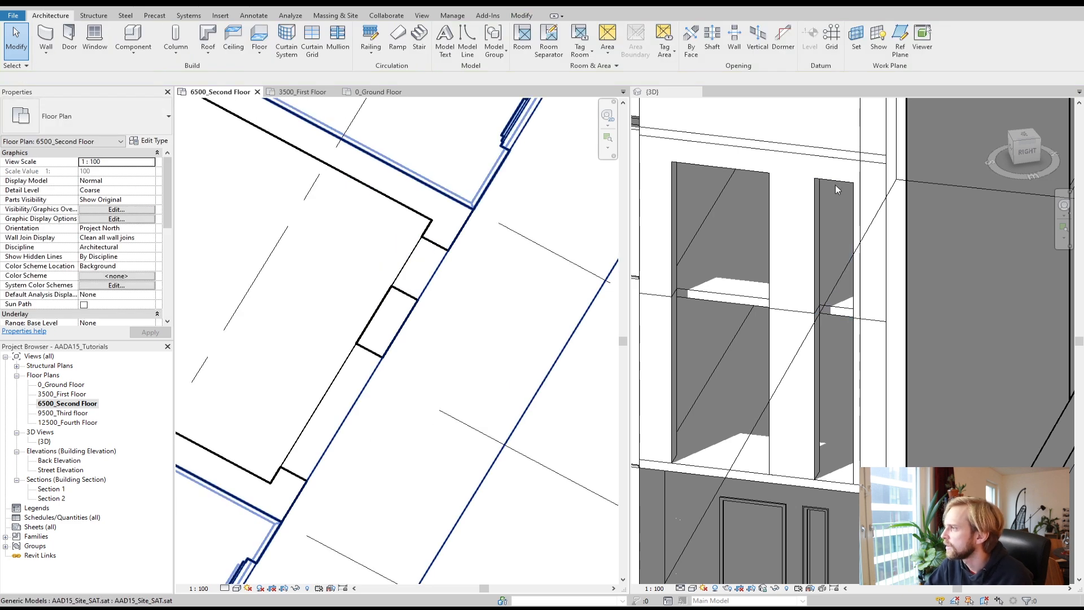
pyautogui.click(842, 258)
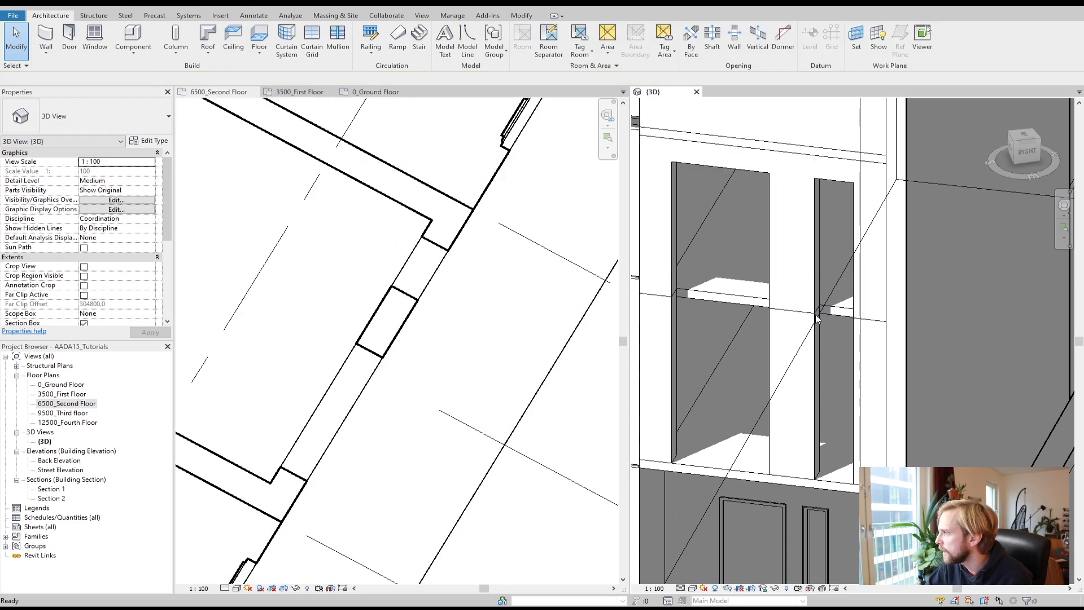
pyautogui.click(817, 307)
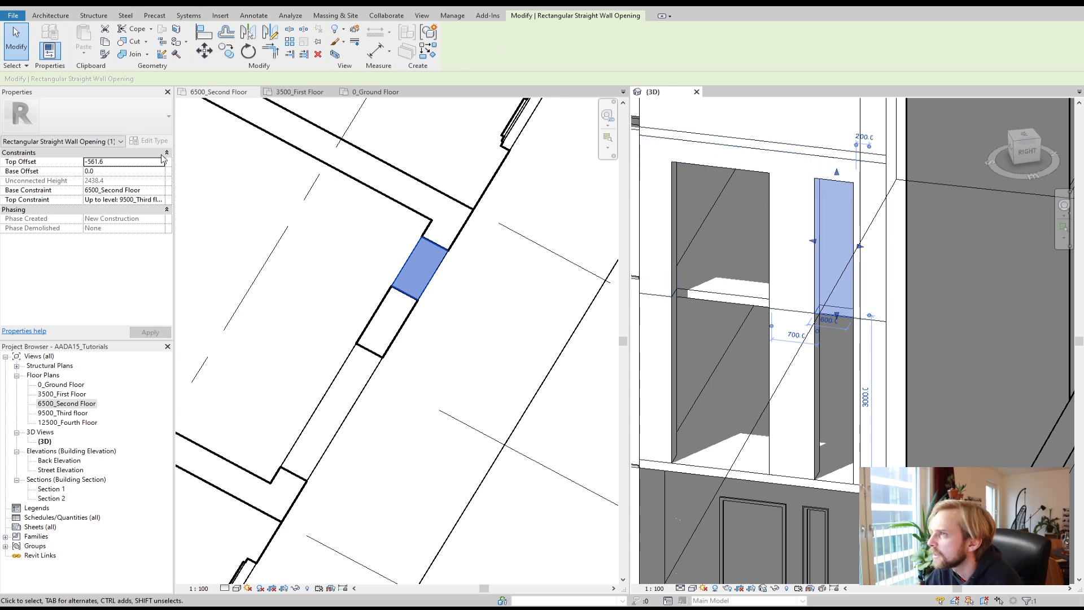
pyautogui.click(112, 160)
pyautogui.write('0.0')
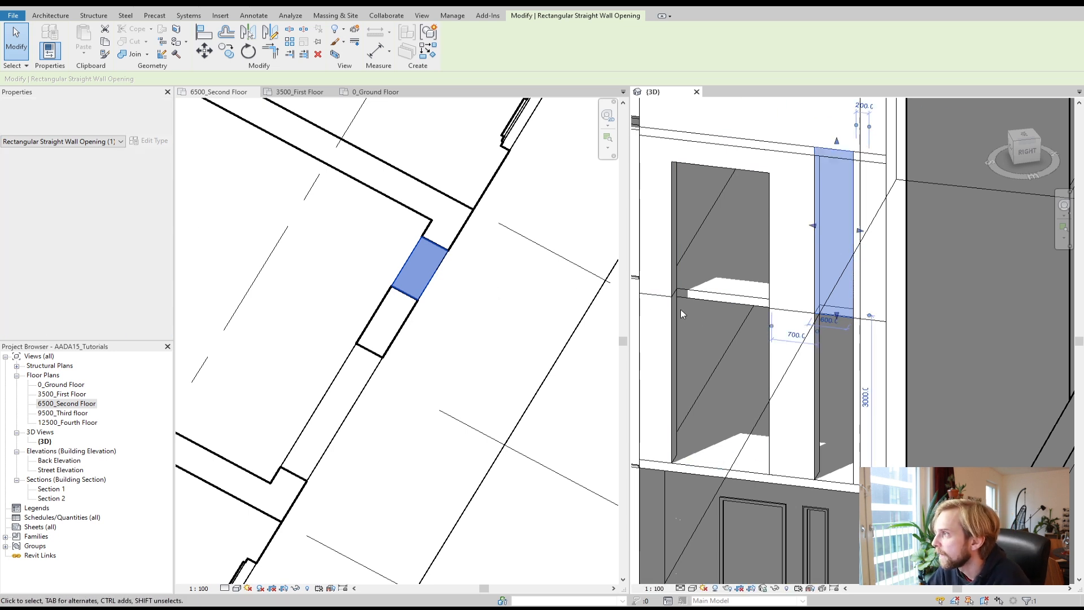
# Step: Select the larger second-floor opening and set its top offset to 0
pyautogui.click(353, 349)
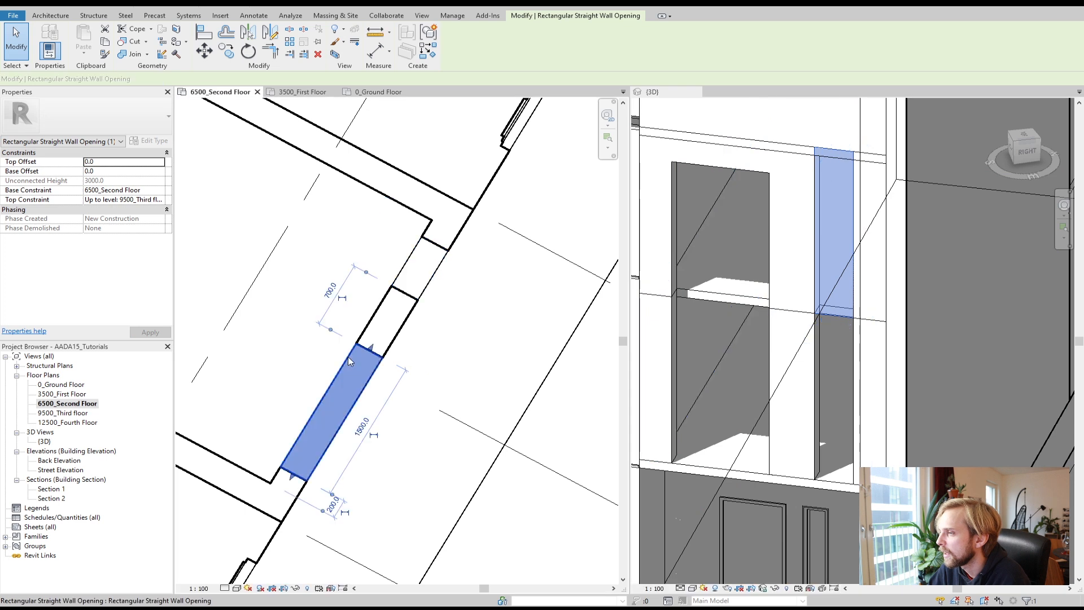
pyautogui.click(108, 164)
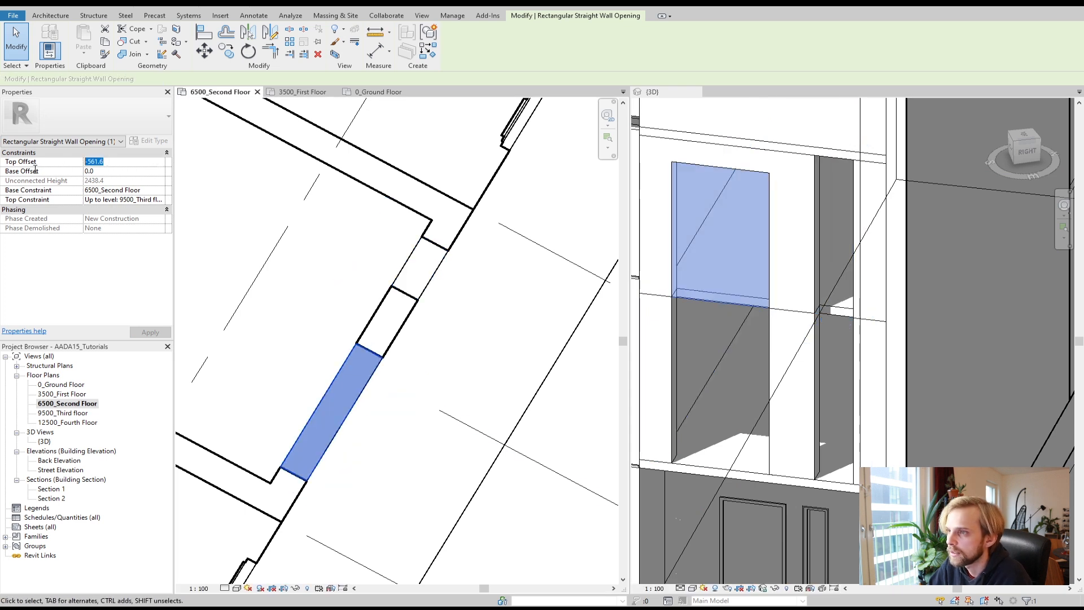
pyautogui.write('0')
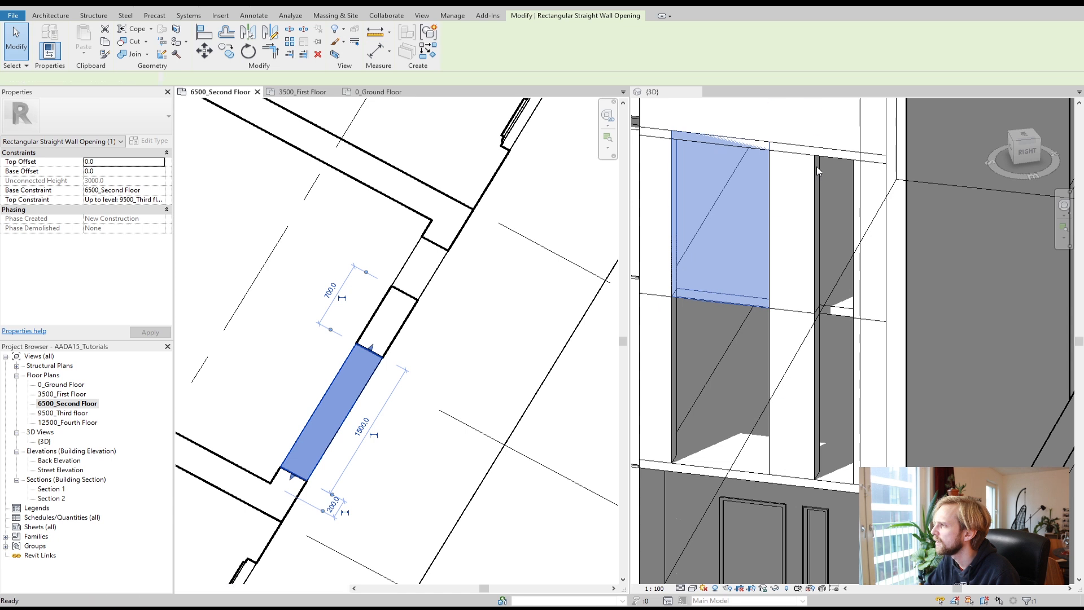
# Step: Select the larger second-floor opening in the 3D view and set its top offset to -150
pyautogui.click(835, 159)
pyautogui.click(841, 152)
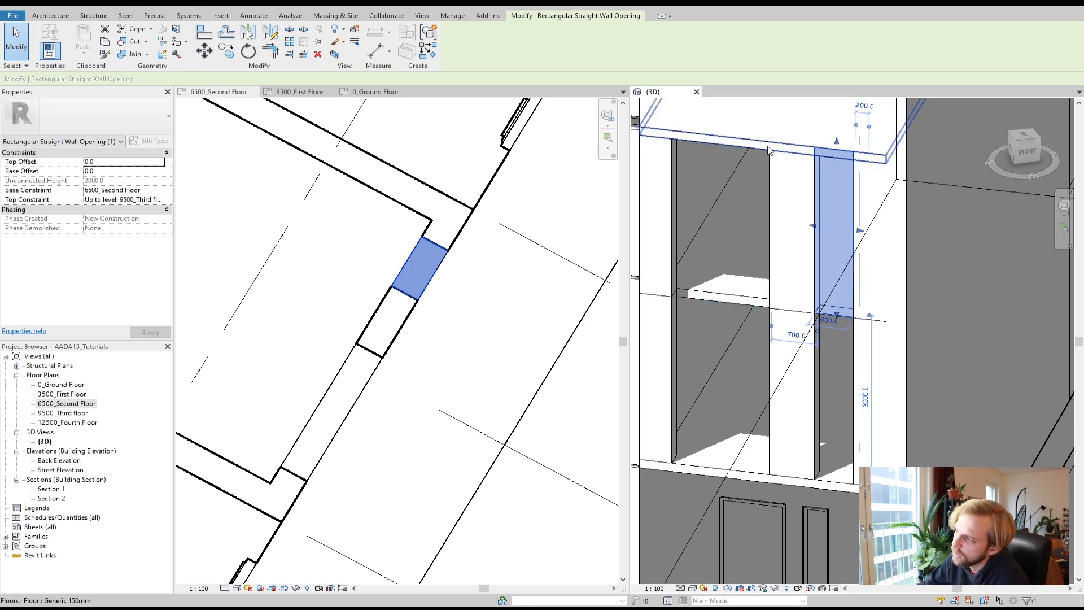
pyautogui.click(655, 133)
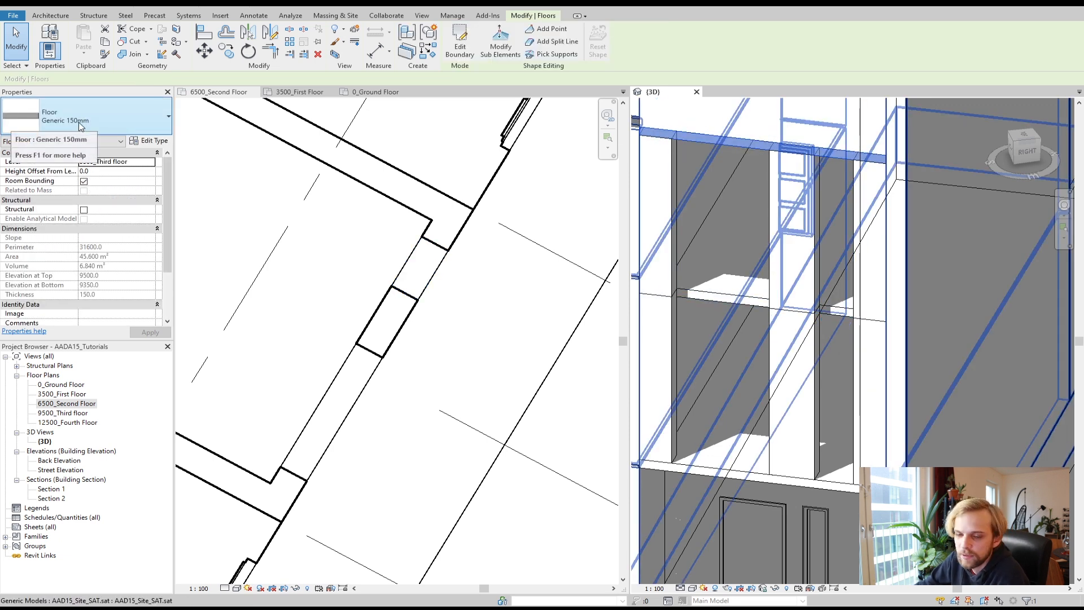
pyautogui.click(677, 164)
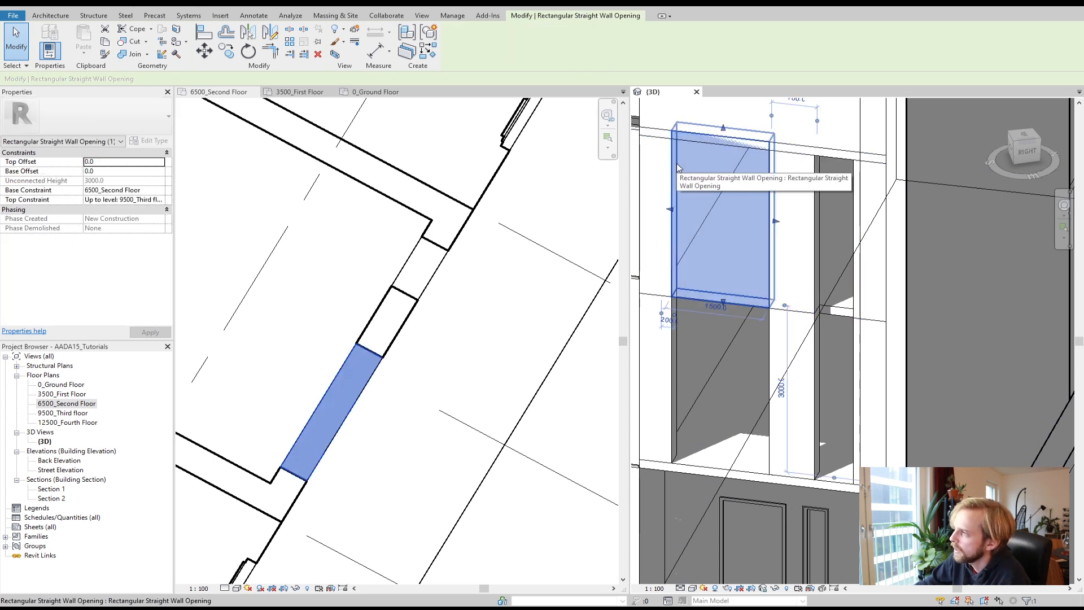
pyautogui.click(100, 162)
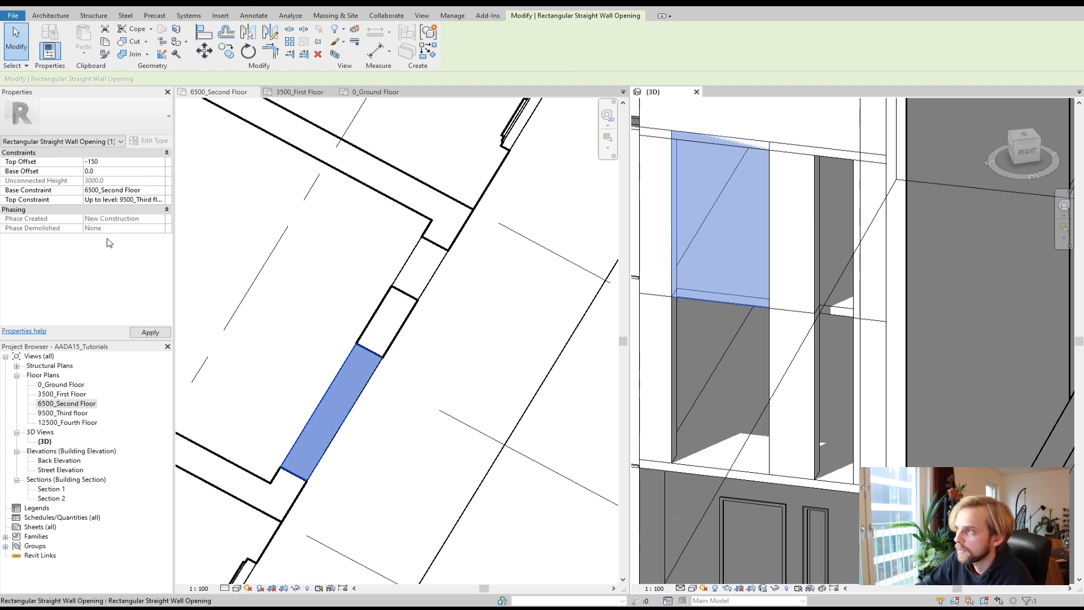
pyautogui.write('-150')
pyautogui.click(151, 332)
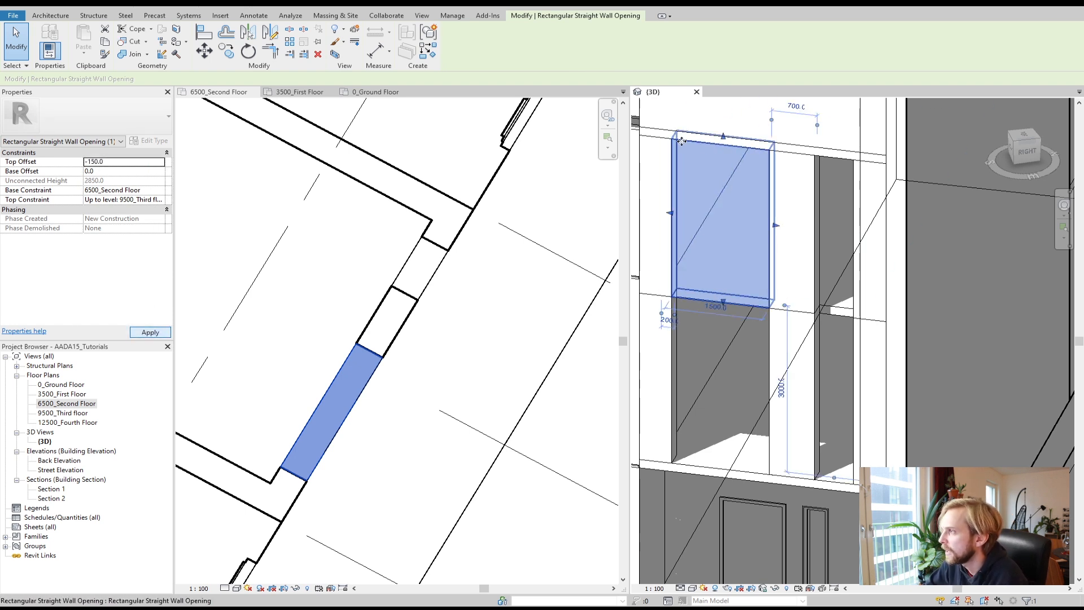
# Step: Select the smaller second-floor opening and set its top offset to -150
pyautogui.click(814, 166)
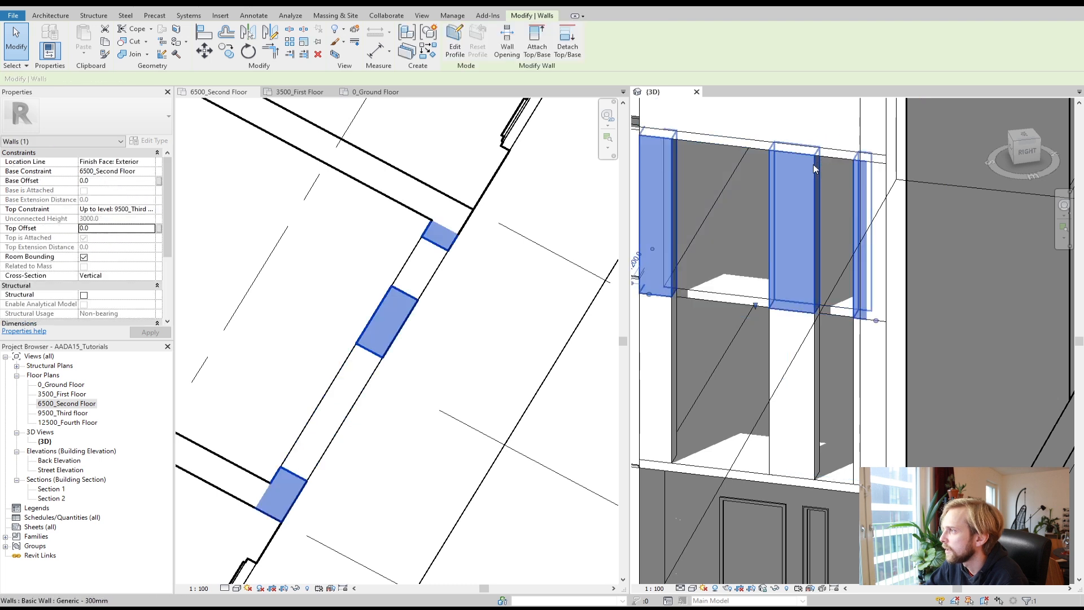
pyautogui.click(386, 252)
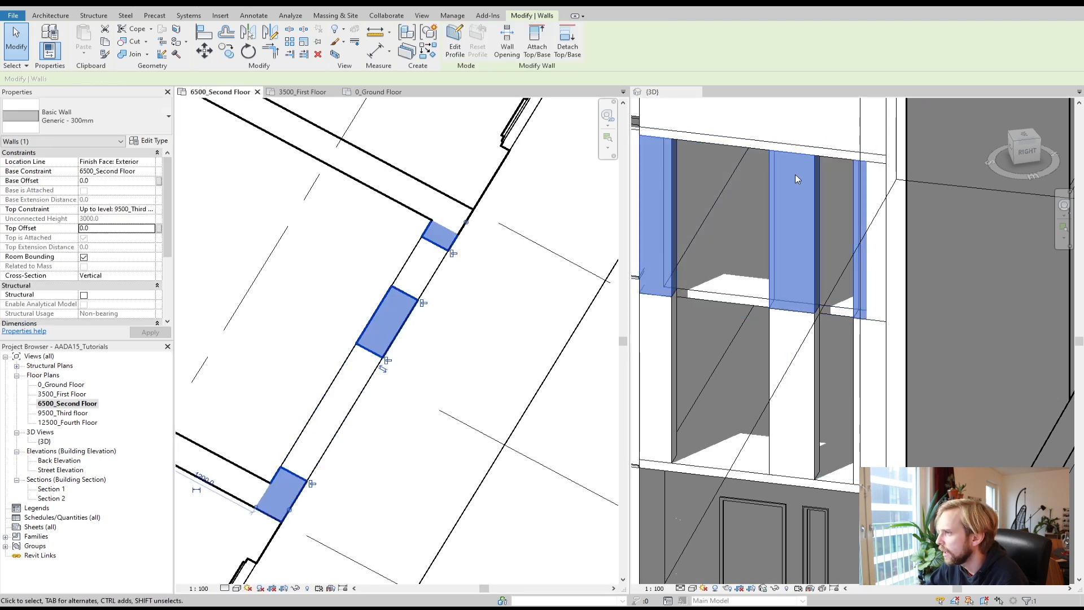
pyautogui.click(815, 169)
pyautogui.click(820, 161)
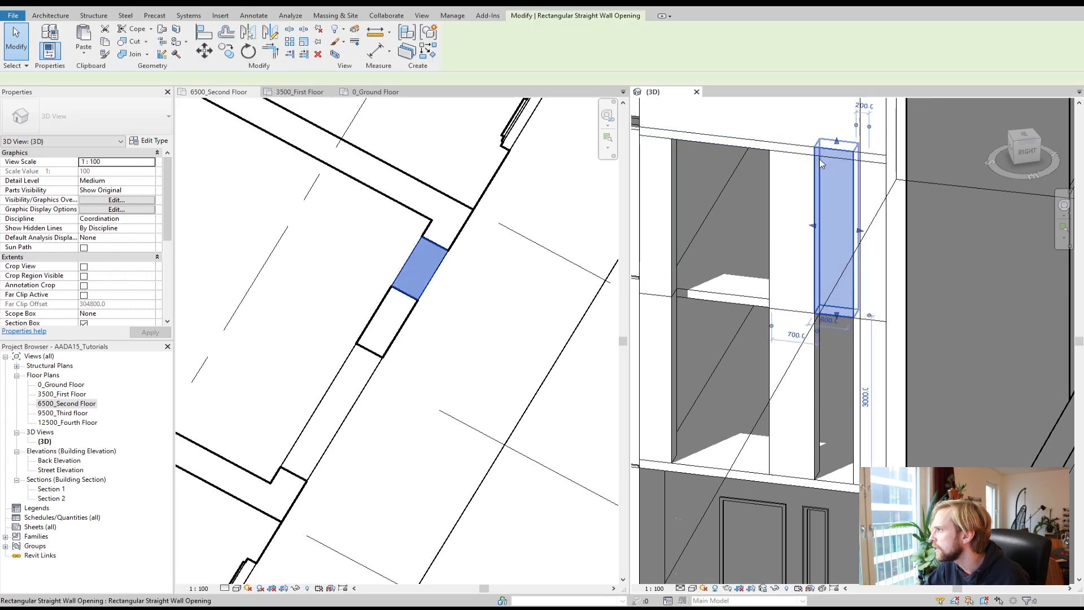
pyautogui.click(109, 163)
pyautogui.write('-150')
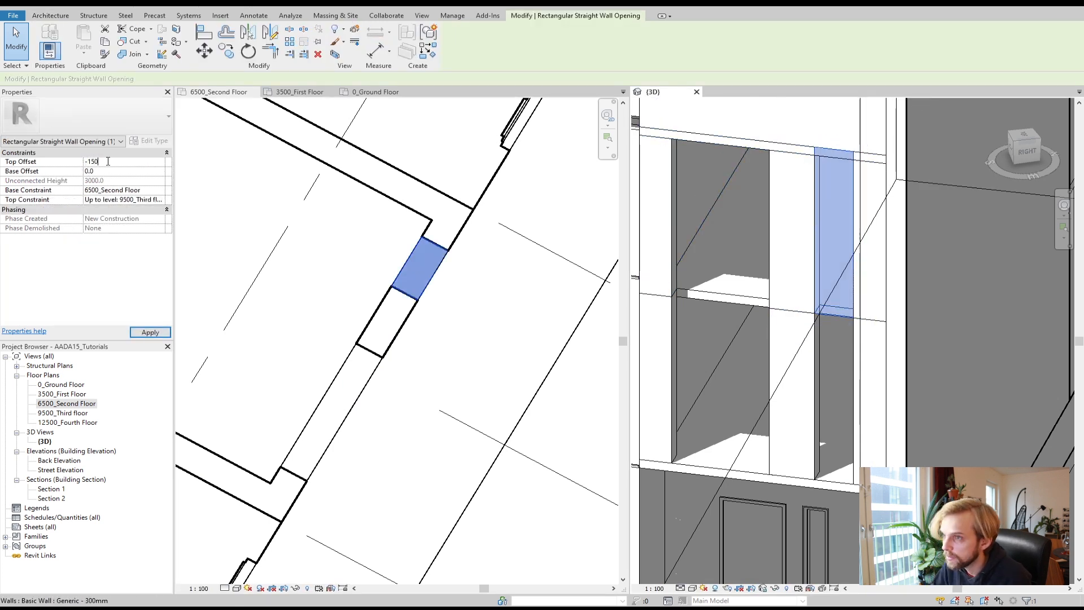
pyautogui.press('Return')
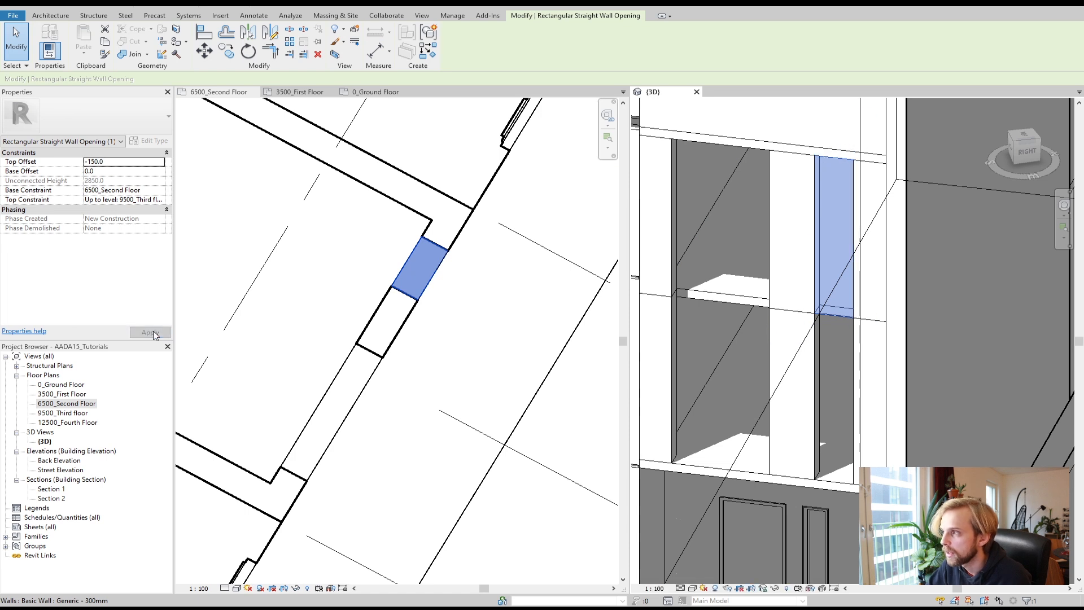
# Step: On the 3500_First Floor plan, draw curtain wall segments along the exterior wall on both sides of the rectangular opening
pyautogui.click(337, 270)
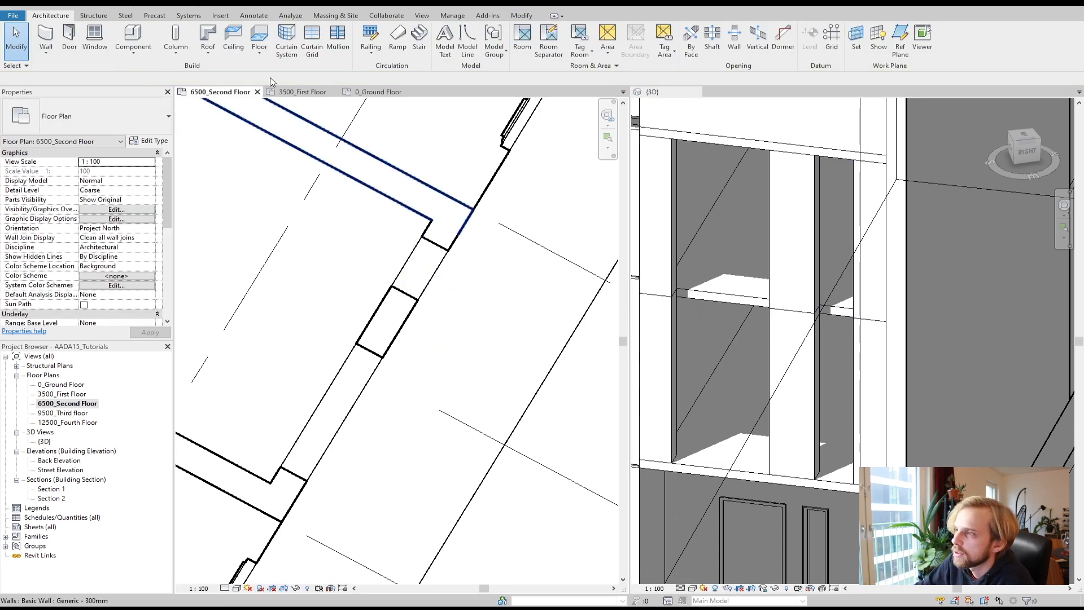
pyautogui.click(303, 92)
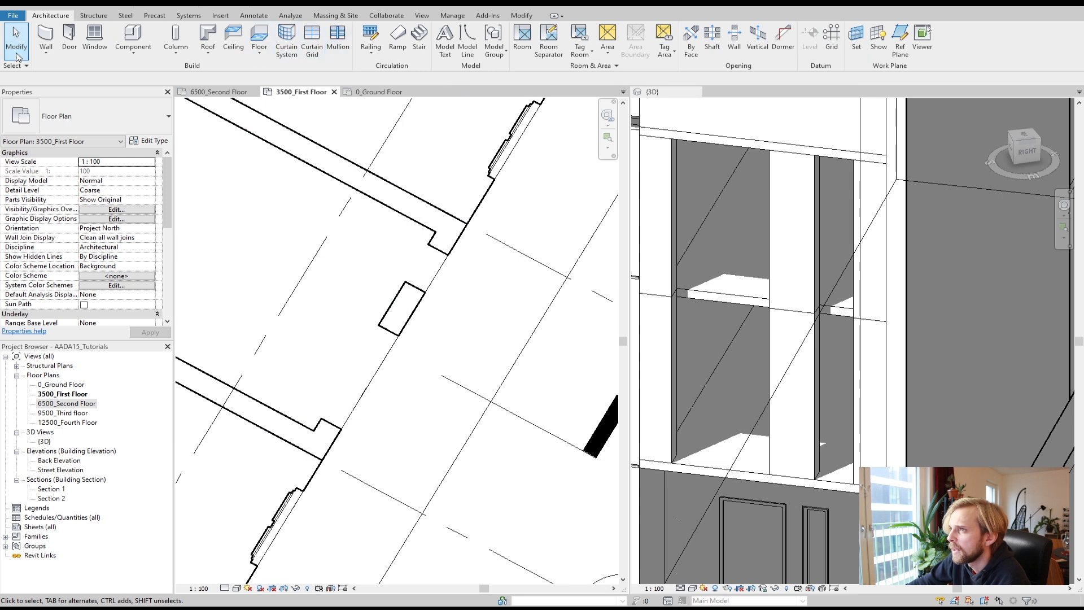
pyautogui.click(47, 55)
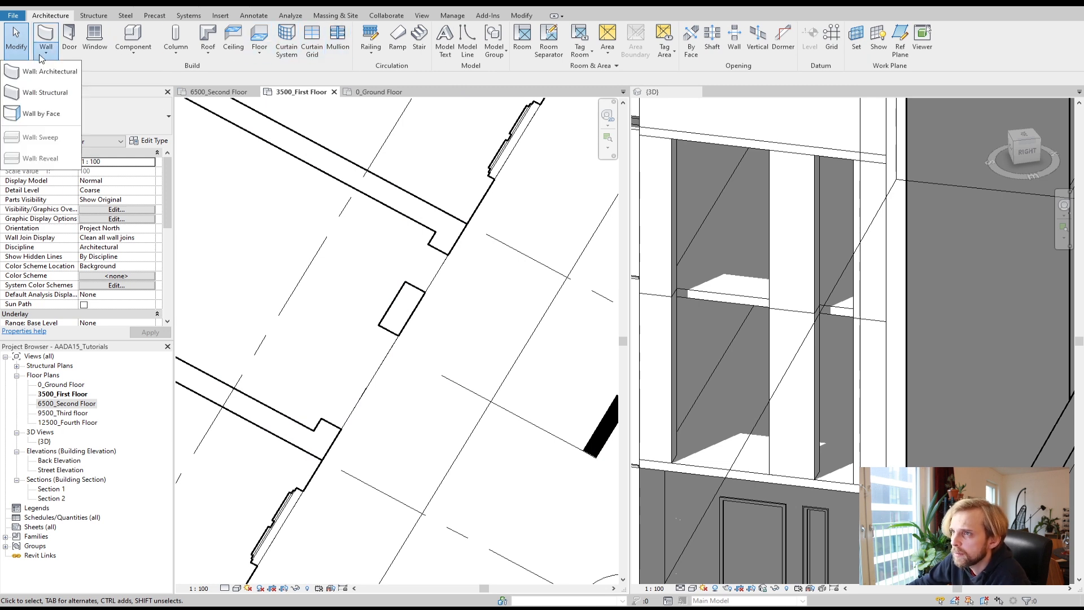
pyautogui.click(50, 72)
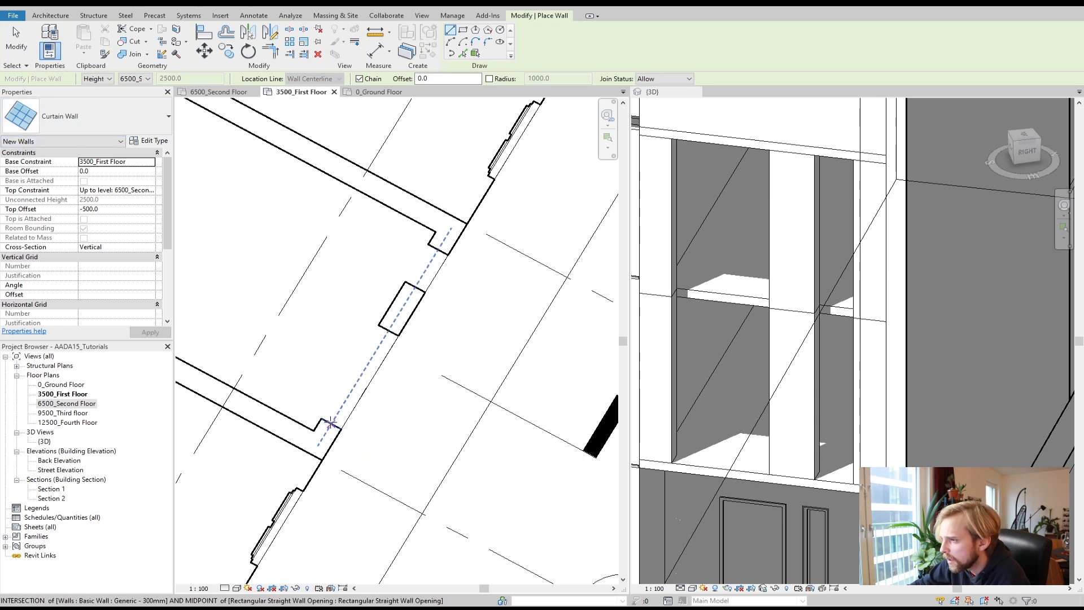
pyautogui.click(331, 424)
pyautogui.click(388, 331)
pyautogui.click(415, 288)
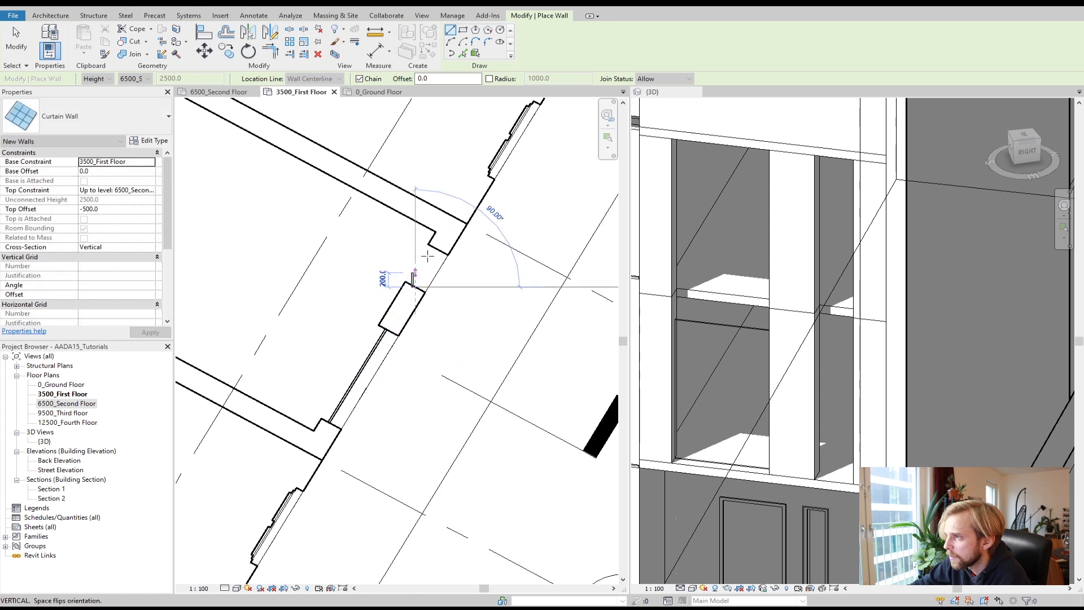
pyautogui.click(438, 250)
pyautogui.press('Escape')
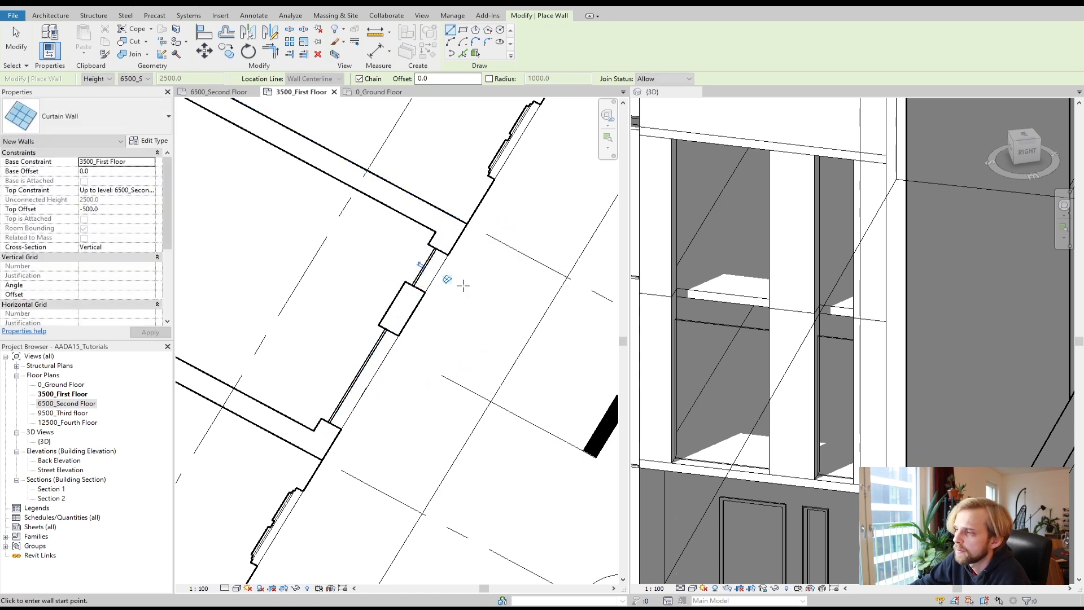
pyautogui.press('Escape')
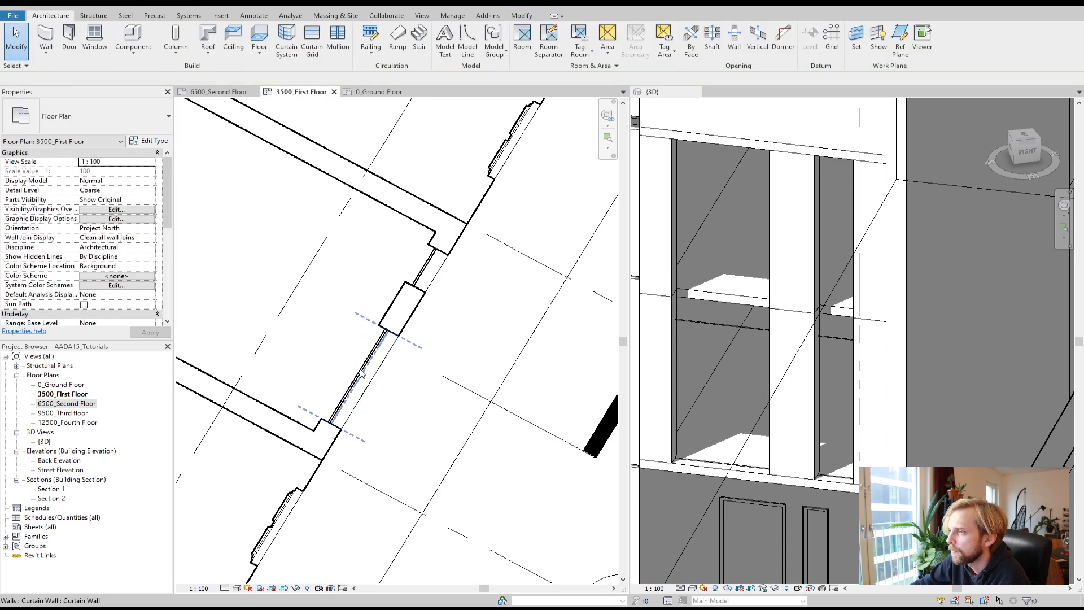
# Step: Select the longer curtain wall segment and flip its orientation
pyautogui.scroll(3, 353, 389)
pyautogui.click(353, 389)
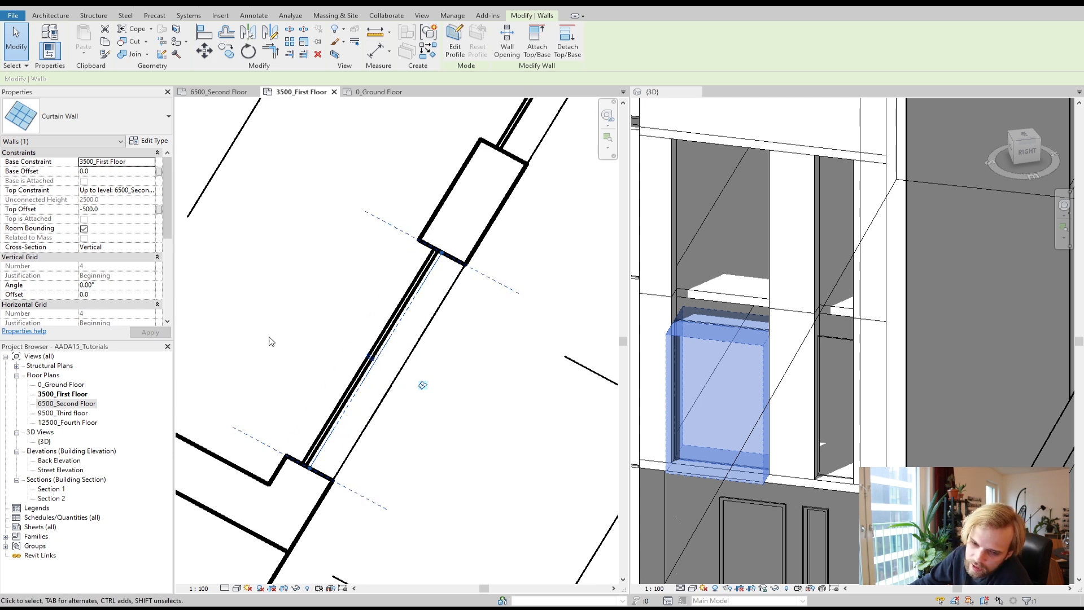
pyautogui.click(371, 359)
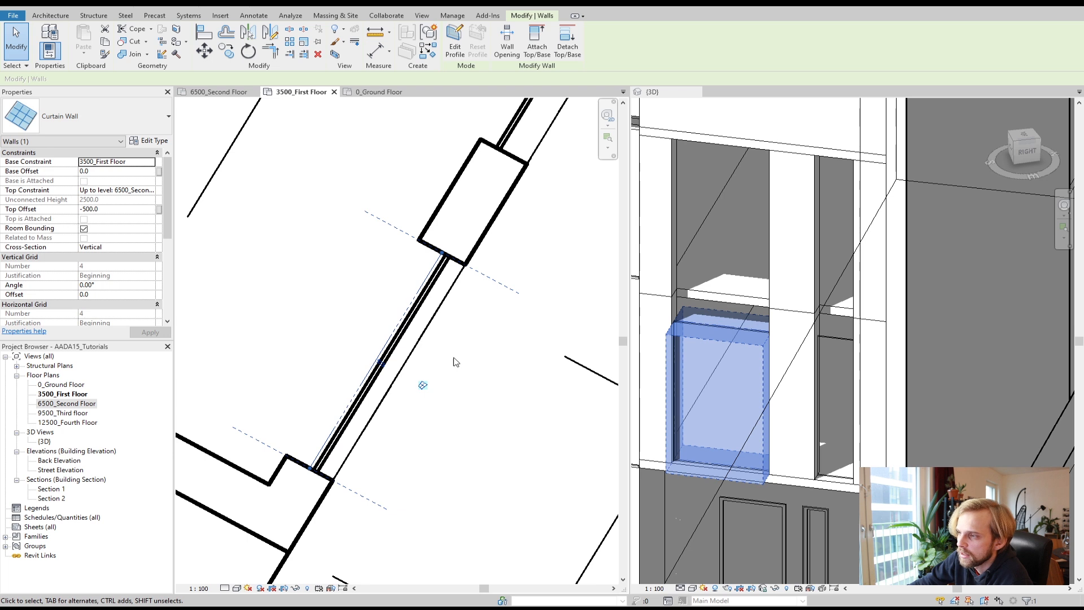
# Step: Set the longer curtain wall's top constraint to 9500_Third floor with a top offset of -150
pyautogui.scroll(-1, 390, 386)
pyautogui.scroll(-1, 511, 212)
pyautogui.click(510, 150)
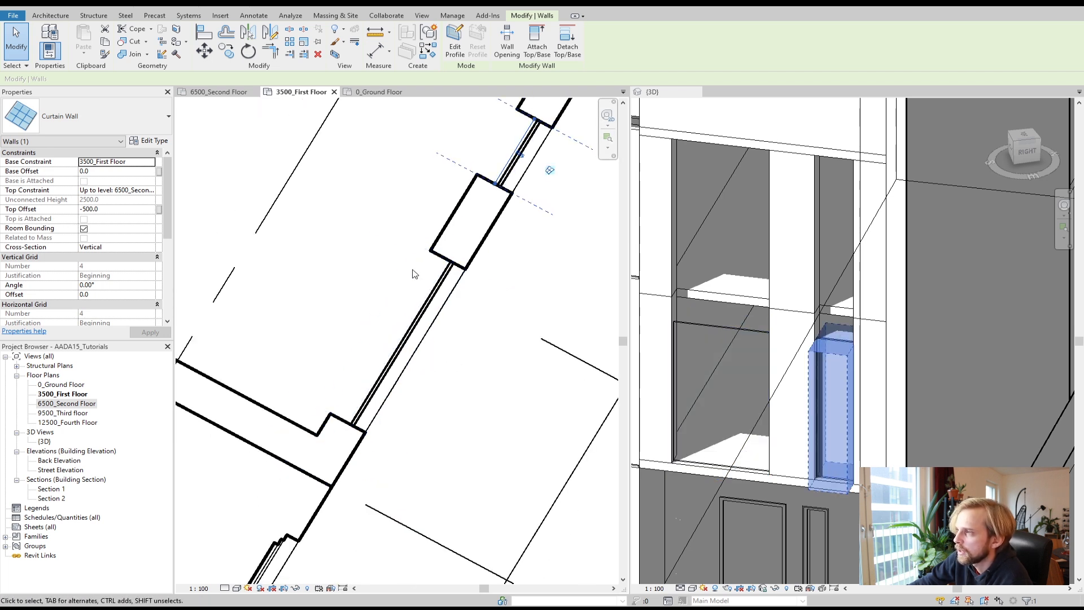
pyautogui.click(368, 322)
pyautogui.click(410, 342)
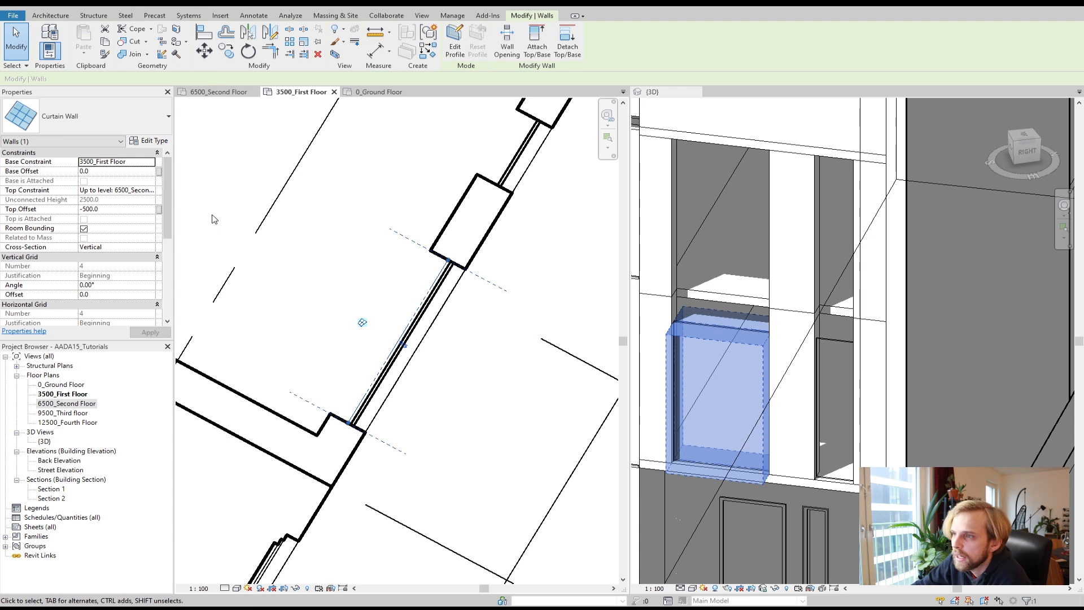
pyautogui.click(120, 192)
pyautogui.click(151, 190)
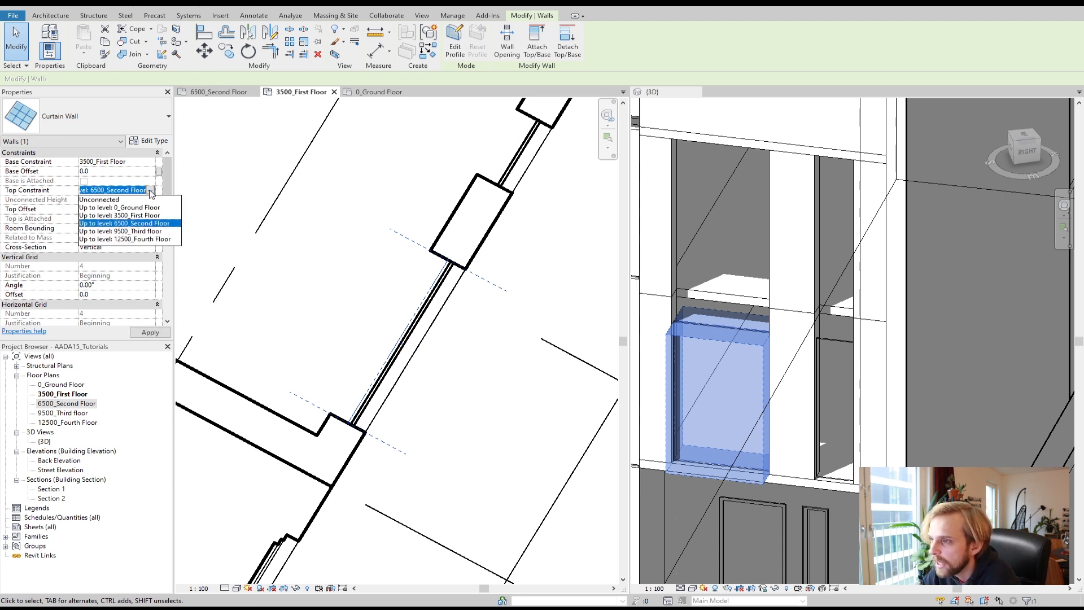
pyautogui.click(145, 231)
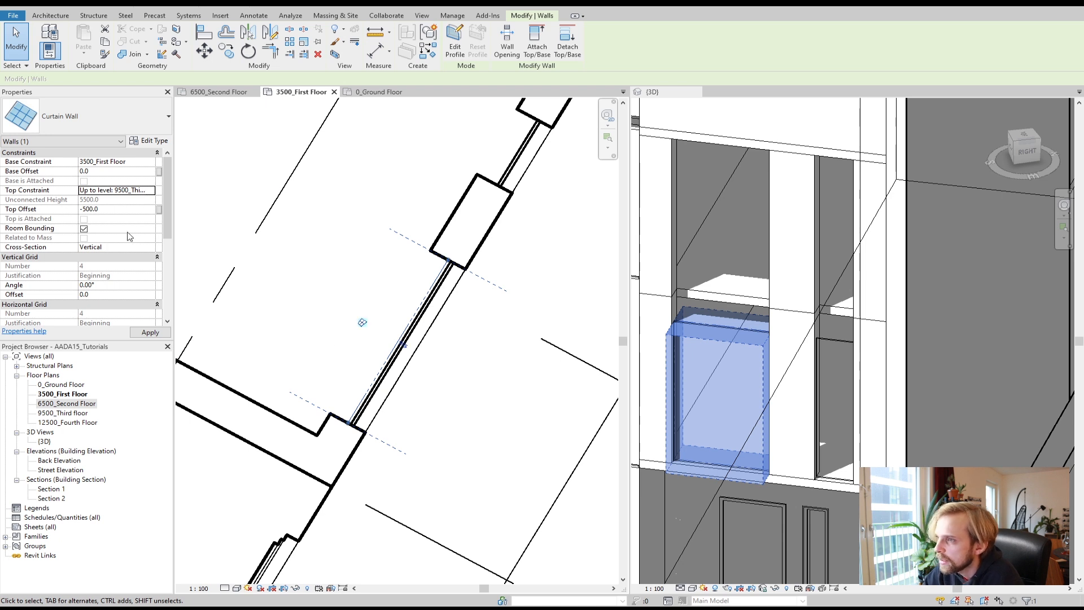
pyautogui.click(105, 209)
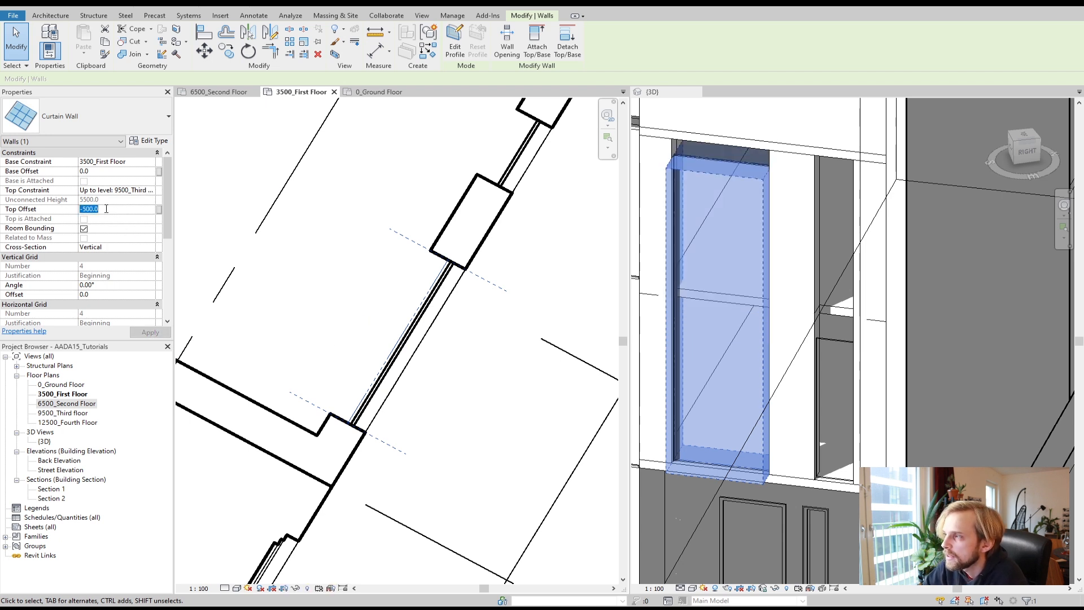
pyautogui.write('-')
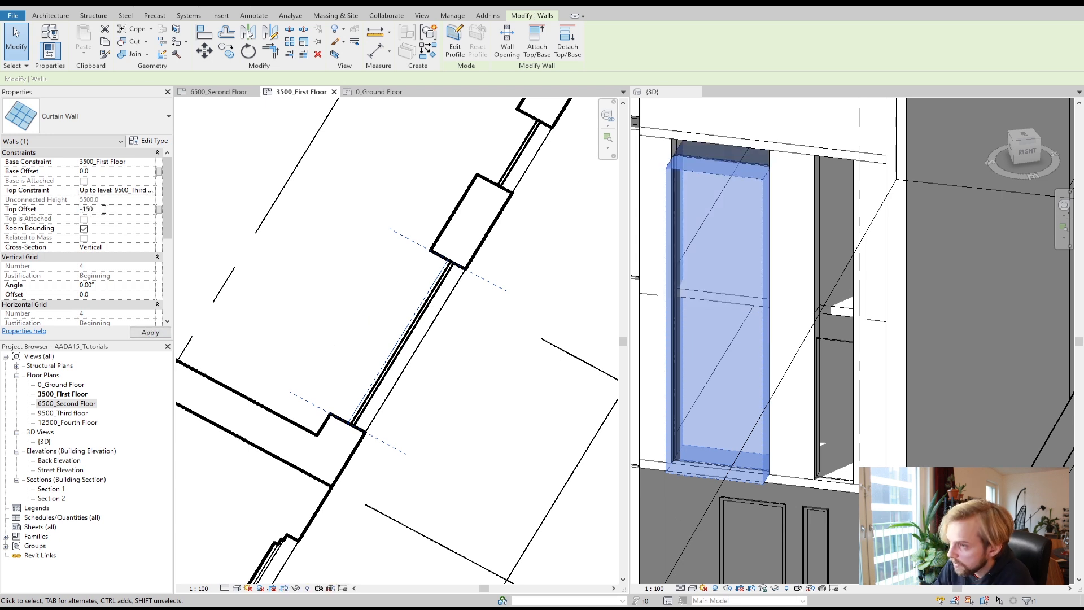
pyautogui.click(150, 332)
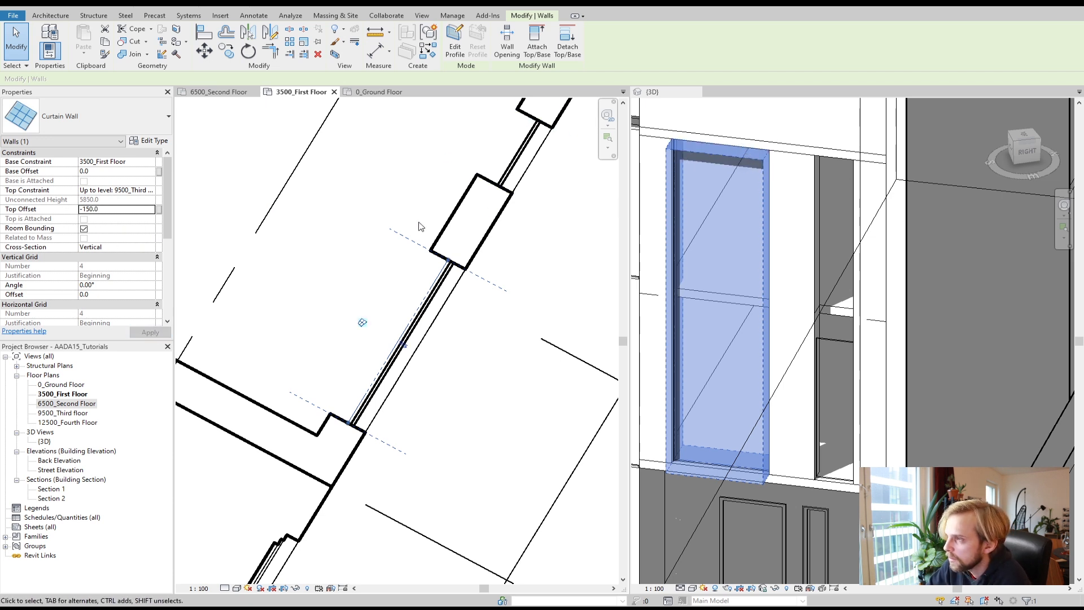
# Step: Set the narrow curtain wall's top offset to -150 and its top constraint to 9500_Third floor
pyautogui.click(521, 156)
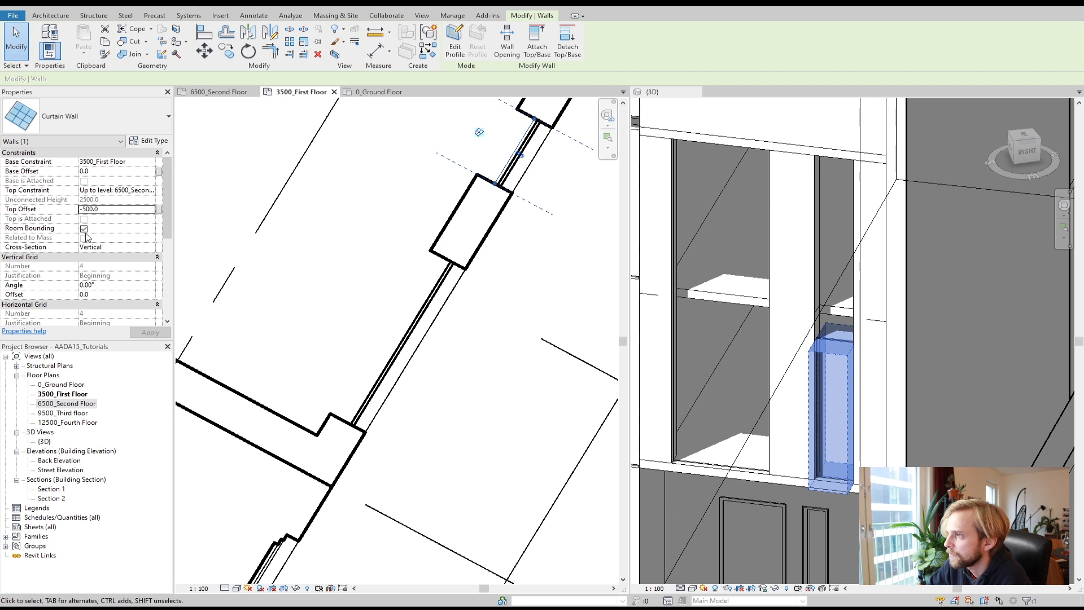
pyautogui.click(44, 212)
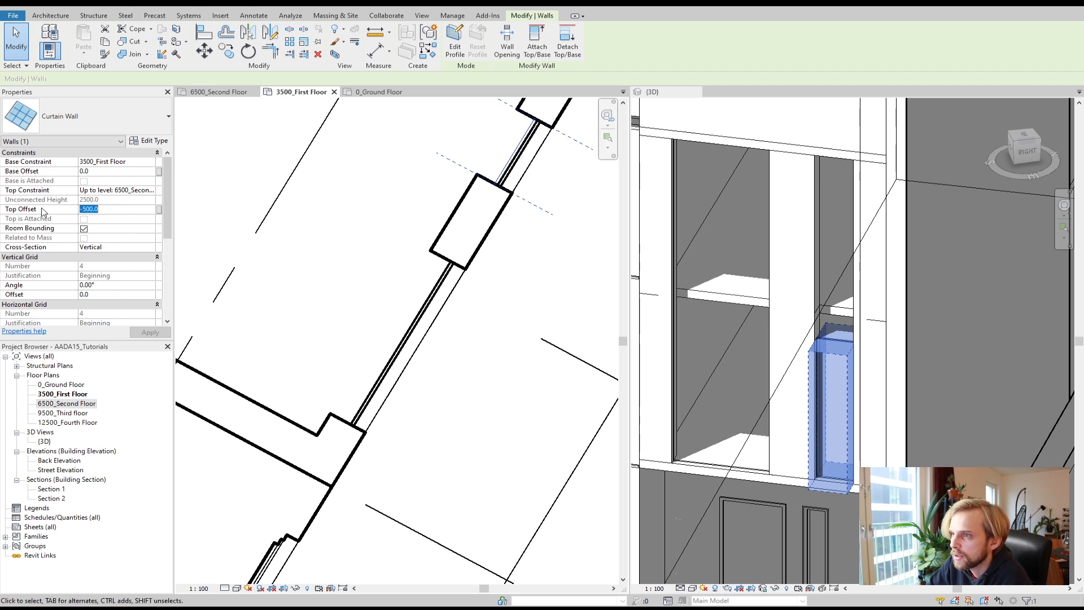
pyautogui.write('-150')
pyautogui.click(150, 192)
pyautogui.click(151, 190)
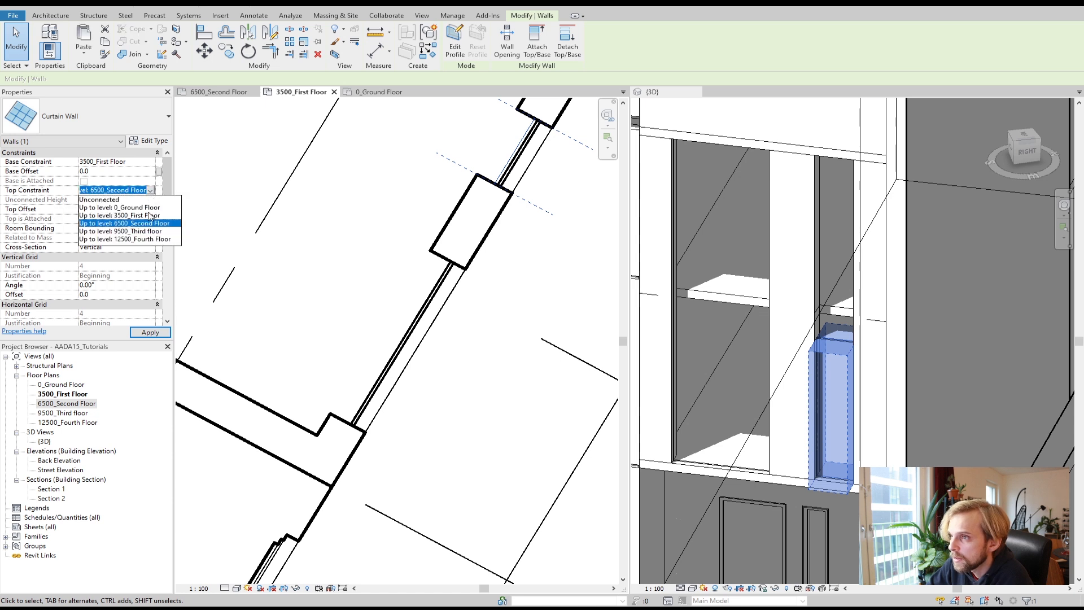
pyautogui.click(137, 231)
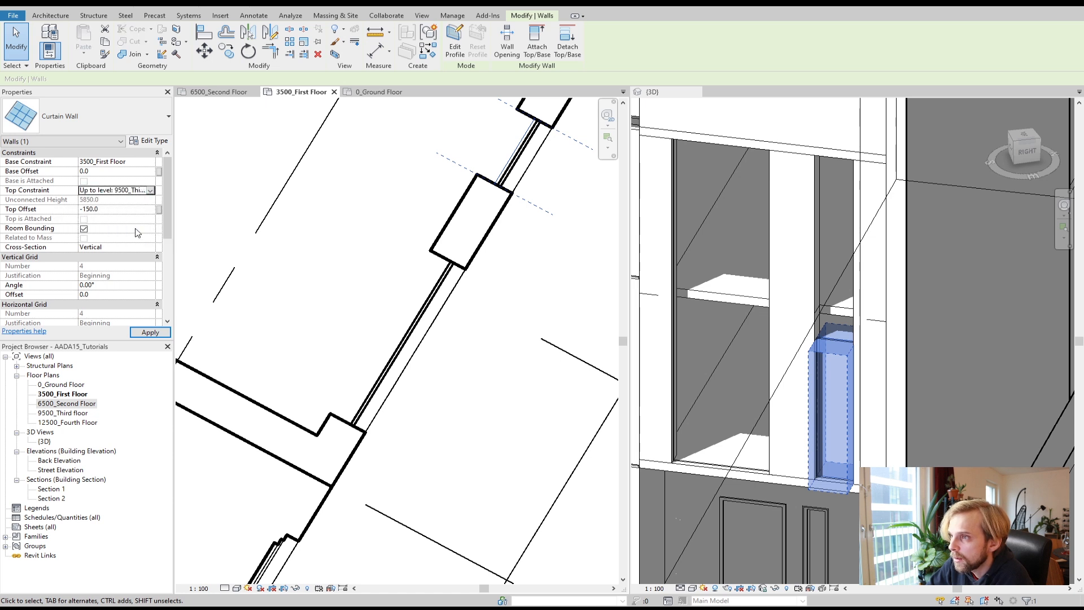
pyautogui.click(148, 332)
# Step: Check both curtain wall segments, then add a vertical curtain grid line at the midpoint of the longer curtain wall
pyautogui.click(388, 257)
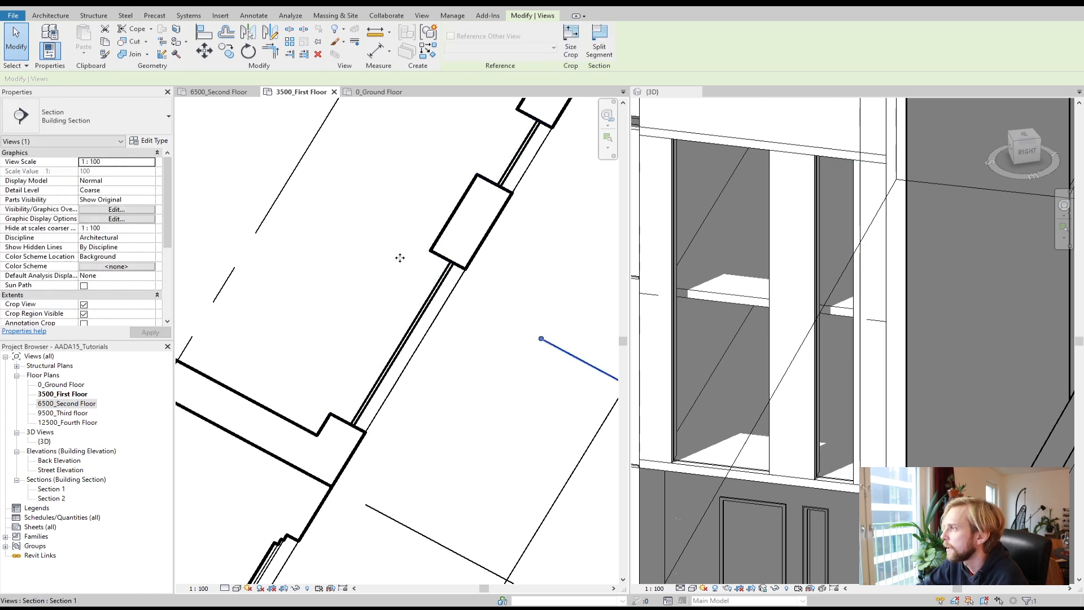
pyautogui.click(437, 295)
pyautogui.click(515, 151)
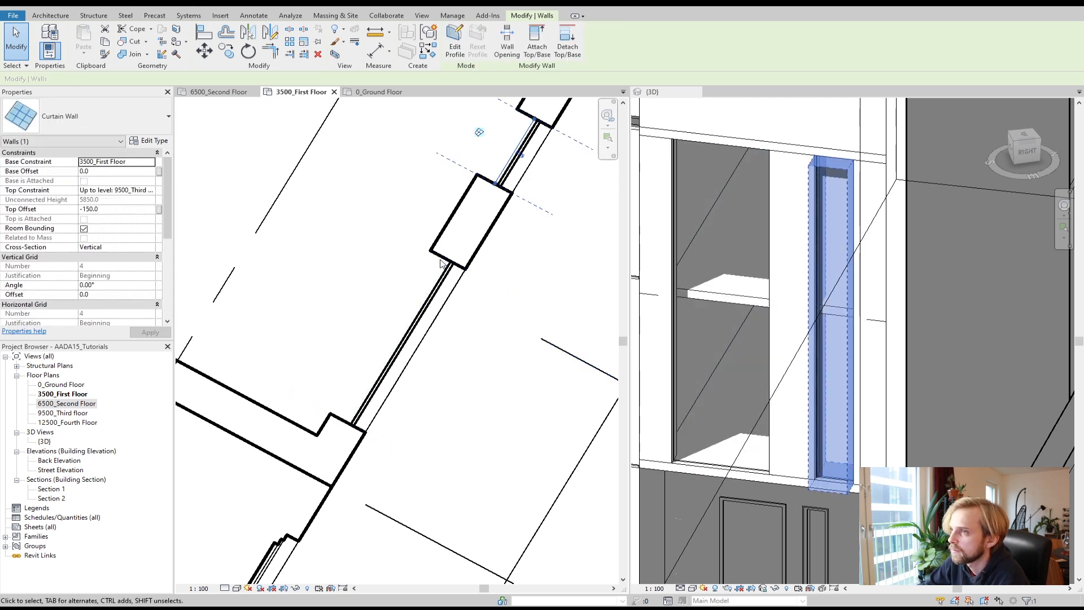
pyautogui.click(427, 309)
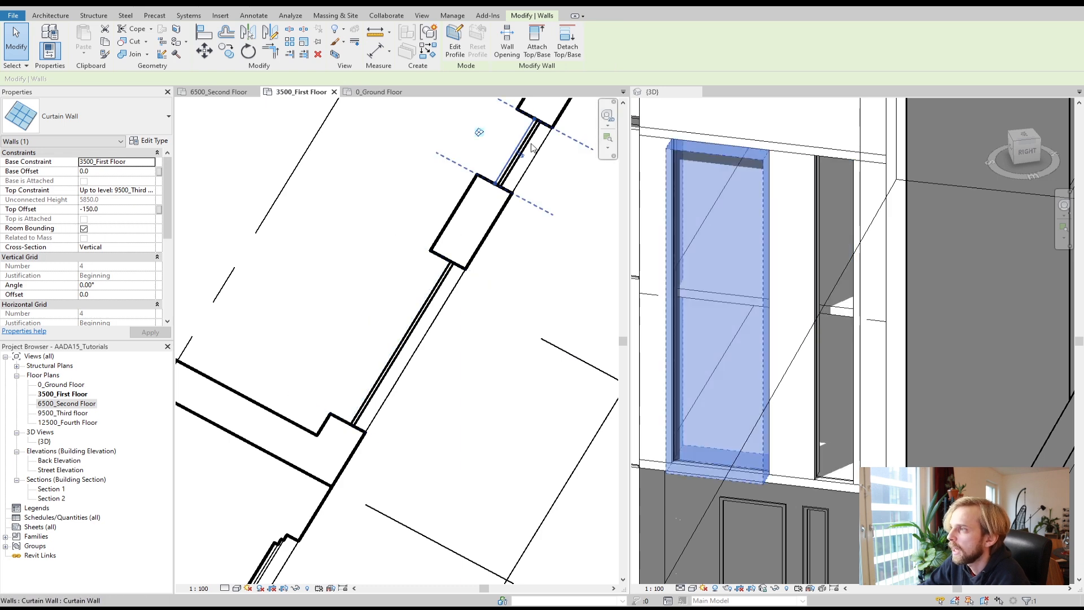
pyautogui.click(356, 278)
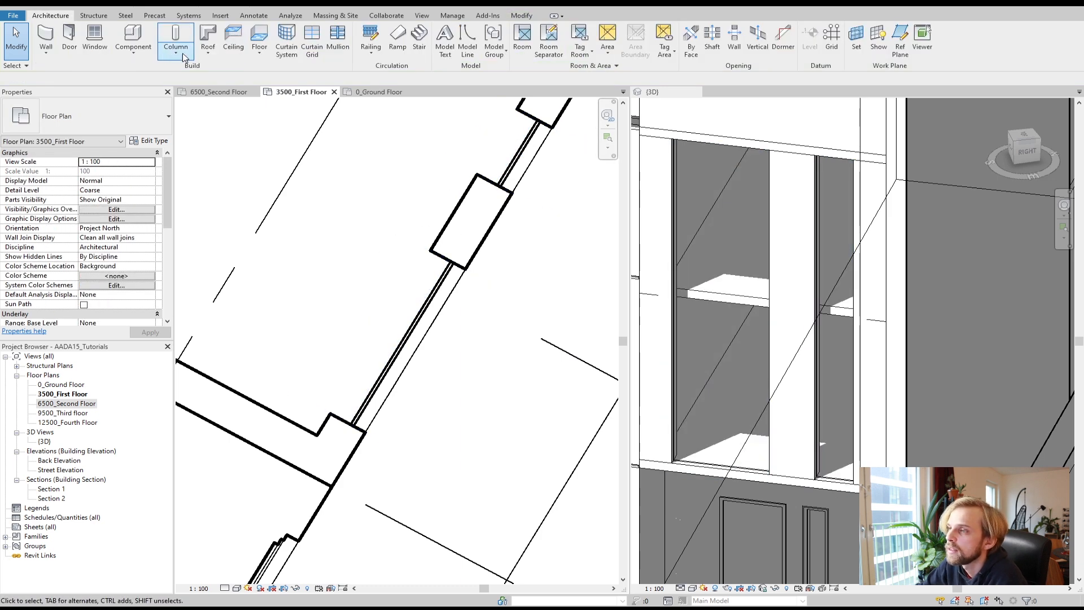
pyautogui.click(310, 48)
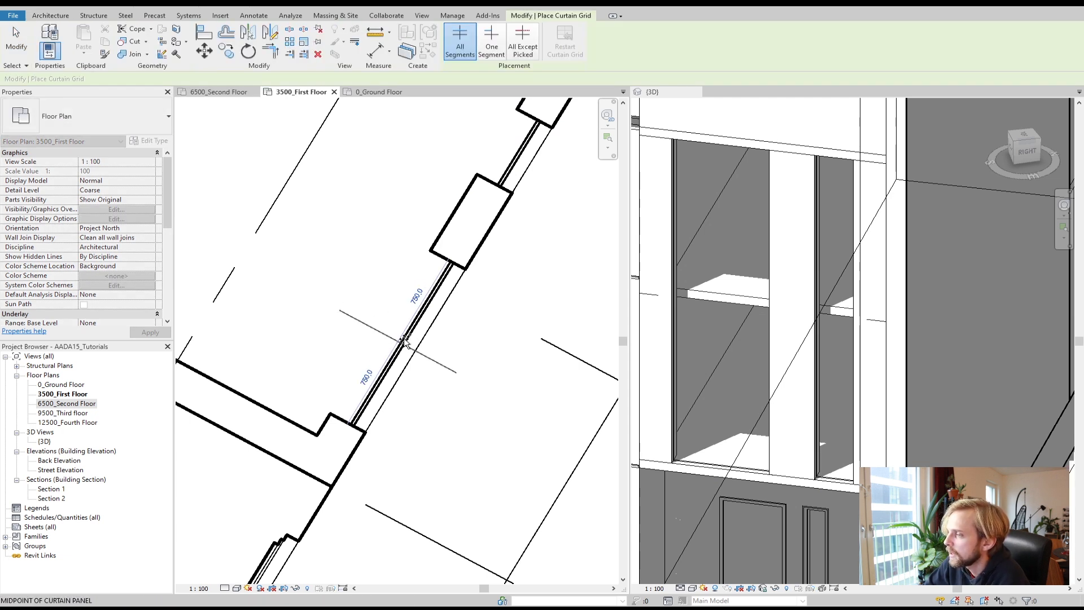
pyautogui.click(404, 341)
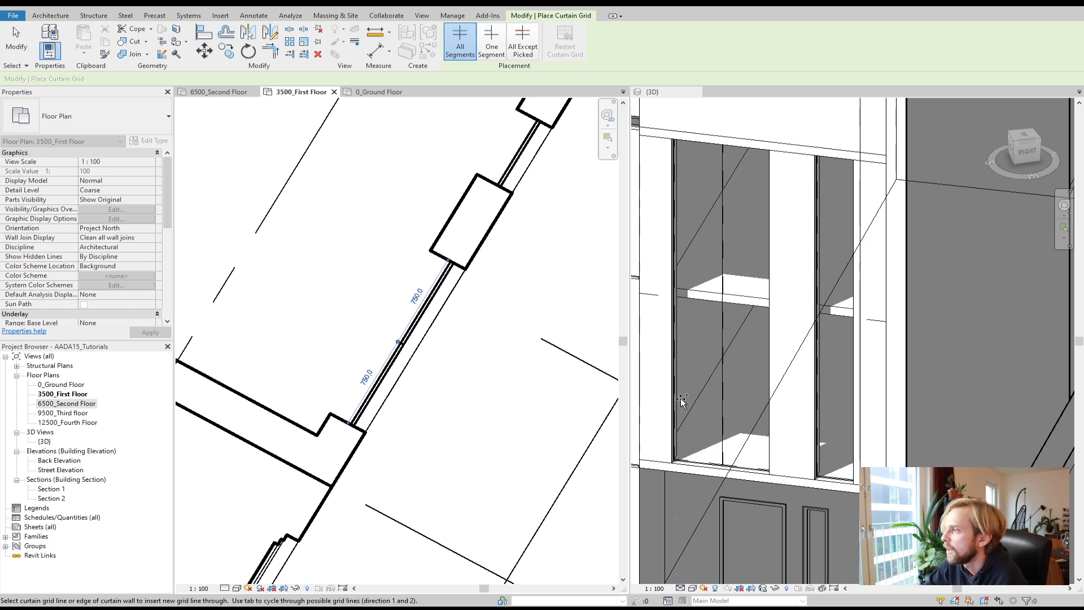
# Step: Add three horizontal curtain grid lines across the wider curtain wall in the 3D view
pyautogui.click(665, 101)
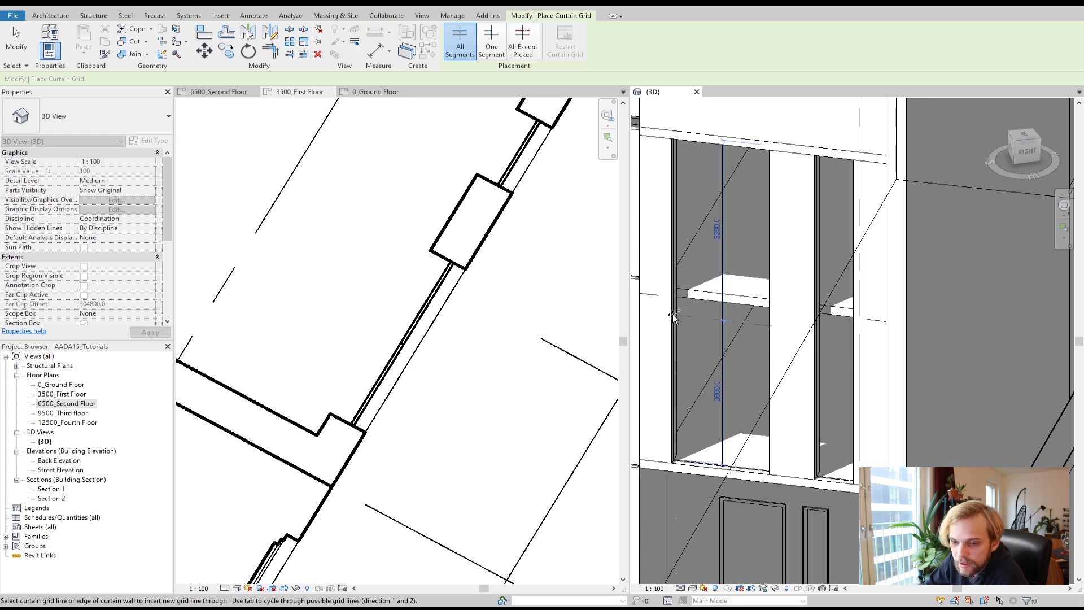
pyautogui.click(673, 381)
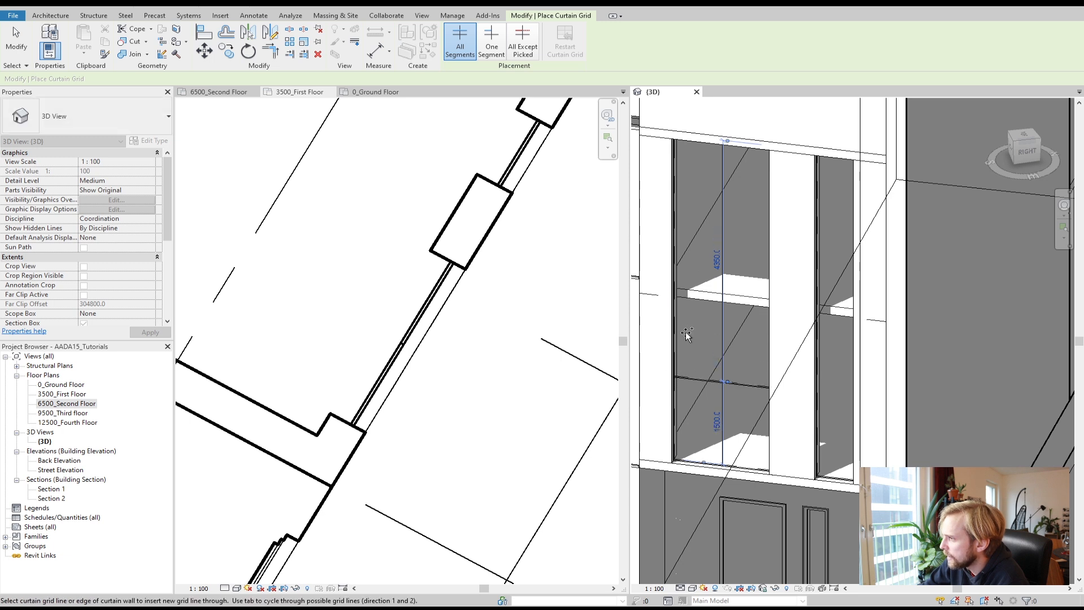
pyautogui.click(674, 292)
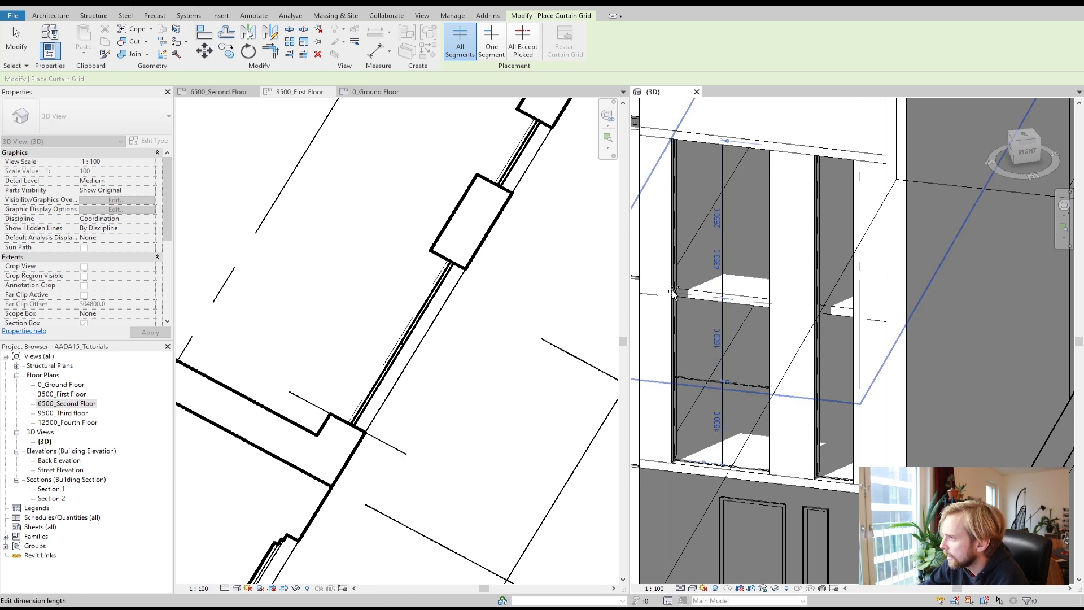
pyautogui.click(675, 214)
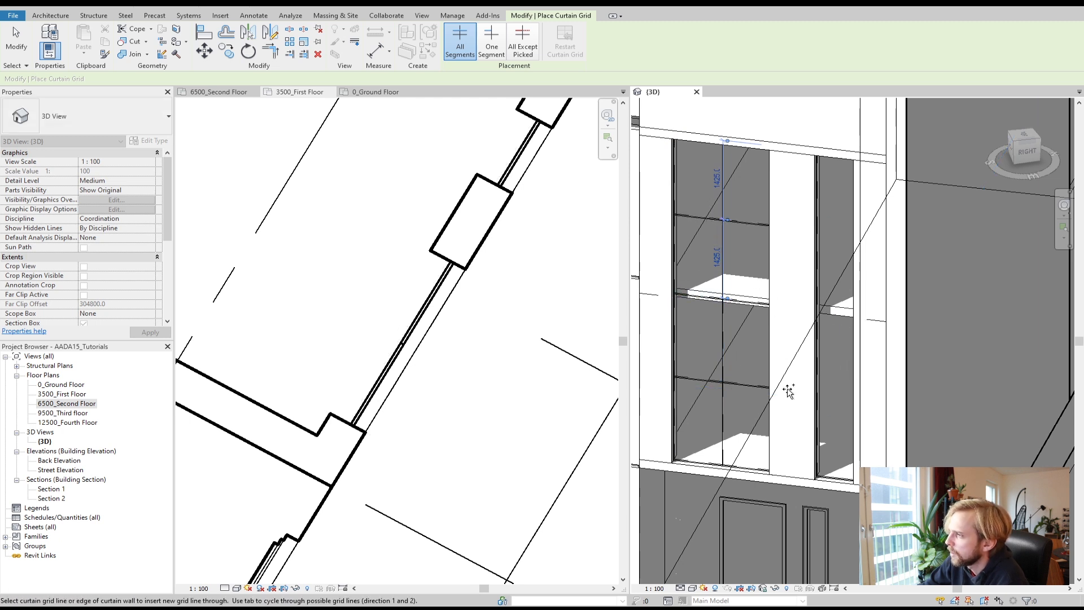
# Step: Add three horizontal curtain grid lines across the narrow curtain wall and exit the grid tool
pyautogui.click(819, 397)
pyautogui.click(815, 309)
pyautogui.click(817, 229)
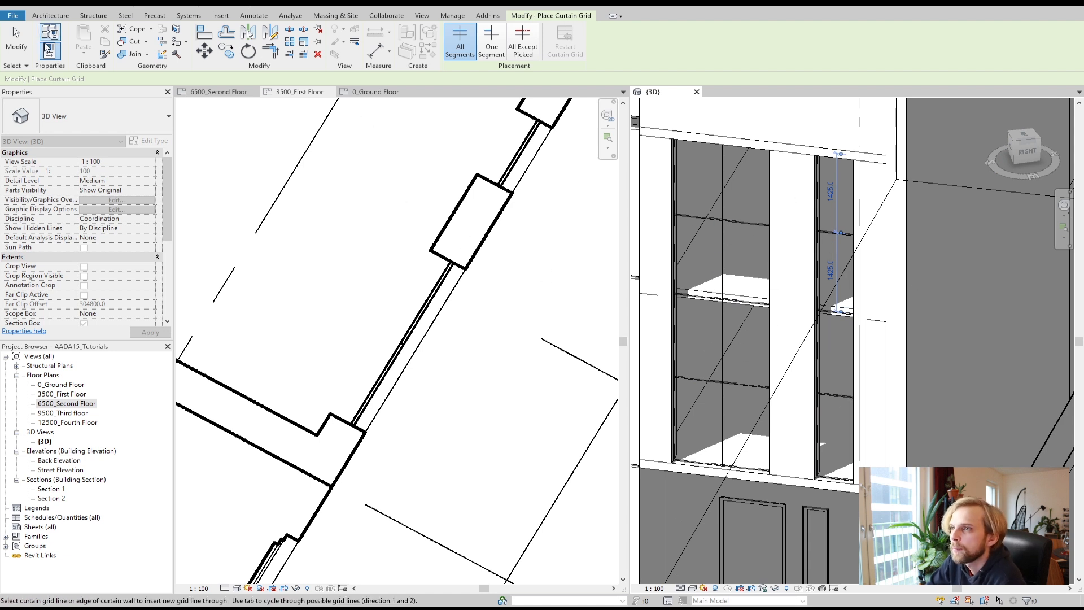
pyautogui.click(16, 39)
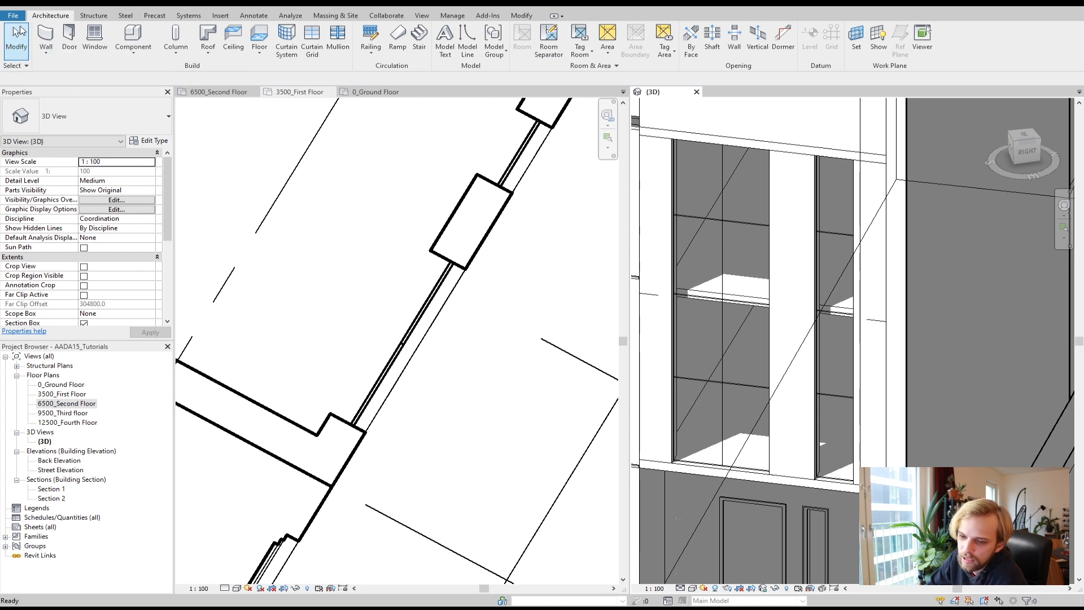
# Step: Place 50 x 150mm rectangular mullions on all grid lines of both curtain walls
pyautogui.click(340, 39)
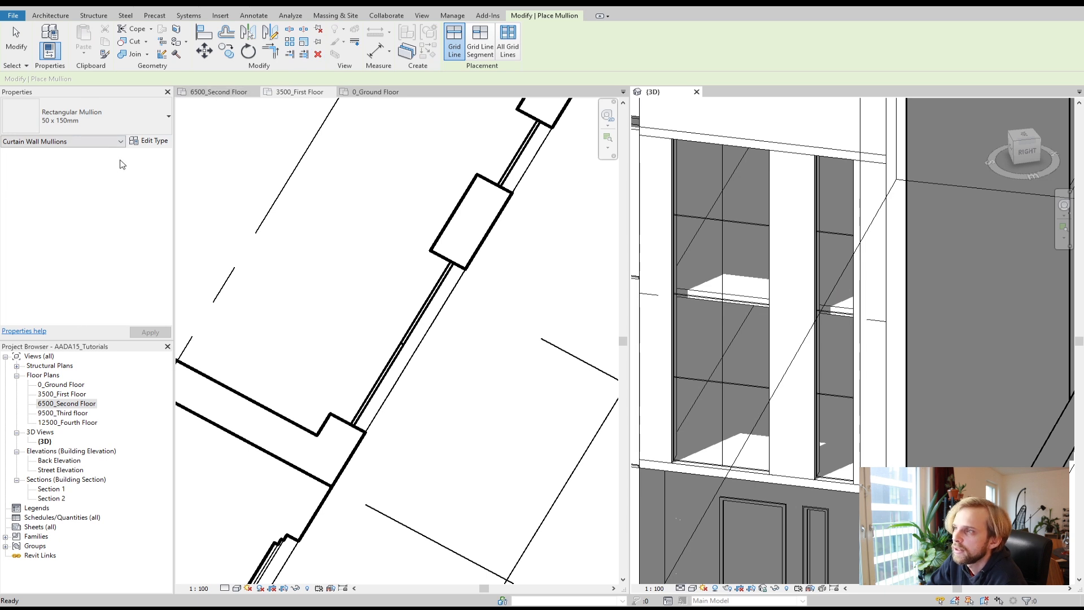
pyautogui.click(502, 47)
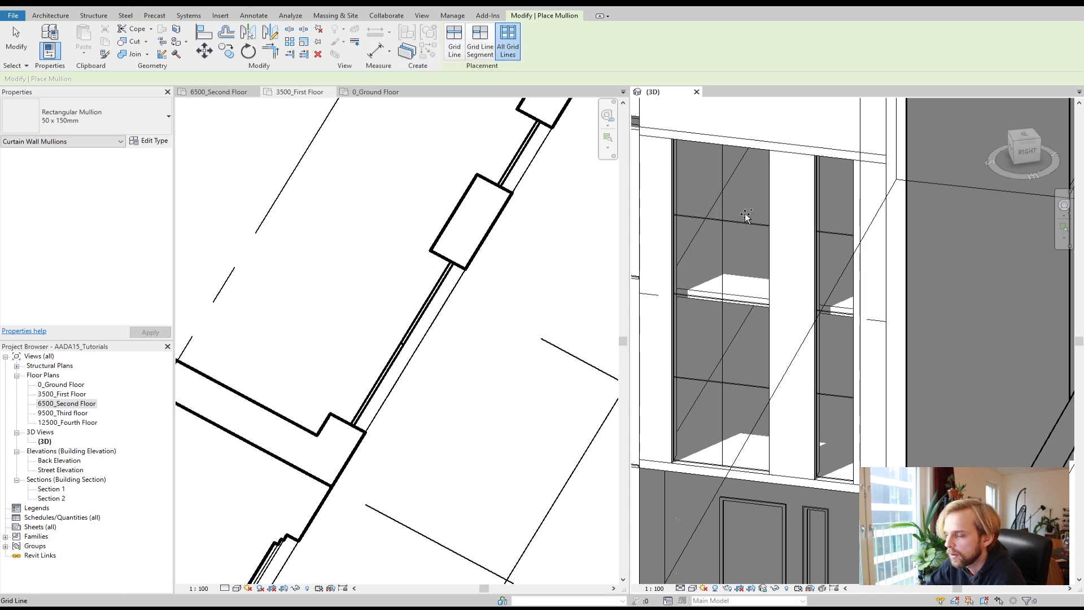
pyautogui.click(737, 225)
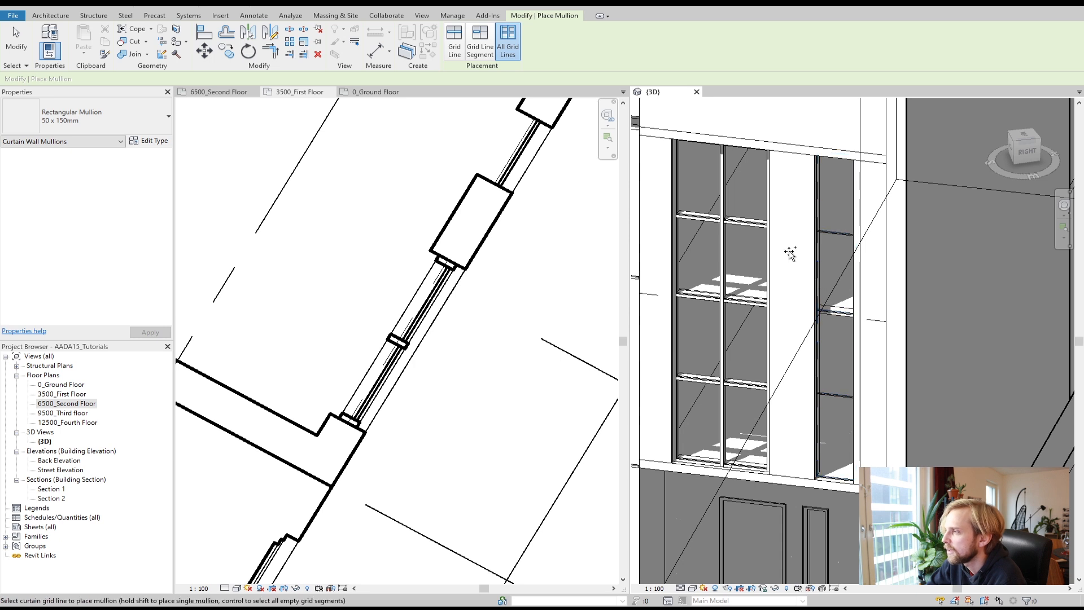
pyautogui.scroll(2, 743, 225)
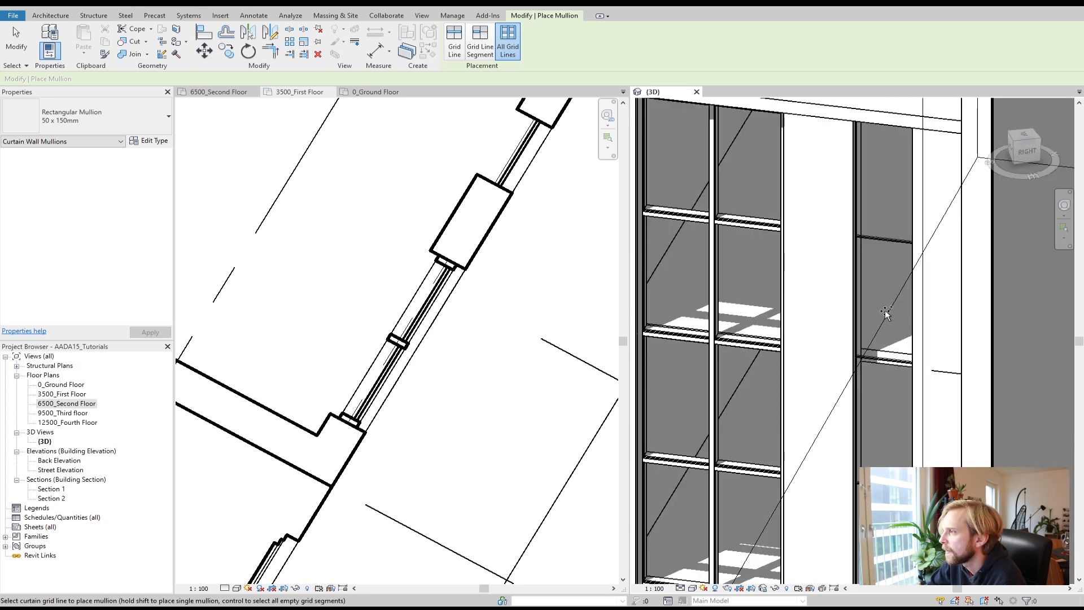
pyautogui.click(885, 240)
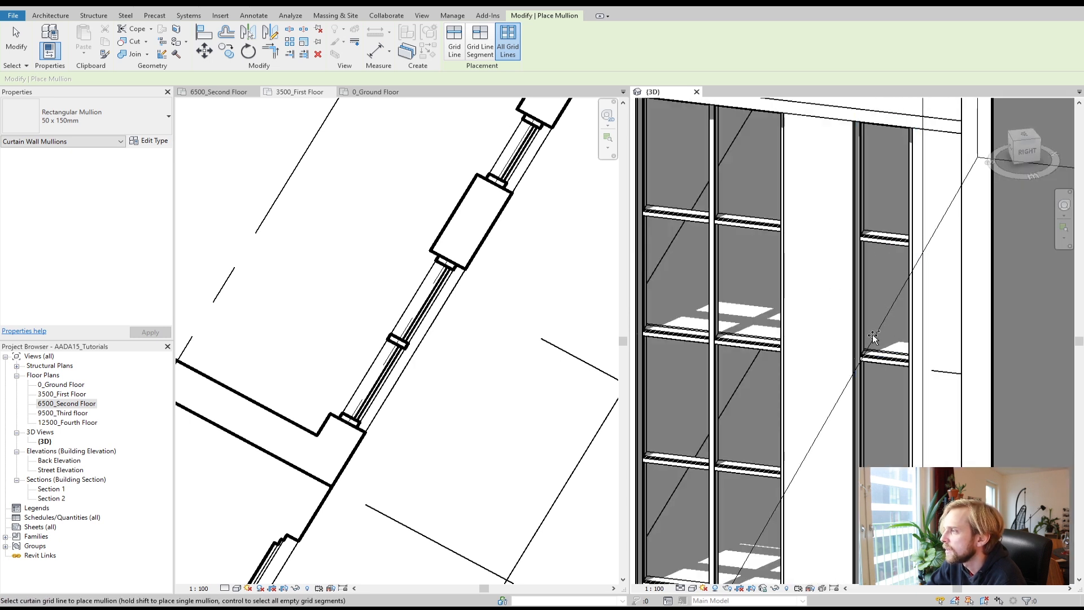
# Step: Orbit and zoom around the 3D model to review the mullioned curtain walls from several angles
pyautogui.scroll(-2, 873, 338)
pyautogui.scroll(3, 874, 337)
pyautogui.keyDown('shift'); pyautogui.moveTo(899, 414); pyautogui.dragTo(719, 397, button='middle'); pyautogui.keyUp('shift')
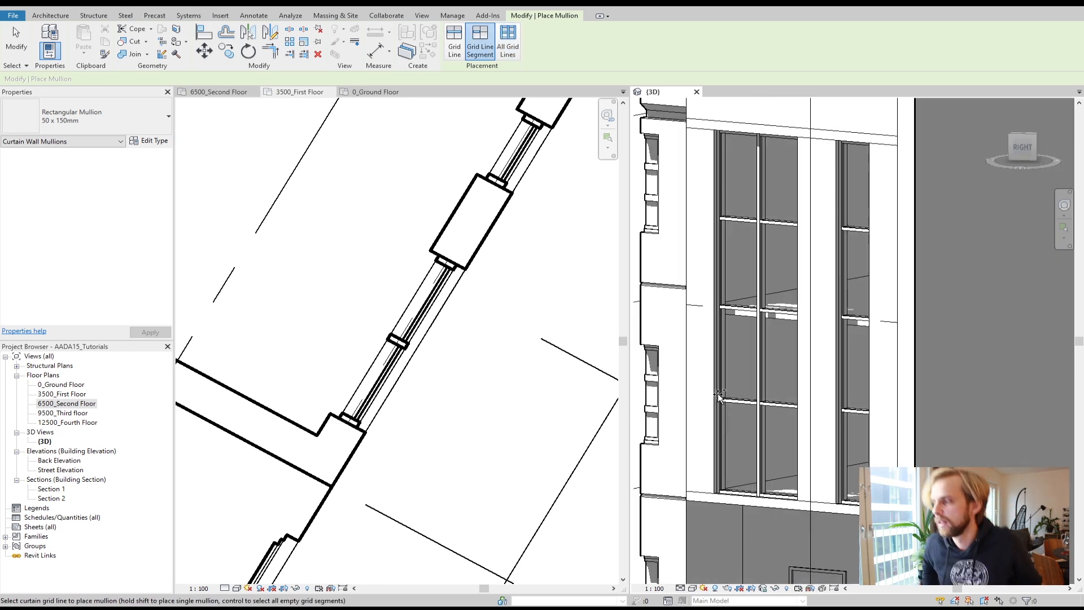
pyautogui.keyDown('shift'); pyautogui.scroll(-5, 734, 389); pyautogui.keyUp('shift')
pyautogui.keyDown('shift'); pyautogui.moveTo(871, 445); pyautogui.dragTo(901, 455, button='middle'); pyautogui.keyUp('shift')
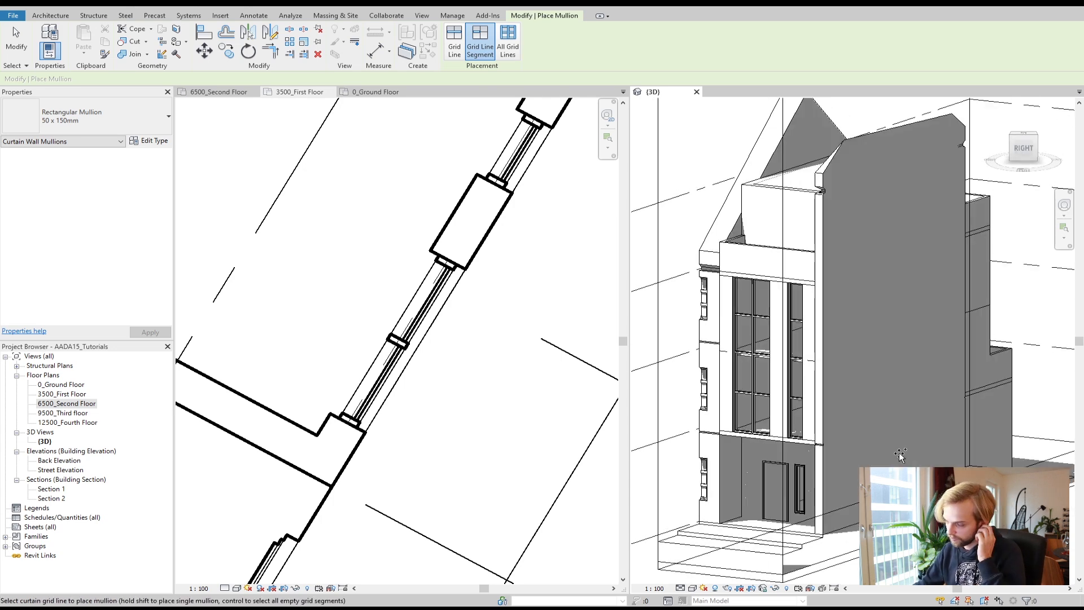
pyautogui.moveTo(781, 354)
pyautogui.keyDown('shift'); pyautogui.mouseDown(button='middle')
pyautogui.moveTo(822, 346)
pyautogui.moveTo(830, 362)
pyautogui.moveTo(862, 368)
pyautogui.moveTo(833, 380)
pyautogui.moveTo(909, 404)
pyautogui.mouseUp(button='middle'); pyautogui.keyUp('shift')
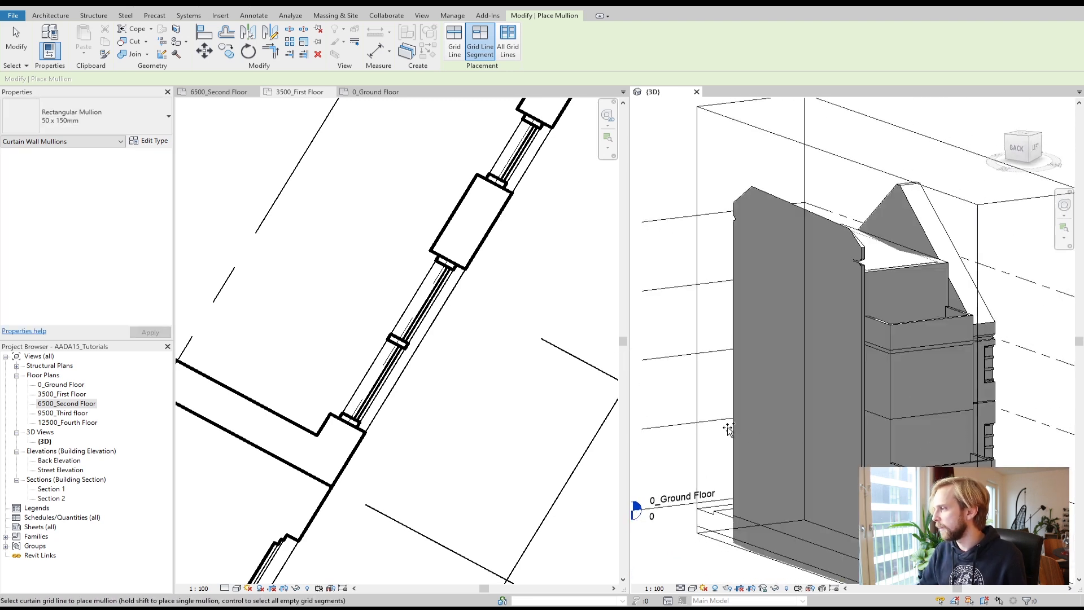
pyautogui.keyDown('shift'); pyautogui.moveTo(724, 441); pyautogui.dragTo(892, 455, button='middle'); pyautogui.keyUp('shift')
pyautogui.moveTo(773, 395); pyautogui.dragTo(791, 409, button='middle')
pyautogui.scroll(5, 777, 402)
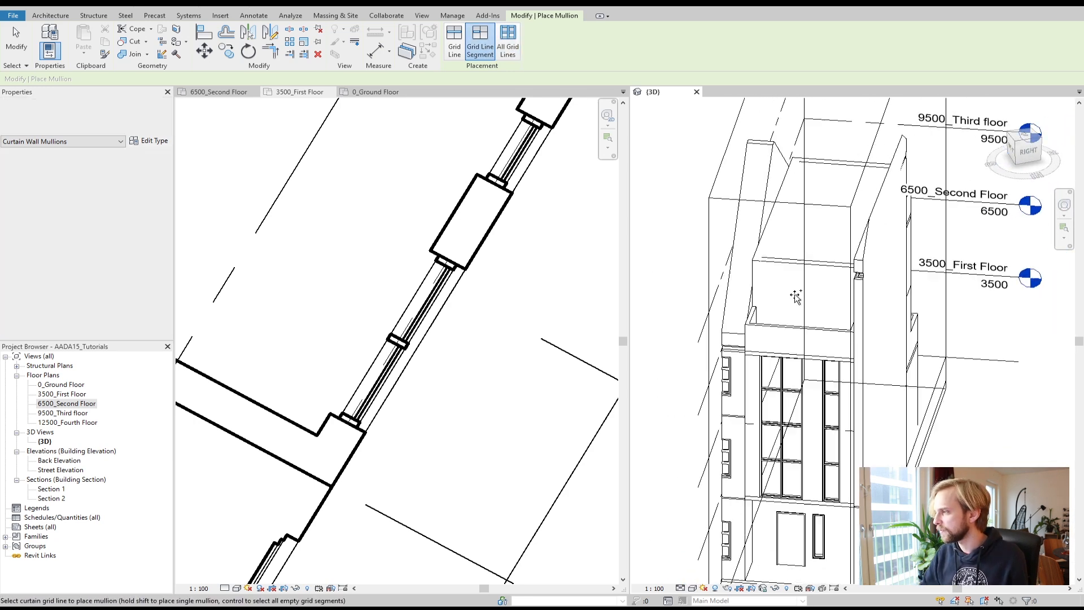
pyautogui.keyDown('shift'); pyautogui.moveTo(789, 326); pyautogui.dragTo(749, 303, button='middle'); pyautogui.keyUp('shift')
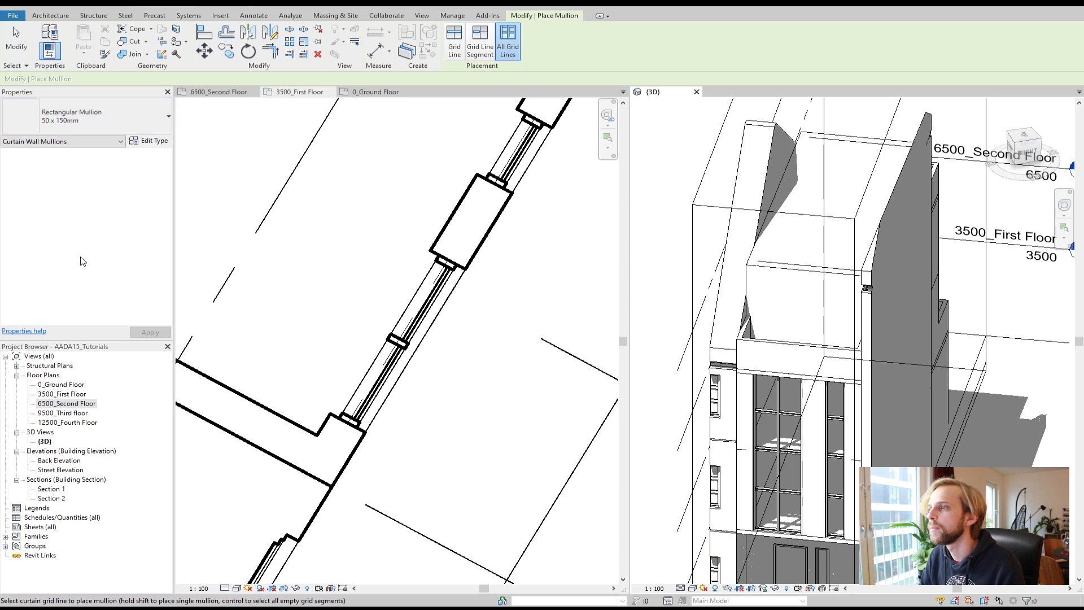
# Step: Open the 9500_Third floor plan and place an M_Single-Flush 0915 x 2134mm door in the wall facing the terrace
pyautogui.click(71, 415)
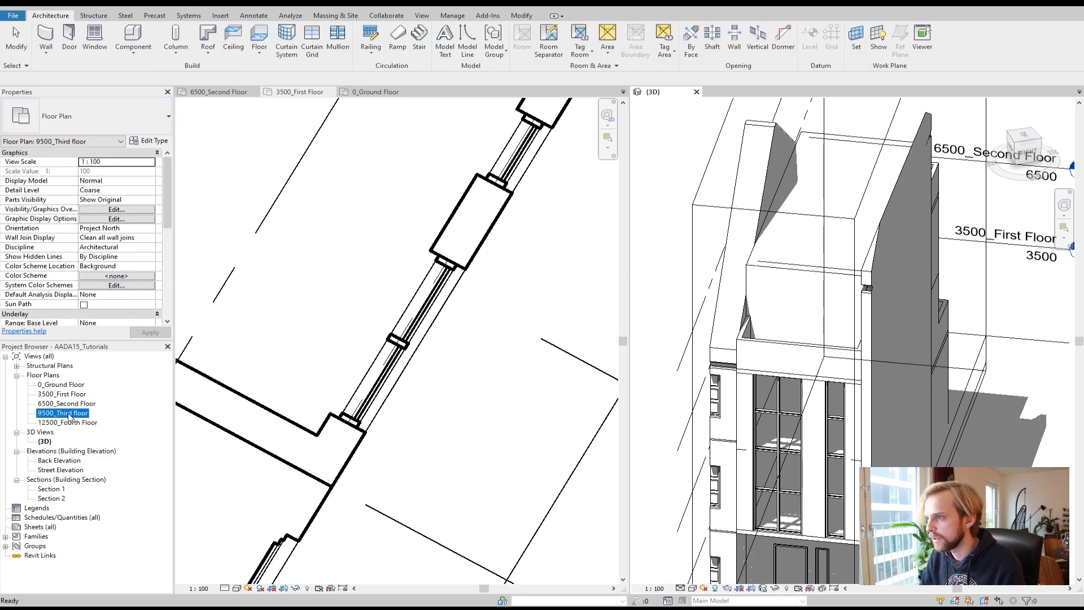
pyautogui.click(288, 124)
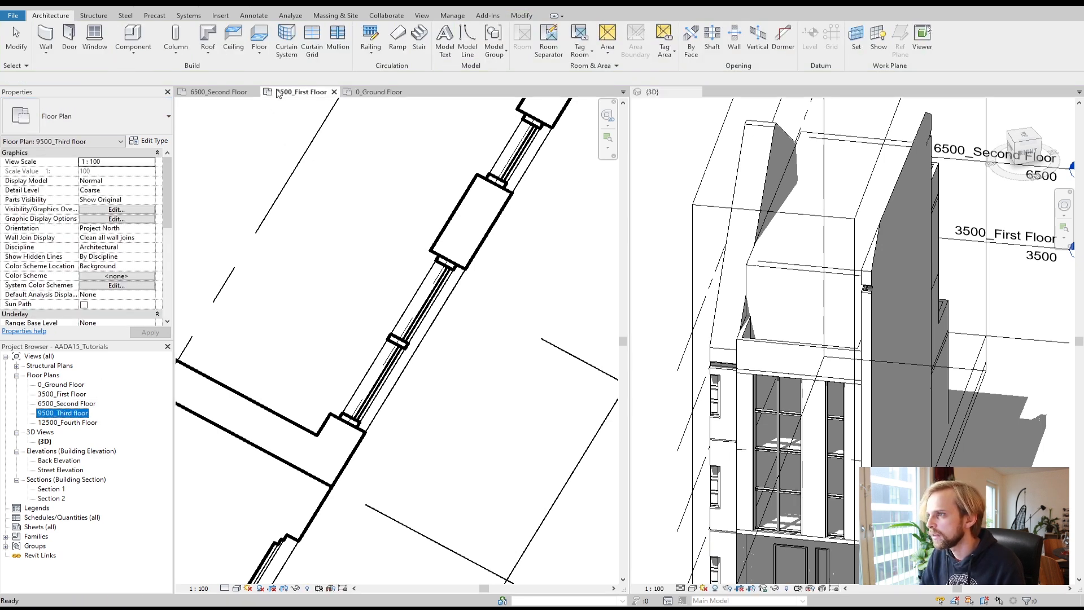
pyautogui.doubleClick(61, 415)
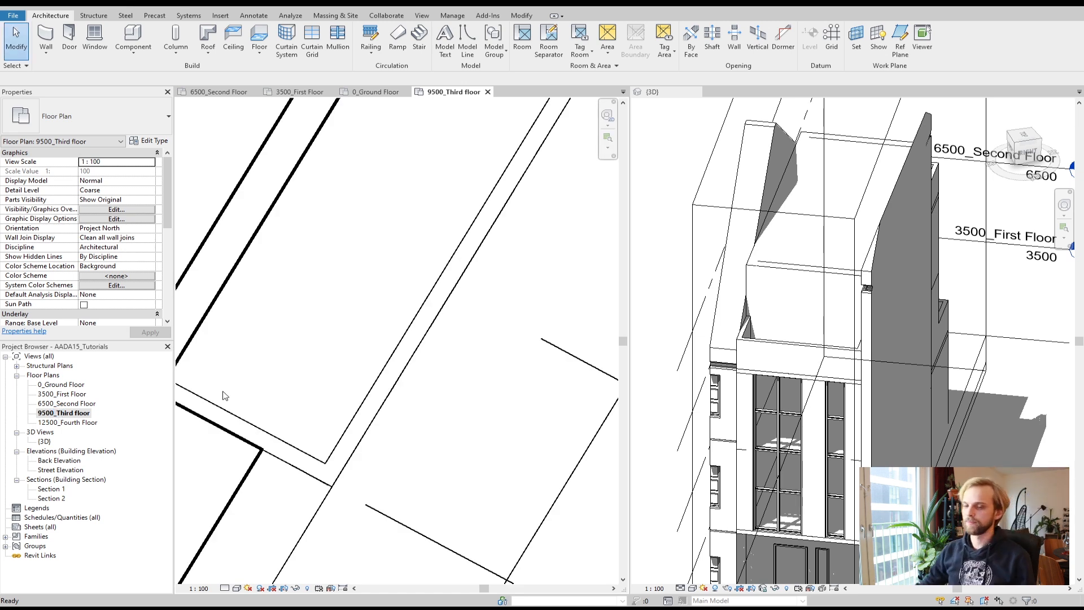
pyautogui.scroll(-2, 375, 323)
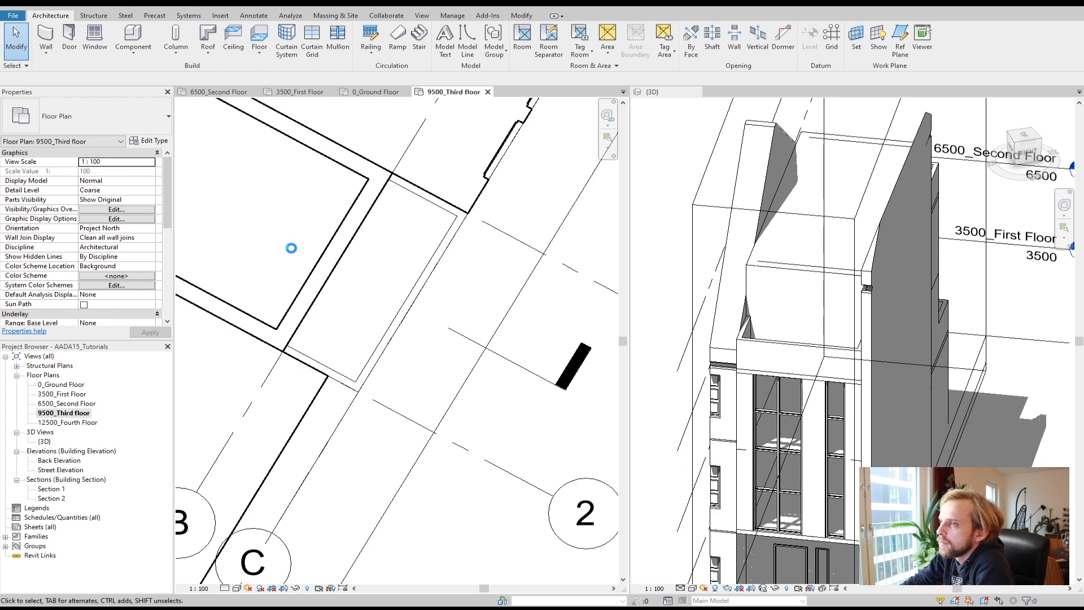
pyautogui.scroll(-1, 291, 248)
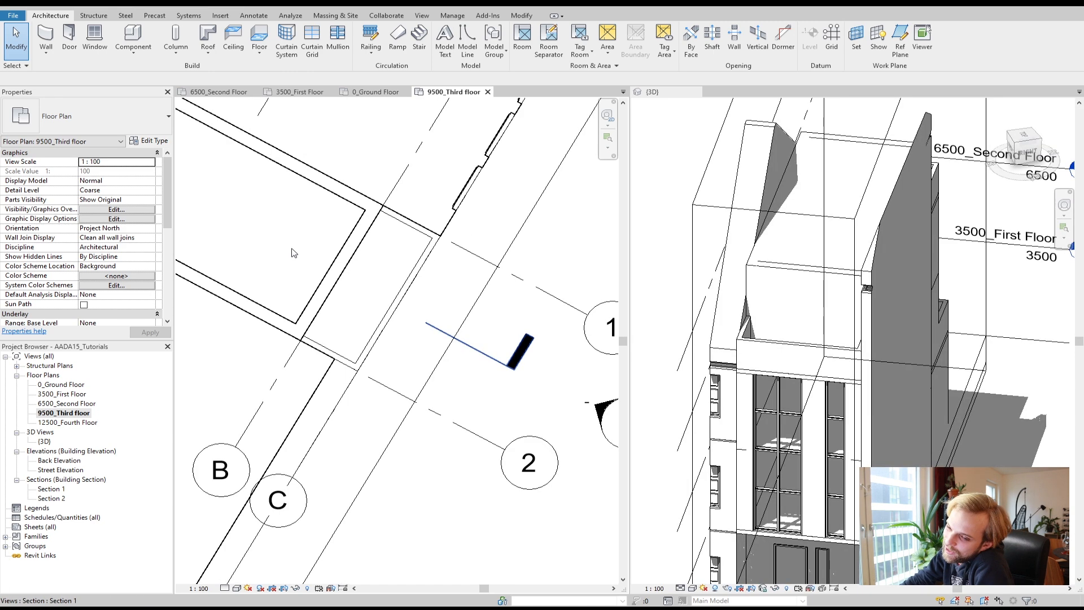
pyautogui.click(69, 37)
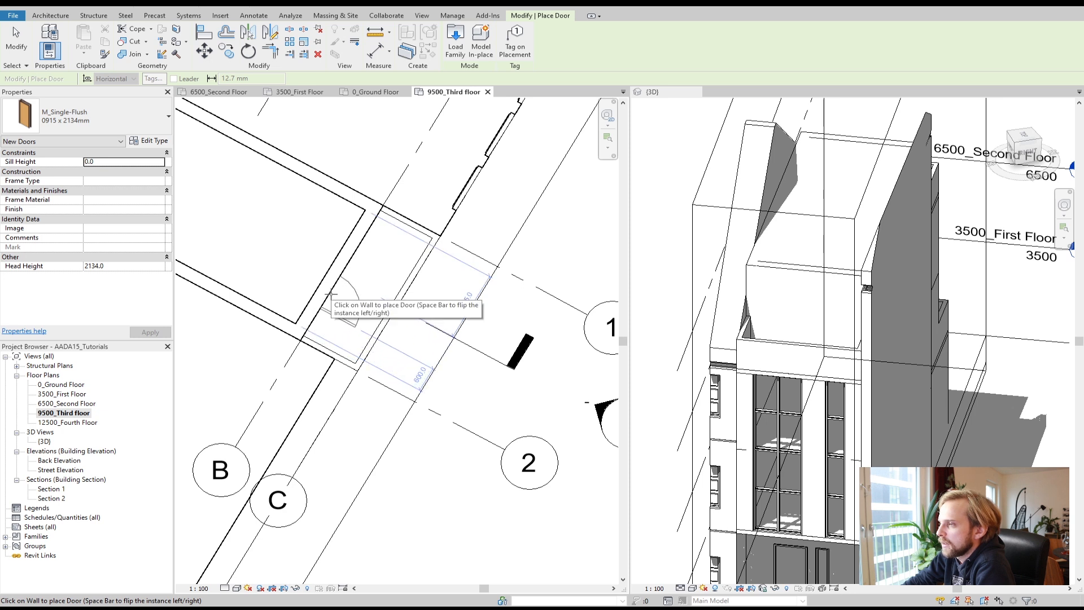
pyautogui.click(330, 294)
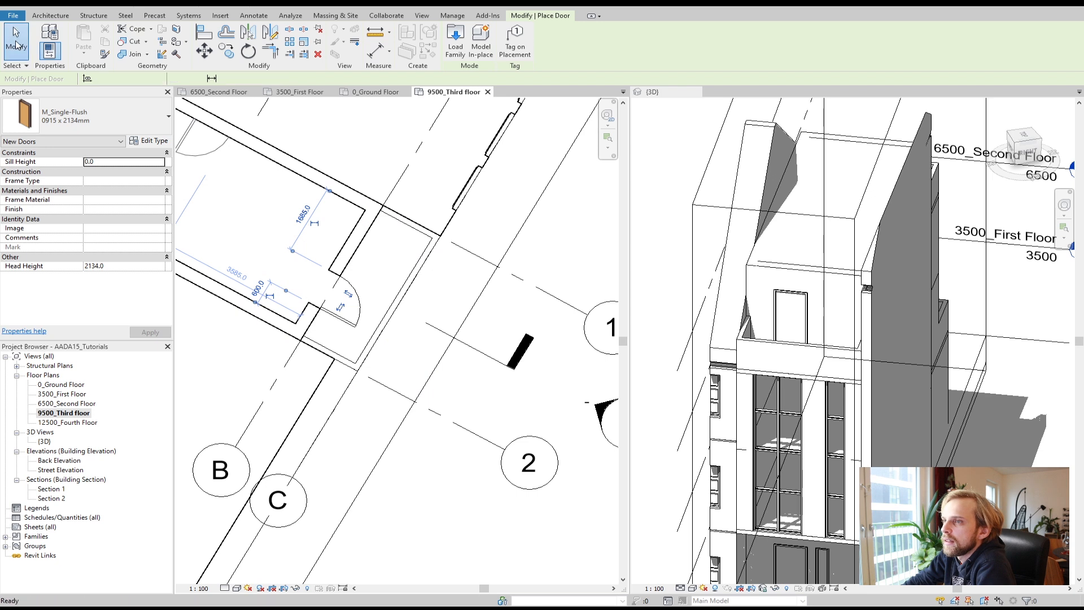
pyautogui.click(16, 41)
# Step: Place an M_Fixed 0406 x 1830mm window in the same wall beside the new door, then select it
pyautogui.click(94, 44)
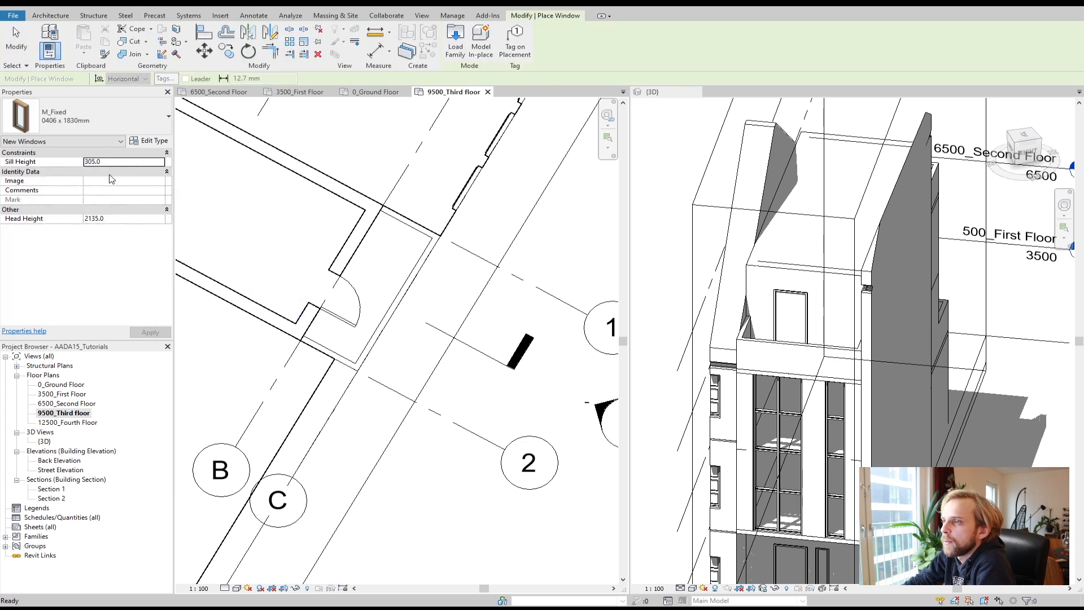
pyautogui.click(351, 255)
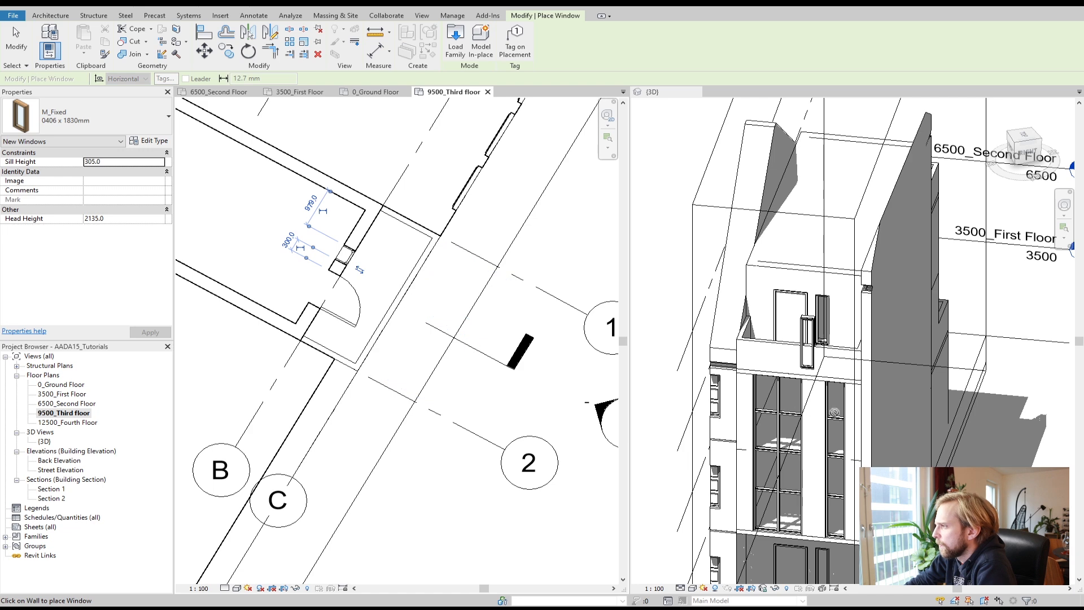
pyautogui.scroll(4, 778, 382)
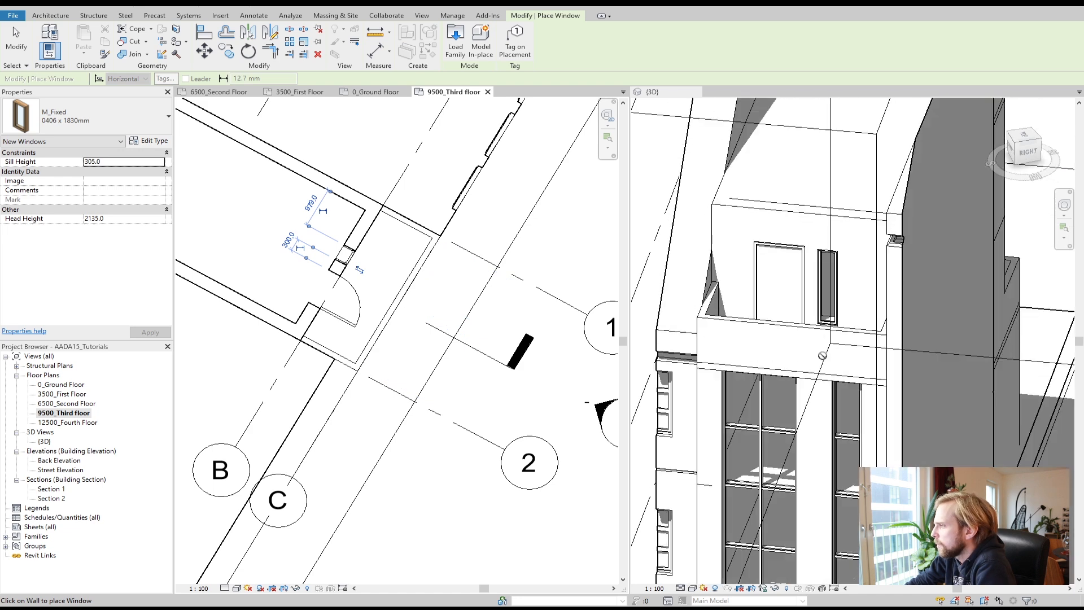
pyautogui.scroll(5, 836, 266)
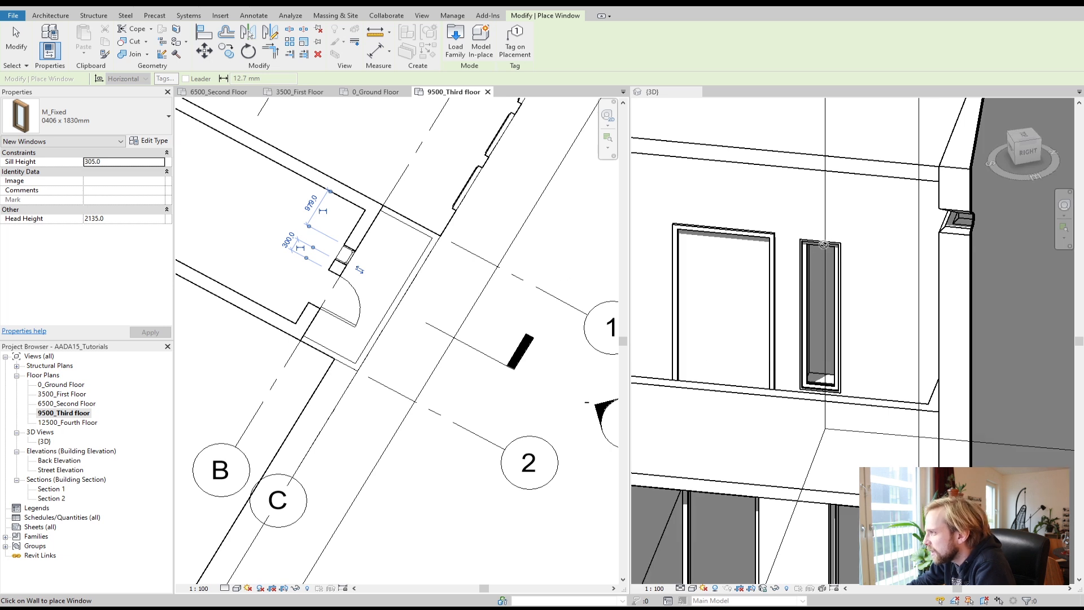
pyautogui.press('Escape')
pyautogui.press('Escape')
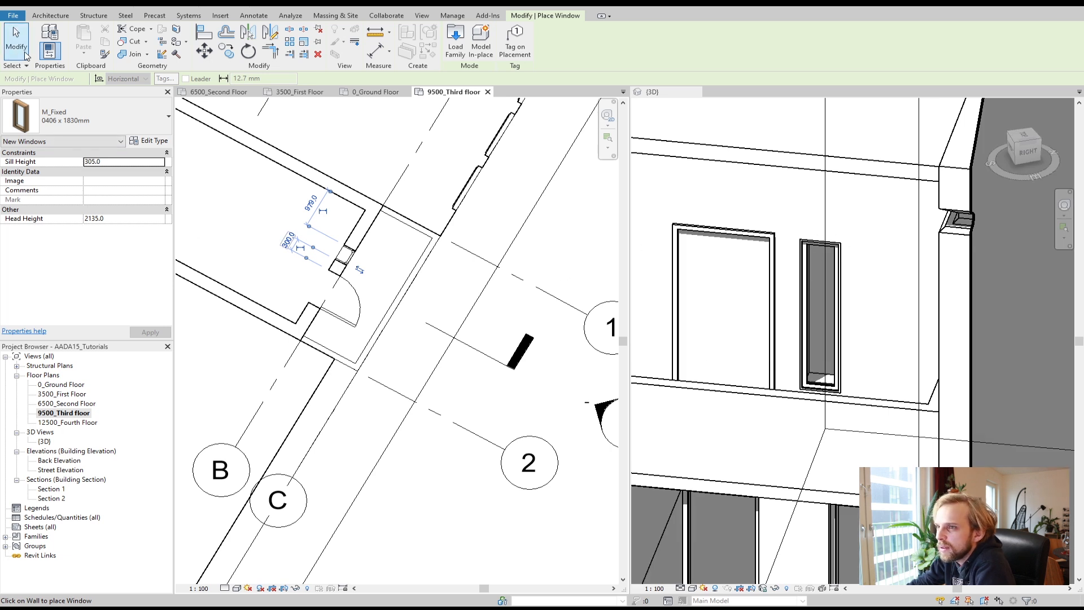
pyautogui.click(345, 255)
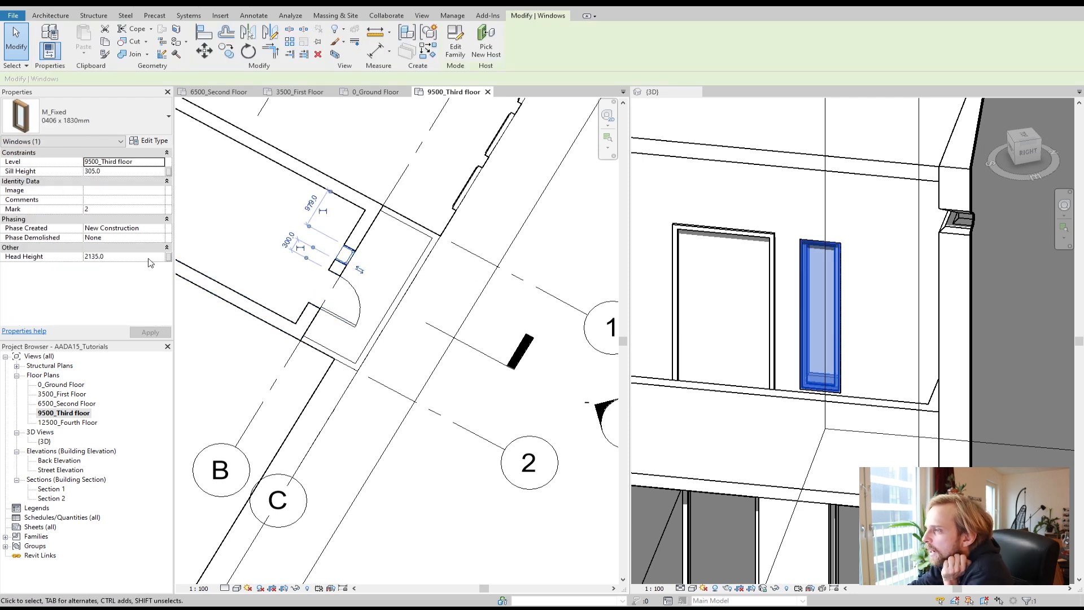
# Step: Set the selected window's head height to 2185 mm and apply it
pyautogui.click(94, 257)
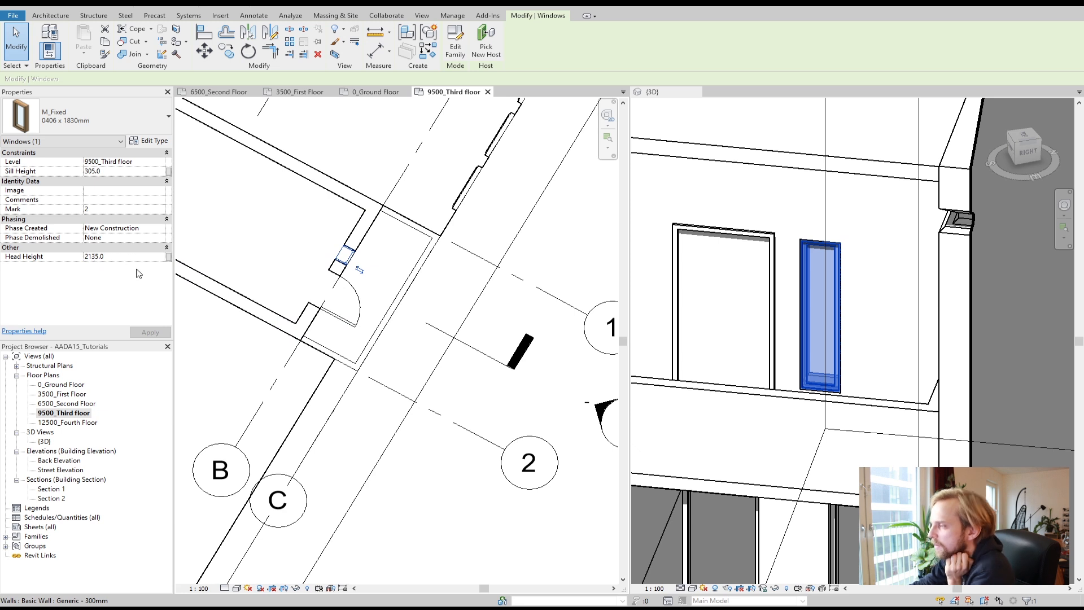
pyautogui.press('BackSpace')
pyautogui.write('8')
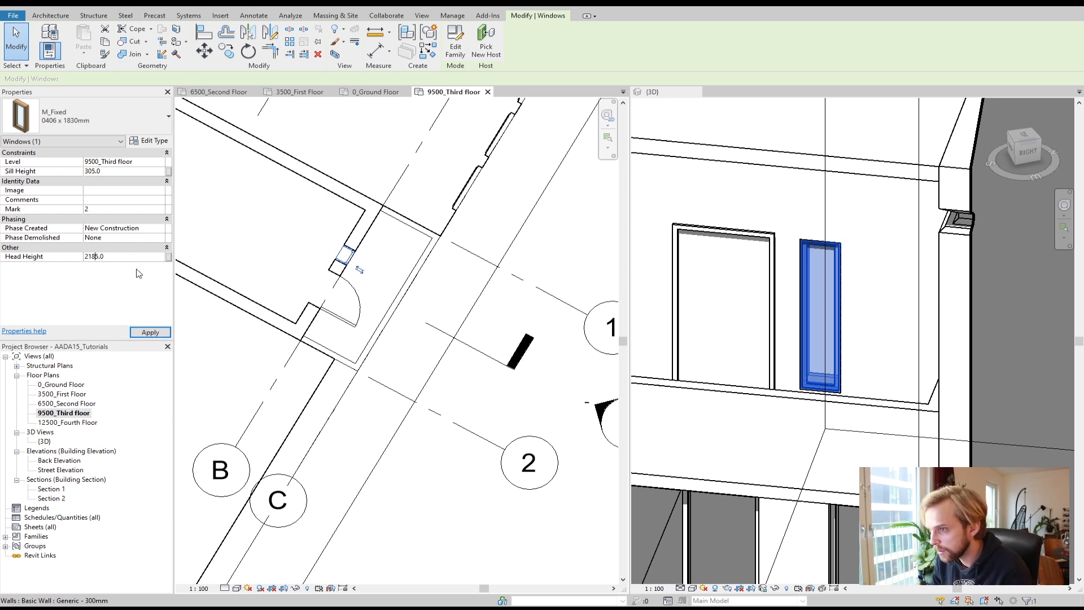
pyautogui.click(150, 332)
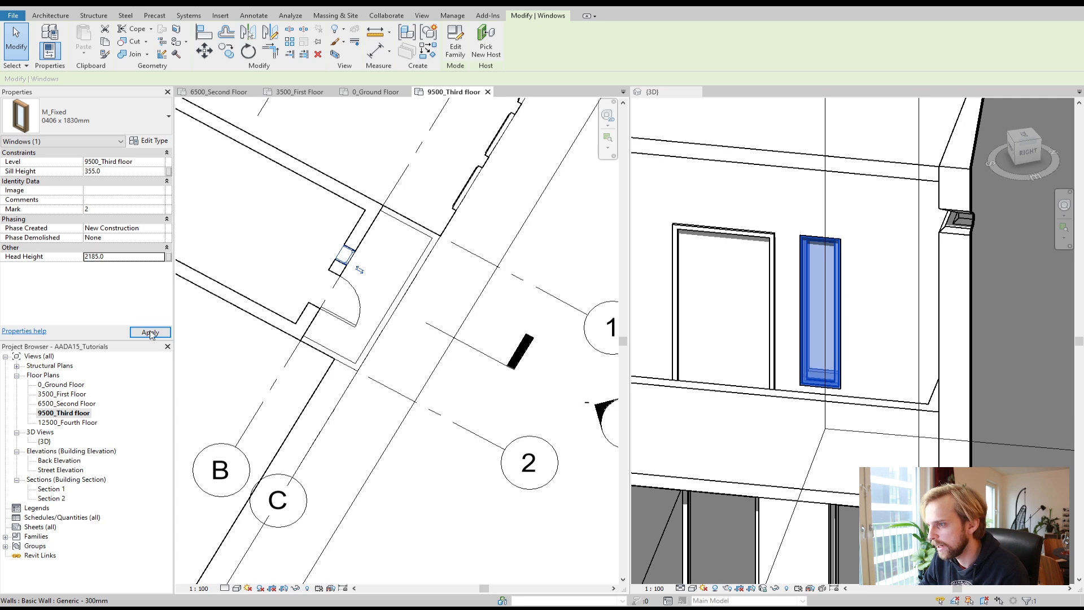
pyautogui.click(234, 374)
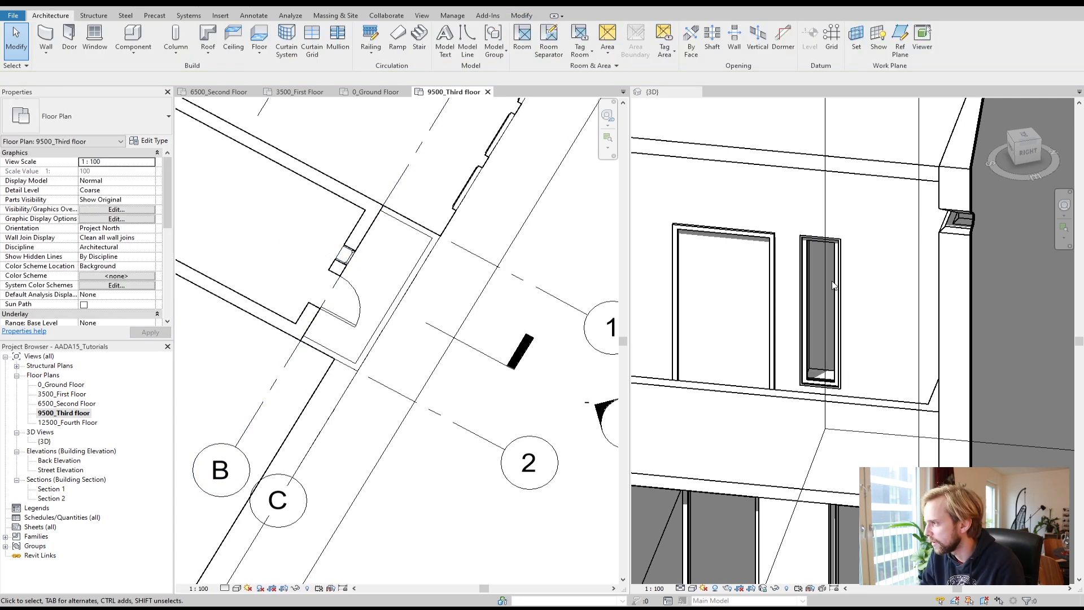
# Step: Review the building in the 3D view, then open the 0_Ground Floor plan and pan to the stair area
pyautogui.scroll(-5, 717, 416)
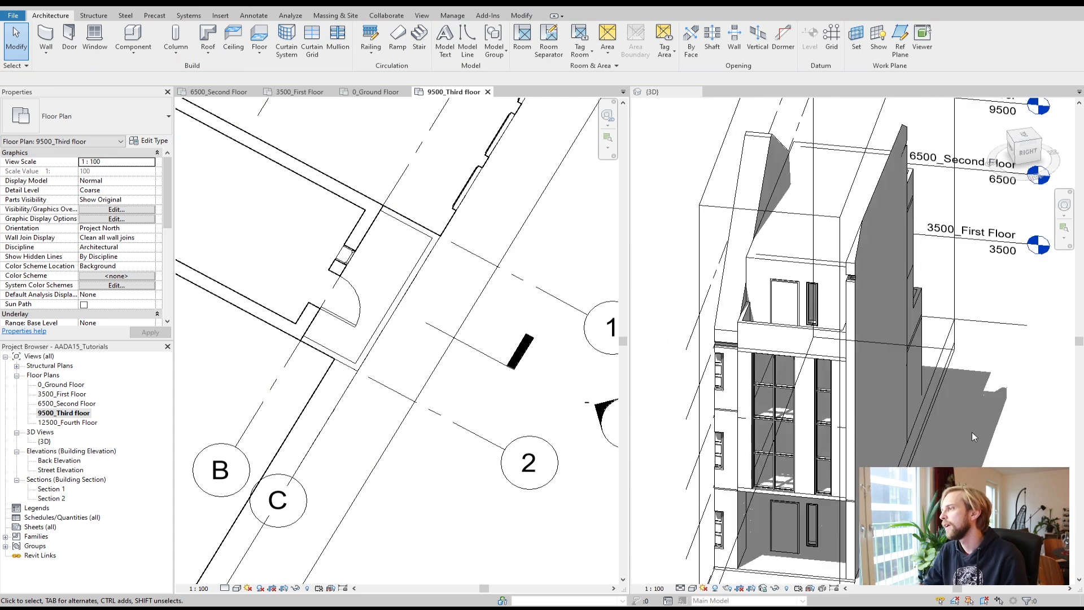
pyautogui.click(935, 396)
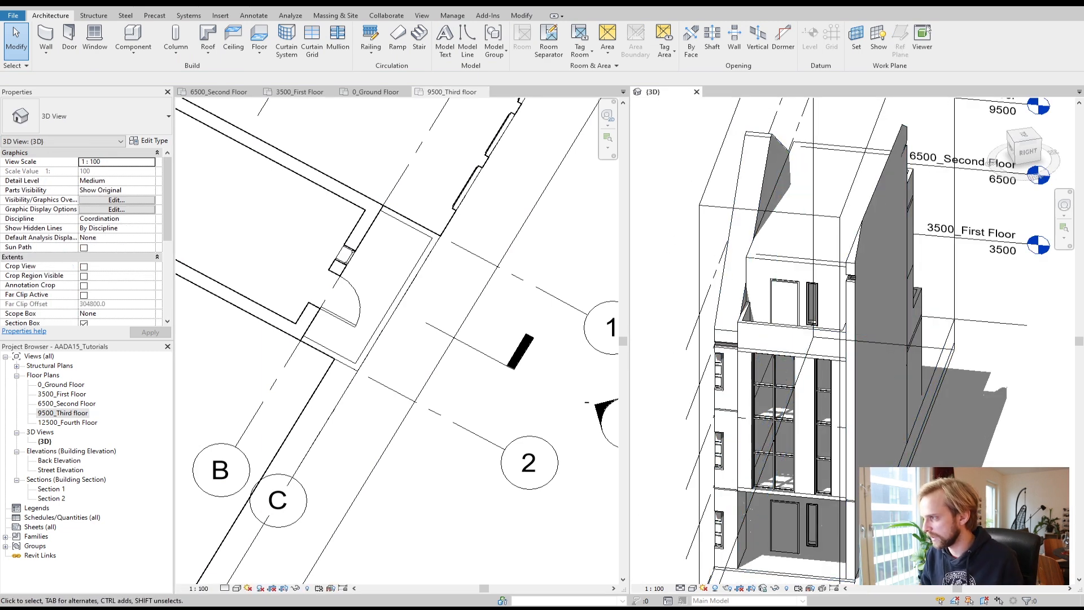
pyautogui.keyDown('shift'); pyautogui.moveTo(932, 374); pyautogui.dragTo(948, 439, button='middle'); pyautogui.keyUp('shift')
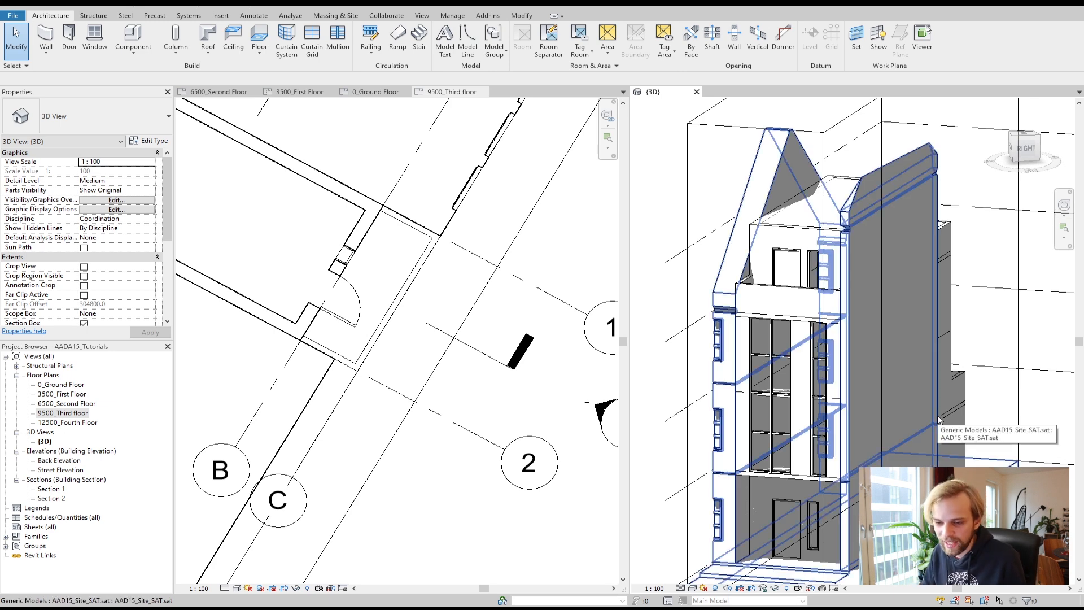
pyautogui.moveTo(939, 420)
pyautogui.keyDown('shift'); pyautogui.mouseDown(button='middle')
pyautogui.moveTo(972, 395)
pyautogui.moveTo(962, 444)
pyautogui.moveTo(940, 405)
pyautogui.moveTo(923, 420)
pyautogui.mouseUp(button='middle'); pyautogui.keyUp('shift')
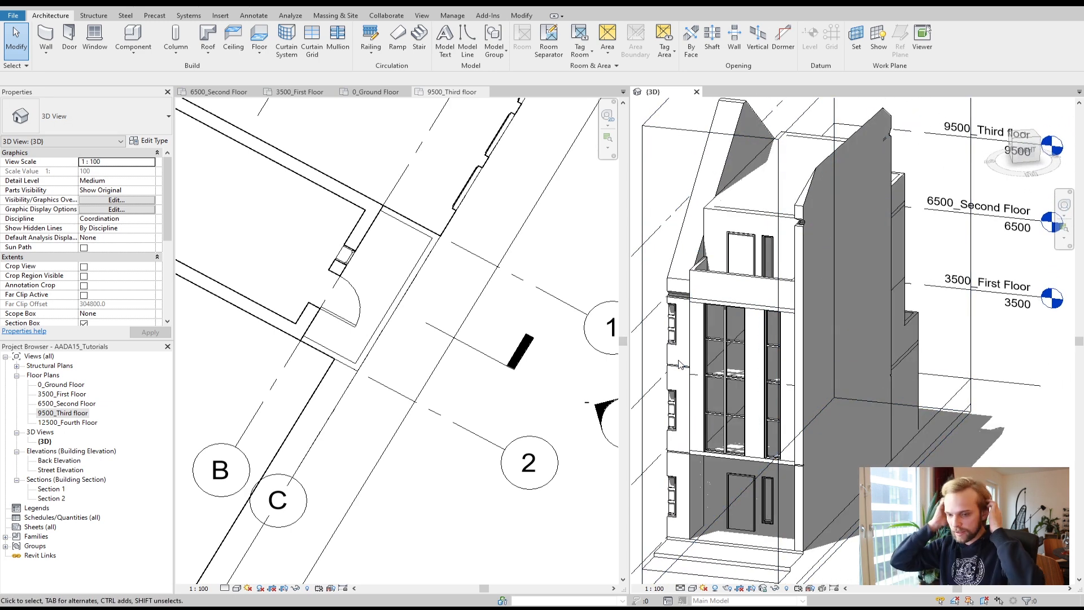
pyautogui.click(390, 265)
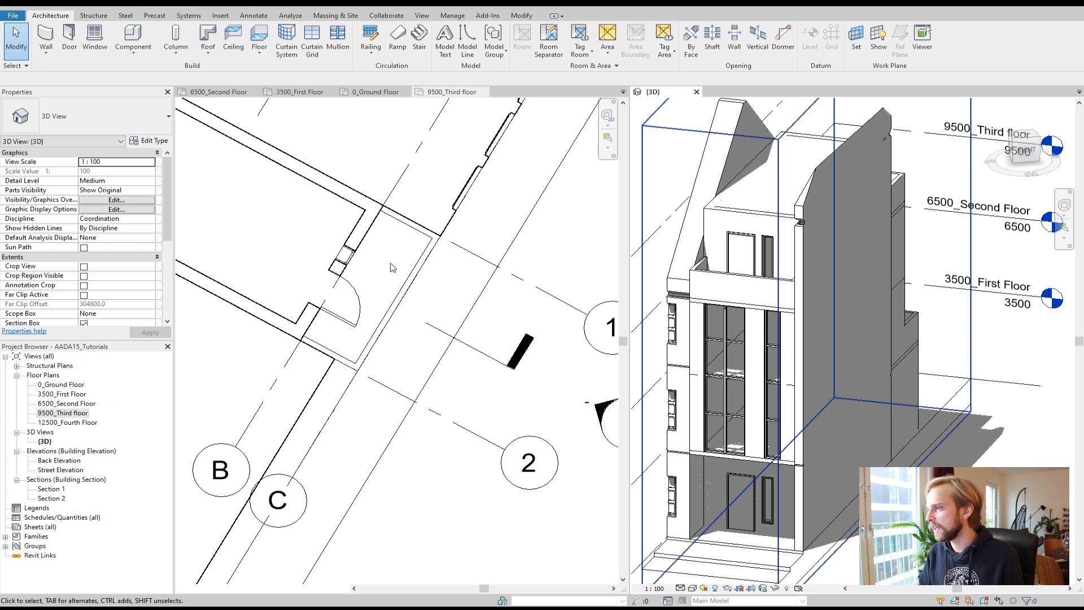
pyautogui.scroll(-1, 339, 252)
pyautogui.moveTo(320, 249); pyautogui.dragTo(412, 314, button='middle')
pyautogui.scroll(-1, 463, 338)
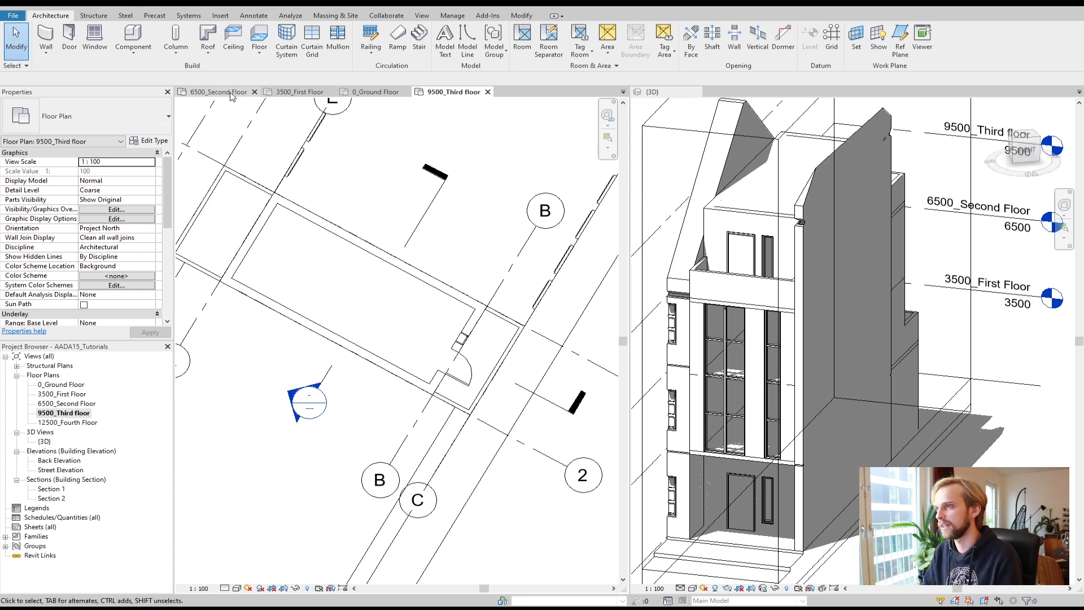
pyautogui.click(375, 93)
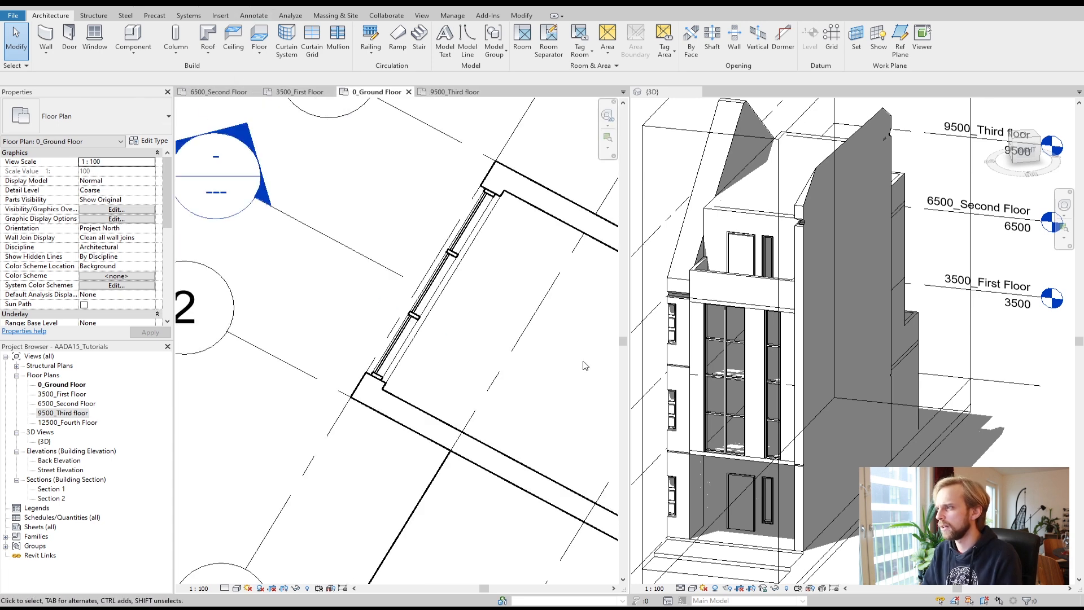
pyautogui.moveTo(584, 366); pyautogui.dragTo(259, 300, button='middle')
pyautogui.scroll(-6, 339, 325)
pyautogui.moveTo(428, 361); pyautogui.dragTo(452, 355, button='middle')
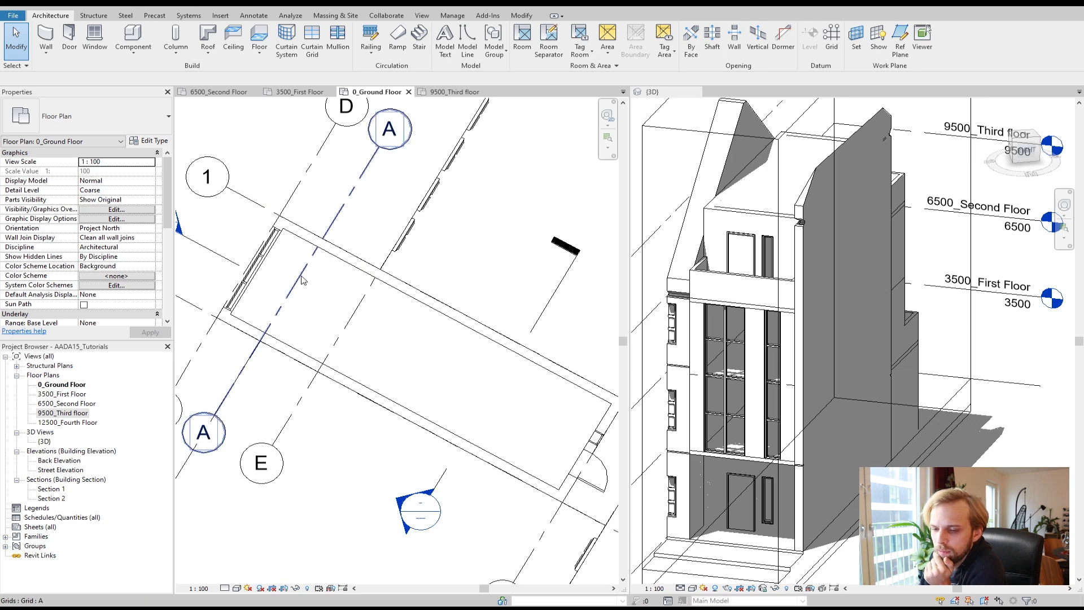
pyautogui.moveTo(492, 308); pyautogui.dragTo(391, 295, button='middle')
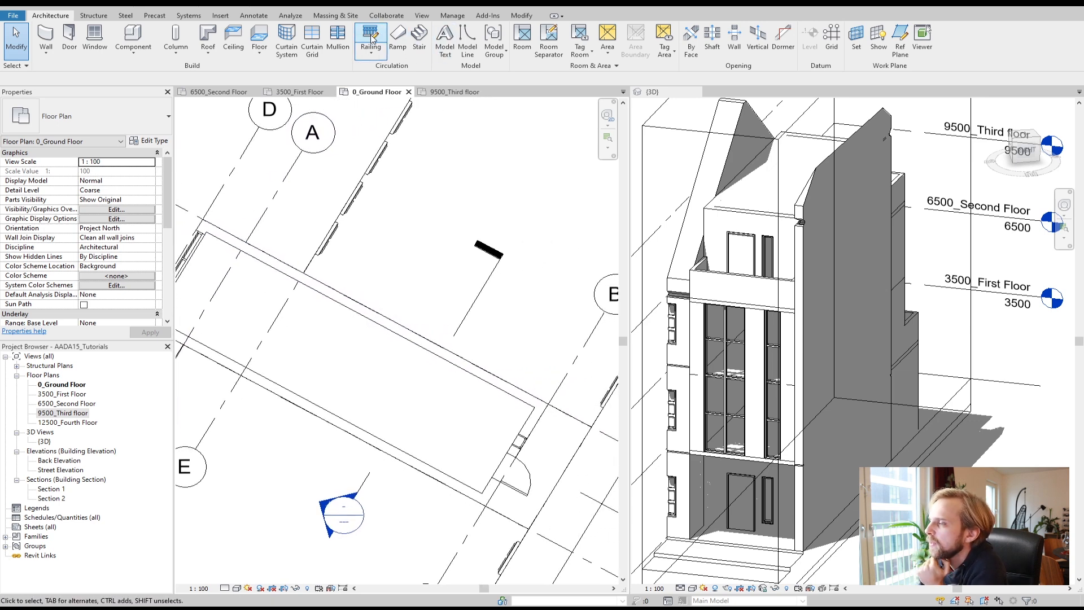
pyautogui.click(421, 39)
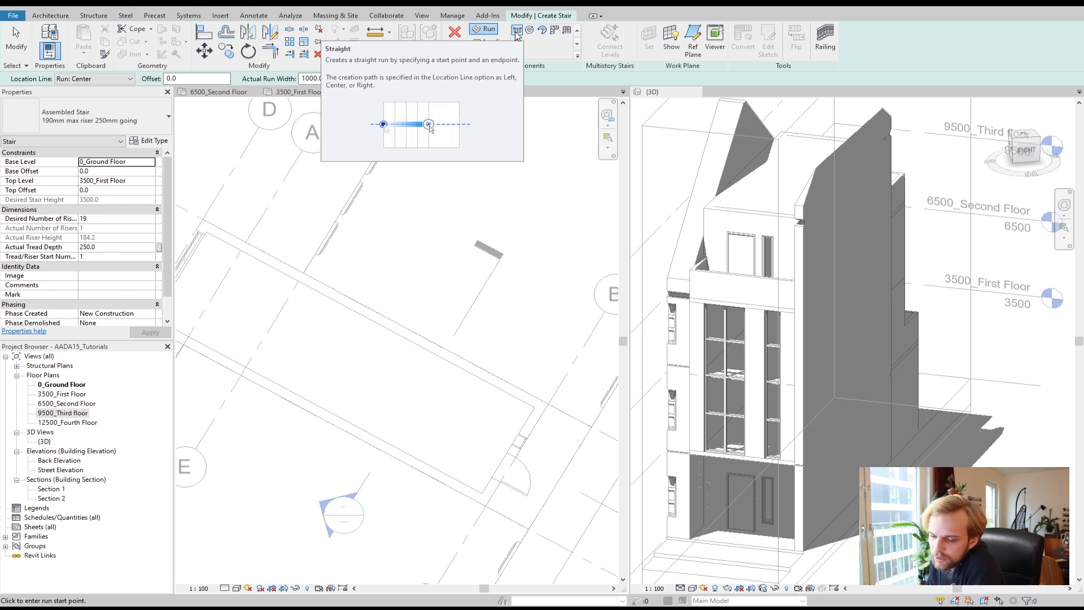
pyautogui.click(414, 404)
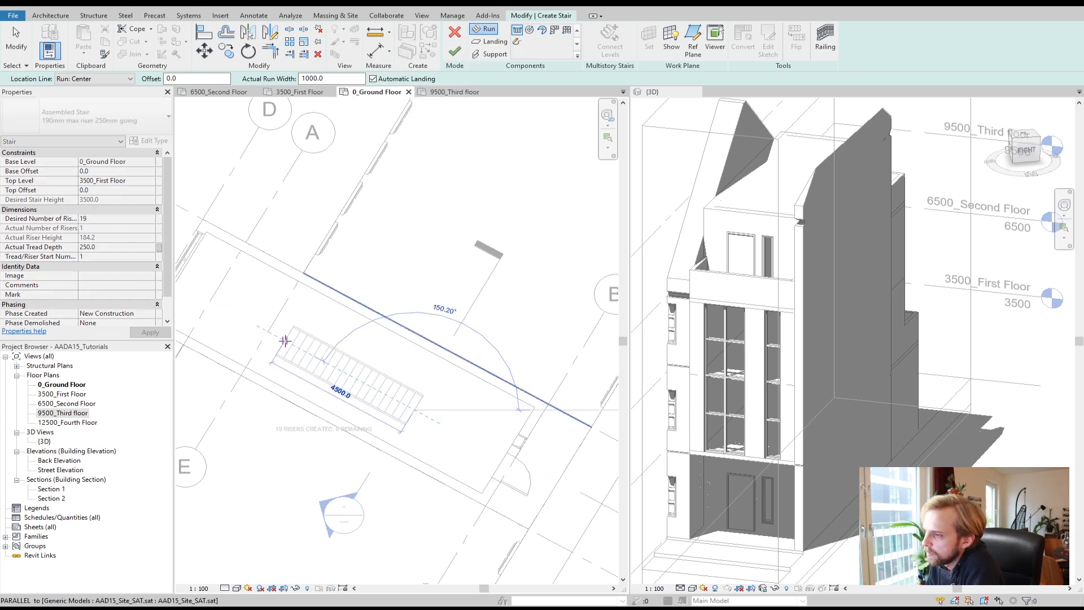
pyautogui.scroll(2, 319, 361)
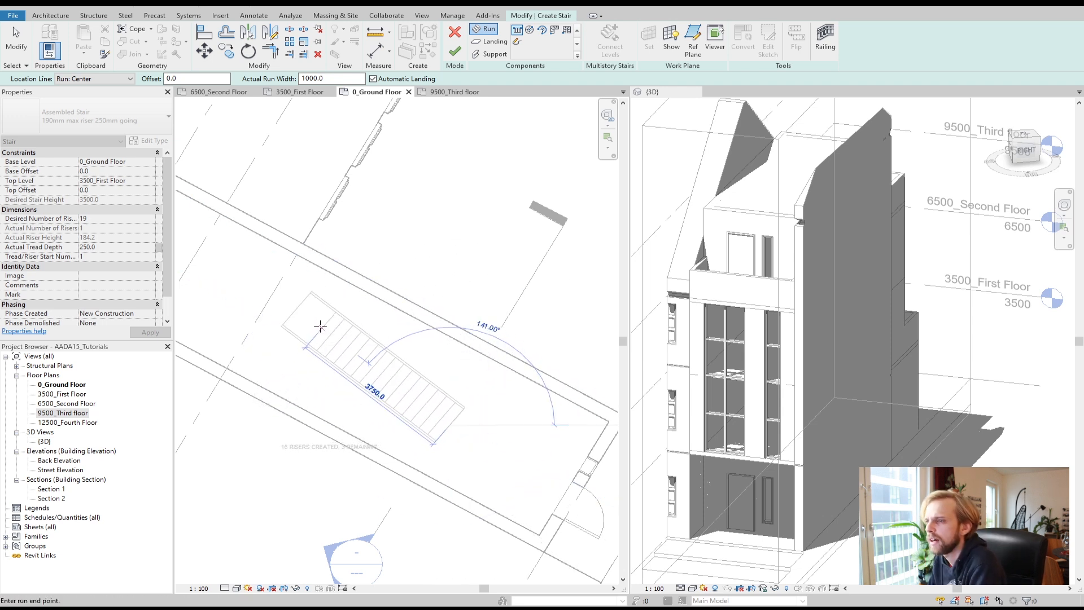
pyautogui.press('Escape')
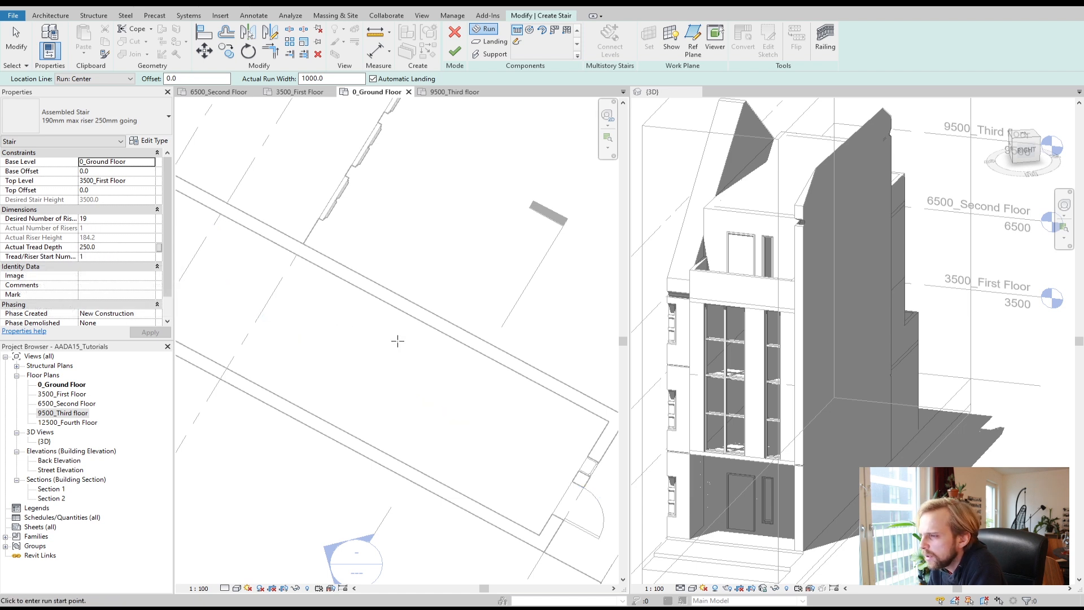
pyautogui.click(395, 388)
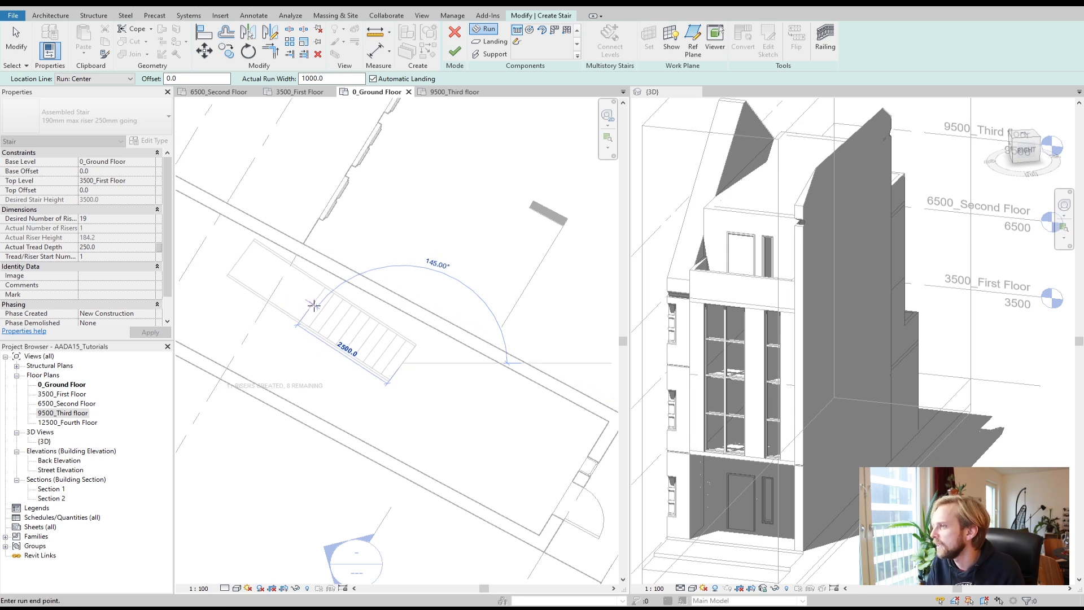
pyautogui.press('Escape')
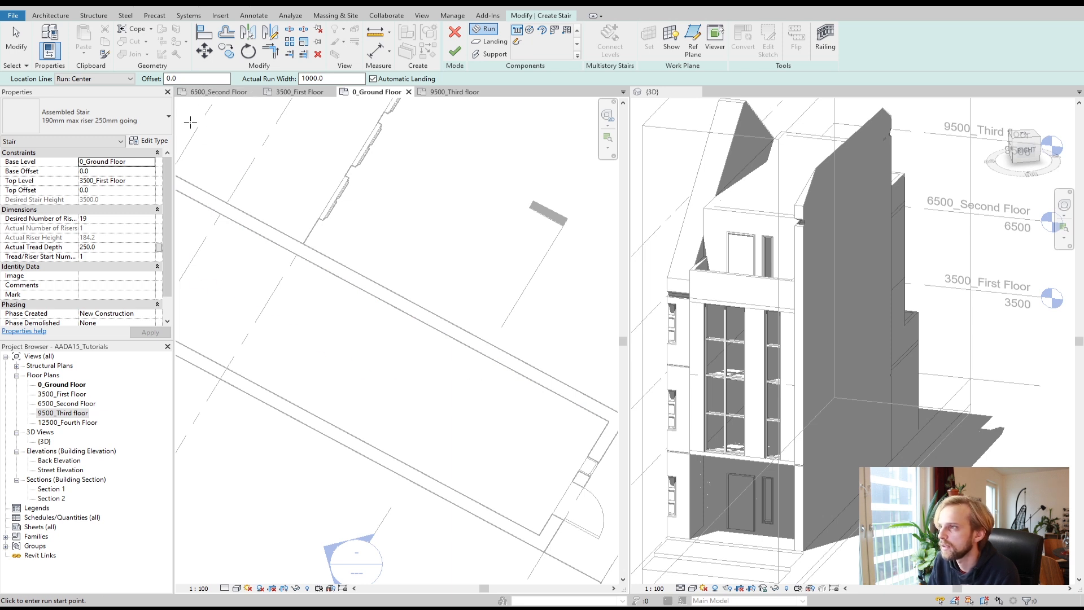
pyautogui.click(102, 81)
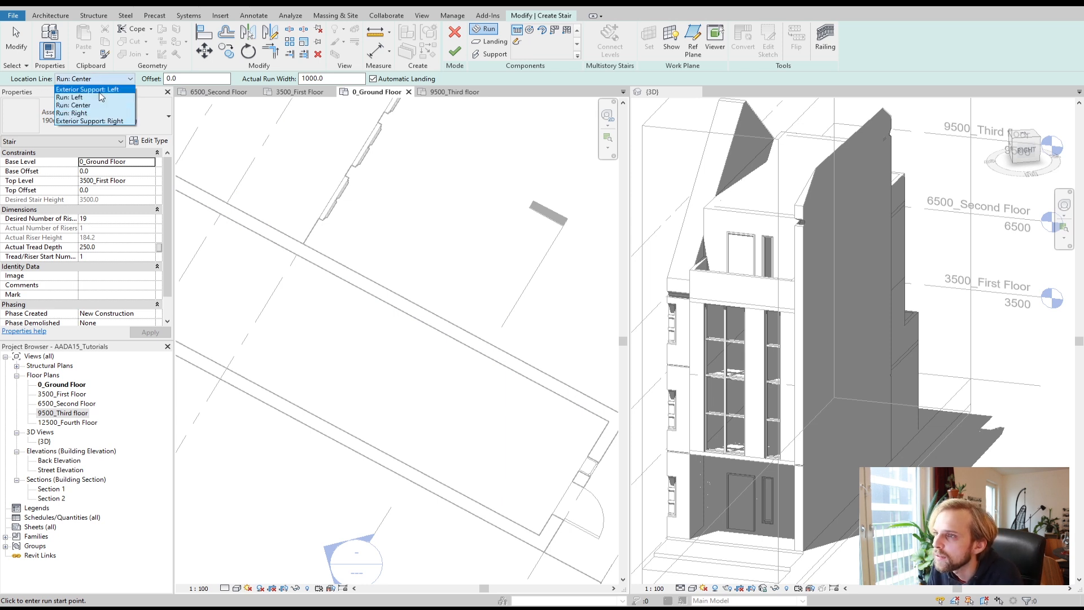
pyautogui.click(98, 98)
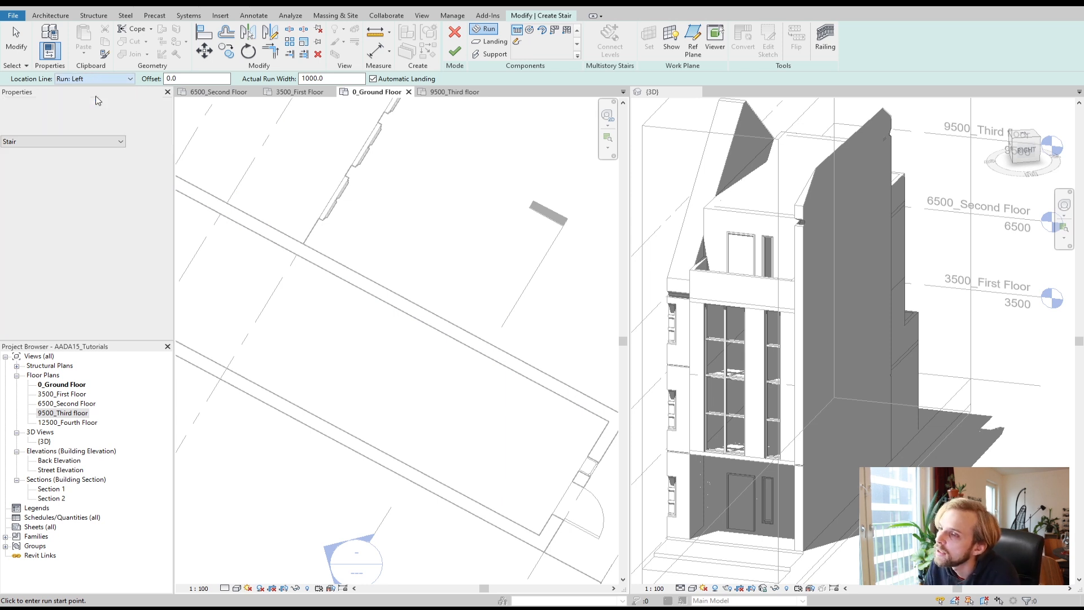
pyautogui.click(526, 376)
pyautogui.press('Escape')
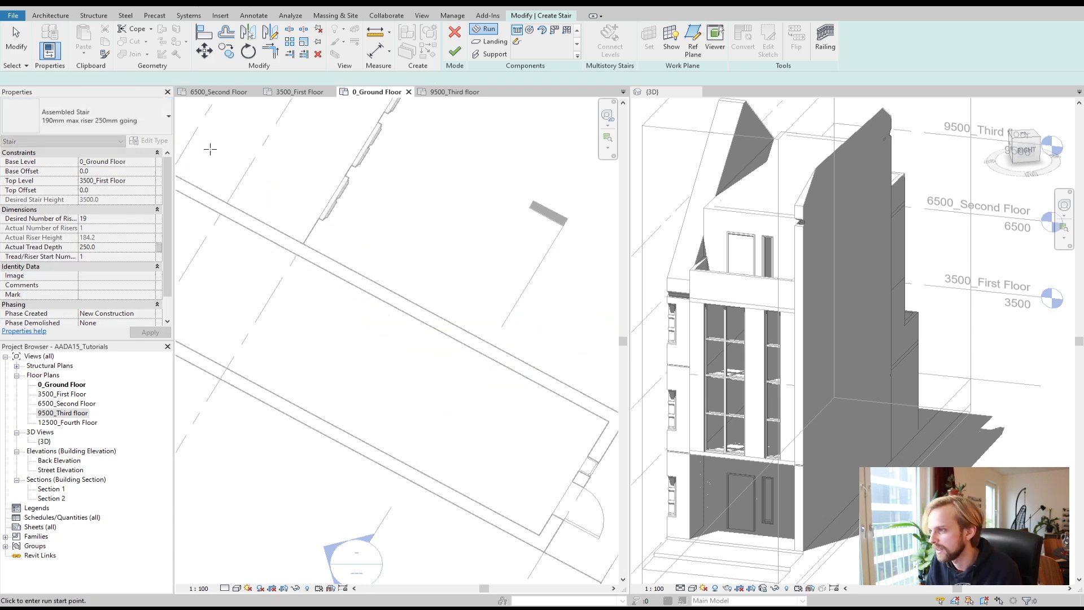
pyautogui.click(85, 79)
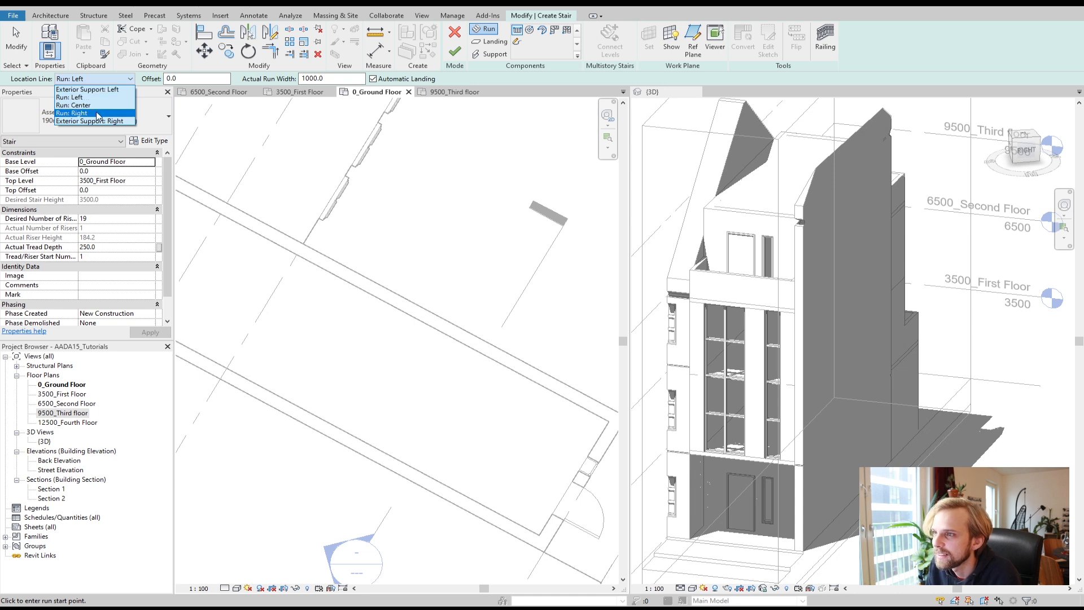
pyautogui.click(95, 113)
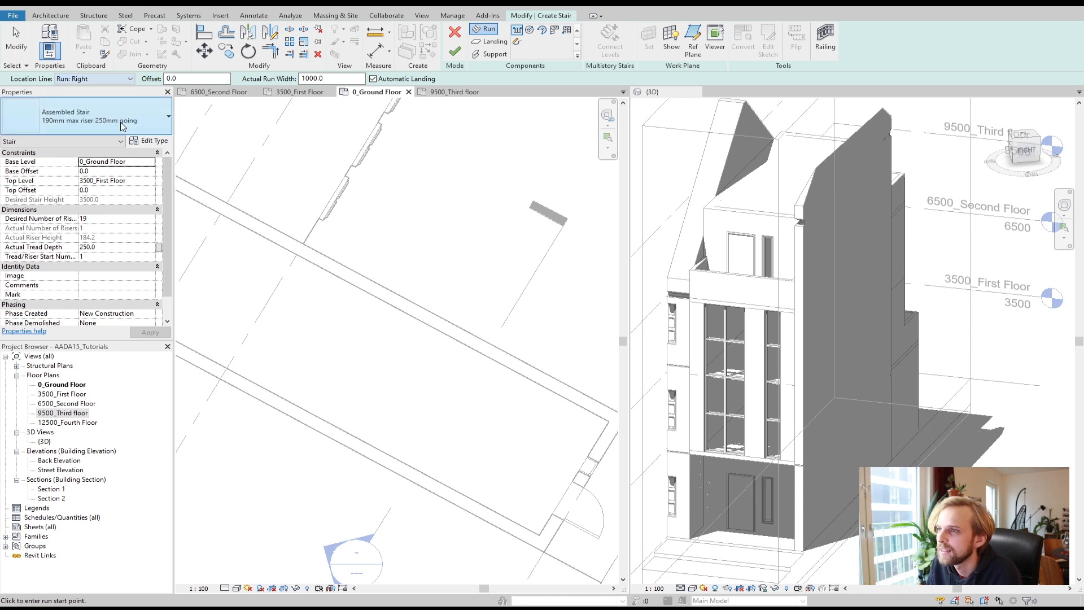
pyautogui.click(500, 363)
pyautogui.click(332, 274)
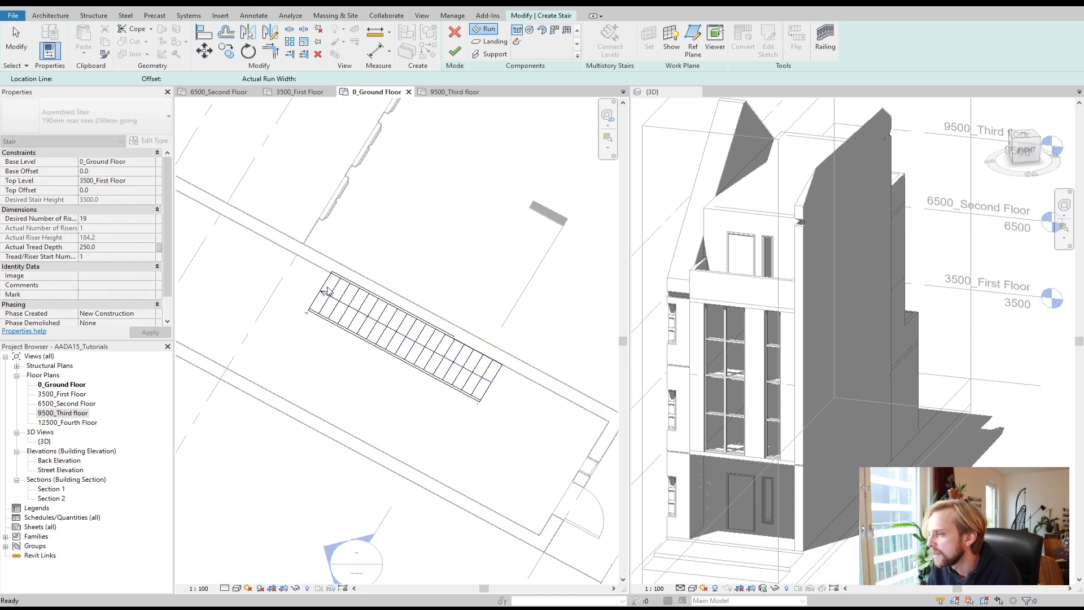
pyautogui.press('Escape')
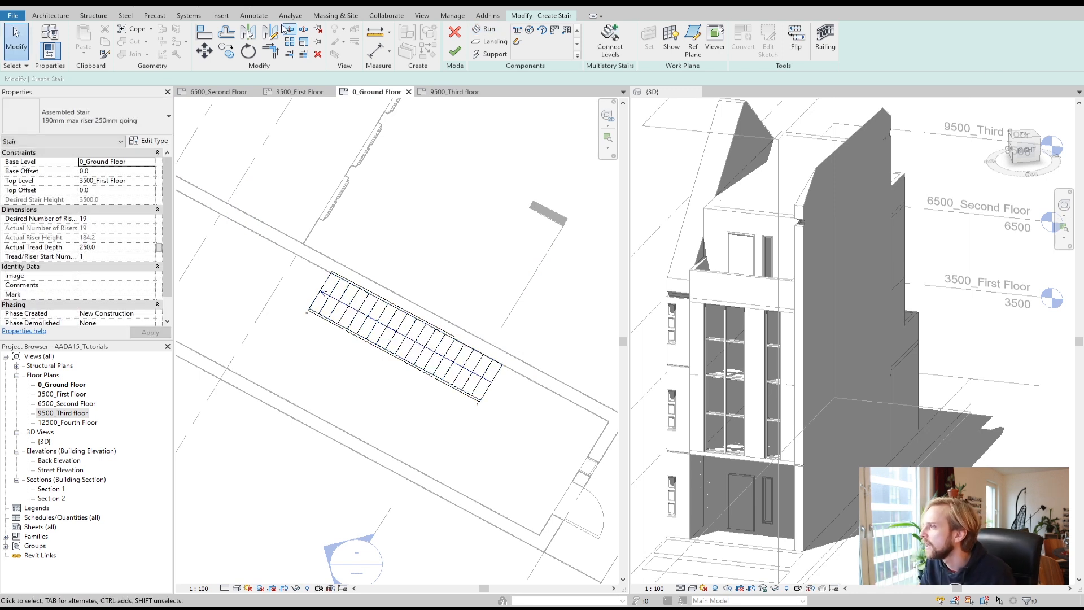
pyautogui.click(662, 133)
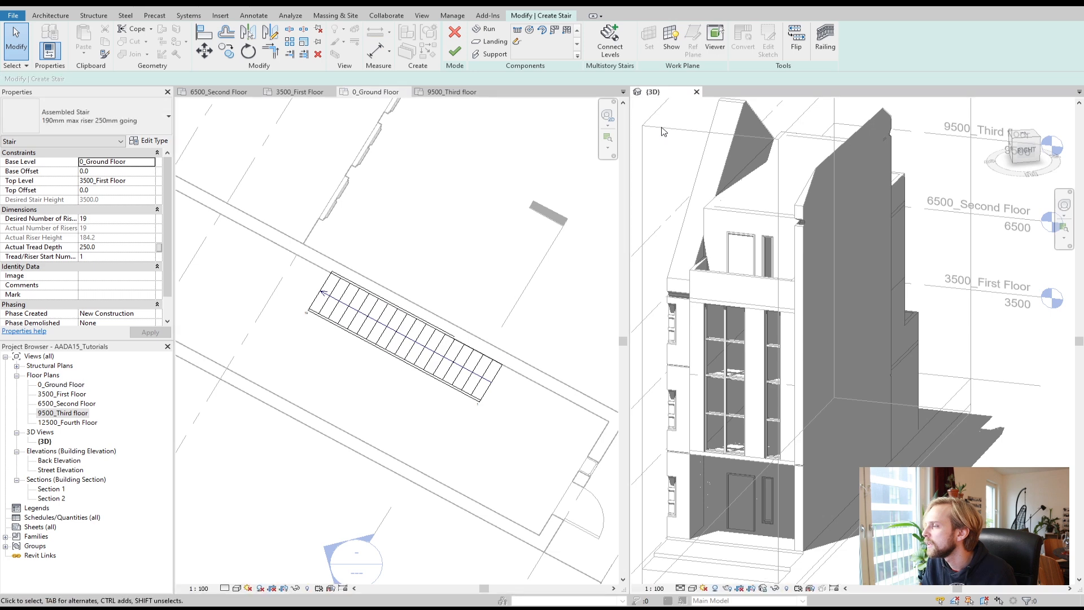
pyautogui.keyDown('shift'); pyautogui.moveTo(675, 182); pyautogui.dragTo(909, 259, button='middle'); pyautogui.keyUp('shift')
pyautogui.scroll(1, 889, 258)
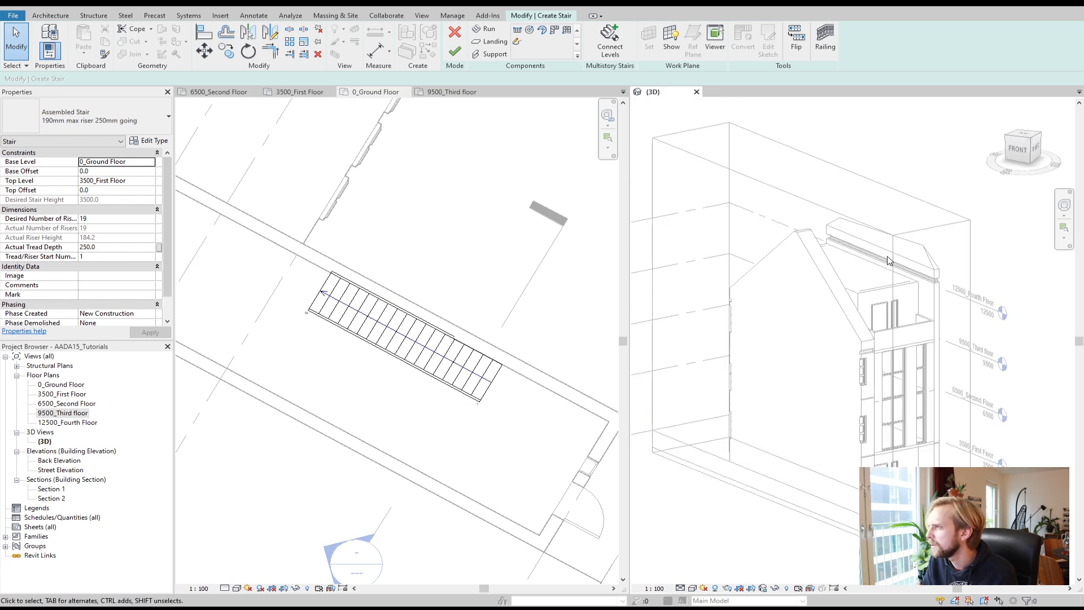
pyautogui.click(457, 34)
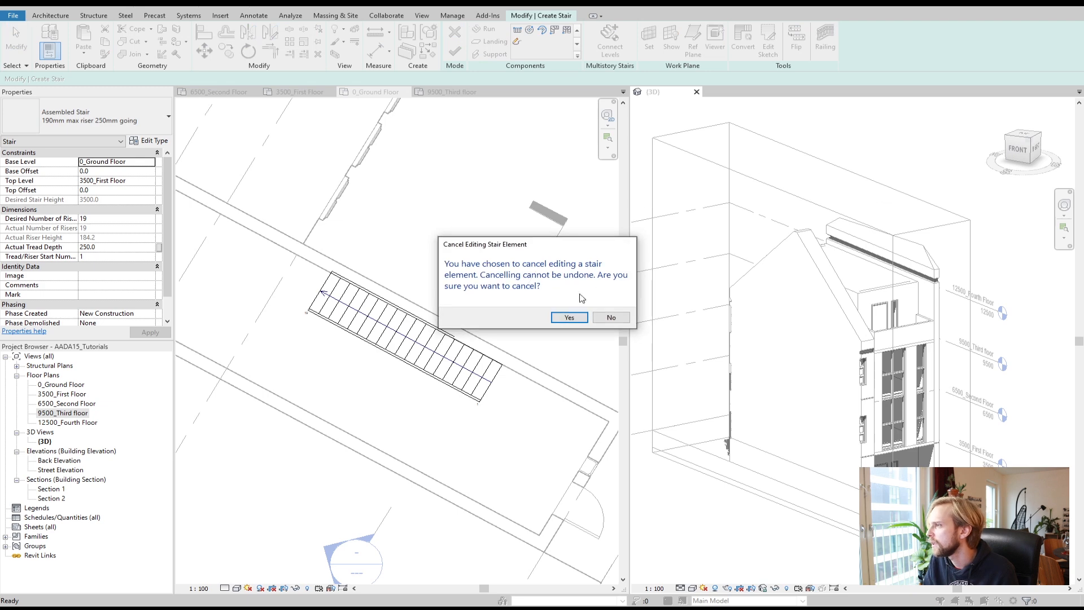
pyautogui.click(569, 318)
# Step: Pull the 3D view's section box in to cut through the building and expose its floors
pyautogui.click(770, 190)
pyautogui.moveTo(777, 349); pyautogui.dragTo(795, 336)
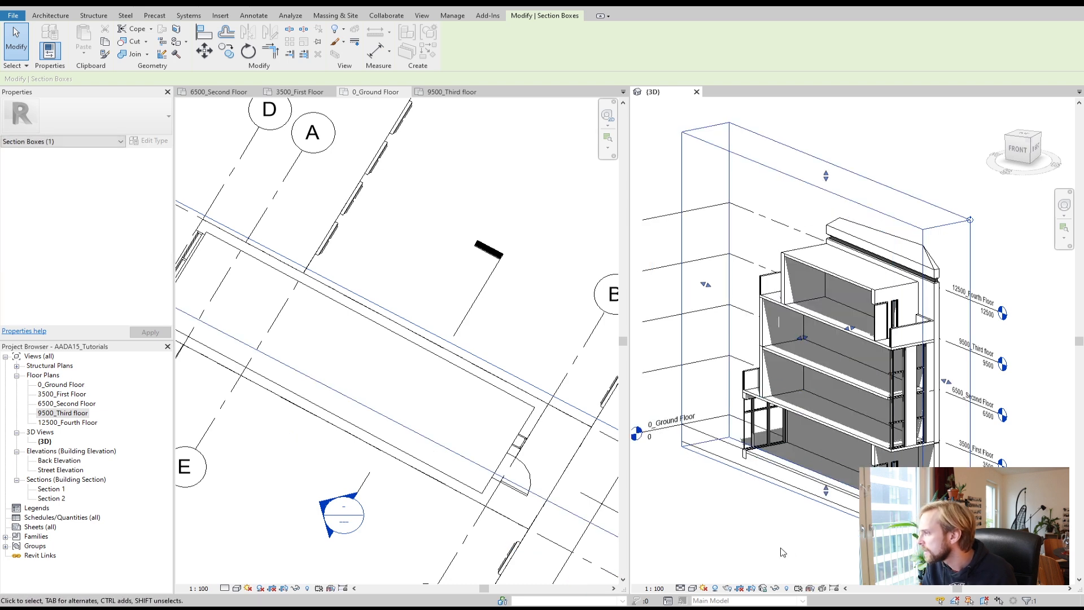
pyautogui.press('Escape')
pyautogui.moveTo(827, 422)
pyautogui.keyDown('shift'); pyautogui.mouseDown(button='middle')
pyautogui.moveTo(838, 389)
pyautogui.moveTo(789, 380)
pyautogui.mouseUp(button='middle'); pyautogui.keyUp('shift')
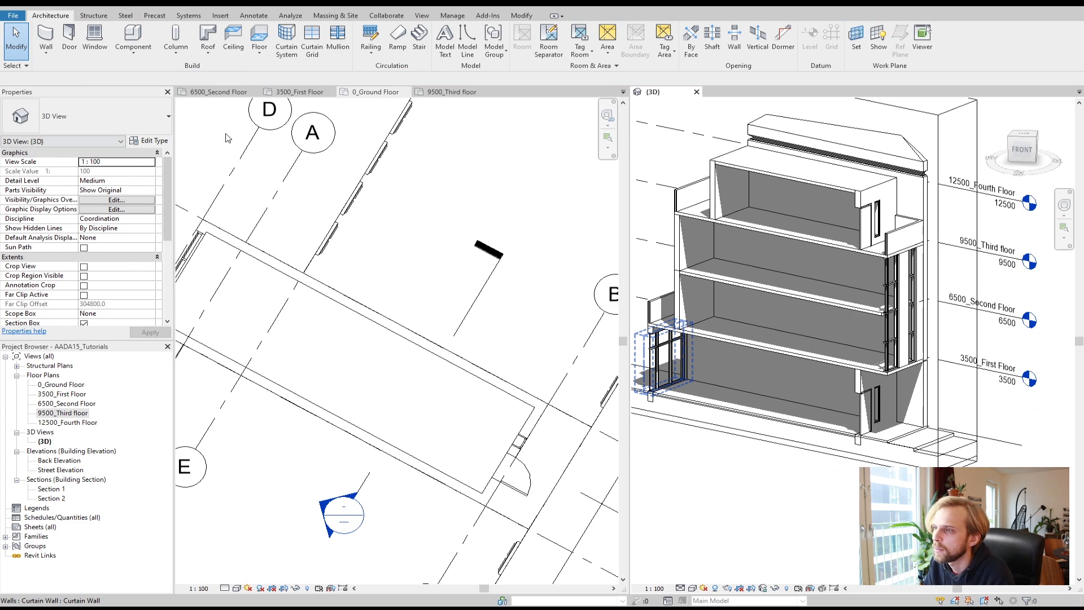
# Step: Start a stair on the ground floor and sketch a straight run from the wall intersection with the location line set to Run: Right
pyautogui.click(419, 37)
pyautogui.click(545, 361)
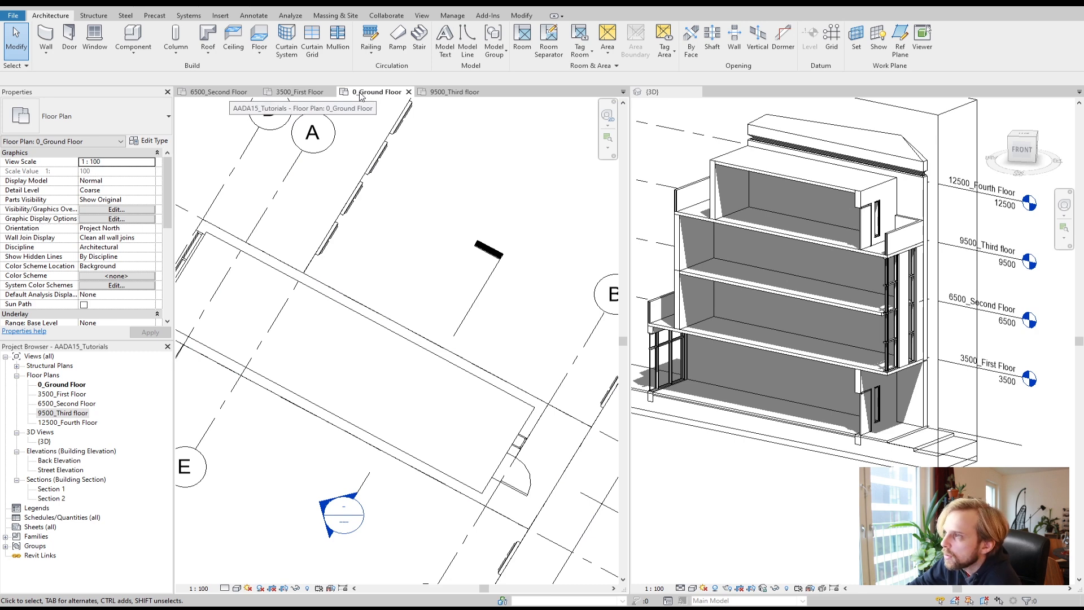
pyautogui.click(419, 39)
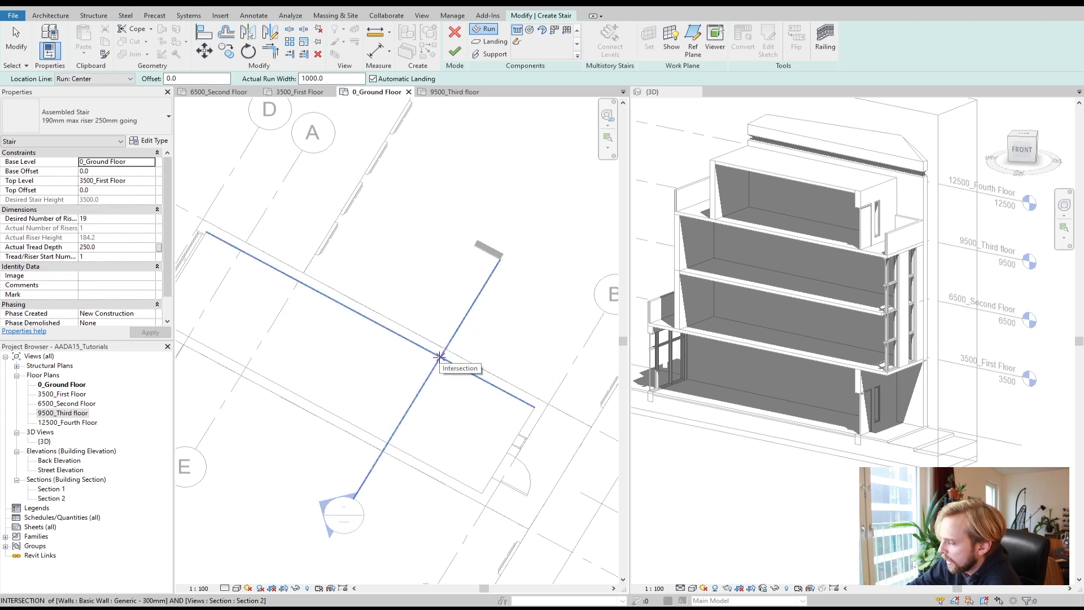
pyautogui.click(439, 357)
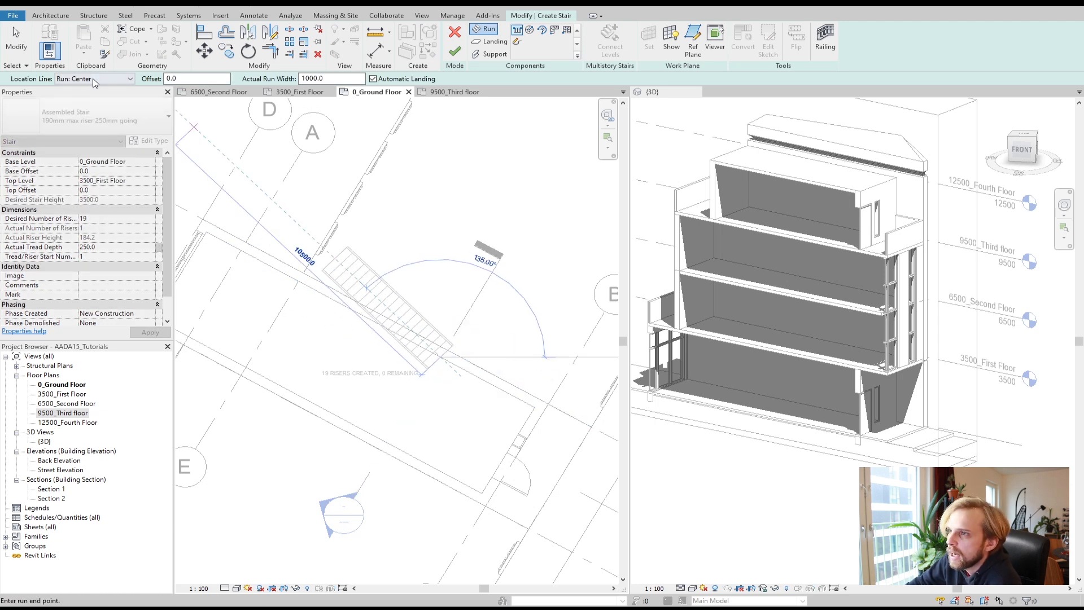
pyautogui.click(95, 79)
pyautogui.click(94, 117)
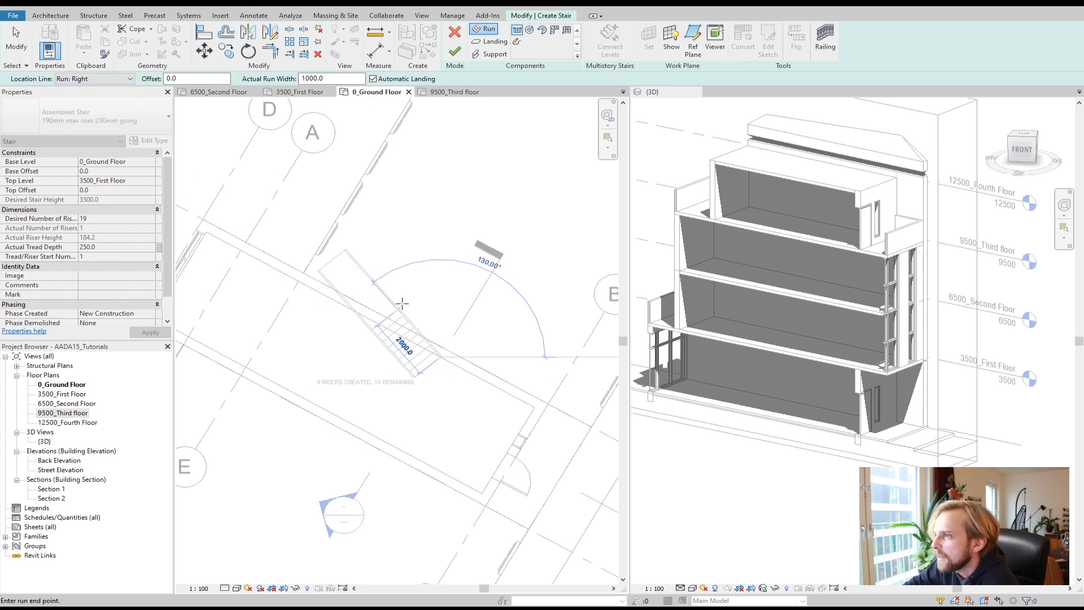
pyautogui.click(312, 289)
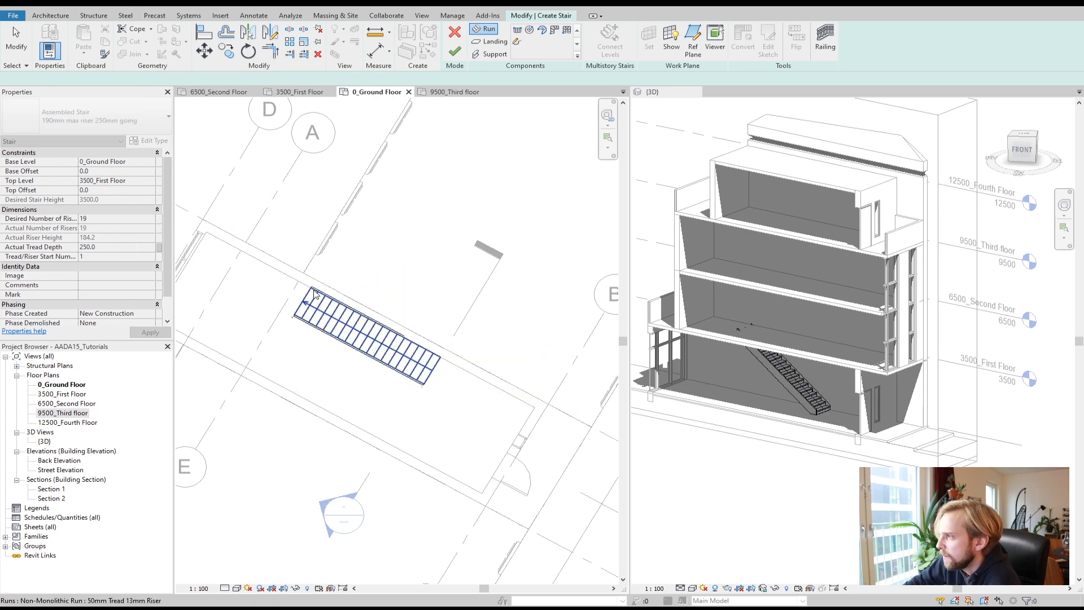
# Step: Delete the straight stair run
pyautogui.press('Escape')
pyautogui.scroll(4, 820, 430)
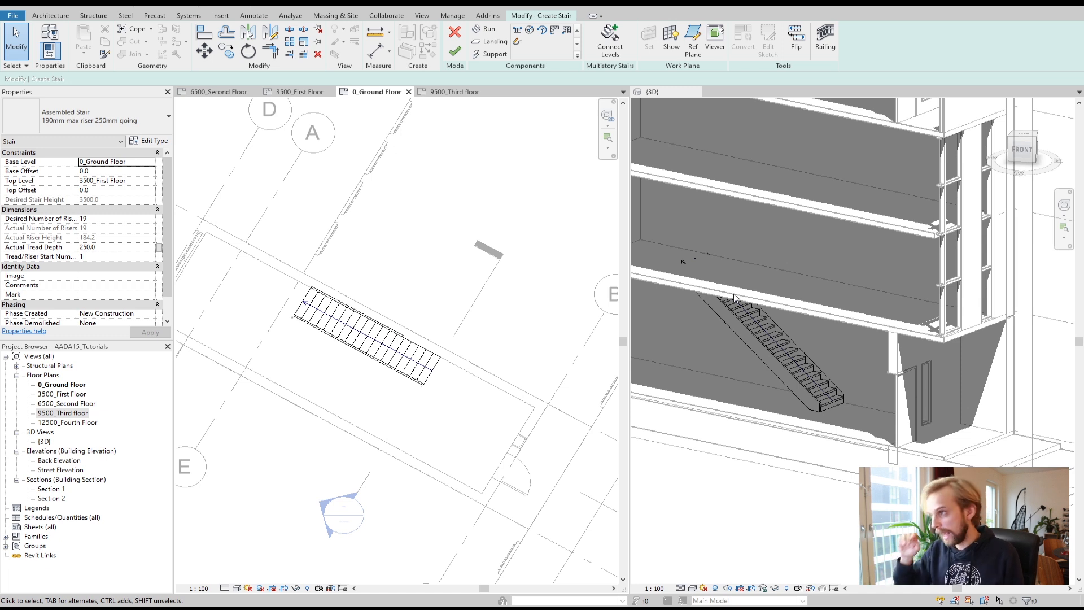
pyautogui.click(371, 351)
pyautogui.press('Delete')
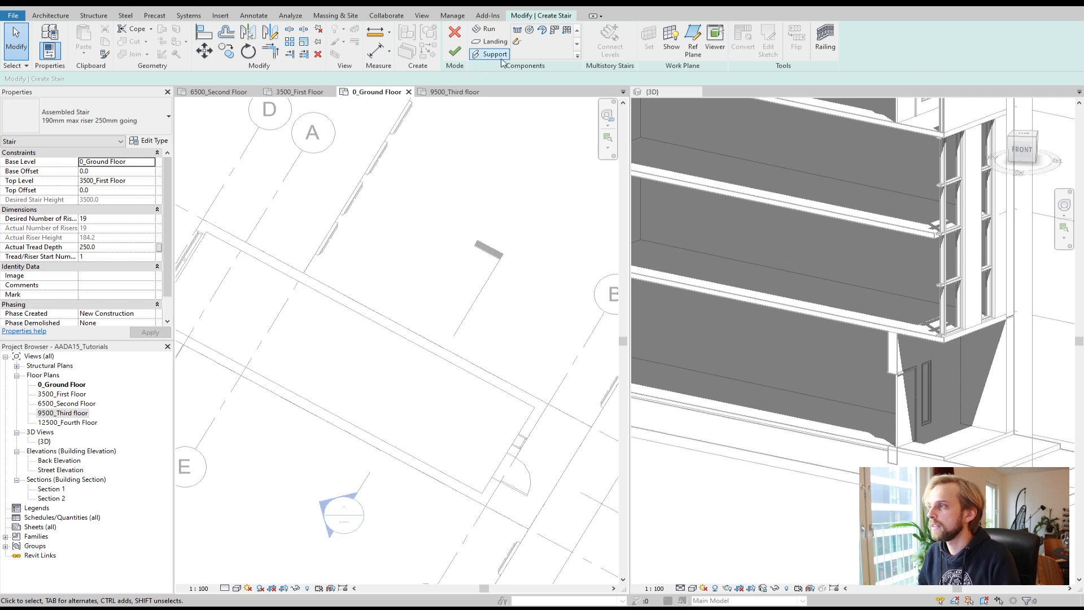
# Step: Try a full-step spiral stair run about 1600 mm in radius and delete it
pyautogui.click(533, 31)
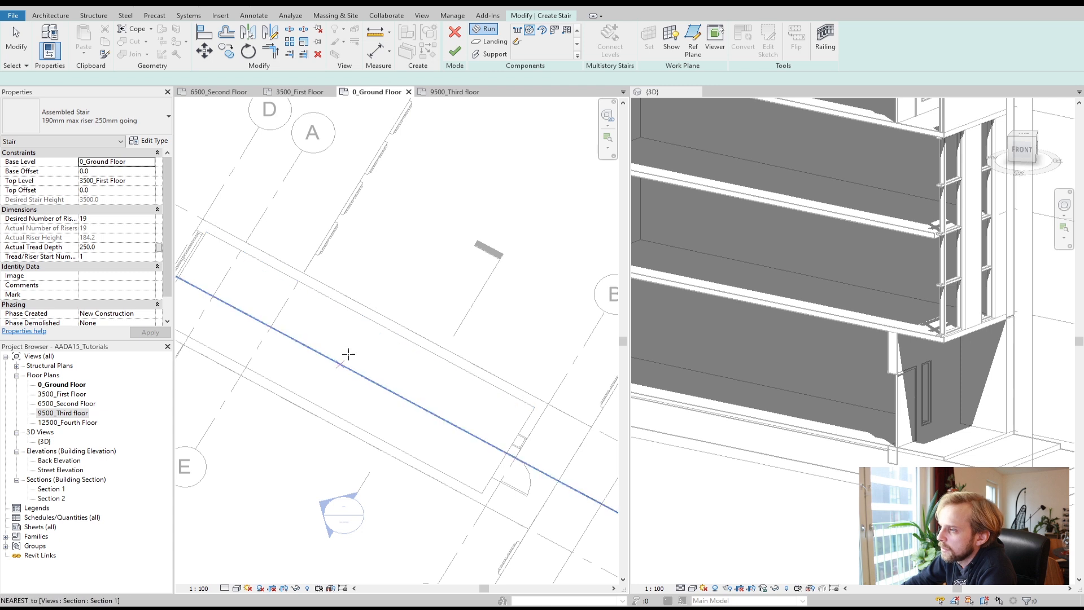
pyautogui.click(352, 349)
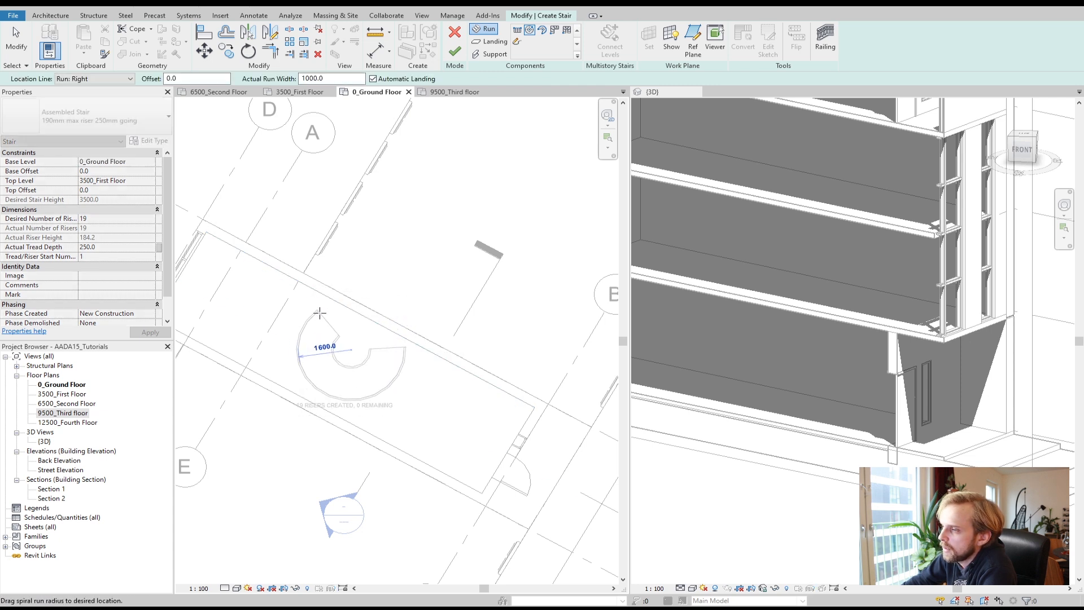
pyautogui.click(320, 309)
pyautogui.press('Escape')
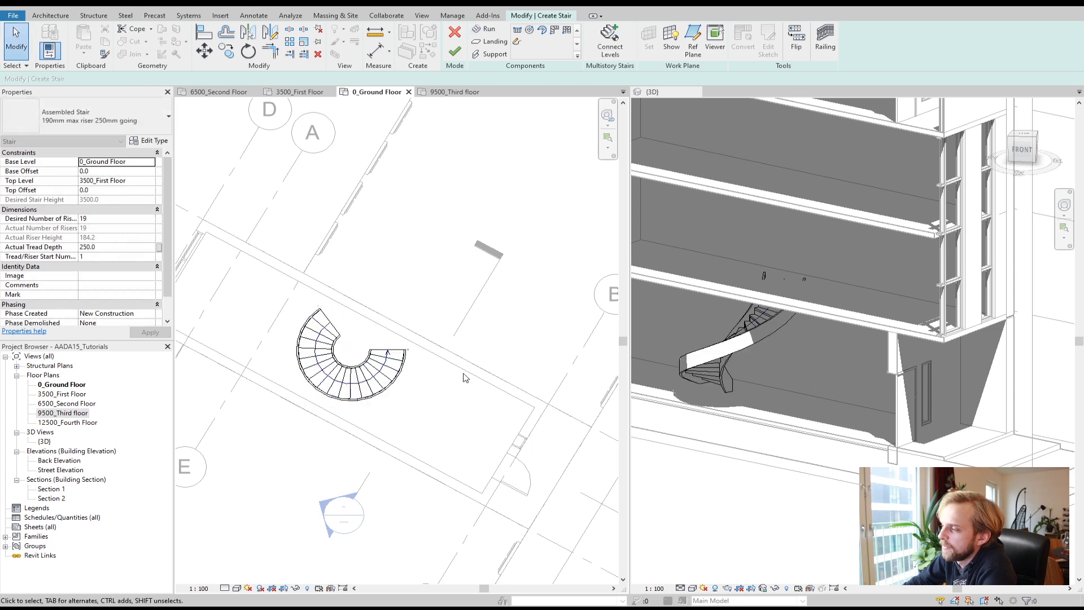
pyautogui.scroll(2, 700, 390)
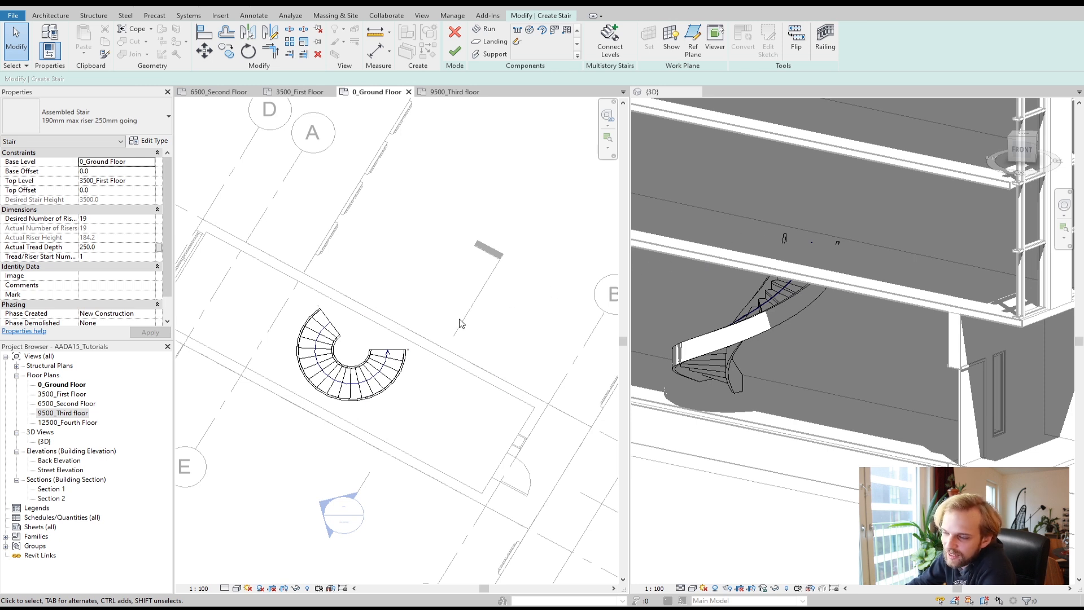
pyautogui.click(386, 356)
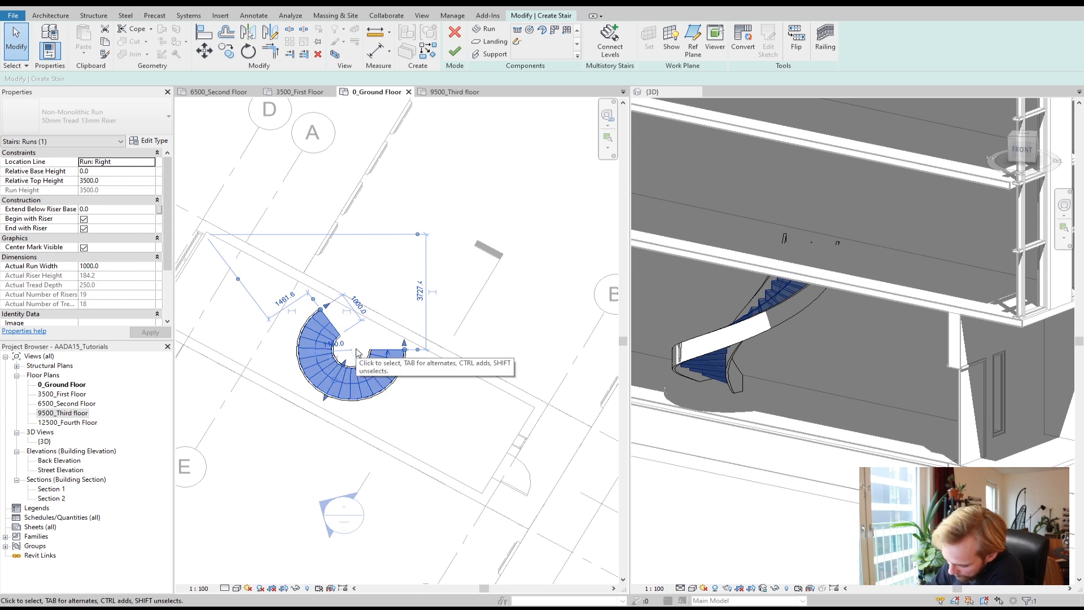
pyautogui.press('Delete')
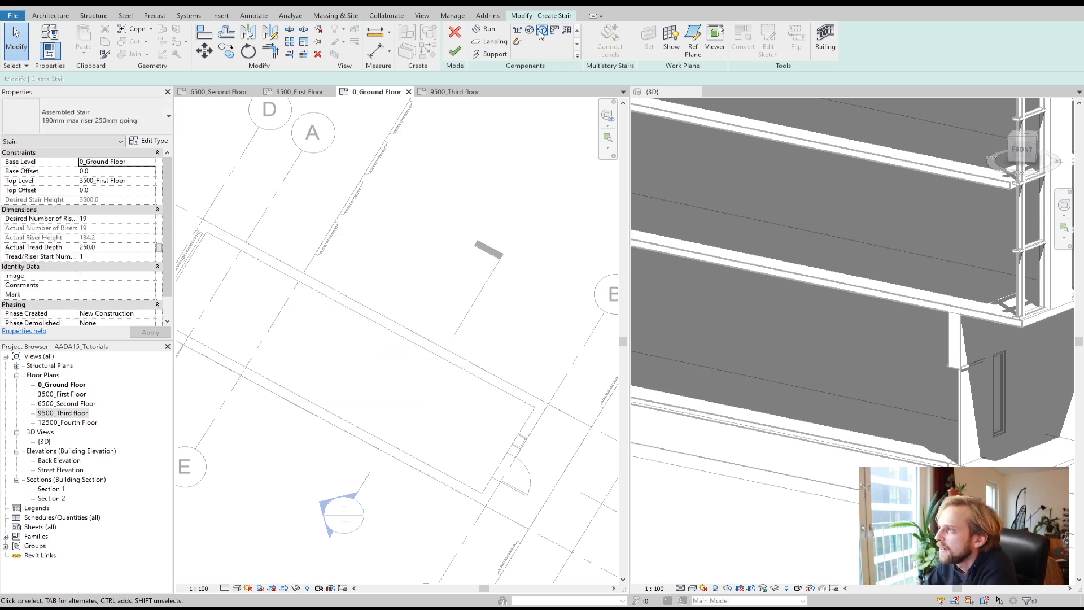
# Step: Try a center-ends spiral run about 1400 mm in radius and delete it
pyautogui.click(541, 30)
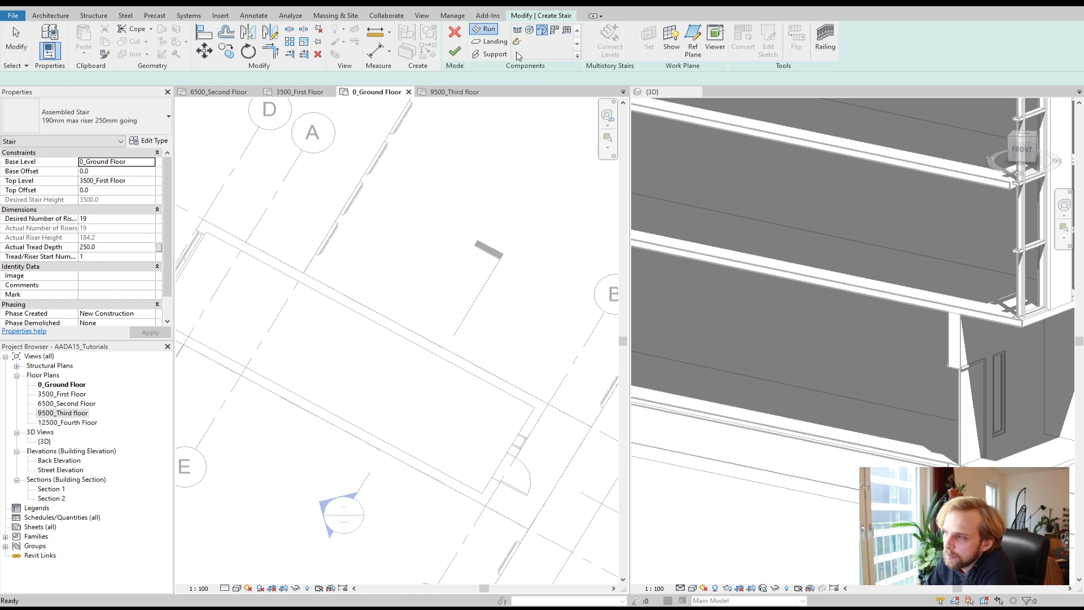
pyautogui.click(341, 358)
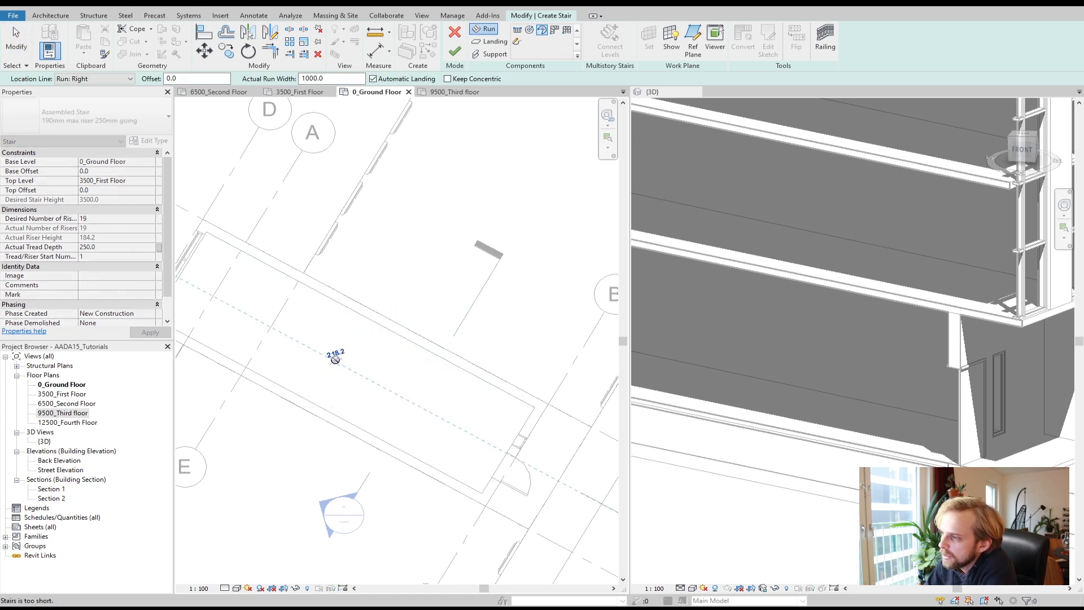
pyautogui.click(317, 324)
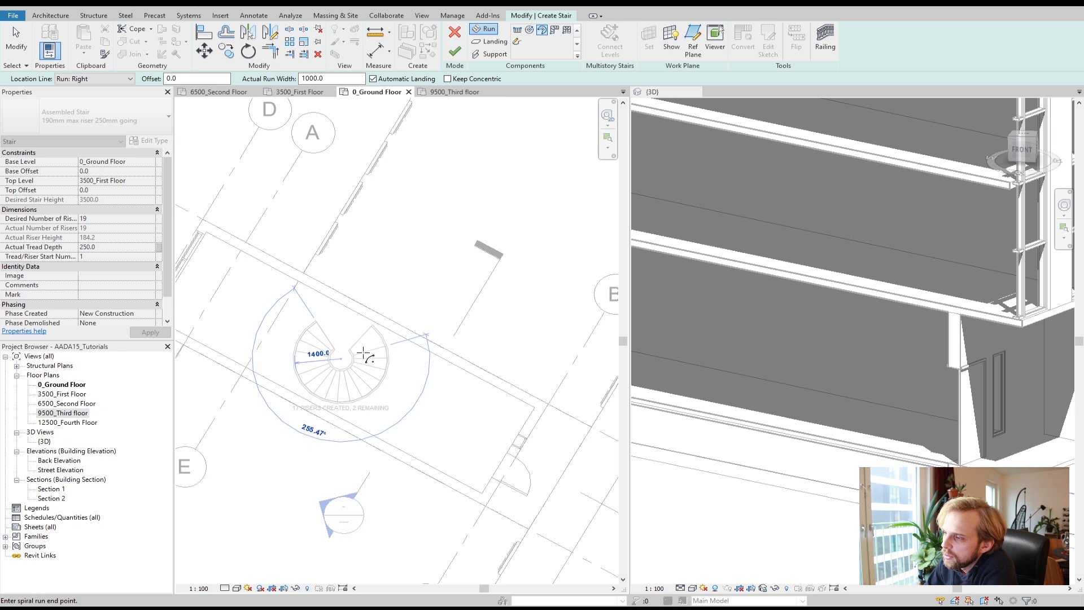
pyautogui.click(367, 336)
pyautogui.press('Escape')
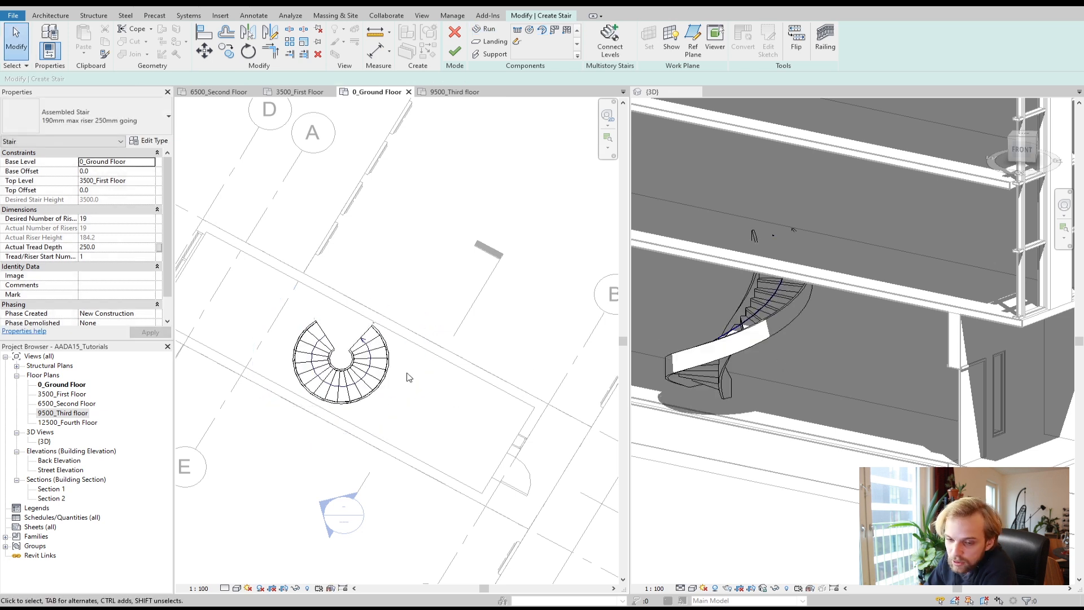
pyautogui.click(341, 368)
pyautogui.press('Delete')
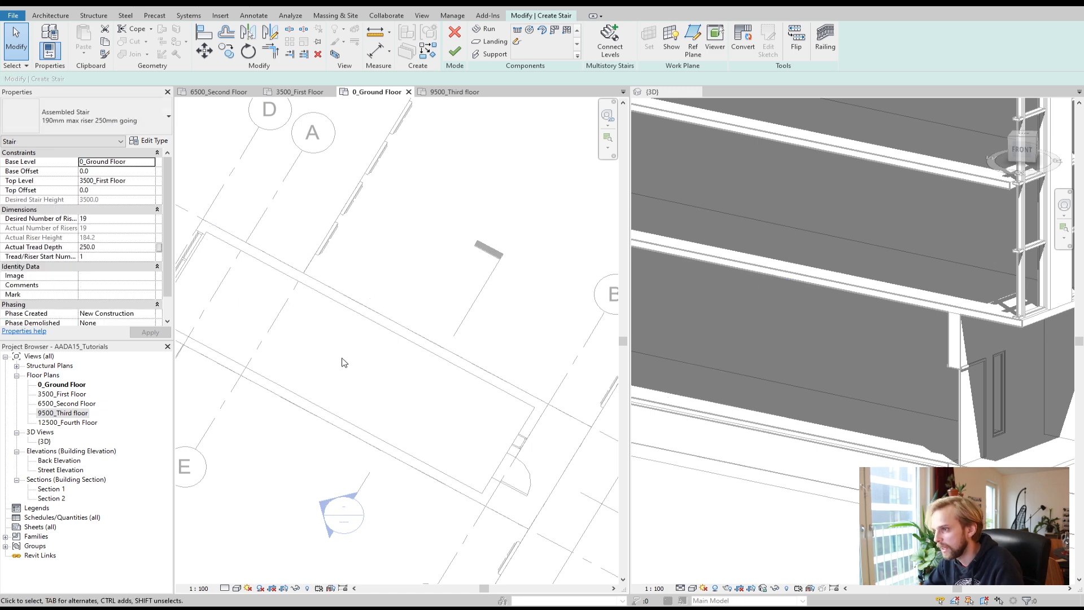
# Step: Sketch a short center-ends spiral run about 1400 mm in radius turning about 64°
pyautogui.click(542, 31)
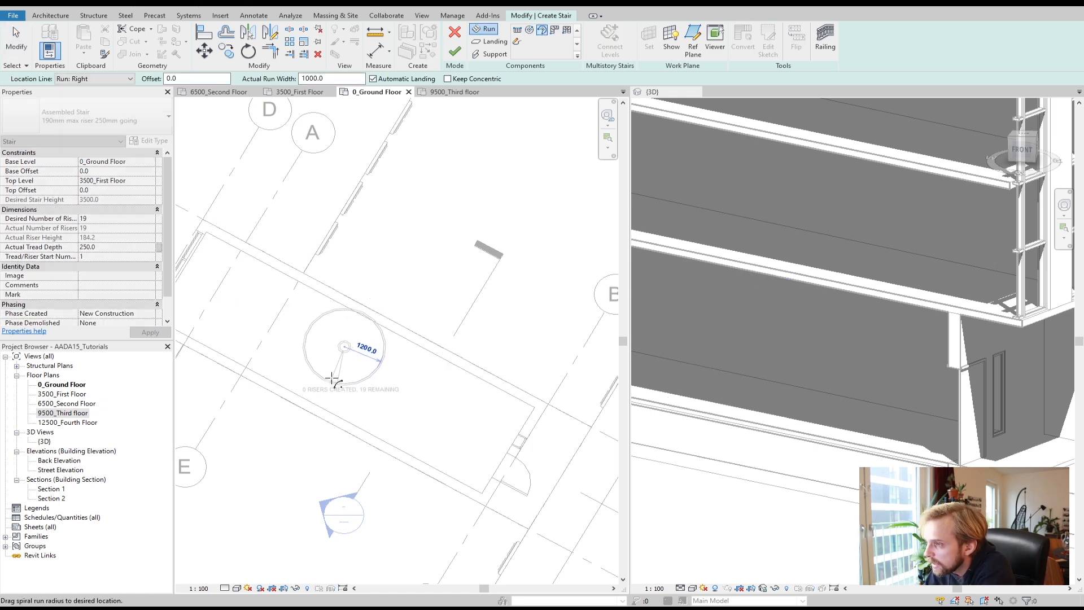
pyautogui.click(345, 390)
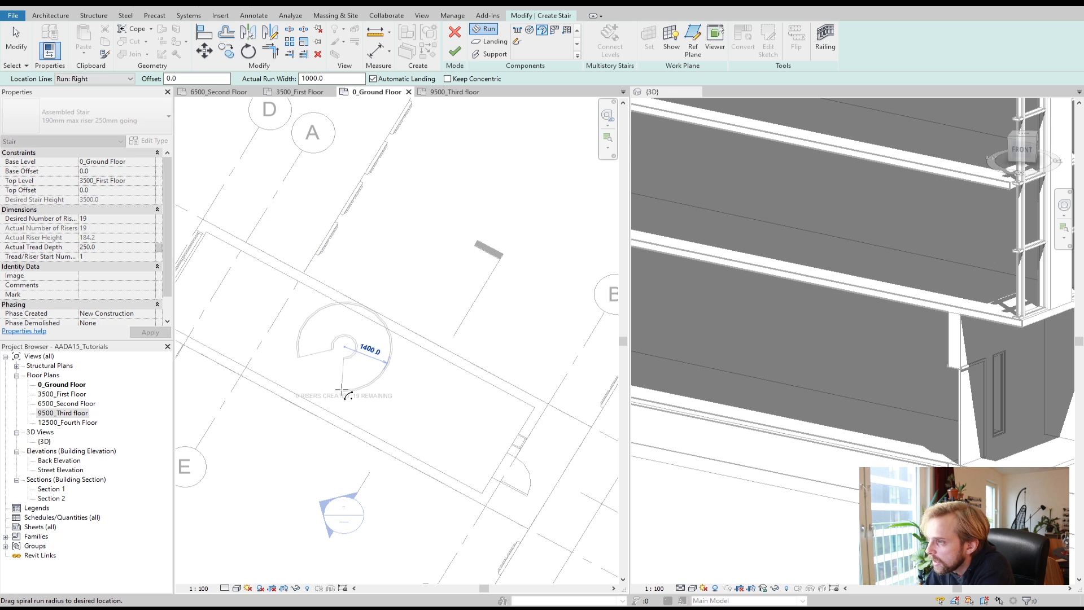
pyautogui.click(384, 365)
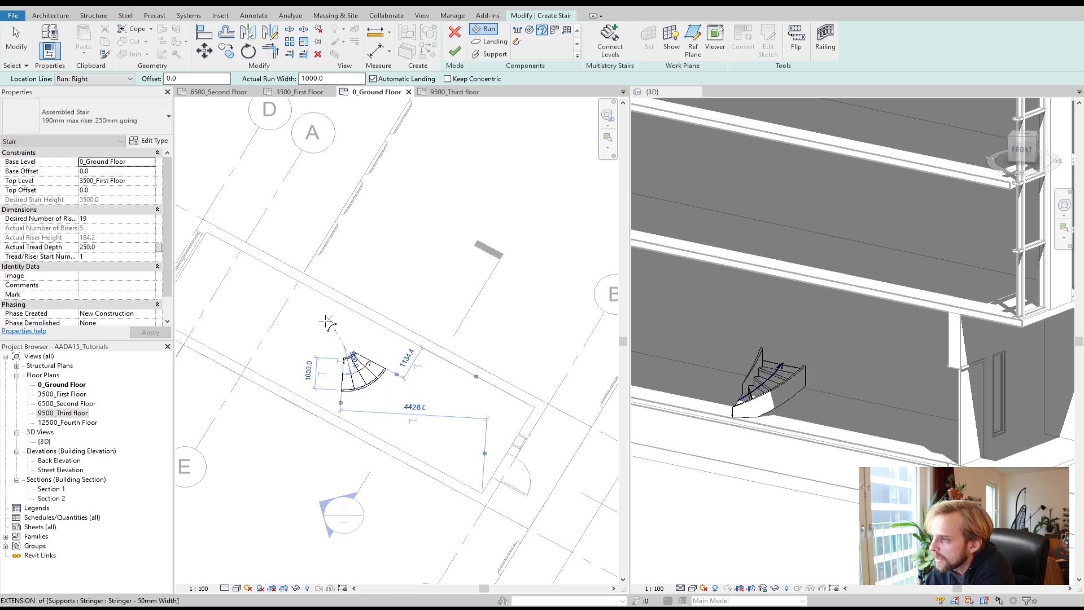
pyautogui.click(329, 319)
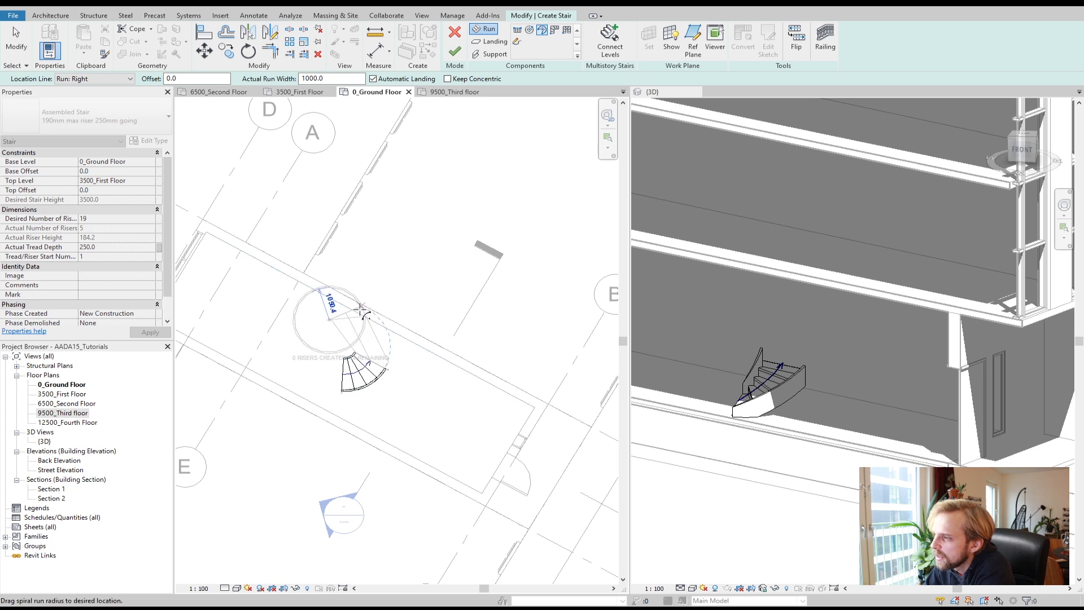
pyautogui.click(345, 298)
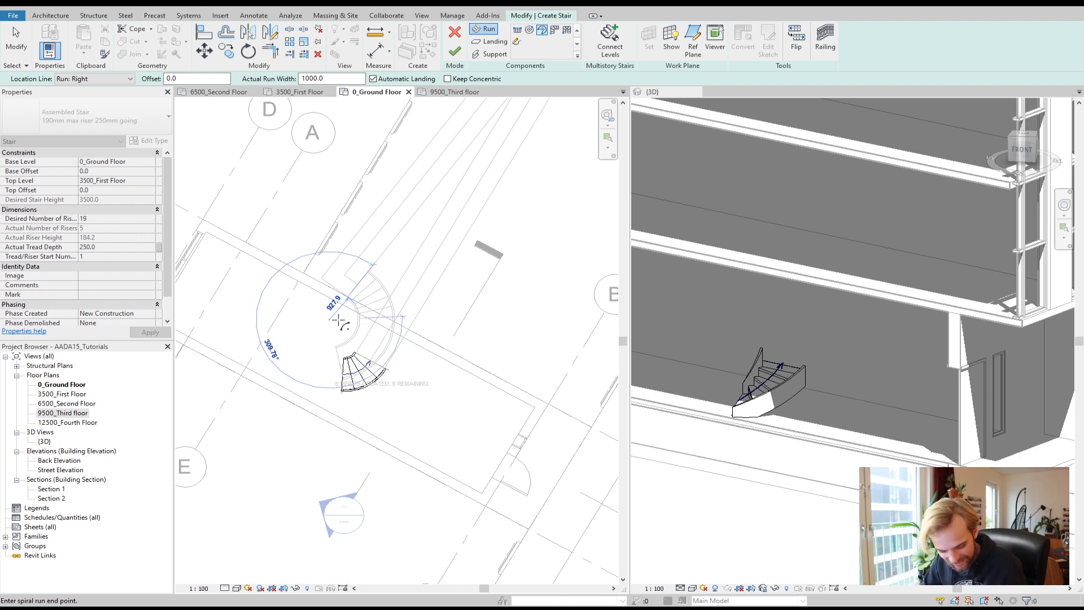
pyautogui.press('Escape')
# Step: Delete the short spiral run
pyautogui.click(367, 375)
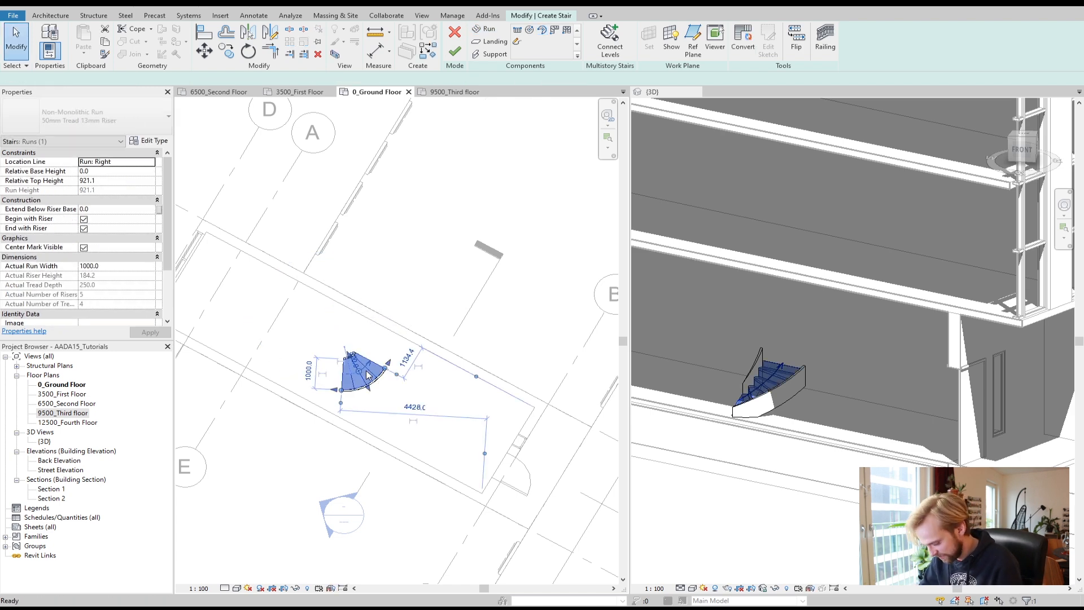
pyautogui.press('Delete')
# Step: Sketch a center-ends spiral run about 1100 mm in radius turning about 169° inside the stair room
pyautogui.moveTo(375, 375); pyautogui.dragTo(461, 359, button='middle')
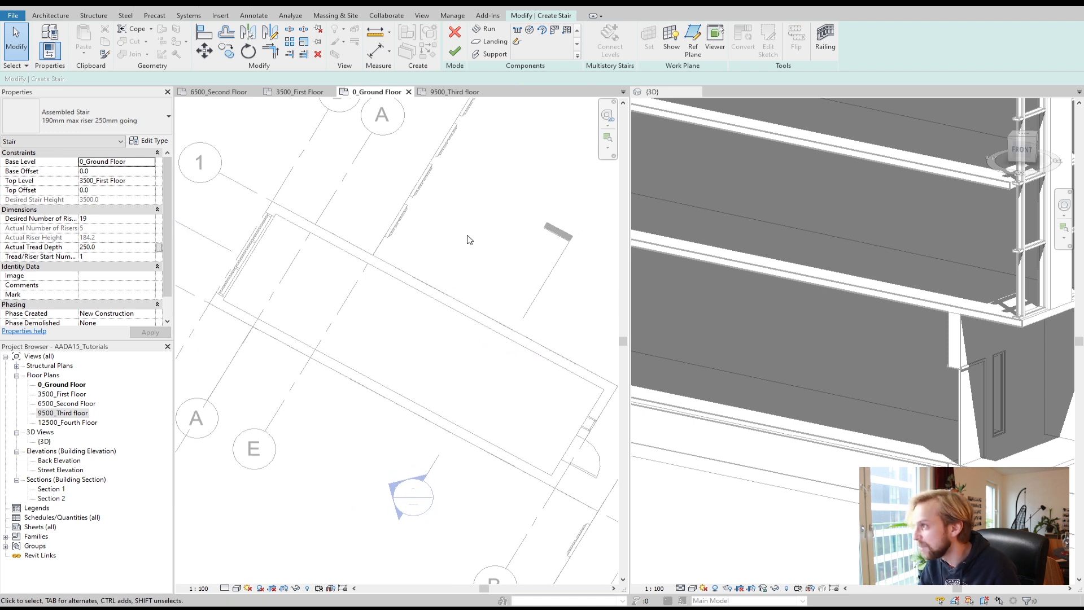
pyautogui.click(543, 31)
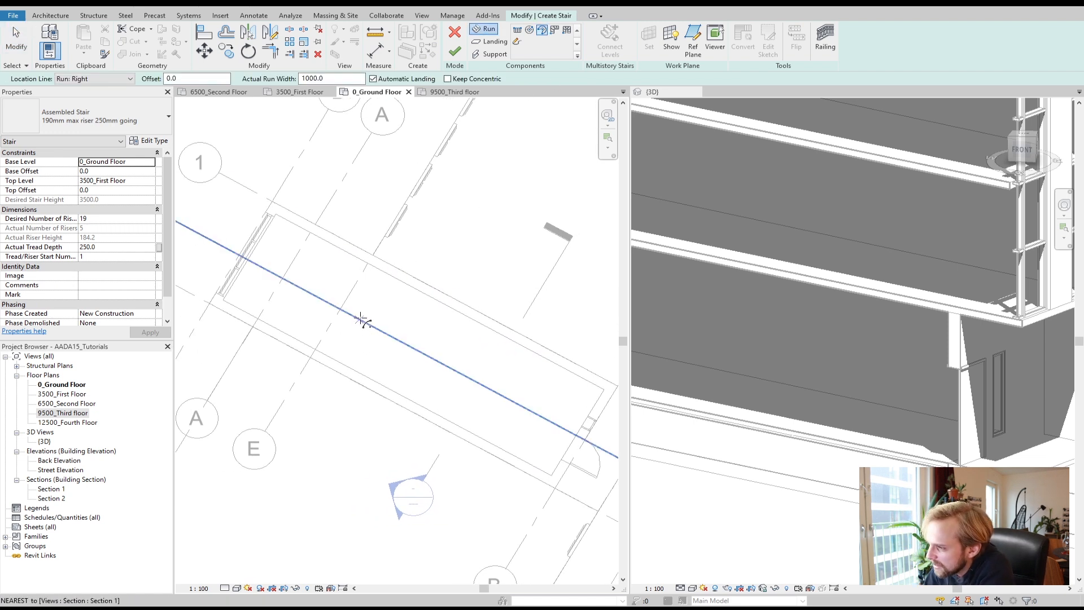
pyautogui.click(360, 319)
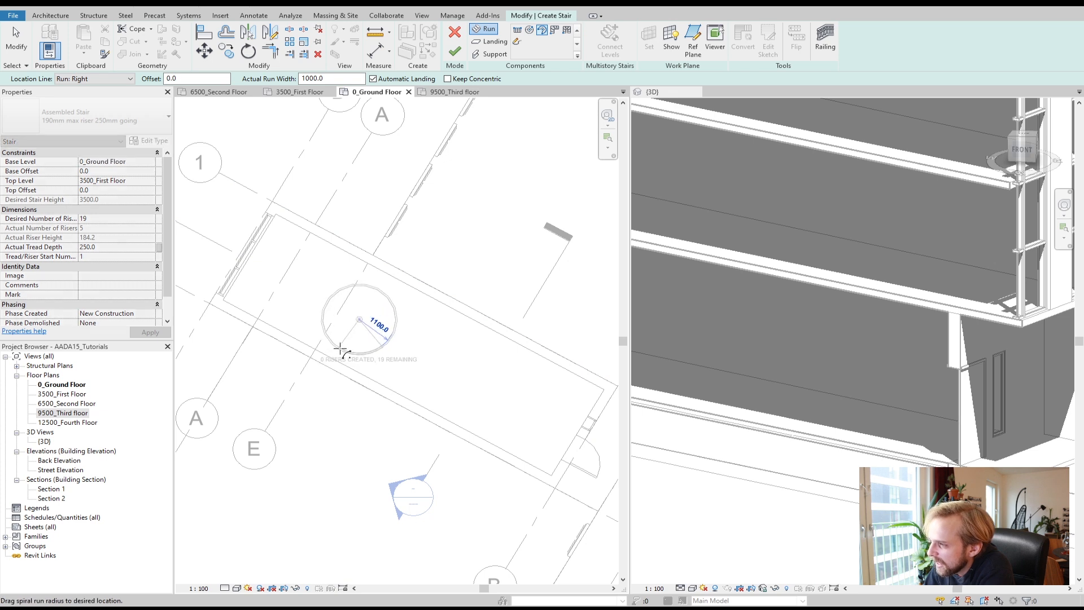
pyautogui.click(343, 353)
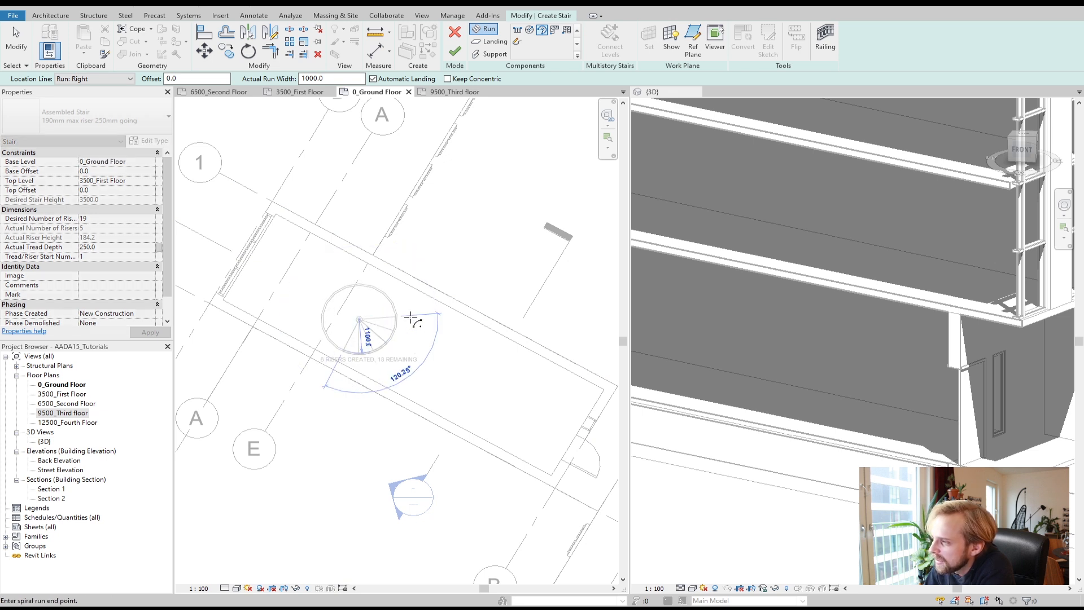
pyautogui.click(381, 291)
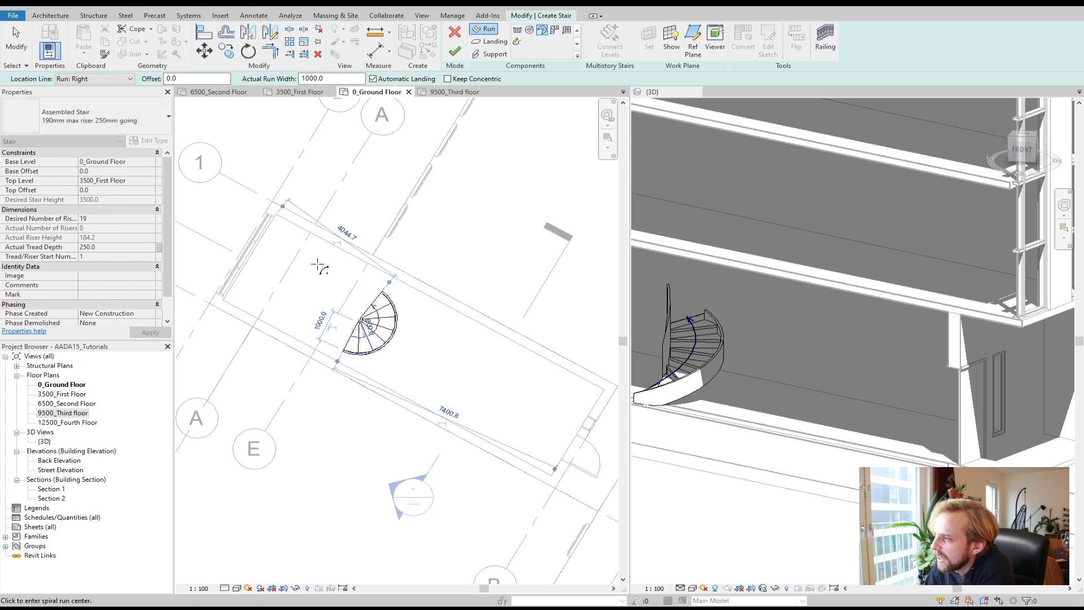
# Step: Add a second spiral run curving the opposite way to complete the S-shaped stair
pyautogui.click(307, 290)
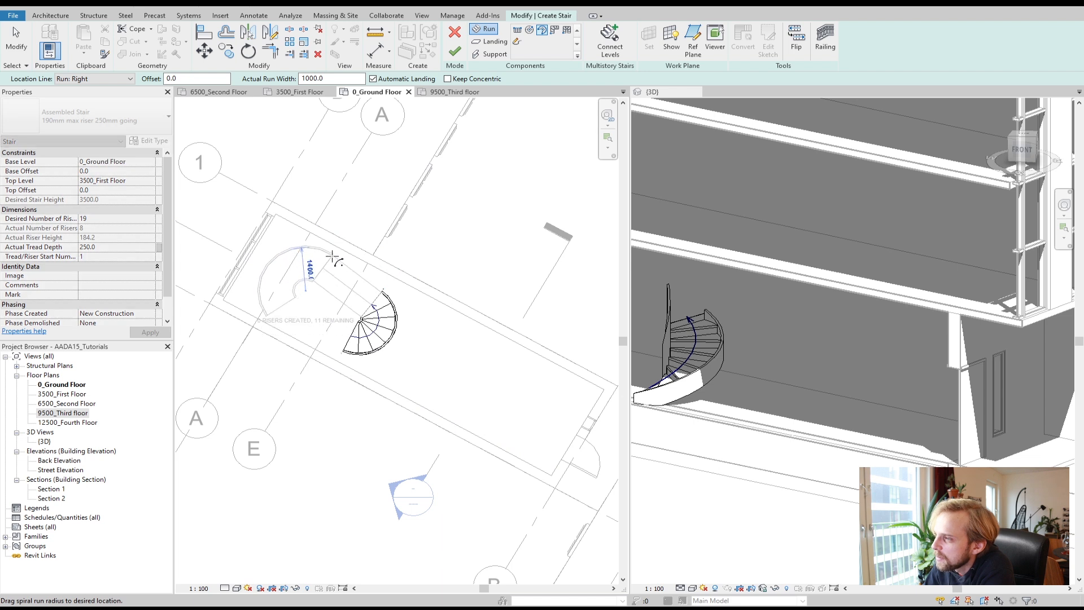
pyautogui.click(327, 260)
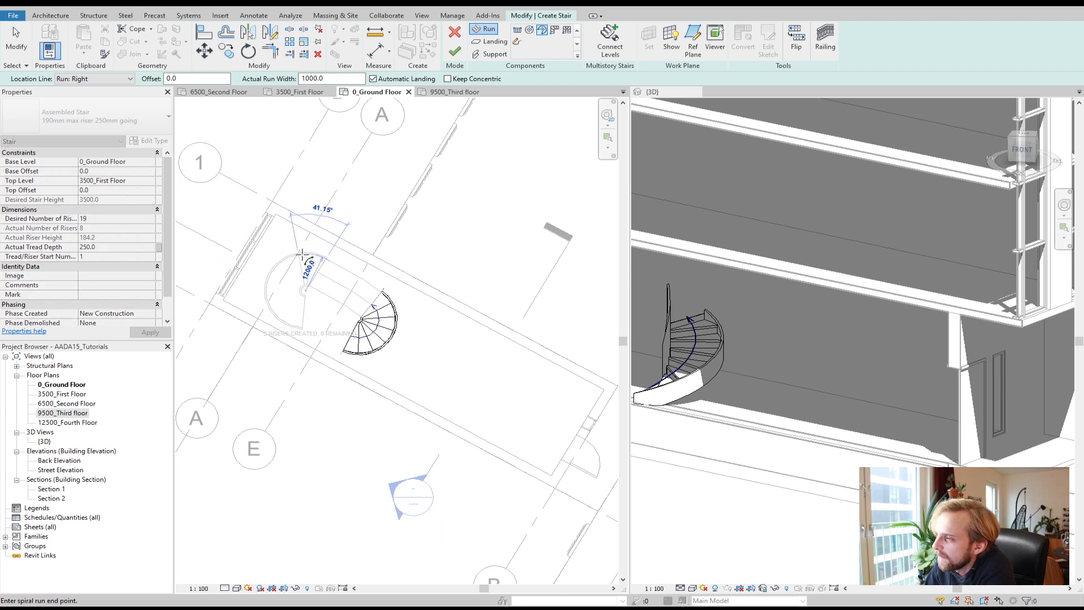
pyautogui.click(309, 322)
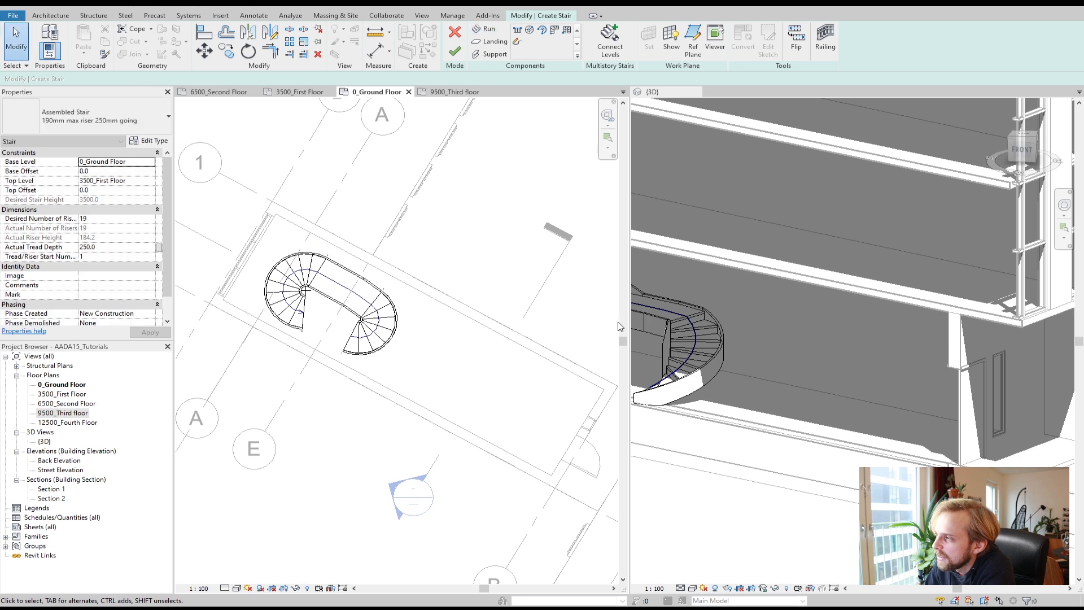
# Step: Delete the spiral runs and the connecting landing of the S-shaped stair
pyautogui.scroll(-1, 746, 353)
pyautogui.click(791, 366)
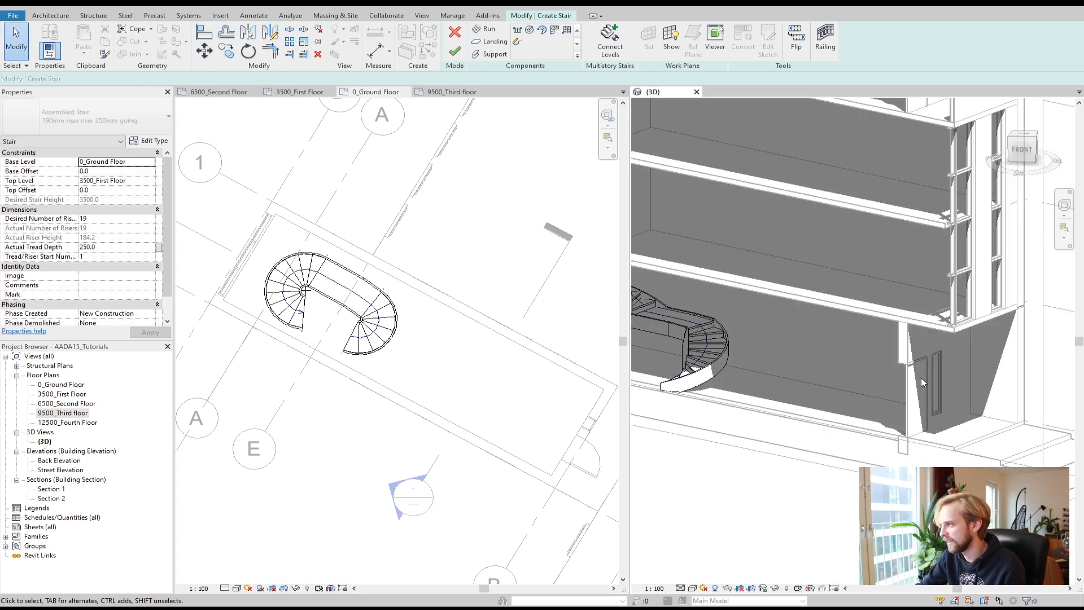
pyautogui.scroll(-2, 813, 386)
pyautogui.scroll(3, 648, 324)
pyautogui.moveTo(751, 413)
pyautogui.keyDown('shift'); pyautogui.mouseDown(button='middle')
pyautogui.moveTo(852, 402)
pyautogui.moveTo(810, 362)
pyautogui.moveTo(823, 373)
pyautogui.moveTo(904, 327)
pyautogui.moveTo(773, 367)
pyautogui.mouseUp(button='middle'); pyautogui.keyUp('shift')
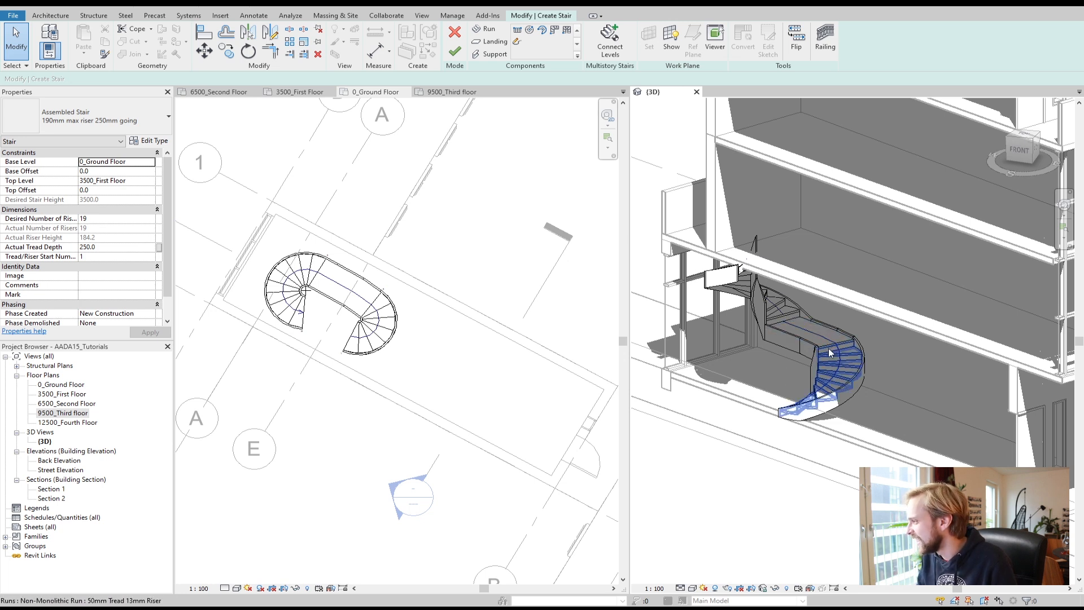
pyautogui.click(371, 320)
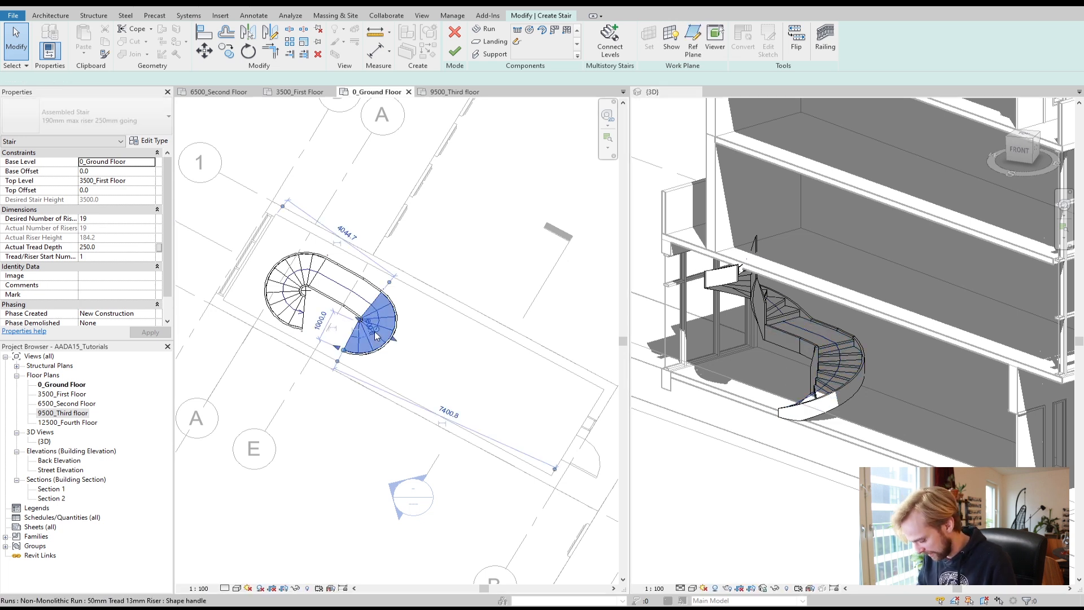
pyautogui.press('Delete')
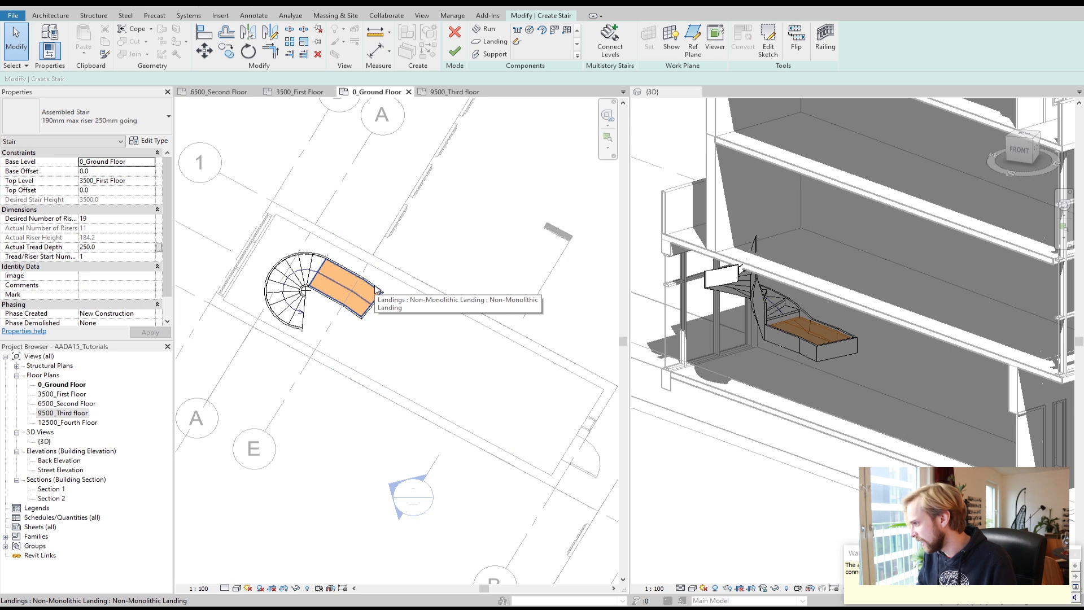
pyautogui.click(331, 263)
pyautogui.press('Delete')
pyautogui.click(338, 264)
pyautogui.press('Delete')
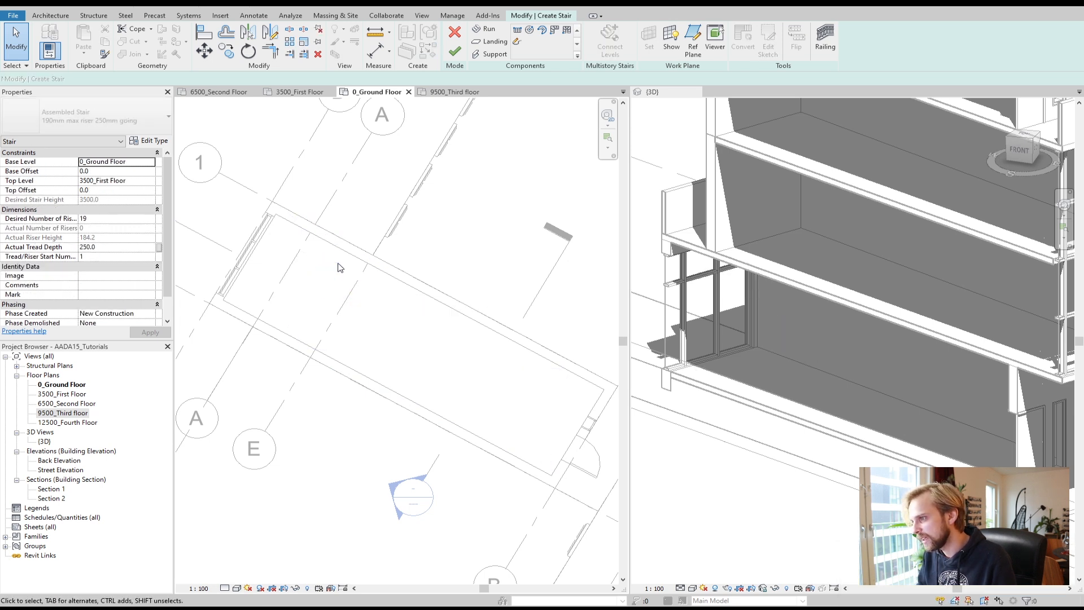
# Step: Place an L-shaped winder stair run in the middle of the stair room
pyautogui.click(556, 30)
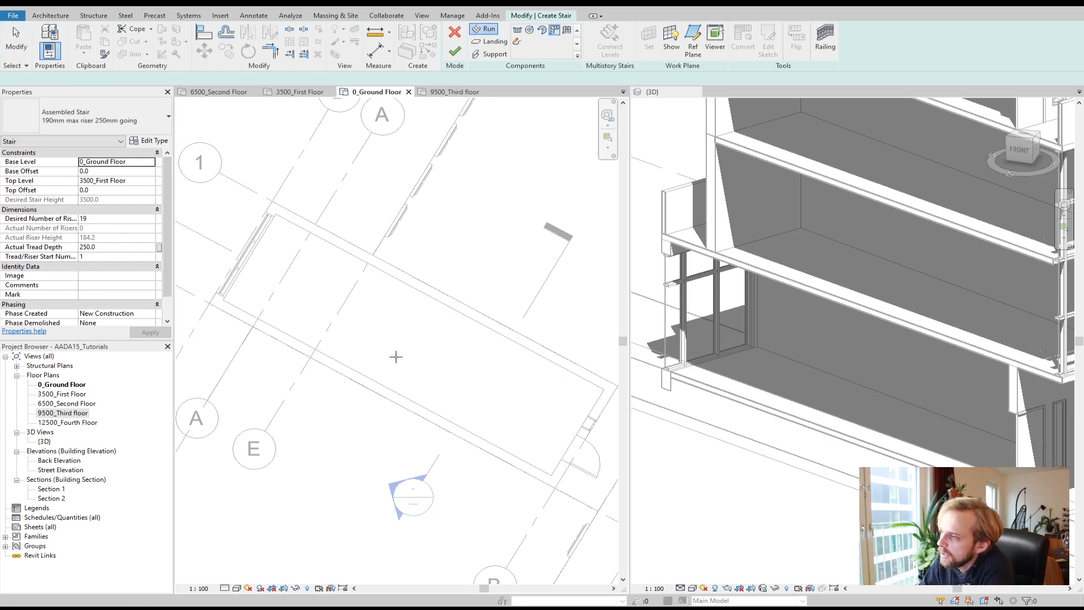
pyautogui.click(395, 357)
pyautogui.click(447, 356)
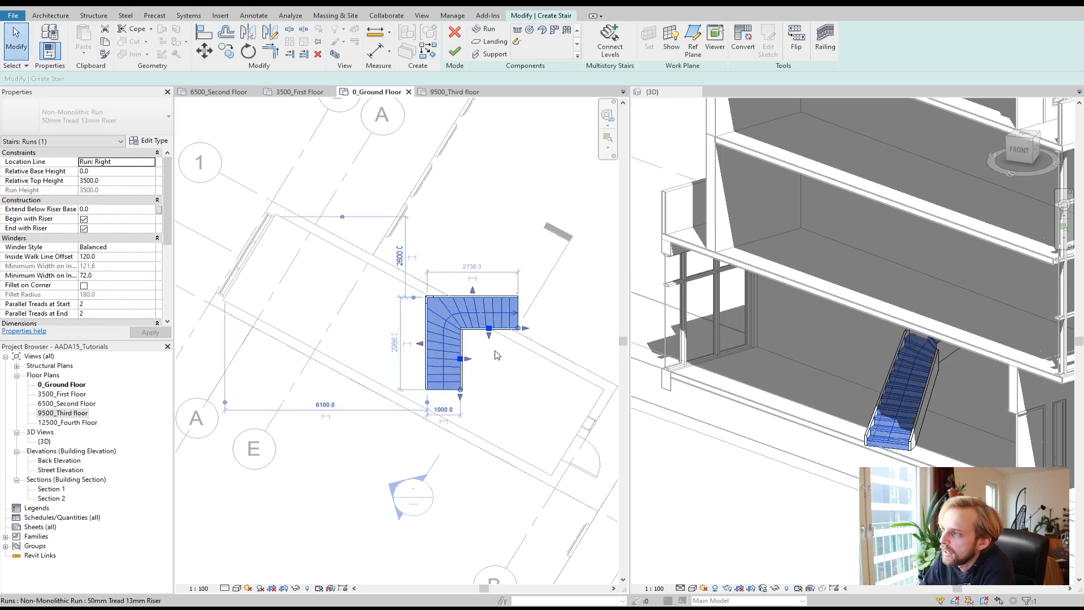
pyautogui.click(501, 394)
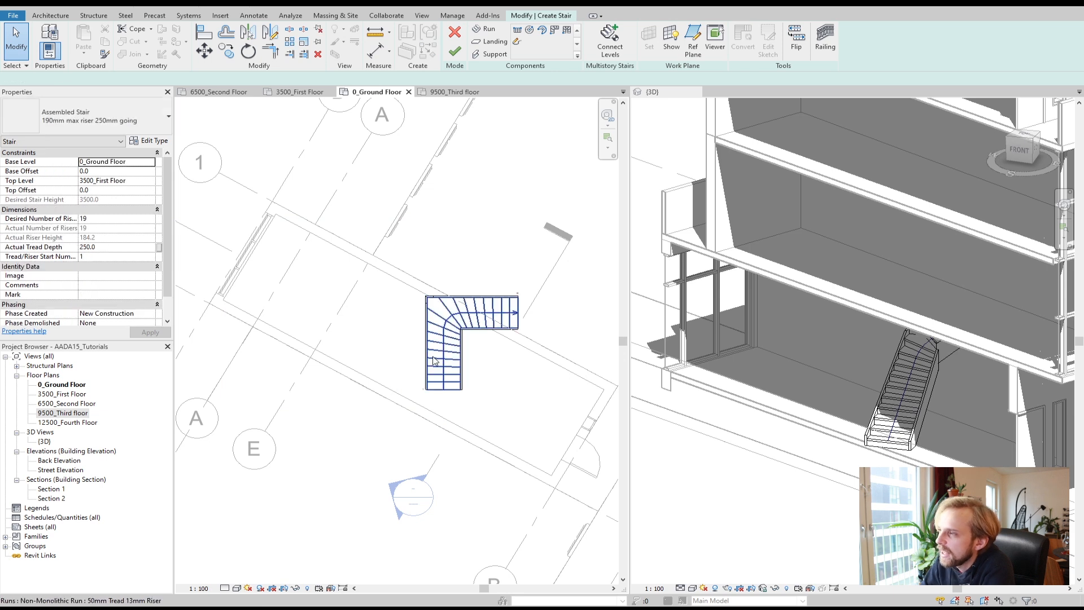
# Step: Rotate the L-shaped winder run parallel to the outer wall, then undo the rotation
pyautogui.click(435, 362)
pyautogui.click(484, 188)
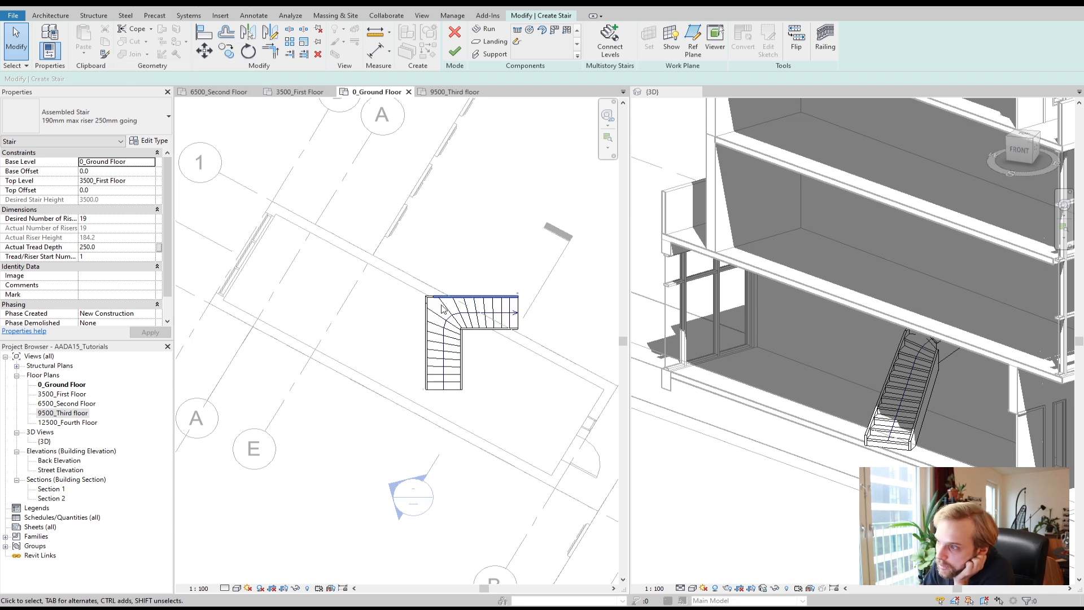
pyautogui.hotkey('ctrl', 'Left')
pyautogui.click(246, 58)
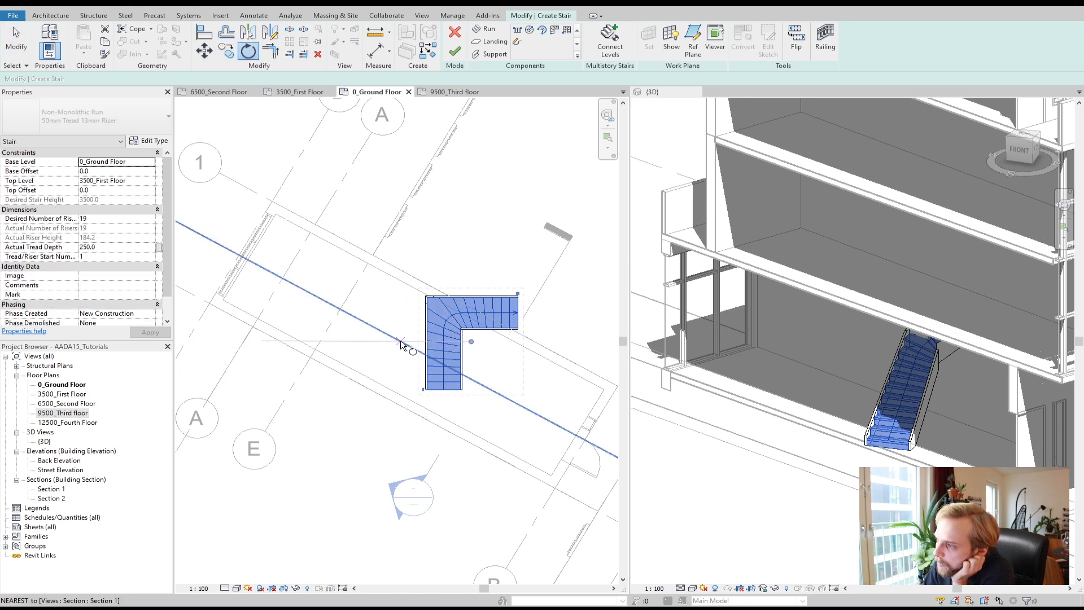
pyautogui.click(415, 339)
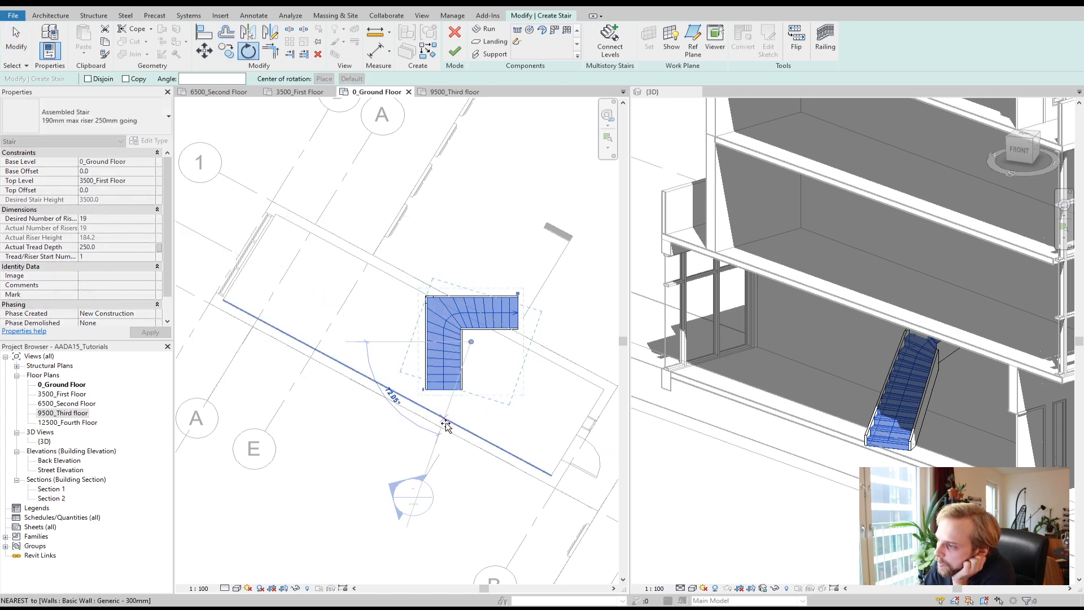
pyautogui.click(426, 419)
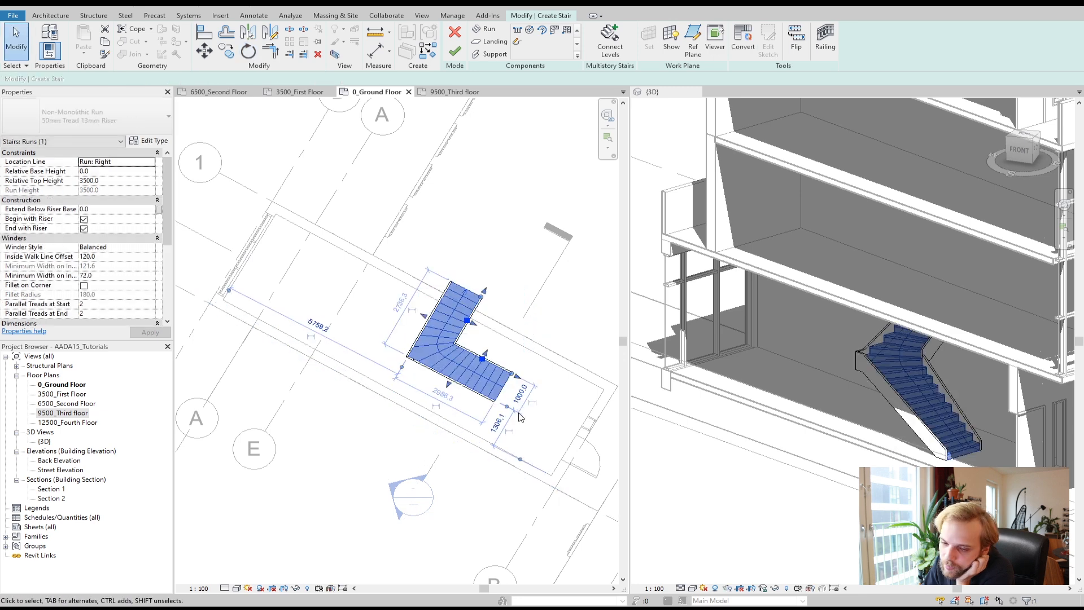
pyautogui.hotkey('ctrl', 'z')
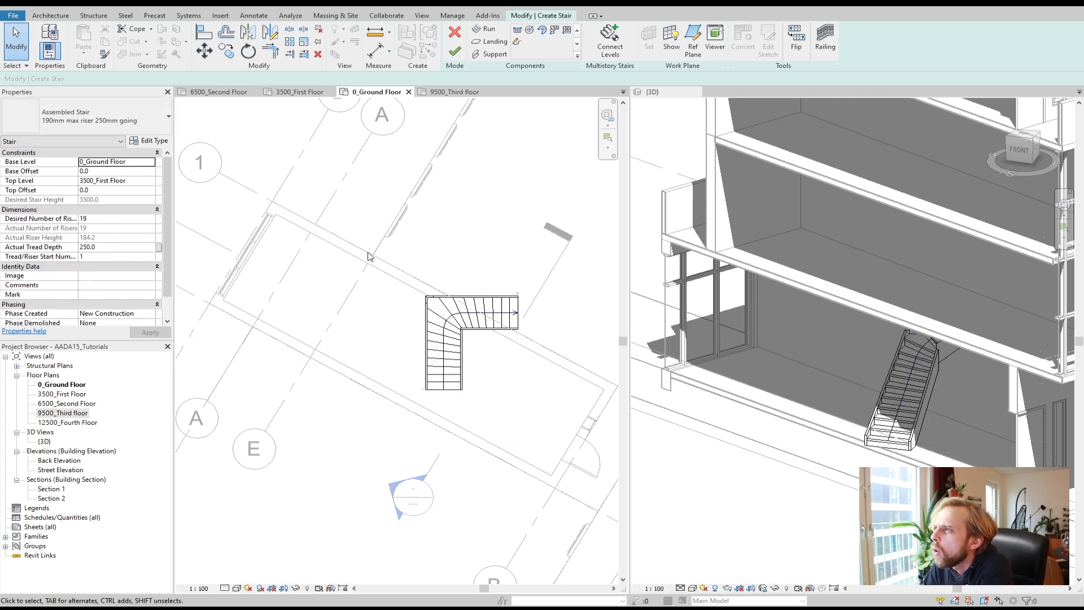
# Step: Align the L-shaped winder run's outer edge with the wall using Align
pyautogui.click(202, 35)
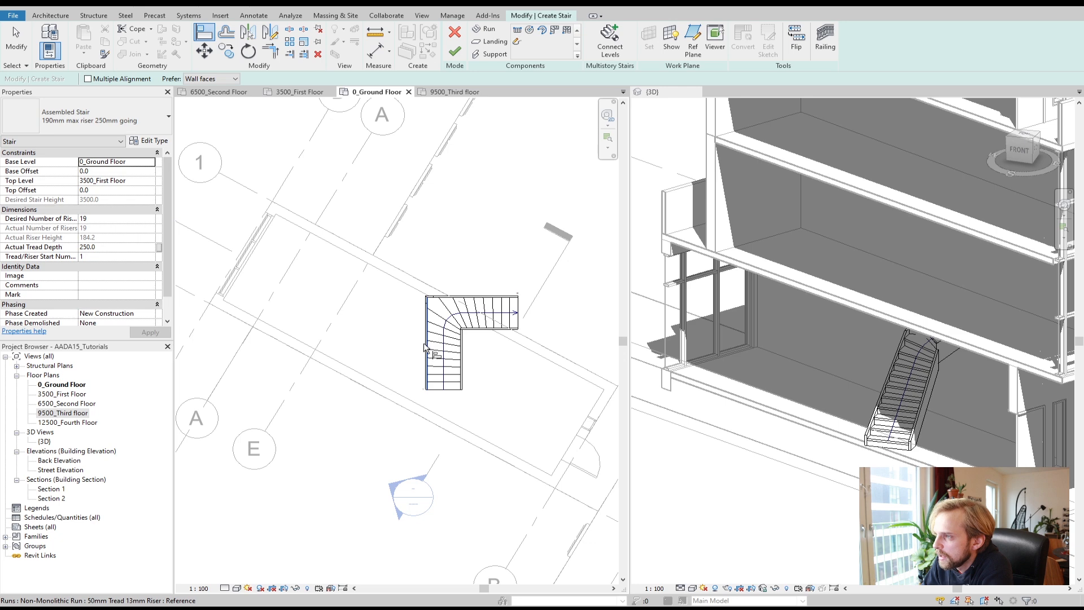
pyautogui.scroll(1, 425, 347)
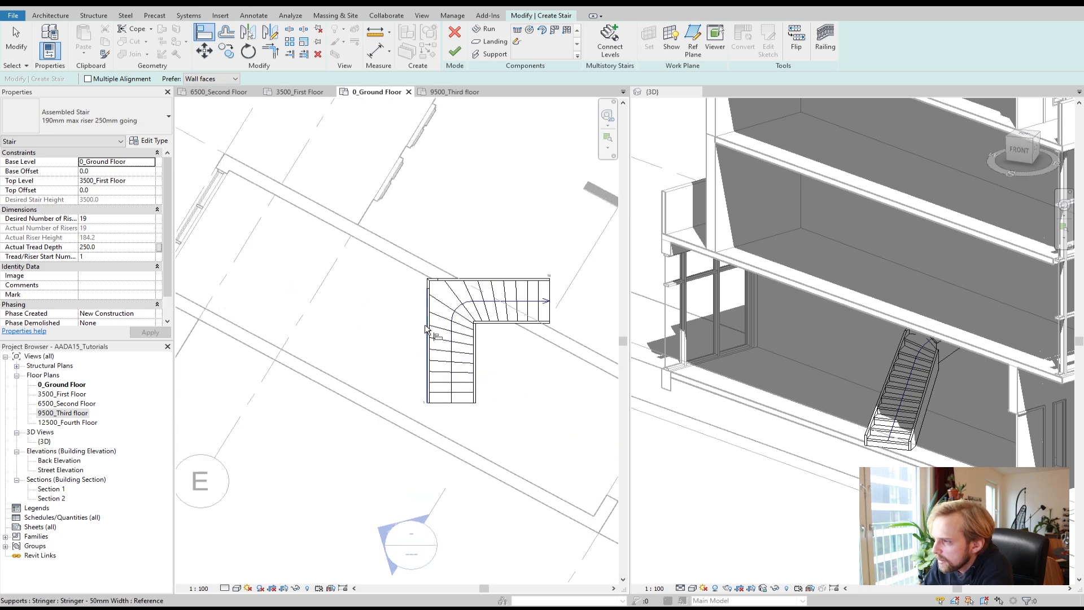
pyautogui.click(427, 329)
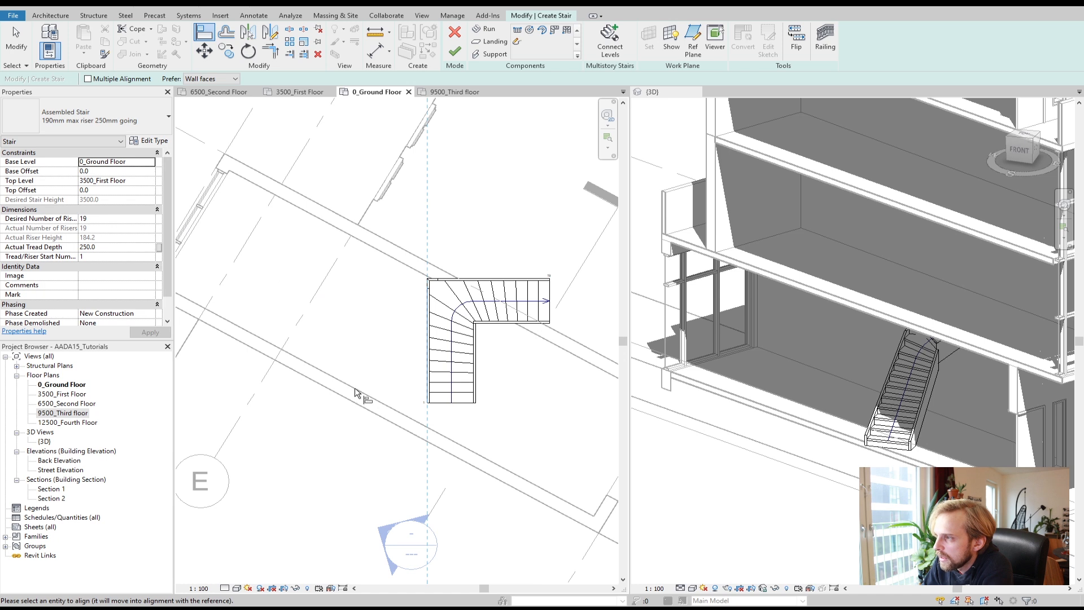
pyautogui.press('Escape')
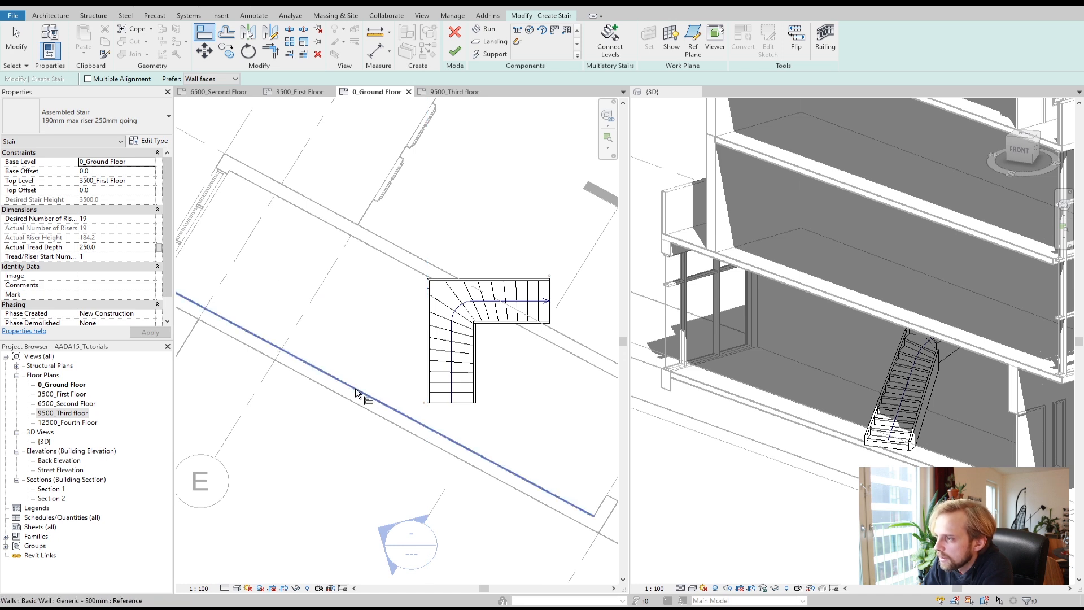
pyautogui.click(356, 392)
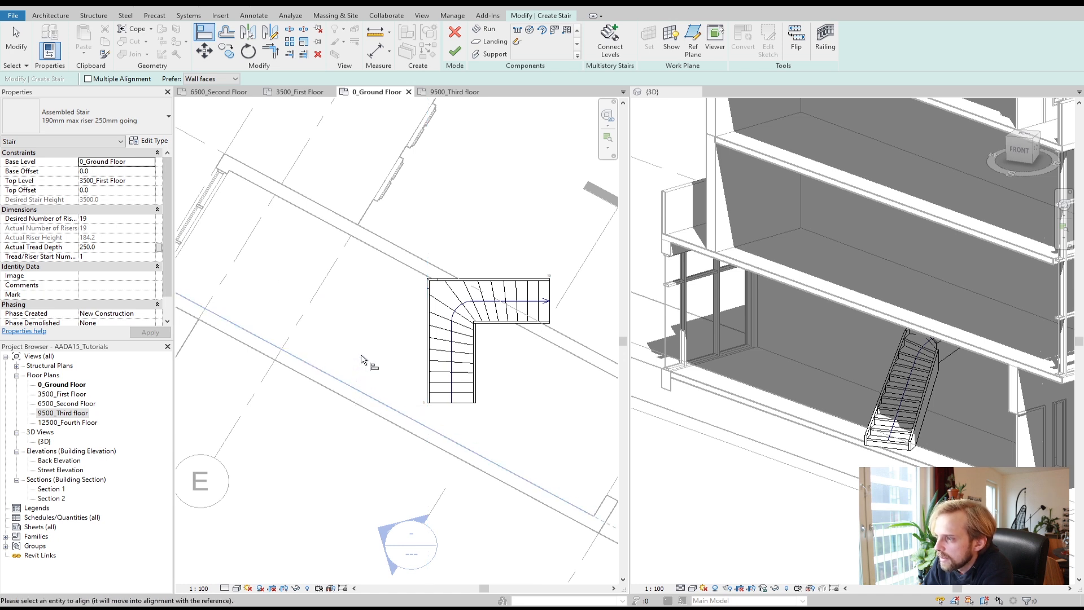
pyautogui.click(429, 327)
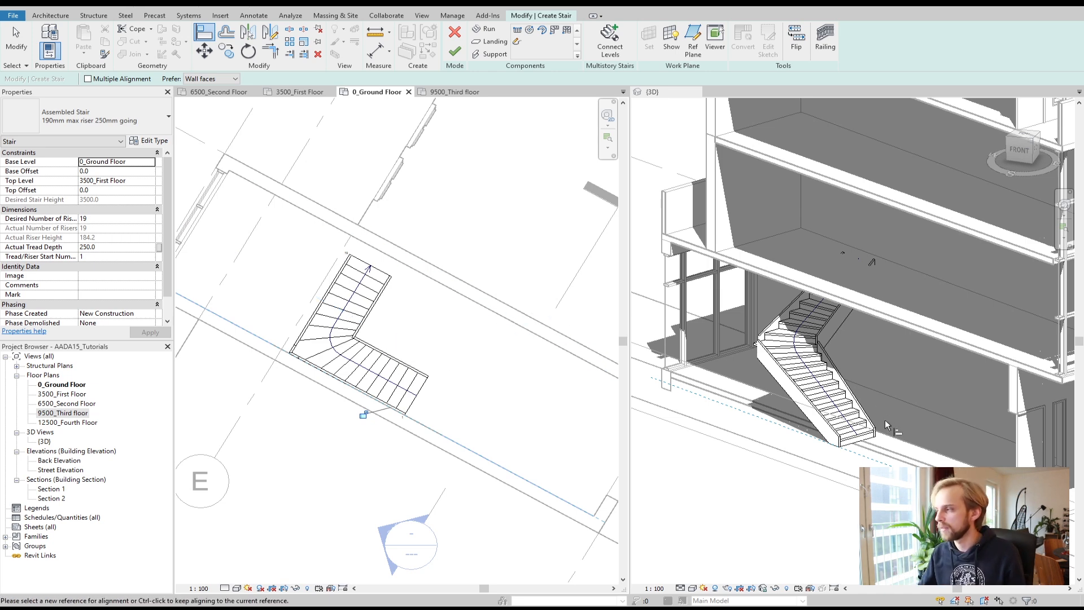
# Step: Orbit and zoom the 3D view to examine the aligned winder stair
pyautogui.click(824, 442)
pyautogui.keyDown('shift'); pyautogui.moveTo(830, 509); pyautogui.dragTo(706, 481, button='middle'); pyautogui.keyUp('shift')
pyautogui.scroll(-1, 934, 436)
pyautogui.moveTo(934, 445)
pyautogui.keyDown('shift'); pyautogui.mouseDown(button='middle')
pyautogui.moveTo(769, 430)
pyautogui.moveTo(771, 442)
pyautogui.mouseUp(button='middle'); pyautogui.keyUp('shift')
pyautogui.moveTo(771, 442)
pyautogui.keyDown('shift'); pyautogui.mouseDown(button='middle')
pyautogui.moveTo(805, 432)
pyautogui.moveTo(769, 409)
pyautogui.mouseUp(button='middle'); pyautogui.keyUp('shift')
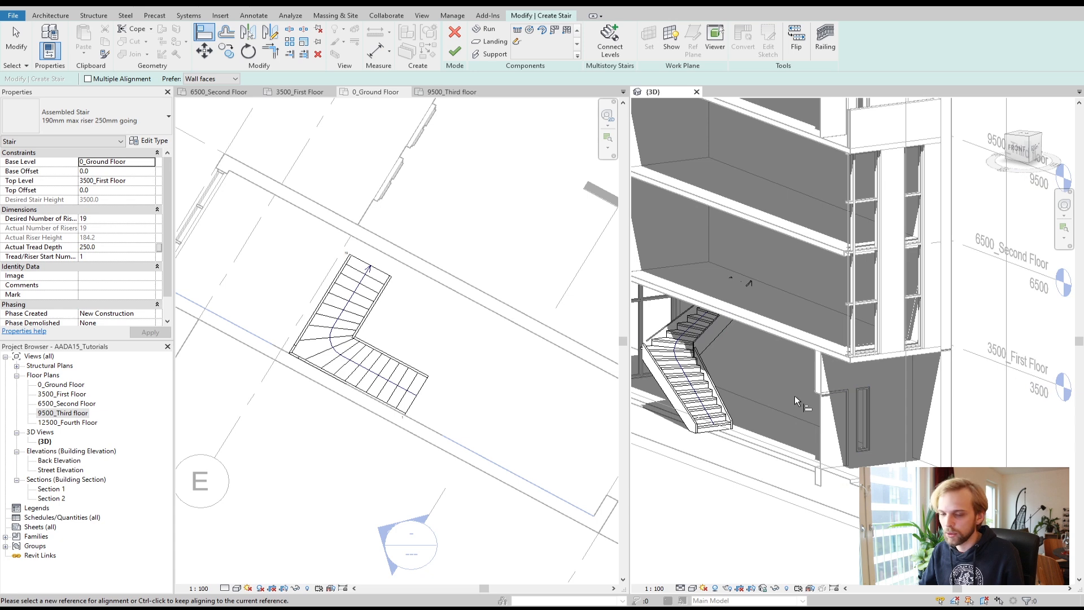
pyautogui.scroll(-2, 792, 391)
pyautogui.moveTo(802, 474); pyautogui.dragTo(831, 501, button='middle')
pyautogui.keyDown('shift'); pyautogui.moveTo(797, 423); pyautogui.dragTo(808, 477, button='middle'); pyautogui.keyUp('shift')
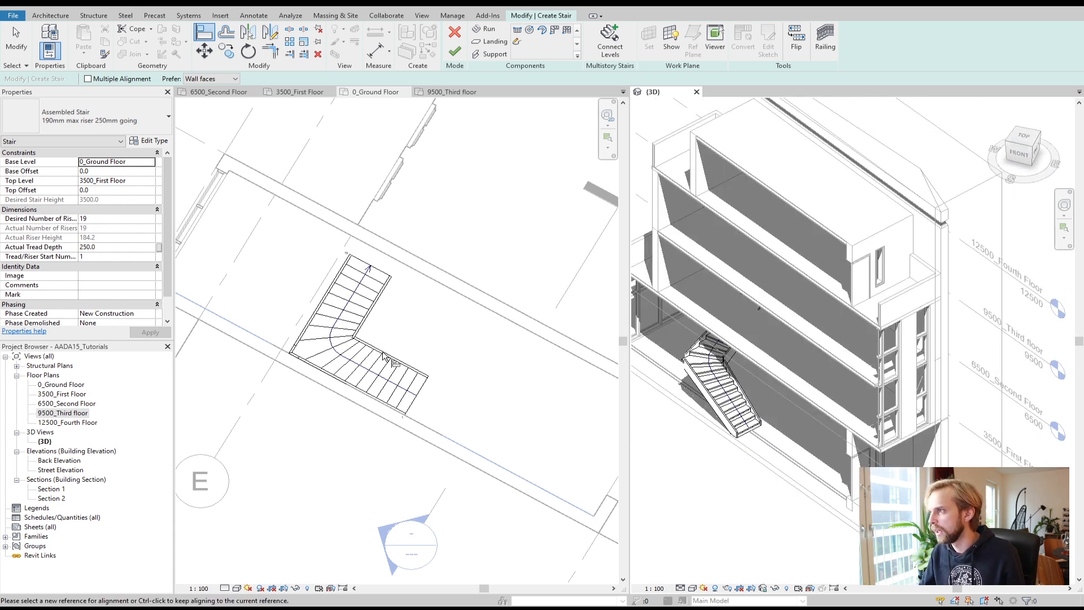
# Step: Delete the L-shaped winder run
pyautogui.click(17, 40)
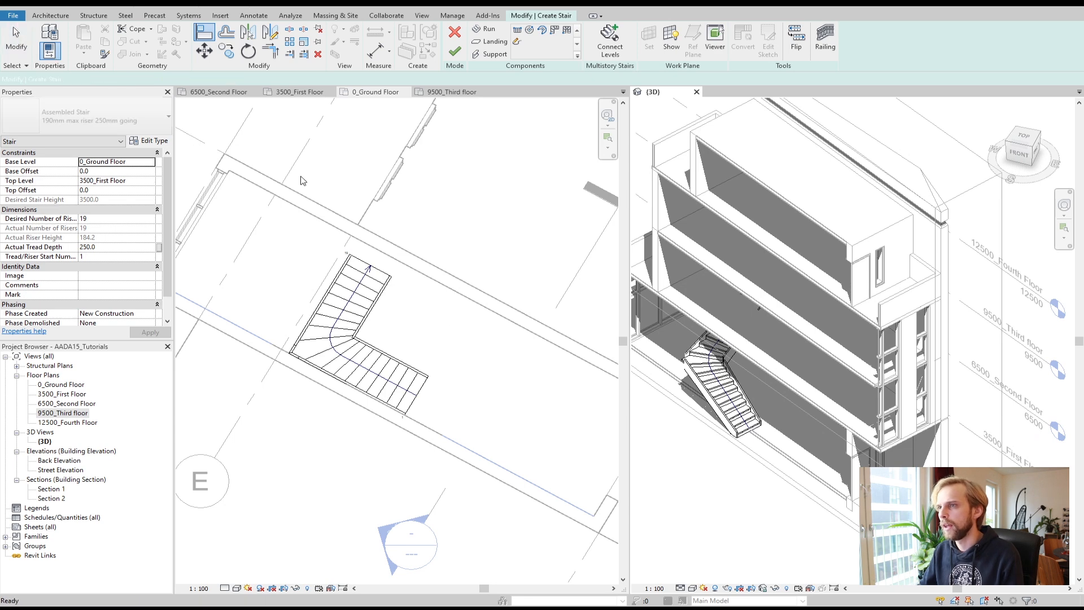
pyautogui.click(368, 320)
pyautogui.click(367, 320)
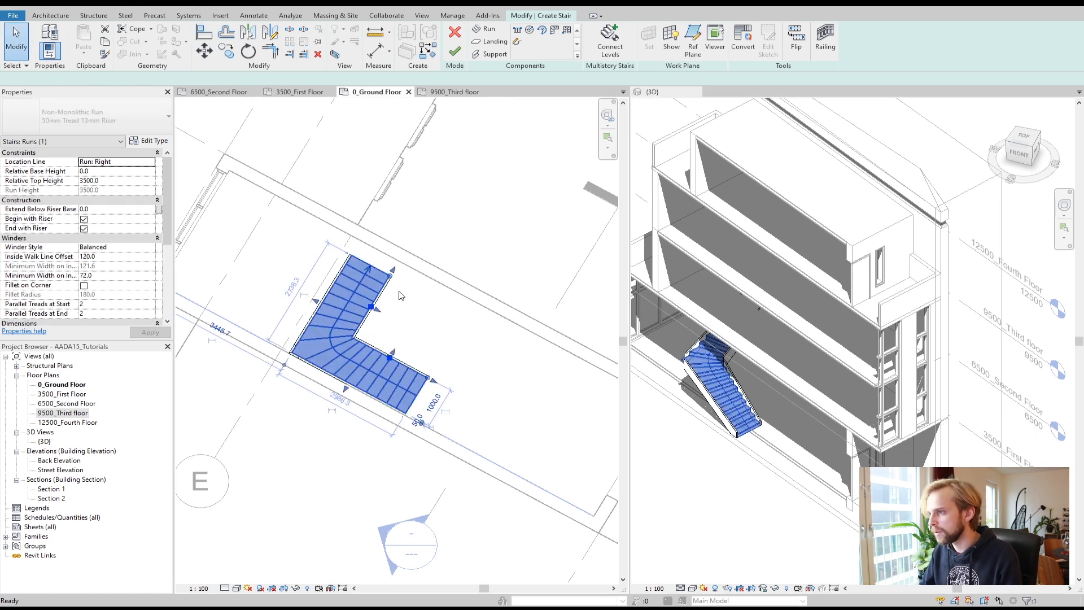
pyautogui.press('Delete')
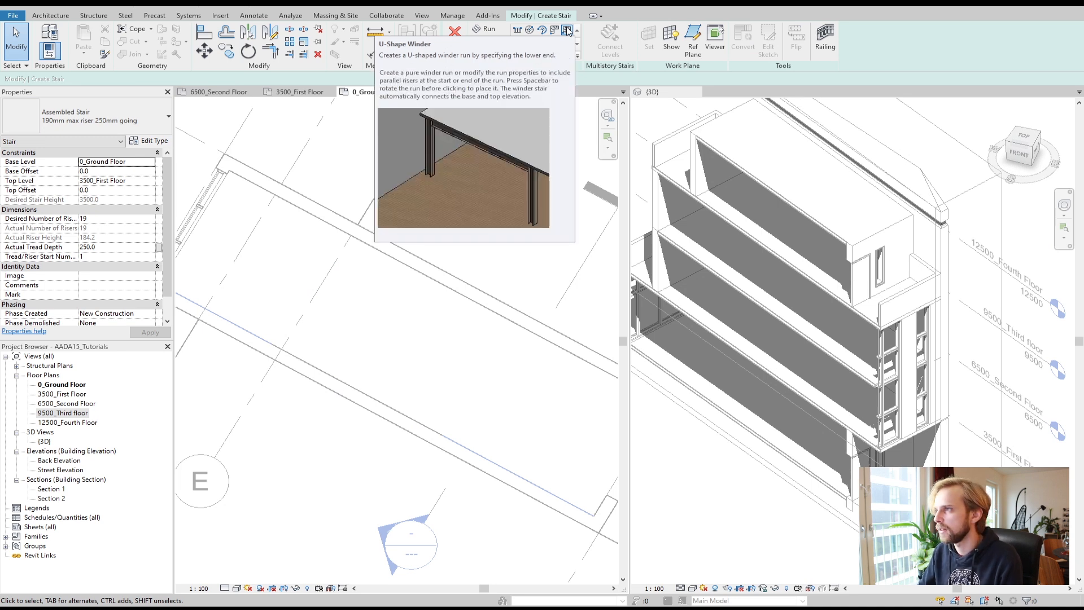
# Step: Place a U-shaped winder stair run in the stair room
pyautogui.click(567, 31)
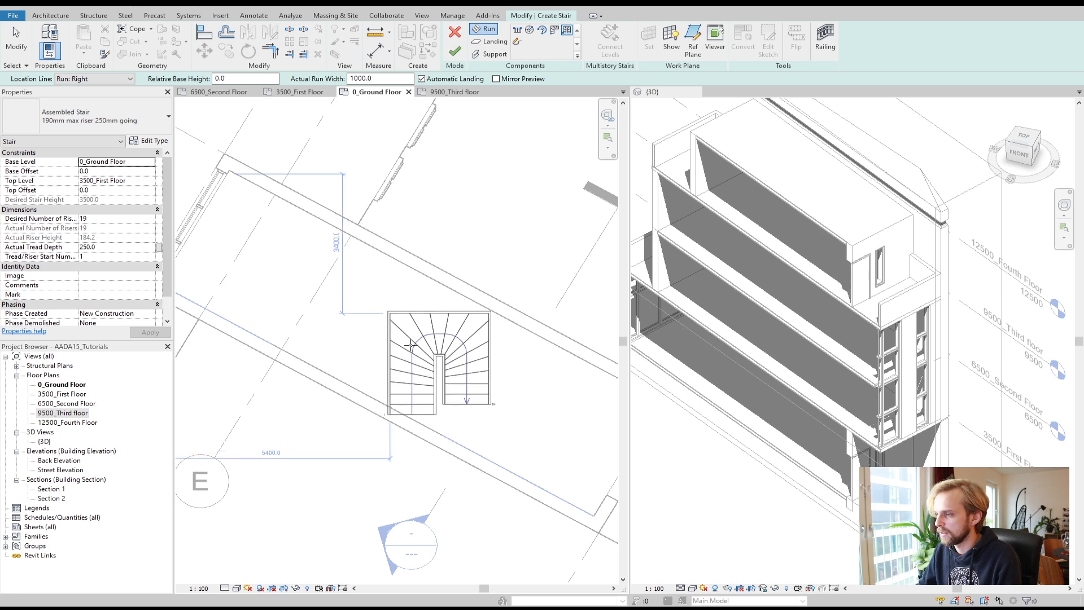
pyautogui.click(411, 344)
pyautogui.press('Escape')
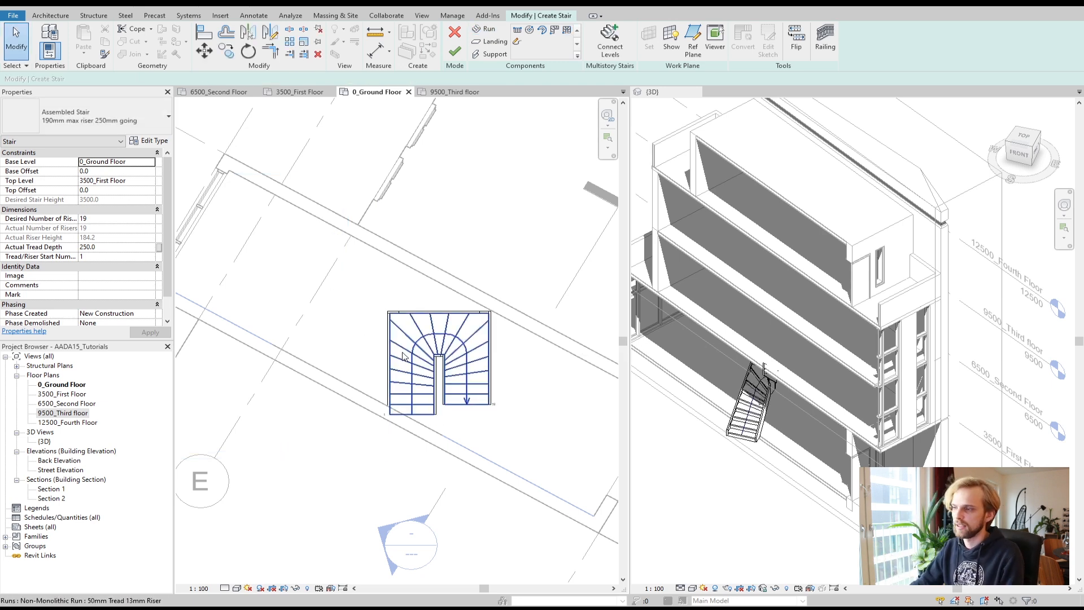
# Step: Align the U-shaped winder run's edge with the wall
pyautogui.click(203, 35)
pyautogui.click(322, 371)
pyautogui.click(389, 364)
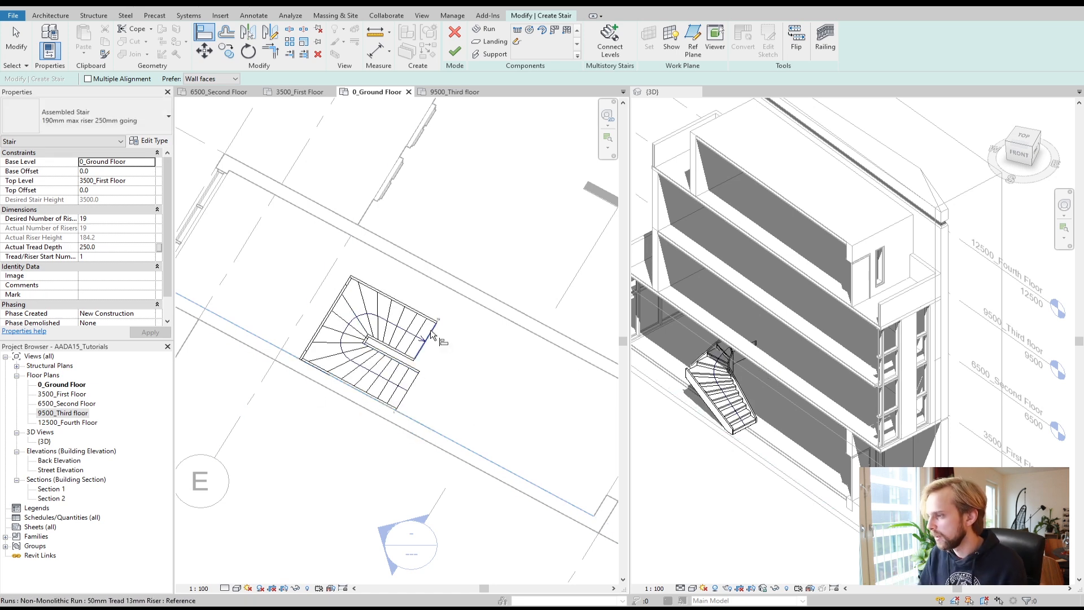
# Step: Delete the U-shaped winder run
pyautogui.press('Escape')
pyautogui.click(373, 351)
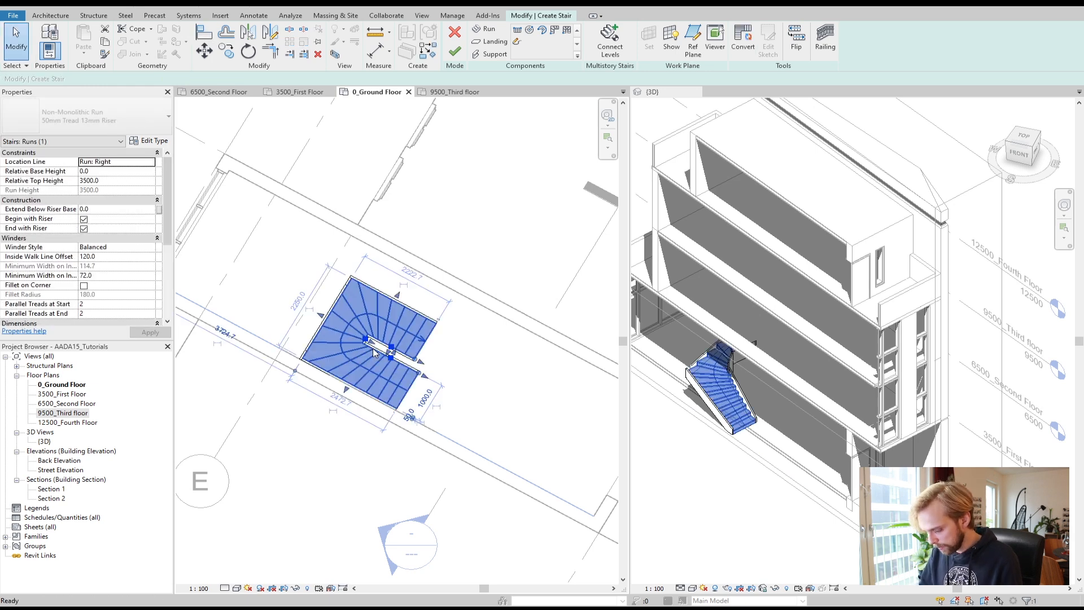
pyautogui.press('Delete')
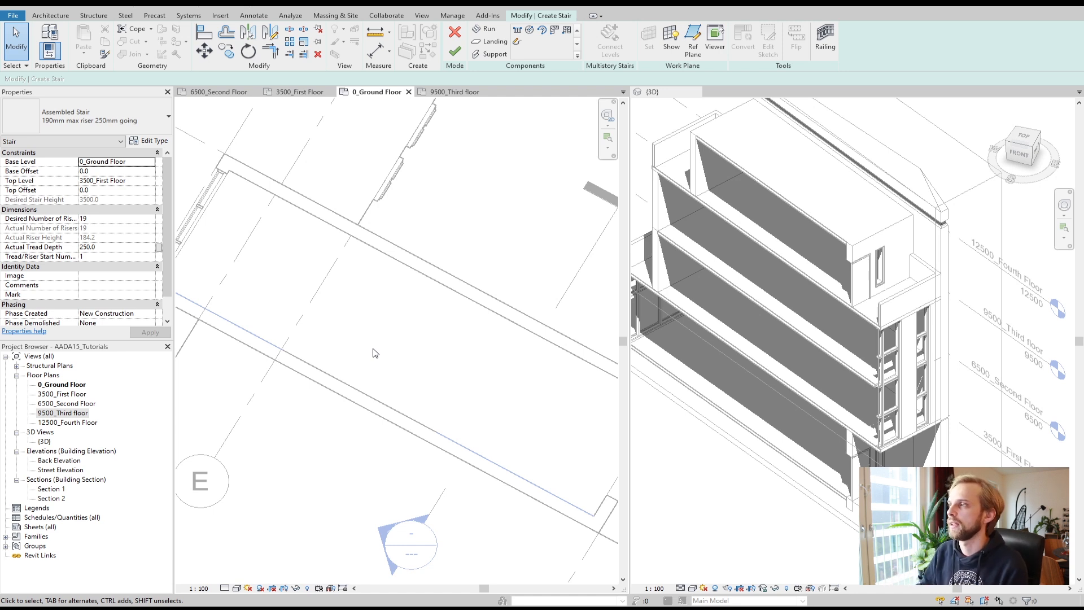
# Step: Draw a straight stair run about 2000 mm long starting from the stair room's upper wall
pyautogui.click(486, 32)
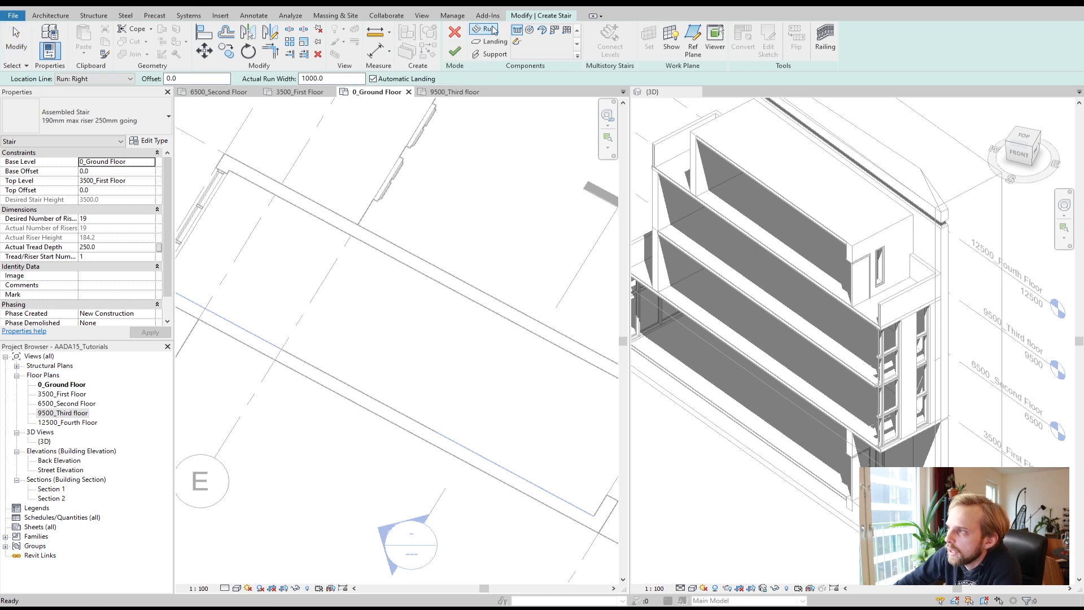
pyautogui.click(493, 41)
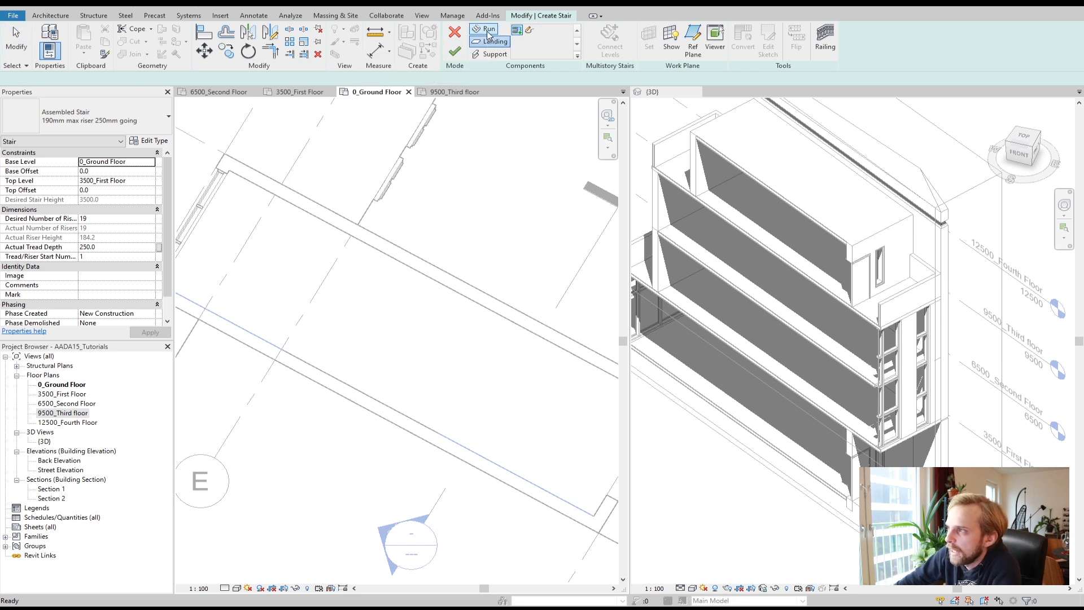
pyautogui.click(488, 31)
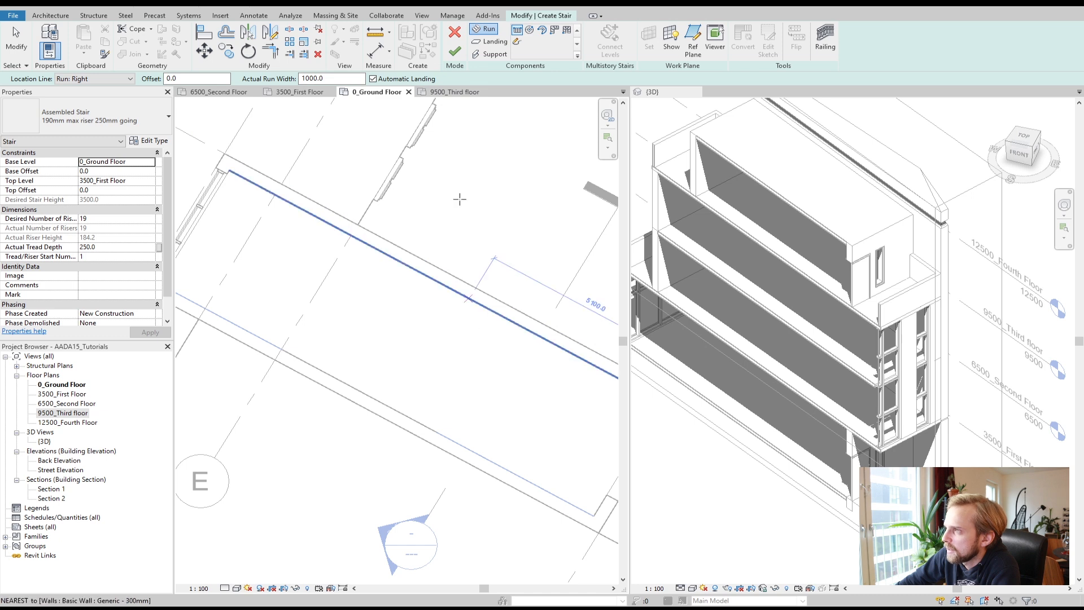
pyautogui.click(506, 321)
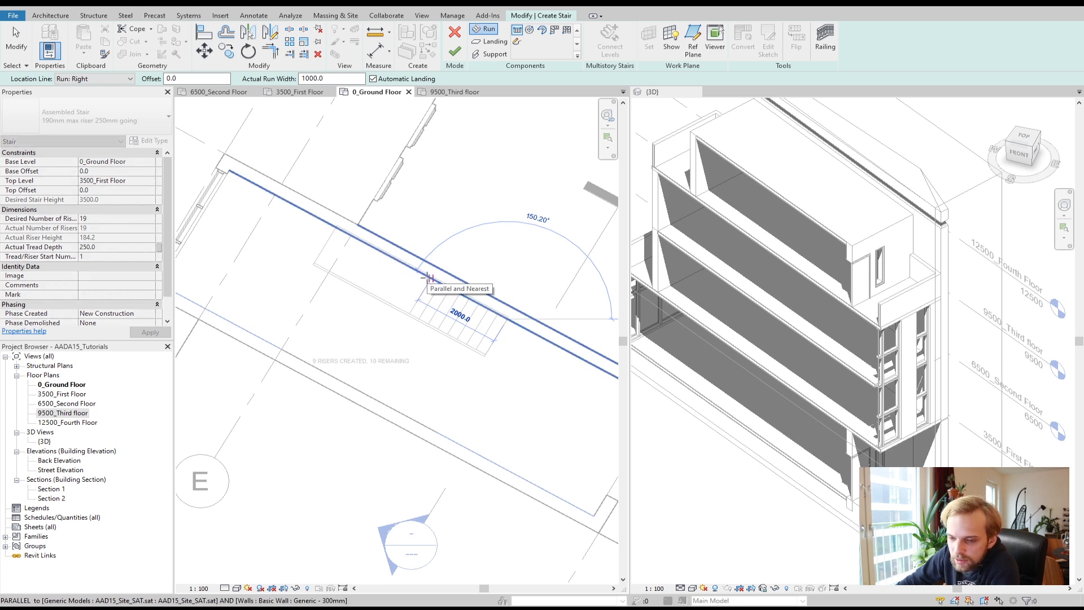
pyautogui.click(430, 278)
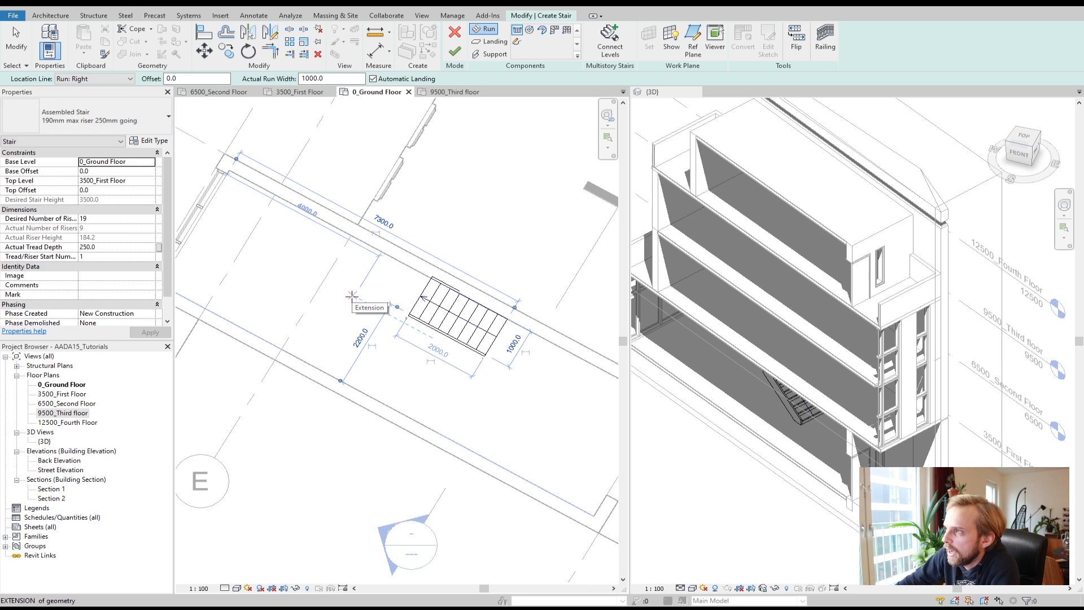
# Step: Set the location line to Run: Left and draw a second run back toward grid line E
pyautogui.click(328, 273)
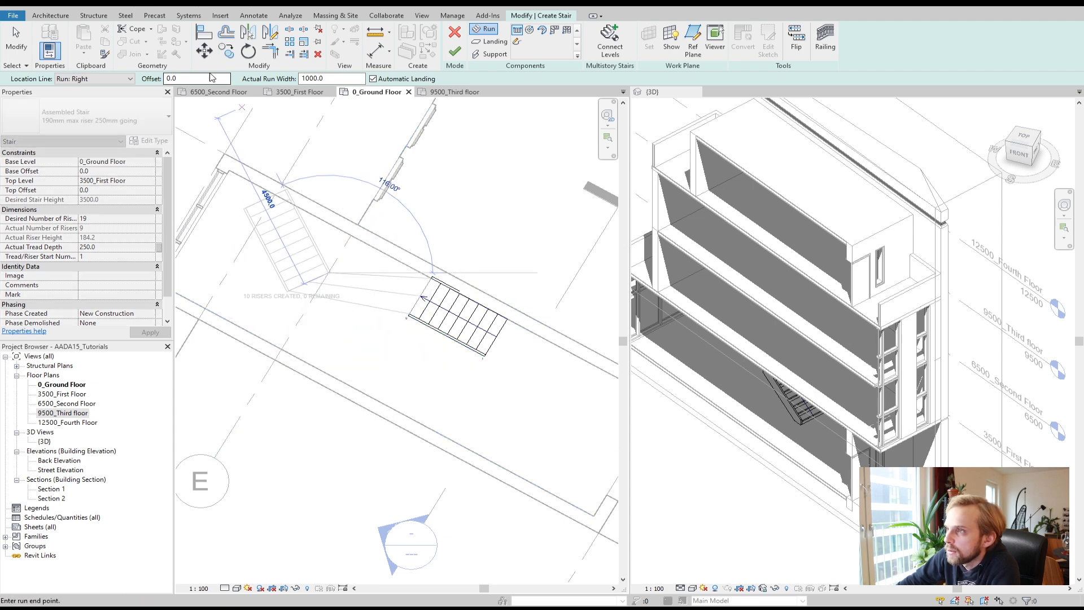
pyautogui.click(93, 78)
pyautogui.click(98, 99)
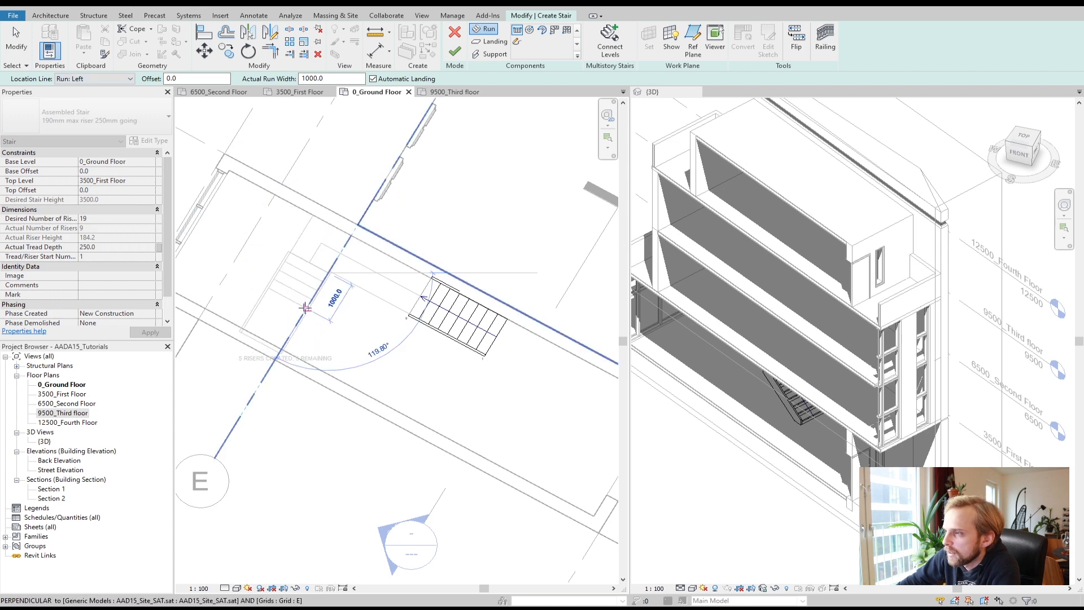
pyautogui.click(306, 308)
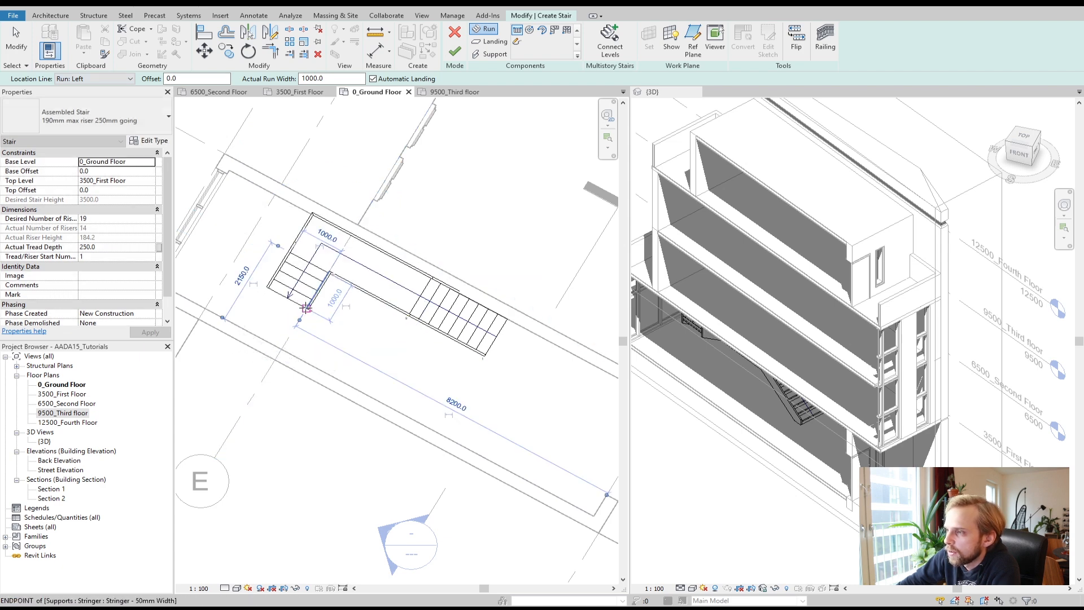
# Step: Set the location line to Run: Right and draw a third run ending at the lower wall, then exit run placement
pyautogui.click(345, 384)
pyautogui.click(130, 79)
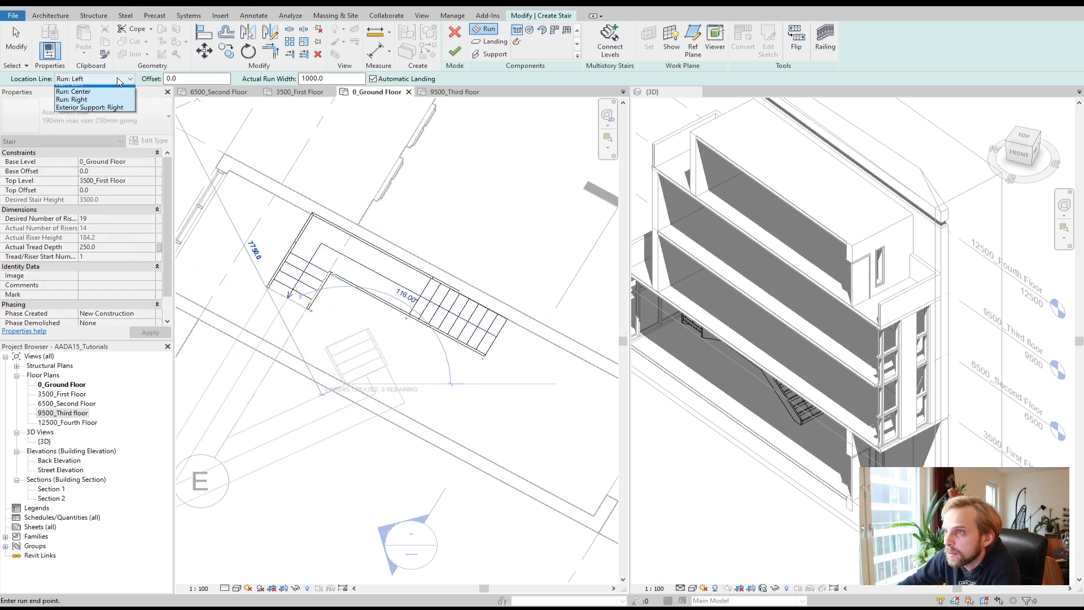
pyautogui.click(96, 117)
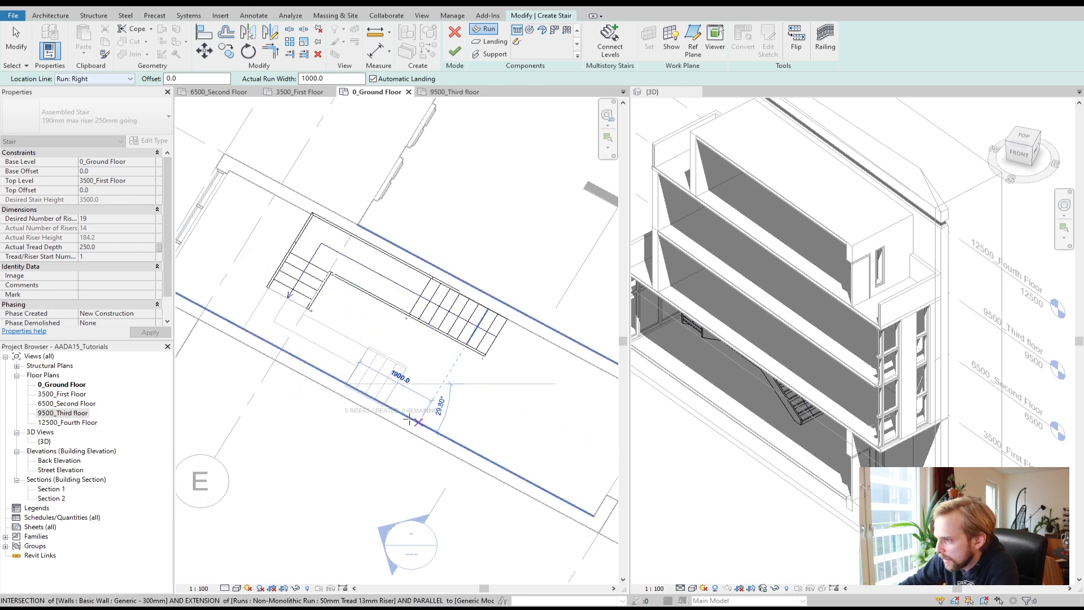
pyautogui.click(397, 407)
pyautogui.press('Escape')
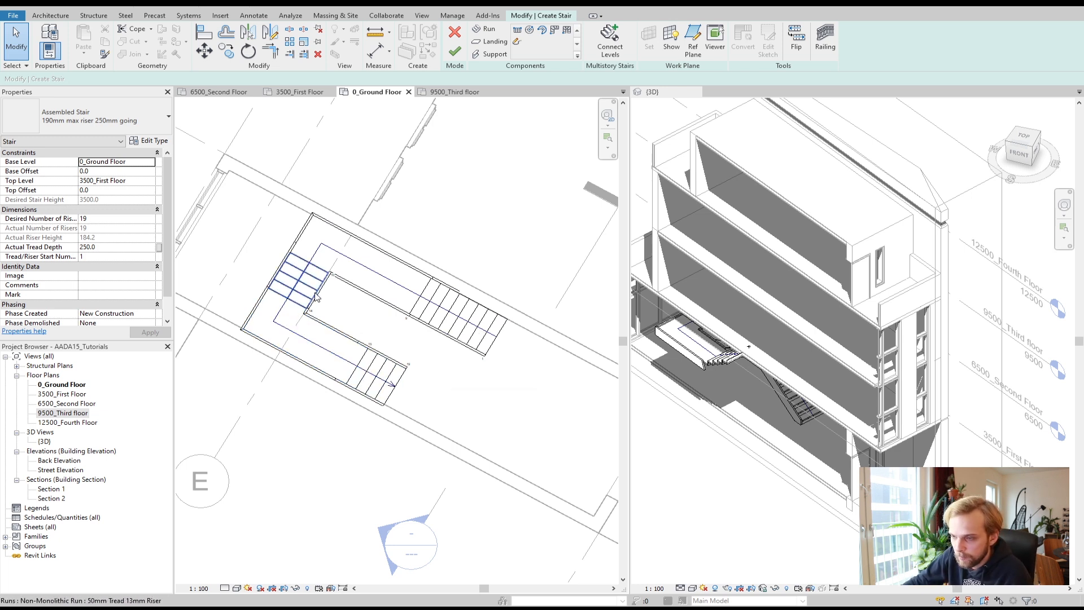
# Step: Delete the automatic landing between the second and third runs
pyautogui.click(330, 334)
pyautogui.press('Delete')
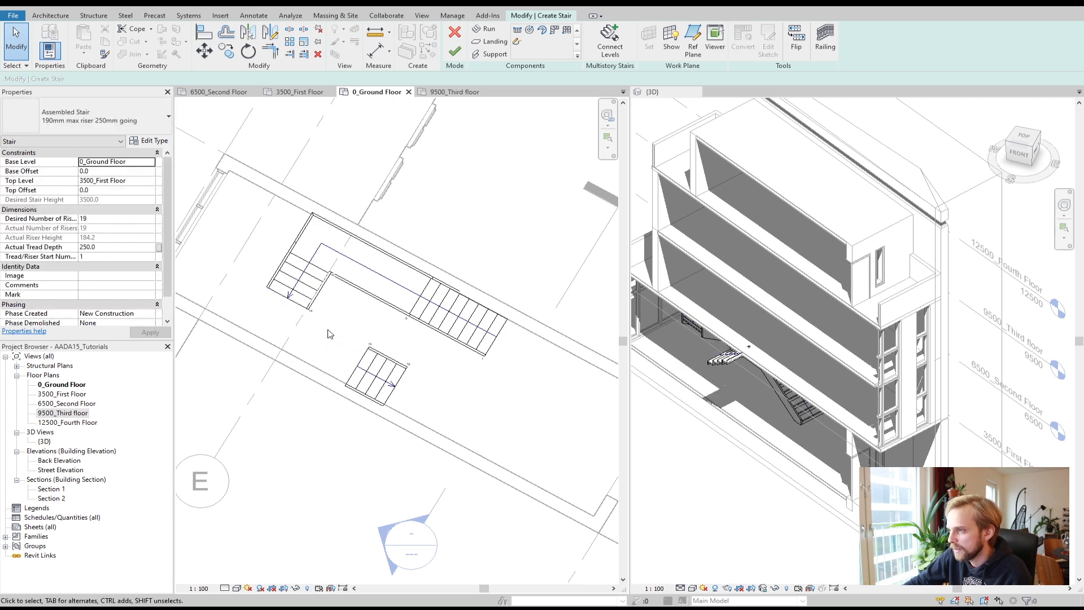
# Step: Try joining the second and third runs with a landing picked from both runs, then undo it
pyautogui.moveTo(374, 327); pyautogui.dragTo(449, 308, button='middle')
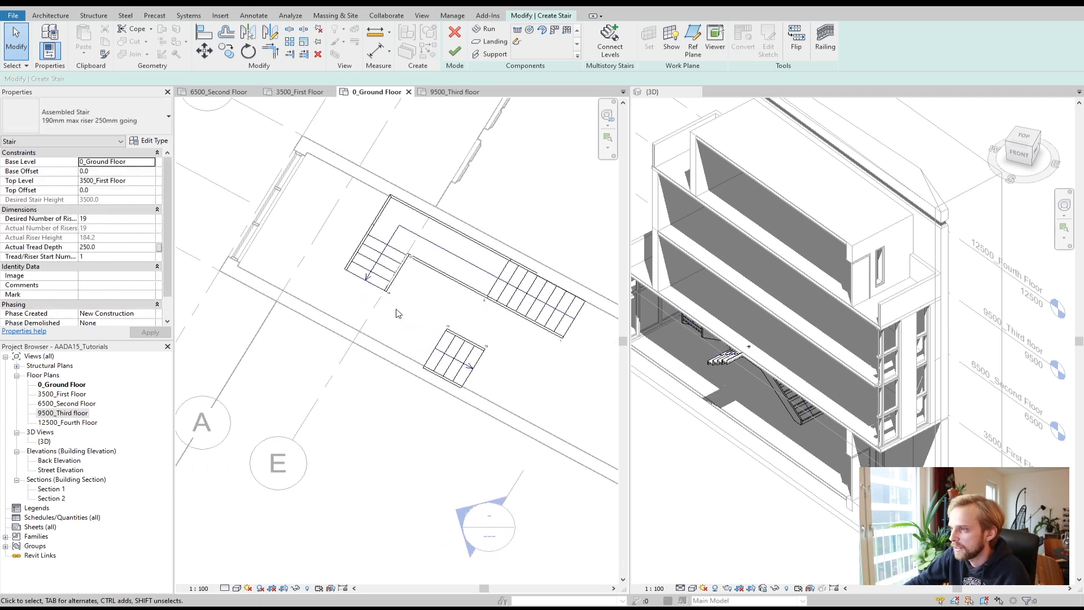
pyautogui.scroll(1, 396, 295)
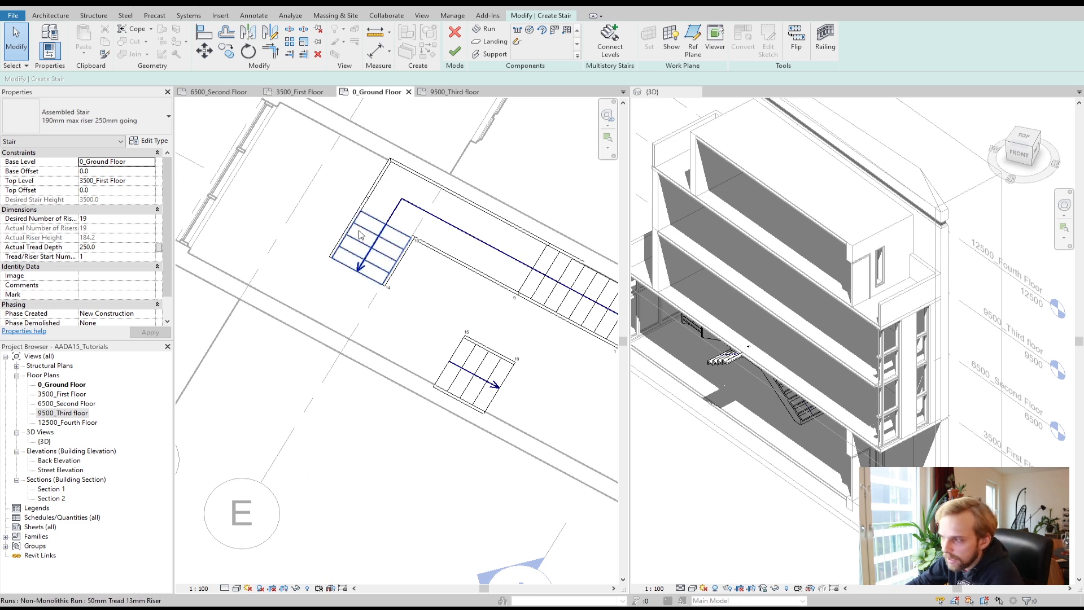
pyautogui.click(829, 501)
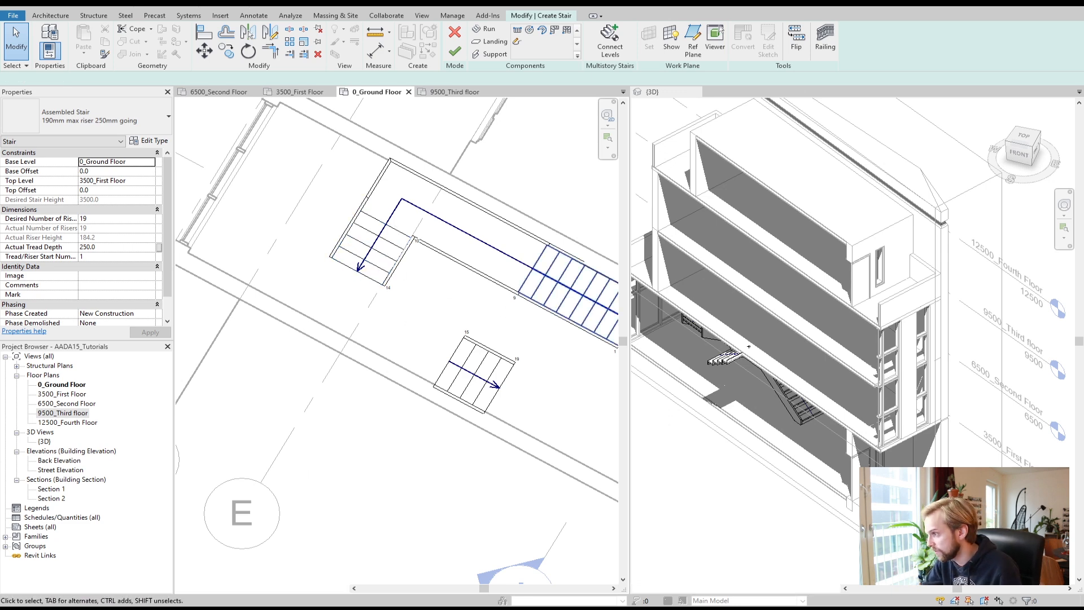
pyautogui.keyDown('shift'); pyautogui.moveTo(828, 500); pyautogui.dragTo(876, 404, button='middle'); pyautogui.keyUp('shift')
pyautogui.scroll(5, 876, 405)
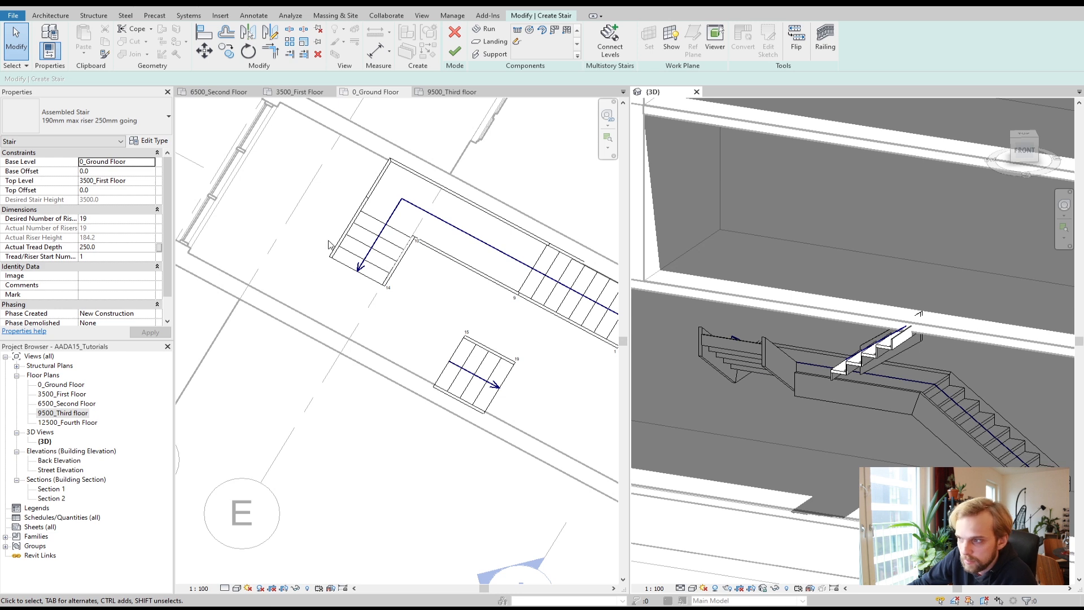
pyautogui.click(491, 43)
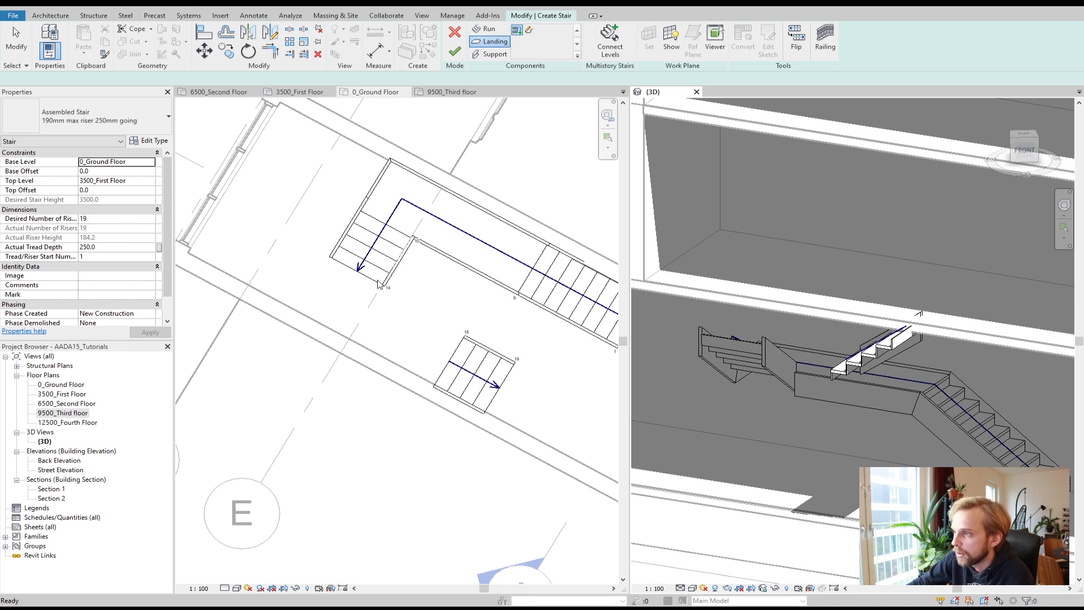
pyautogui.click(377, 284)
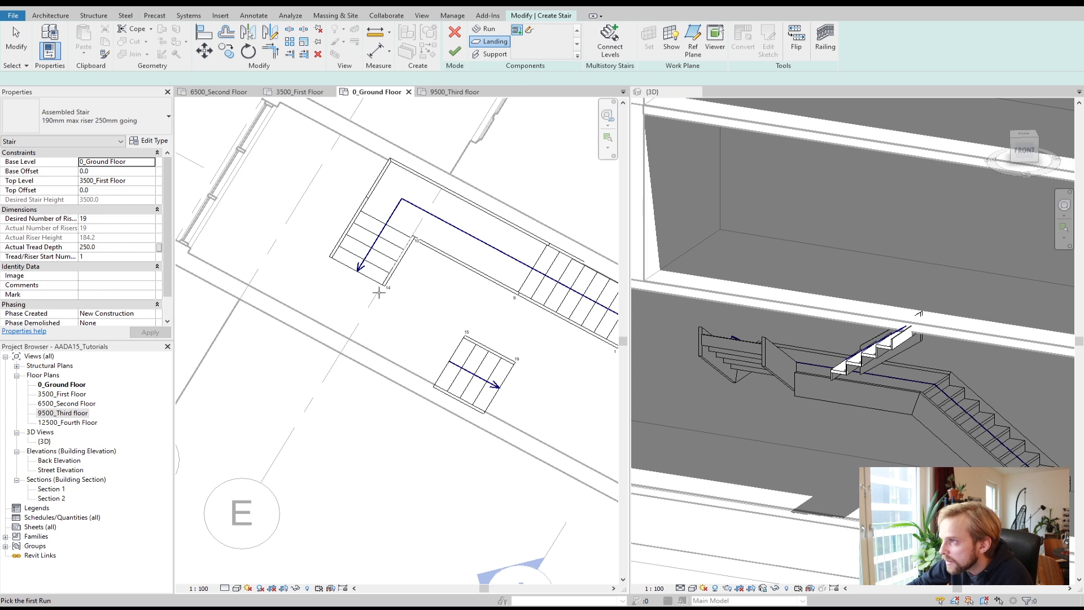
pyautogui.click(375, 279)
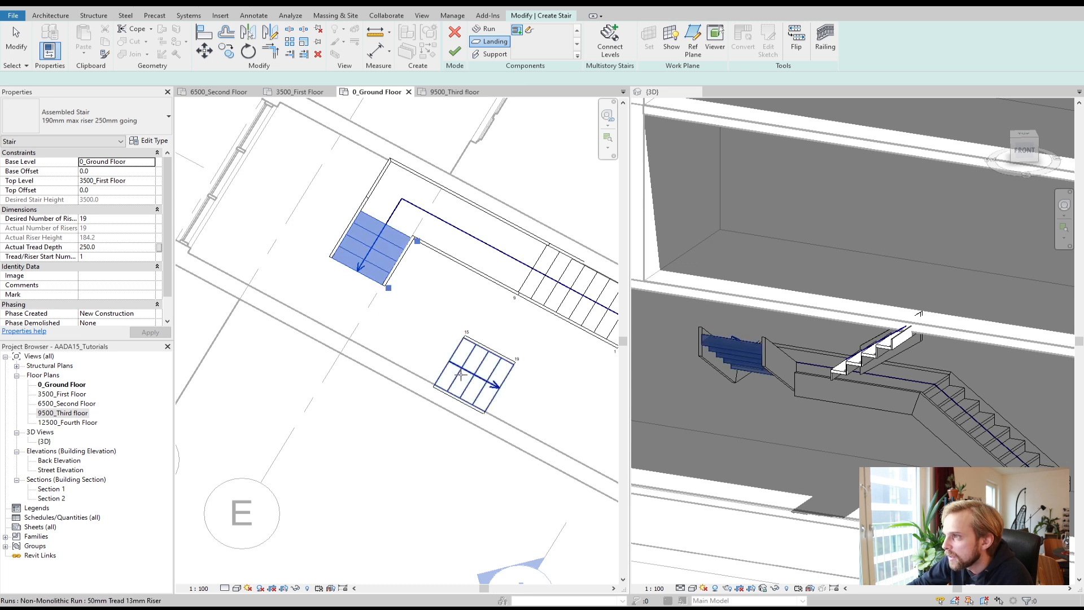
pyautogui.click(457, 358)
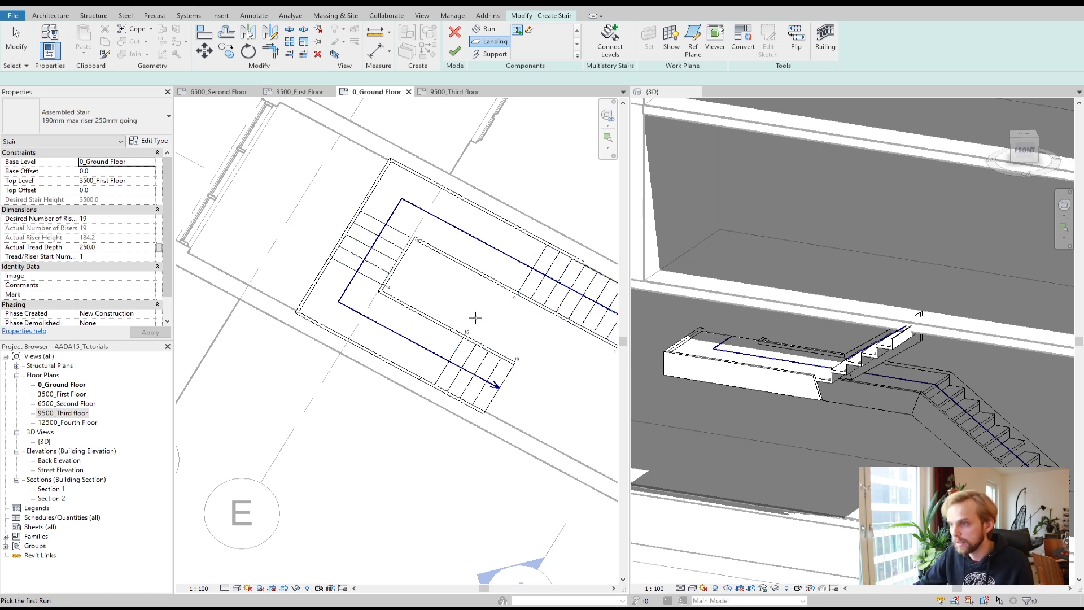
pyautogui.hotkey('ctrl', 'z')
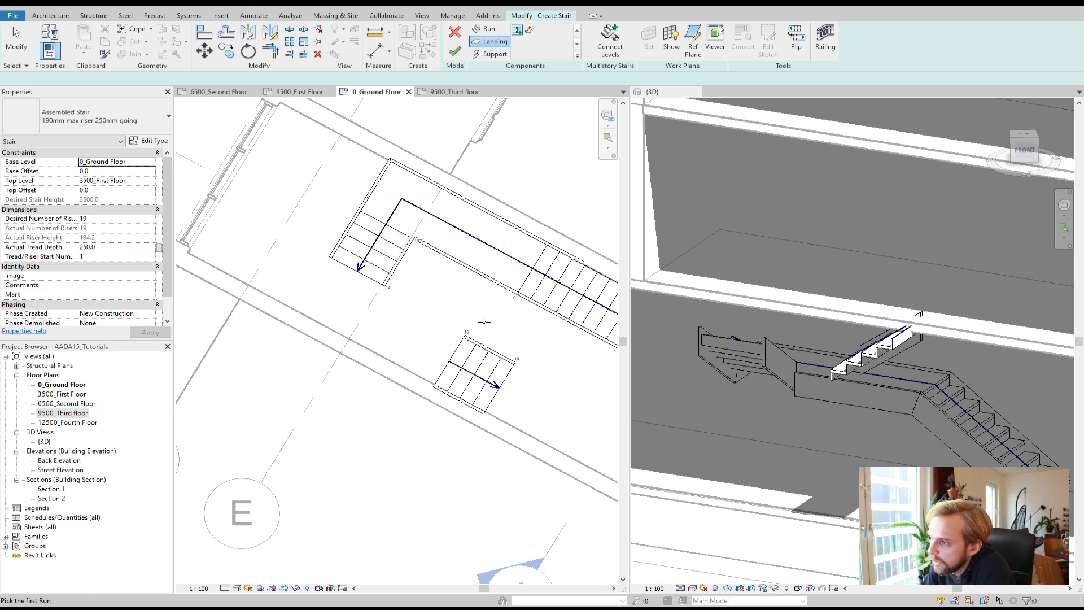
# Step: Sketch a custom zigzag landing boundary connecting the second and third runs and finish the sketch
pyautogui.click(531, 32)
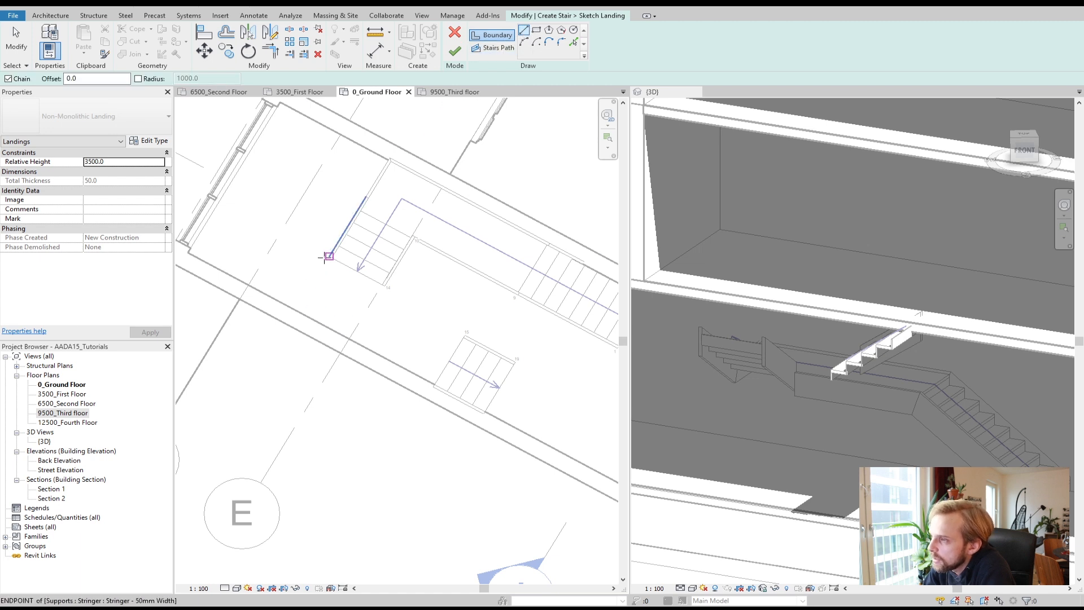
pyautogui.click(330, 257)
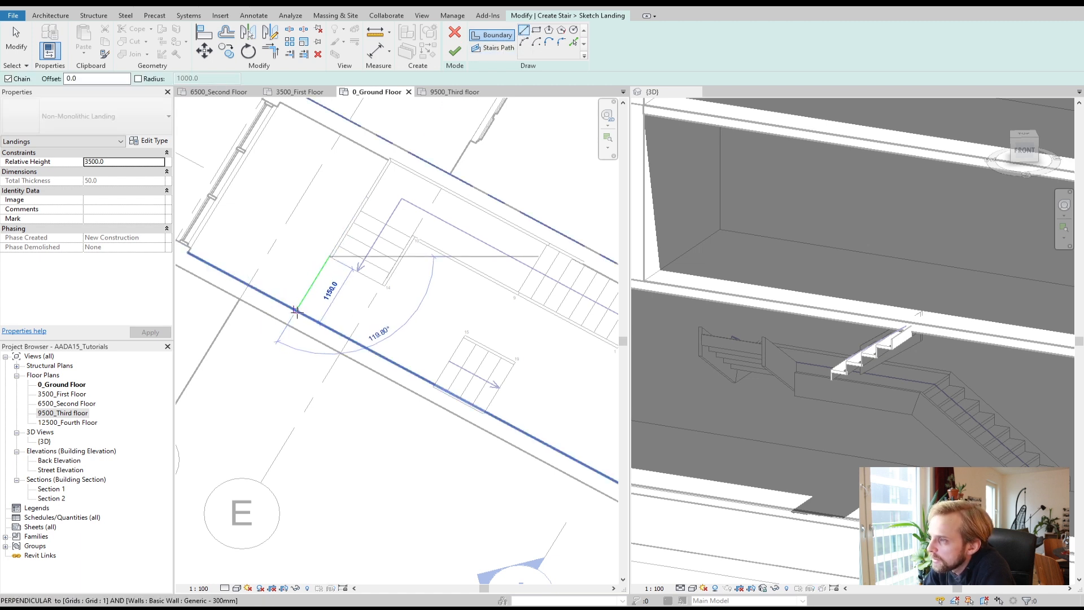
pyautogui.click(296, 267)
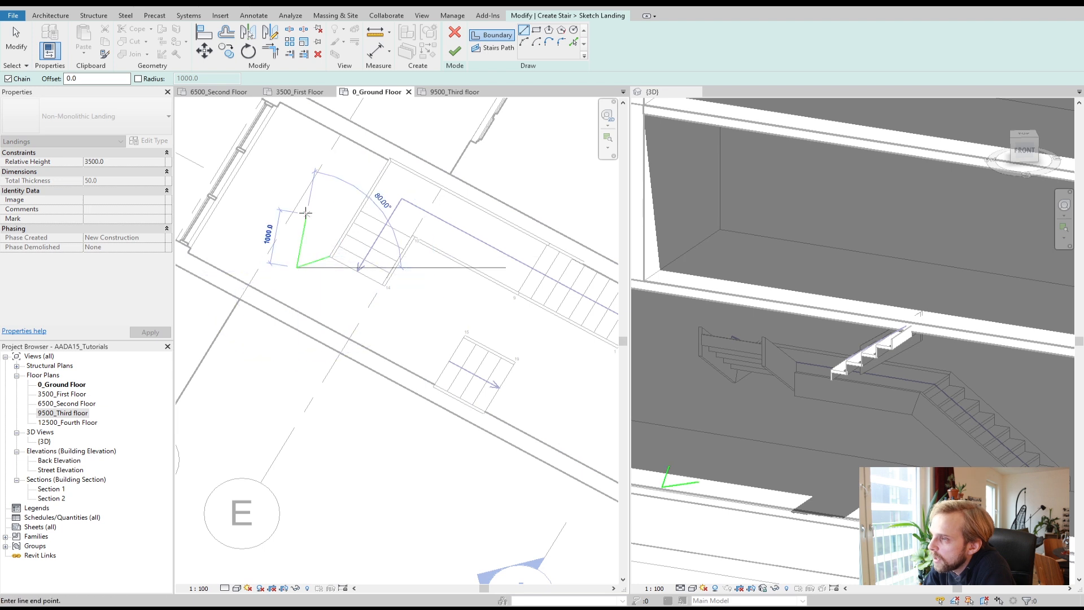
pyautogui.click(297, 217)
pyautogui.click(255, 245)
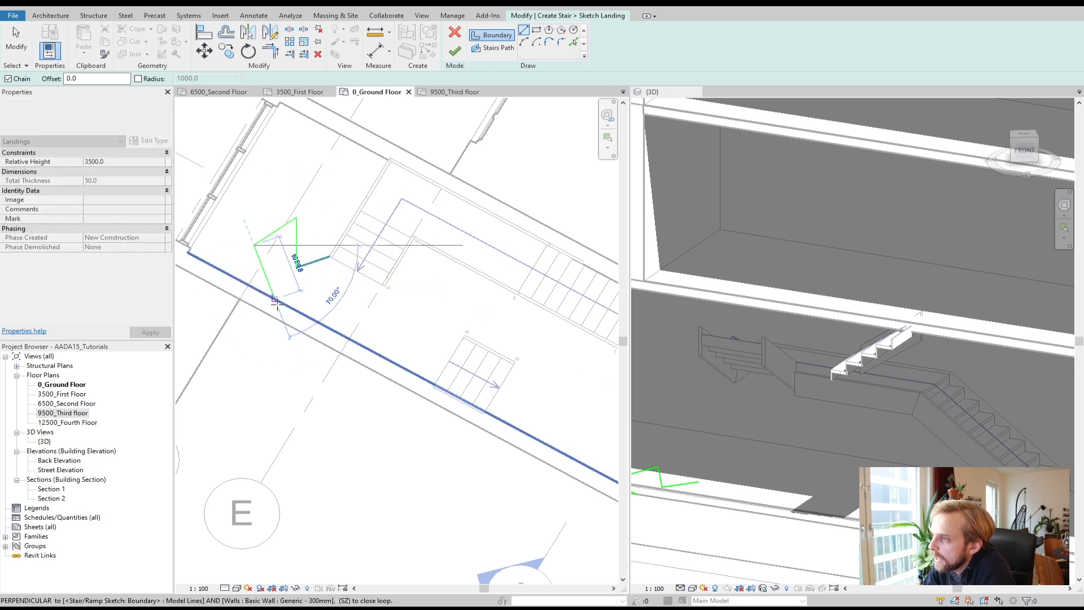
pyautogui.click(275, 298)
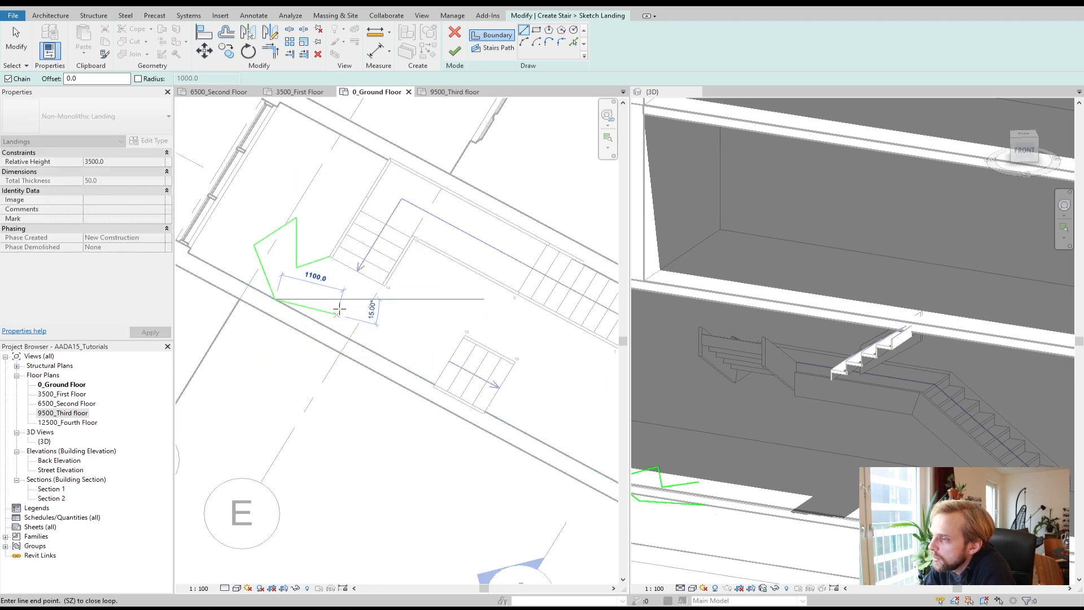
pyautogui.click(346, 298)
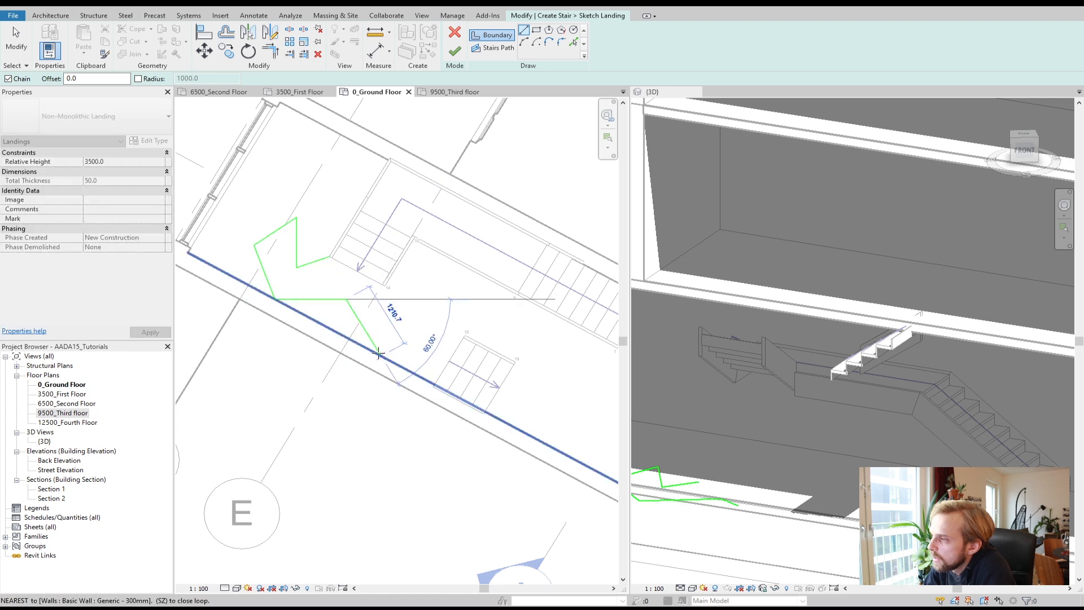
pyautogui.click(382, 356)
pyautogui.click(434, 385)
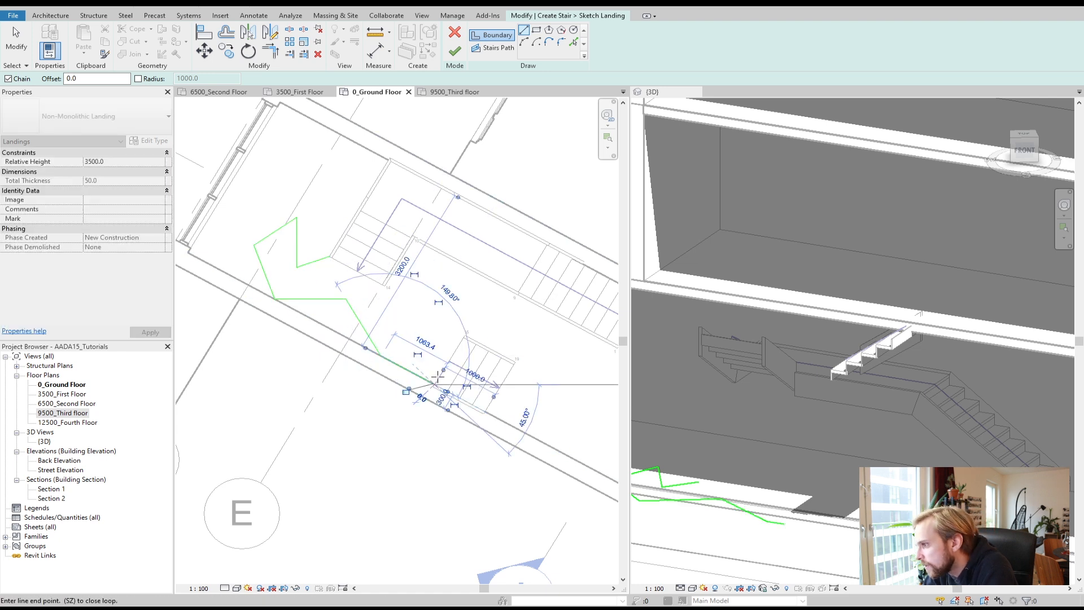
pyautogui.click(465, 334)
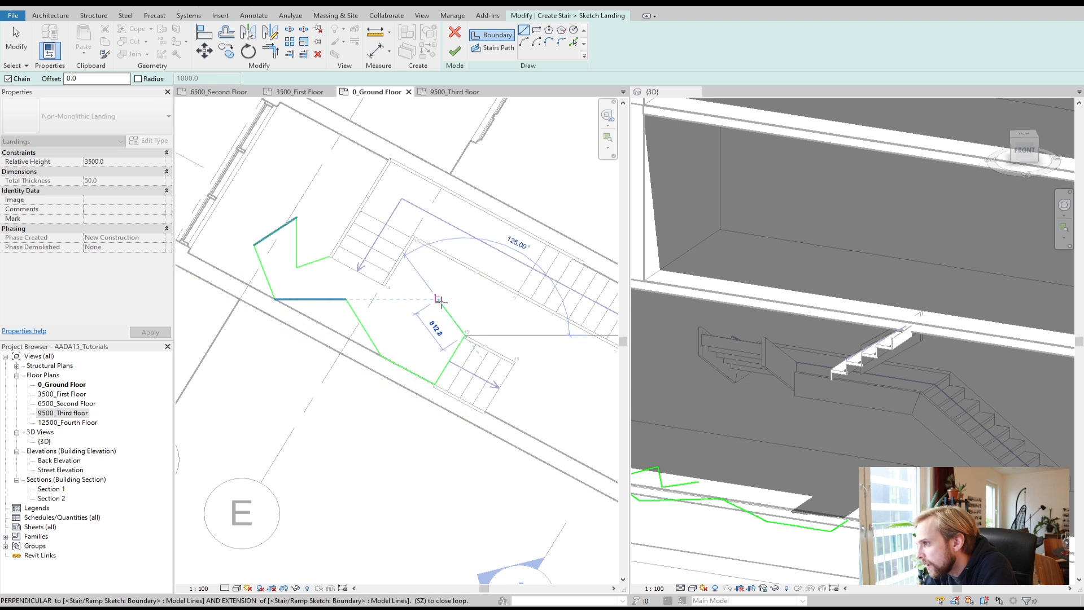
pyautogui.click(443, 300)
pyautogui.click(403, 320)
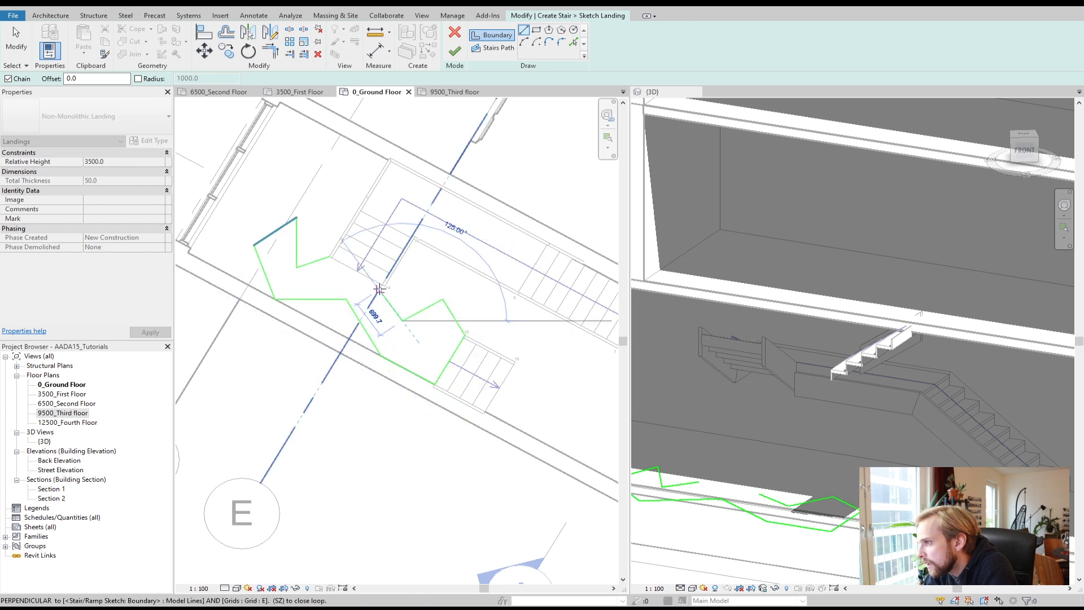
pyautogui.scroll(2, 385, 284)
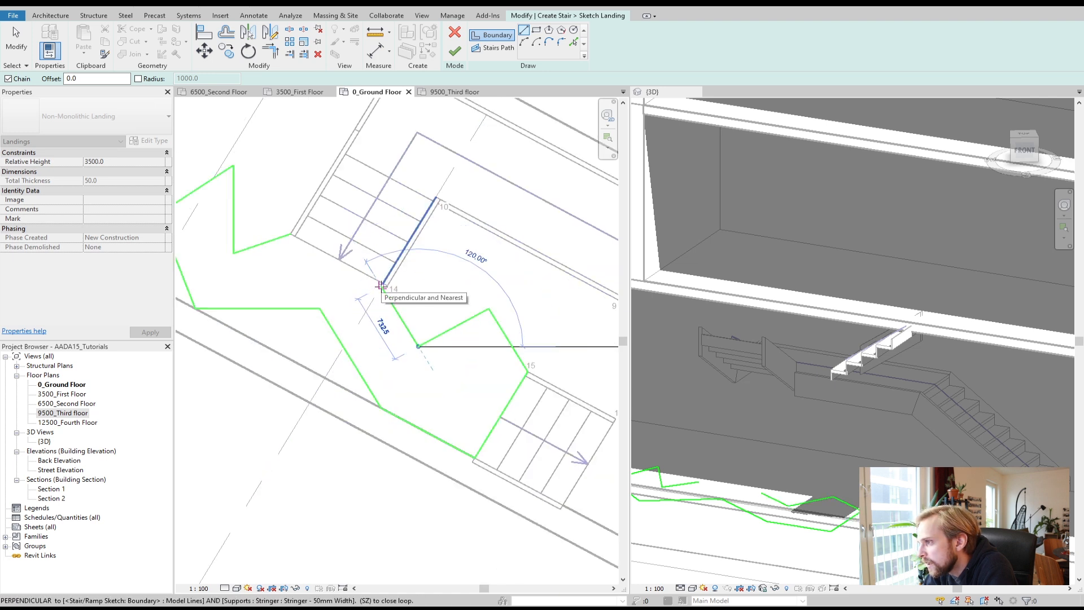
pyautogui.scroll(3, 383, 284)
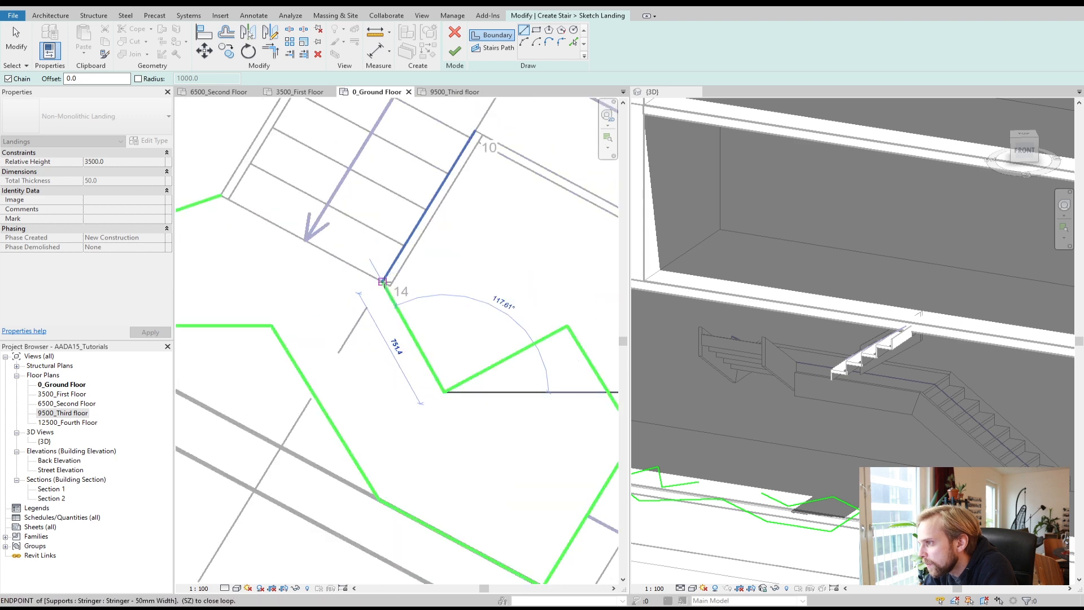
pyautogui.click(383, 280)
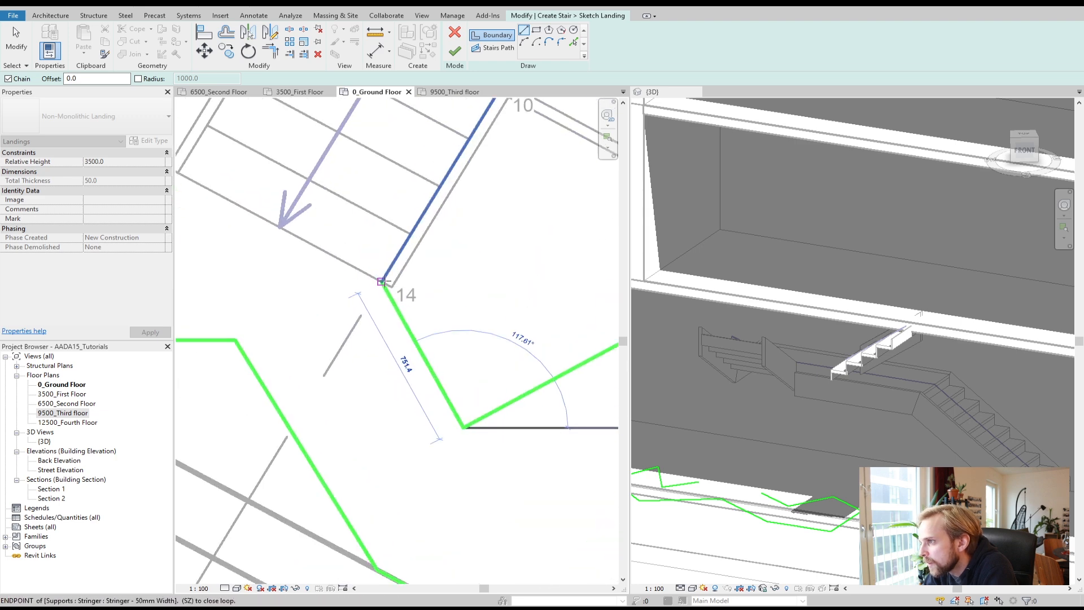
pyautogui.scroll(-2, 383, 281)
pyautogui.click(260, 216)
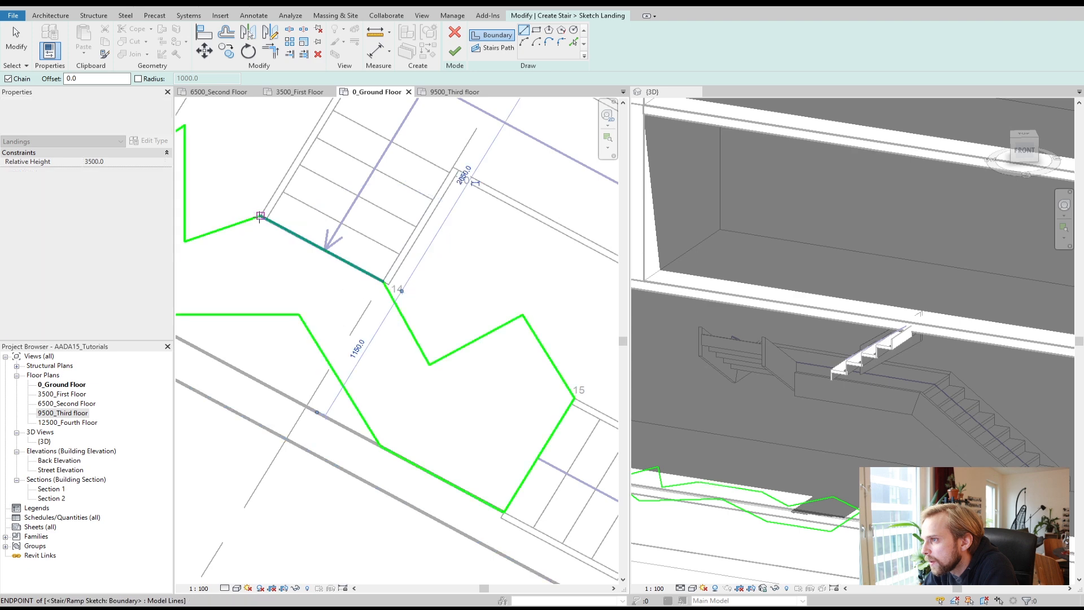
pyautogui.scroll(-3, 287, 266)
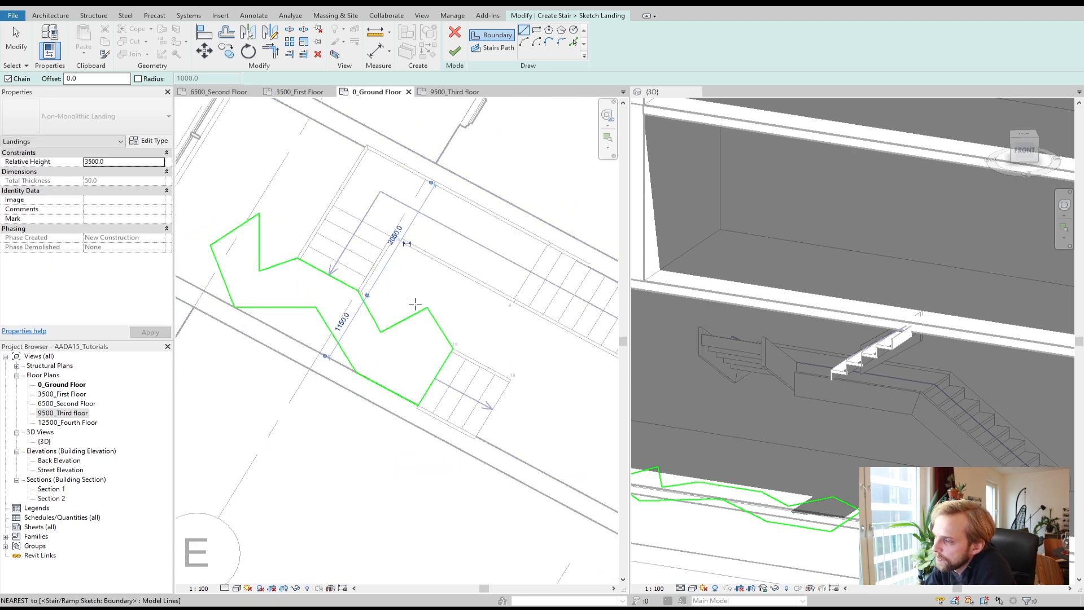
pyautogui.click(456, 52)
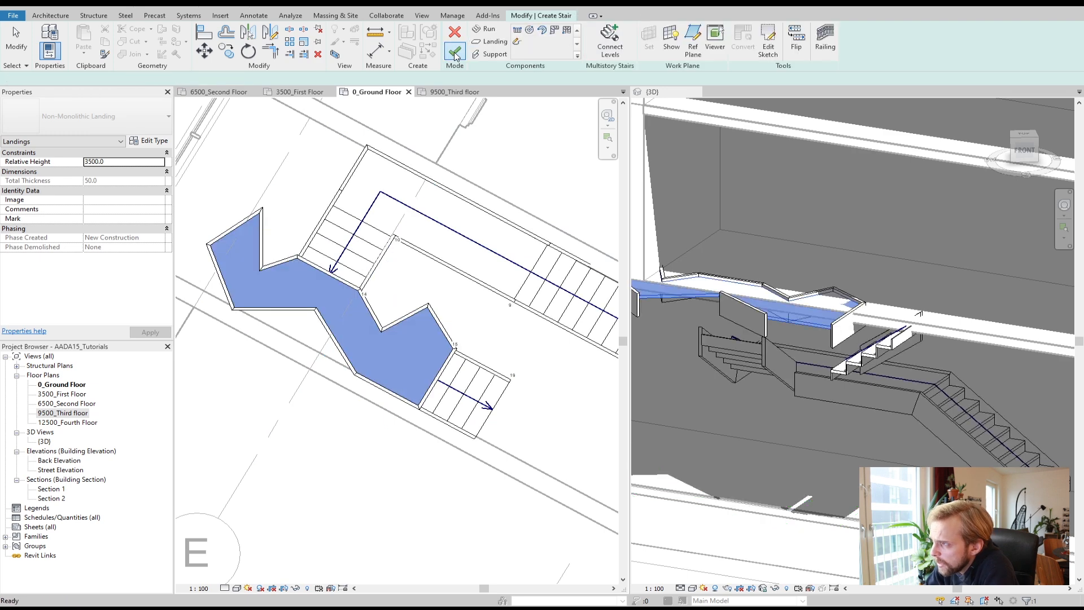
# Step: Inspect the sketched landing in the 3D view
pyautogui.click(466, 325)
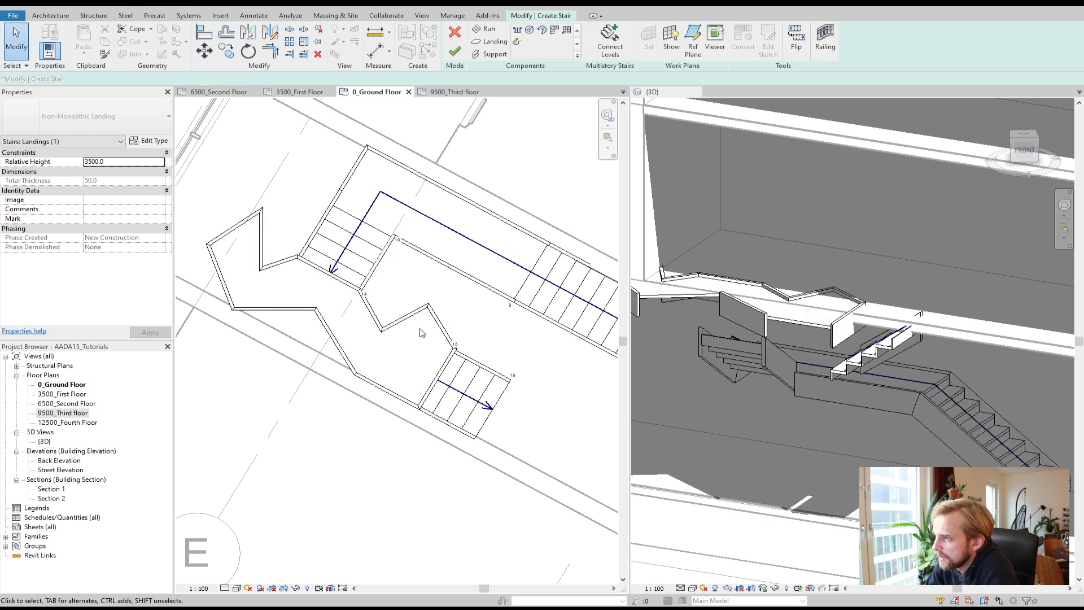
pyautogui.scroll(-2, 836, 399)
pyautogui.scroll(2, 692, 346)
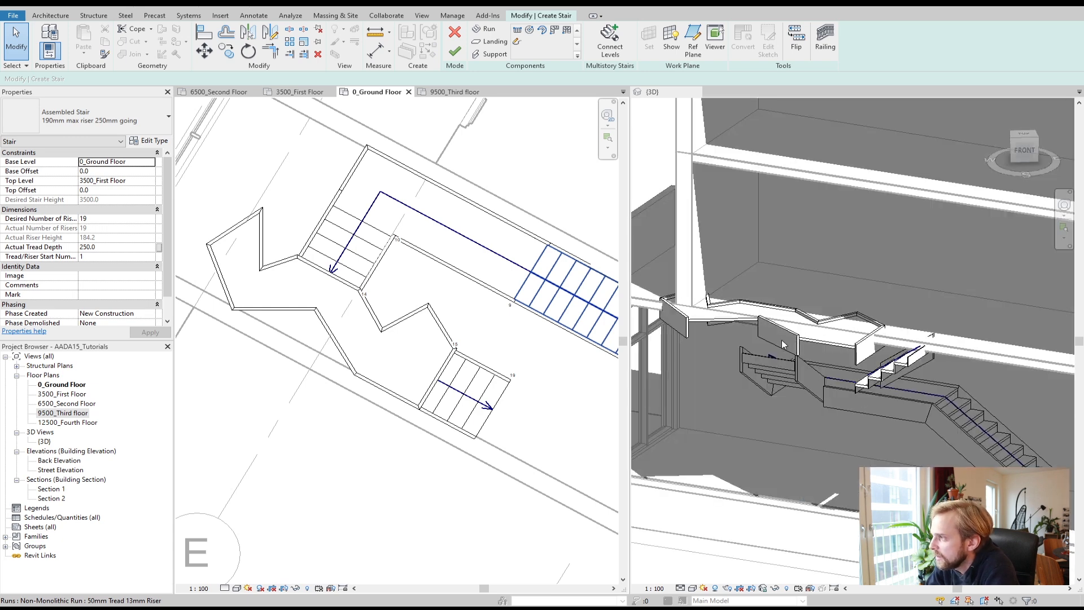
pyautogui.click(803, 342)
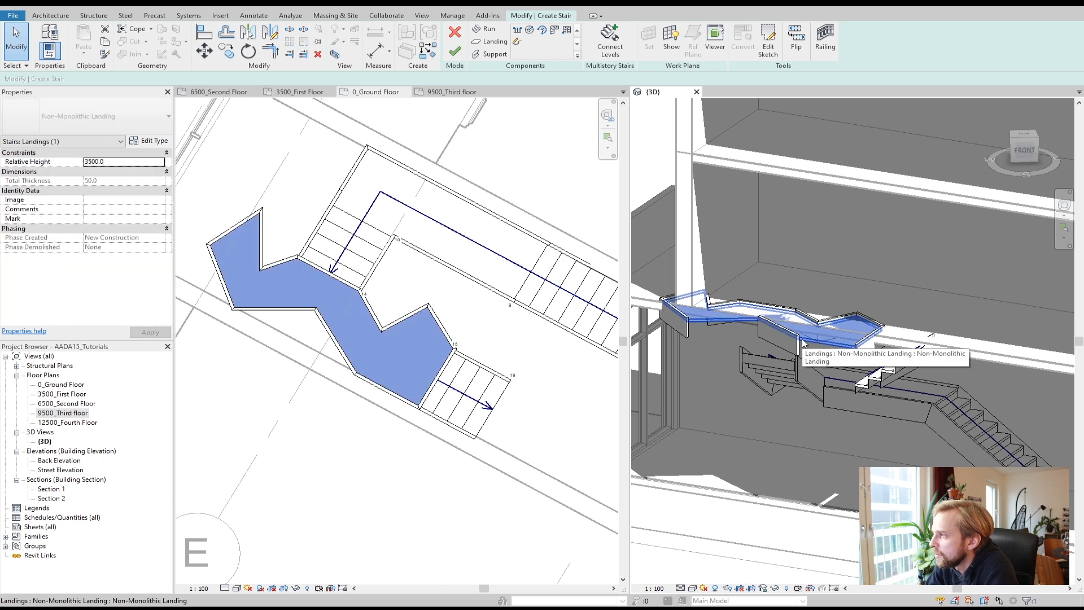
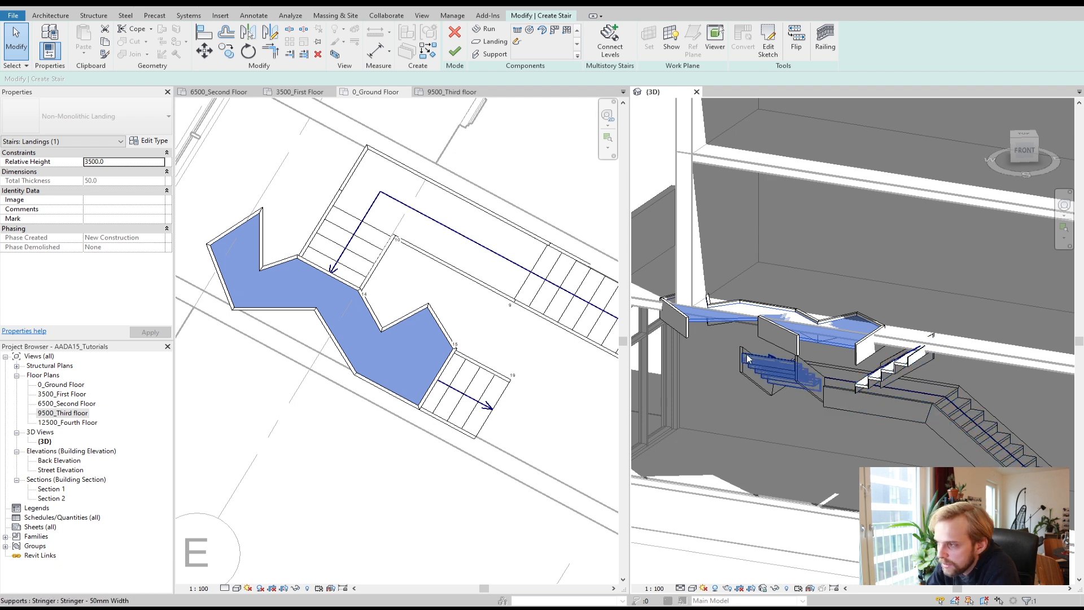
# Step: Set the custom landing's relative height to 2578.9 mm and check it in the 3D view
pyautogui.click(111, 162)
pyautogui.write('2500')
pyautogui.click(147, 336)
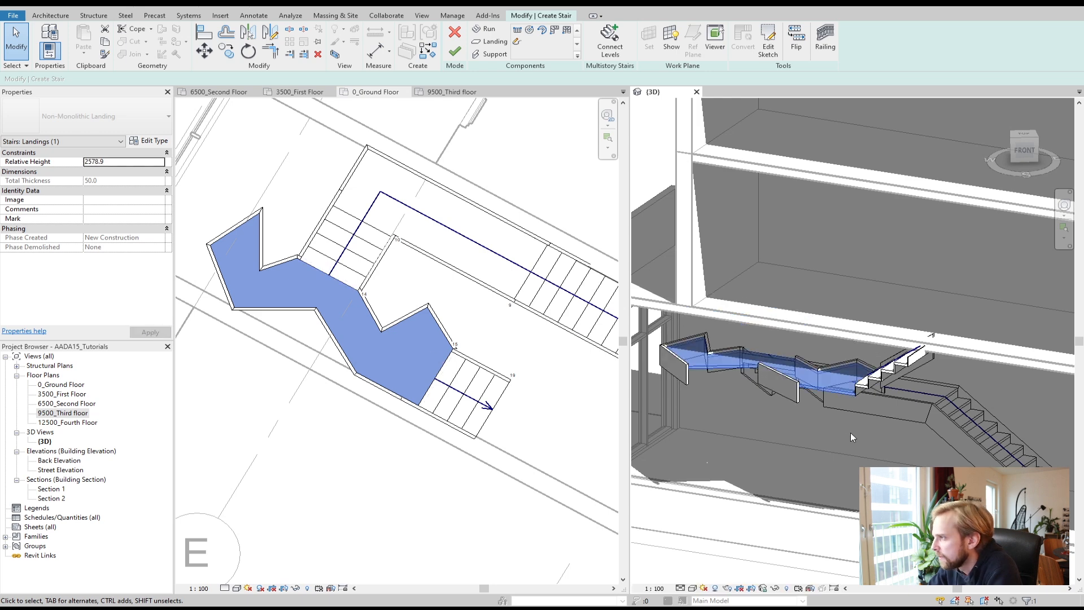
pyautogui.scroll(4, 867, 409)
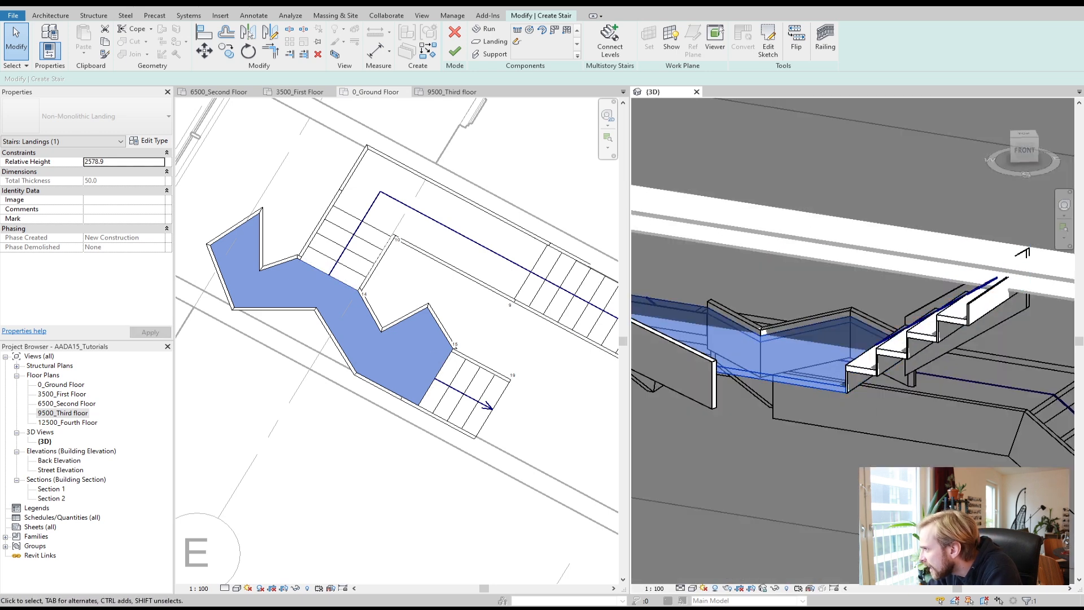
pyautogui.scroll(-4, 845, 466)
pyautogui.click(846, 466)
pyautogui.moveTo(846, 467)
pyautogui.keyDown('shift'); pyautogui.mouseDown(button='middle')
pyautogui.moveTo(848, 475)
pyautogui.moveTo(832, 469)
pyautogui.moveTo(737, 490)
pyautogui.mouseUp(button='middle'); pyautogui.keyUp('shift')
pyautogui.scroll(3, 738, 491)
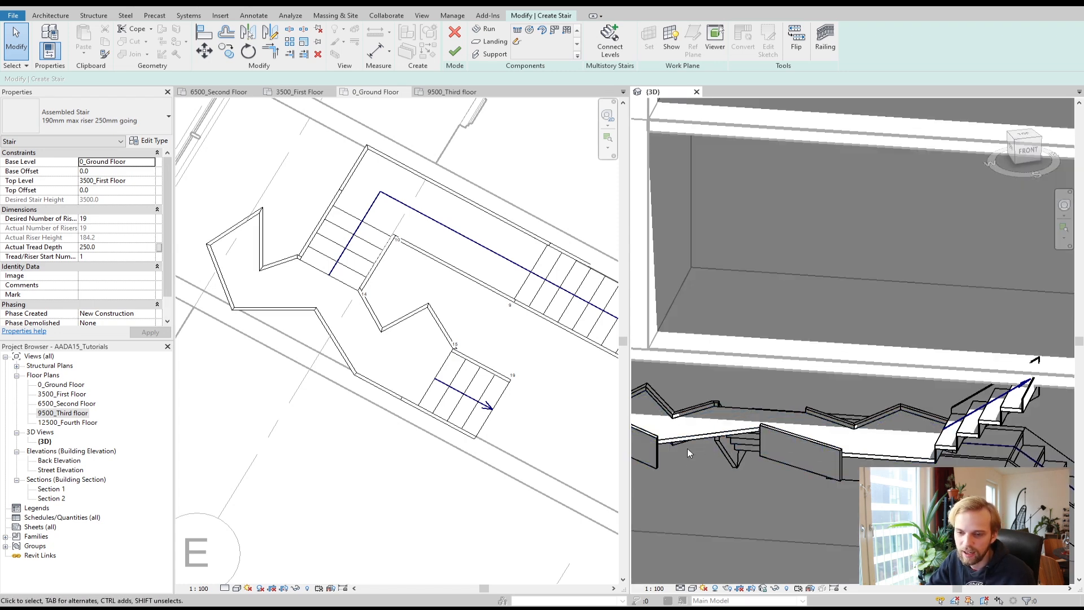
pyautogui.scroll(-3, 700, 452)
pyautogui.keyDown('shift'); pyautogui.moveTo(847, 443); pyautogui.dragTo(791, 437, button='middle'); pyautogui.keyUp('shift')
# Step: Delete all runs and landings from the stair sketch, clearing the stair room
pyautogui.click(416, 326)
pyautogui.click(403, 323)
pyautogui.press('Delete')
pyautogui.scroll(-2, 390, 314)
pyautogui.click(446, 364)
pyautogui.press('Delete')
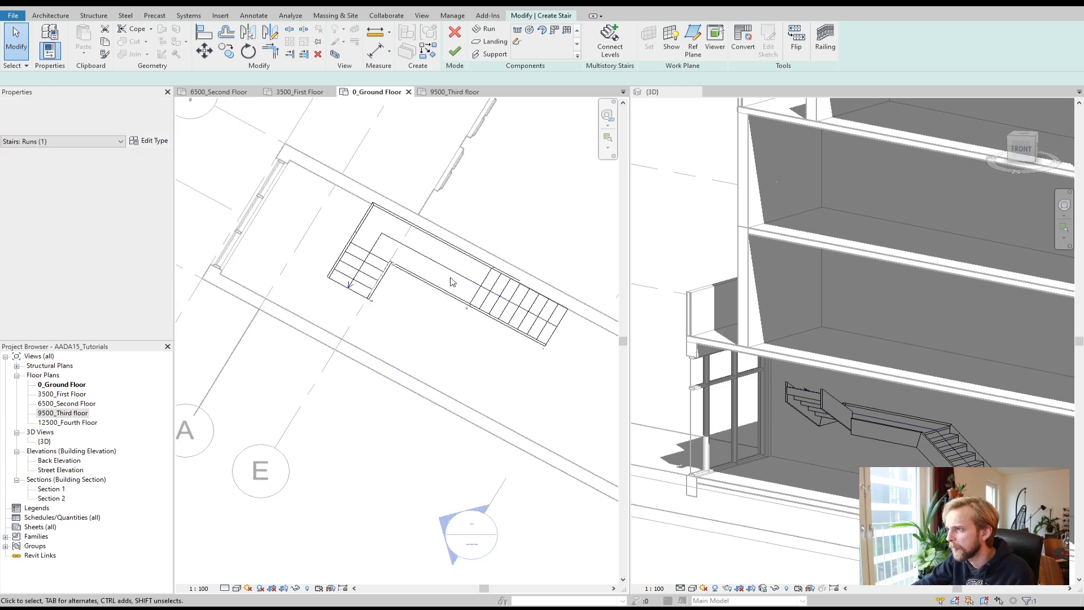
pyautogui.click(449, 294)
pyautogui.press('Delete')
pyautogui.click(487, 311)
pyautogui.press('Delete')
pyautogui.click(355, 278)
pyautogui.press('Delete')
pyautogui.scroll(-2, 371, 277)
pyautogui.moveTo(464, 334); pyautogui.dragTo(374, 349, button='middle')
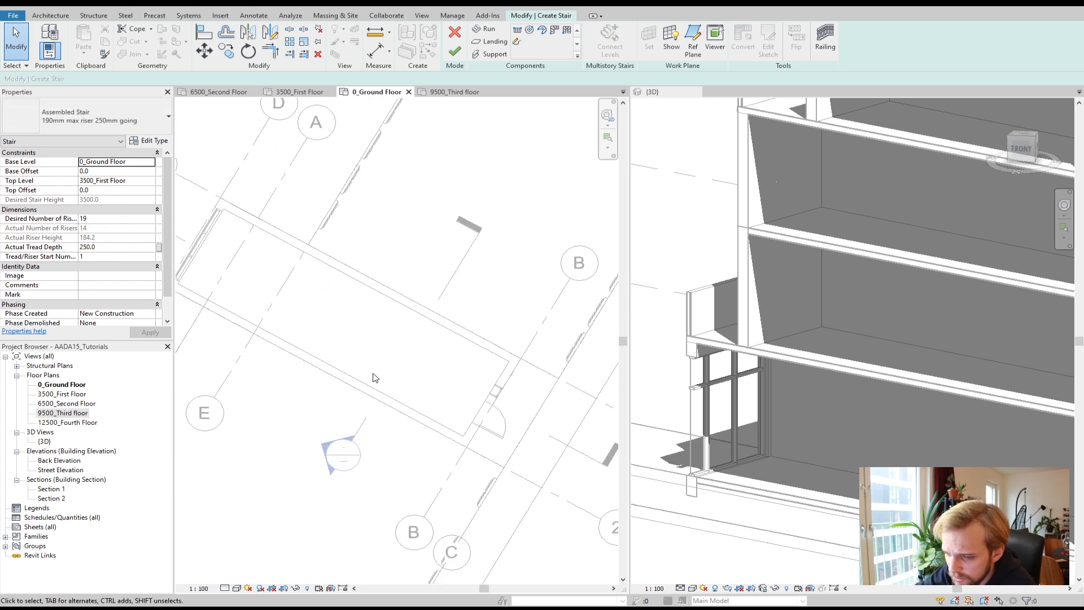
# Step: Switch the stair type to Monolithic Stair and sketch one straight run along the stair room's wall
pyautogui.click(517, 32)
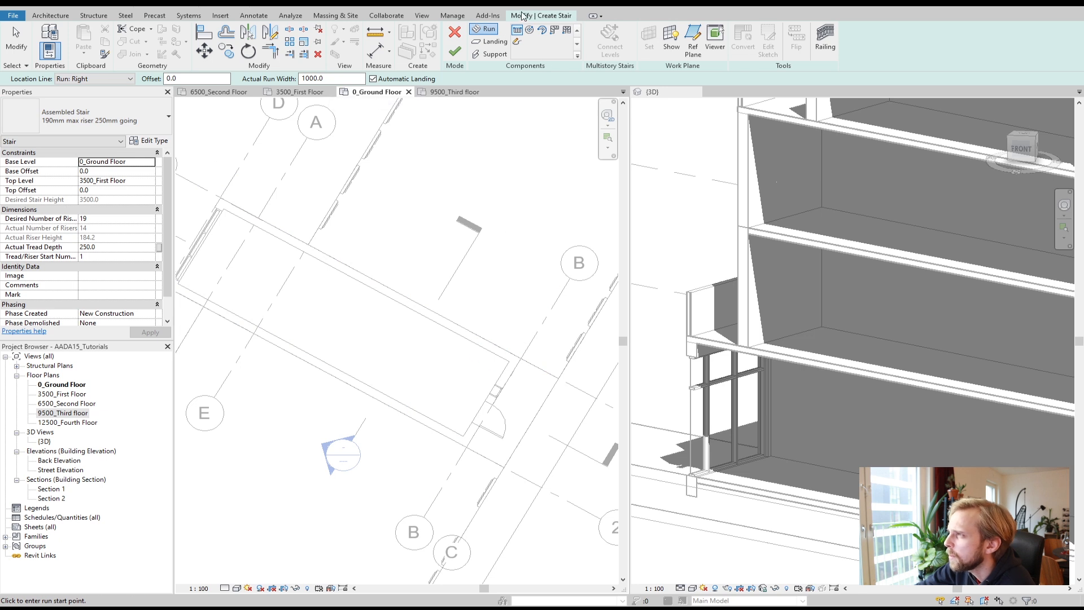
pyautogui.click(110, 122)
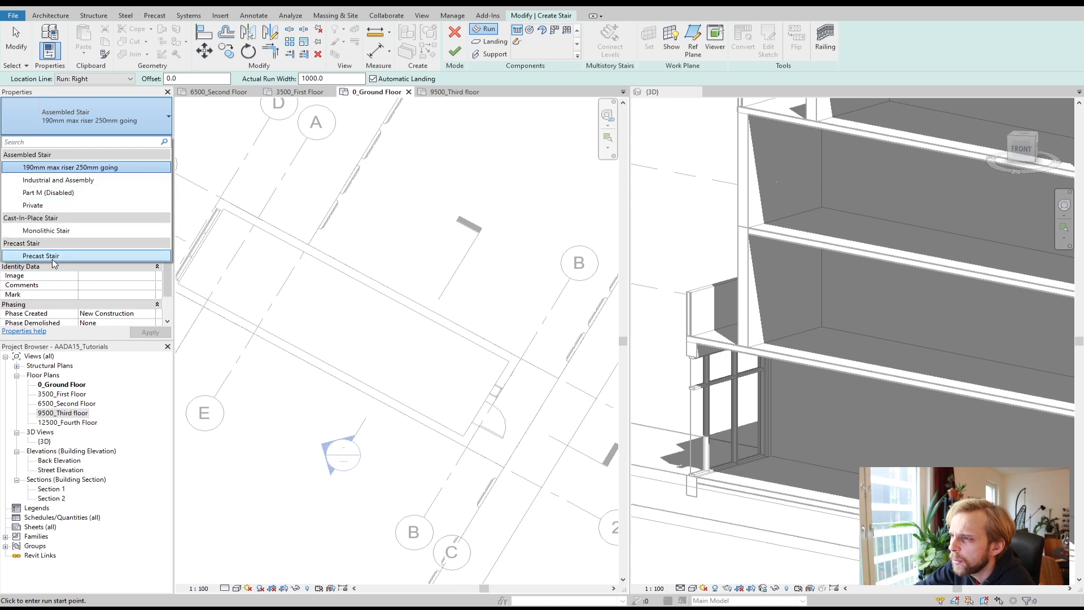
pyautogui.click(78, 233)
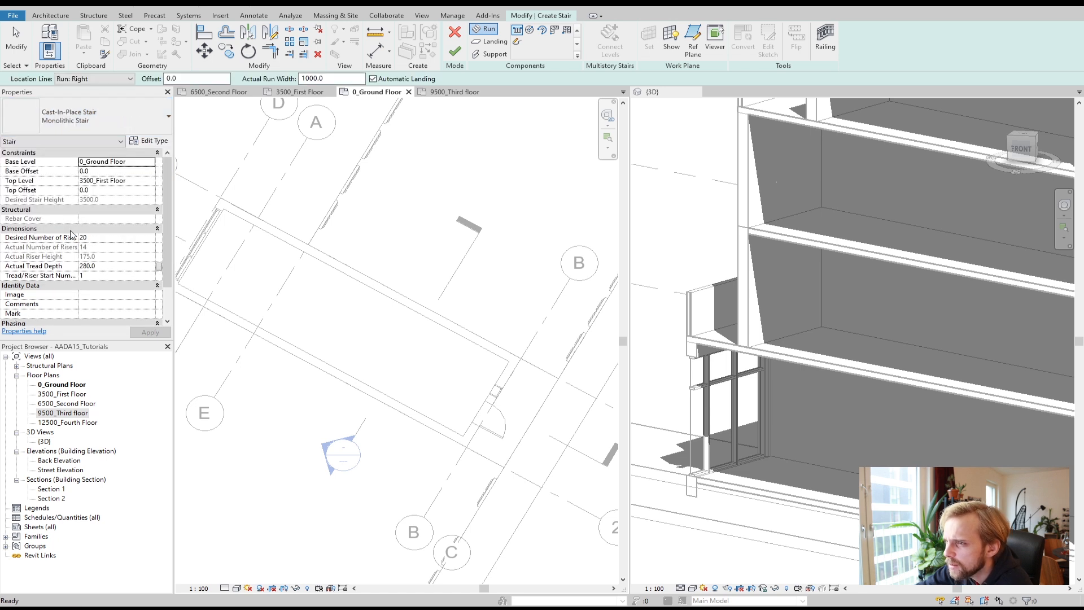
pyautogui.click(433, 323)
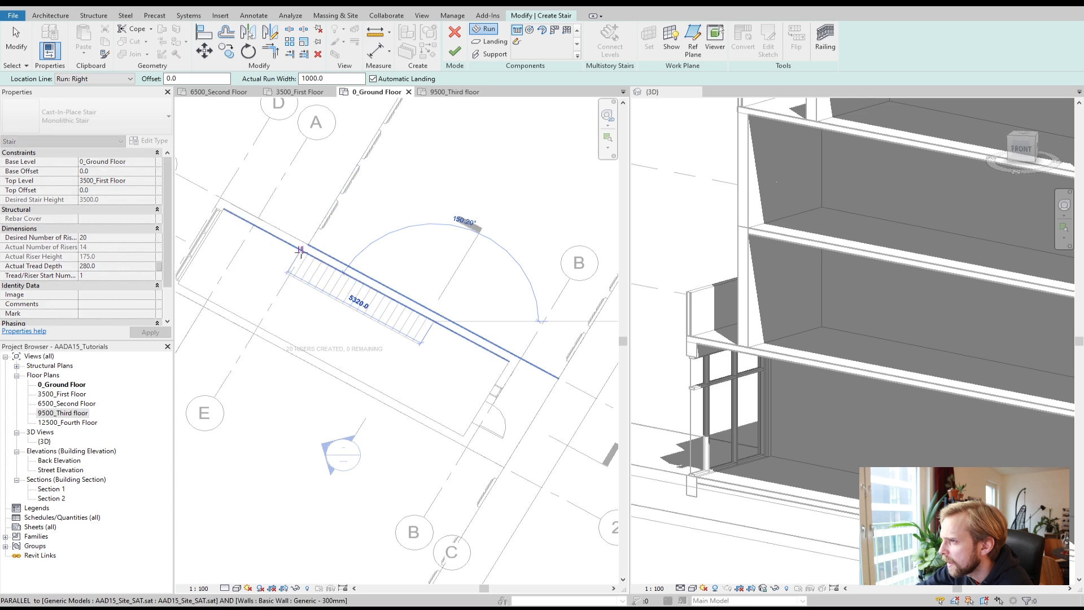
pyautogui.click(301, 253)
pyautogui.press('Escape')
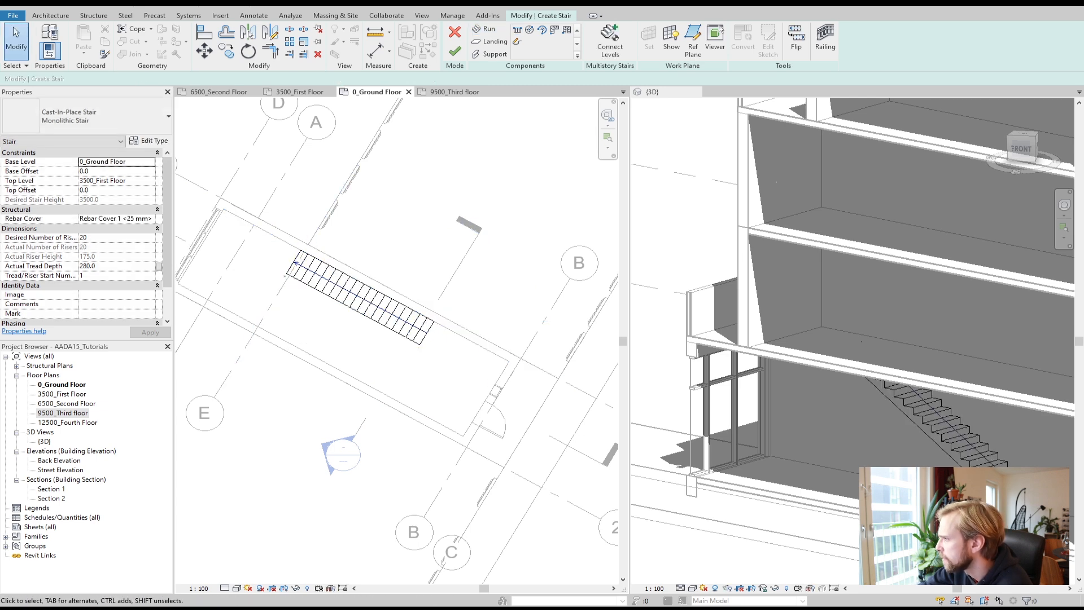
# Step: Check the new run in the 3D view and delete it
pyautogui.scroll(1, 998, 479)
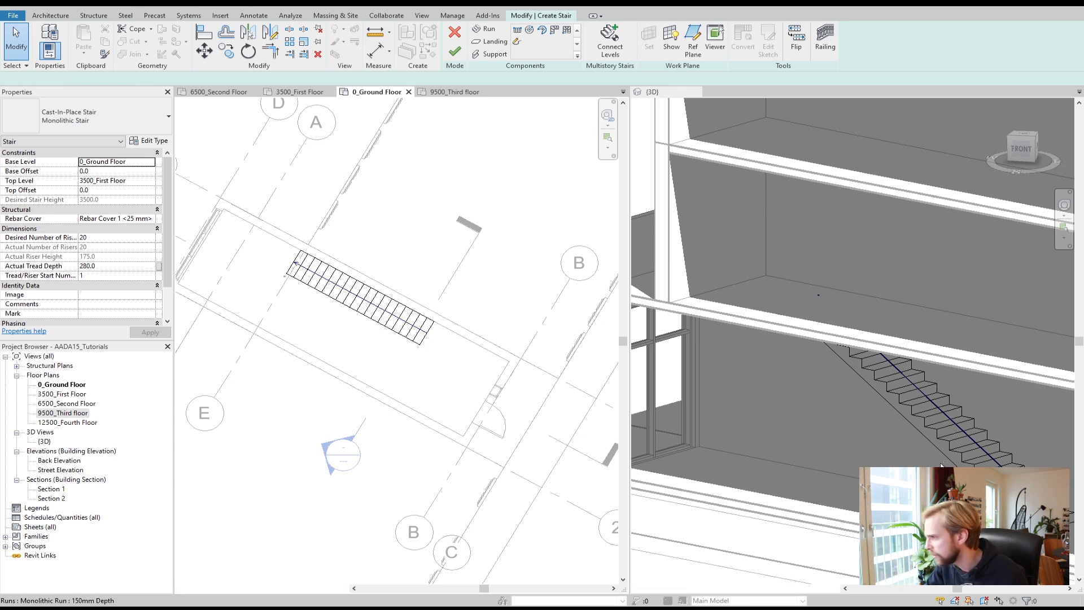
pyautogui.click(894, 450)
pyautogui.scroll(-2, 895, 451)
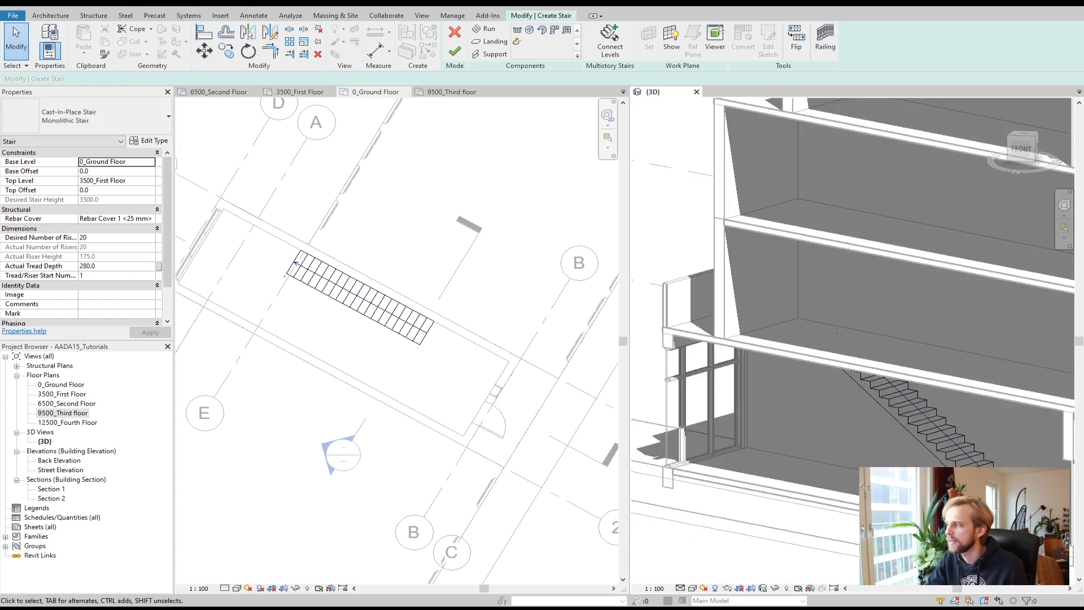
pyautogui.moveTo(911, 455)
pyautogui.keyDown('shift'); pyautogui.mouseDown(button='middle')
pyautogui.moveTo(987, 463)
pyautogui.moveTo(998, 453)
pyautogui.moveTo(832, 479)
pyautogui.mouseUp(button='middle'); pyautogui.keyUp('shift')
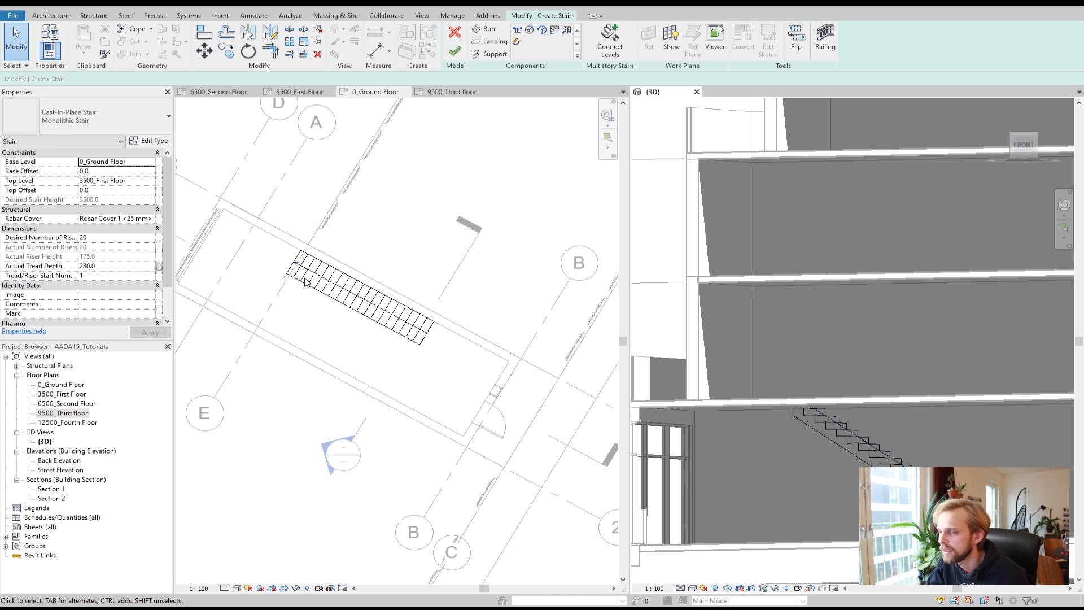
pyautogui.click(307, 286)
pyautogui.press('Delete')
# Step: Sketch a new straight monolithic run along the wall, starting from the end near the door
pyautogui.click(519, 32)
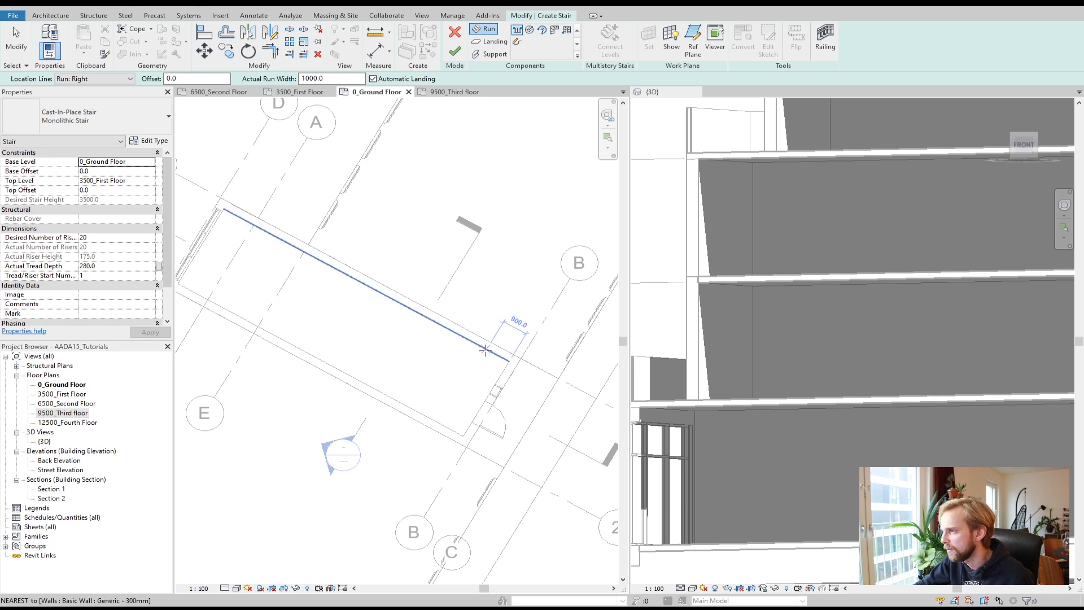
pyautogui.scroll(2, 486, 359)
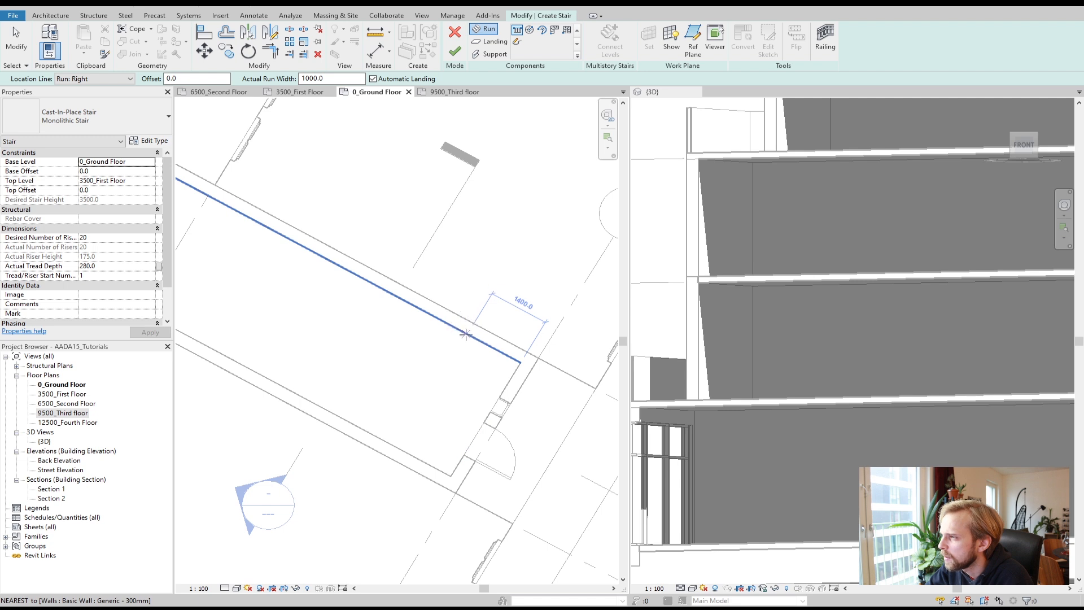
pyautogui.click(461, 332)
pyautogui.scroll(-2, 339, 291)
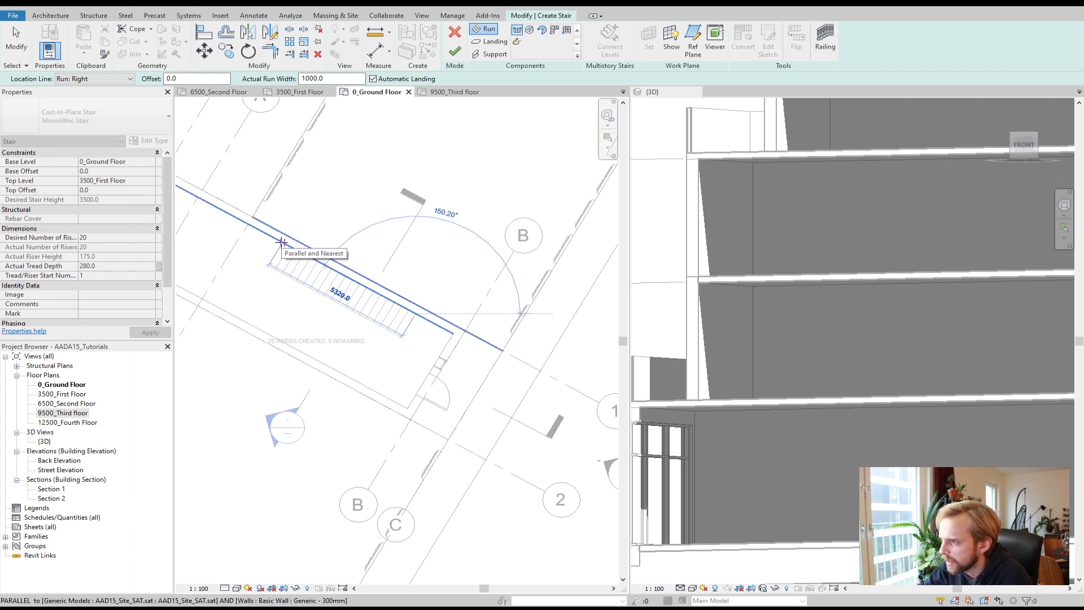
pyautogui.click(280, 242)
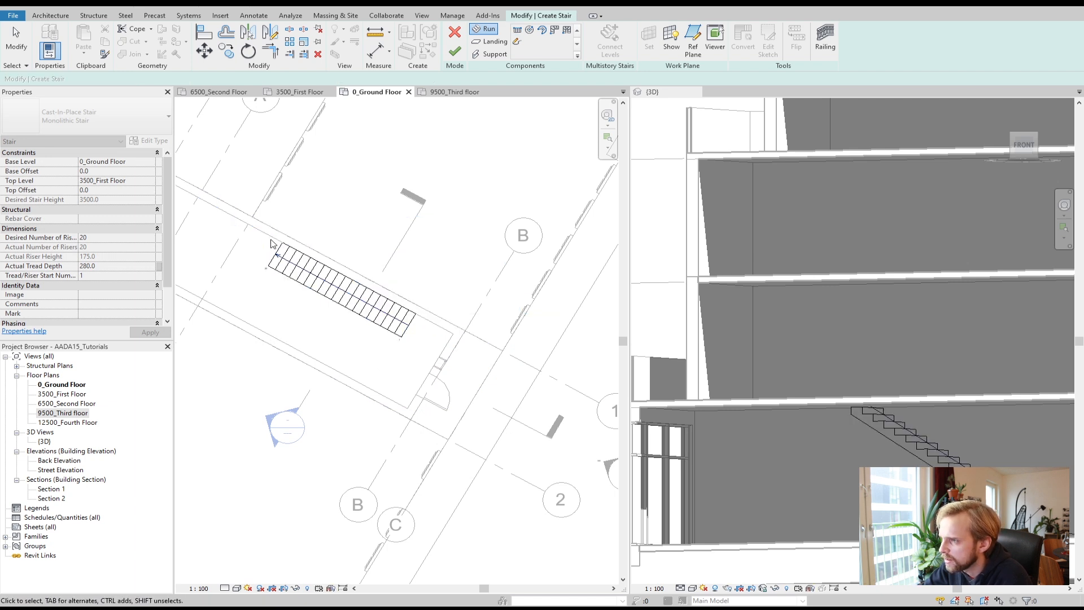
pyautogui.press('Escape')
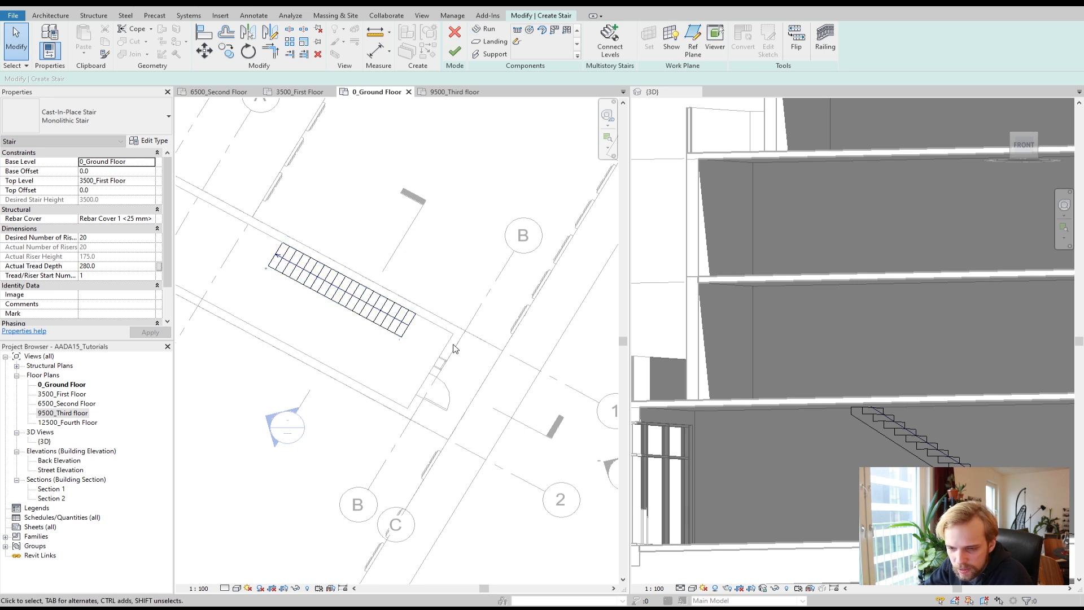
# Step: Set the stair's railing type to Default, positioned on the treads
pyautogui.click(395, 326)
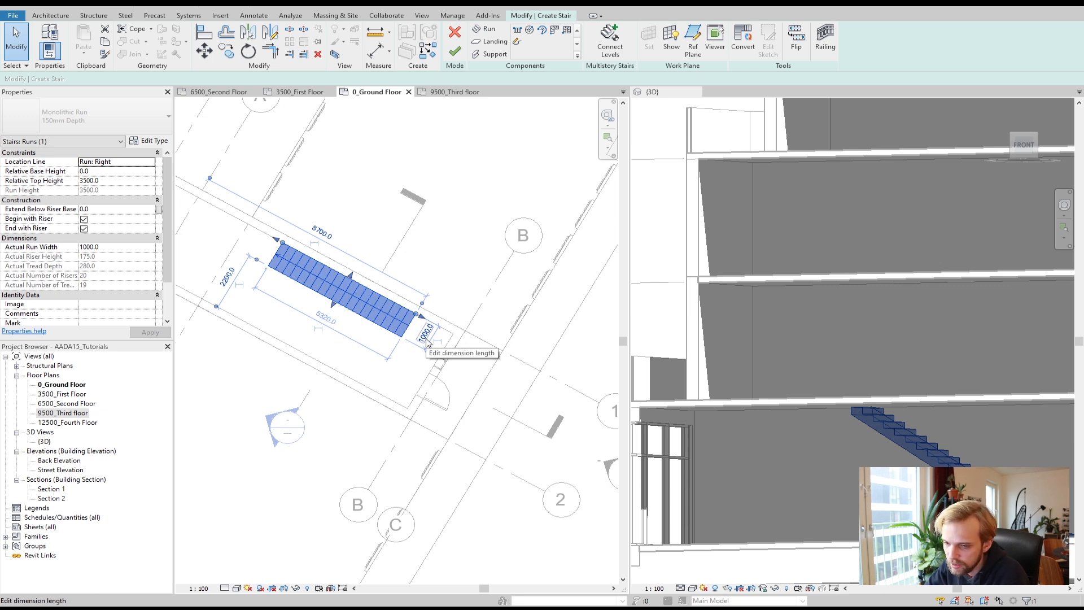
pyautogui.click(466, 238)
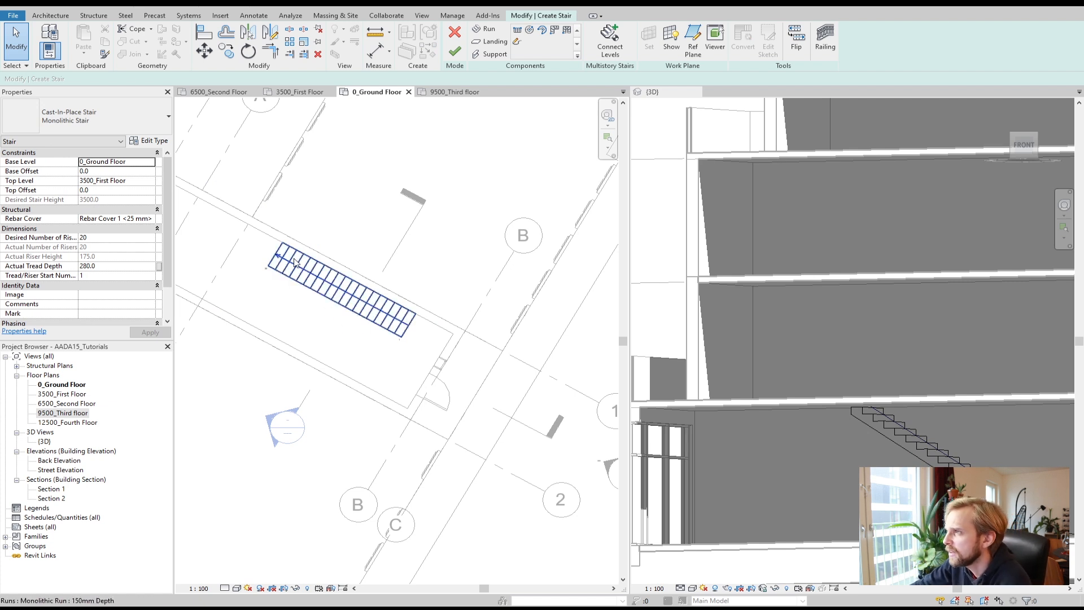
pyautogui.click(826, 50)
pyautogui.click(533, 281)
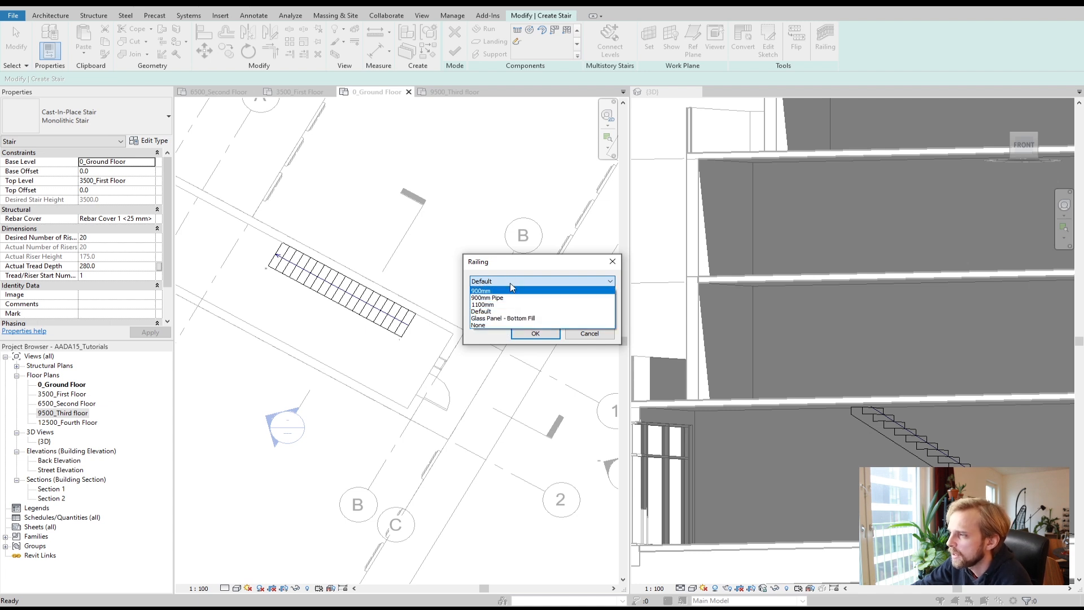
pyautogui.click(527, 312)
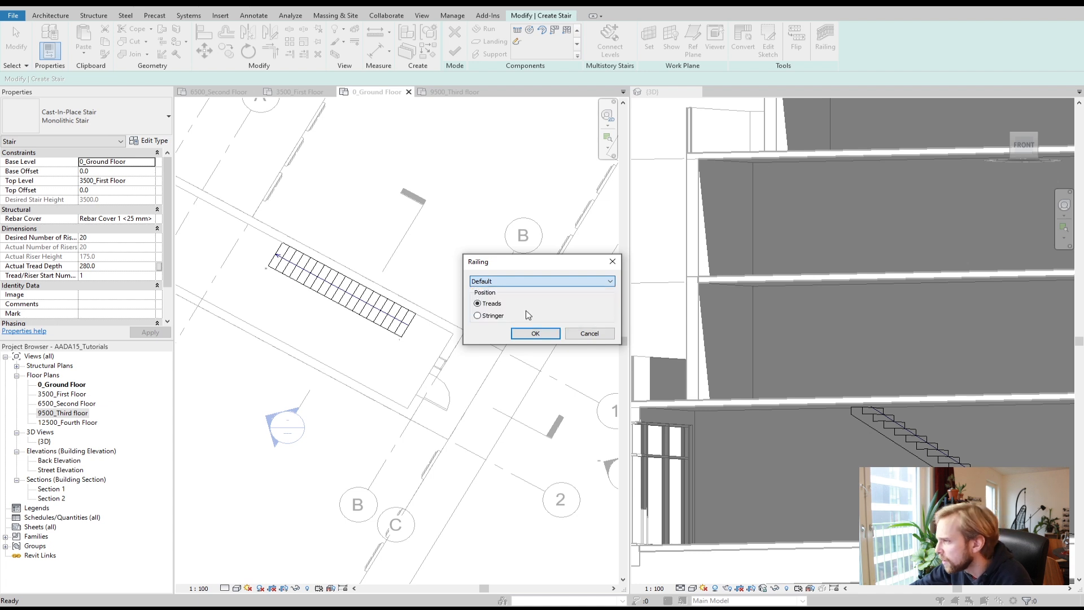
pyautogui.click(535, 334)
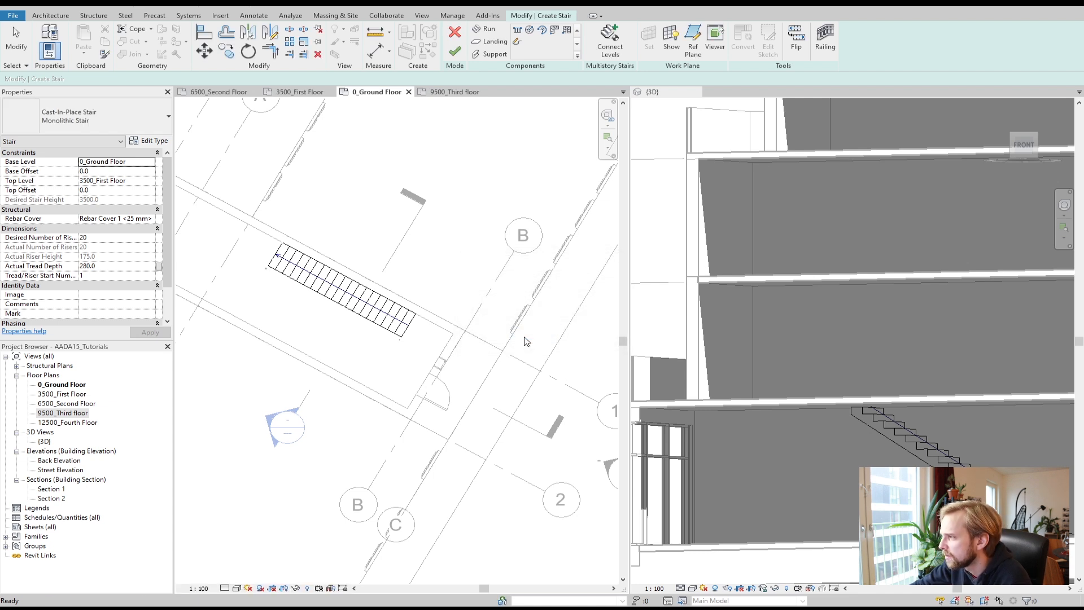
# Step: Reopen the railing settings, accept them, and finish the stair edit mode
pyautogui.click(356, 323)
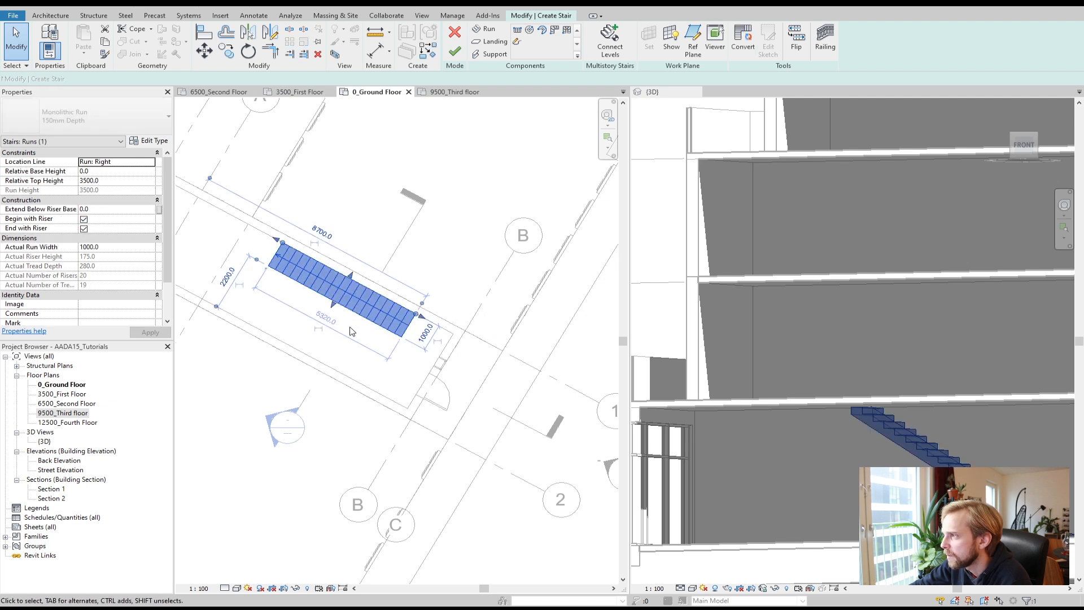
pyautogui.click(815, 50)
pyautogui.click(541, 334)
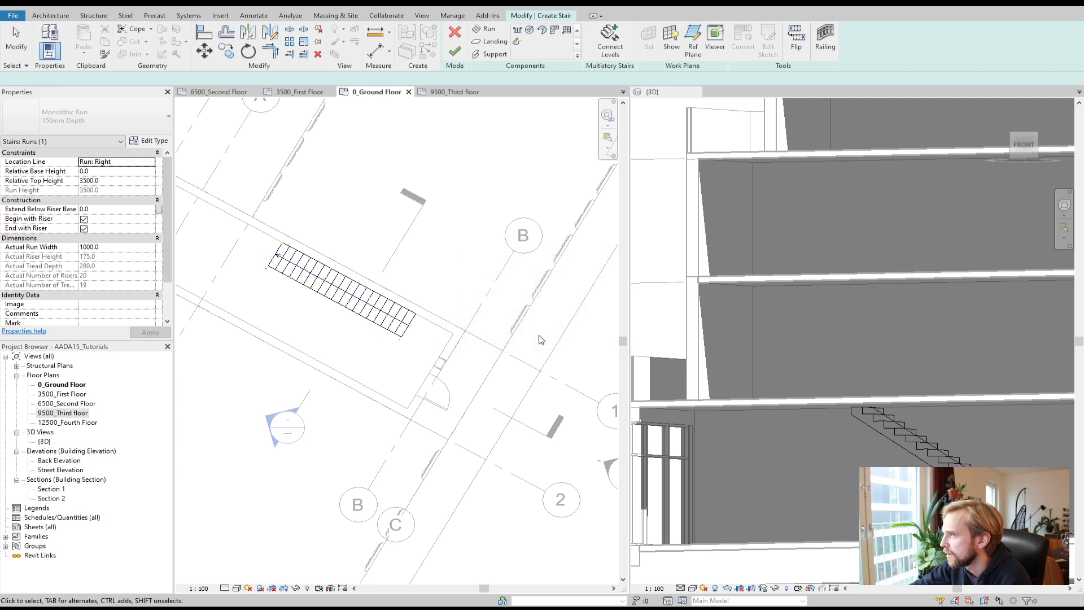
pyautogui.click(332, 299)
pyautogui.click(490, 209)
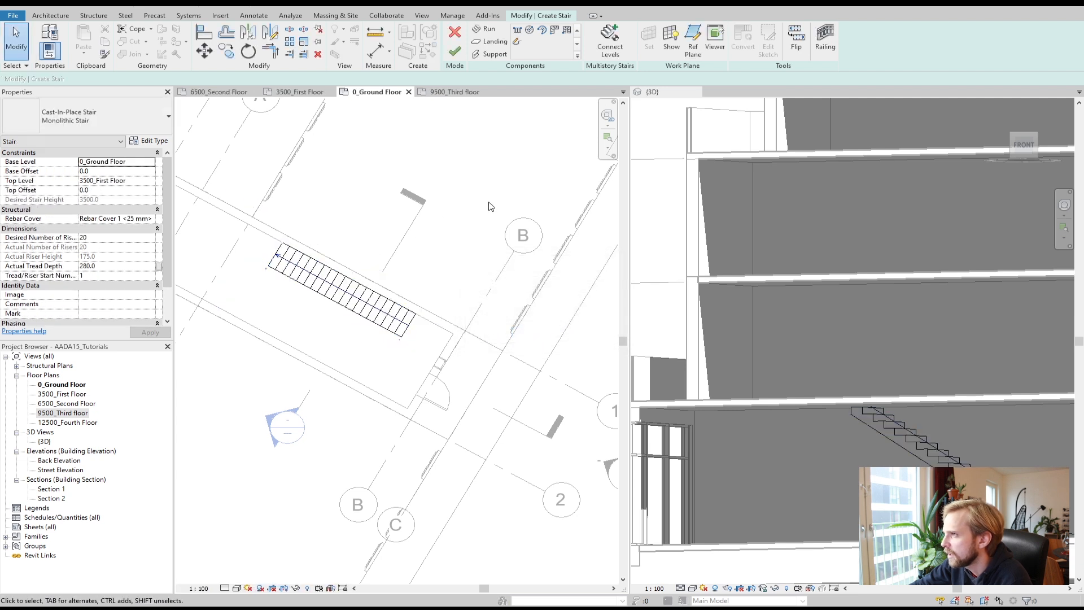
pyautogui.click(457, 57)
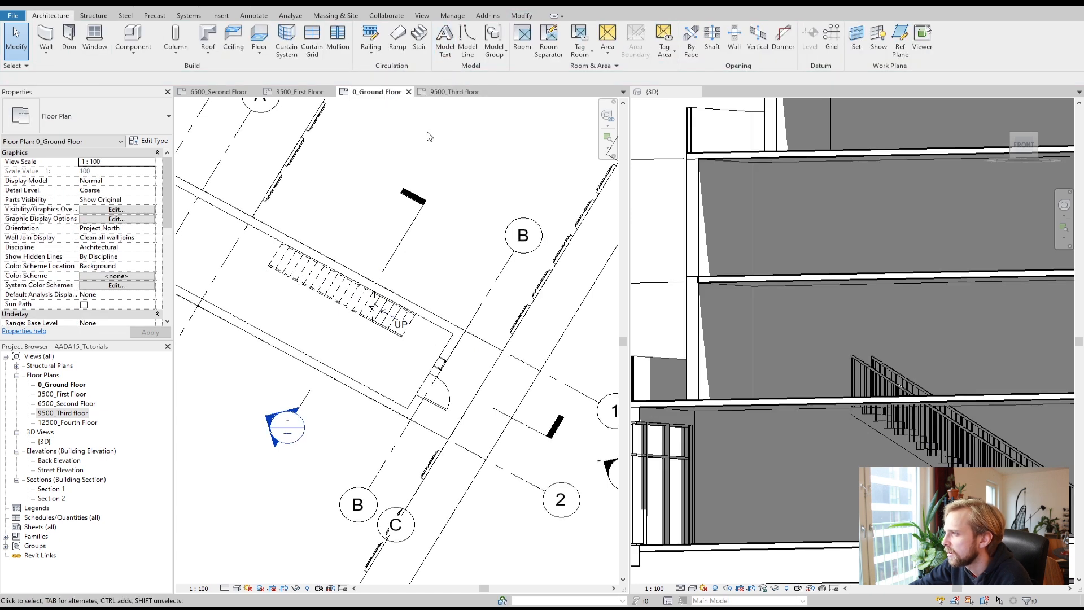
# Step: Delete both railings of the new stair in the 3D view
pyautogui.scroll(-3, 839, 375)
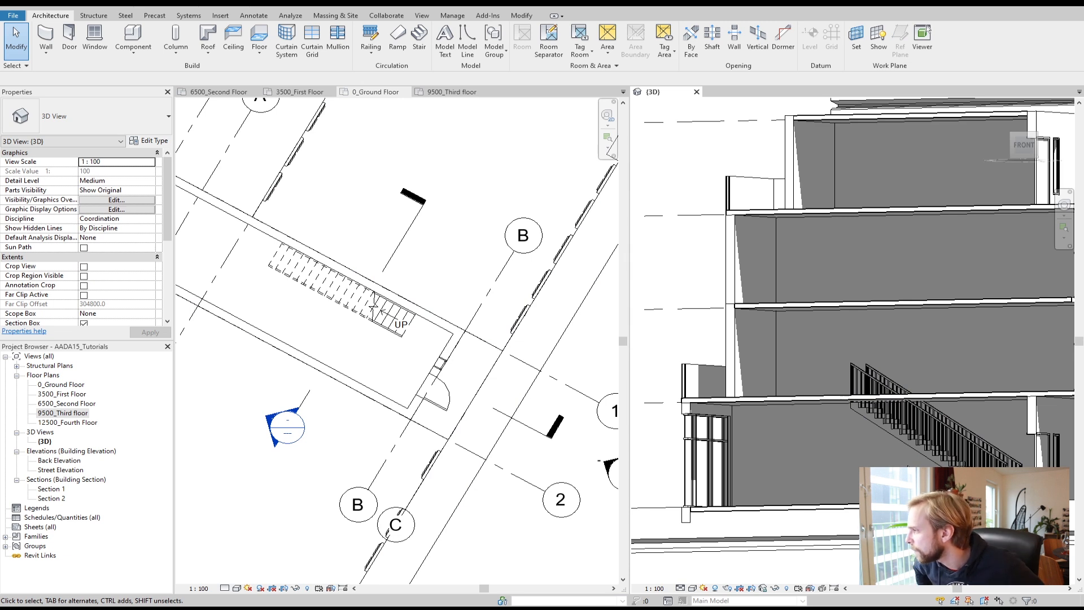
pyautogui.scroll(3, 980, 483)
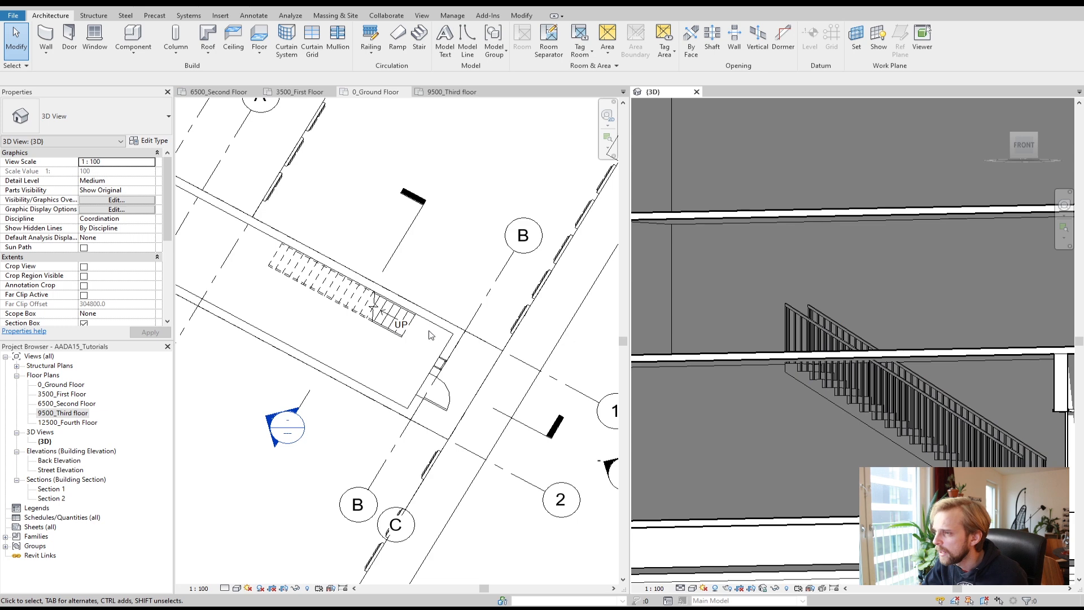
pyautogui.click(389, 324)
pyautogui.click(363, 363)
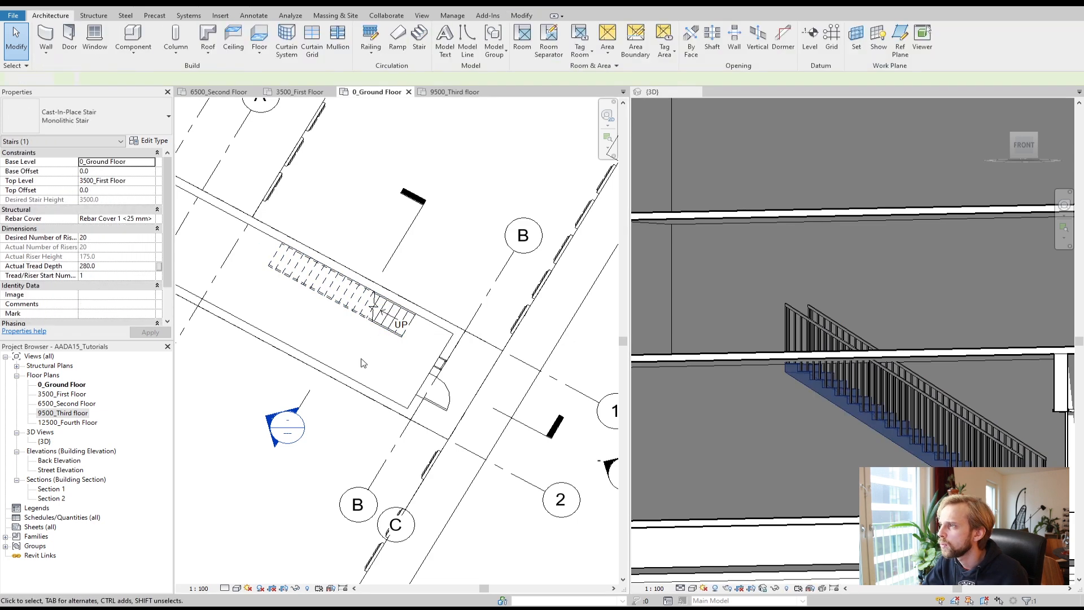
pyautogui.click(925, 401)
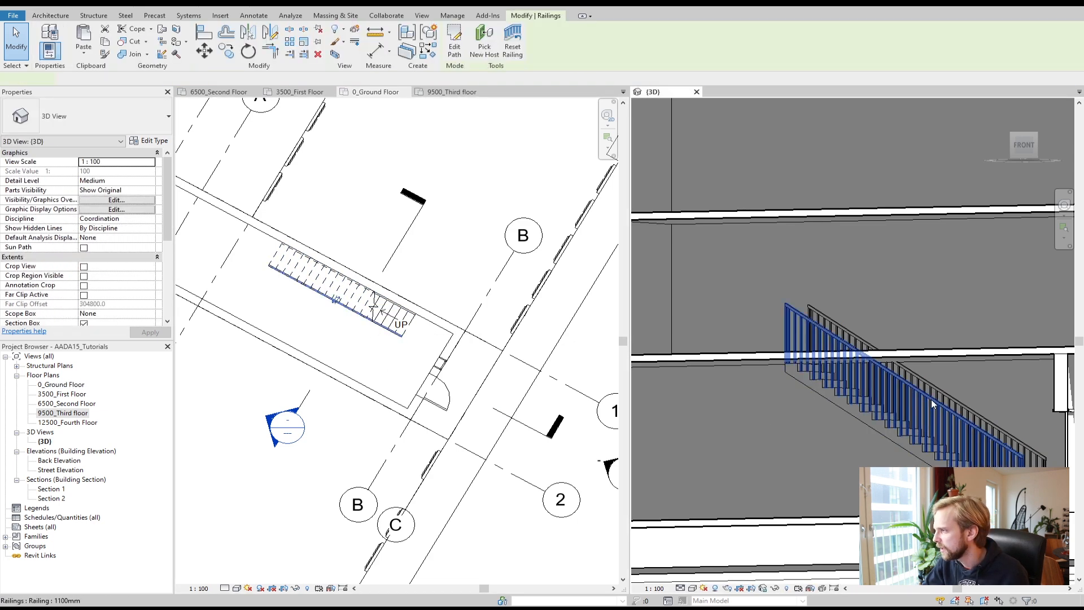
pyautogui.press('Delete')
pyautogui.click(977, 414)
pyautogui.press('Delete')
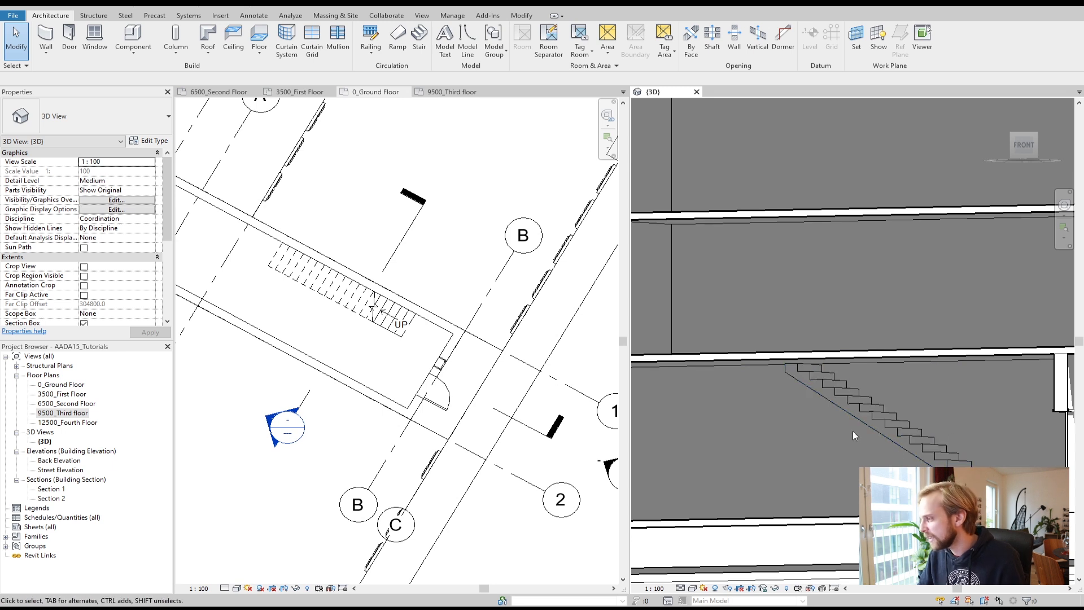
pyautogui.scroll(-2, 853, 432)
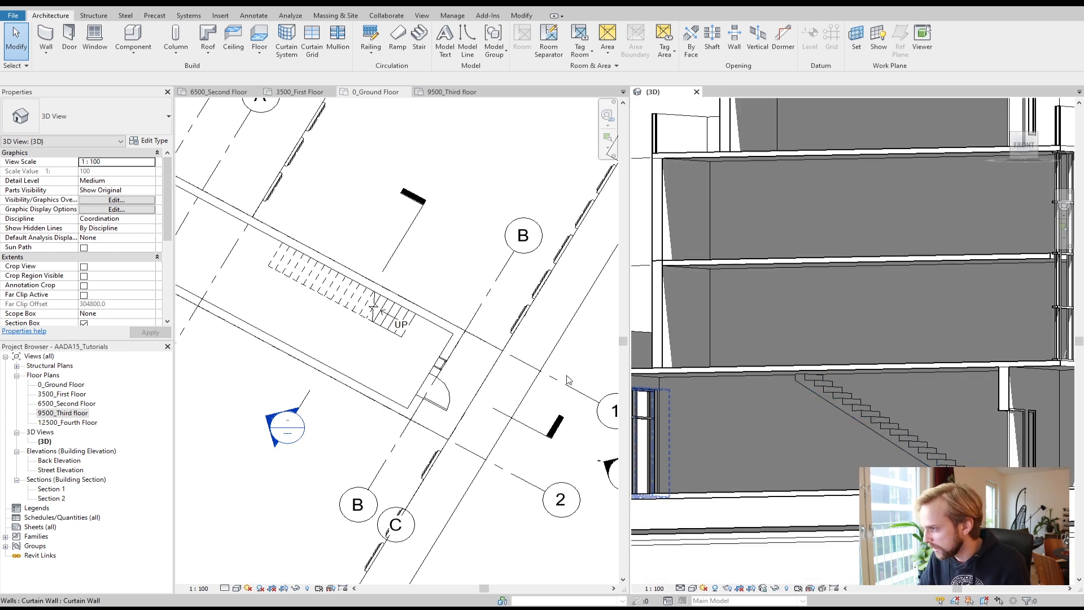
pyautogui.click(353, 345)
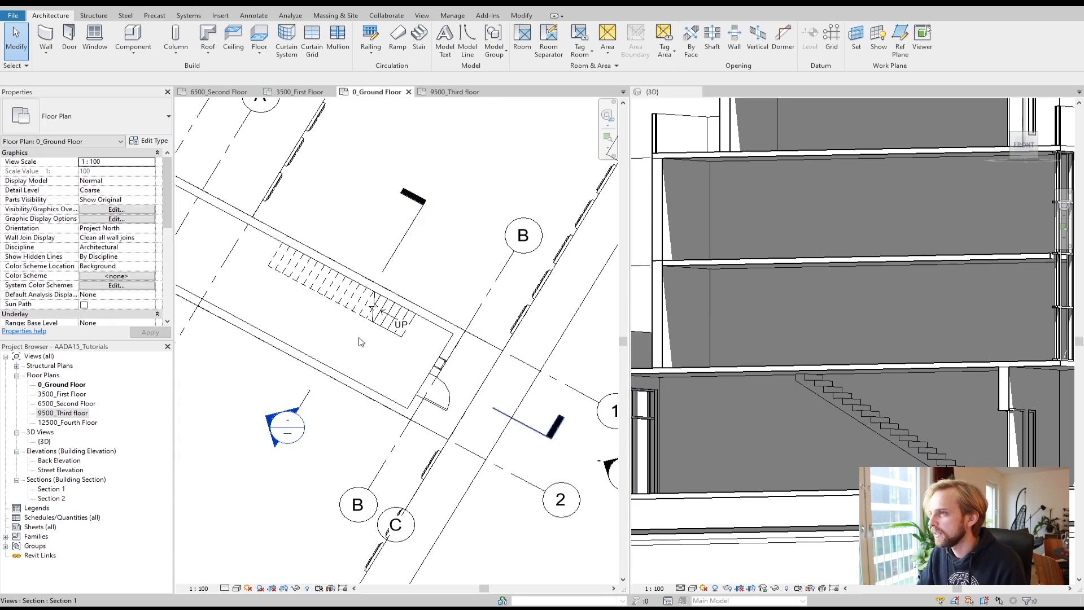
pyautogui.scroll(2, 358, 342)
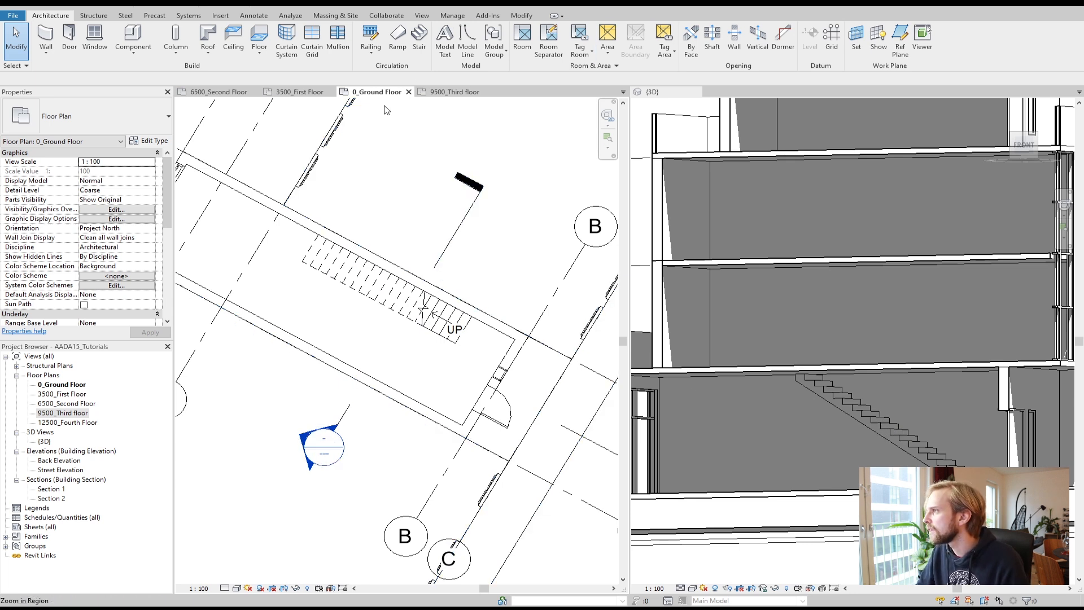
# Step: Start a wall using the Interior - 138mm Partition (1-hr) type beside the stair
pyautogui.click(46, 40)
pyautogui.click(90, 125)
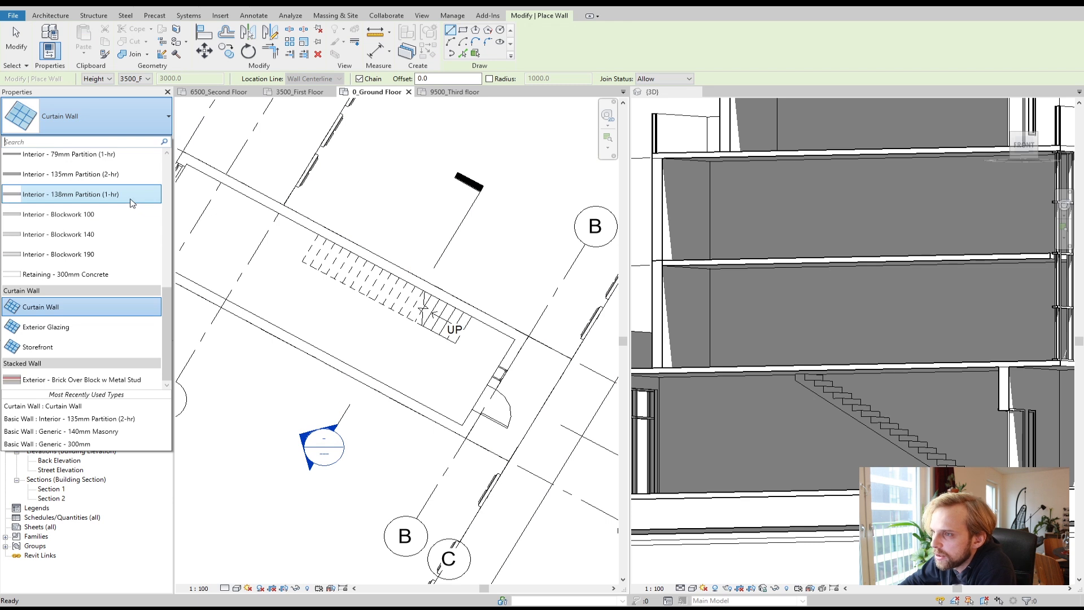
pyautogui.click(83, 197)
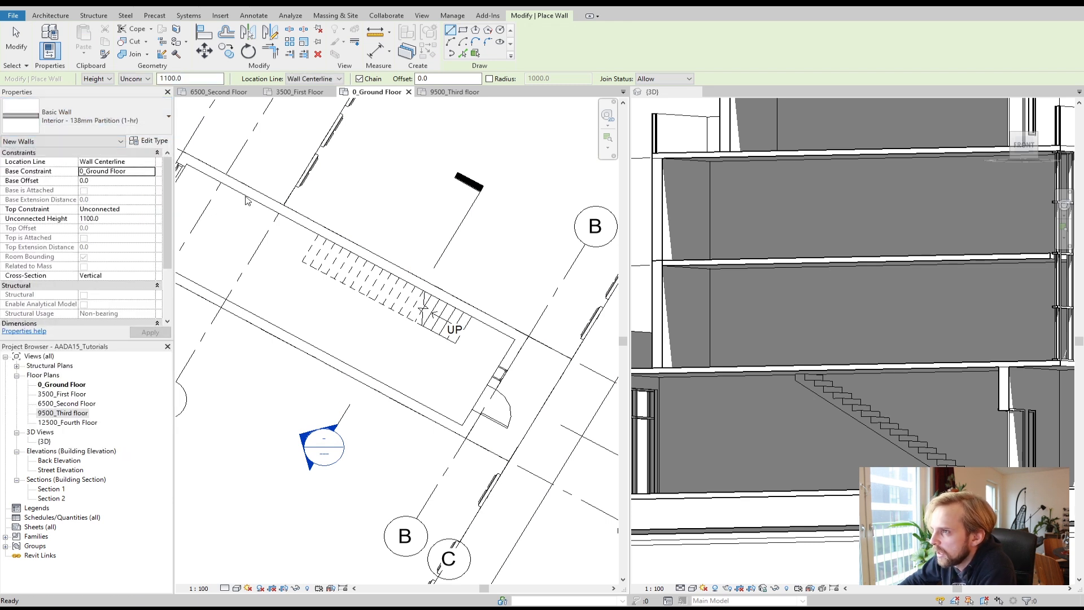
pyautogui.scroll(1, 459, 343)
pyautogui.click(455, 342)
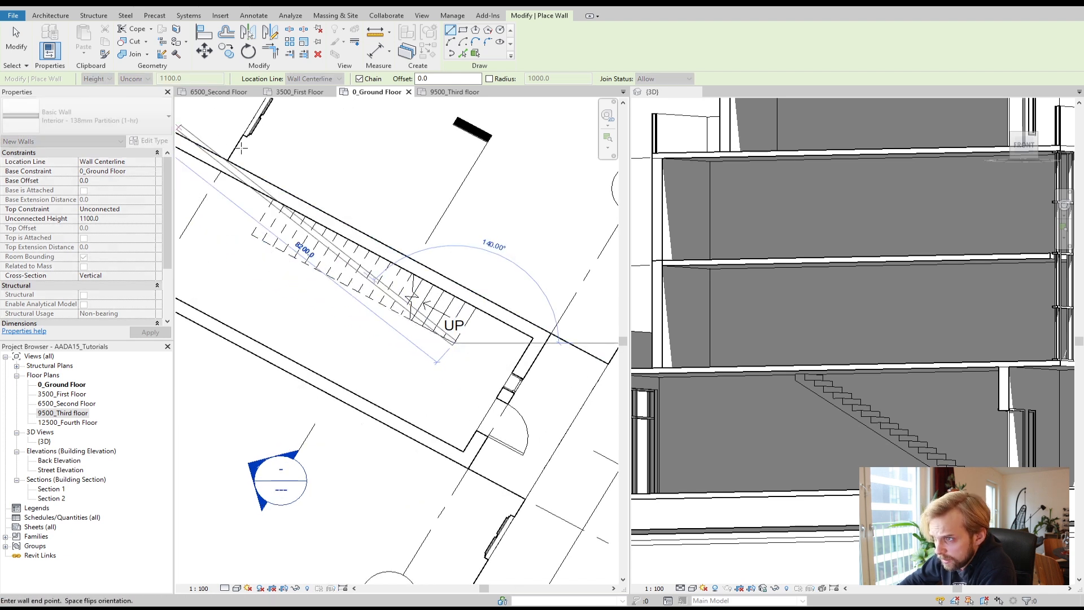
pyautogui.press('Escape')
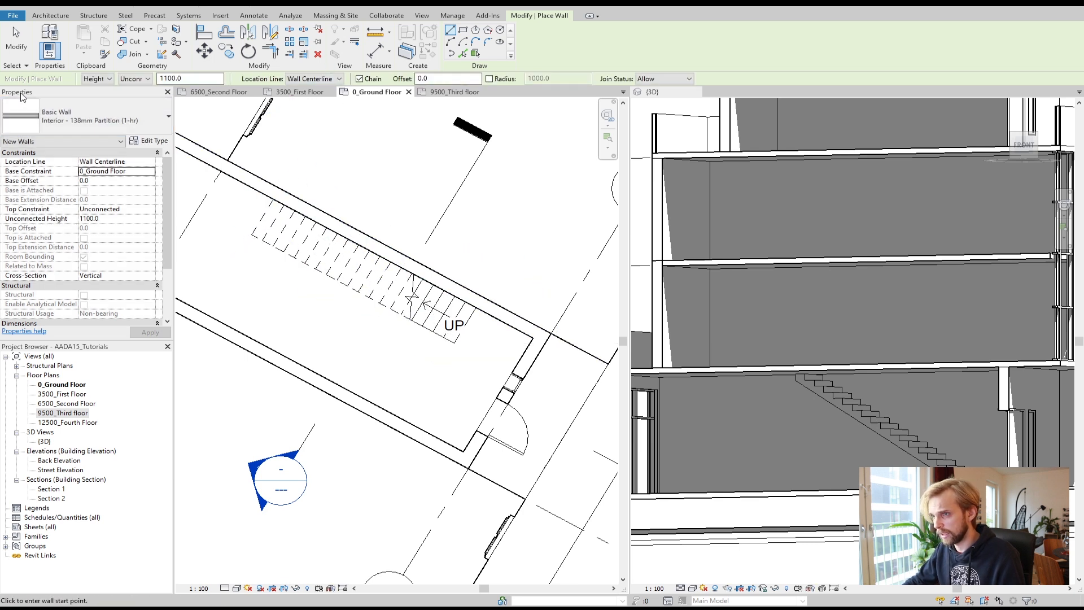
# Step: Try placing the wall with its location line set to Finish Face: Exterior
pyautogui.click(318, 80)
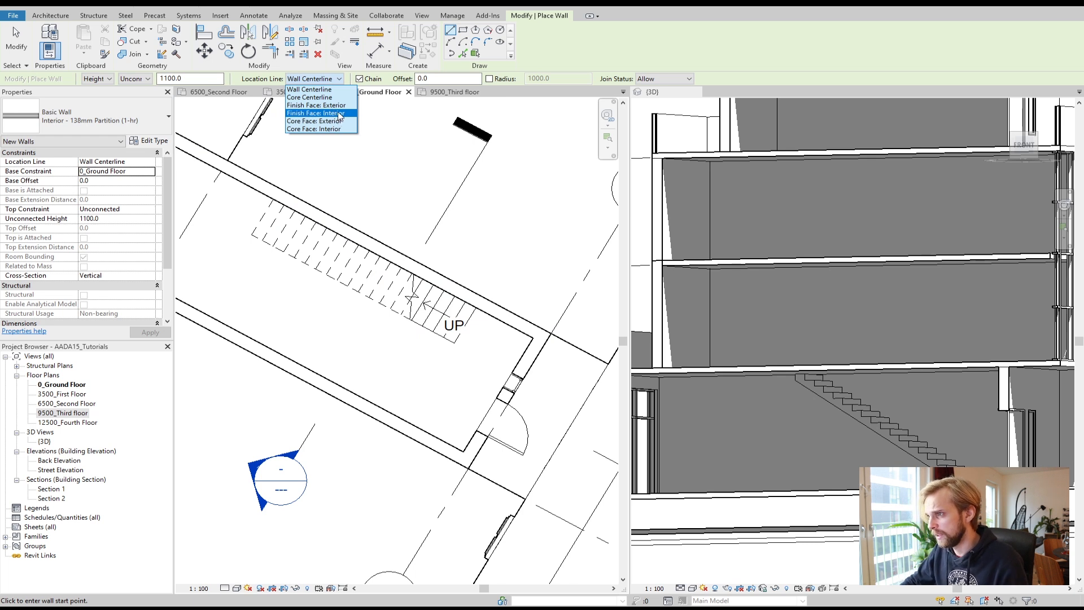
pyautogui.click(316, 105)
pyautogui.click(457, 342)
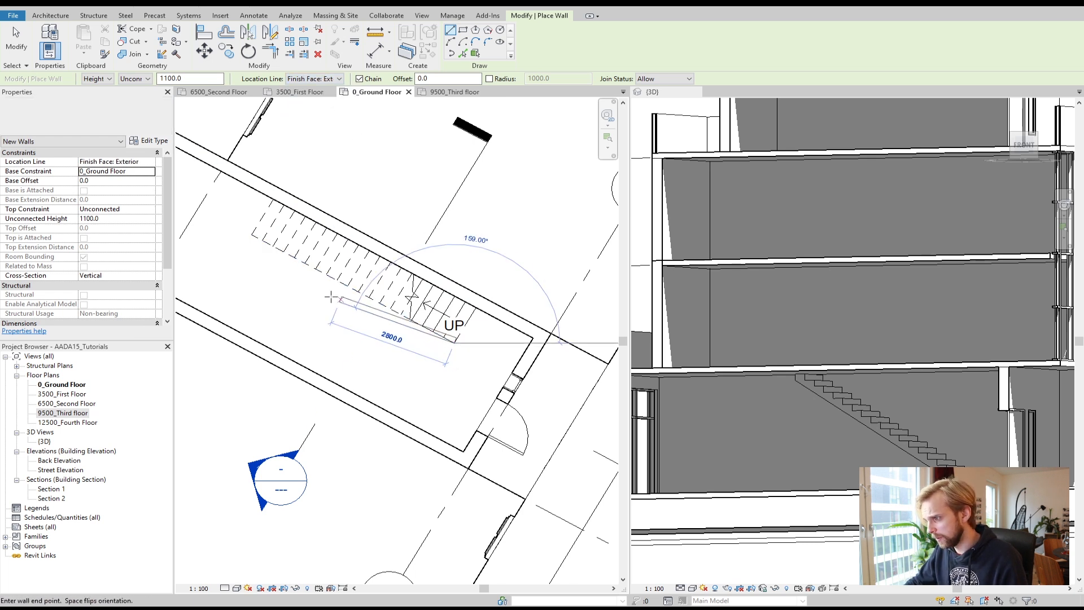
pyautogui.press('Escape')
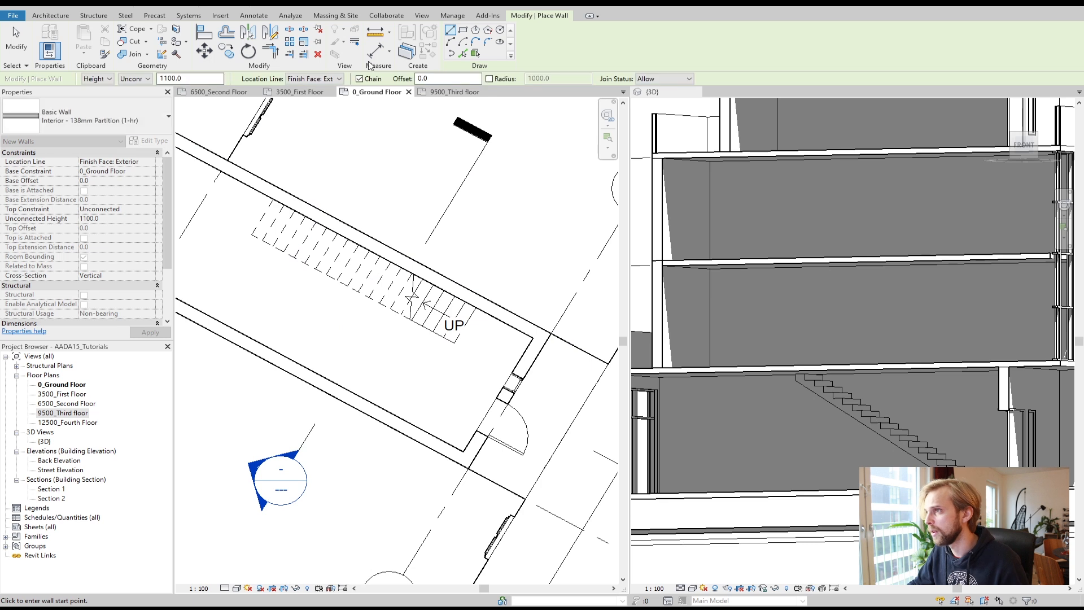
# Step: With location line Finish Face: Interior, draw a wall along the stair's open side and a short wall across its far end
pyautogui.click(313, 78)
pyautogui.click(310, 114)
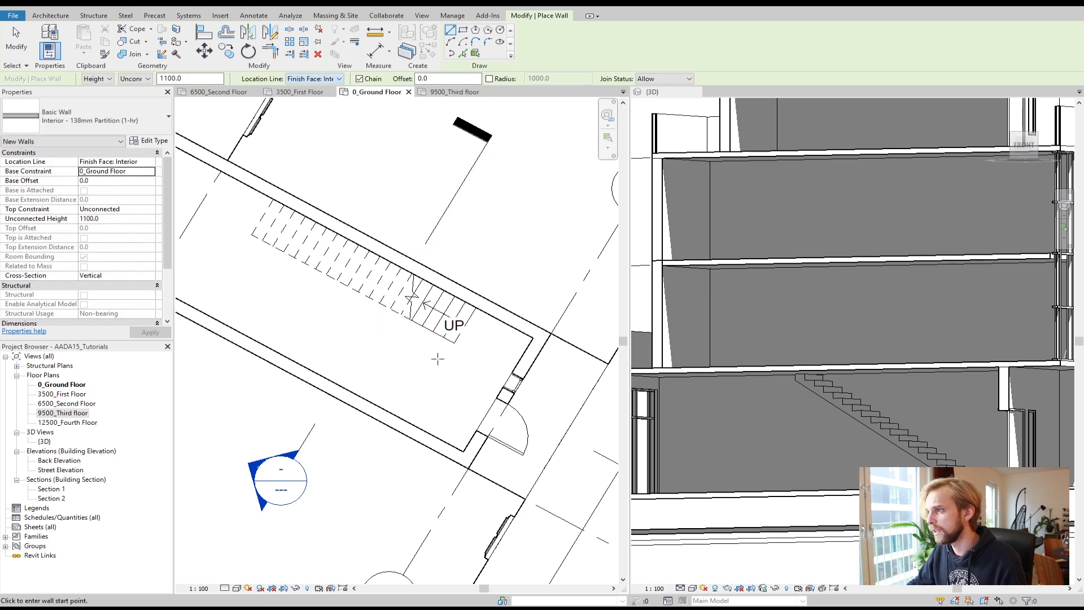
pyautogui.click(454, 342)
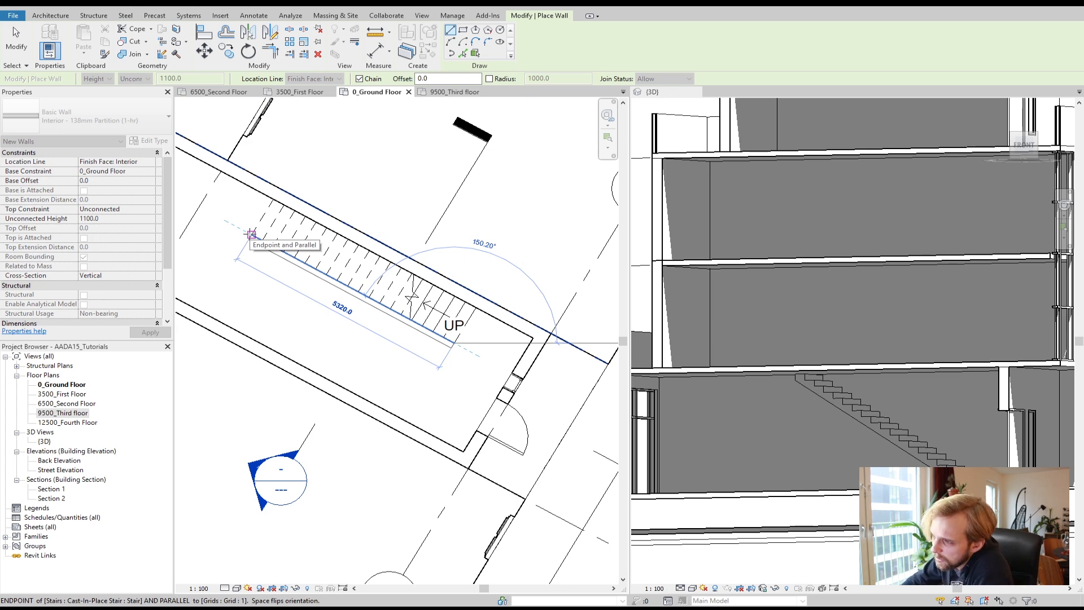
pyautogui.scroll(2, 252, 233)
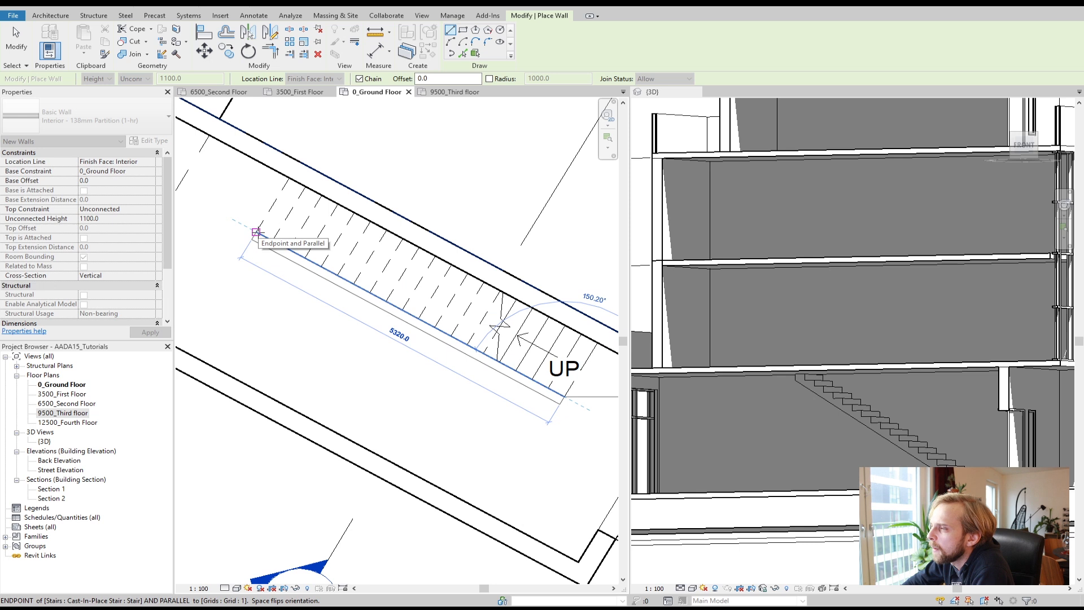
pyautogui.click(255, 232)
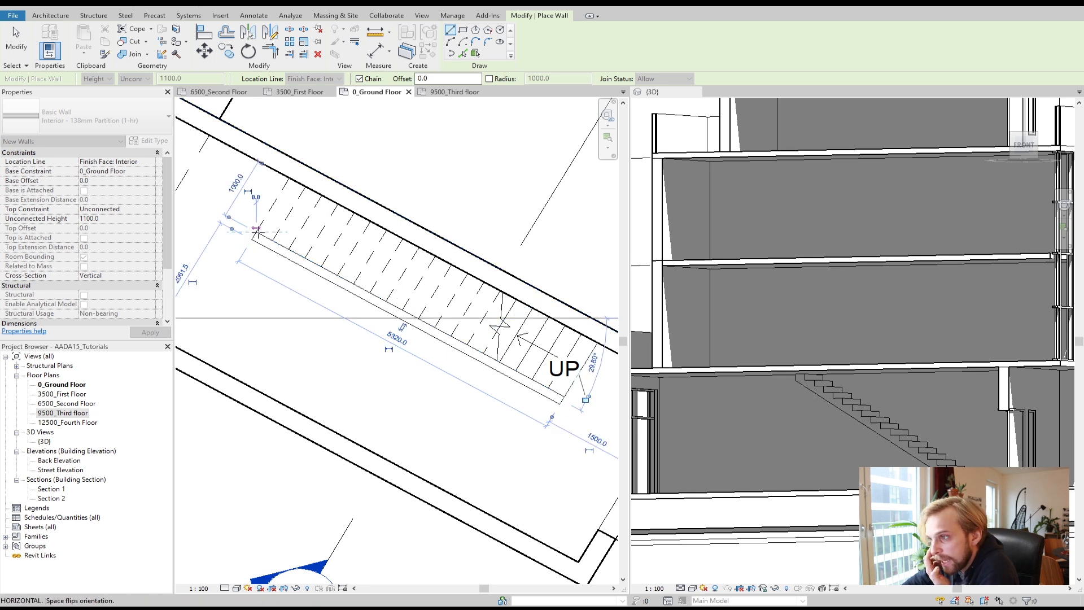
pyautogui.click(295, 170)
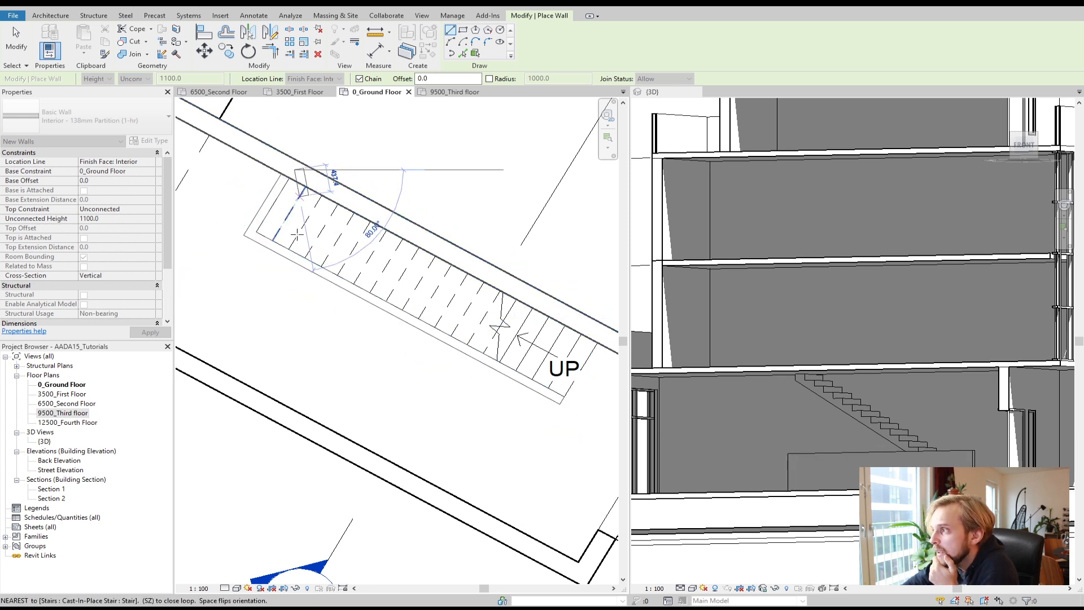
pyautogui.scroll(-1, 292, 288)
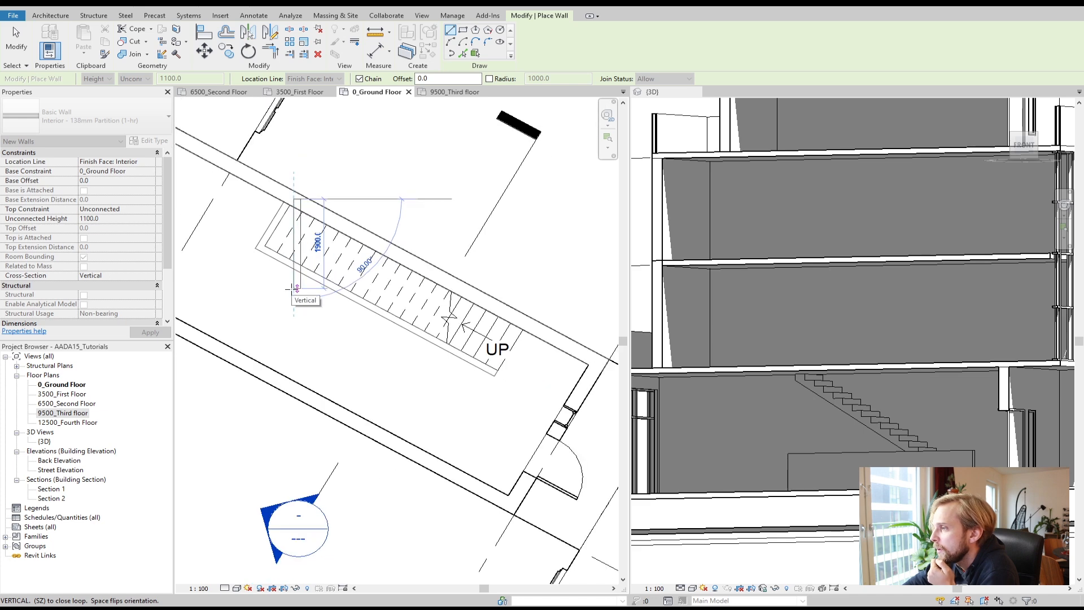
pyautogui.press('Escape')
pyautogui.press('Escape')
# Step: Set both new walls' top constraint to Up to level: 3500_First Floor with a top offset of -150 mm
pyautogui.scroll(1, 291, 287)
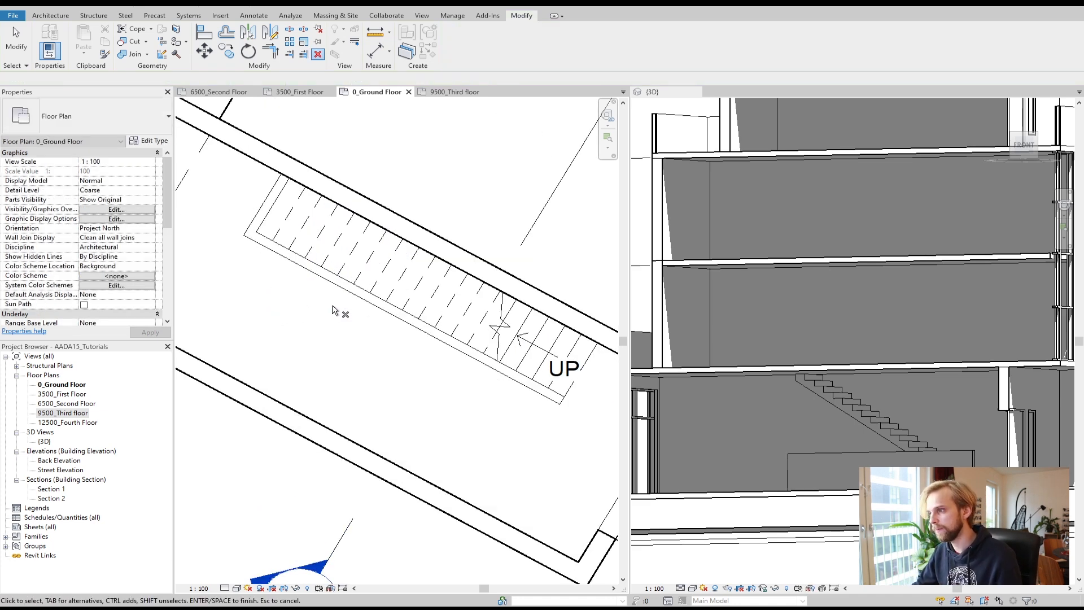
pyautogui.scroll(-2, 850, 434)
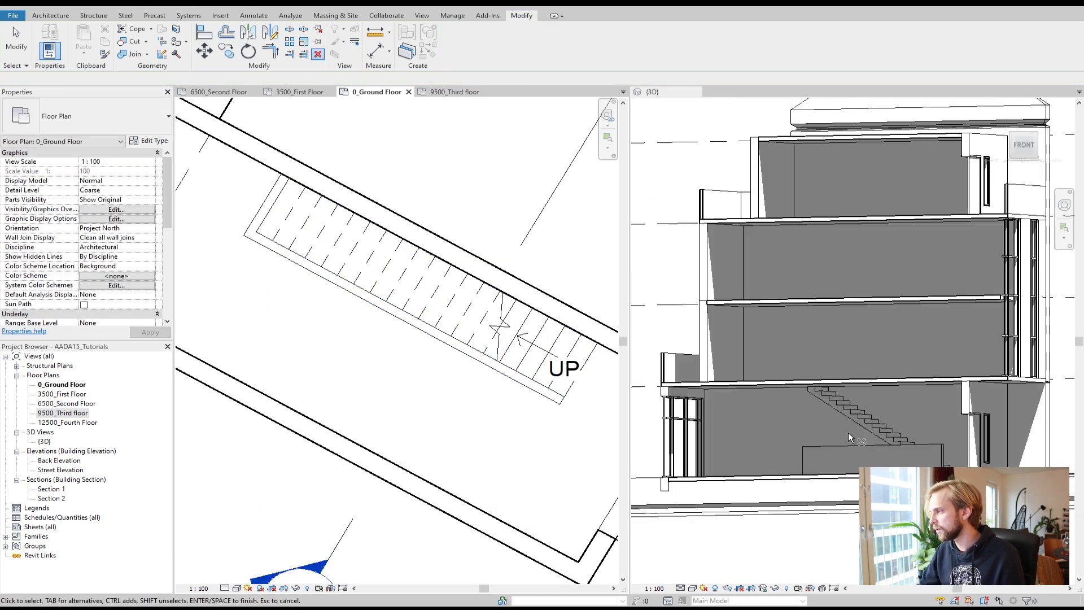
pyautogui.keyDown('shift'); pyautogui.moveTo(817, 479); pyautogui.dragTo(823, 476, button='middle'); pyautogui.keyUp('shift')
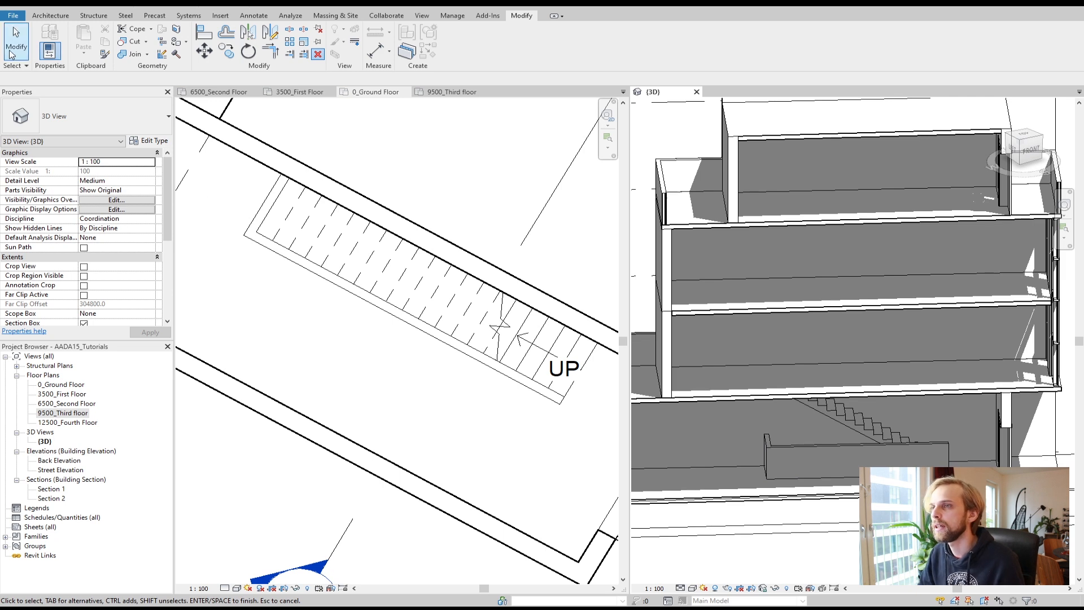
pyautogui.press('Escape')
pyautogui.click(255, 242)
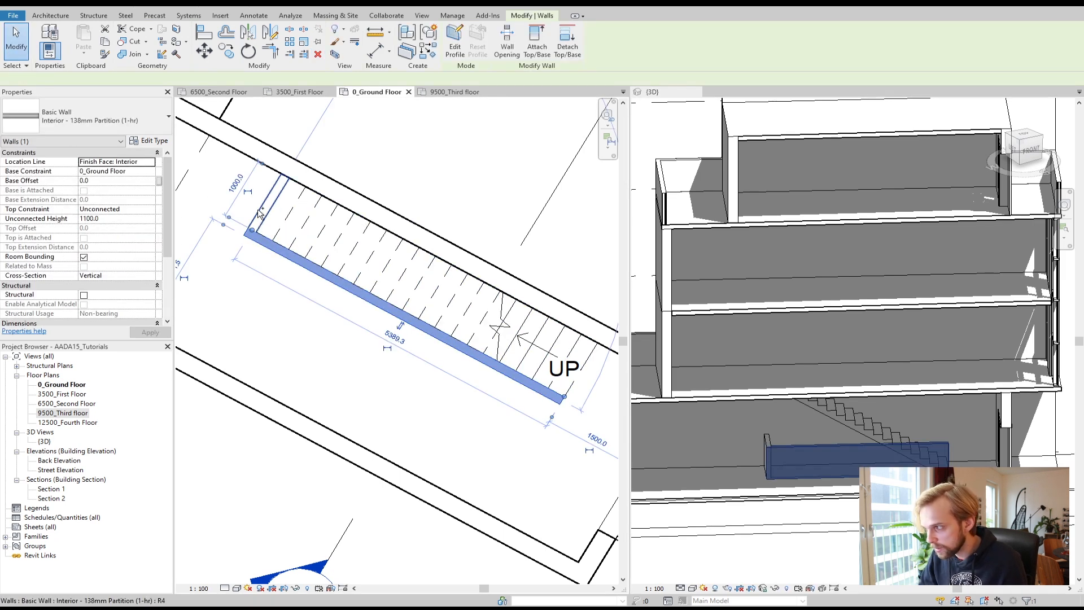
pyautogui.keyDown('ctrl'); pyautogui.click(260, 213); pyautogui.keyUp('ctrl')
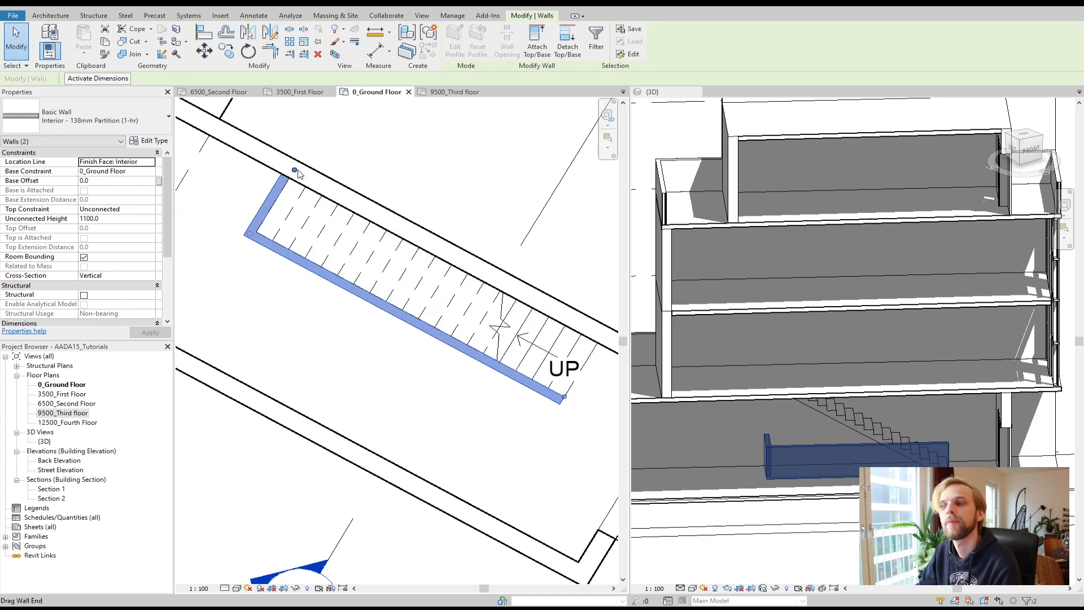
pyautogui.click(112, 210)
pyautogui.click(150, 209)
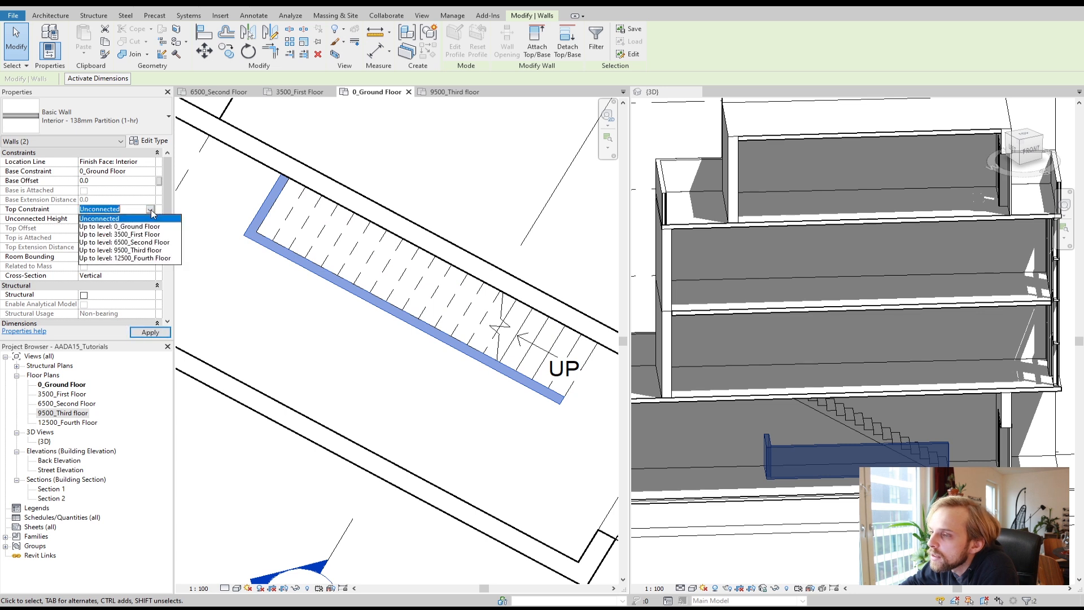
pyautogui.click(132, 234)
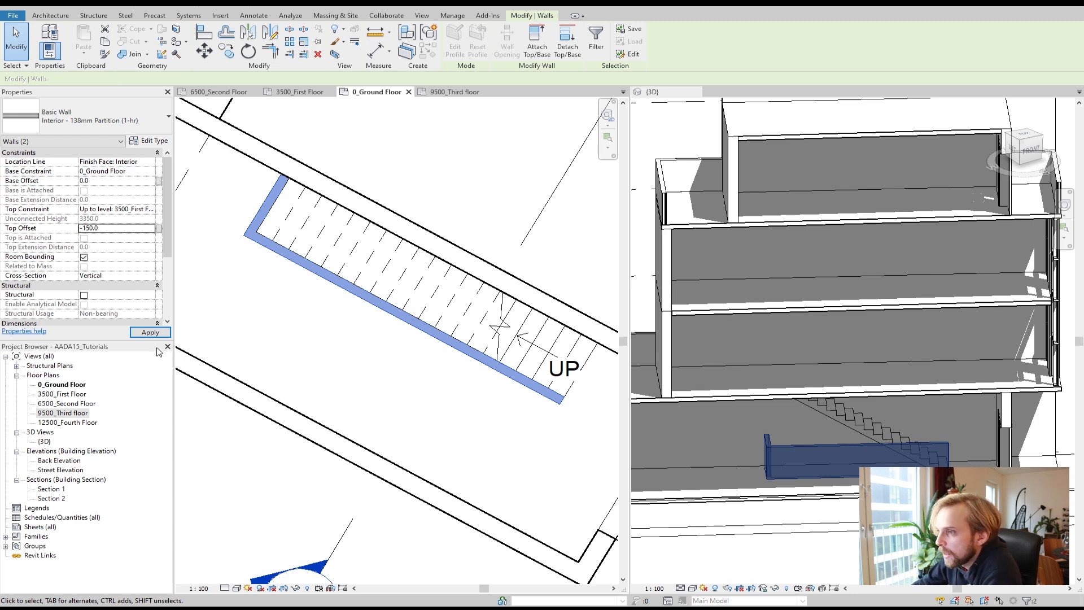
pyautogui.click(149, 334)
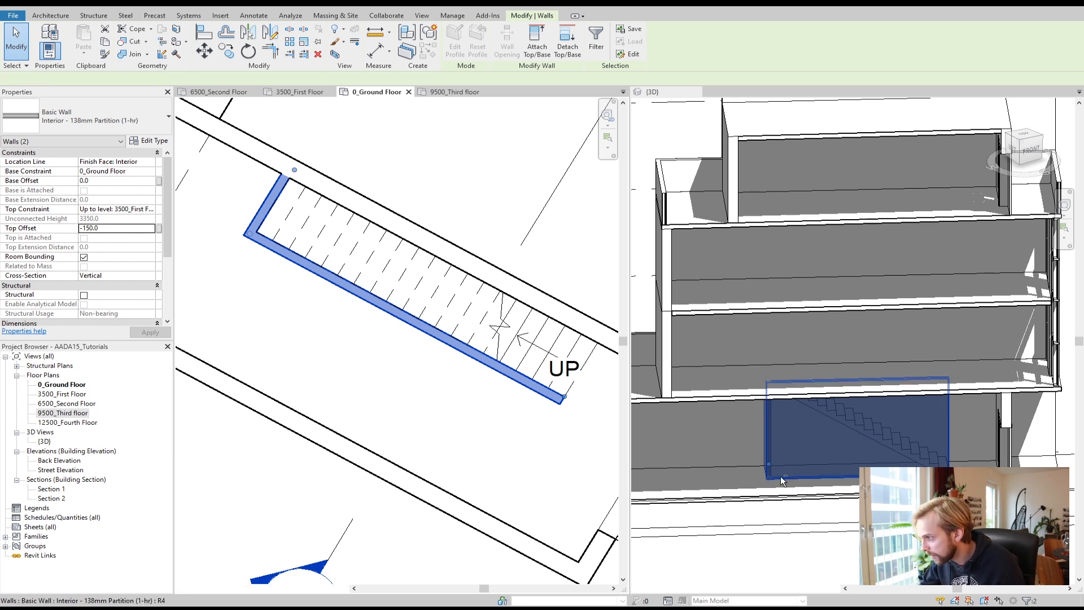
# Step: Inspect the new walls beside the stair in the 3D view
pyautogui.keyDown('shift'); pyautogui.moveTo(792, 506); pyautogui.dragTo(754, 491, button='middle'); pyautogui.keyUp('shift')
pyautogui.click(776, 541)
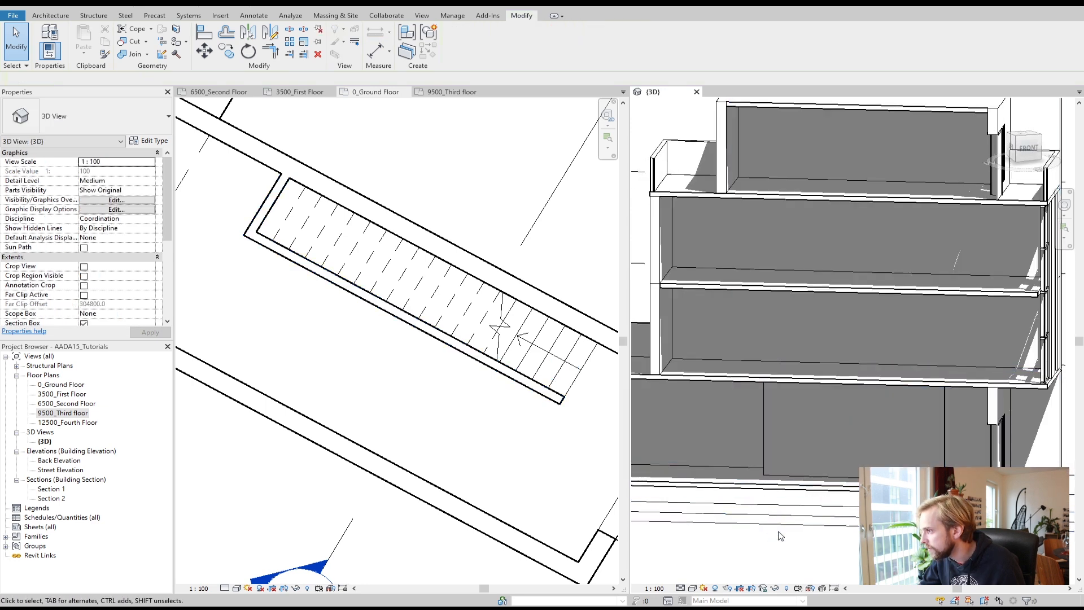
pyautogui.keyDown('shift'); pyautogui.moveTo(826, 434); pyautogui.dragTo(951, 441, button='middle'); pyautogui.keyUp('shift')
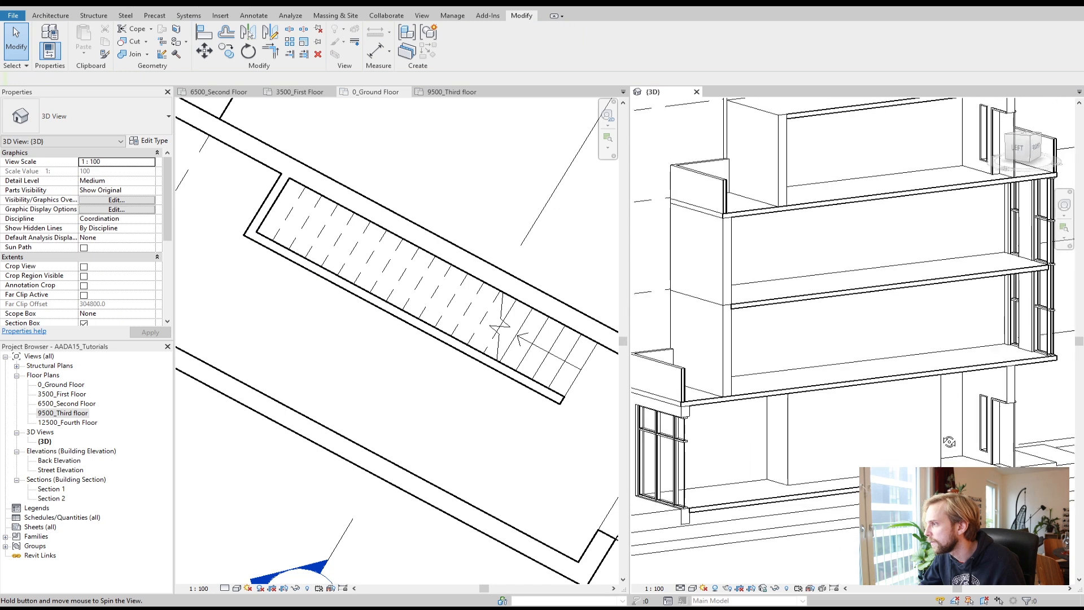
pyautogui.scroll(3, 843, 450)
pyautogui.moveTo(839, 449)
pyautogui.mouseDown(button='middle')
pyautogui.moveTo(796, 458)
pyautogui.moveTo(829, 426)
pyautogui.moveTo(617, 434)
pyautogui.moveTo(663, 439)
pyautogui.mouseUp(button='middle')
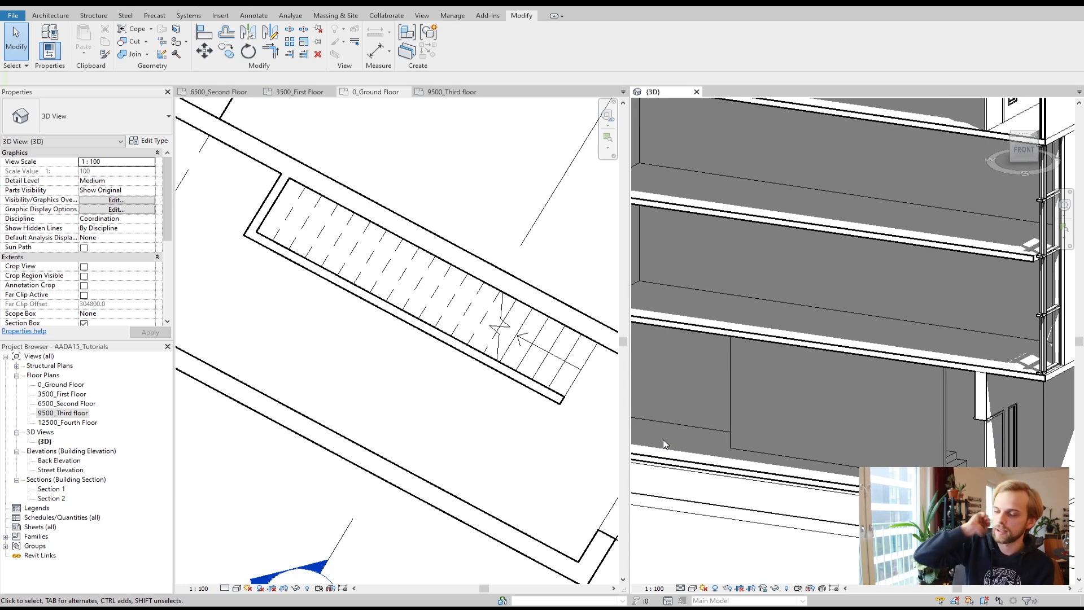
pyautogui.moveTo(766, 441)
pyautogui.keyDown('shift'); pyautogui.mouseDown(button='middle')
pyautogui.moveTo(740, 504)
pyautogui.moveTo(711, 511)
pyautogui.mouseUp(button='middle'); pyautogui.keyUp('shift')
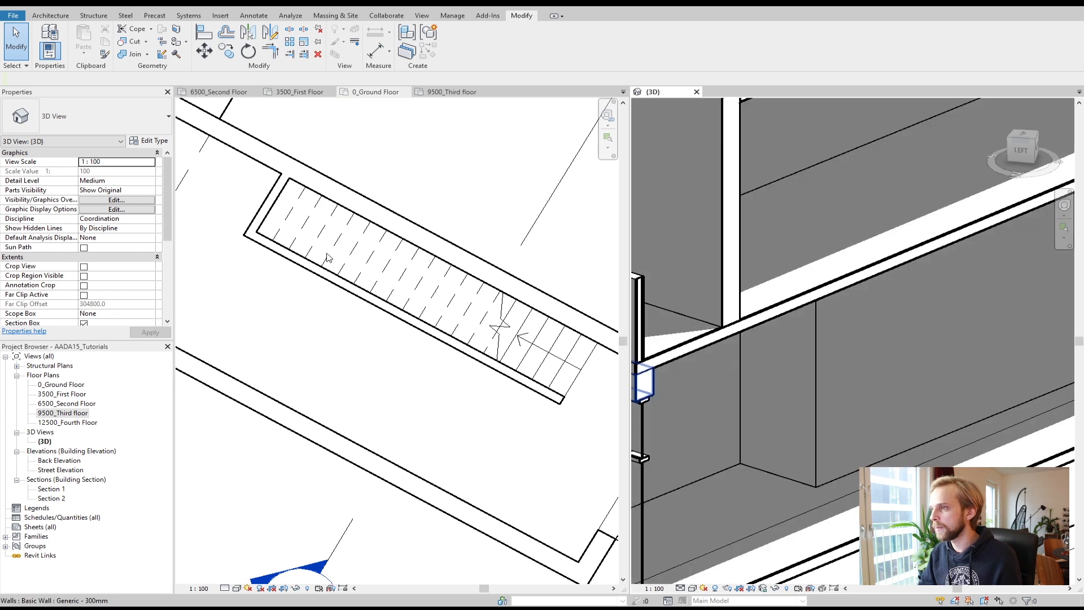
# Step: Place an M_Single-Flush 0915 x 2134mm door in the short wall at the stair's far end
pyautogui.click(54, 16)
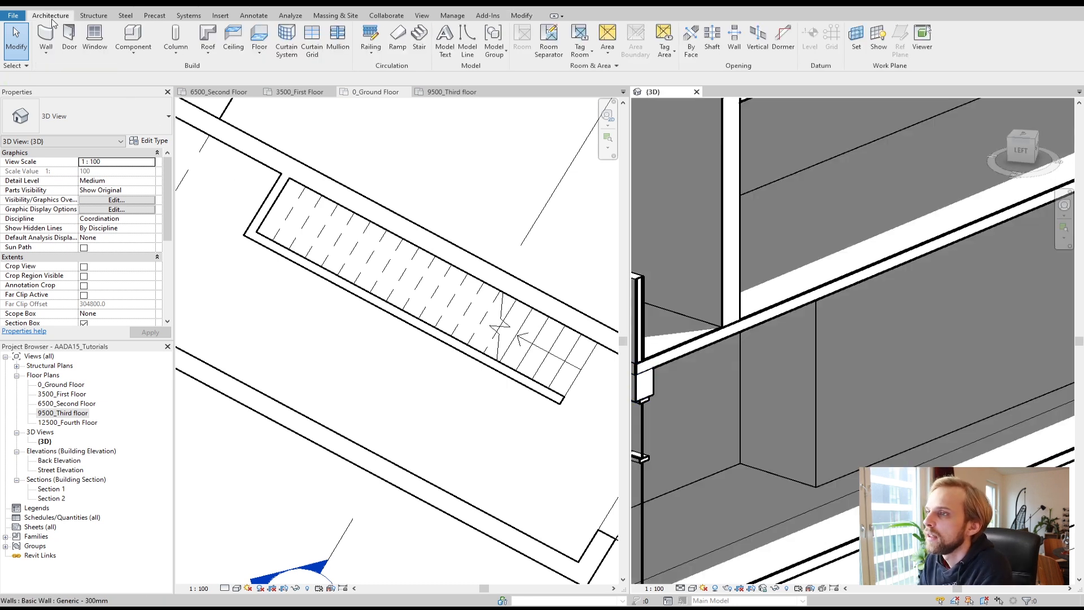
pyautogui.click(69, 35)
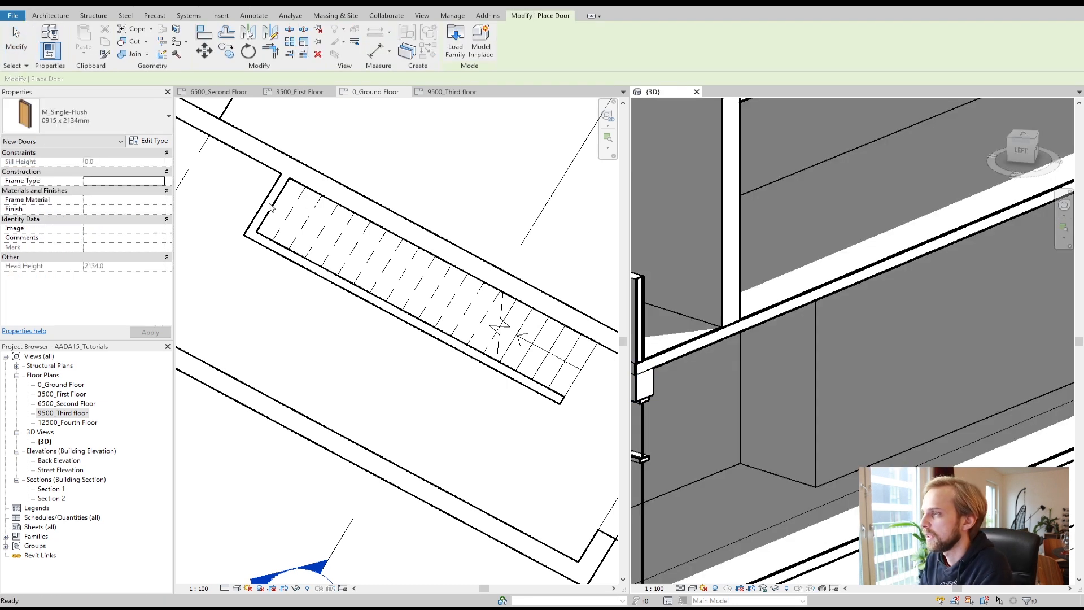
pyautogui.click(251, 209)
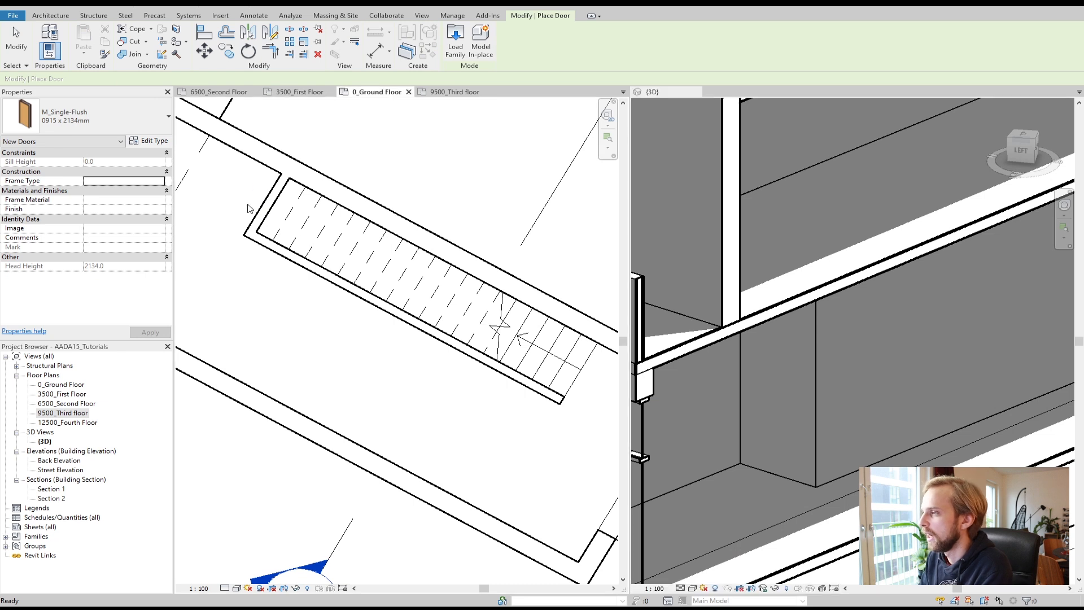
pyautogui.scroll(3, 252, 210)
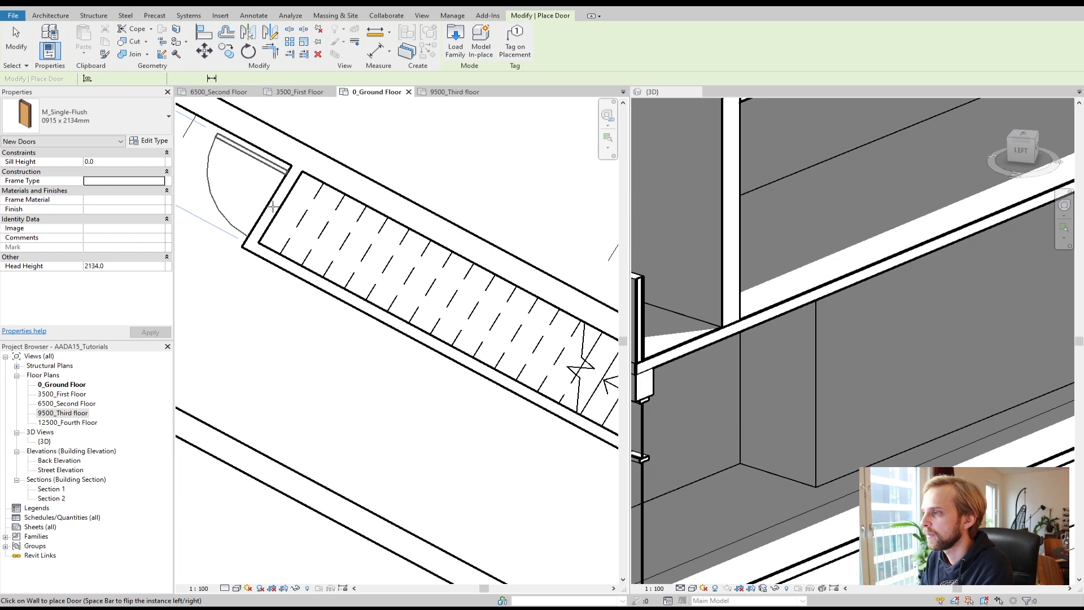
pyautogui.click(273, 206)
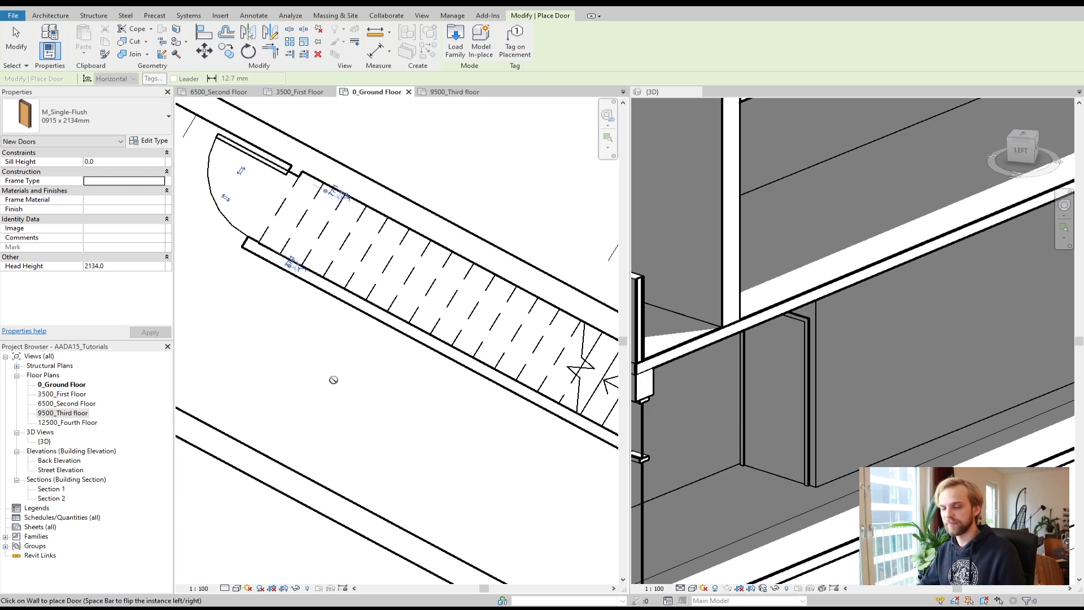
pyautogui.press('Escape')
pyautogui.press('Escape')
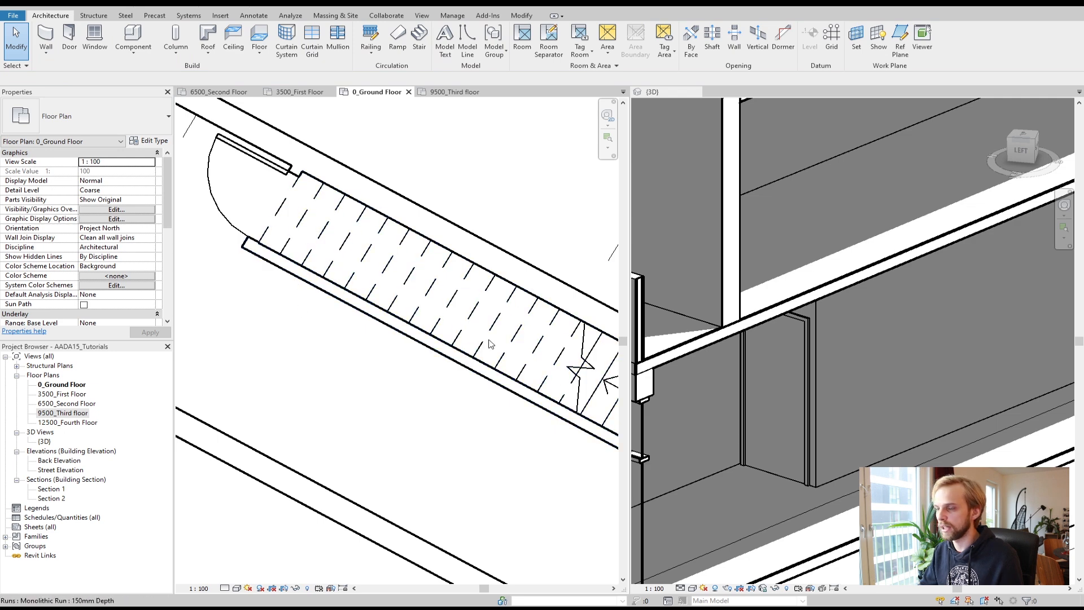
# Step: Examine the stair room with its new walls and door in the plan and 3D views
pyautogui.scroll(-4, 415, 367)
pyautogui.moveTo(439, 400); pyautogui.dragTo(441, 447, button='middle')
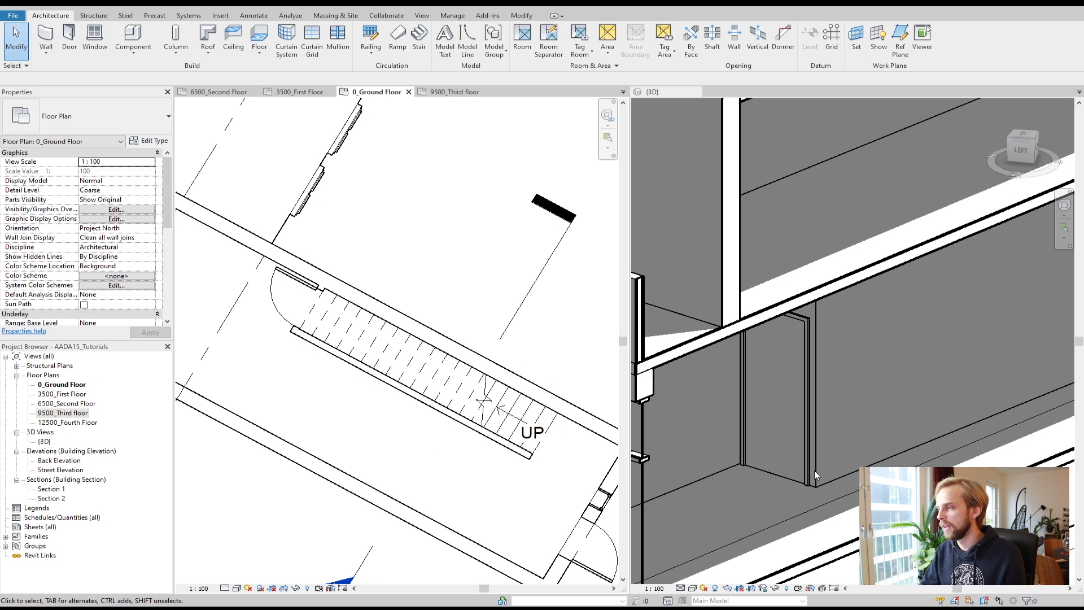
pyautogui.click(760, 448)
pyautogui.keyDown('shift'); pyautogui.moveTo(760, 447); pyautogui.dragTo(734, 409, button='middle'); pyautogui.keyUp('shift')
pyautogui.scroll(-5, 779, 384)
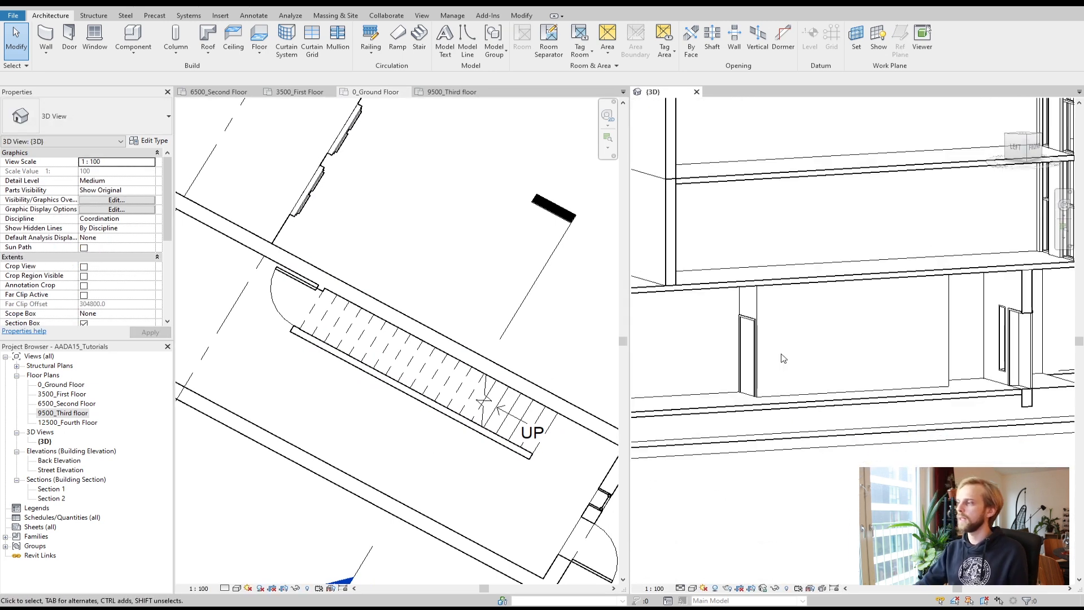
pyautogui.keyDown('shift'); pyautogui.moveTo(841, 376); pyautogui.dragTo(767, 390, button='middle'); pyautogui.keyUp('shift')
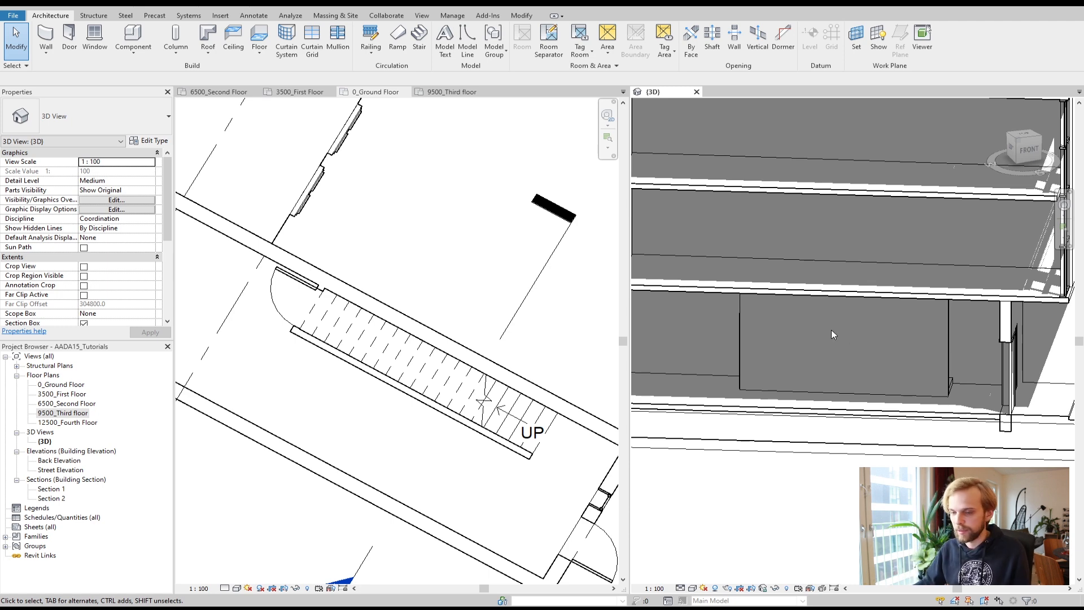
pyautogui.moveTo(825, 344)
pyautogui.mouseDown(button='middle')
pyautogui.moveTo(799, 367)
pyautogui.moveTo(757, 364)
pyautogui.moveTo(976, 394)
pyautogui.moveTo(971, 369)
pyautogui.moveTo(917, 327)
pyautogui.moveTo(811, 327)
pyautogui.mouseUp(button='middle')
pyautogui.scroll(2, 811, 326)
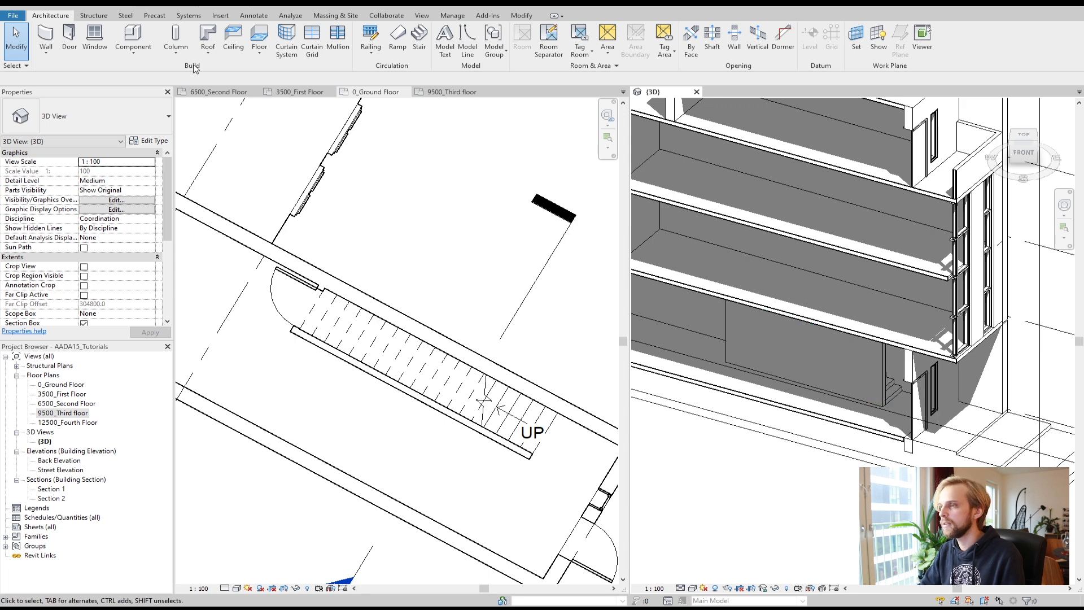
# Step: Open the 3500_First Floor plan and look over the area around the stair
pyautogui.click(300, 93)
pyautogui.scroll(-3, 368, 252)
pyautogui.scroll(-5, 362, 254)
pyautogui.scroll(7, 341, 257)
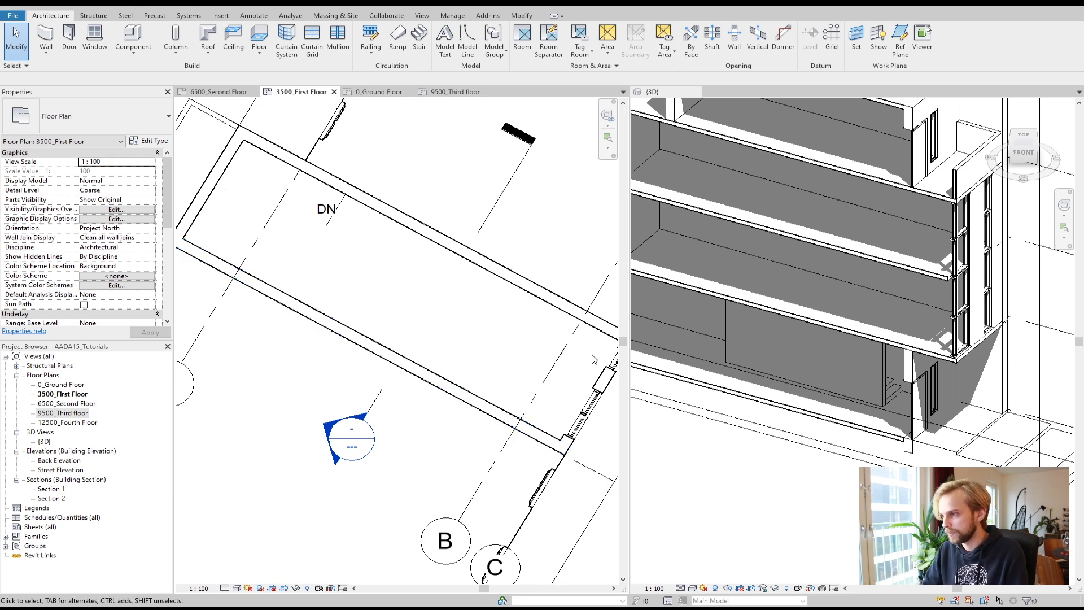
pyautogui.scroll(1, 582, 340)
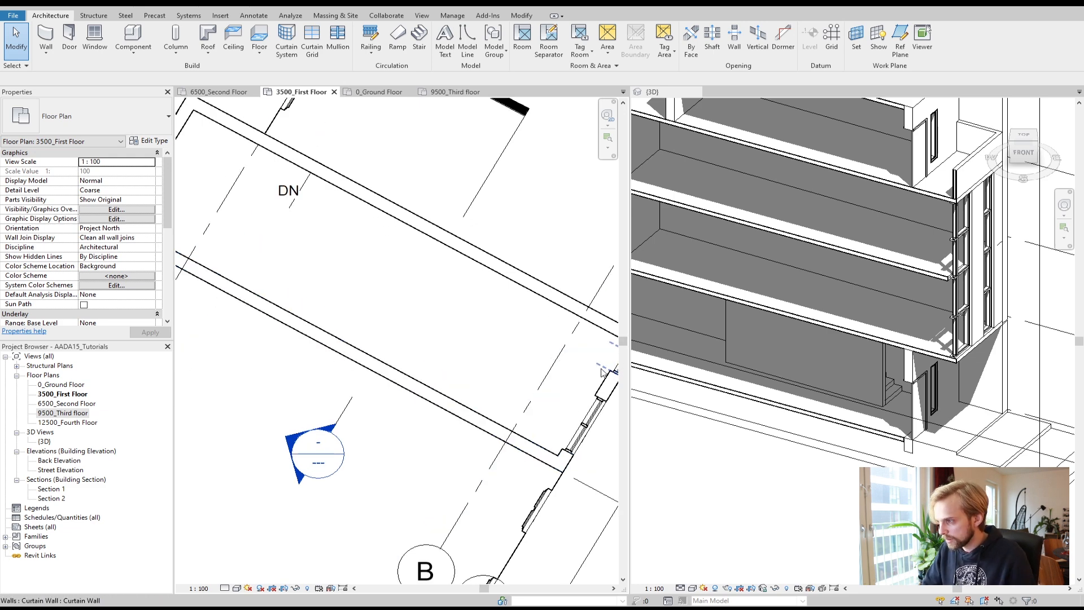
pyautogui.scroll(-1, 571, 363)
pyautogui.moveTo(506, 337); pyautogui.dragTo(415, 315, button='middle')
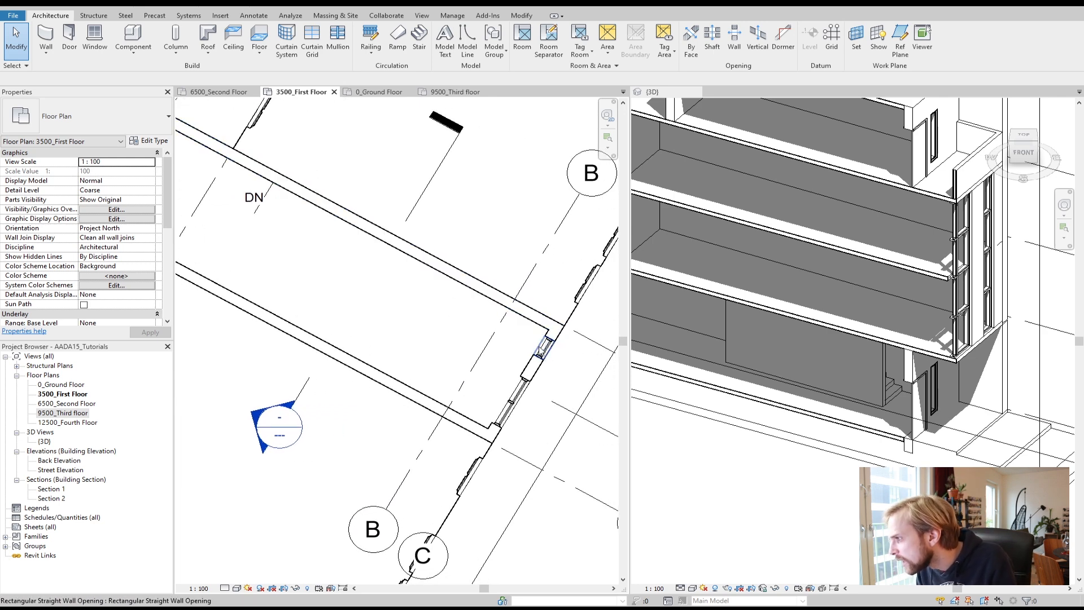
# Step: Select the first-floor slab above the stair and open its boundary for editing
pyautogui.click(877, 339)
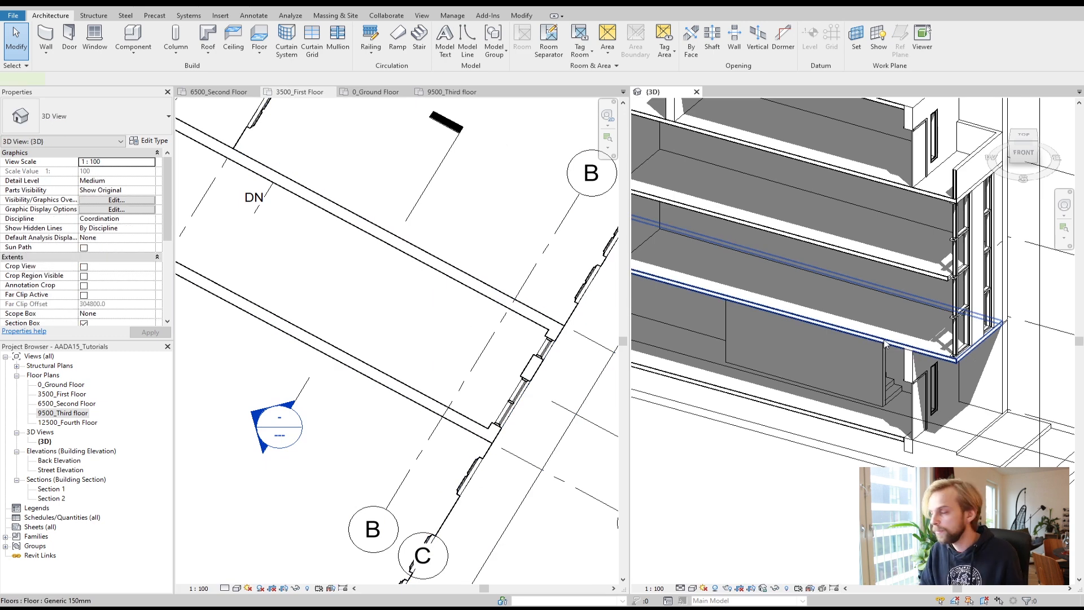
pyautogui.click(884, 342)
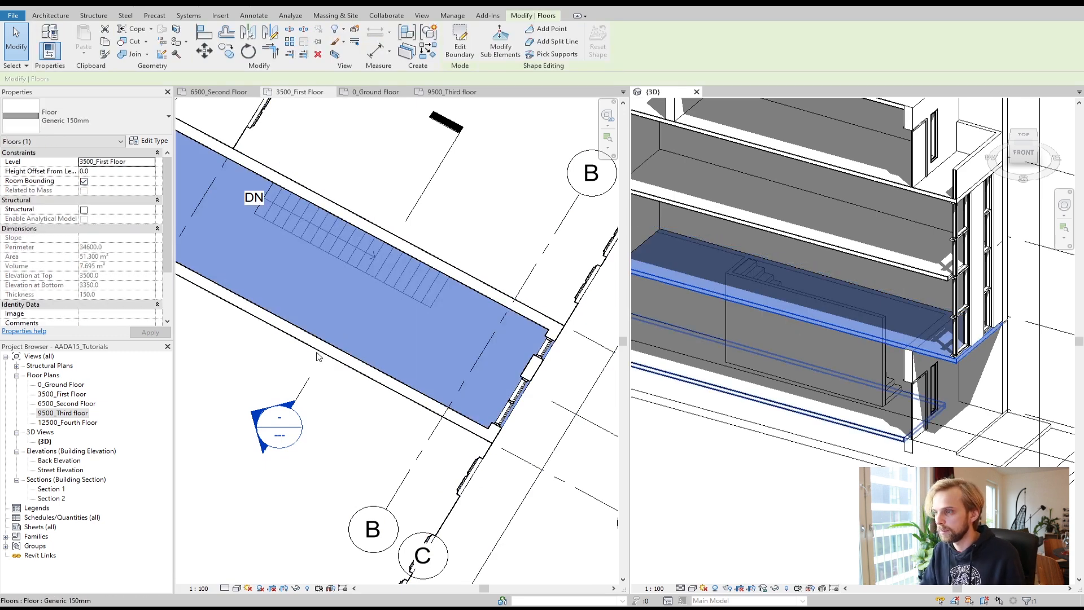
pyautogui.click(395, 312)
pyautogui.scroll(-2, 396, 311)
pyautogui.scroll(3, 333, 308)
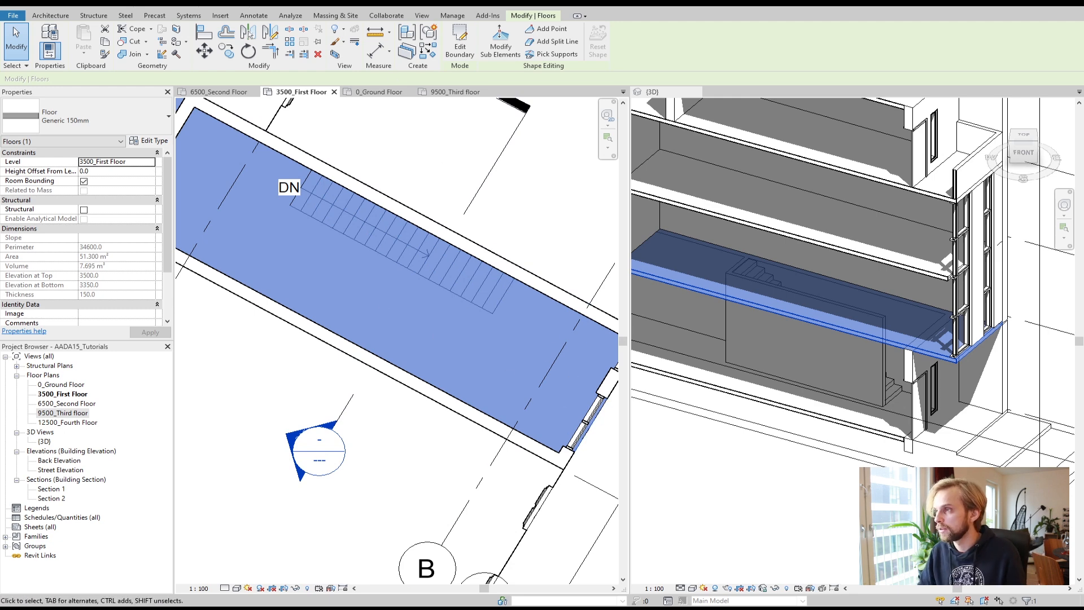
pyautogui.click(466, 53)
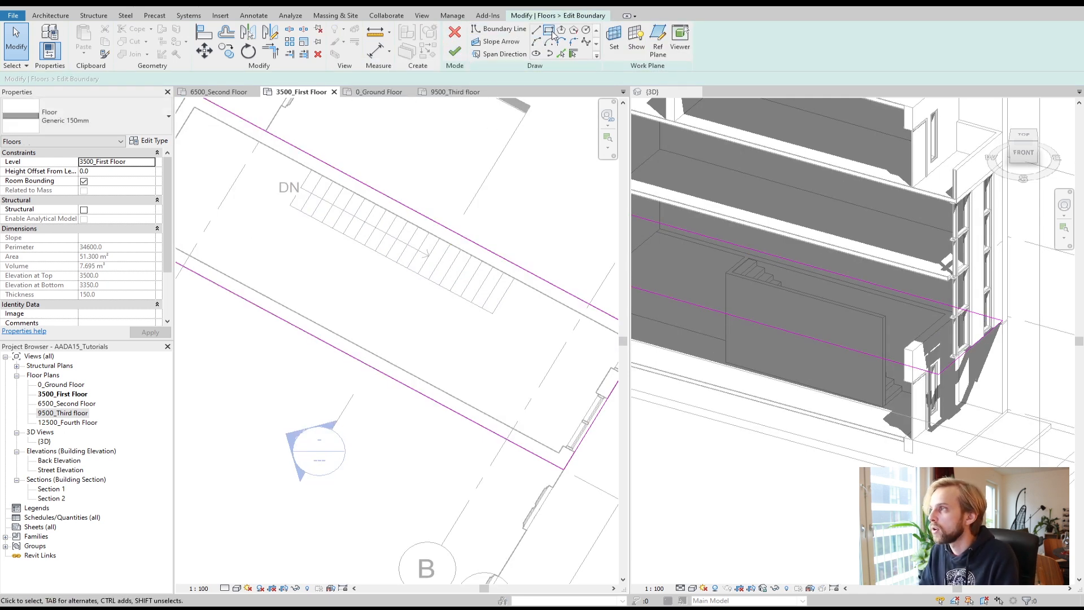
# Step: Sketch a circular opening of about 1172 mm radius over the stair and finish the slab without attaching walls
pyautogui.scroll(-1, 359, 261)
pyautogui.scroll(-1, 258, 219)
pyautogui.moveTo(326, 230); pyautogui.dragTo(326, 283, button='middle')
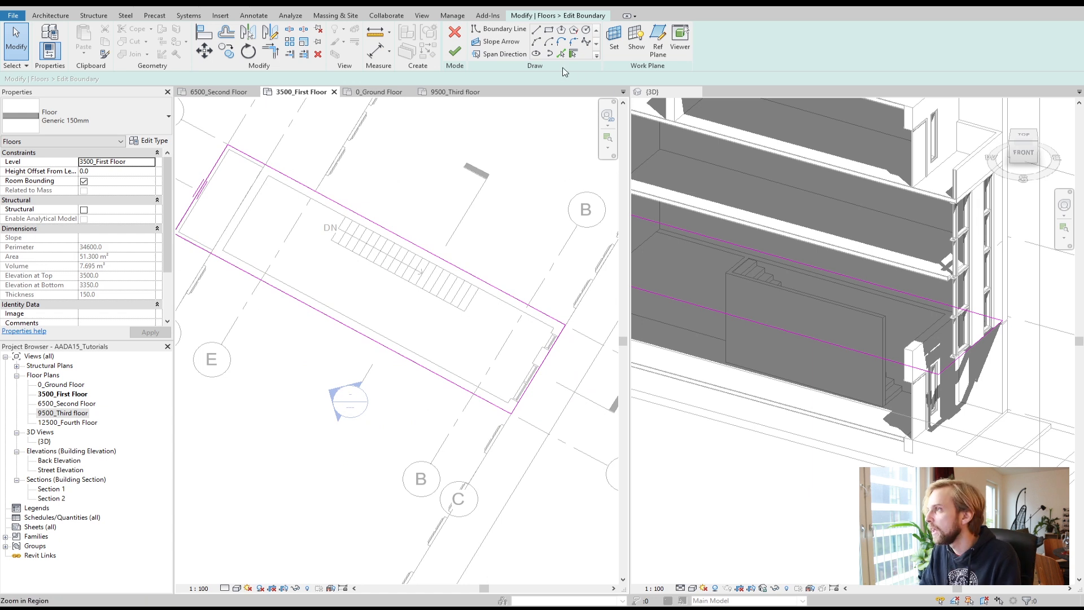
pyautogui.click(585, 29)
pyautogui.click(344, 269)
pyautogui.click(369, 247)
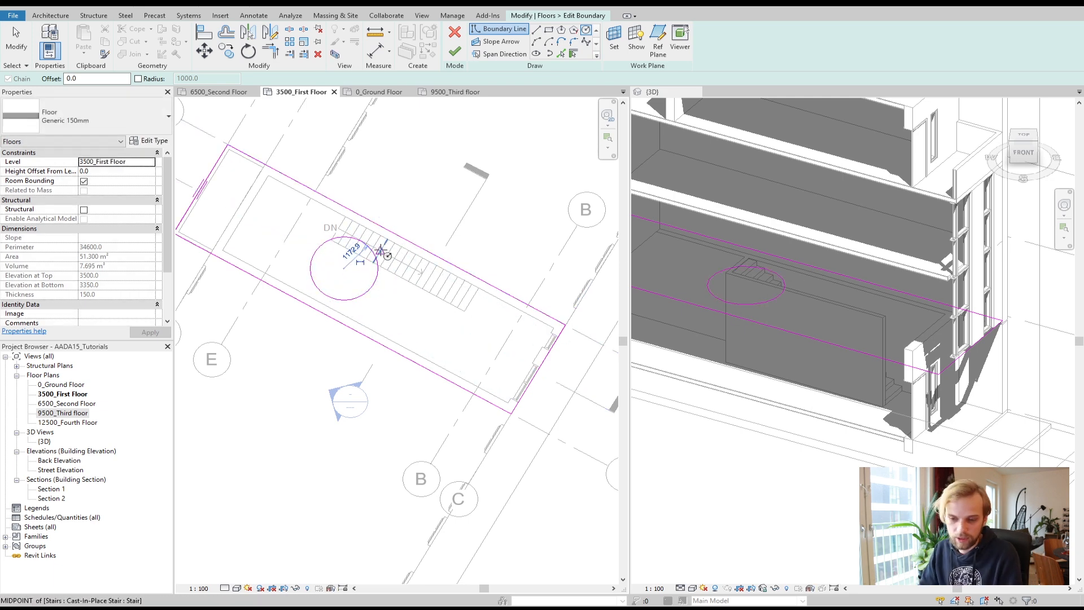
pyautogui.click(455, 52)
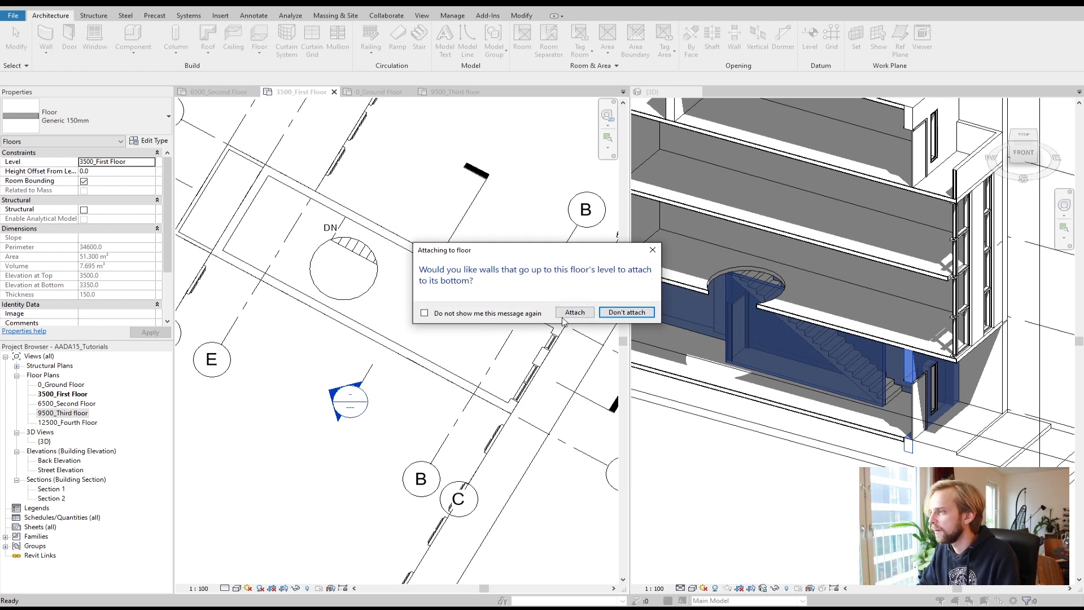
pyautogui.click(627, 312)
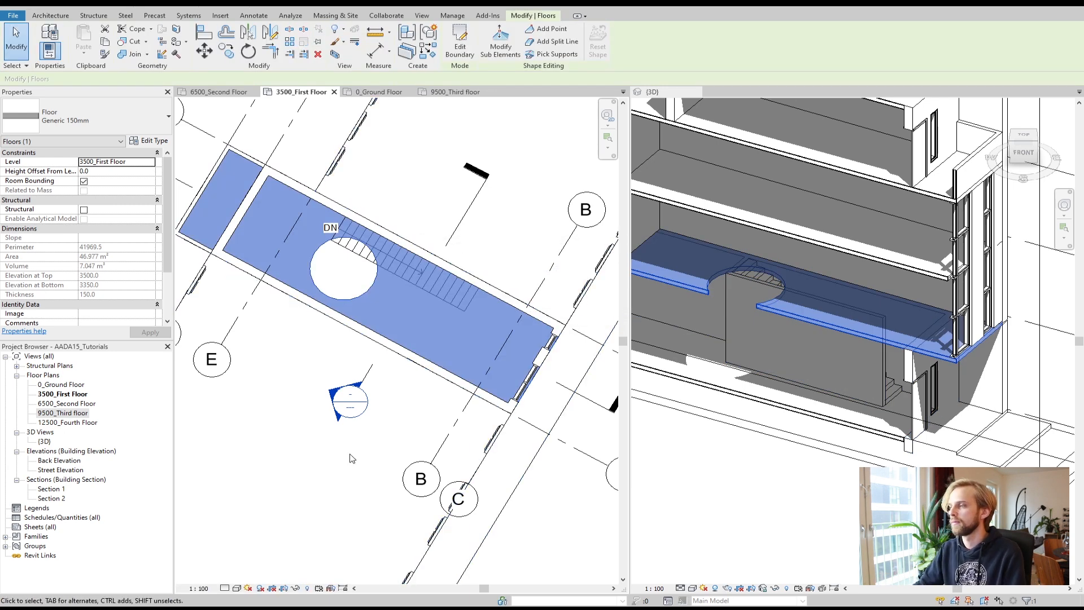
# Step: Reopen the first-floor slab's boundary sketch and delete the circular opening
pyautogui.click(352, 458)
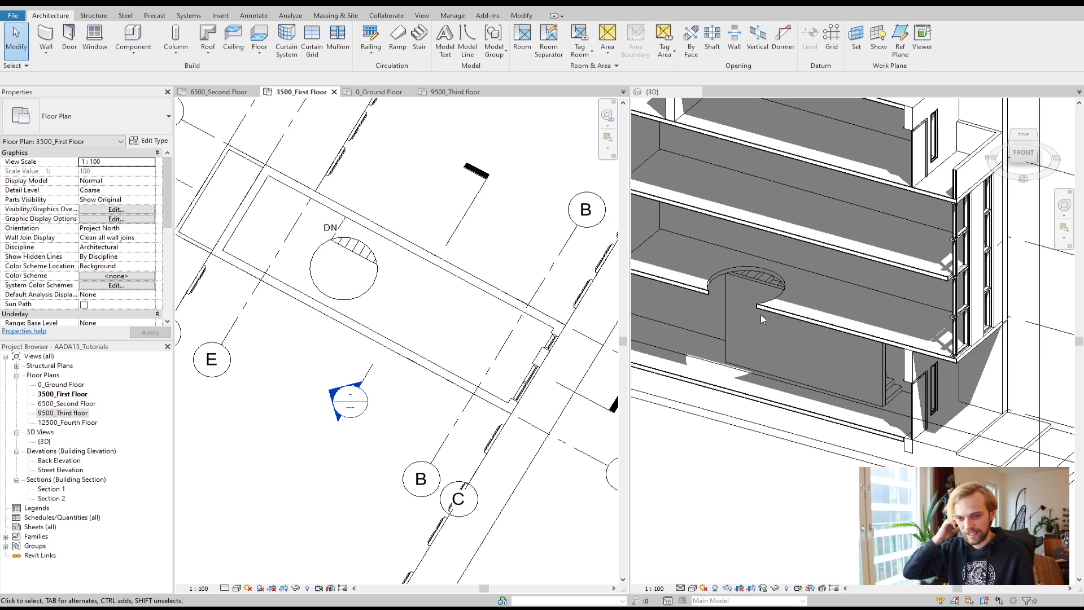
pyautogui.click(364, 293)
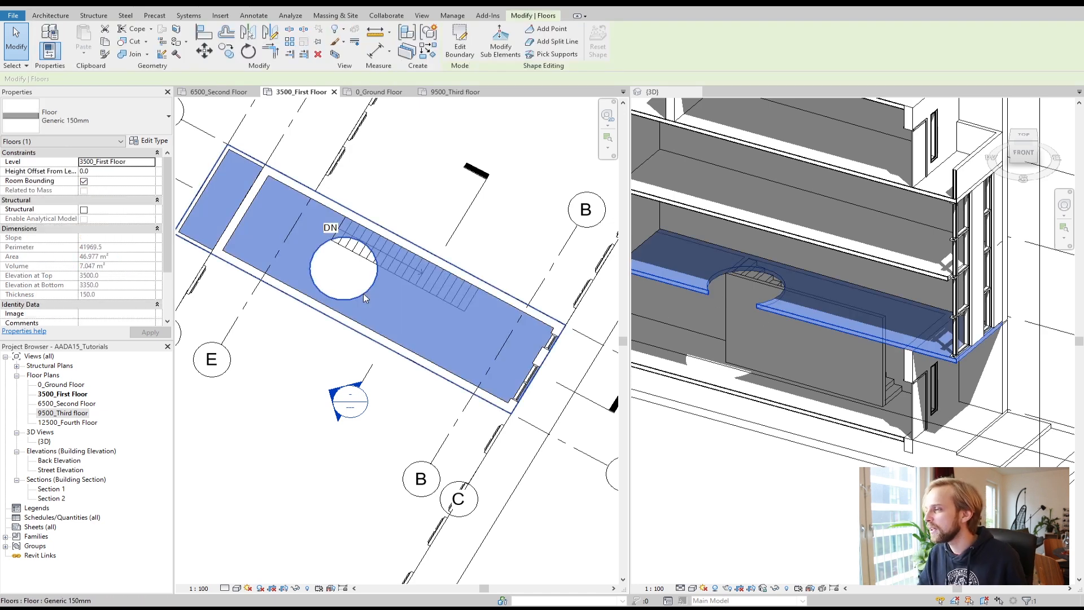
pyautogui.click(279, 405)
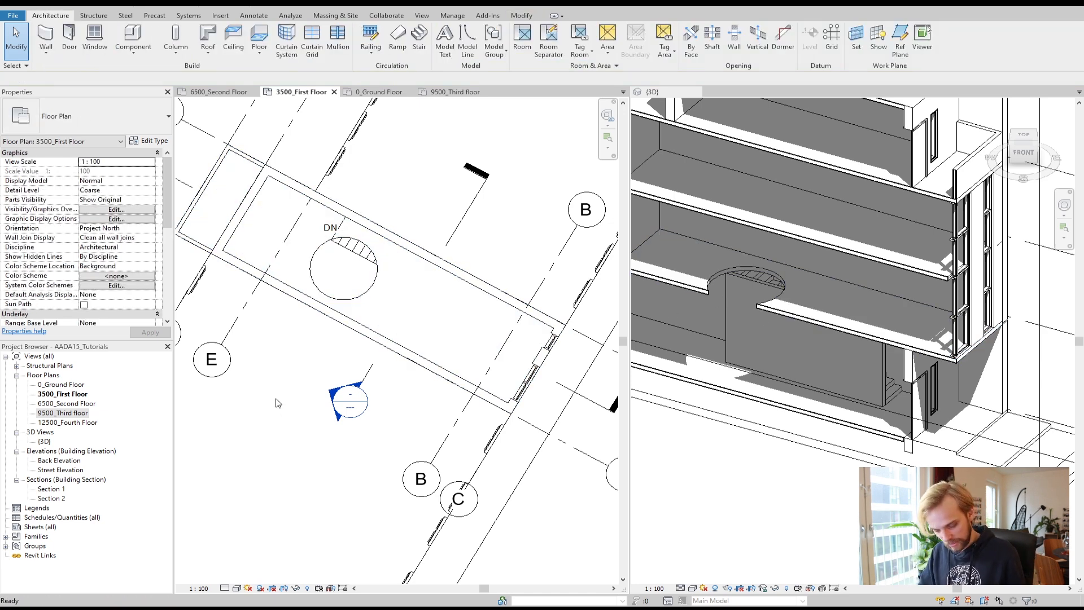
pyautogui.doubleClick(361, 330)
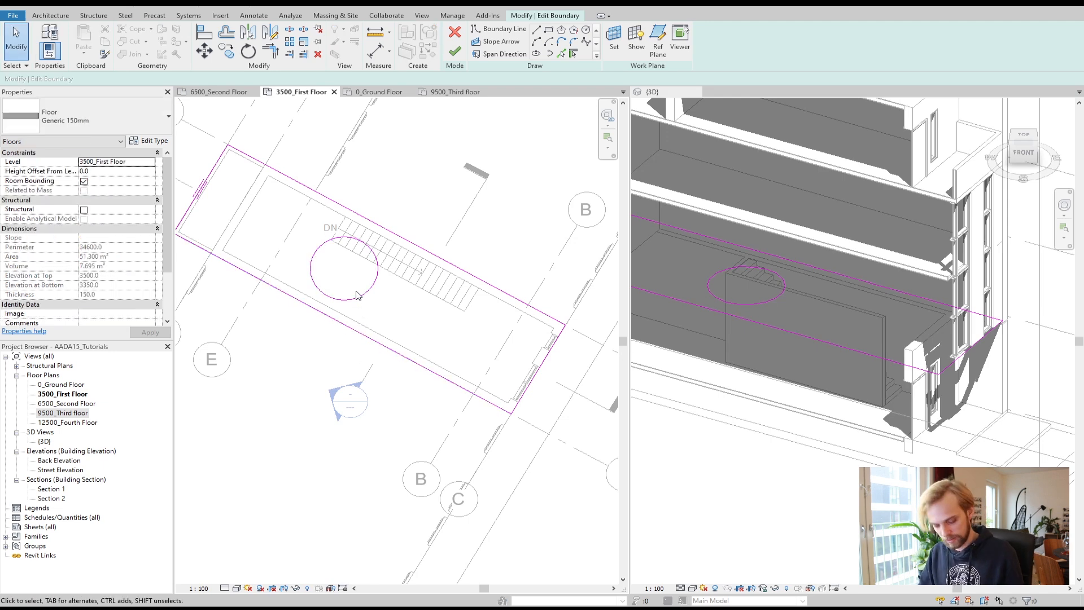
pyautogui.click(357, 295)
pyautogui.press('Delete')
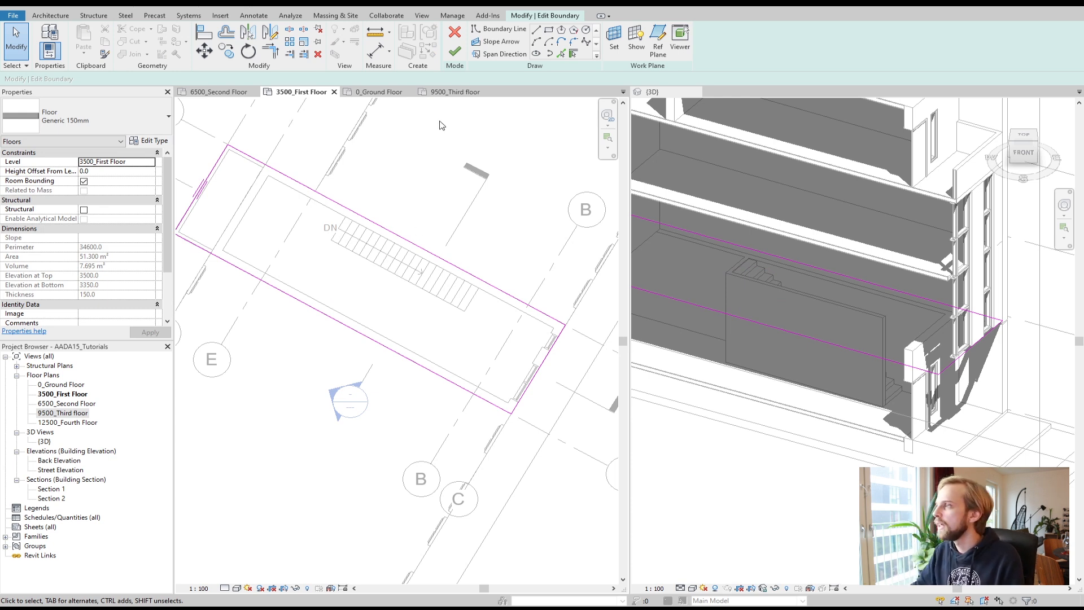
# Step: Sketch a rectangular opening about 3200 mm long over the stair's upper run, finish the slab and attach the walls
pyautogui.scroll(2, 349, 209)
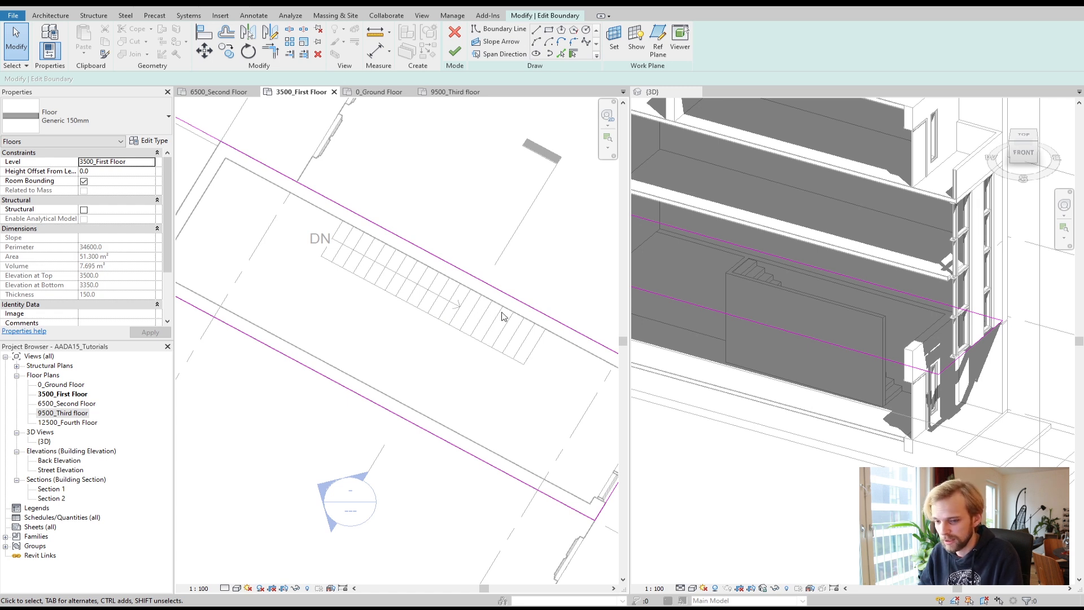
pyautogui.click(537, 32)
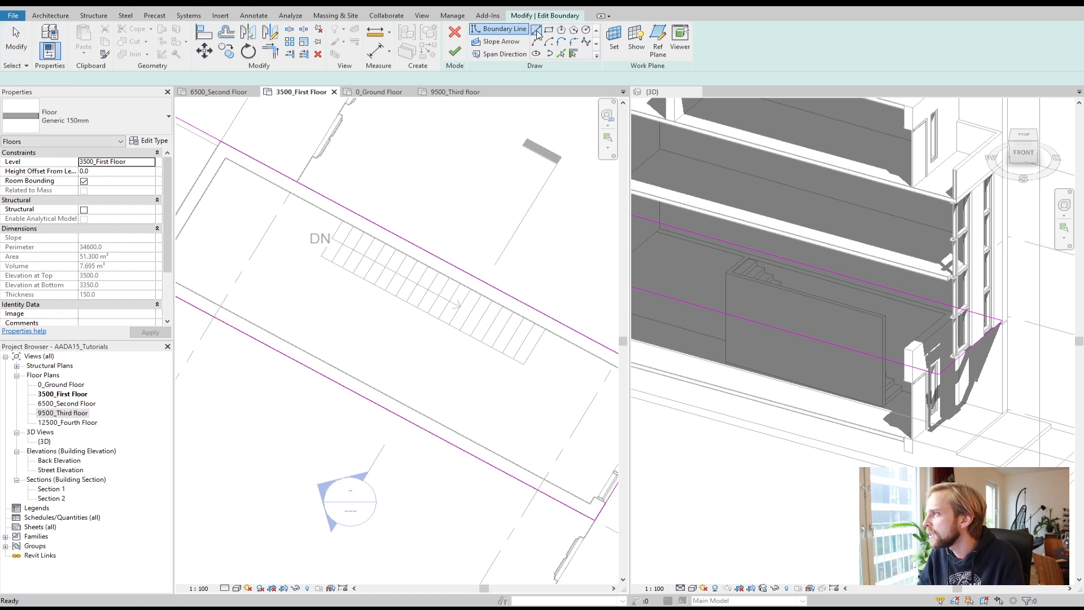
pyautogui.click(471, 289)
pyautogui.click(449, 324)
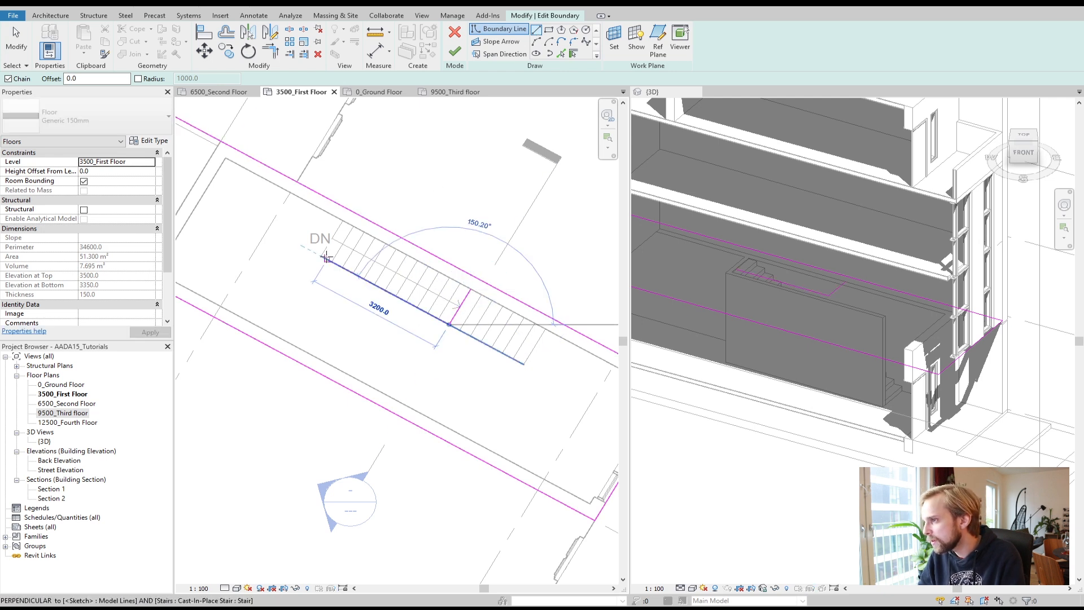
pyautogui.click(321, 256)
pyautogui.click(344, 220)
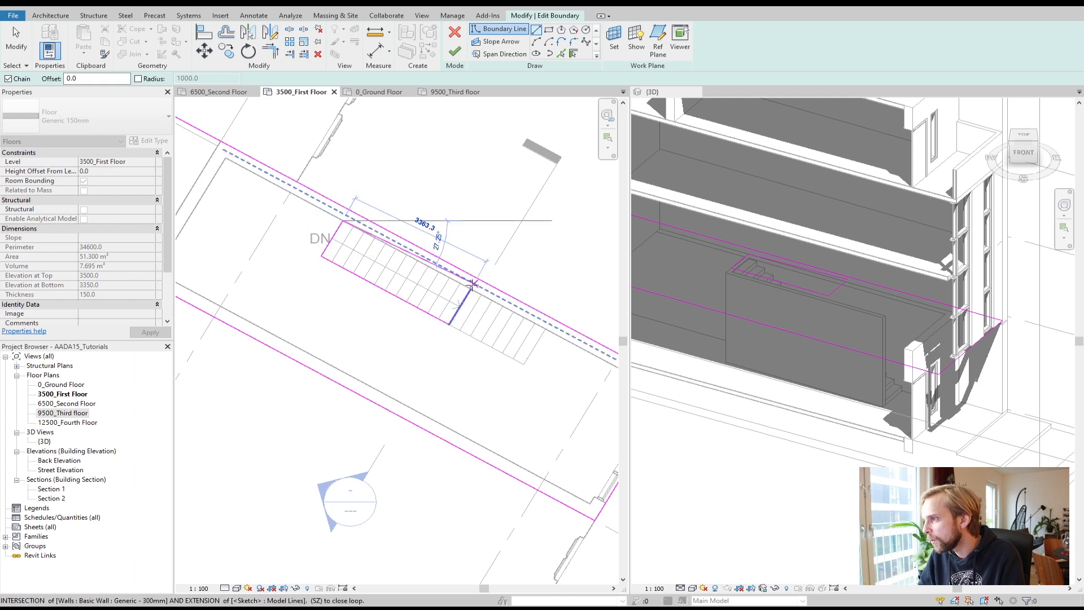
pyautogui.click(471, 289)
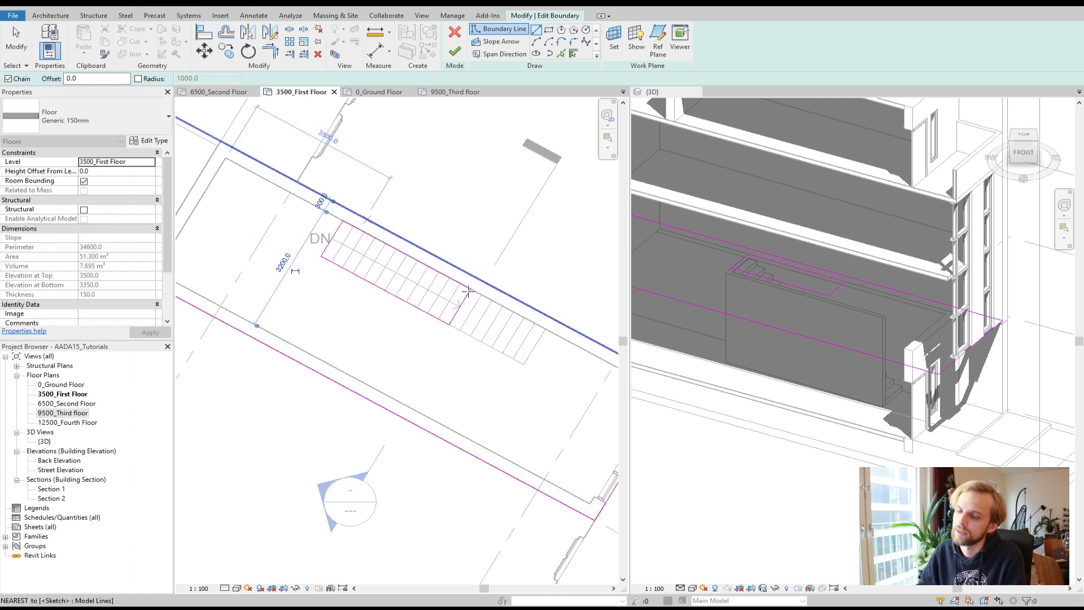
pyautogui.click(434, 317)
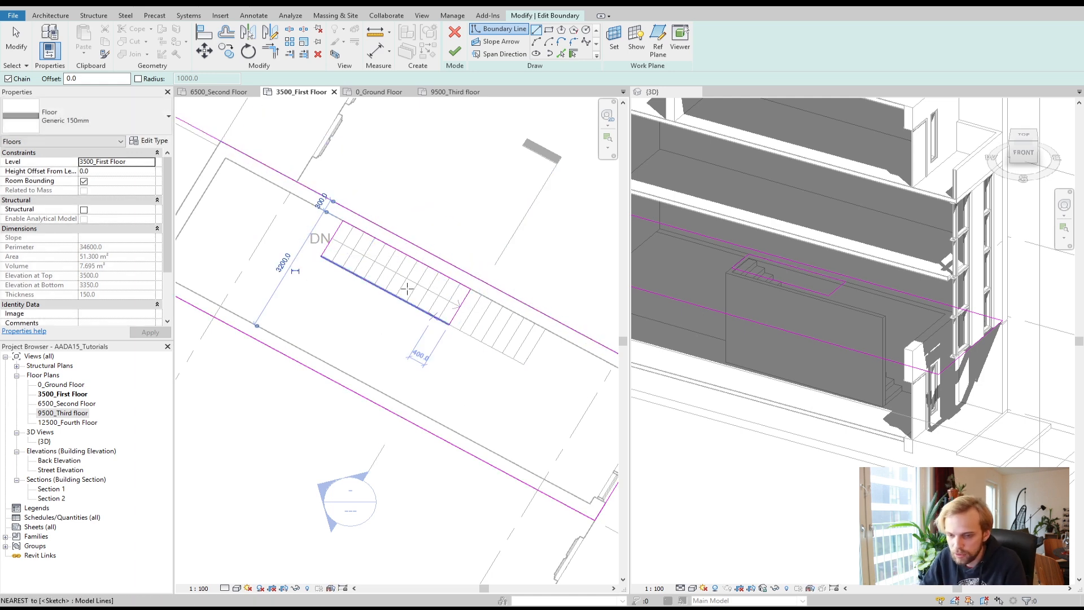
pyautogui.click(454, 51)
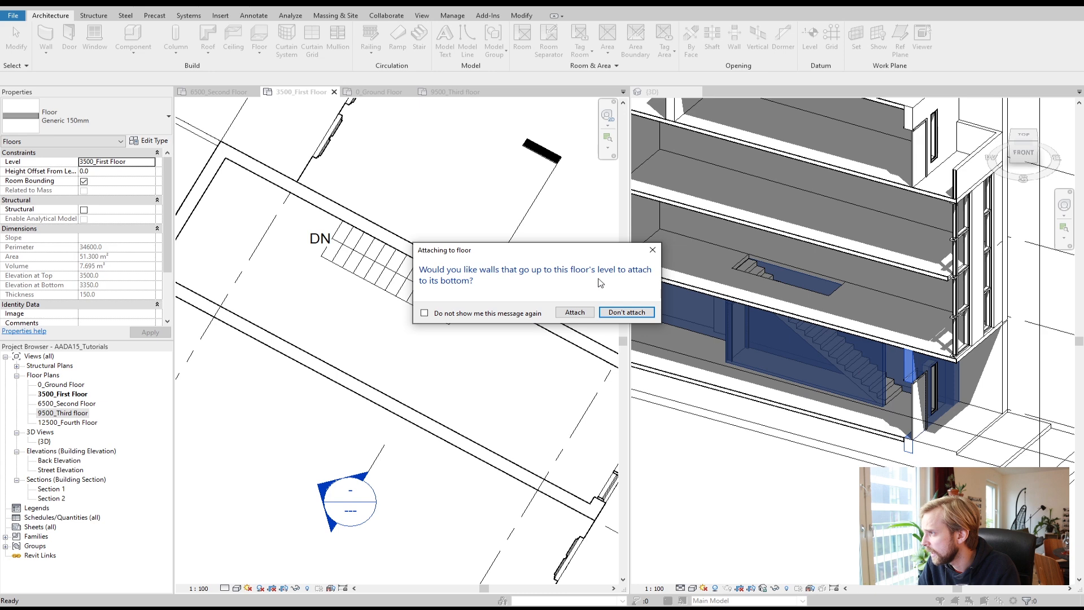
pyautogui.click(566, 312)
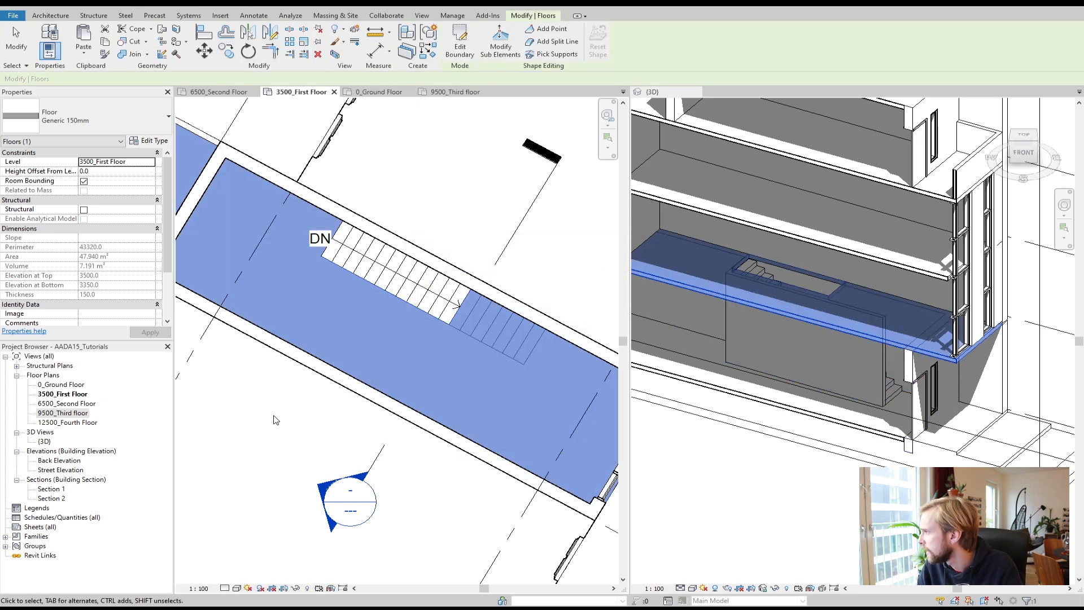
# Step: Inspect the new stair opening in the first-floor slab from several angles in the 3D view
pyautogui.click(443, 208)
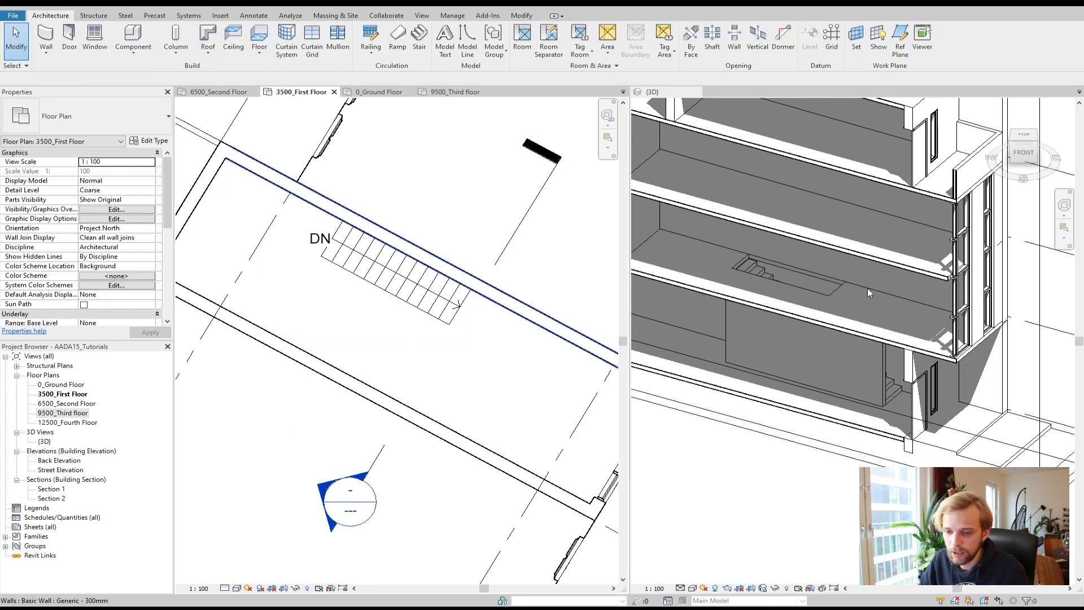
pyautogui.scroll(5, 757, 268)
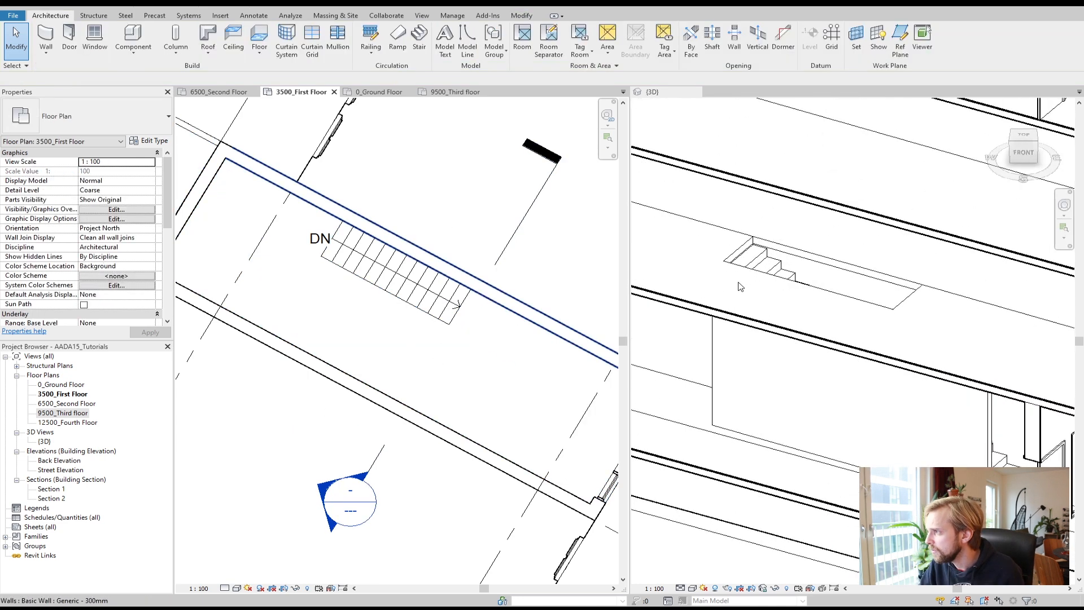
pyautogui.scroll(2, 767, 262)
pyautogui.scroll(5, 734, 235)
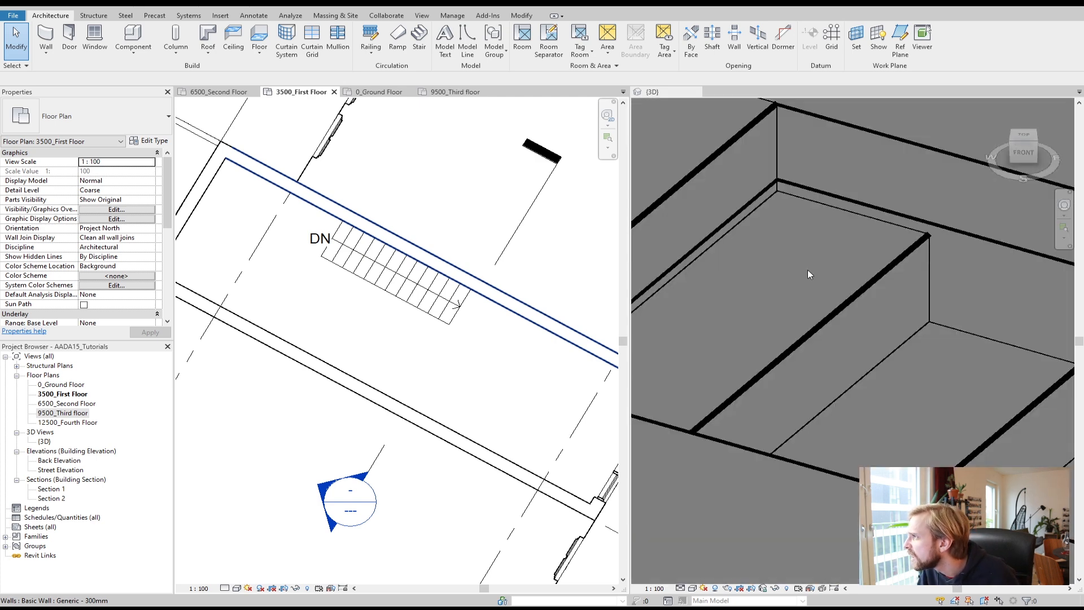
pyautogui.scroll(-5, 808, 270)
pyautogui.scroll(1, 795, 288)
pyautogui.scroll(-3, 804, 302)
pyautogui.click(769, 415)
pyautogui.moveTo(780, 428)
pyautogui.keyDown('shift'); pyautogui.mouseDown(button='middle')
pyautogui.moveTo(825, 419)
pyautogui.moveTo(832, 375)
pyautogui.moveTo(932, 348)
pyautogui.moveTo(777, 387)
pyautogui.moveTo(926, 317)
pyautogui.mouseUp(button='middle'); pyautogui.keyUp('shift')
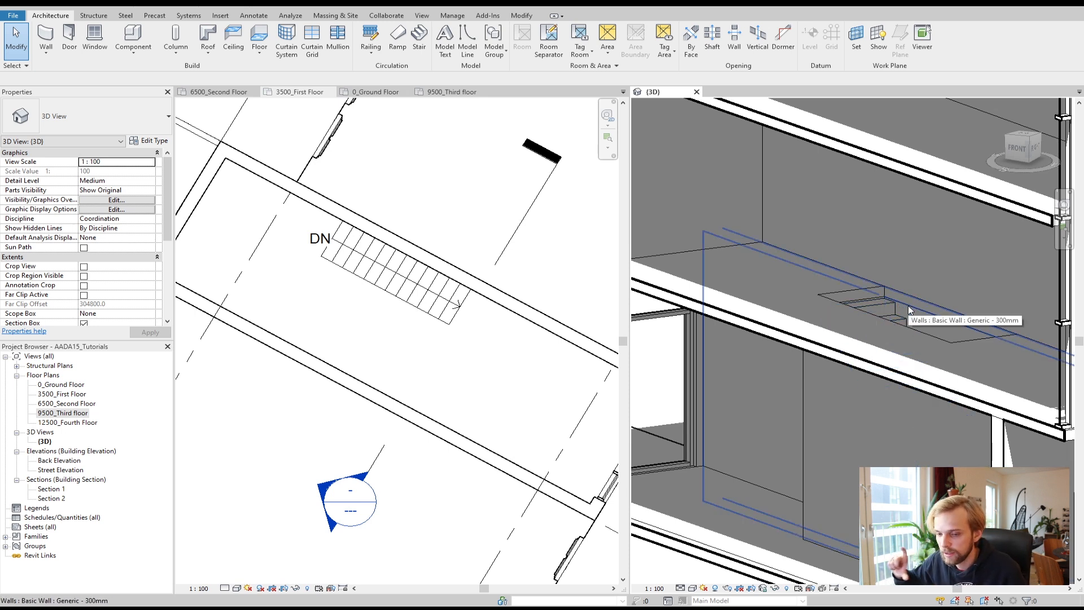
pyautogui.scroll(5, 910, 310)
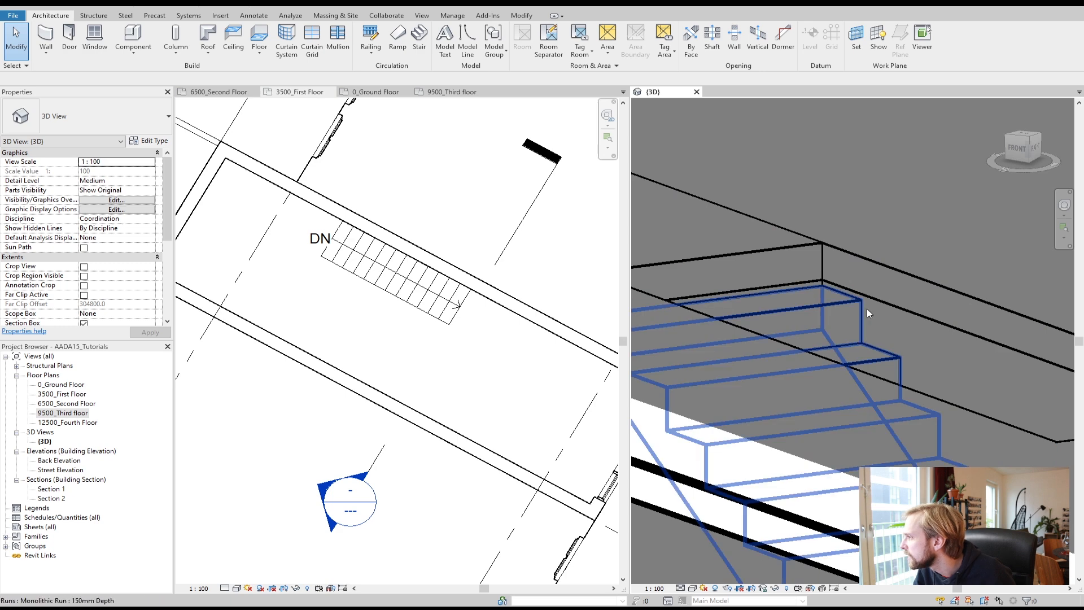
pyautogui.scroll(-5, 836, 291)
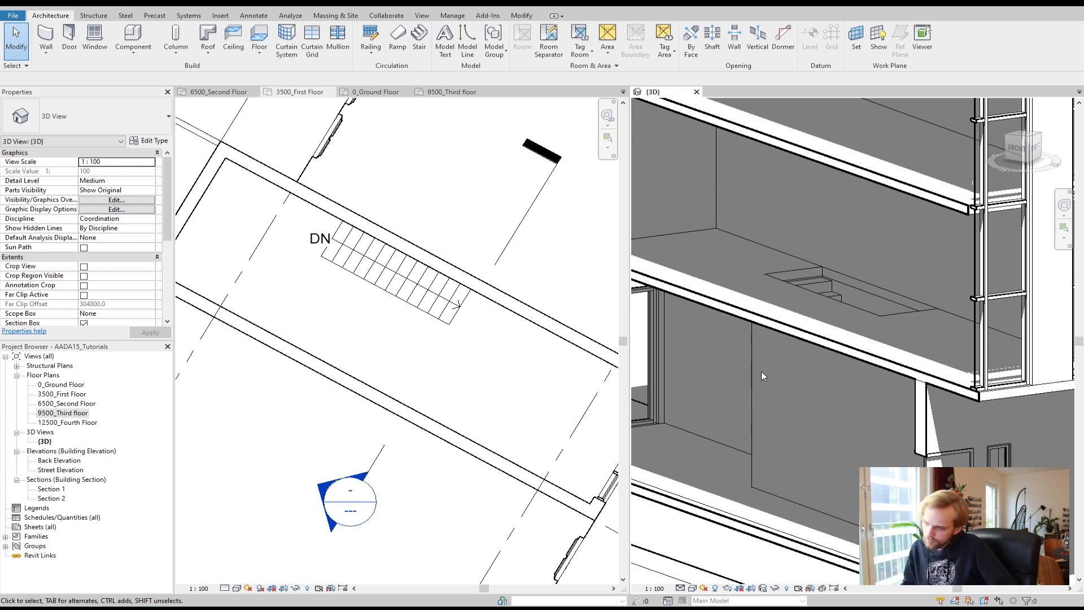
pyautogui.moveTo(768, 408)
pyautogui.keyDown('shift'); pyautogui.mouseDown(button='middle')
pyautogui.moveTo(855, 437)
pyautogui.moveTo(881, 432)
pyautogui.moveTo(842, 434)
pyautogui.mouseUp(button='middle'); pyautogui.keyUp('shift')
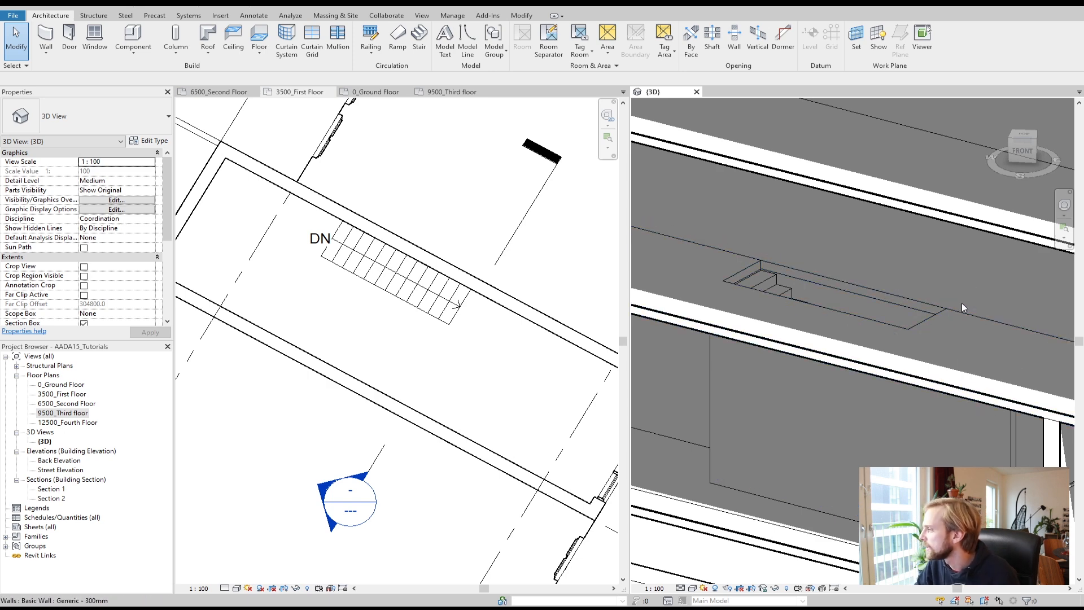
pyautogui.scroll(3, 928, 313)
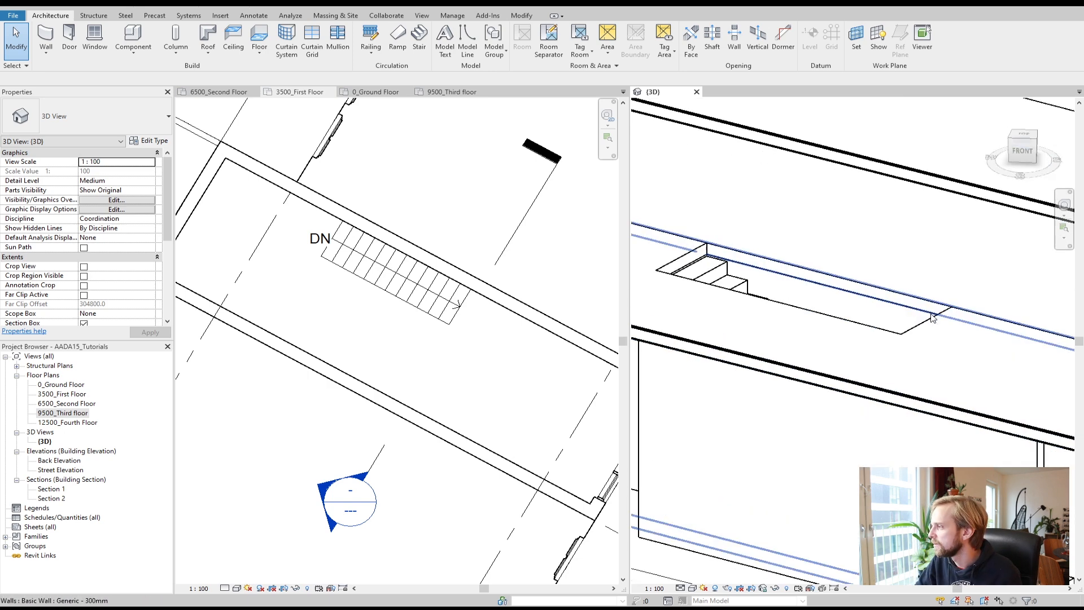
pyautogui.scroll(-1, 827, 278)
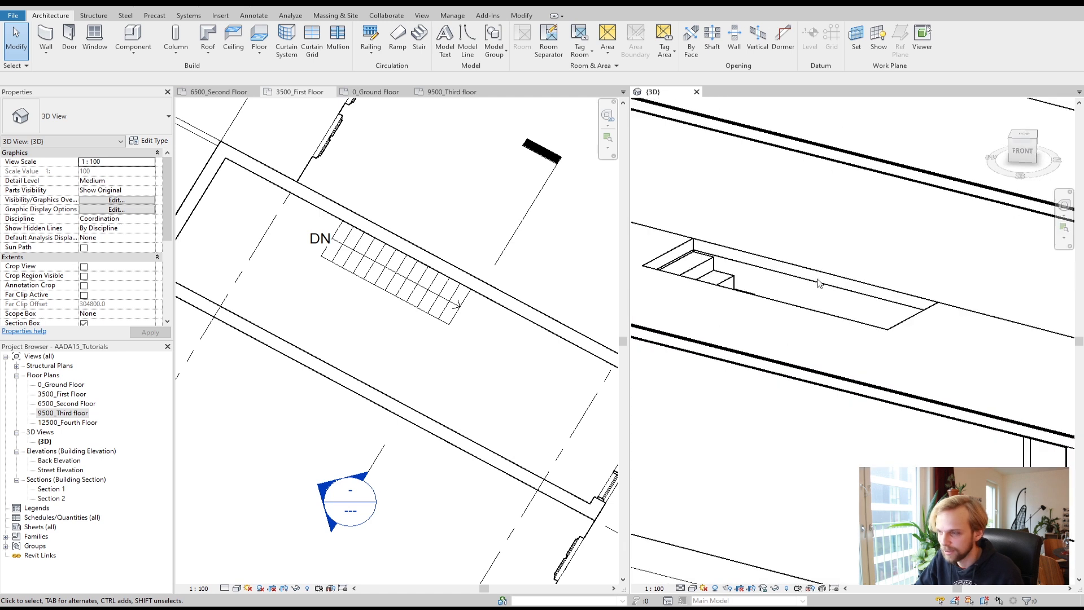
# Step: Draw an L-shaped 1100 mm high interior partition wall along the stair's upper side and across its far end
pyautogui.click(373, 320)
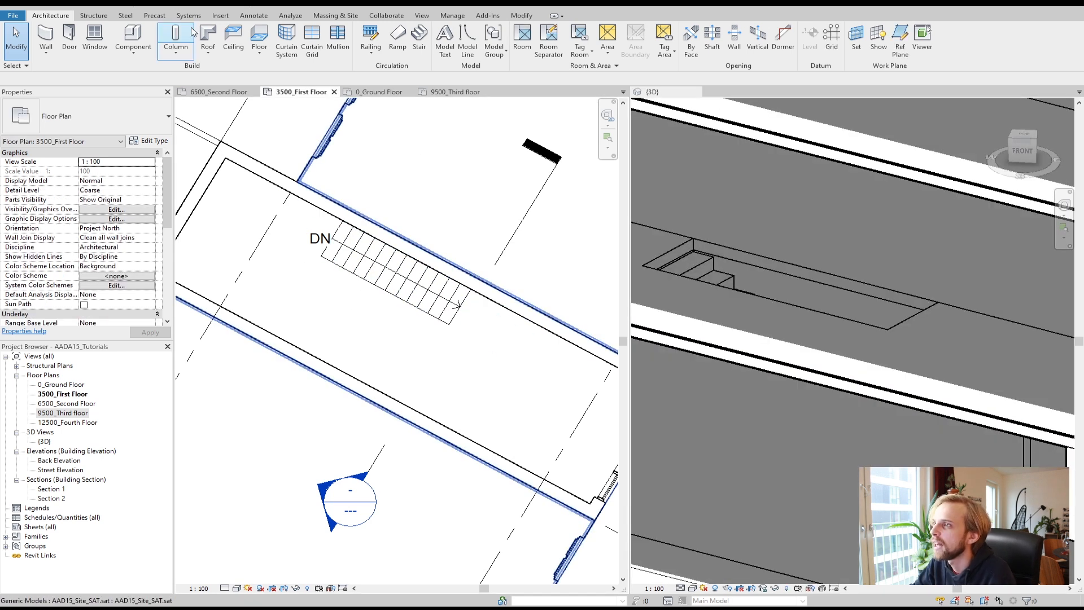
pyautogui.click(260, 35)
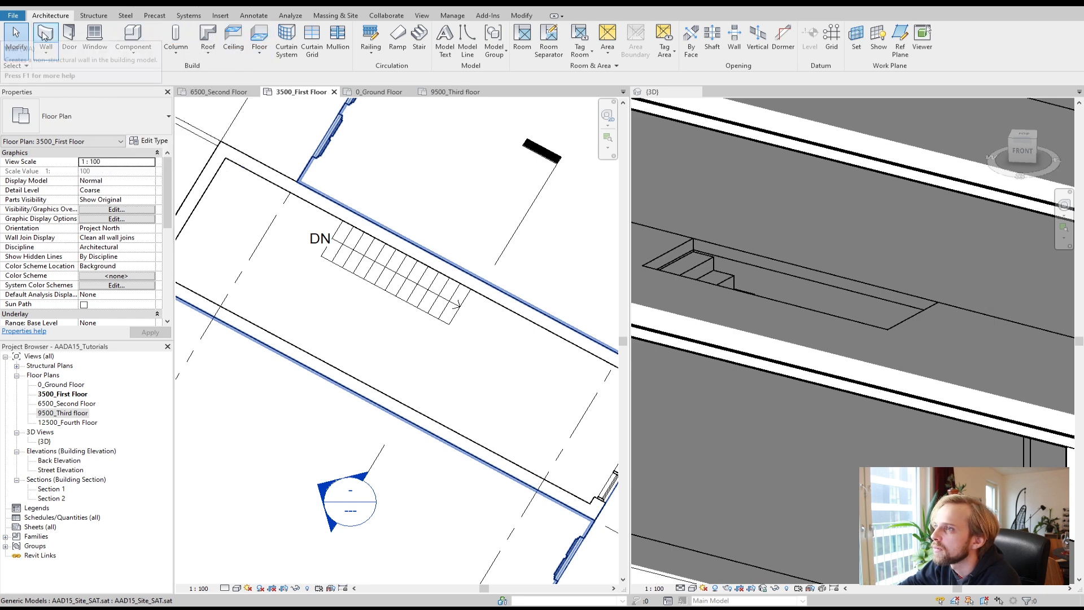
pyautogui.click(488, 279)
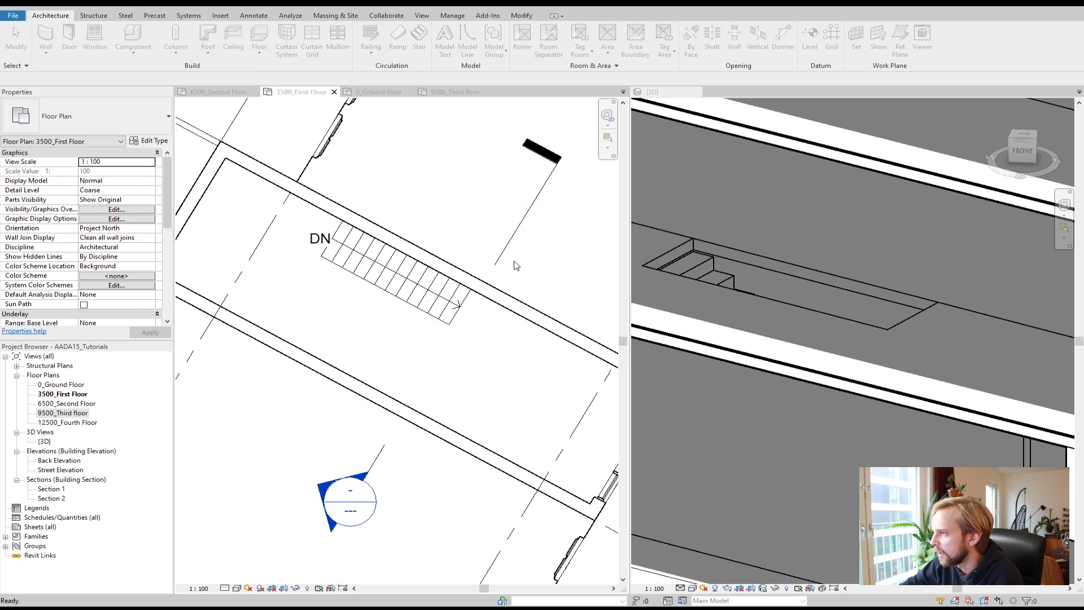
pyautogui.press('w')
pyautogui.press('a')
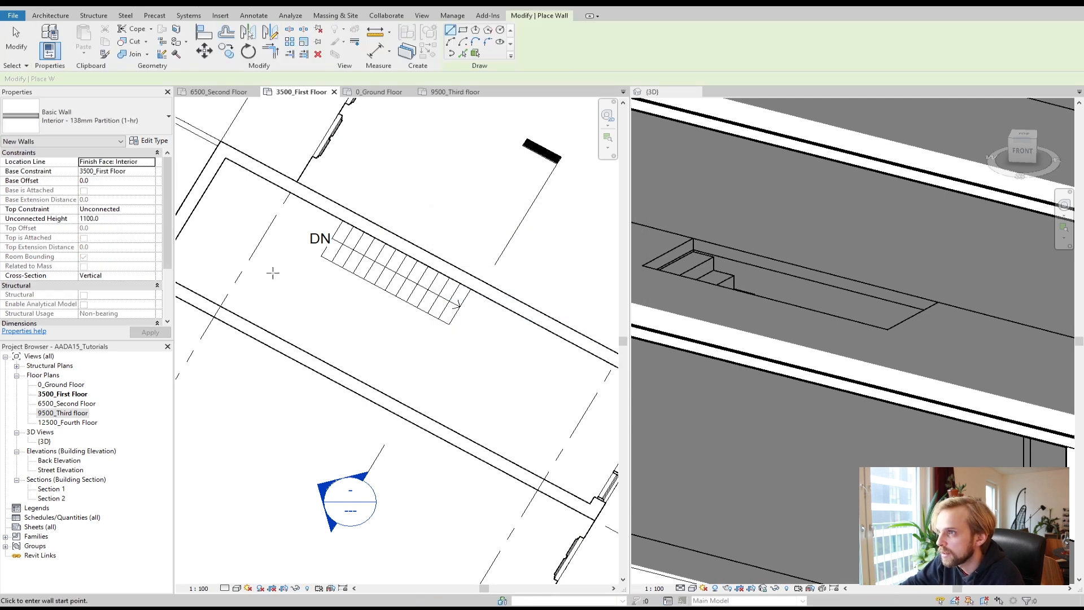
pyautogui.click(322, 259)
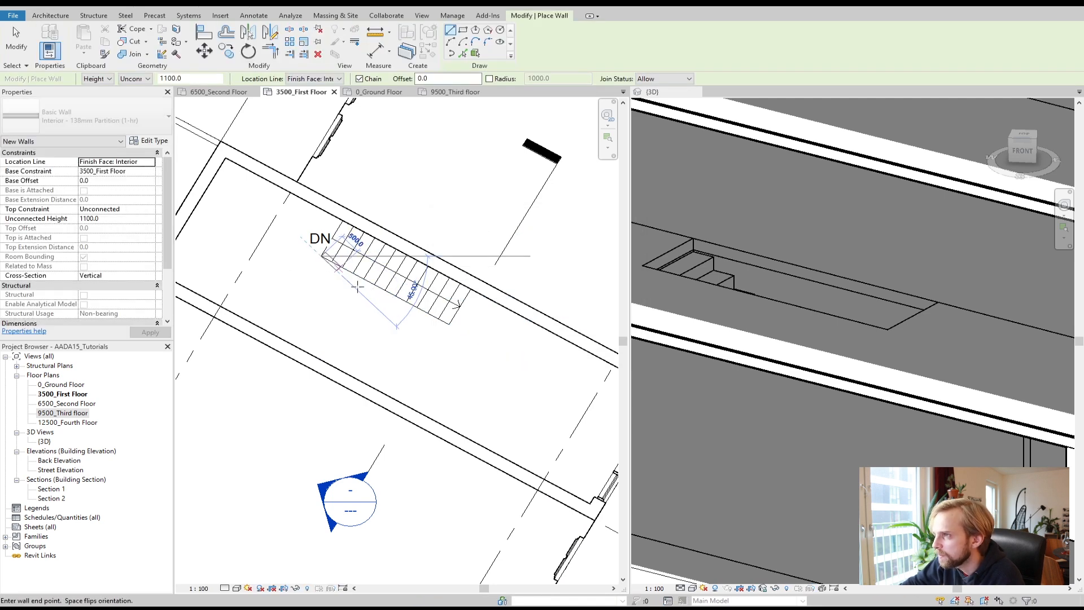
pyautogui.press('Escape')
pyautogui.rightClick(472, 300)
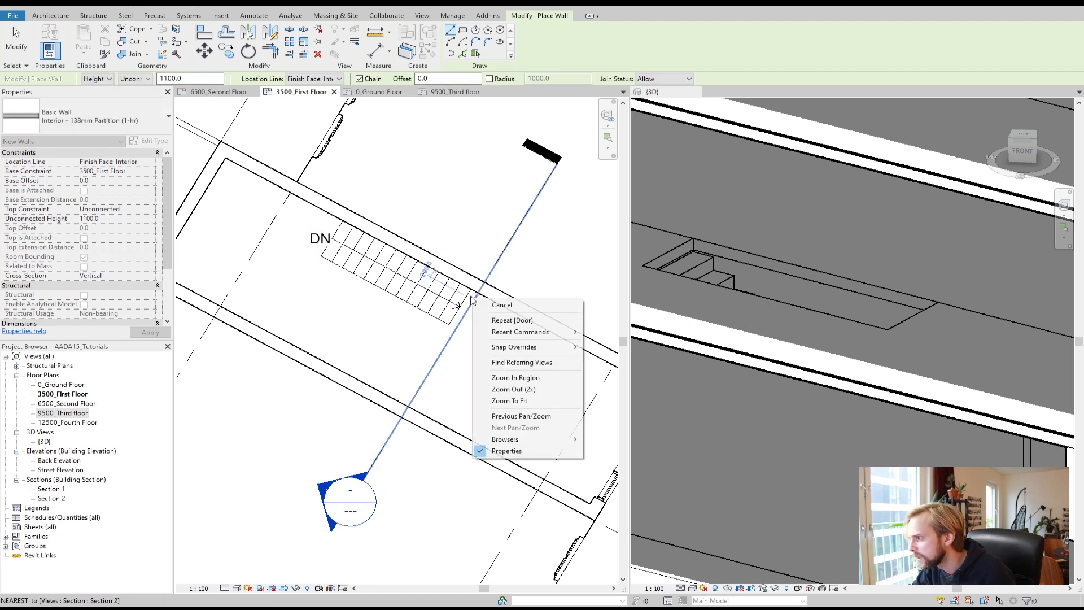
pyautogui.press('Escape')
pyautogui.click(471, 290)
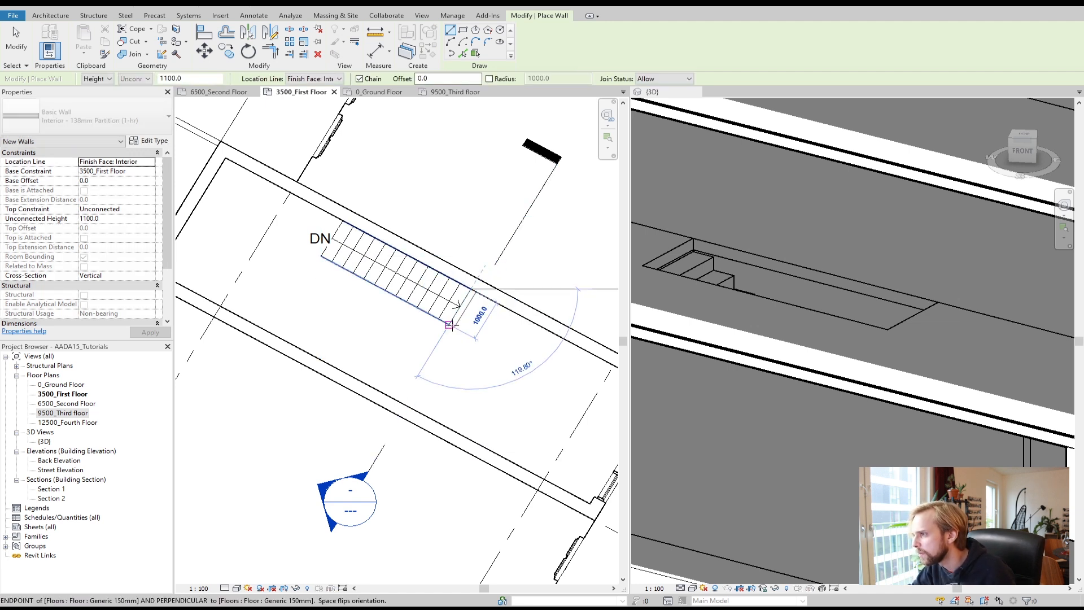
pyautogui.click(449, 324)
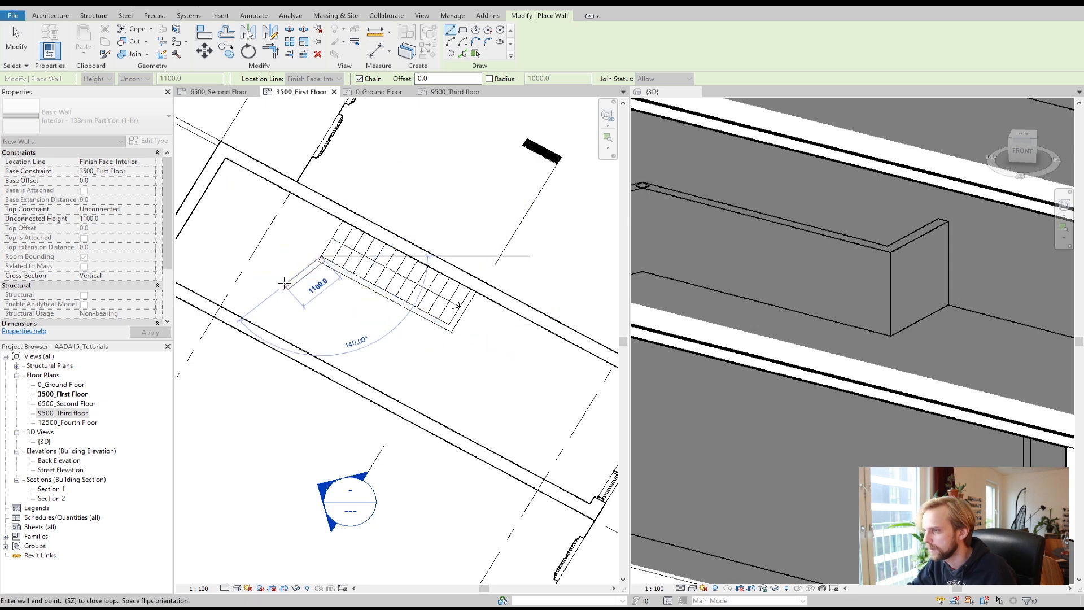
pyautogui.press('Escape')
pyautogui.press('Escape')
pyautogui.press('d')
pyautogui.press('r')
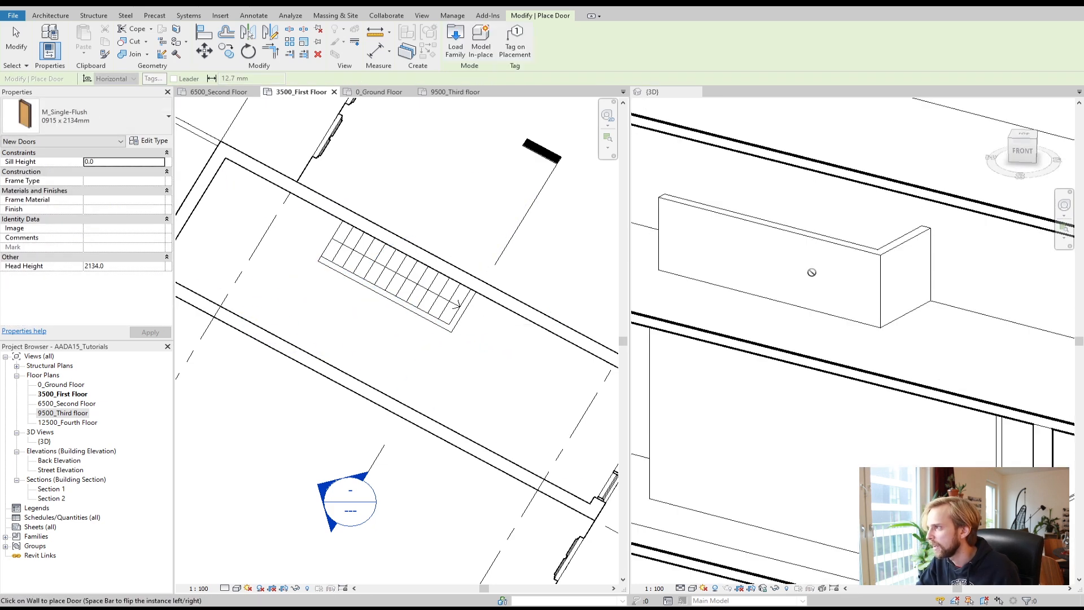
pyautogui.press('Escape')
pyautogui.press('Escape')
# Step: Set both stair walls' top constraint to 6500_Second Floor with a top offset of -150 mm
pyautogui.click(384, 300)
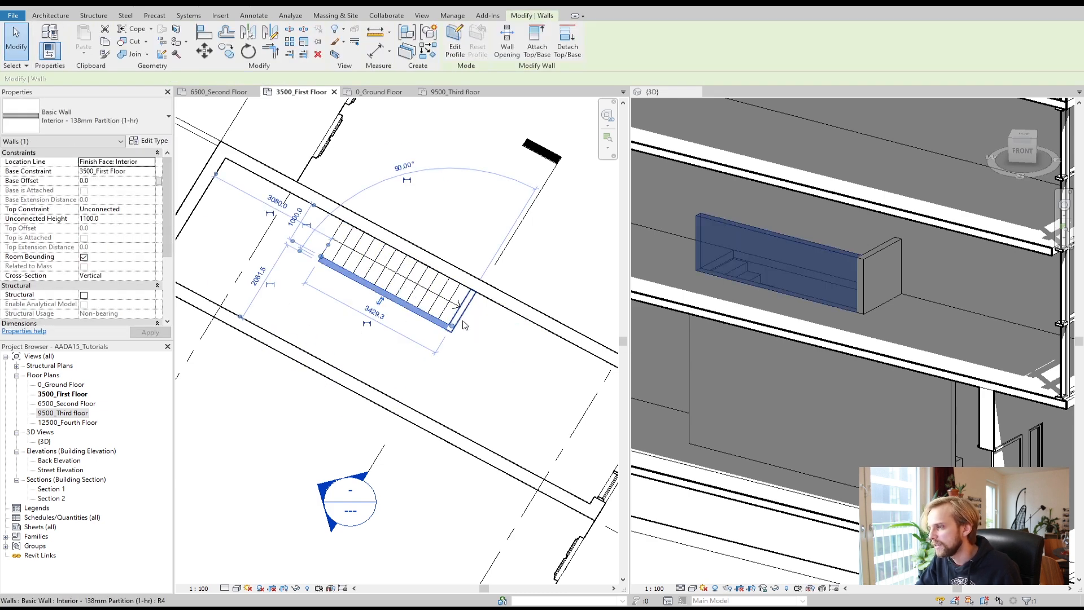
pyautogui.keyDown('ctrl'); pyautogui.click(465, 321); pyautogui.keyUp('ctrl')
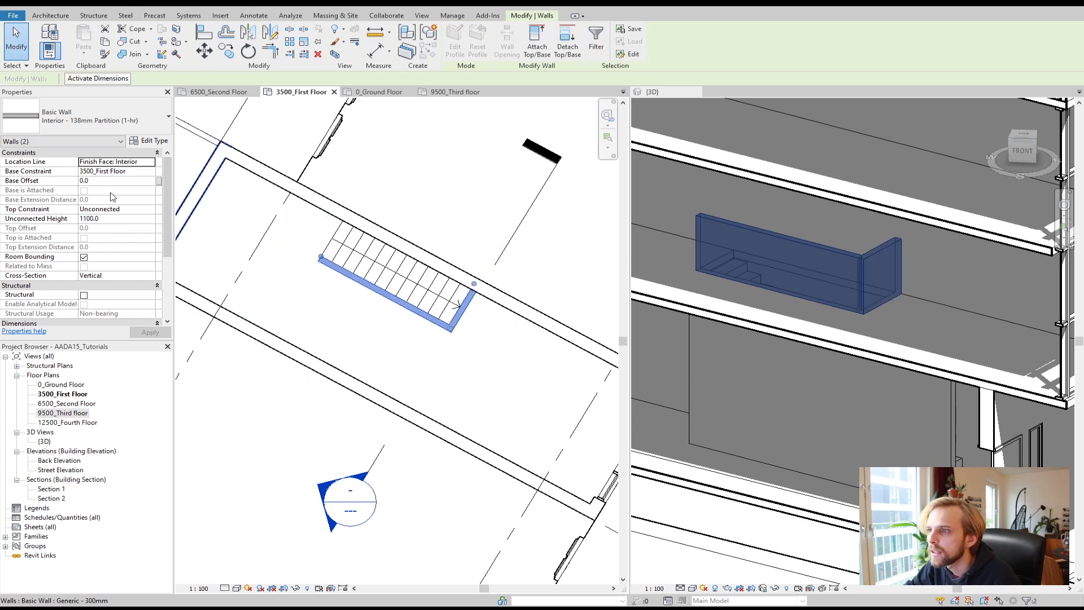
pyautogui.click(136, 211)
pyautogui.click(151, 210)
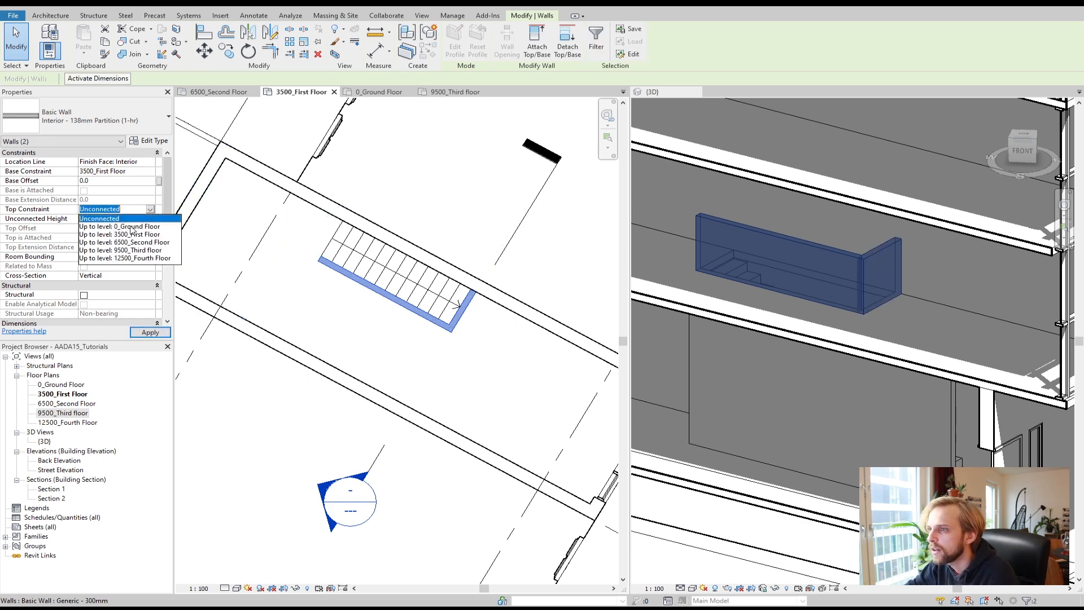
pyautogui.click(127, 241)
pyautogui.click(35, 227)
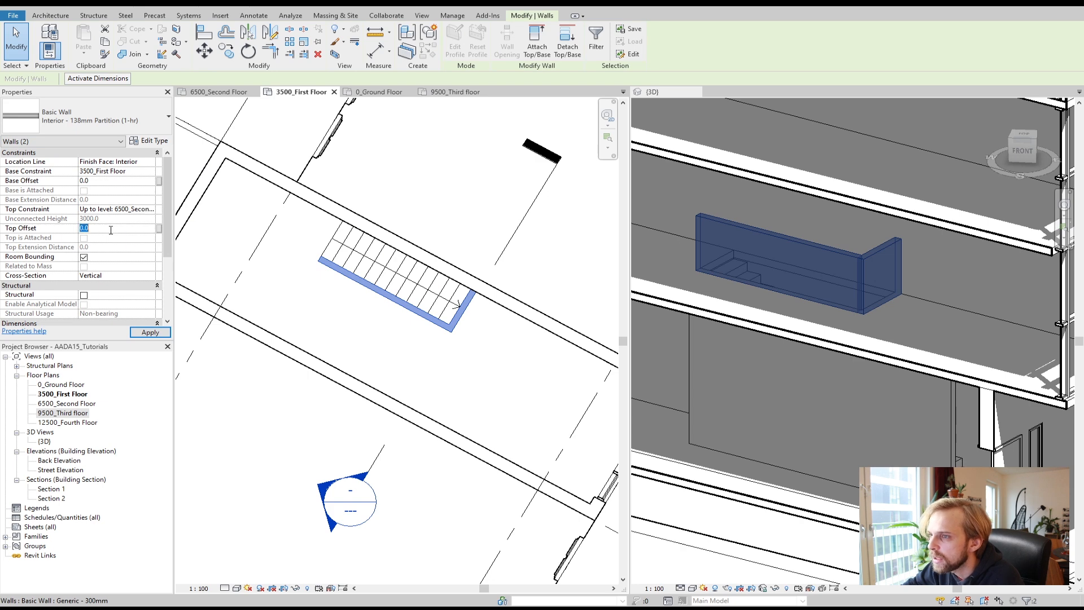
pyautogui.write('-150')
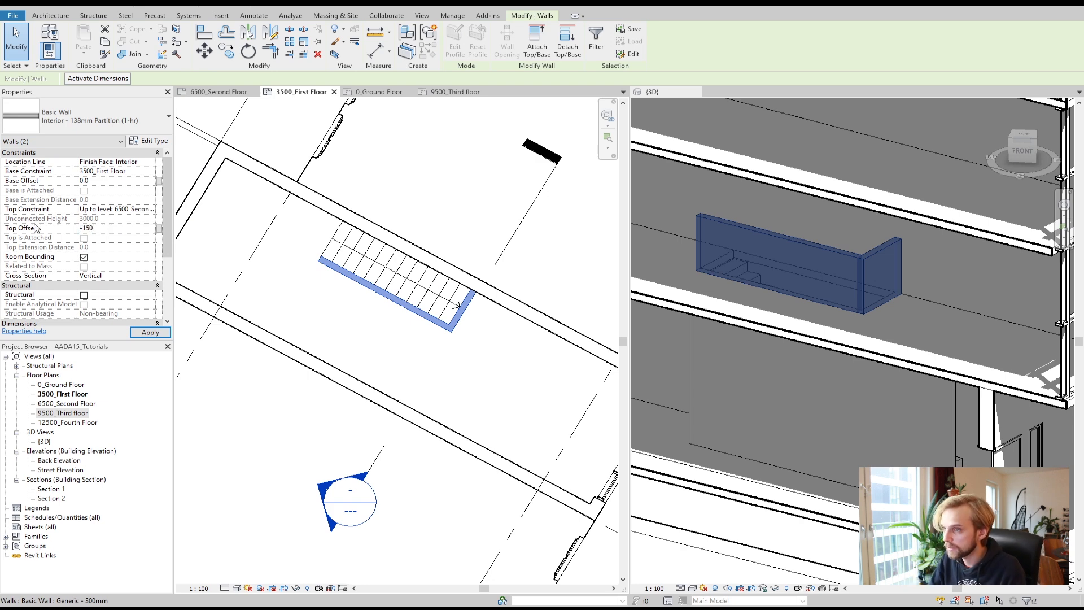
pyautogui.click(150, 332)
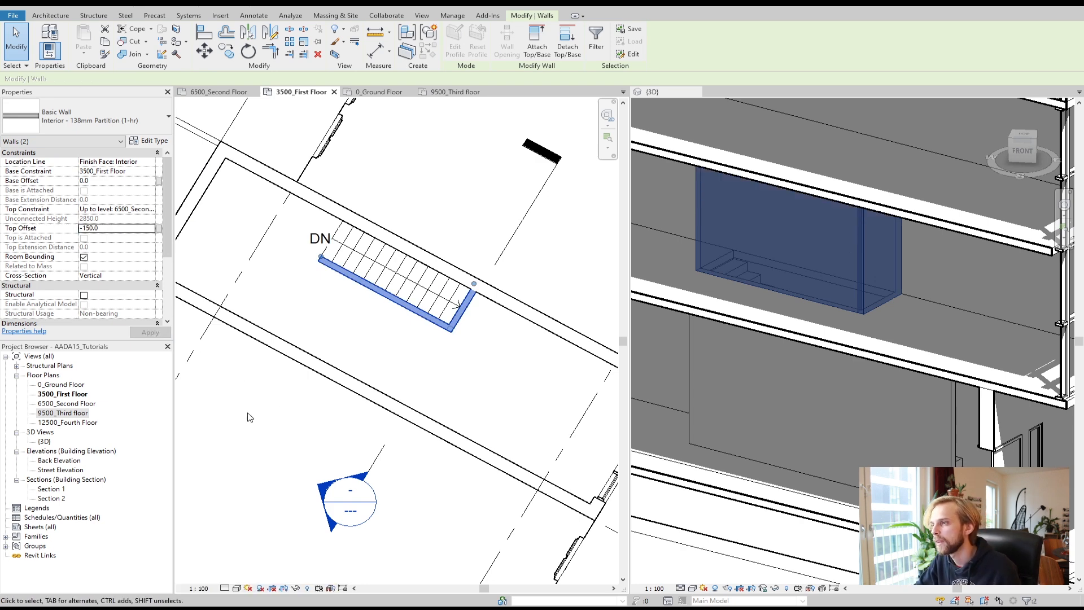
# Step: Inspect the stair walls and stair from several angles in the 3D view and the first-floor plan
pyautogui.click(251, 417)
pyautogui.scroll(-1, 262, 412)
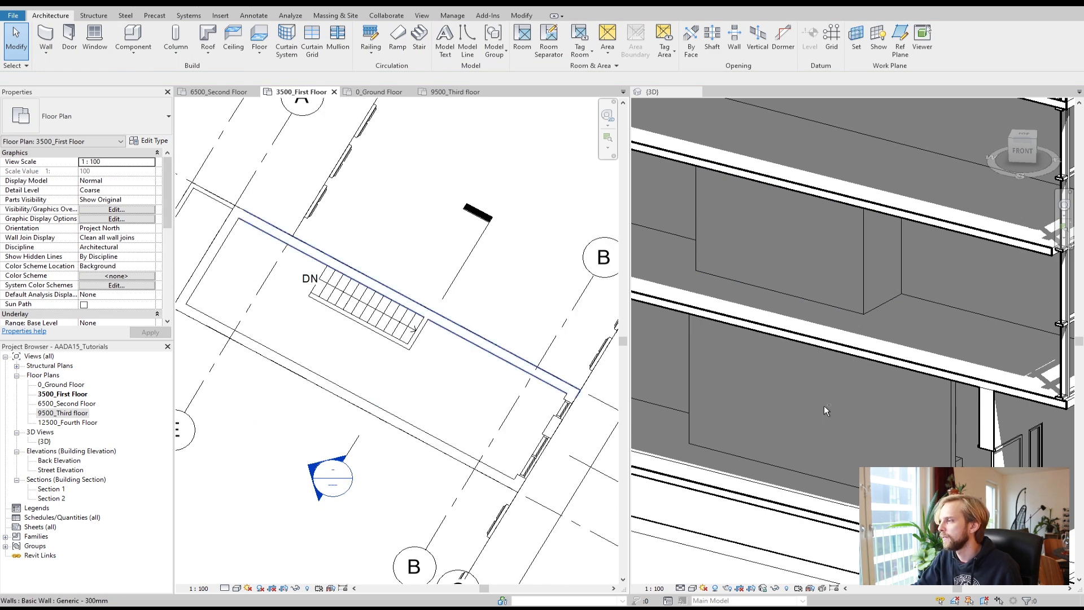
pyautogui.click(899, 398)
pyautogui.scroll(-5, 904, 373)
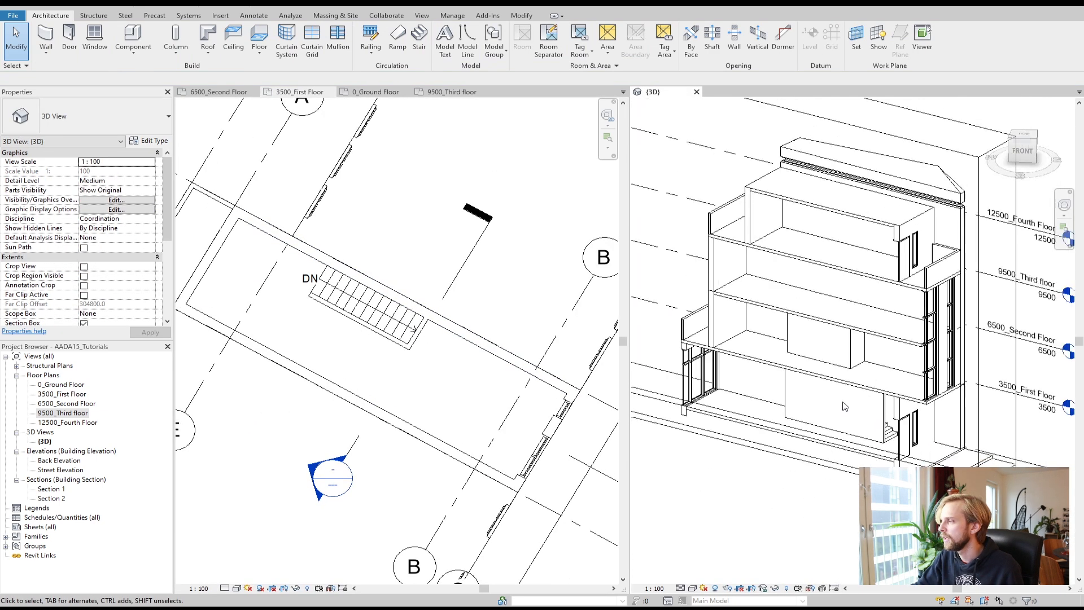
pyautogui.click(930, 181)
pyautogui.moveTo(789, 297); pyautogui.dragTo(812, 318)
pyautogui.press('Escape')
pyautogui.scroll(4, 797, 448)
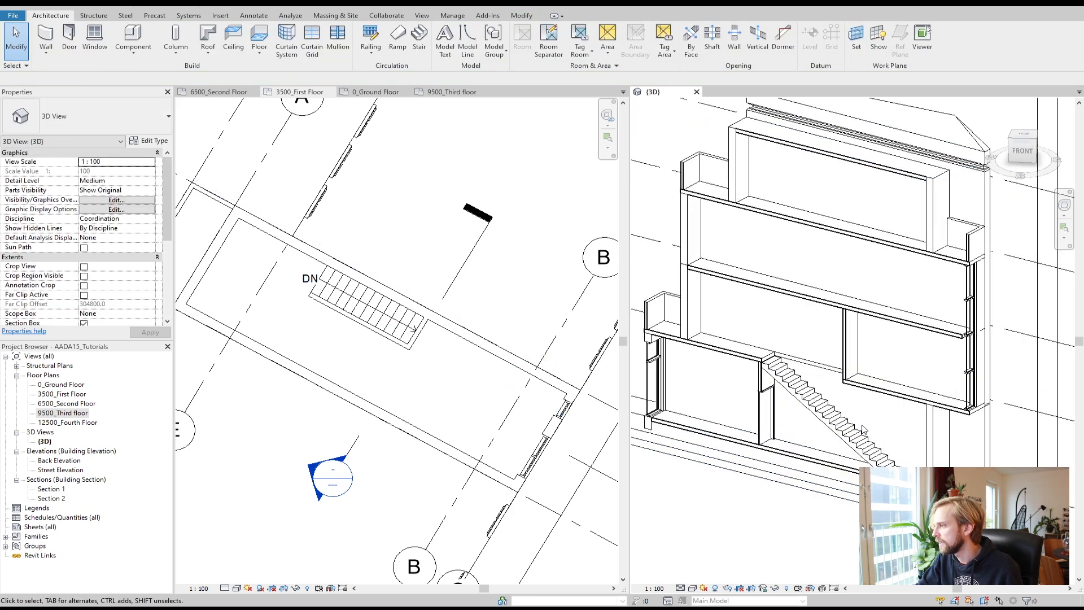
pyautogui.scroll(1, 797, 447)
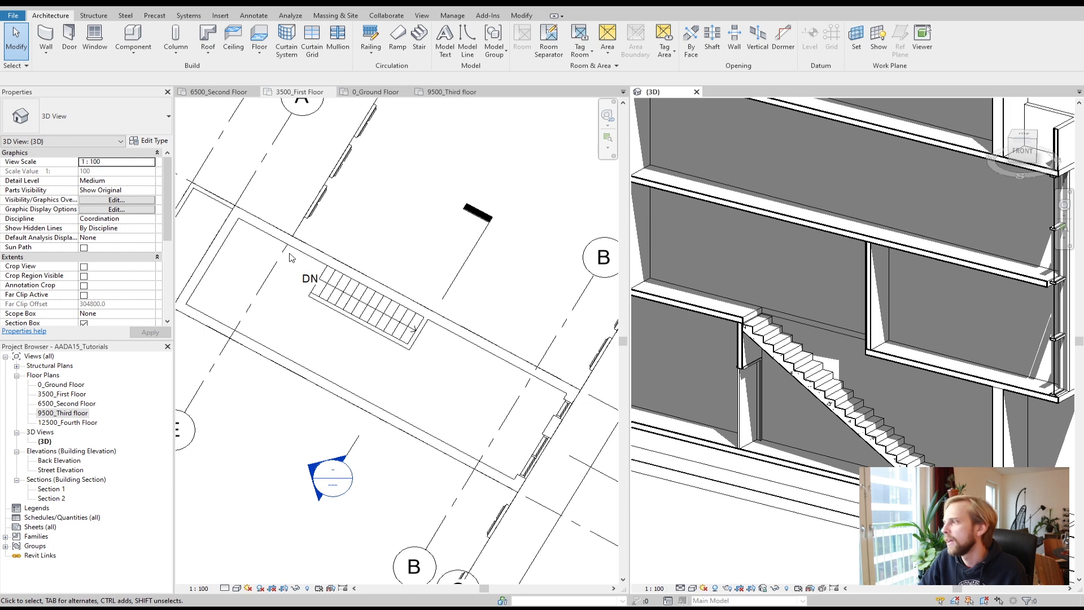
pyautogui.scroll(-4, 449, 346)
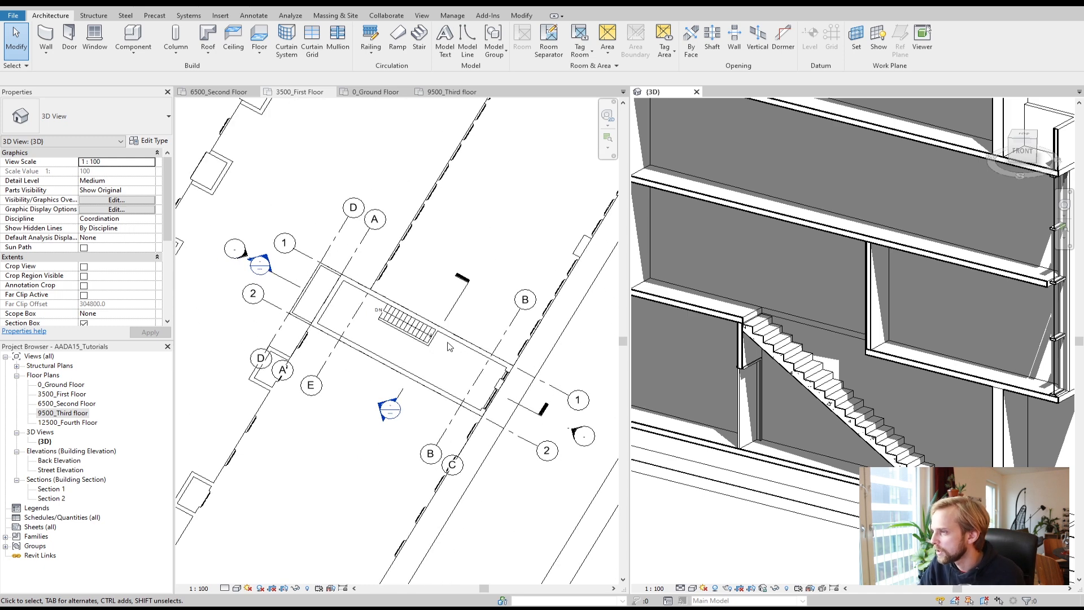
pyautogui.scroll(-6, 836, 260)
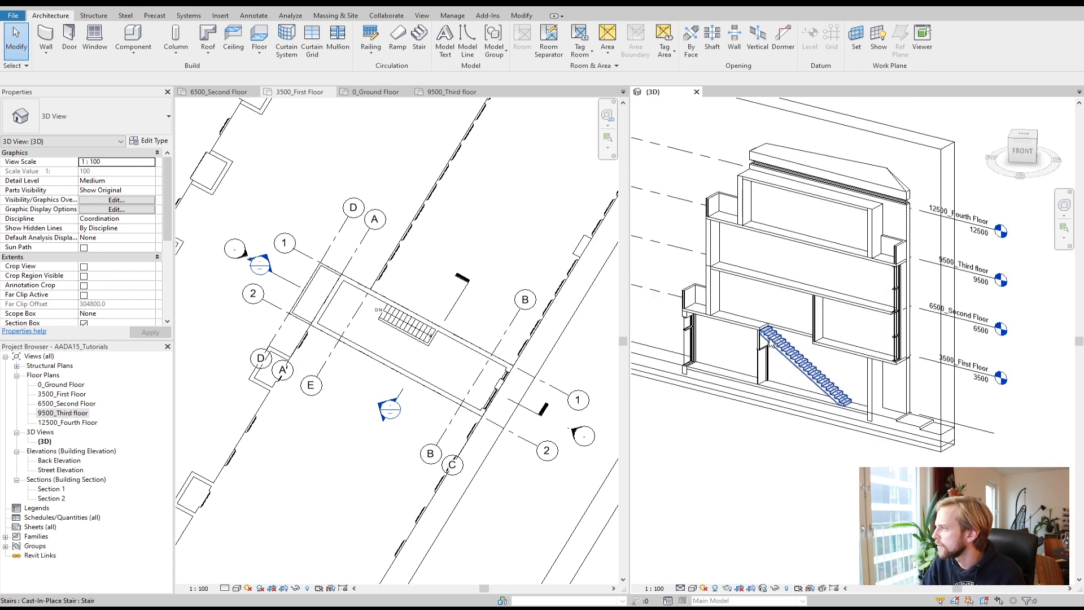
pyautogui.click(858, 231)
pyautogui.scroll(4, 769, 293)
pyautogui.moveTo(769, 293); pyautogui.dragTo(758, 305)
pyautogui.click(749, 446)
pyautogui.scroll(4, 342, 317)
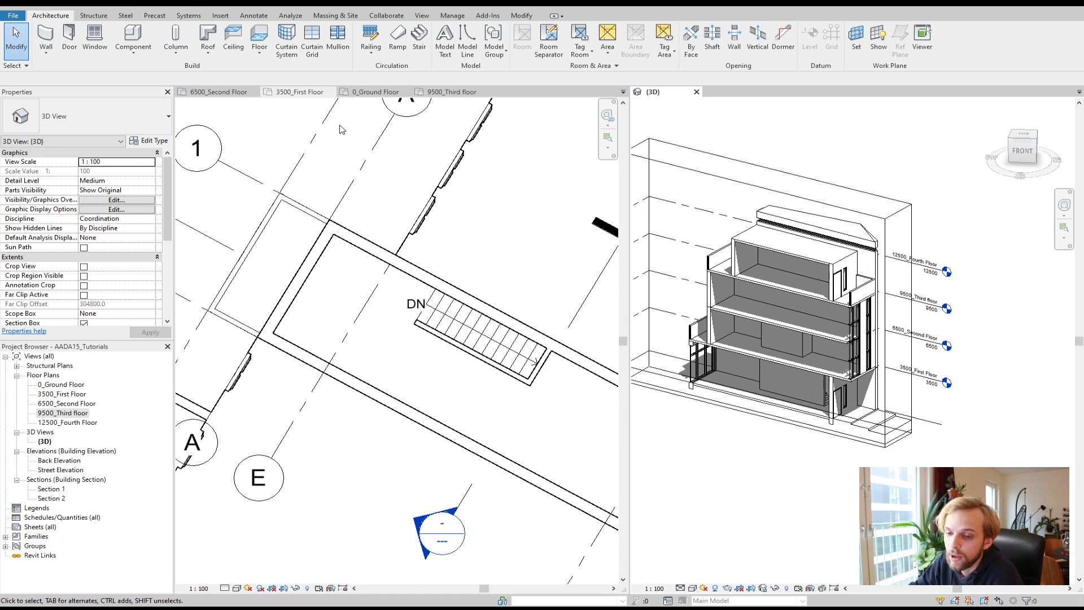
pyautogui.scroll(-3, 525, 391)
pyautogui.click(421, 378)
pyautogui.scroll(-3, 449, 384)
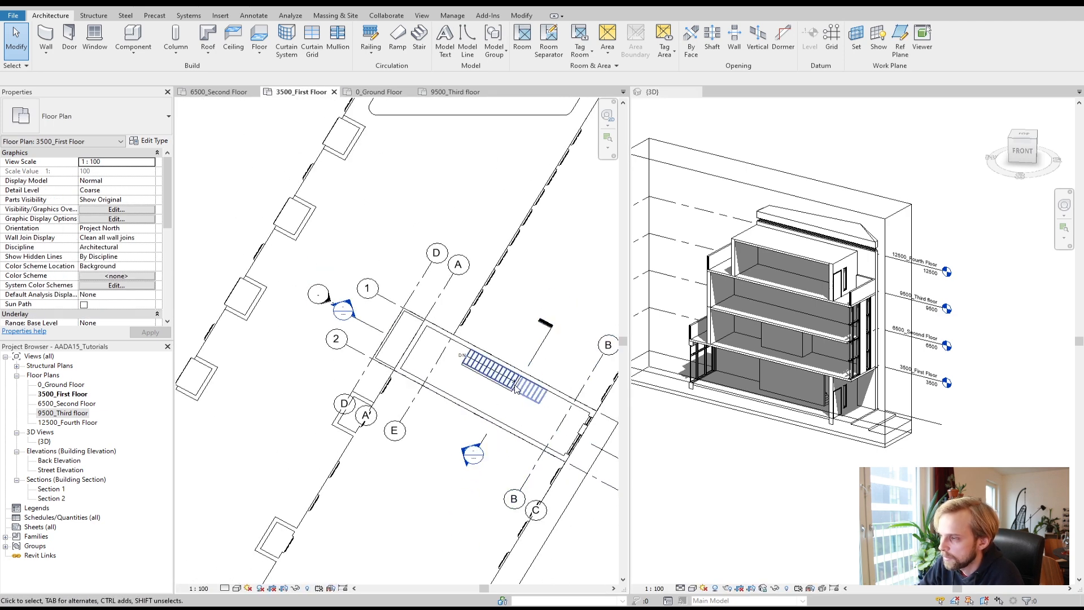
pyautogui.scroll(5, 449, 351)
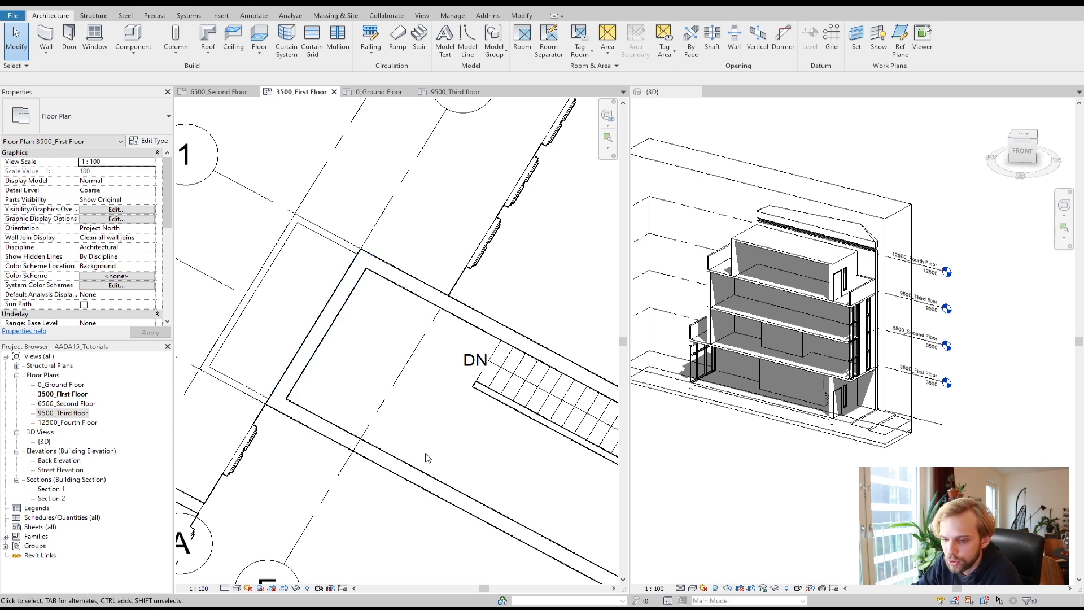
# Step: Start a new stair from 3500_First Floor and sketch two 1000 mm wide runs turning back near the room's upper end
pyautogui.click(419, 38)
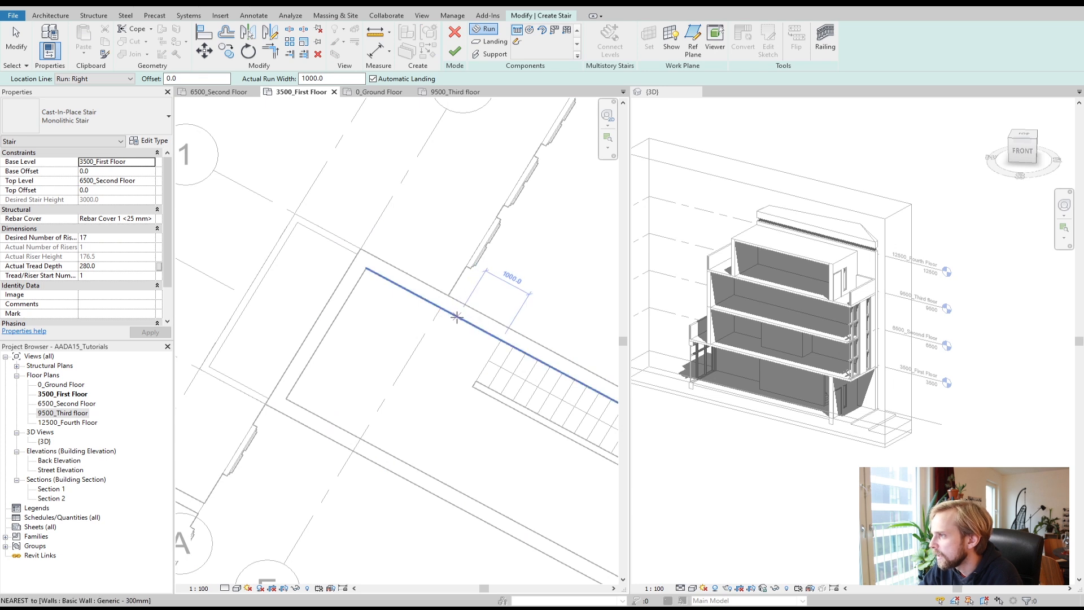
pyautogui.click(457, 316)
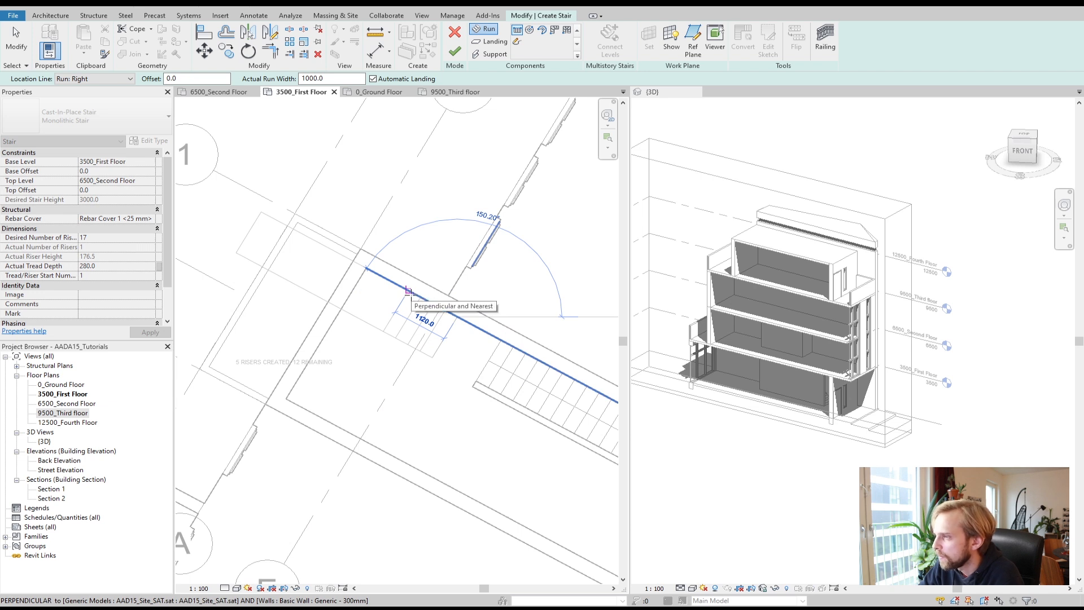
pyautogui.click(408, 291)
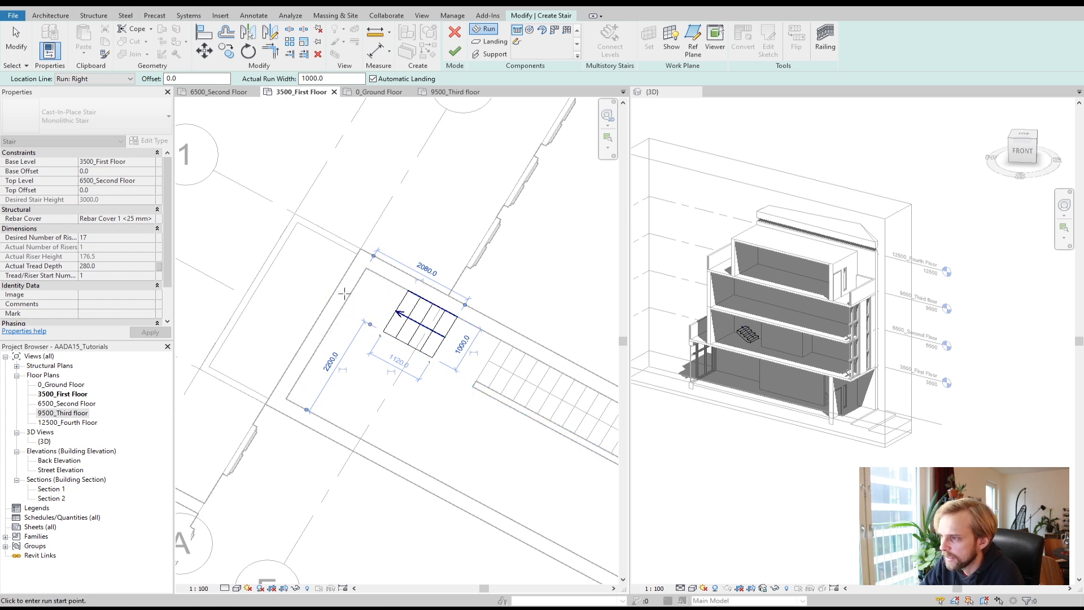
pyautogui.click(343, 314)
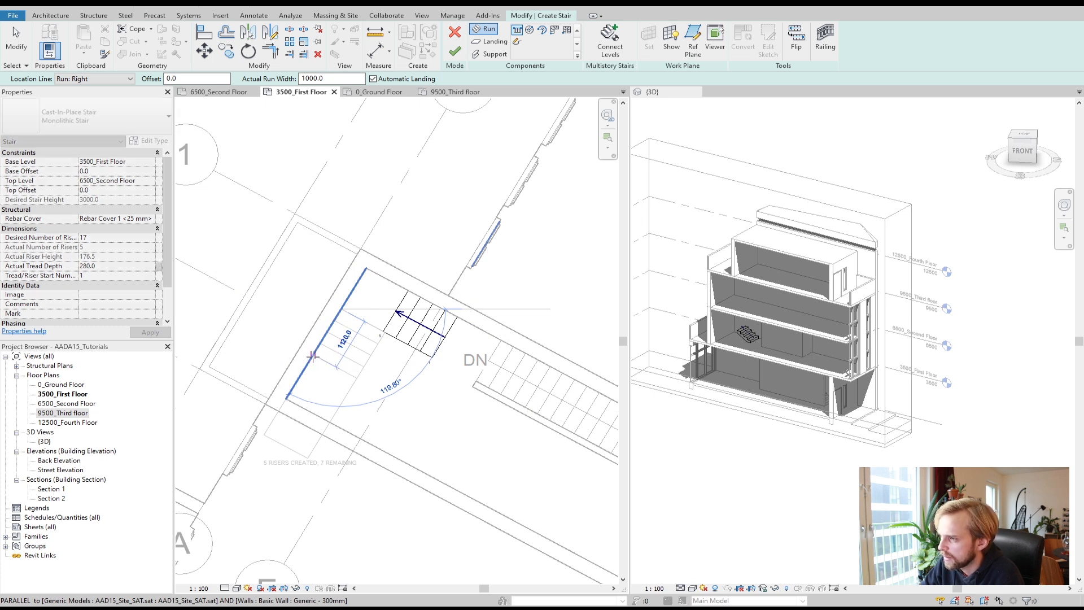
pyautogui.click(312, 356)
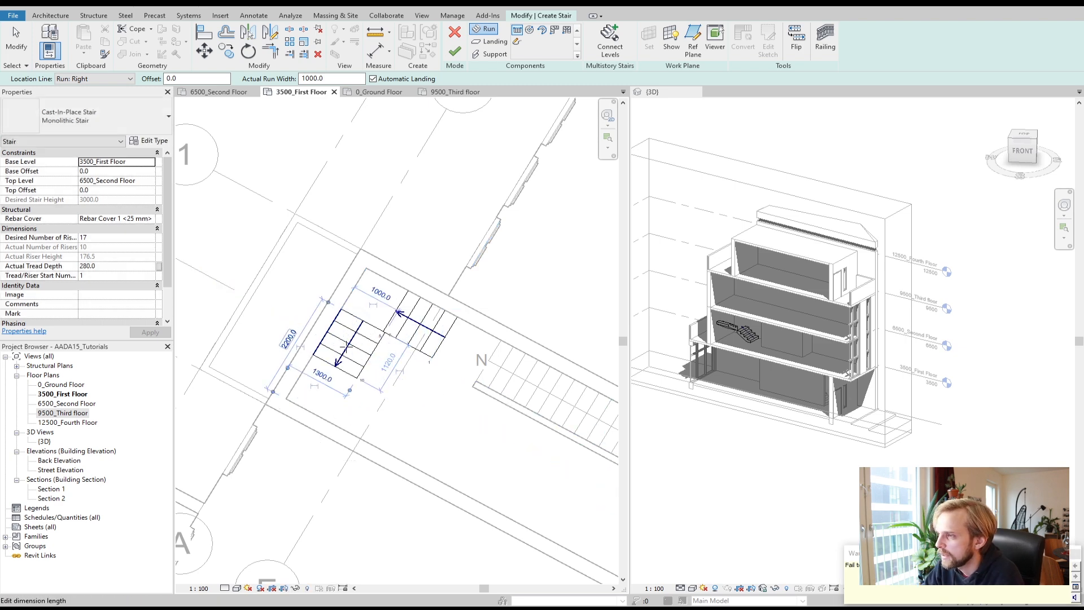
# Step: Try to add a third stair run along the room's lower wall, then cancel it
pyautogui.scroll(5, 395, 338)
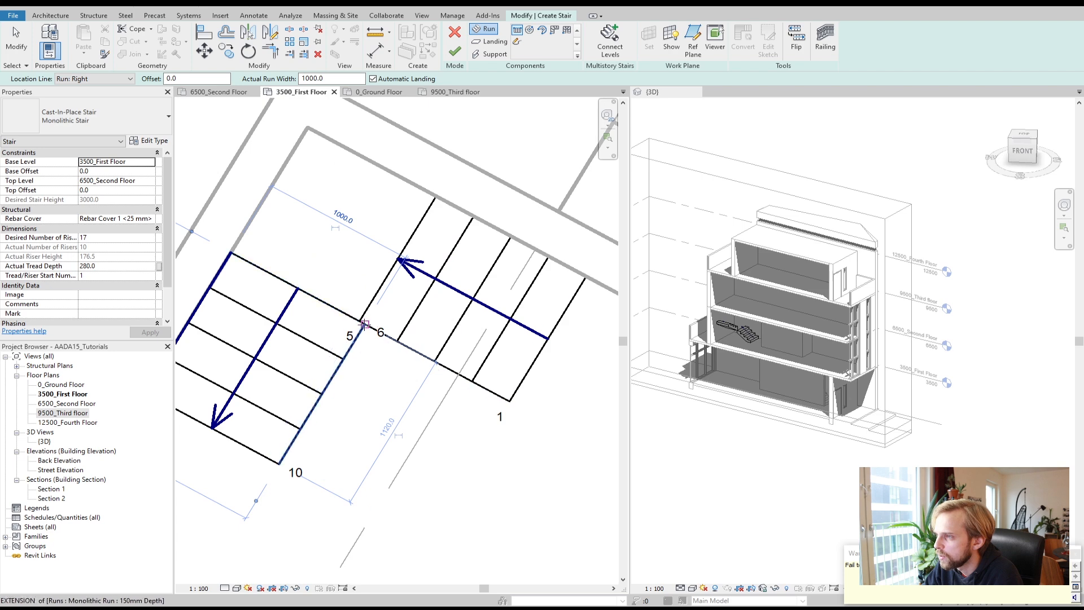
pyautogui.scroll(-5, 364, 323)
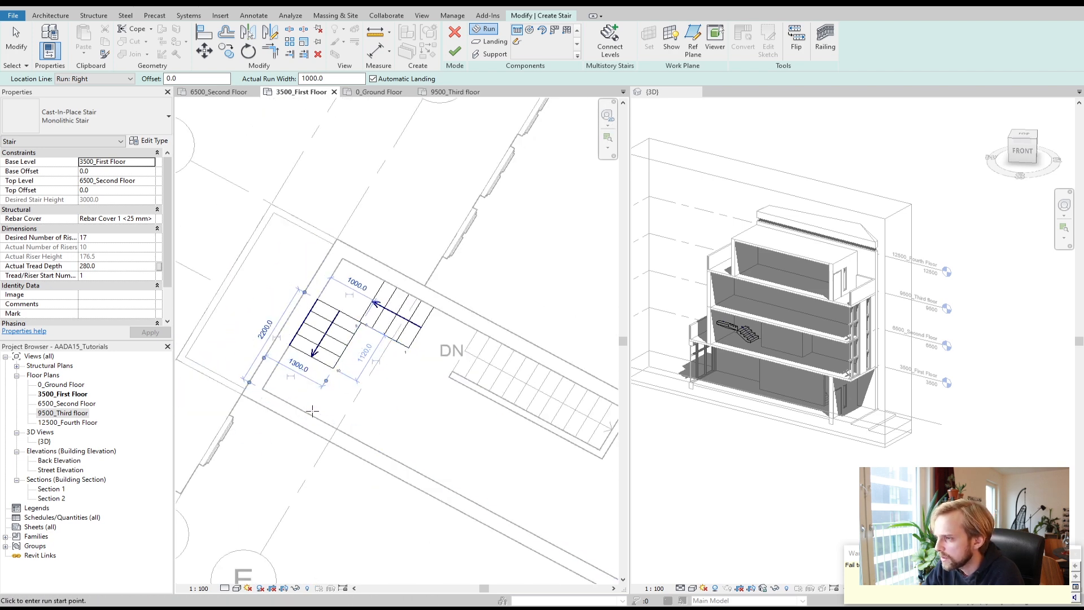
pyautogui.click(307, 412)
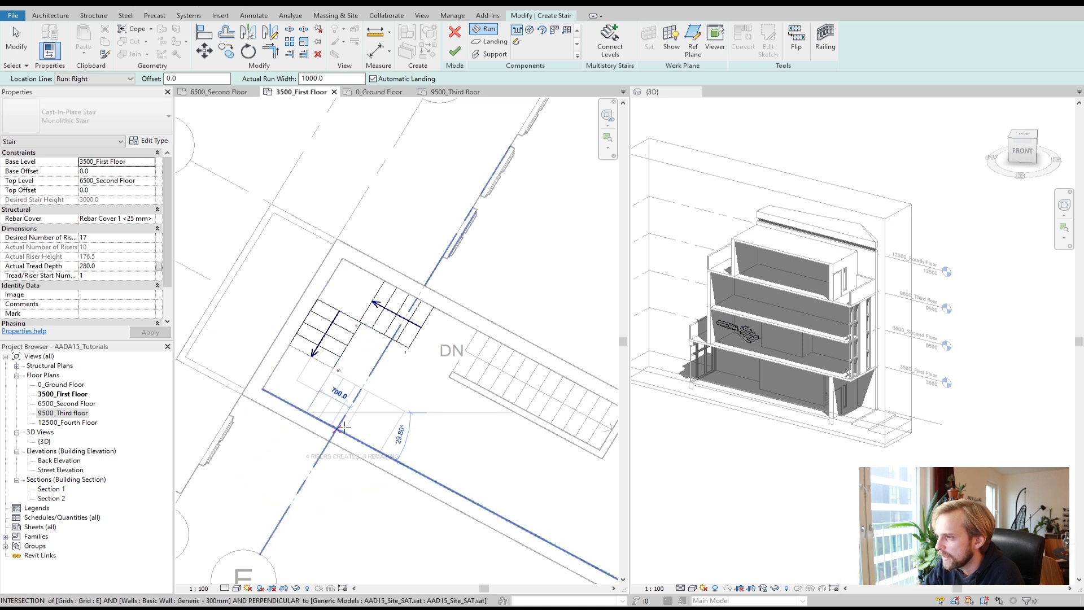
pyautogui.click(420, 472)
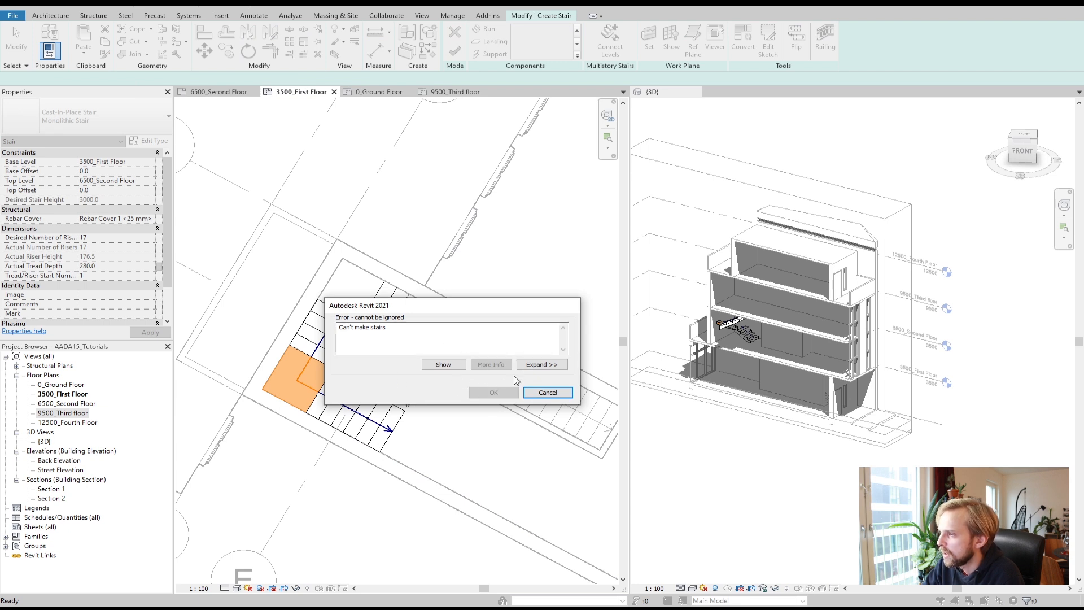
pyautogui.click(542, 365)
pyautogui.click(356, 223)
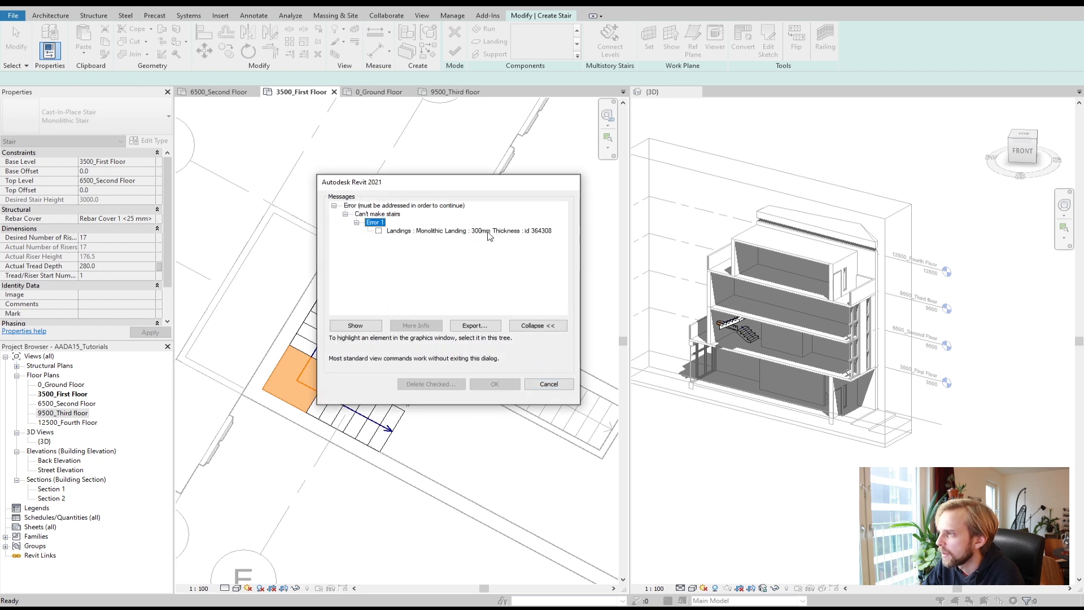
pyautogui.click(540, 386)
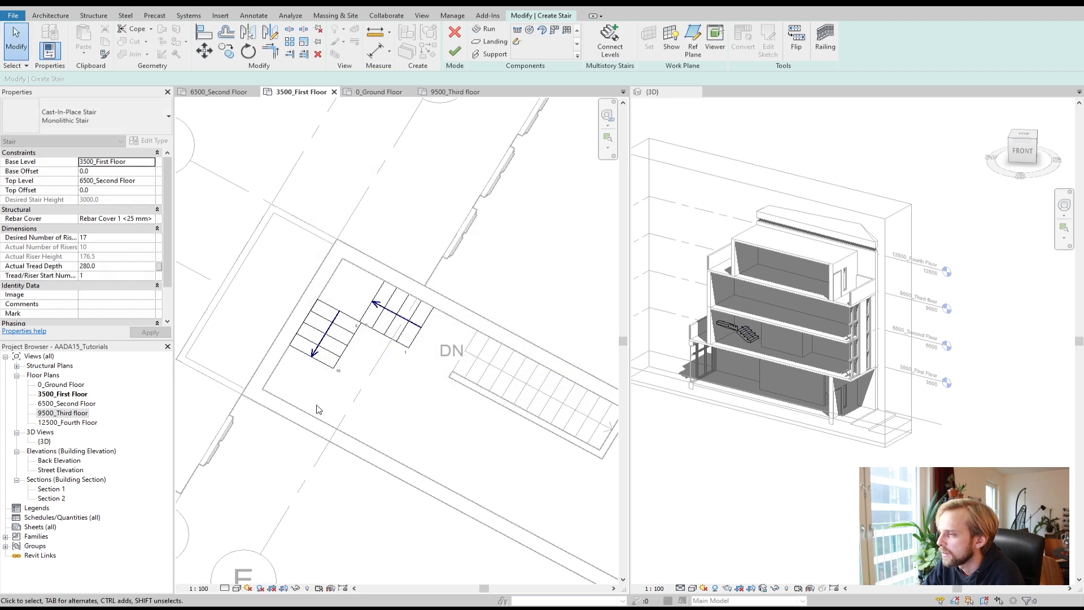
# Step: Delete the previously sketched stair runs and landing in the stair room
pyautogui.click(367, 327)
pyautogui.press('Delete')
pyautogui.press('Delete')
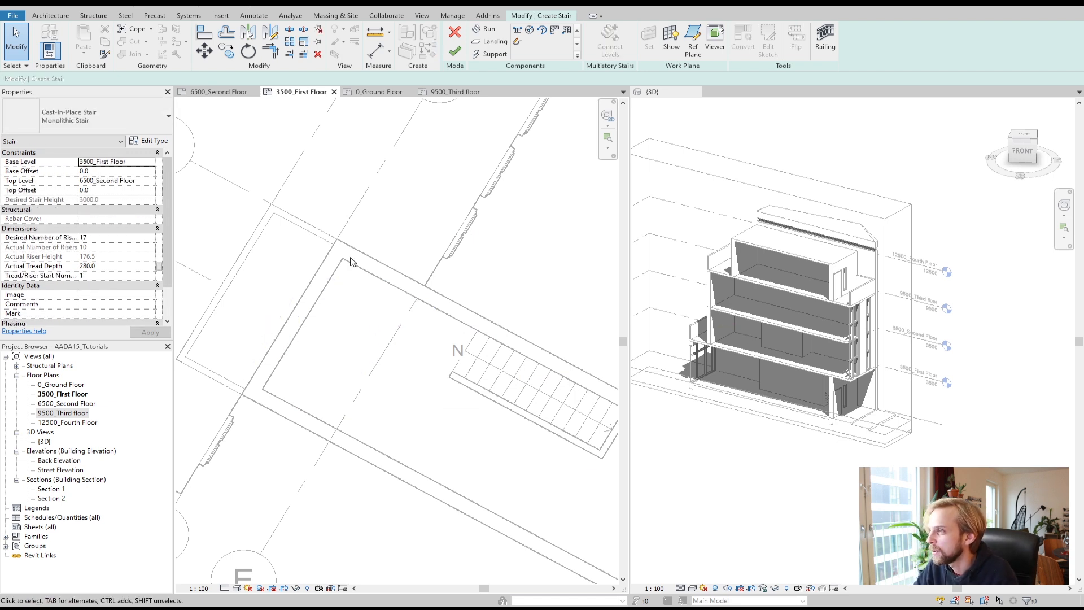
# Step: Sketch two 1000 mm wide stair runs, one along the room's upper wall and one turning down along its end wall
pyautogui.click(484, 28)
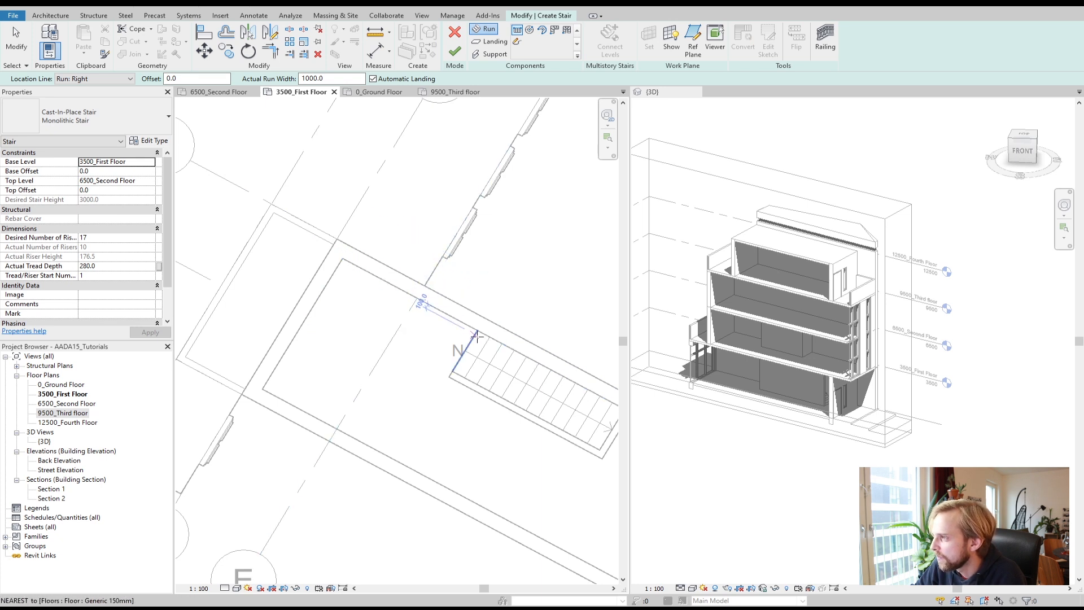
pyautogui.click(420, 300)
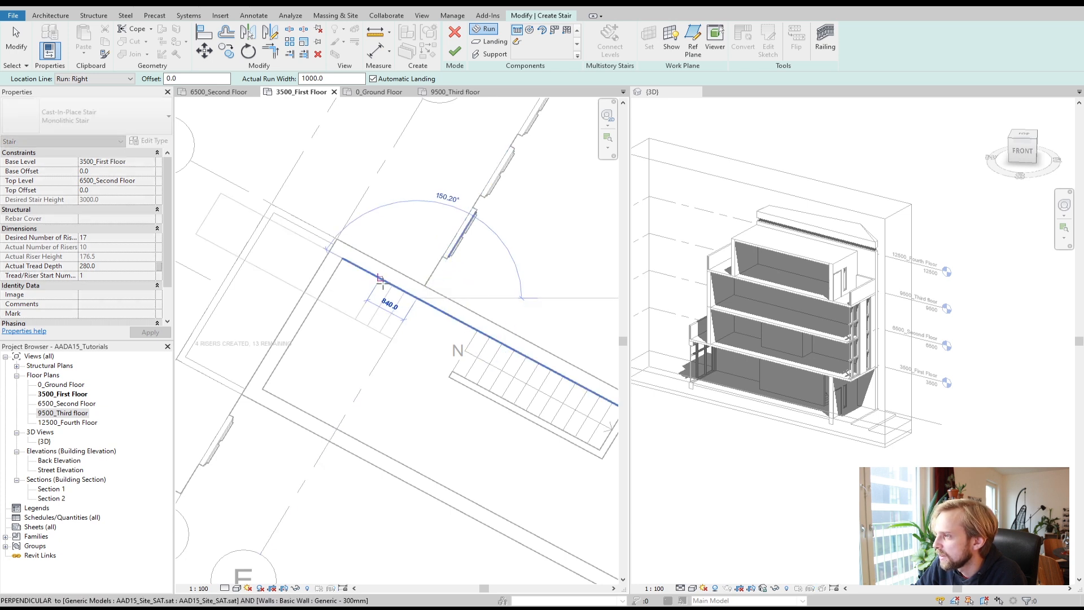
pyautogui.press('Escape')
pyautogui.click(426, 305)
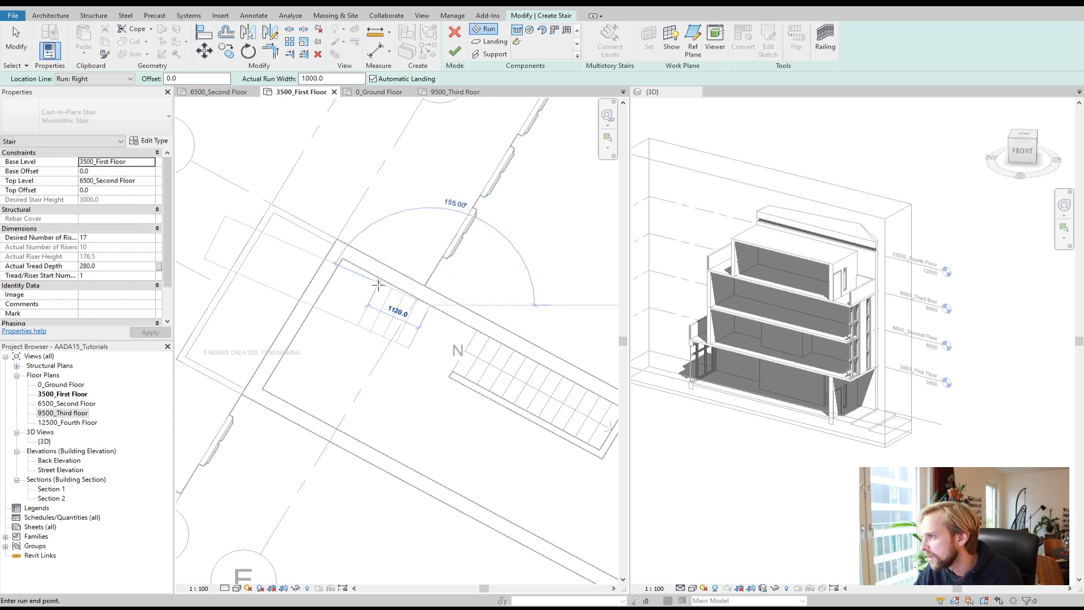
pyautogui.click(394, 287)
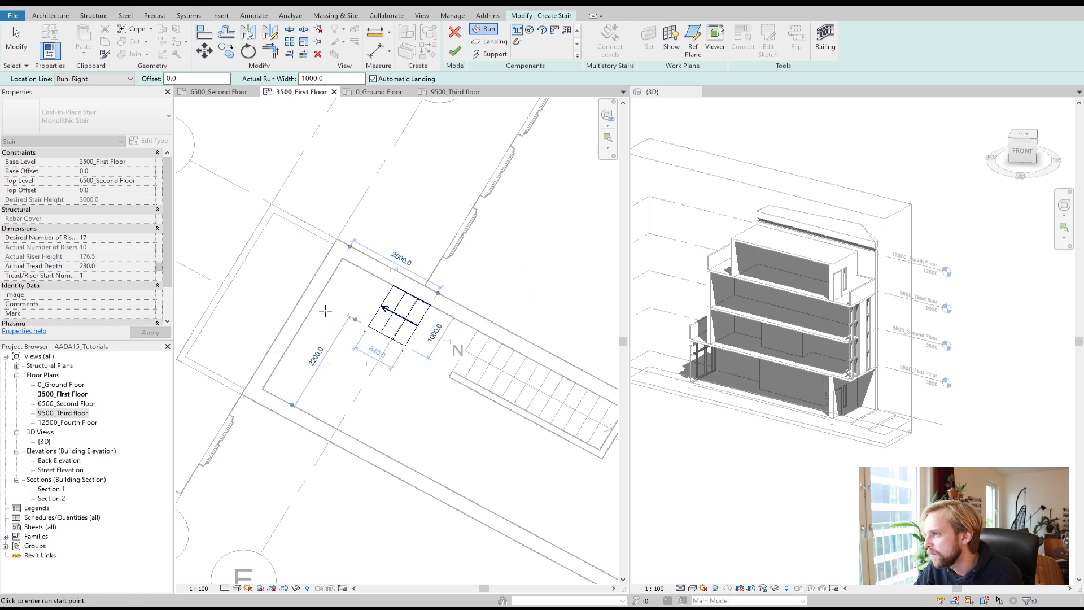
pyautogui.click(316, 304)
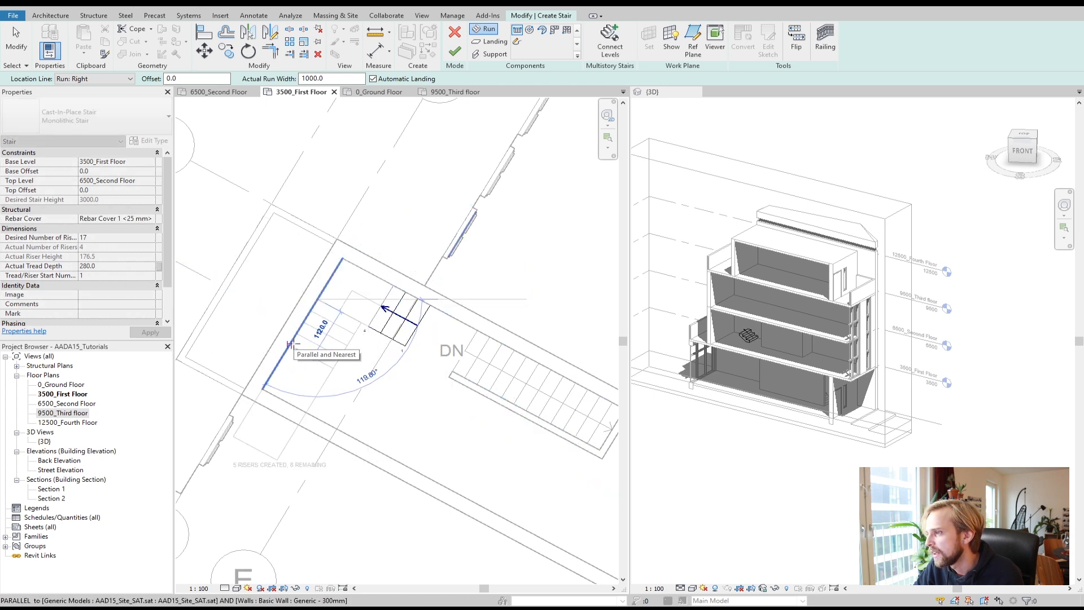
pyautogui.click(293, 343)
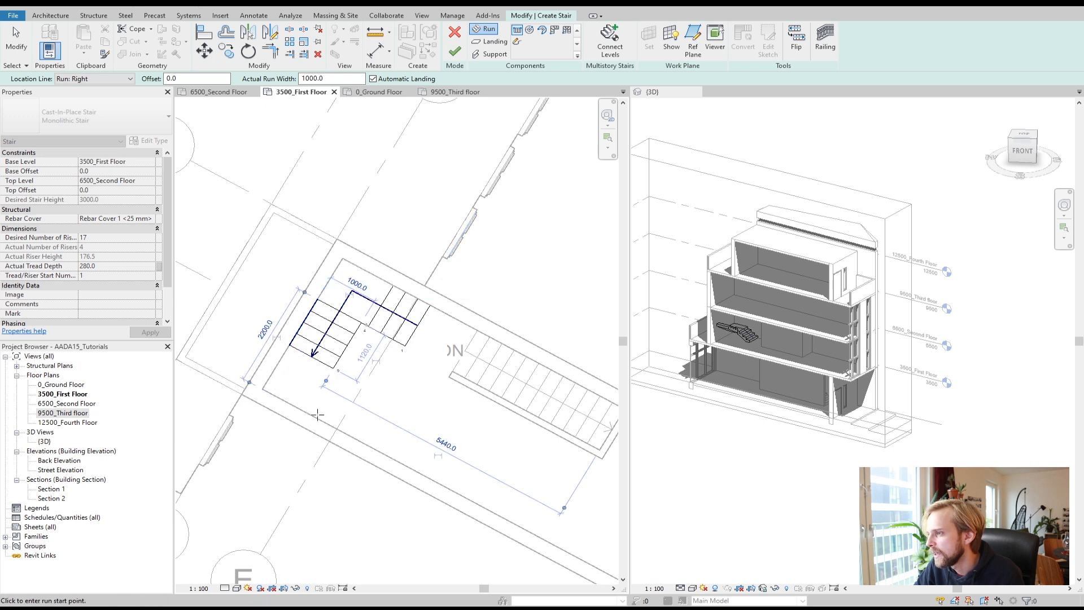
pyautogui.click(307, 409)
pyautogui.click(422, 465)
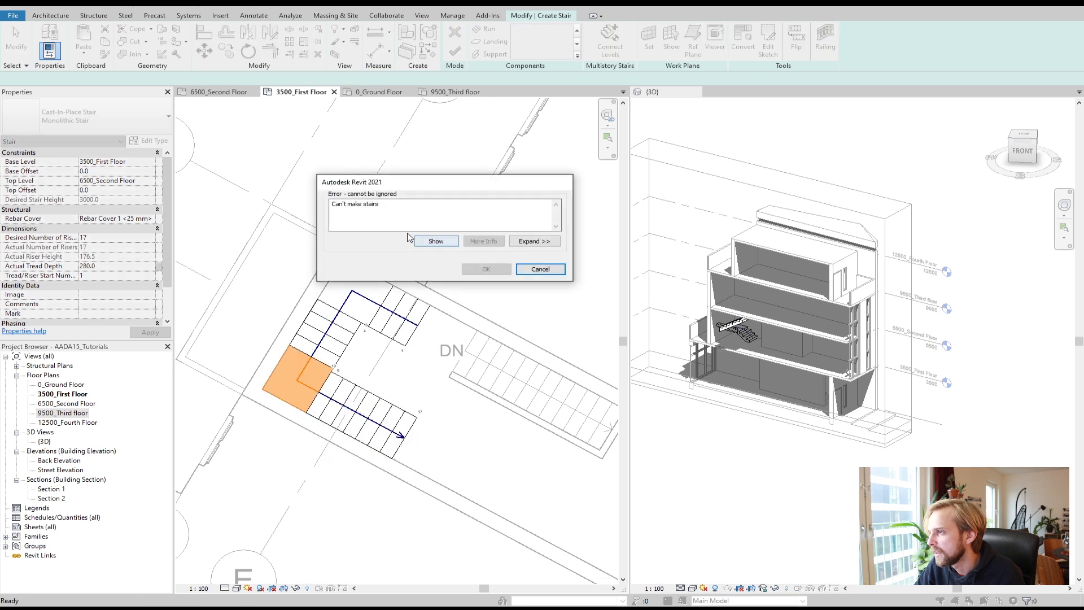
pyautogui.click(437, 242)
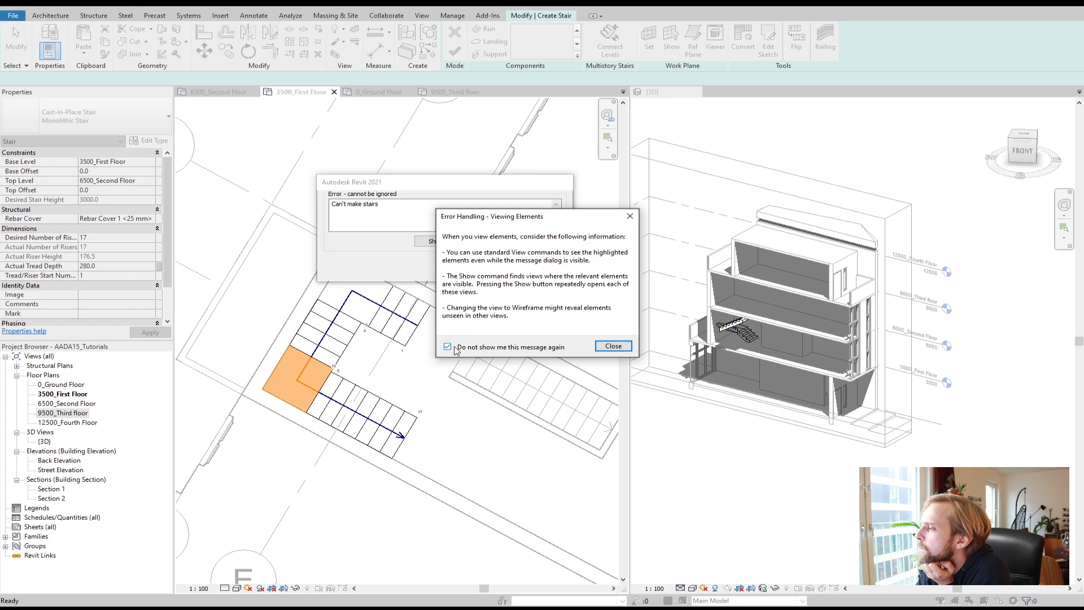
pyautogui.click(614, 346)
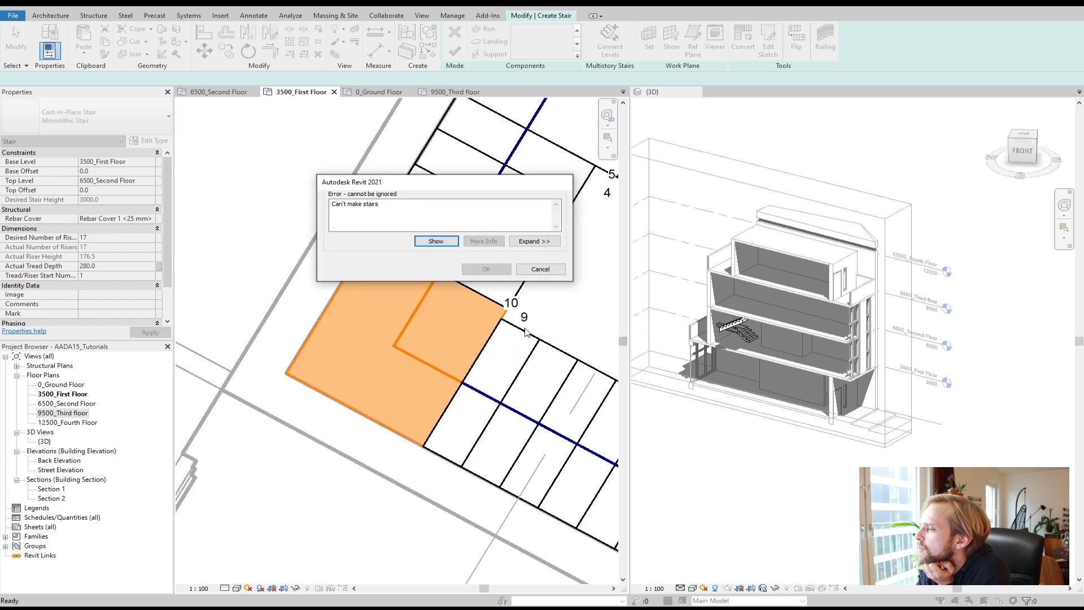
pyautogui.moveTo(464, 182); pyautogui.dragTo(220, 138)
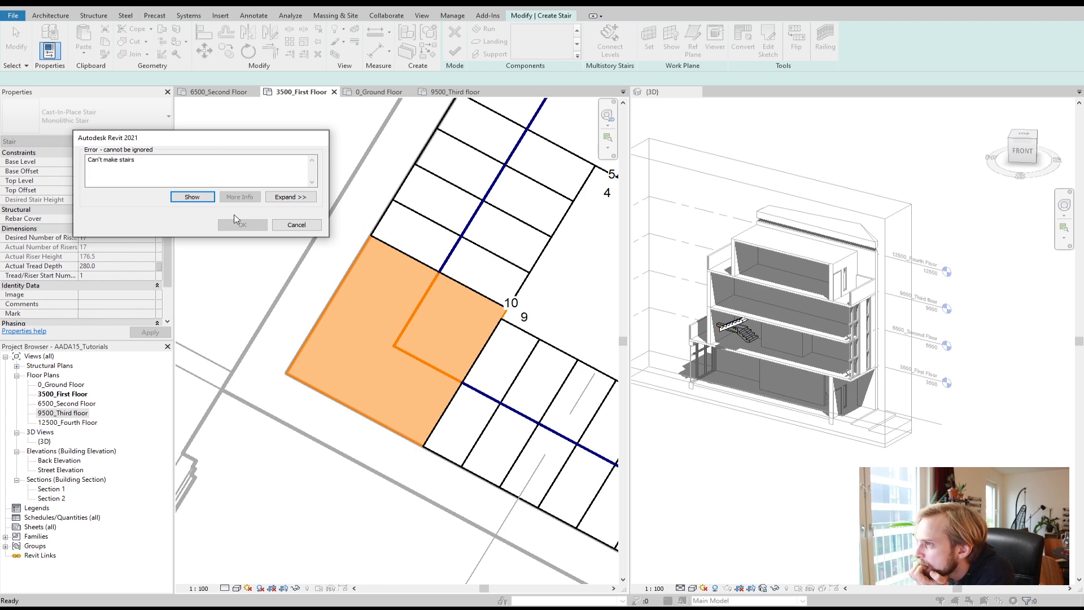
pyautogui.click(296, 225)
# Step: Add a third run along the room's lower wall from the end of the second run and finish the stair
pyautogui.scroll(-5, 350, 339)
pyautogui.scroll(2, 339, 384)
pyautogui.click(484, 29)
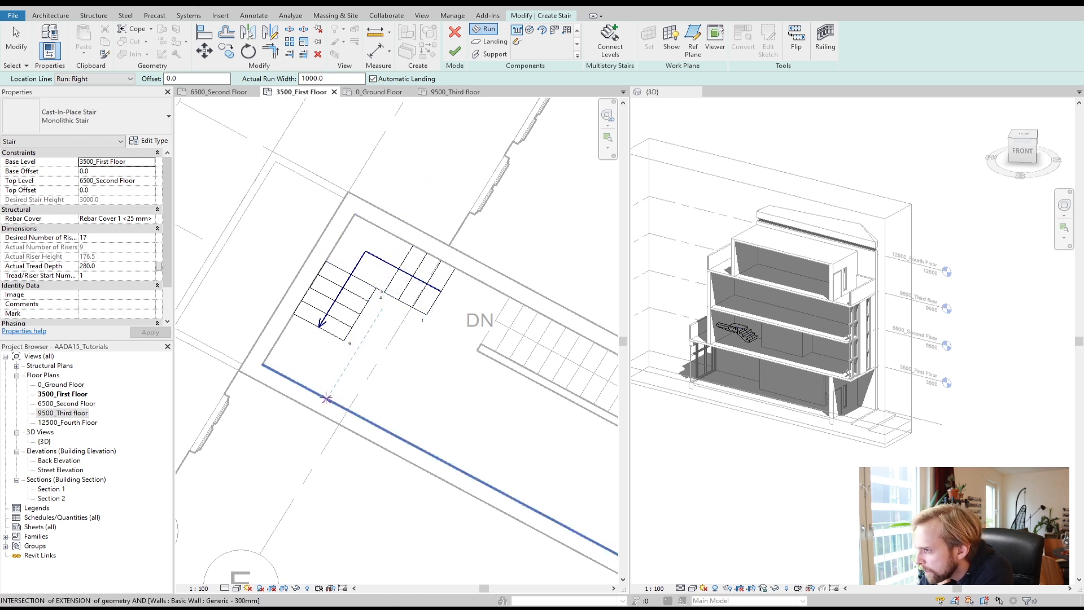
pyautogui.click(322, 395)
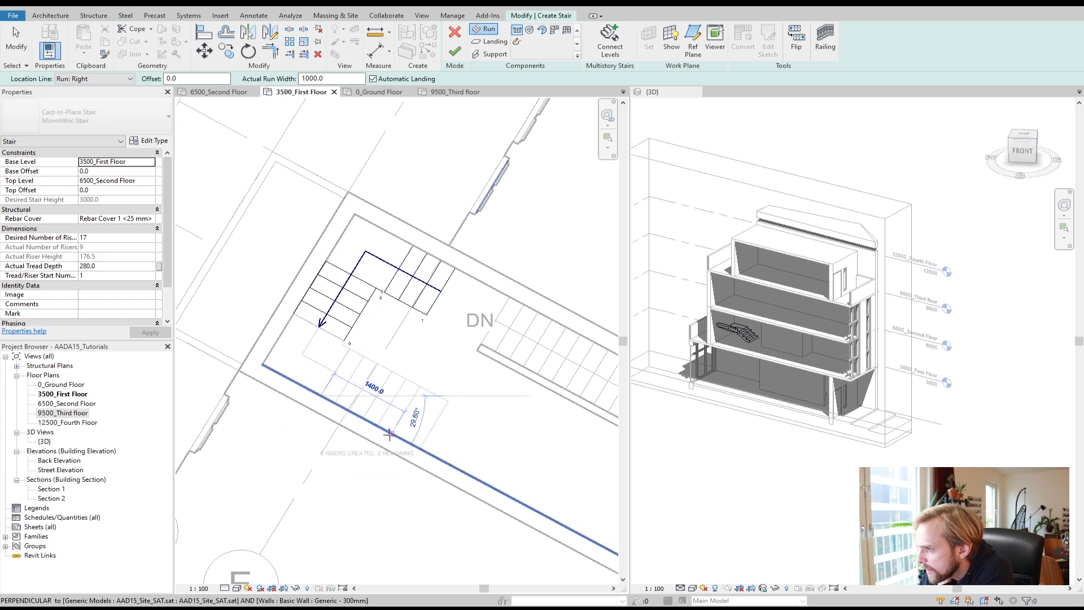
pyautogui.click(425, 450)
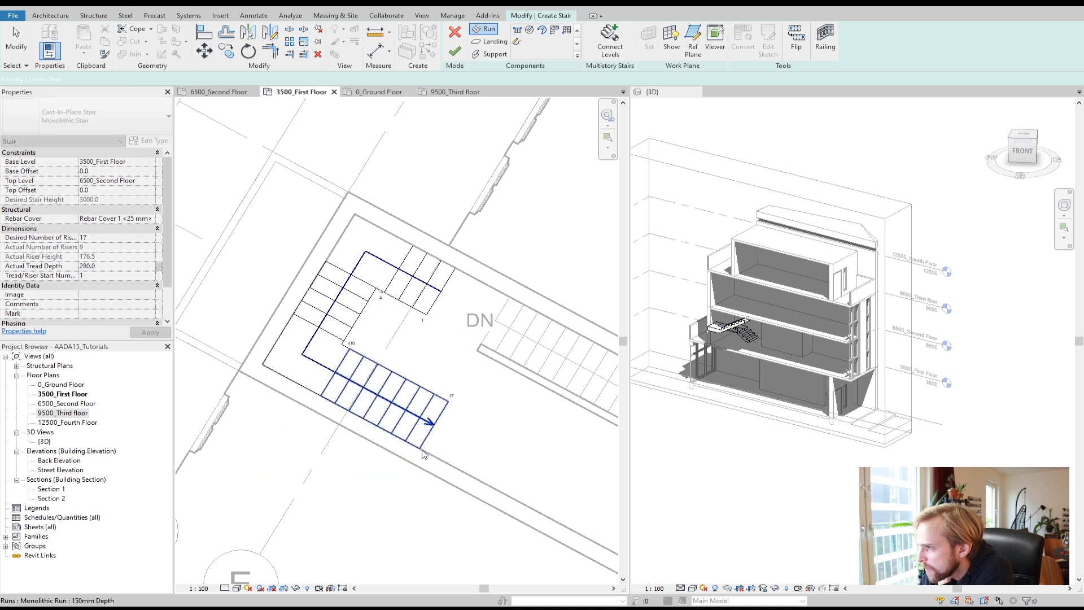
pyautogui.press('Escape')
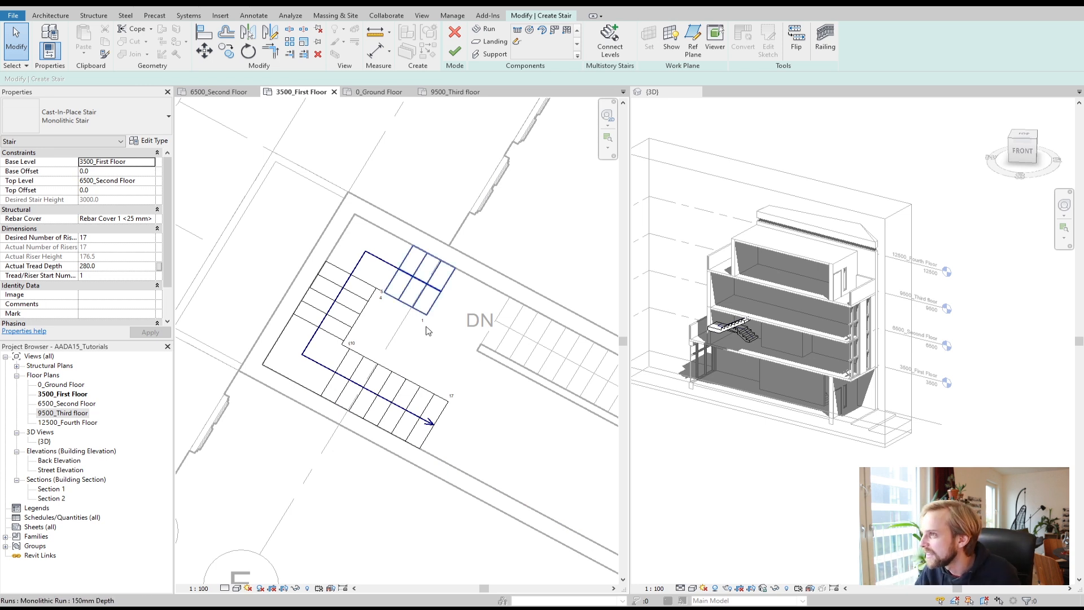
pyautogui.scroll(-2, 457, 312)
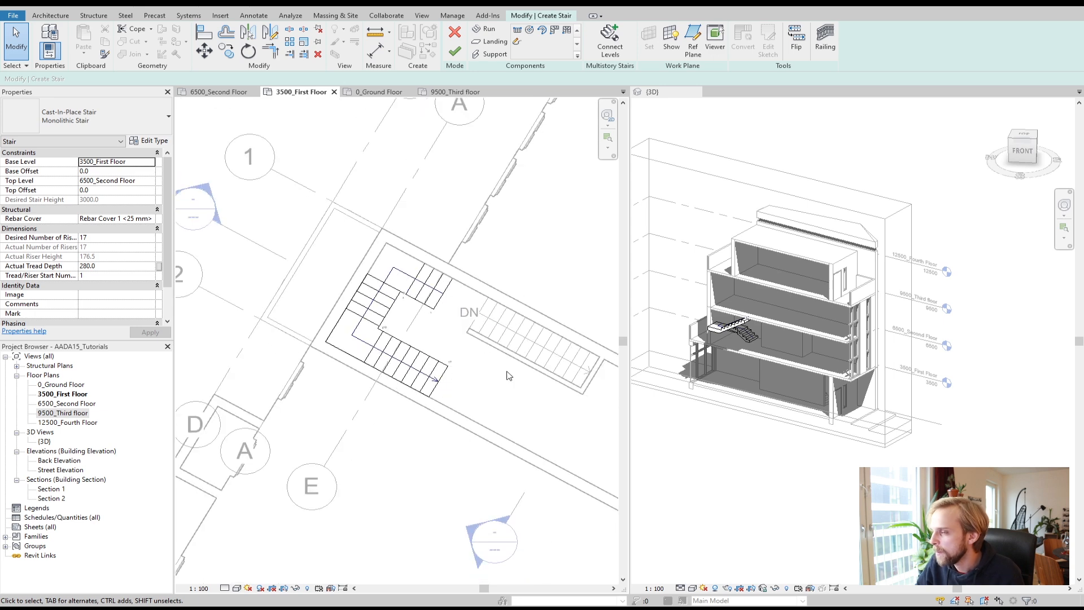
pyautogui.scroll(-3, 506, 372)
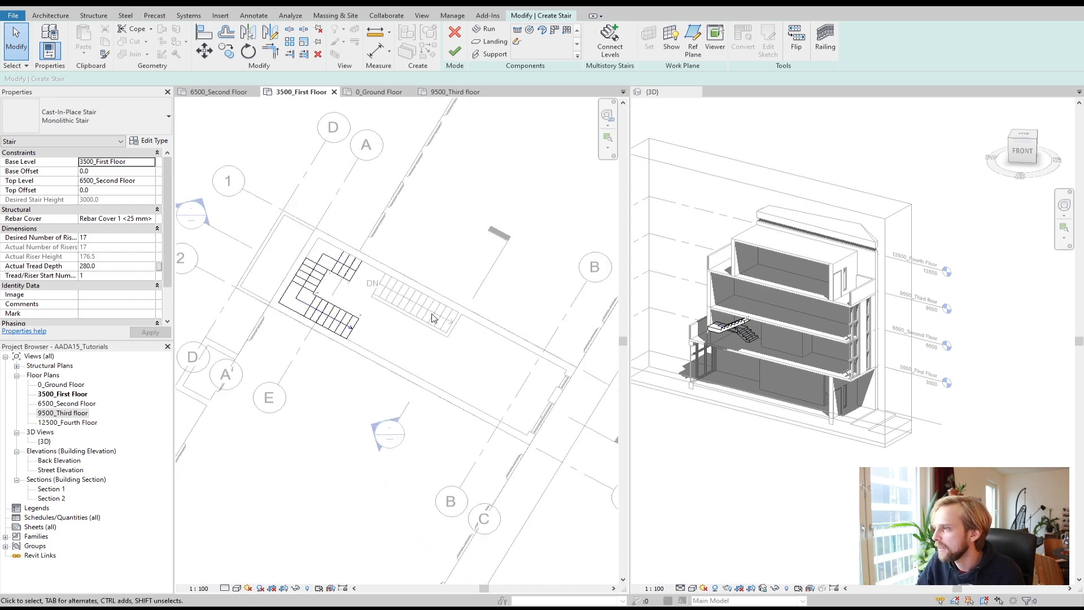
pyautogui.click(453, 55)
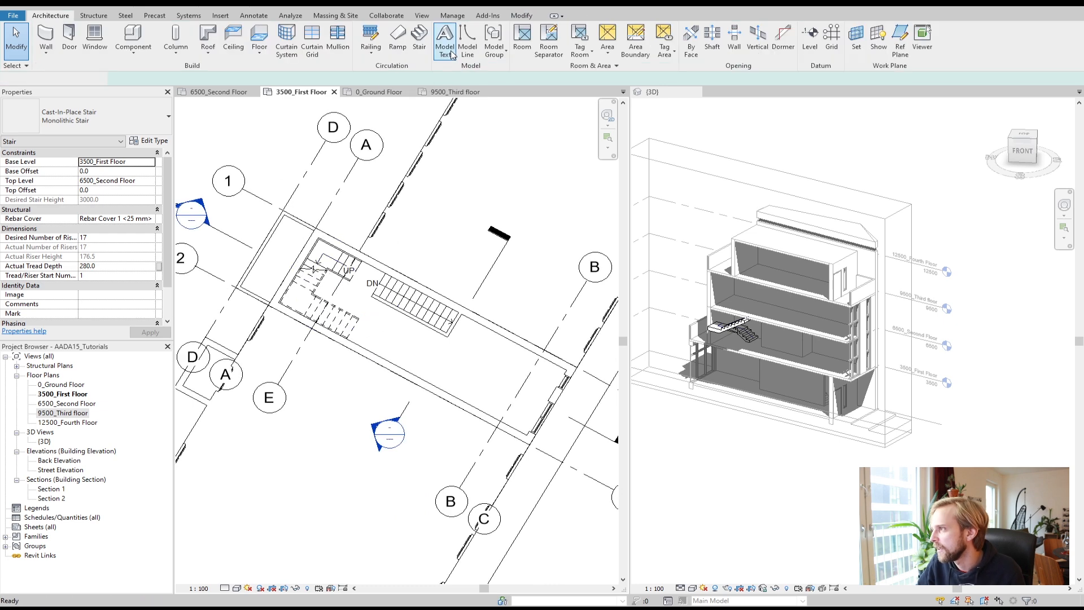
# Step: Delete both railings of the new stair in the 3D view
pyautogui.scroll(5, 742, 327)
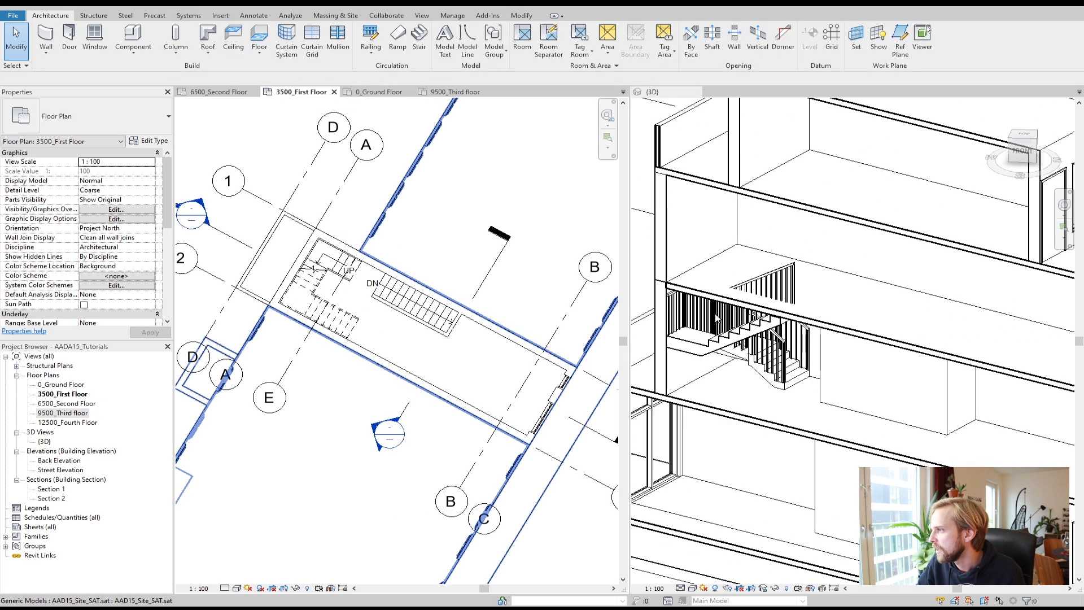
pyautogui.click(788, 269)
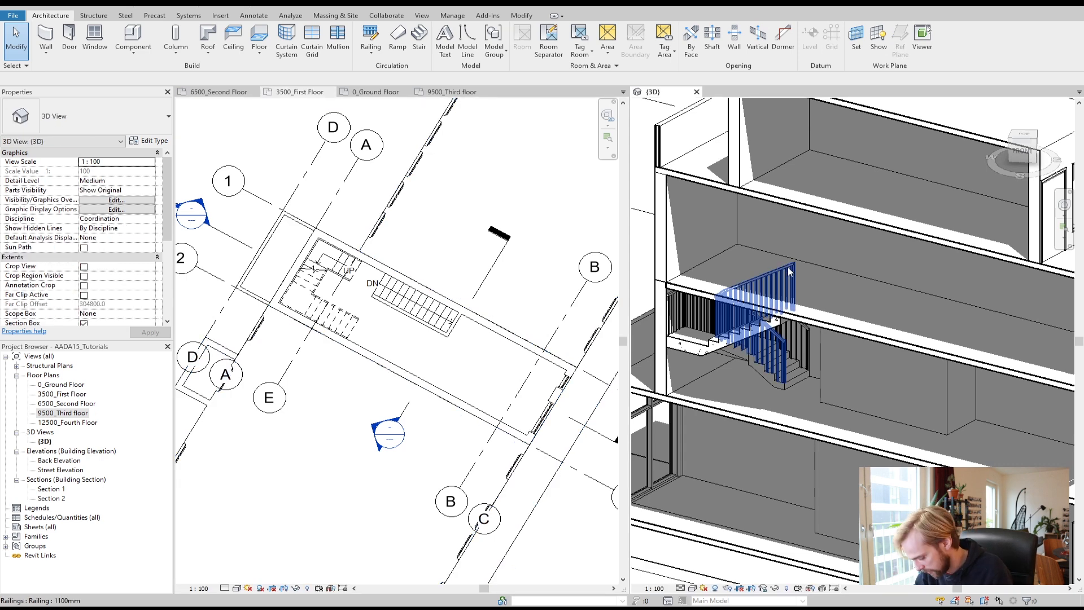
pyautogui.press('Delete')
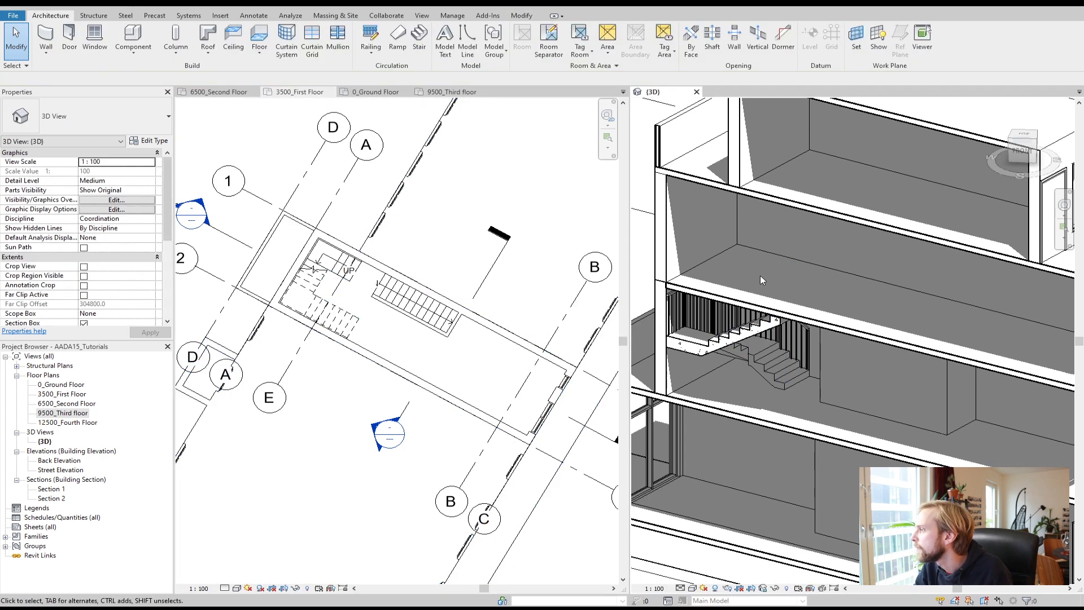
pyautogui.click(700, 317)
pyautogui.press('Delete')
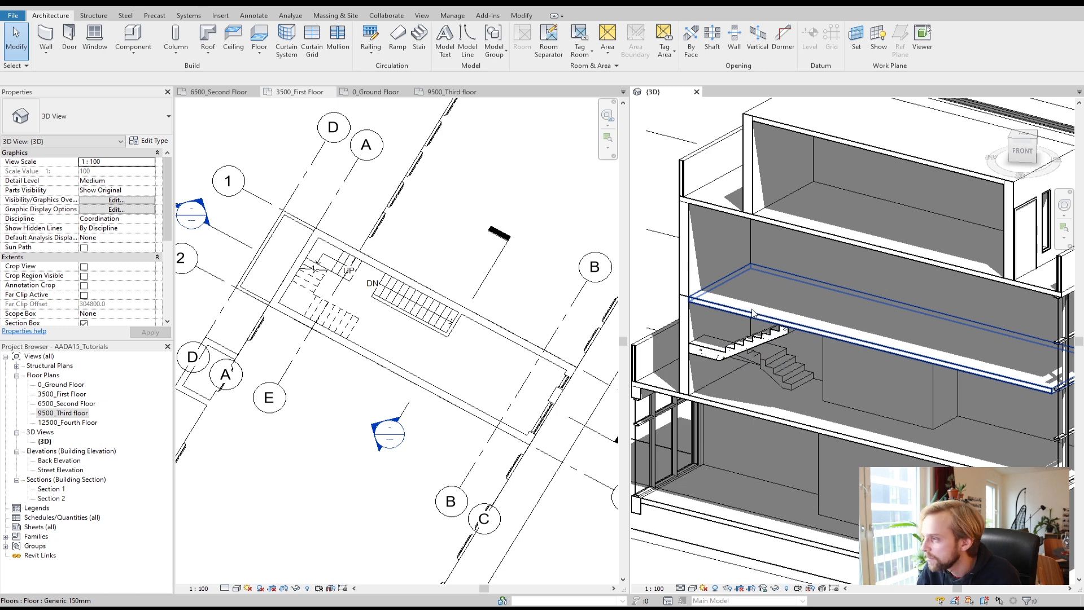
# Step: On 6500_Second Floor, create a shaft opening by sketching a rectangle about 3120 by 3200 mm over the stair area
pyautogui.scroll(2, 323, 299)
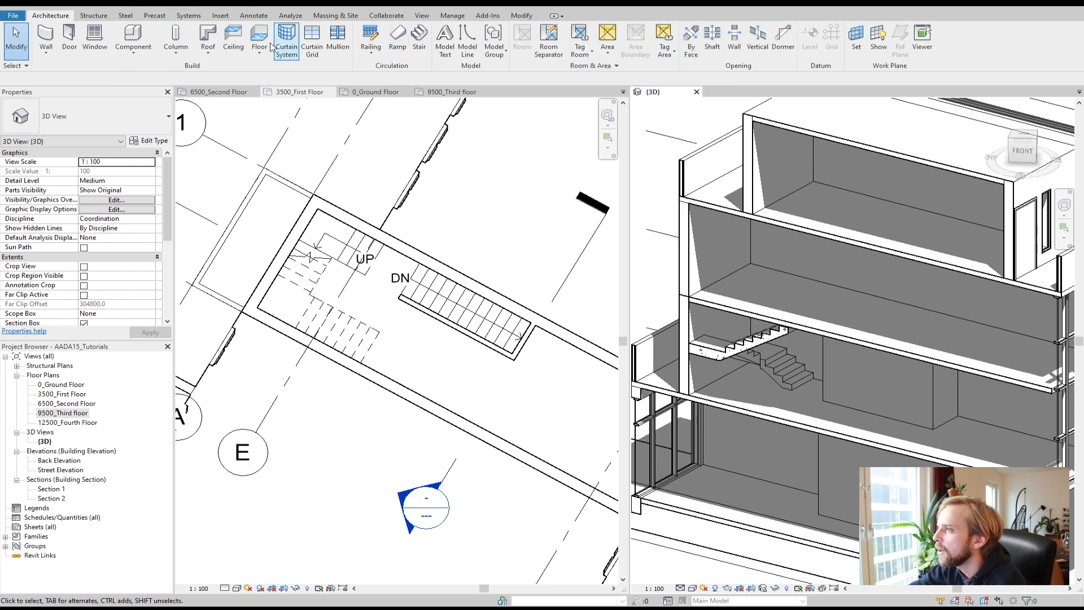
pyautogui.click(219, 91)
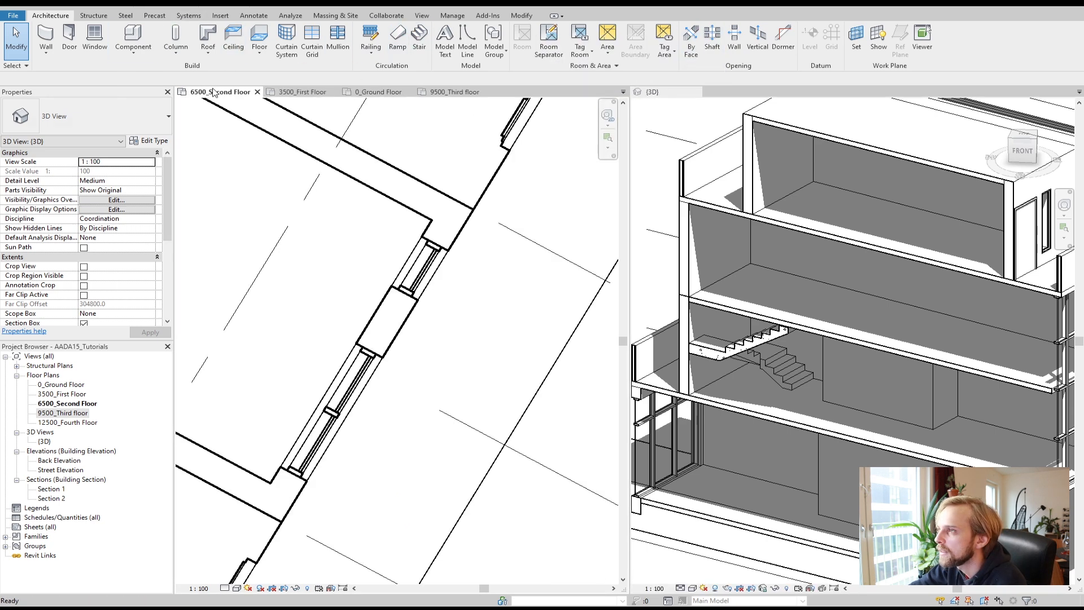
pyautogui.scroll(-2, 316, 260)
pyautogui.moveTo(361, 268); pyautogui.dragTo(609, 380, button='middle')
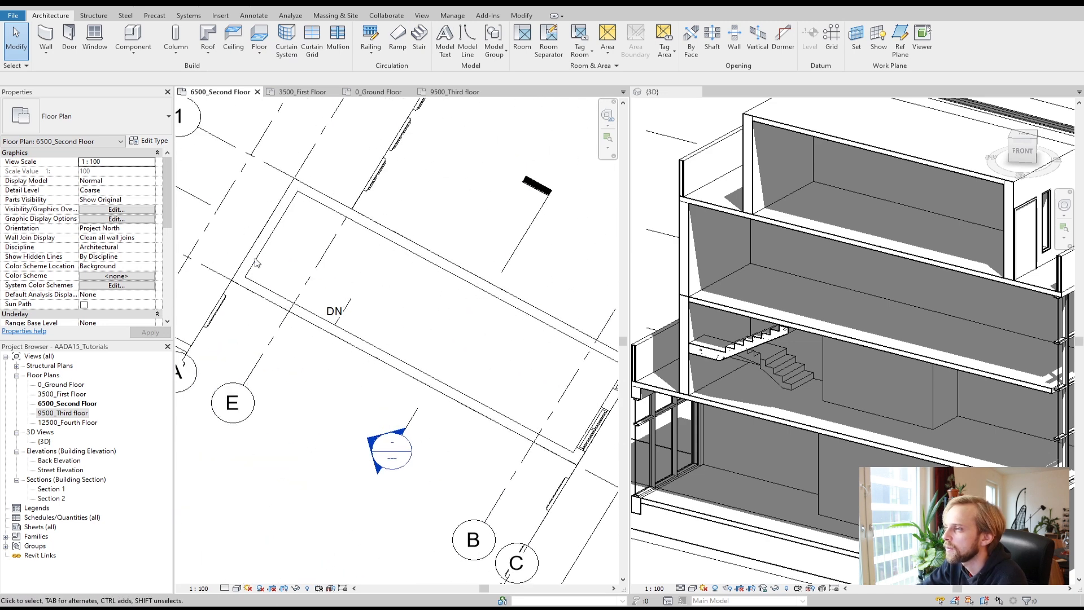
pyautogui.scroll(3, 315, 300)
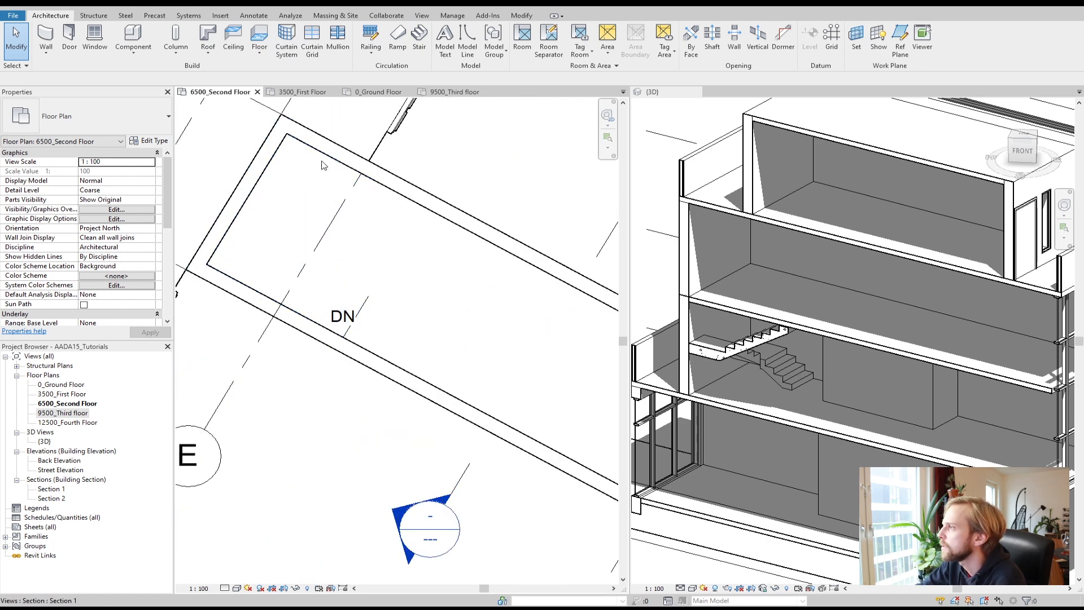
pyautogui.click(713, 39)
pyautogui.click(257, 292)
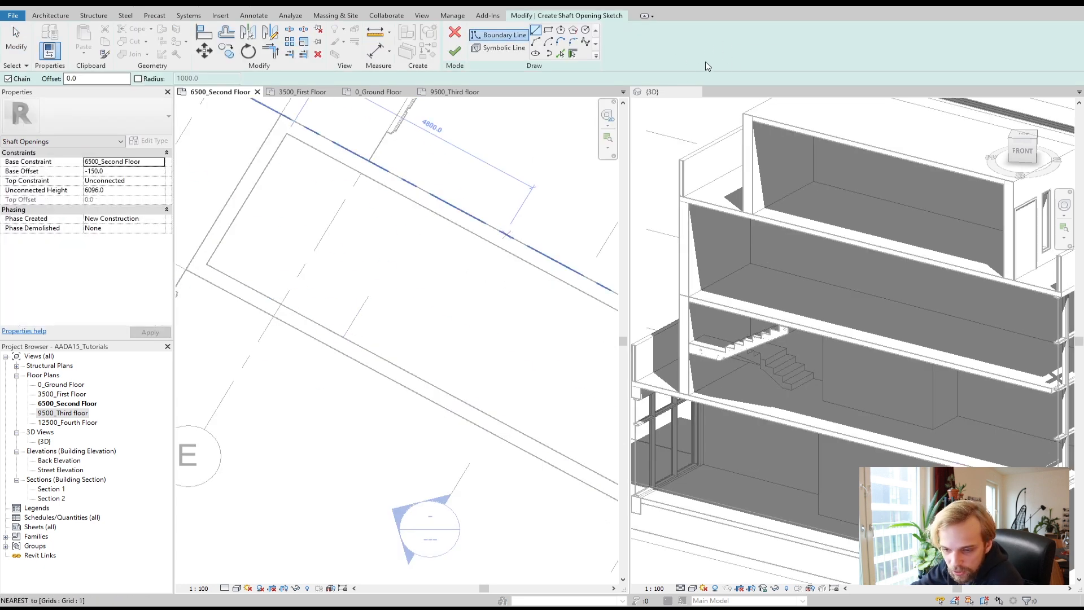
pyautogui.click(343, 337)
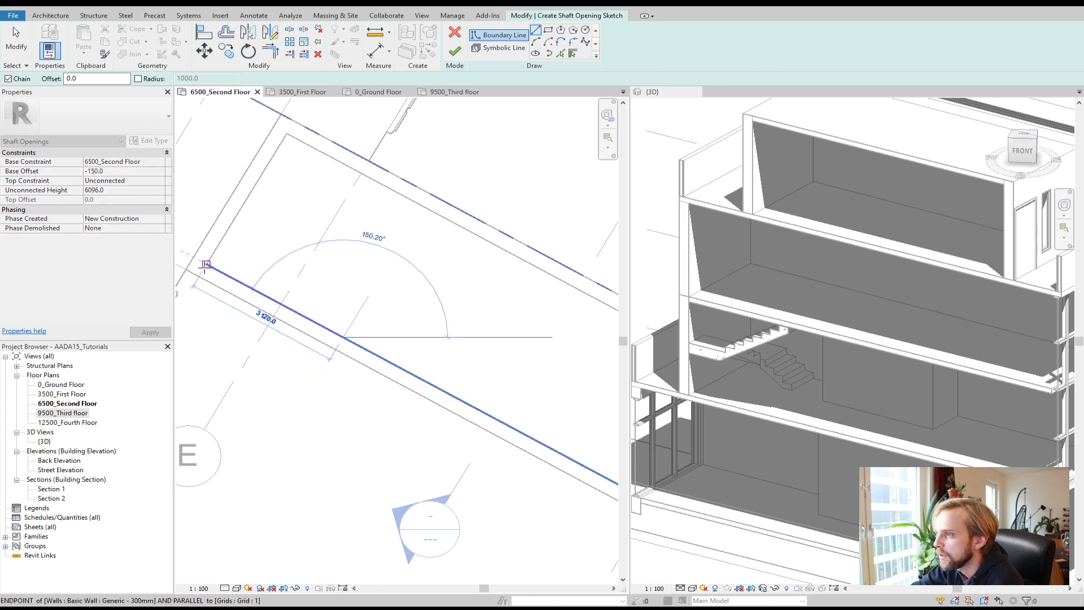
pyautogui.click(206, 265)
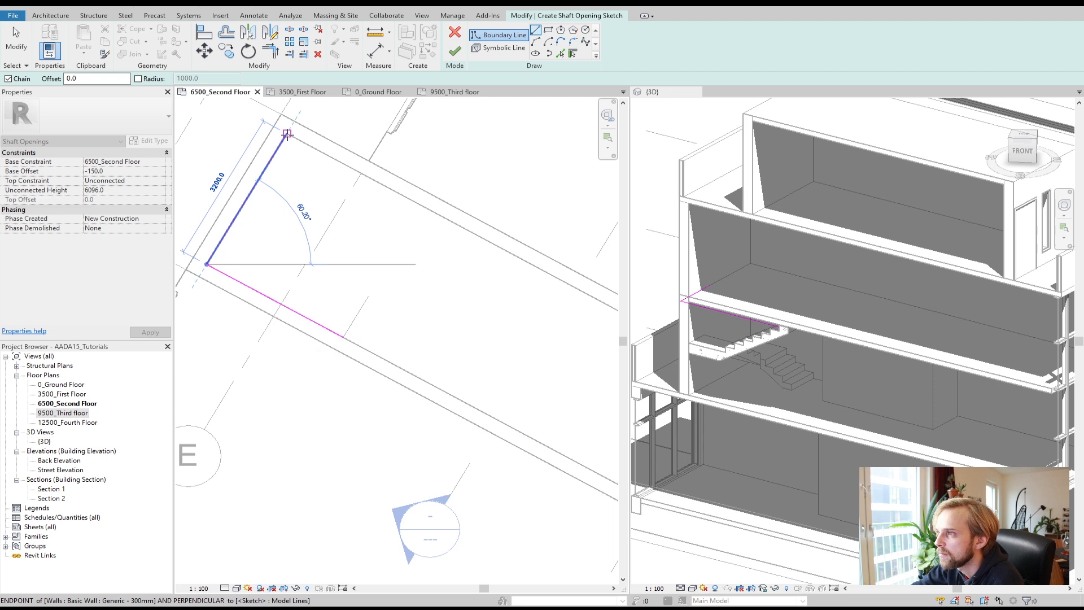
pyautogui.click(287, 134)
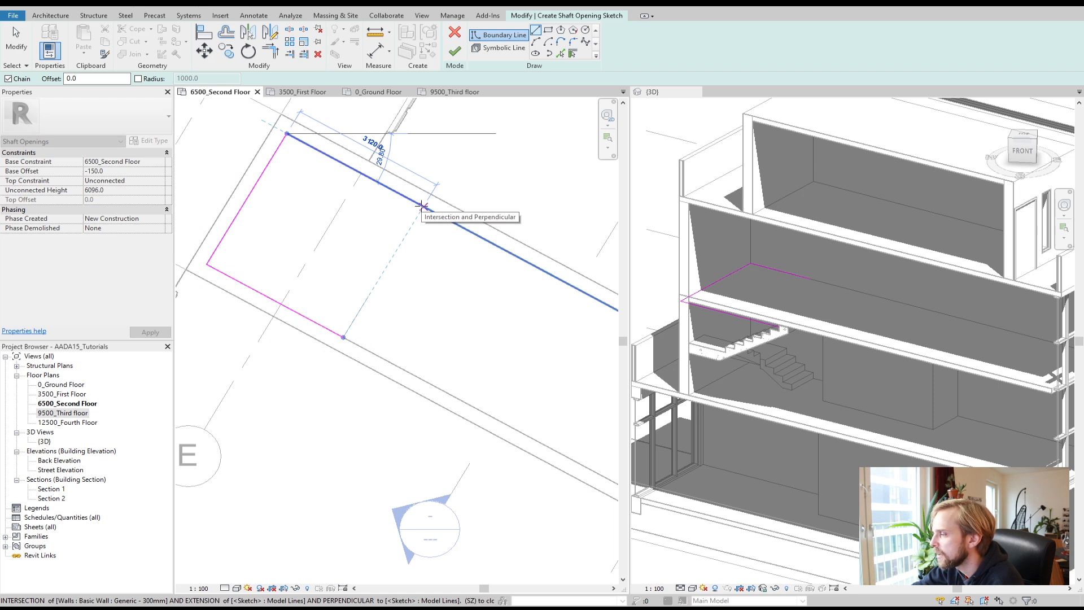
pyautogui.click(422, 205)
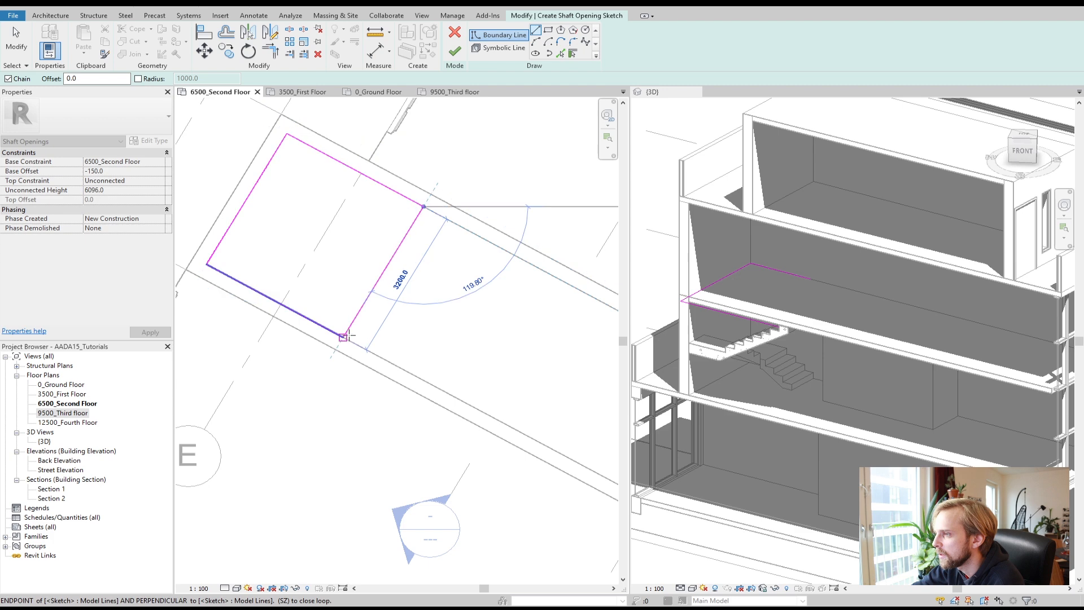
pyautogui.click(343, 338)
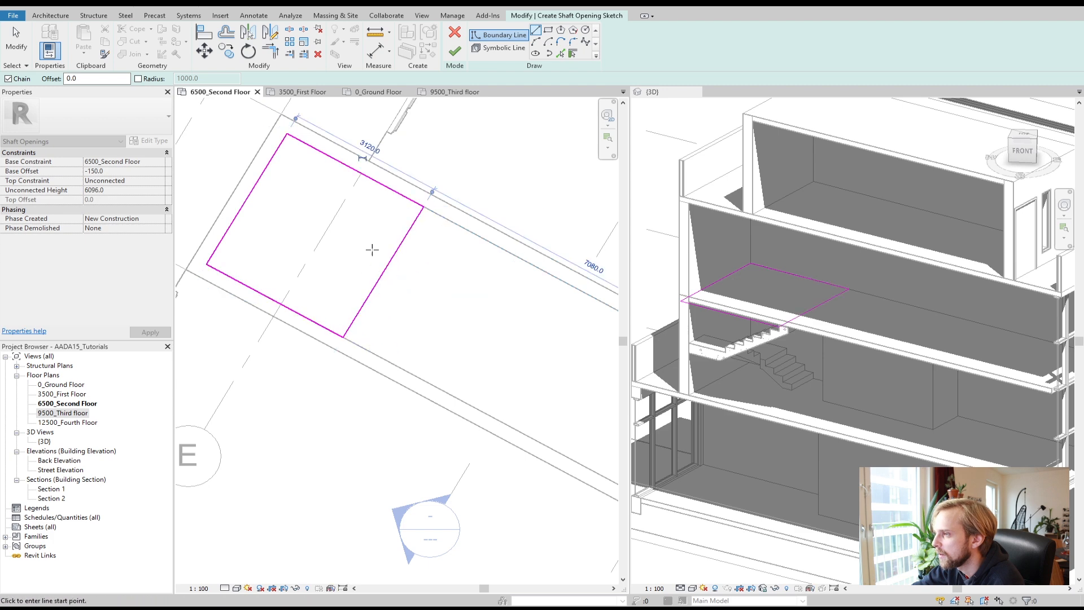
pyautogui.click(455, 53)
# Step: Select the shaft opening and inspect it in the 3D view
pyautogui.click(478, 153)
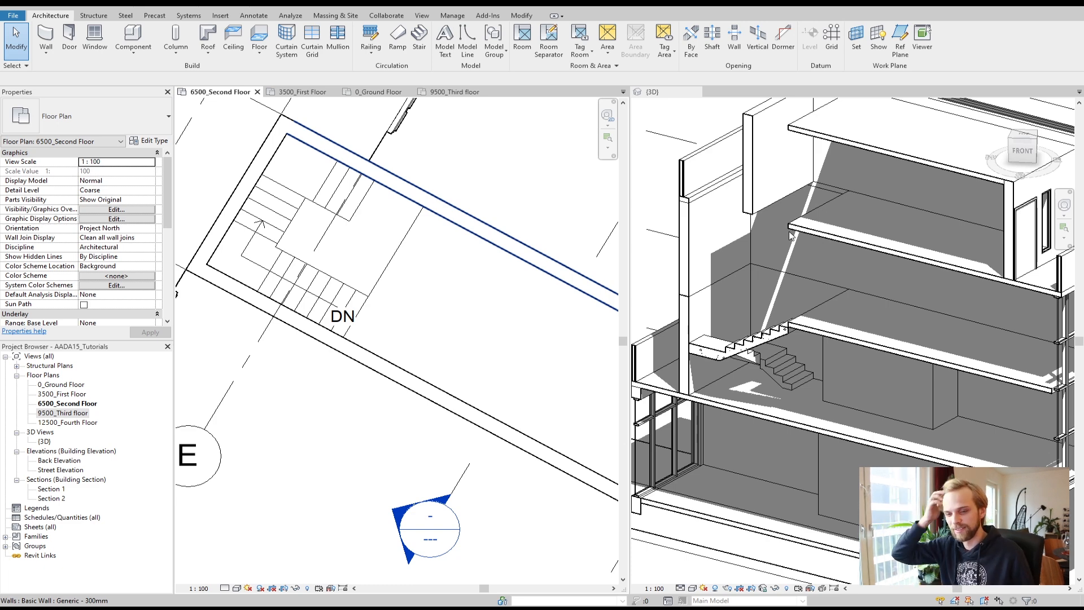
pyautogui.click(407, 233)
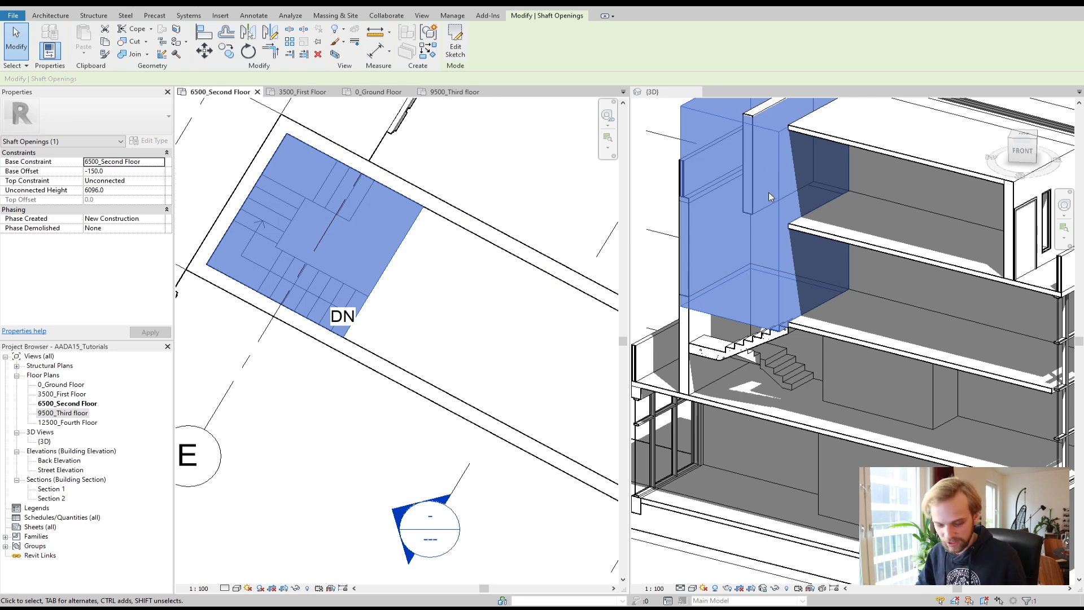
pyautogui.scroll(-2, 768, 192)
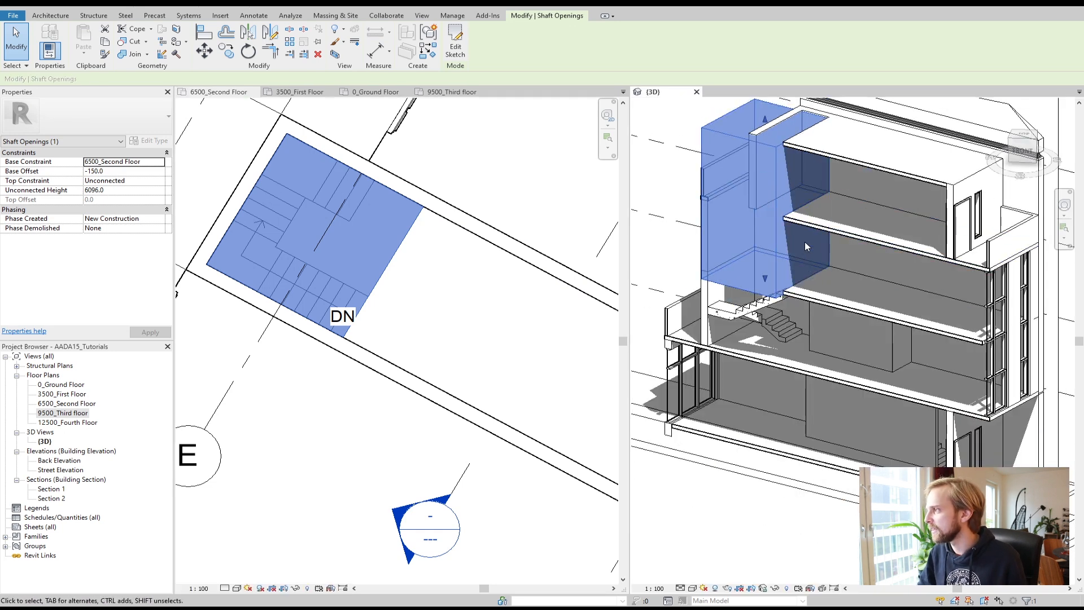
# Step: Lower the shaft opening's top so it cuts only the second-floor slab, about 1750 mm high
pyautogui.scroll(1, 766, 122)
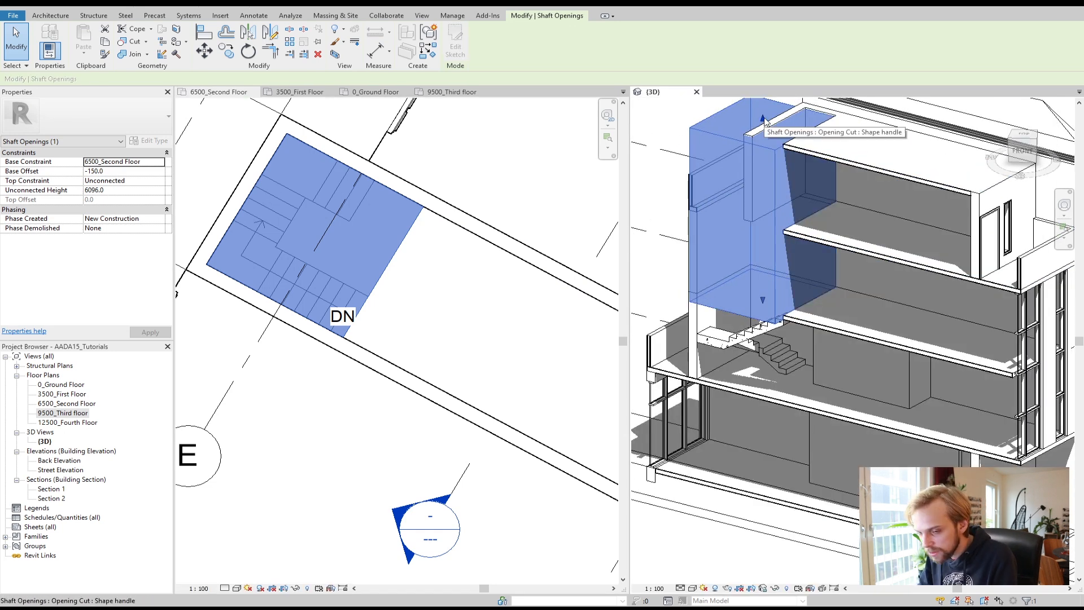
pyautogui.moveTo(763, 120); pyautogui.dragTo(763, 243)
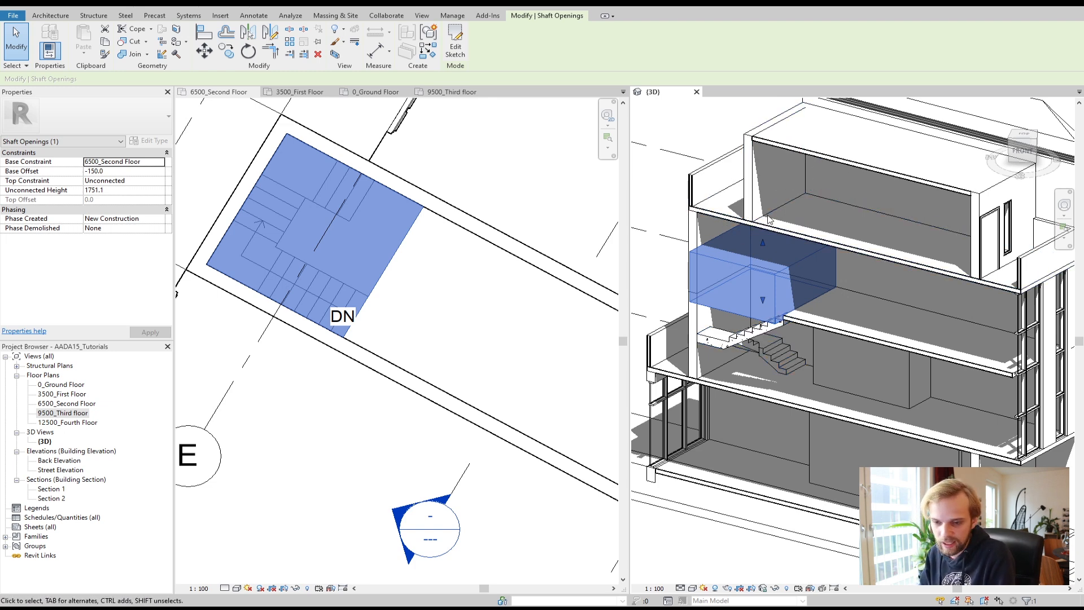
pyautogui.click(663, 207)
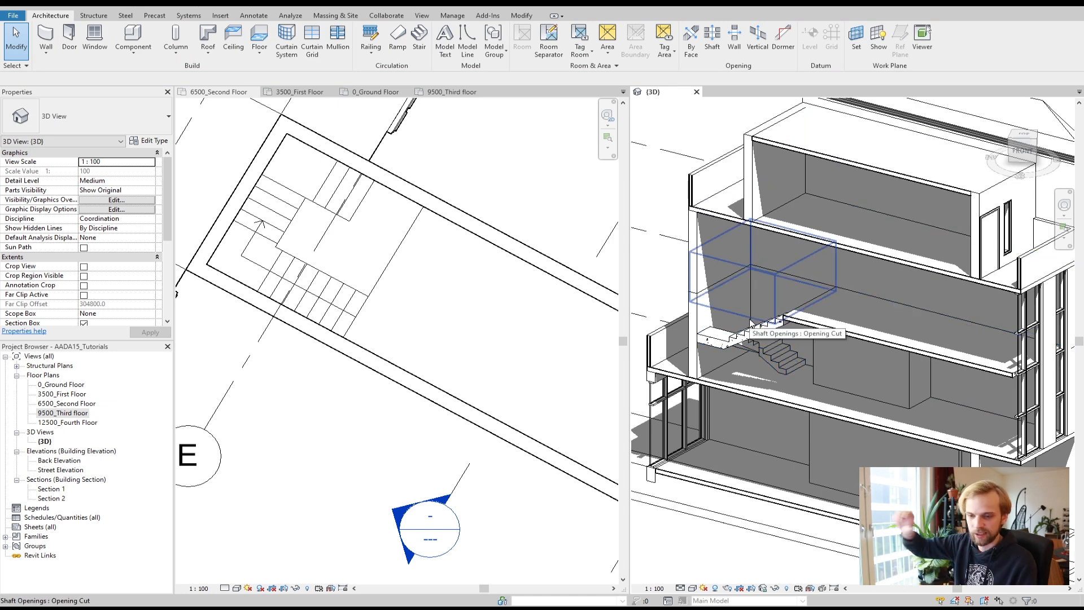
# Step: Inspect the stair and the slab opening in the floor plan and the 3D view
pyautogui.click(510, 206)
pyautogui.scroll(-3, 490, 305)
pyautogui.moveTo(502, 301); pyautogui.dragTo(414, 241, button='middle')
pyautogui.click(816, 374)
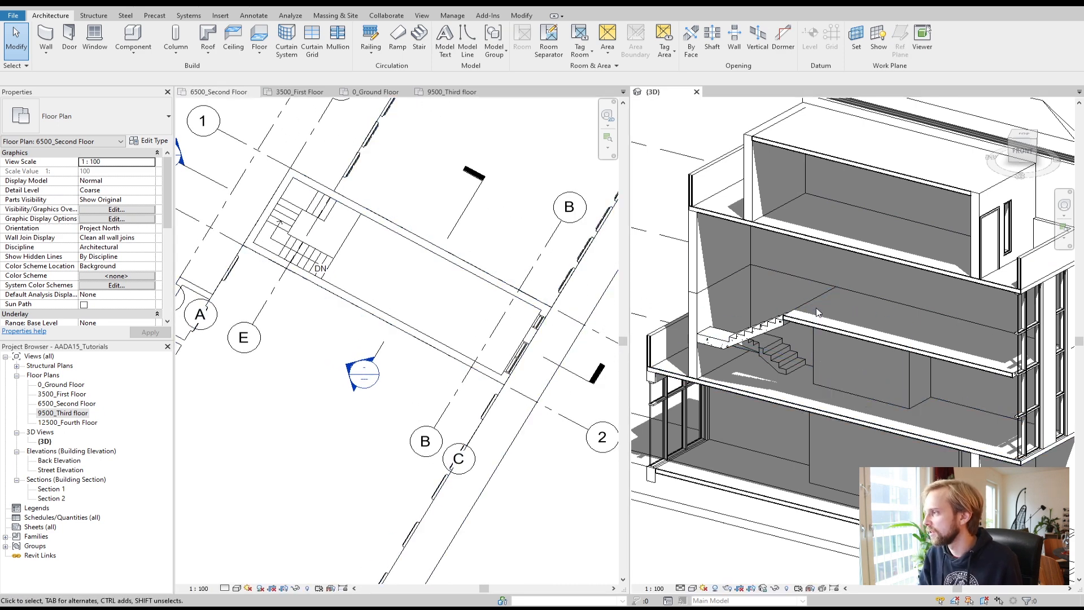
pyautogui.scroll(-1, 736, 336)
pyautogui.scroll(1, 522, 398)
pyautogui.scroll(2, 746, 316)
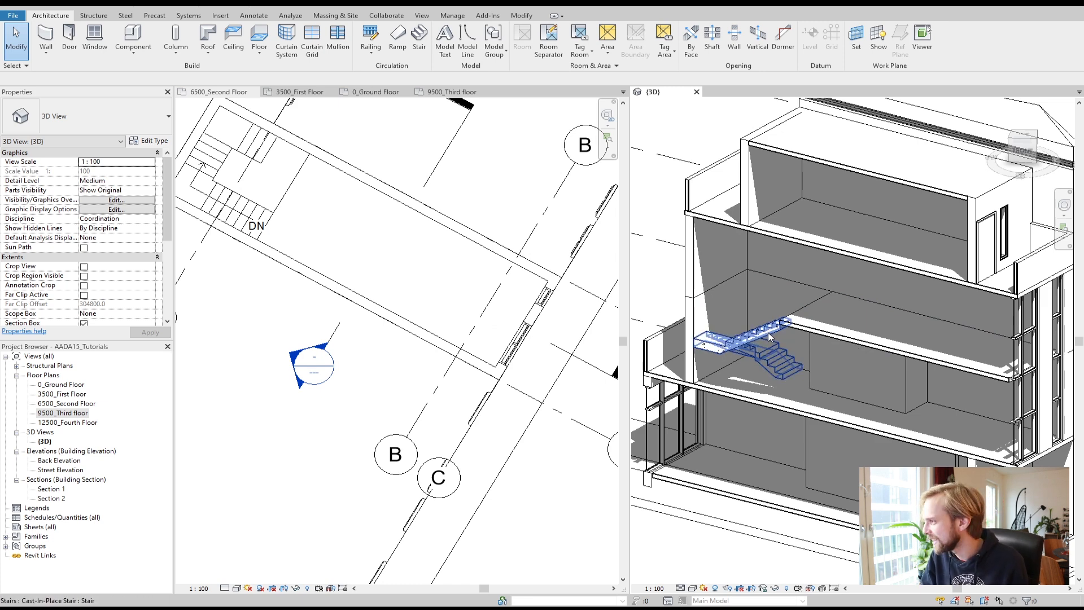
pyautogui.scroll(-3, 768, 336)
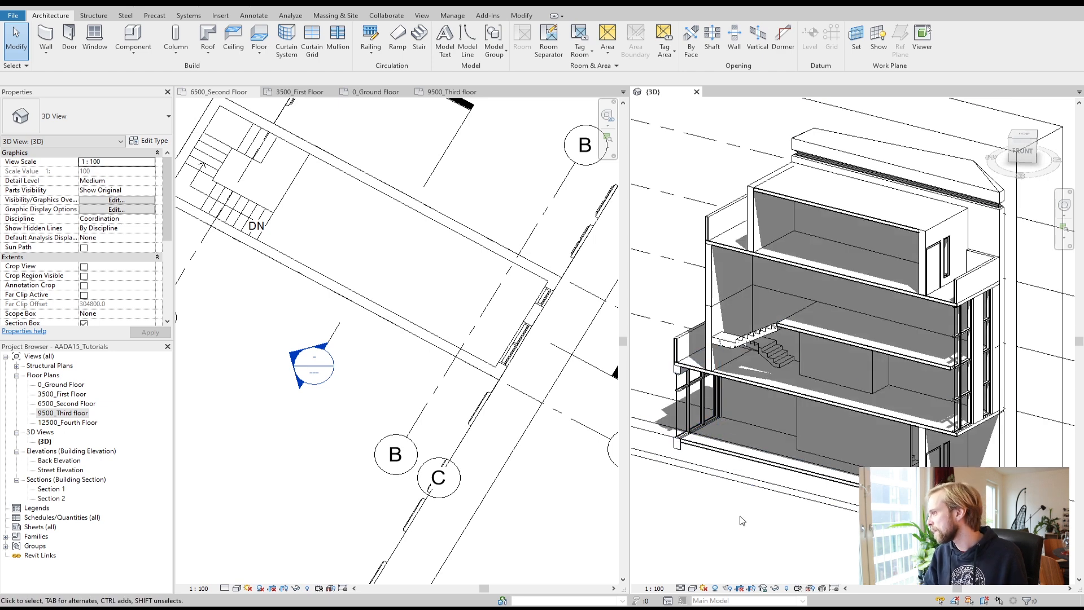
pyautogui.keyDown('shift'); pyautogui.moveTo(745, 513); pyautogui.dragTo(775, 505, button='middle'); pyautogui.keyUp('shift')
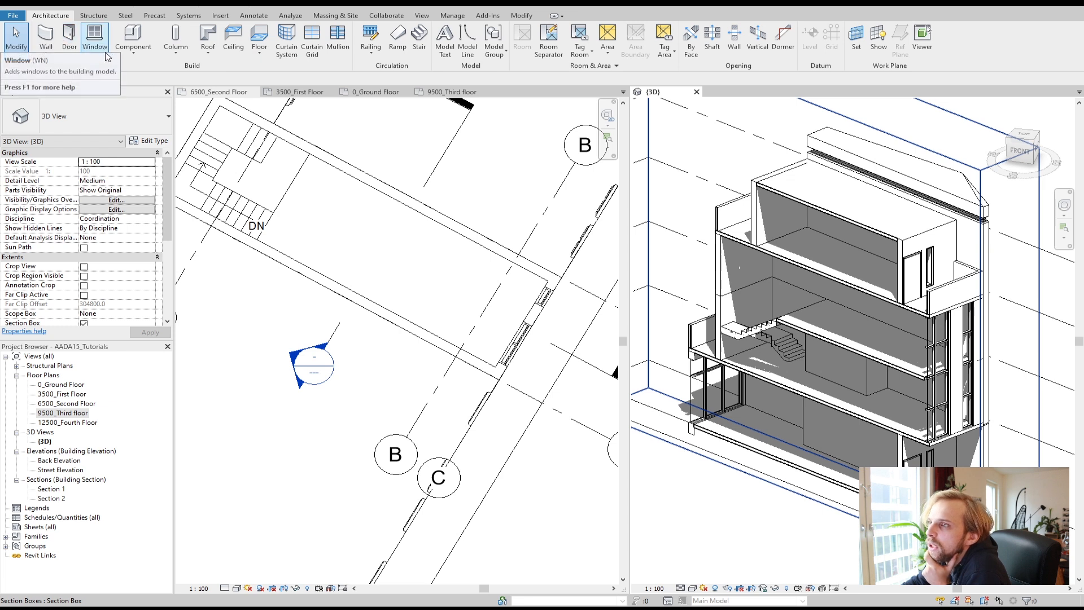
# Step: Place a rectangular architectural column in the room on 6500_Second Floor, then delete it
pyautogui.click(176, 52)
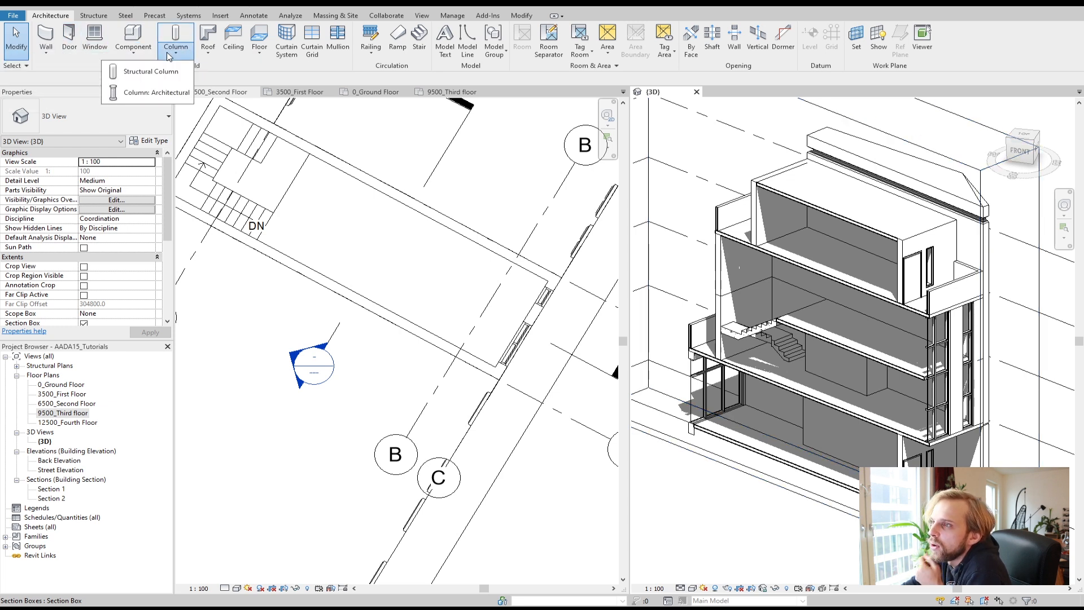
pyautogui.click(158, 93)
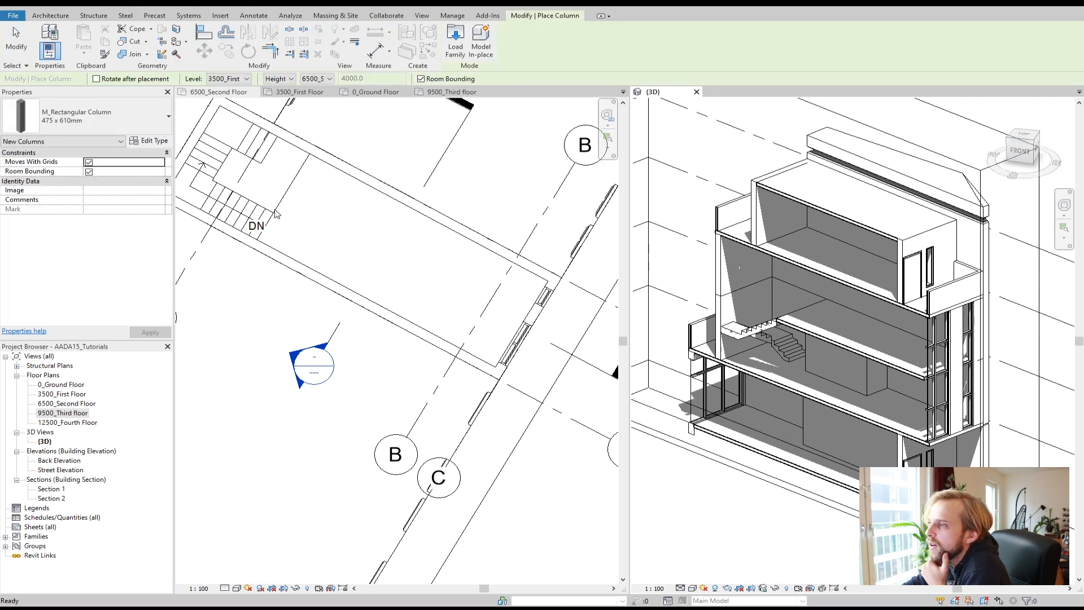
pyautogui.click(351, 260)
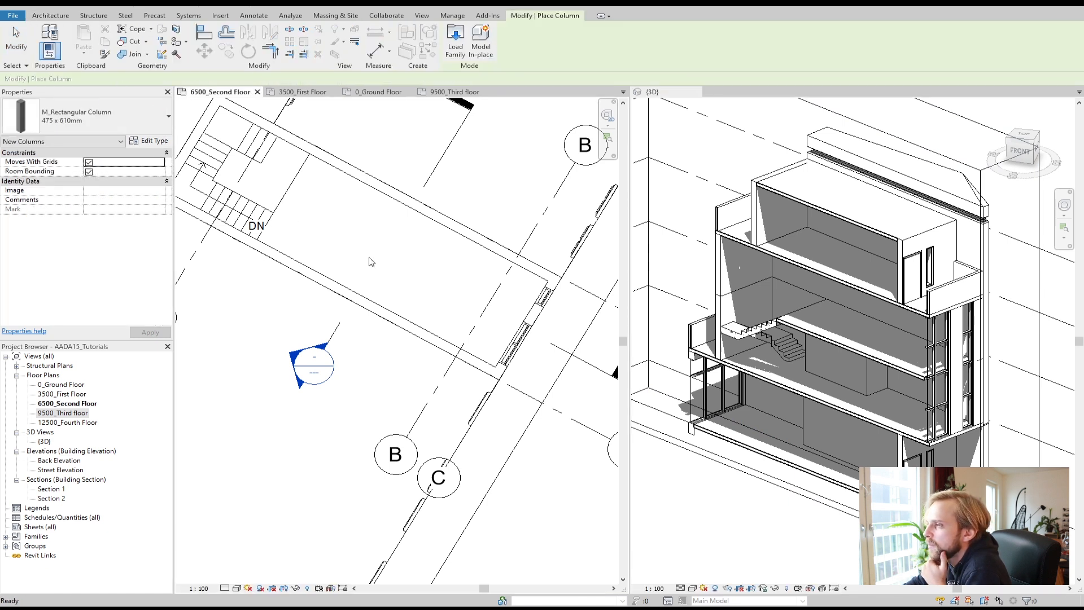
pyautogui.click(318, 224)
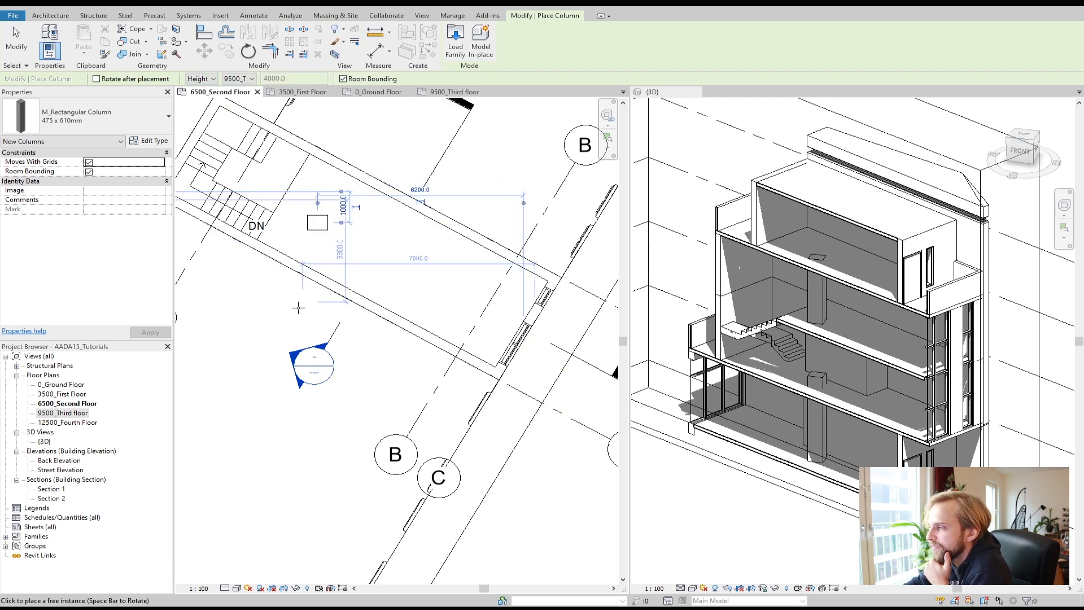
pyautogui.scroll(-1, 294, 308)
pyautogui.press('Escape')
pyautogui.press('Escape')
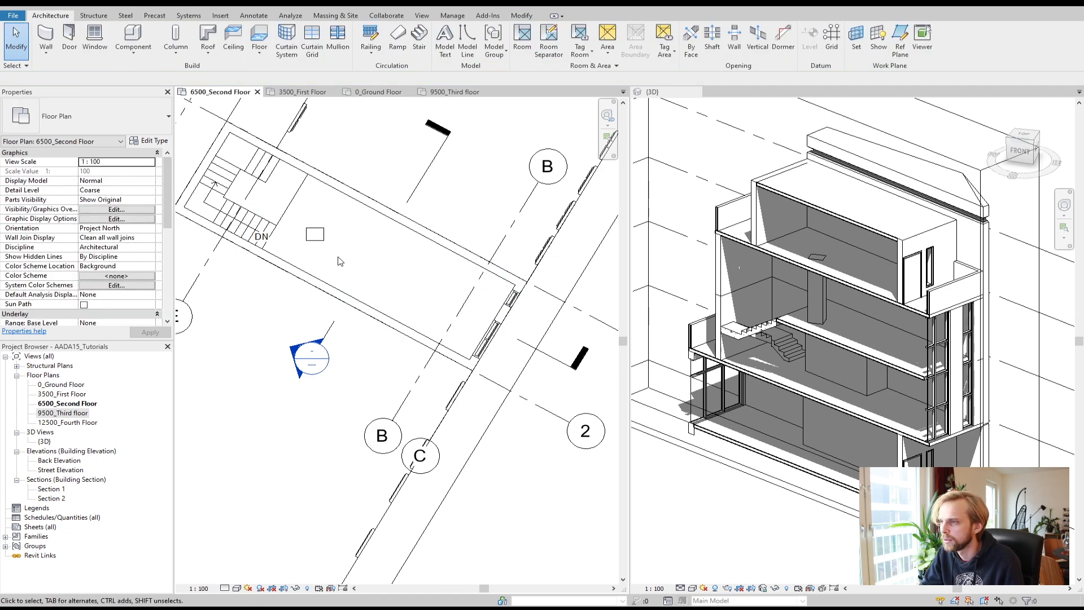
pyautogui.click(317, 241)
pyautogui.press('Delete')
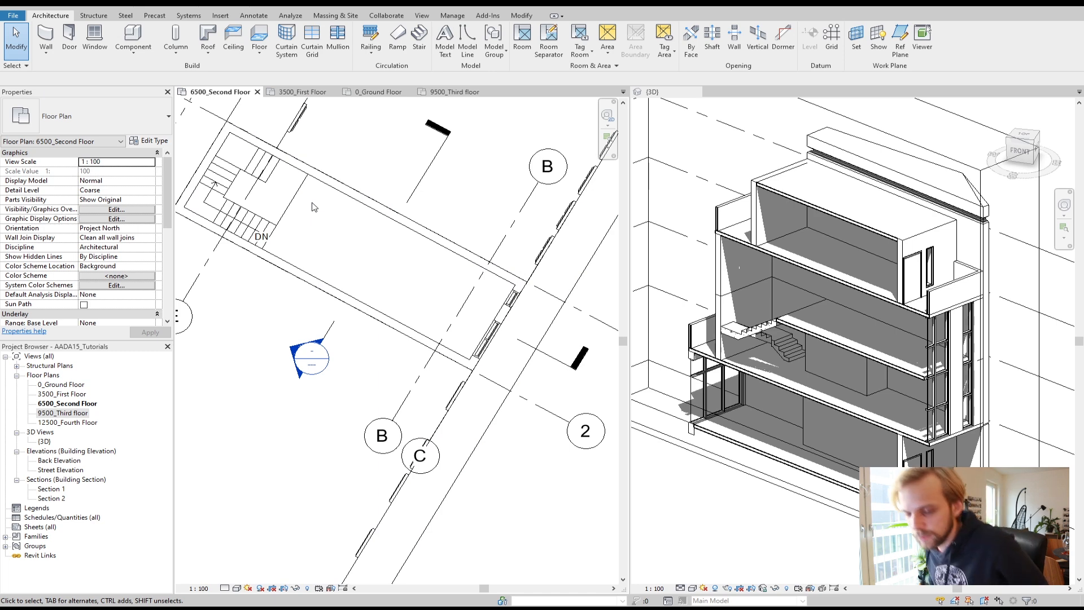
pyautogui.scroll(-4, 364, 276)
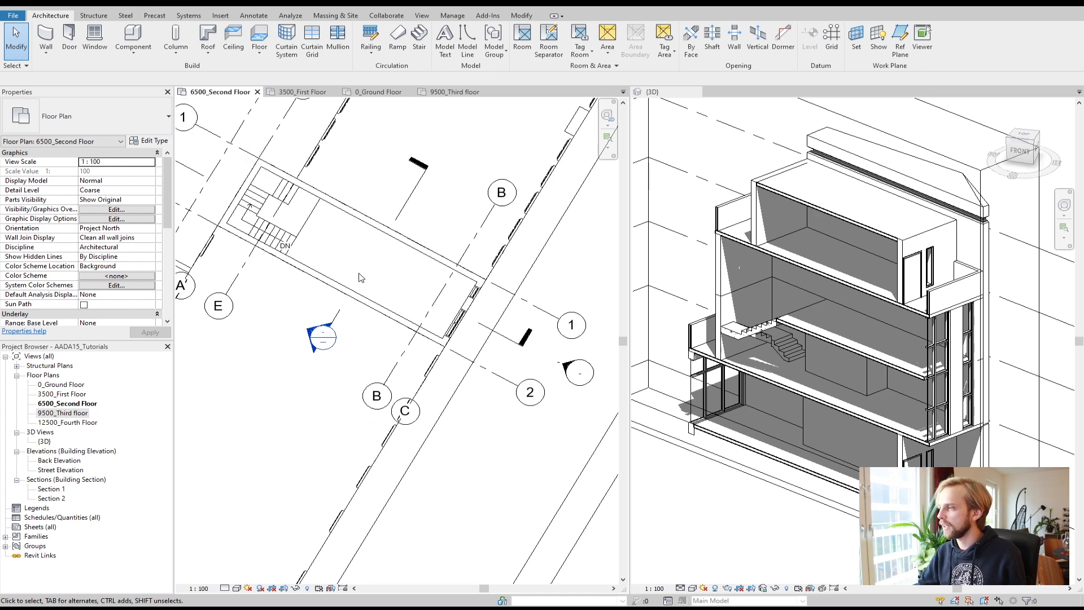
pyautogui.moveTo(364, 277); pyautogui.dragTo(435, 280, button='middle')
pyautogui.scroll(-1, 435, 286)
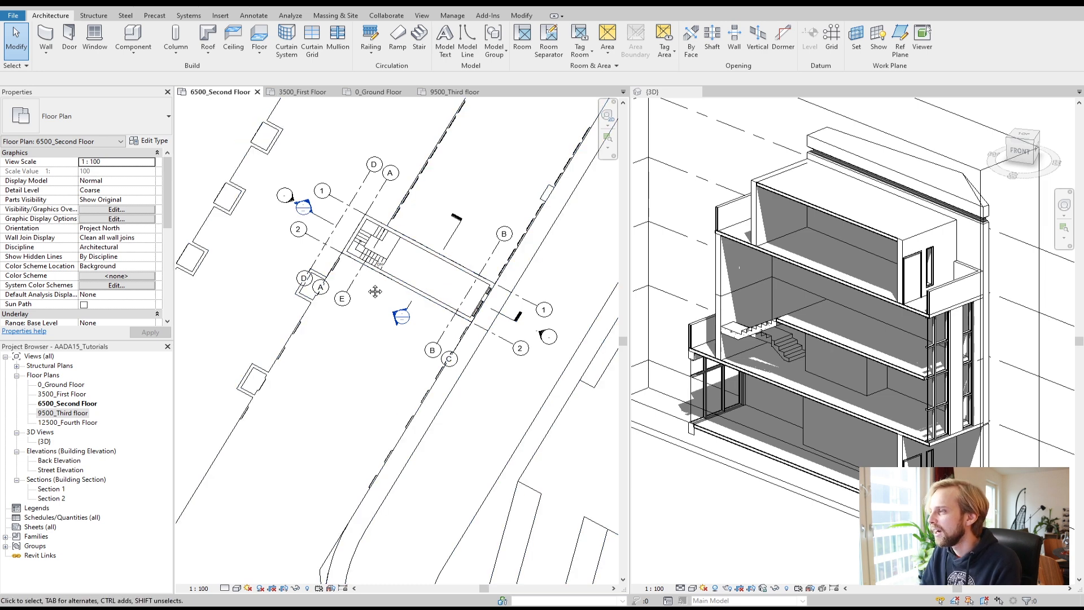
pyautogui.moveTo(420, 268); pyautogui.dragTo(380, 284, button='middle')
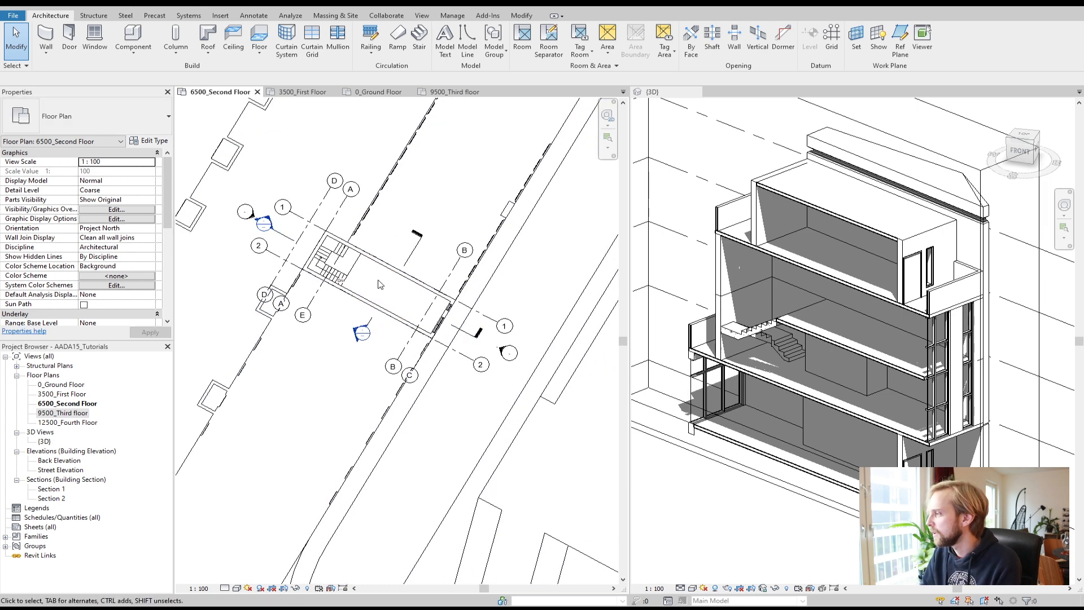